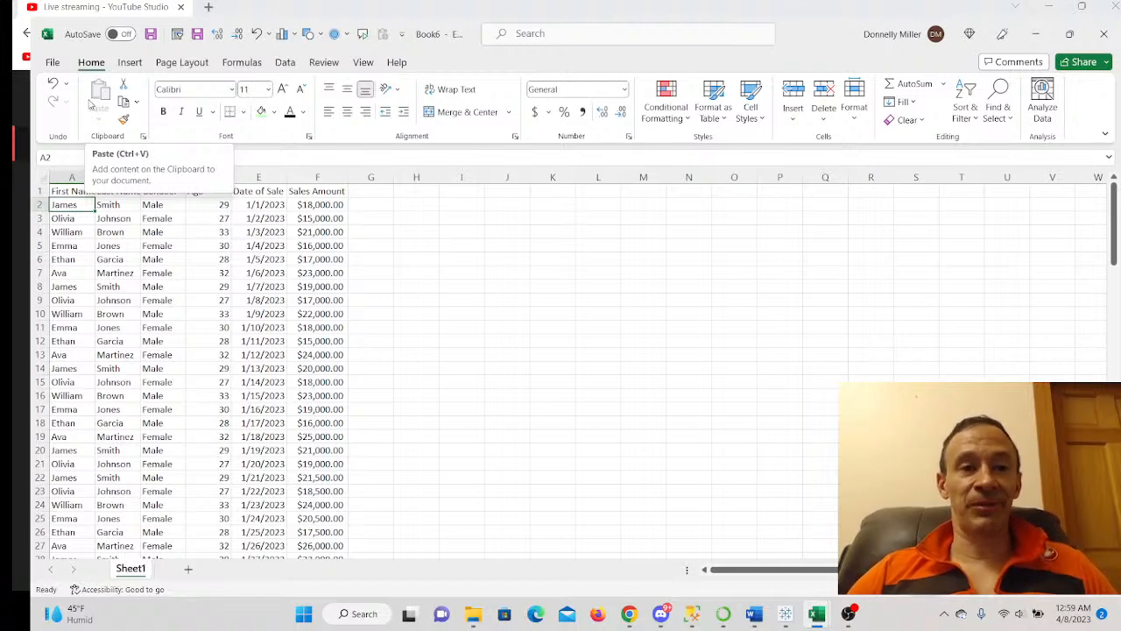
# - Save the workbook to OneDrive Documents under the name SaturdayApril8LiveStream
pyautogui.click(149, 37)
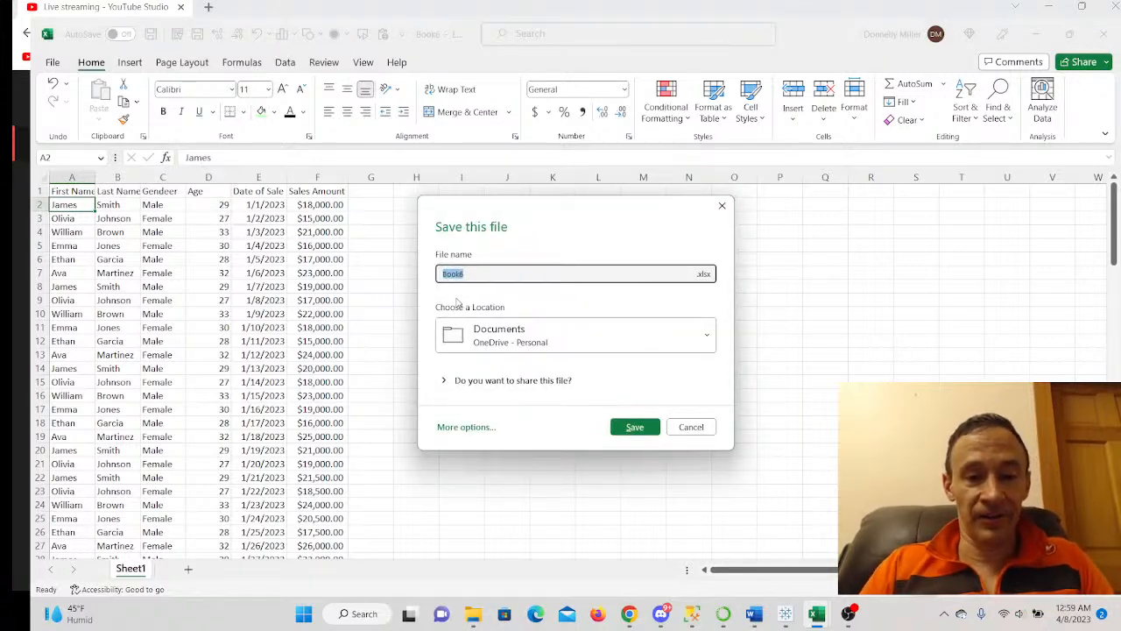
pyautogui.press('BackSpace')
pyautogui.write('Sat')
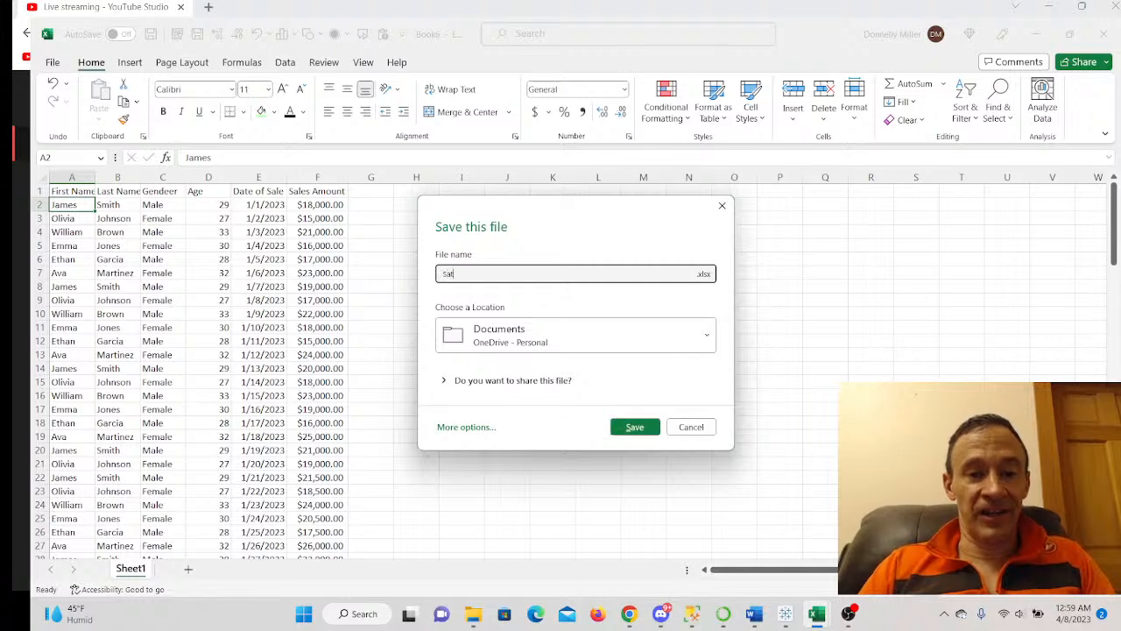
pyautogui.write('urdayApril8LiveStream')
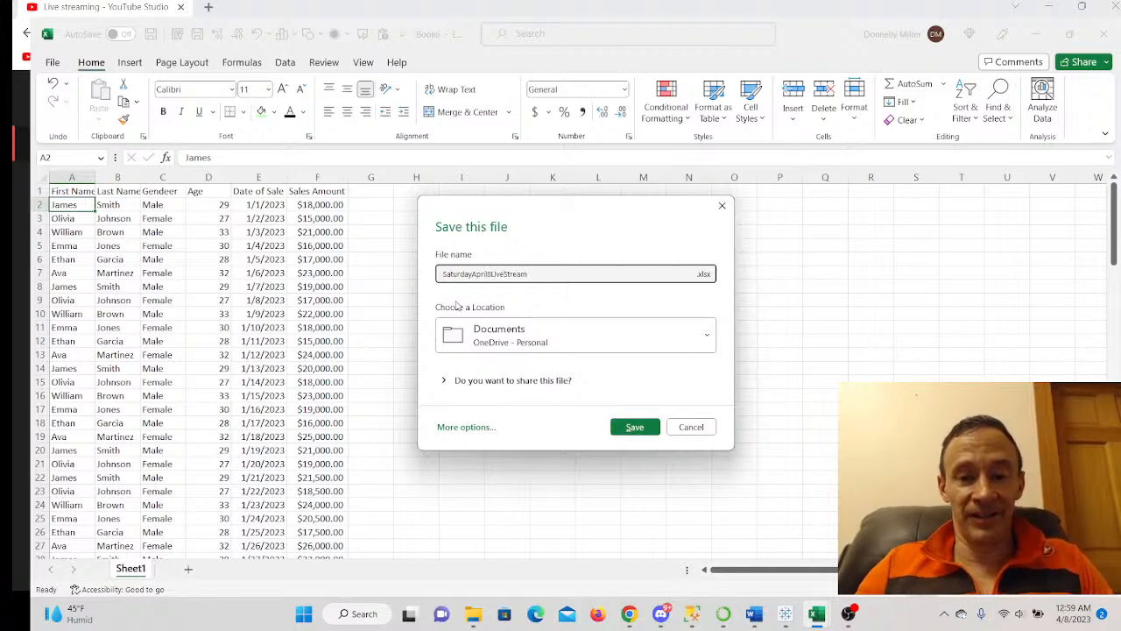
pyautogui.click(618, 425)
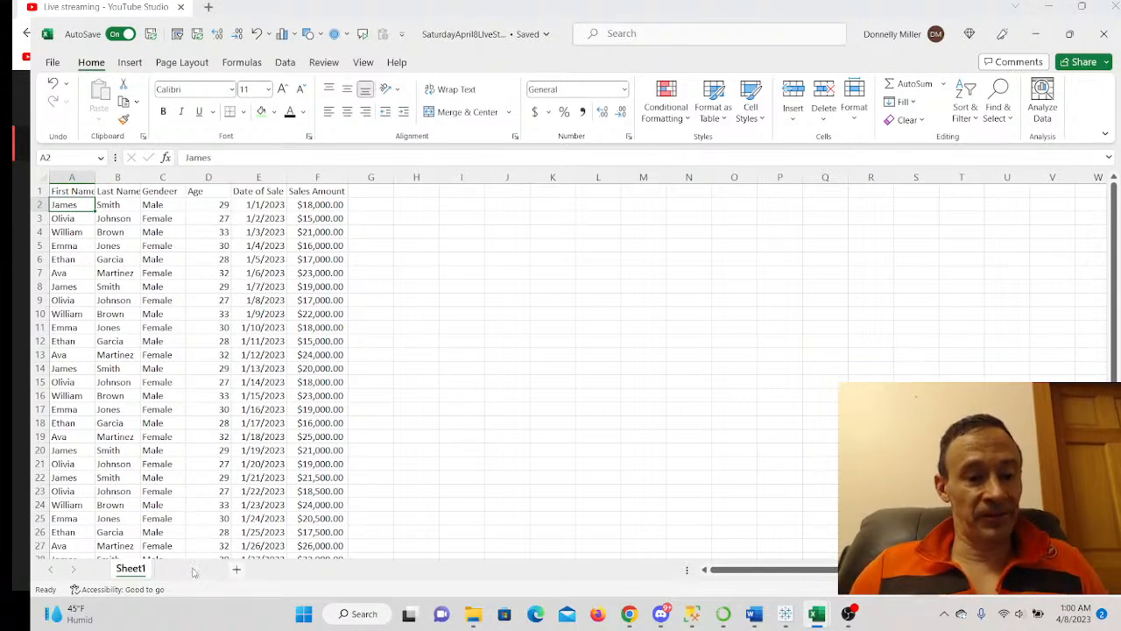
# - Add a new sheet and name it Workbook
pyautogui.doubleClick(179, 569)
pyautogui.write('Workbook')
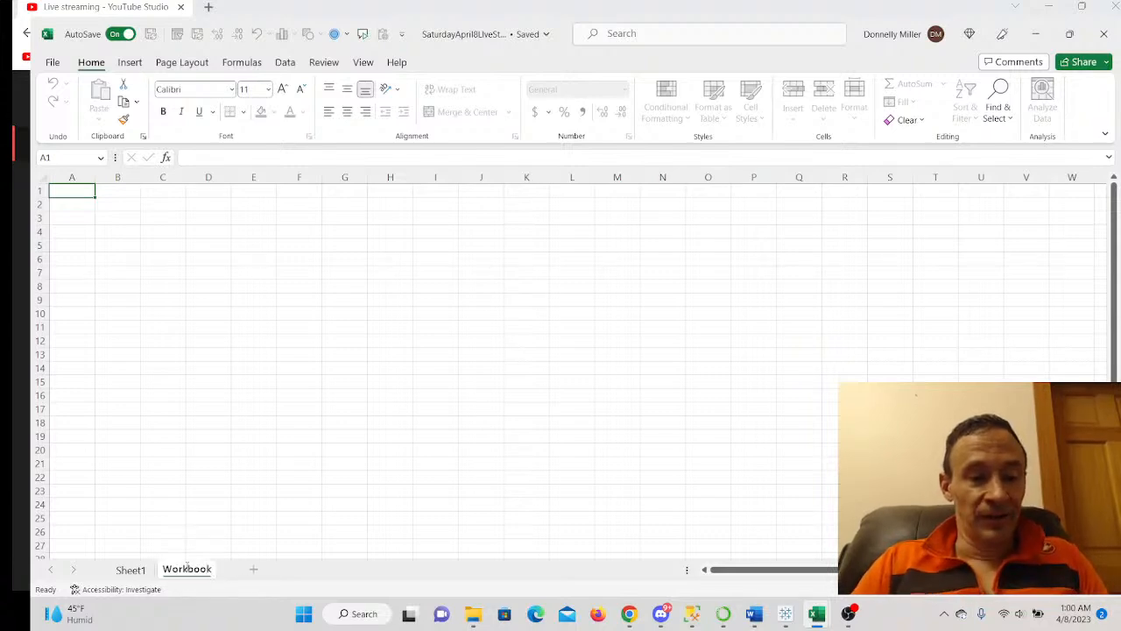
pyautogui.press('Return')
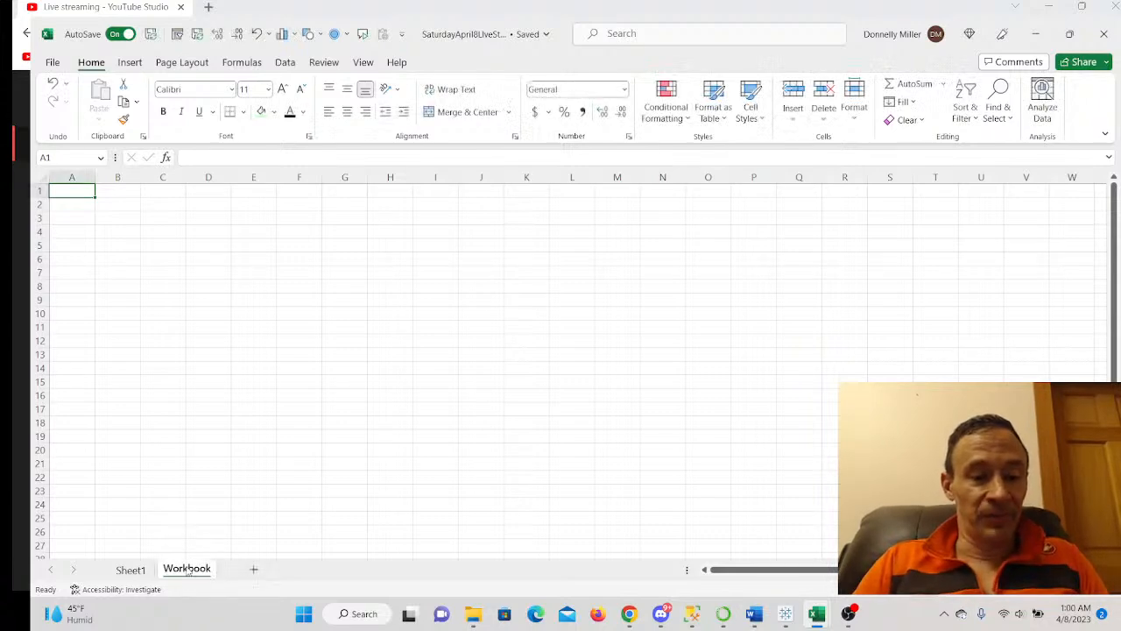
# - Copy the entire Sheet1 sales table and paste it into cell A1 of the Workbook sheet
pyautogui.click(132, 570)
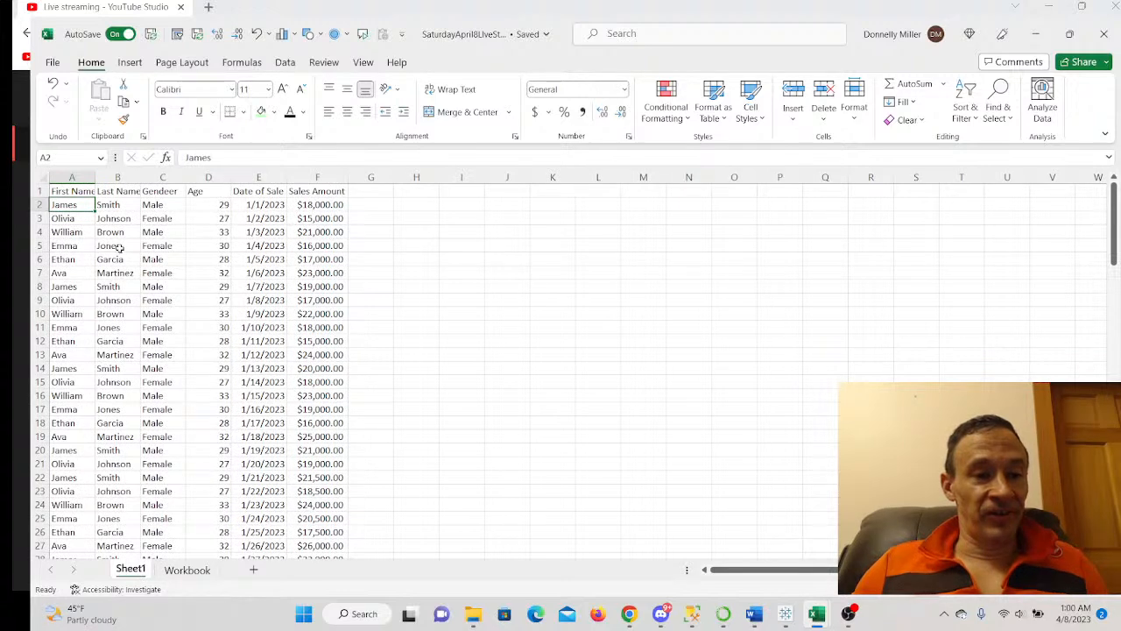
pyautogui.click(119, 247)
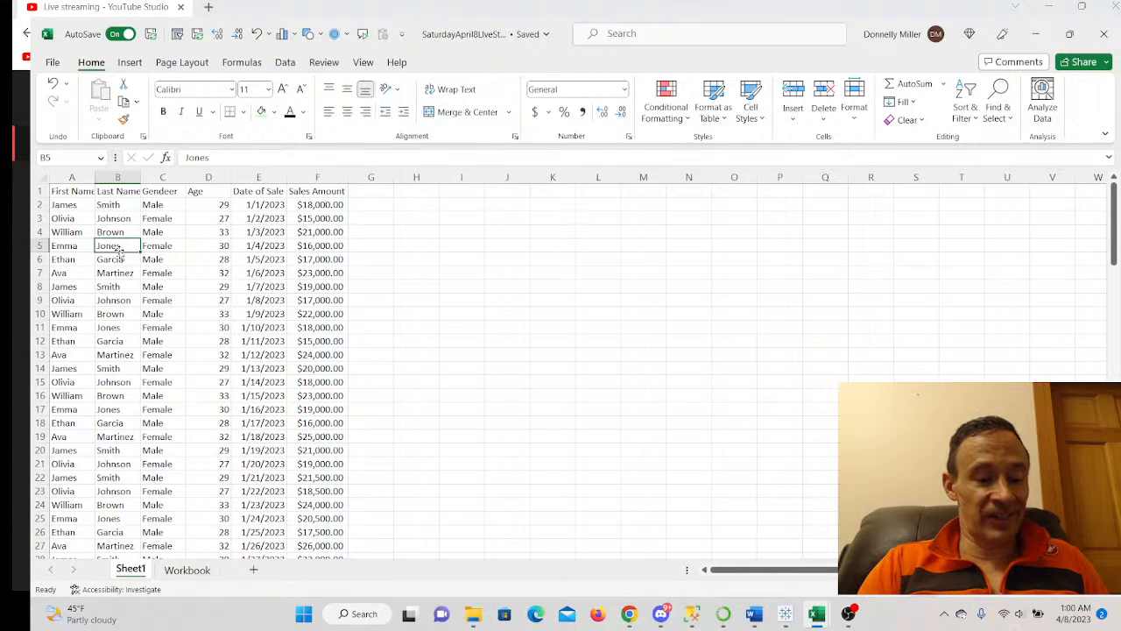
pyautogui.hotkey('ctrl', 'a')
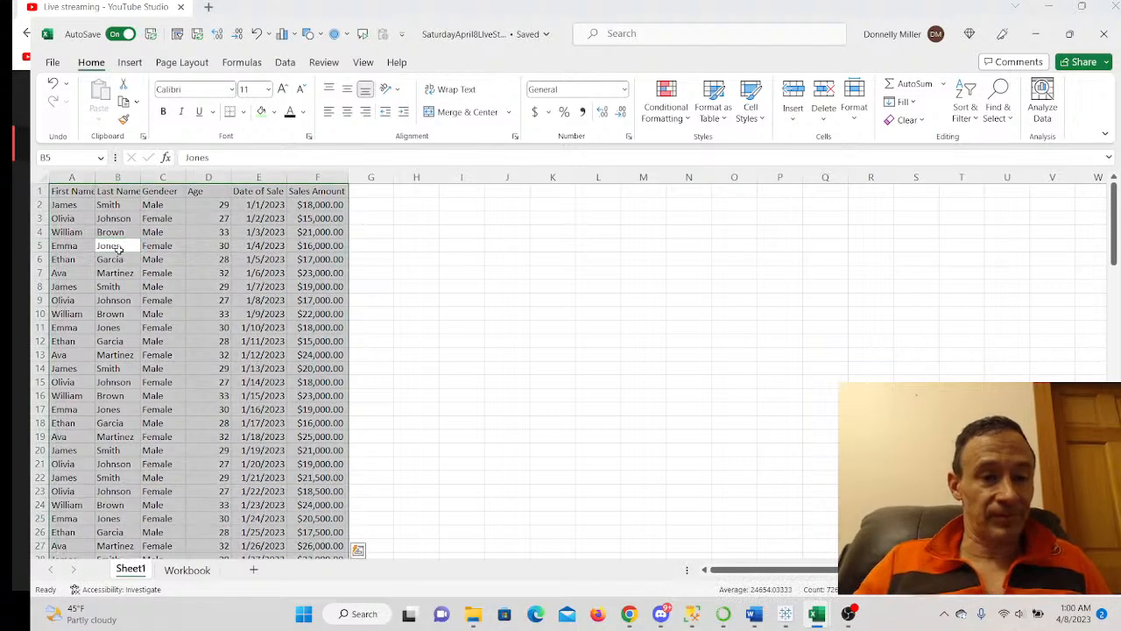
pyautogui.click(186, 571)
pyautogui.rightClick(64, 193)
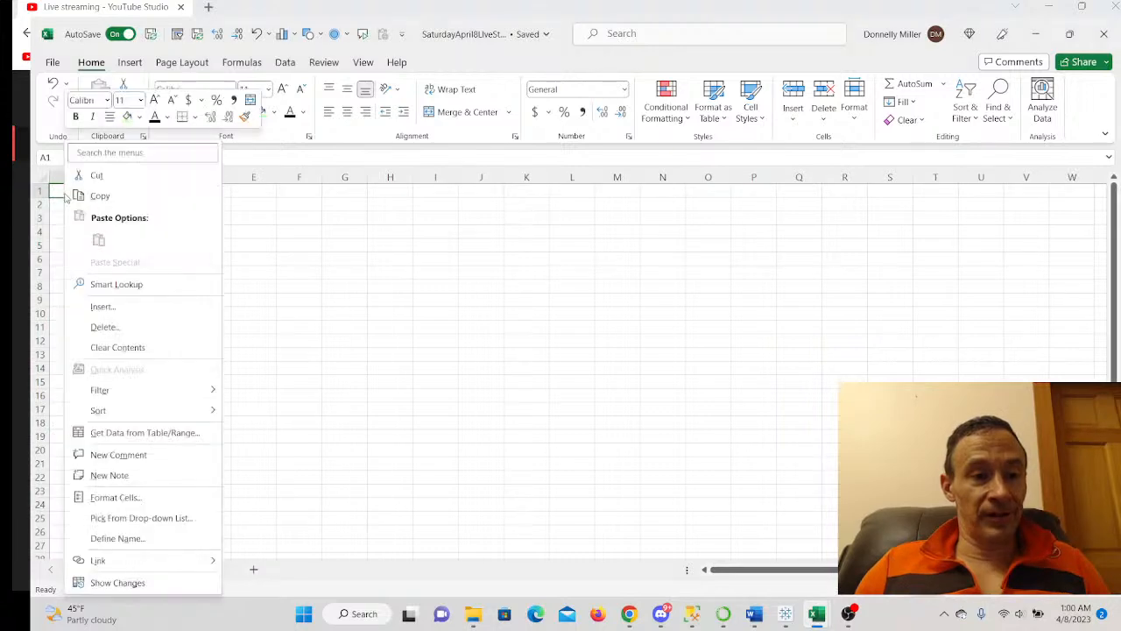
pyautogui.click(439, 338)
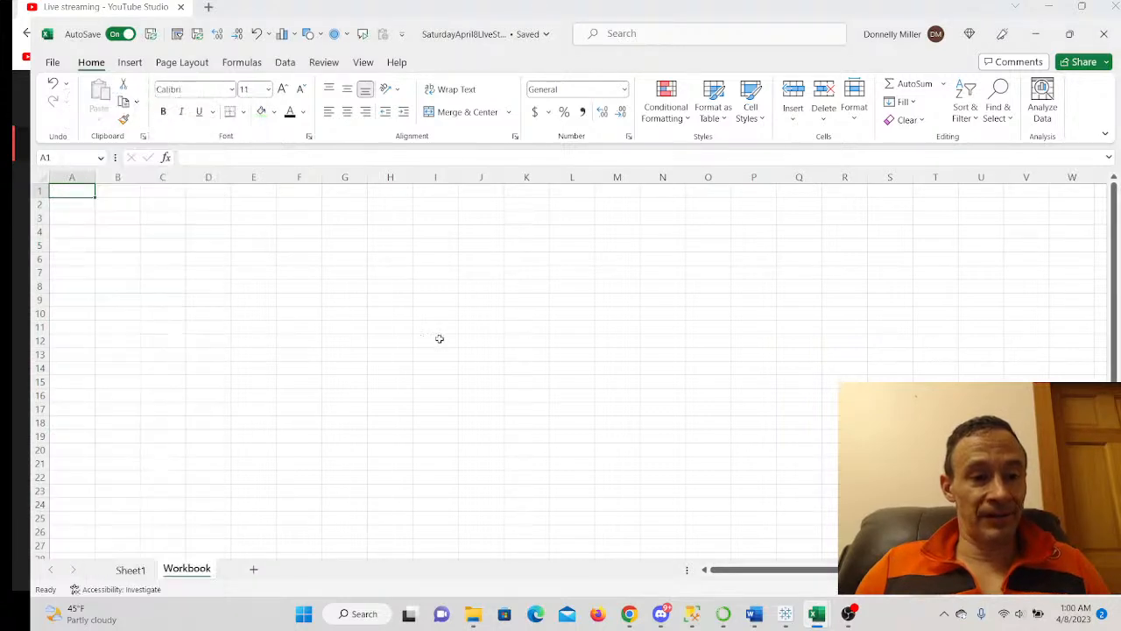
pyautogui.click(131, 569)
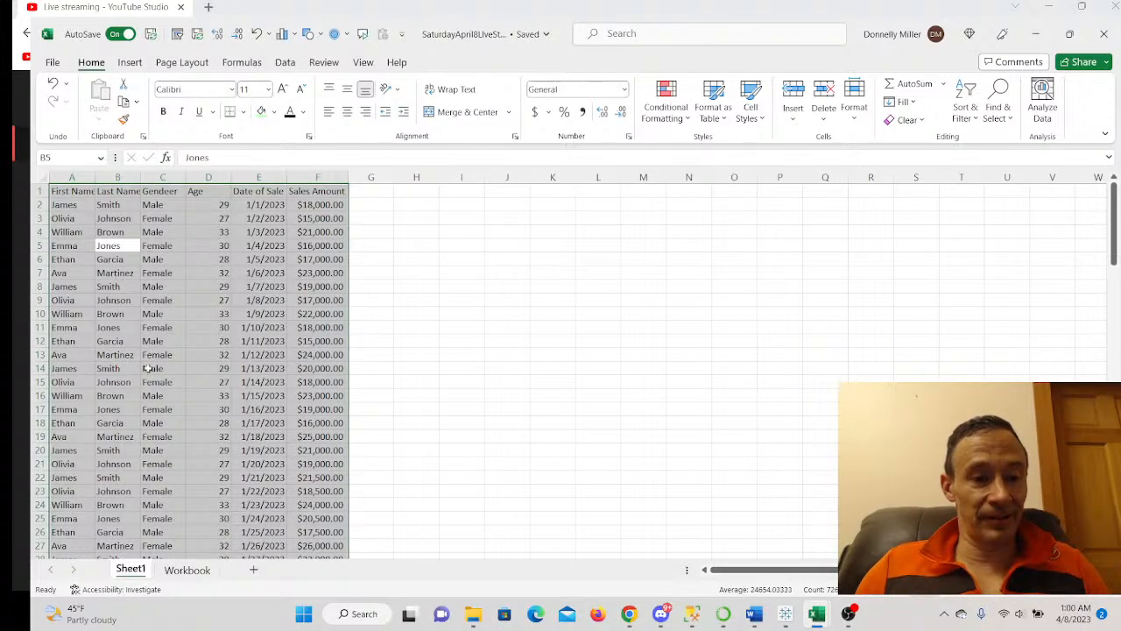
pyautogui.rightClick(147, 368)
pyautogui.click(171, 167)
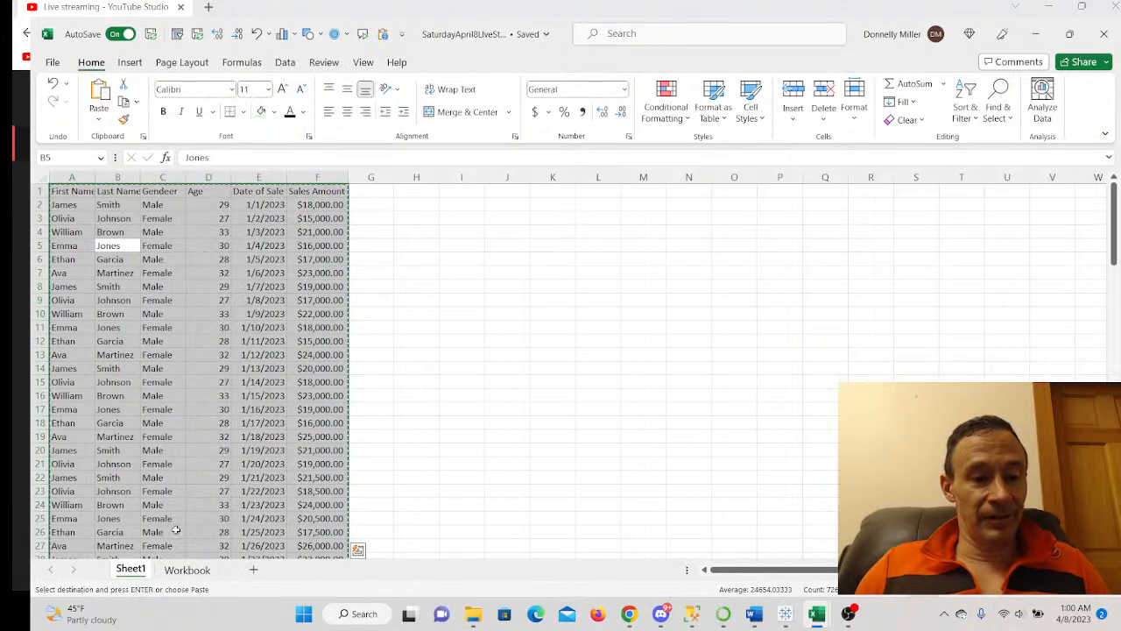
pyautogui.click(187, 569)
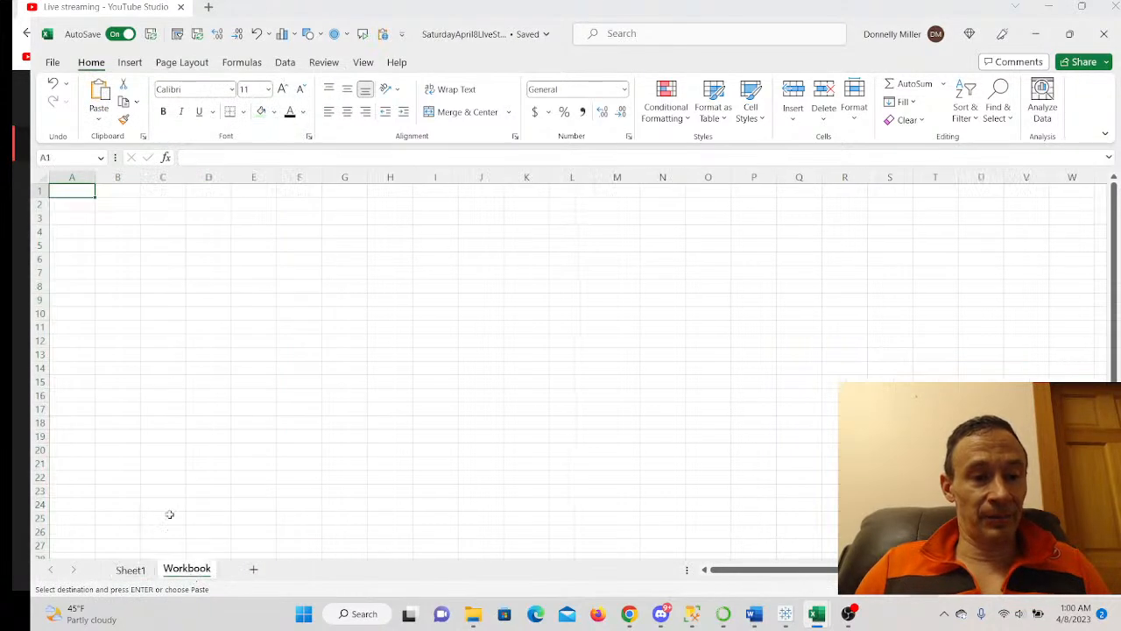
pyautogui.rightClick(78, 194)
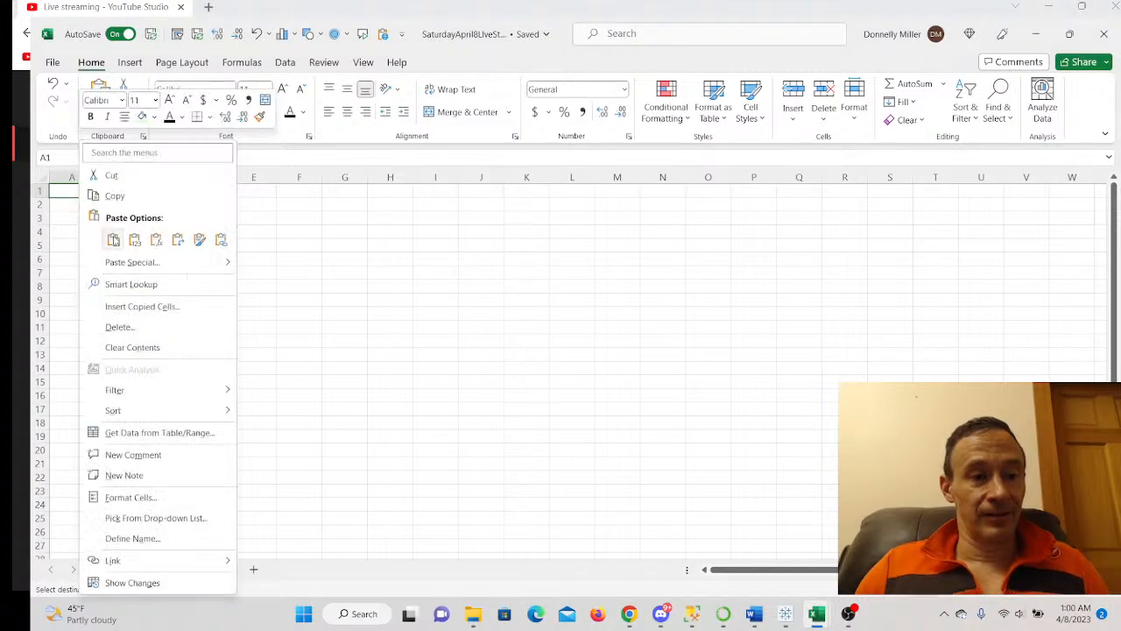
pyautogui.click(111, 241)
pyautogui.click(497, 407)
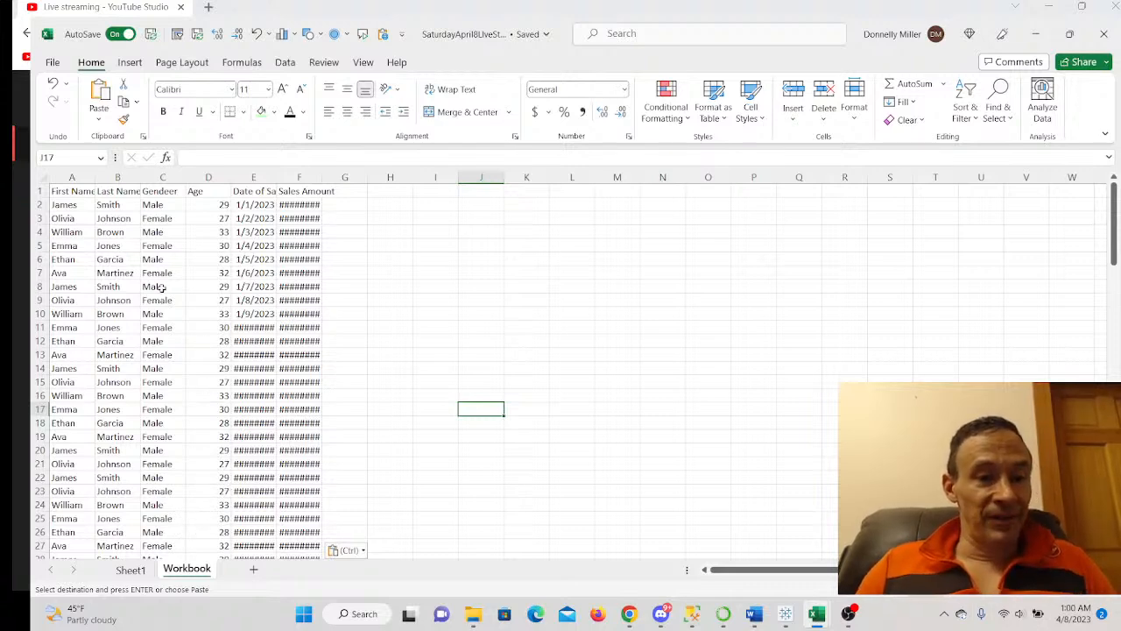
# - Autofit columns A, E and F so names, dates and sales amounts display fully
pyautogui.doubleClick(95, 178)
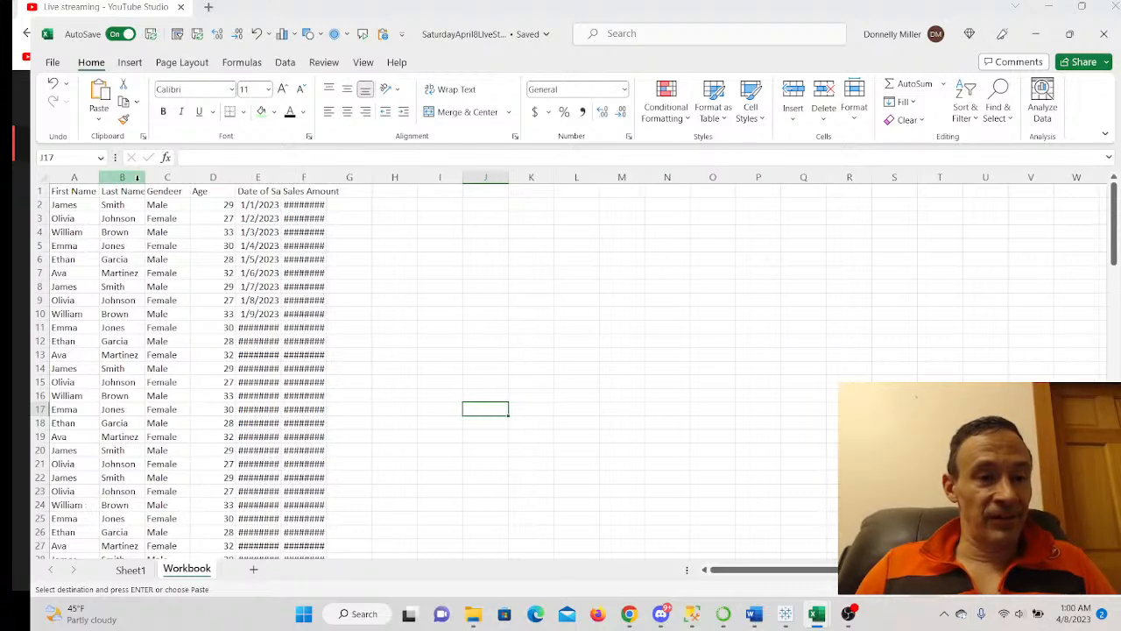
pyautogui.click(283, 176)
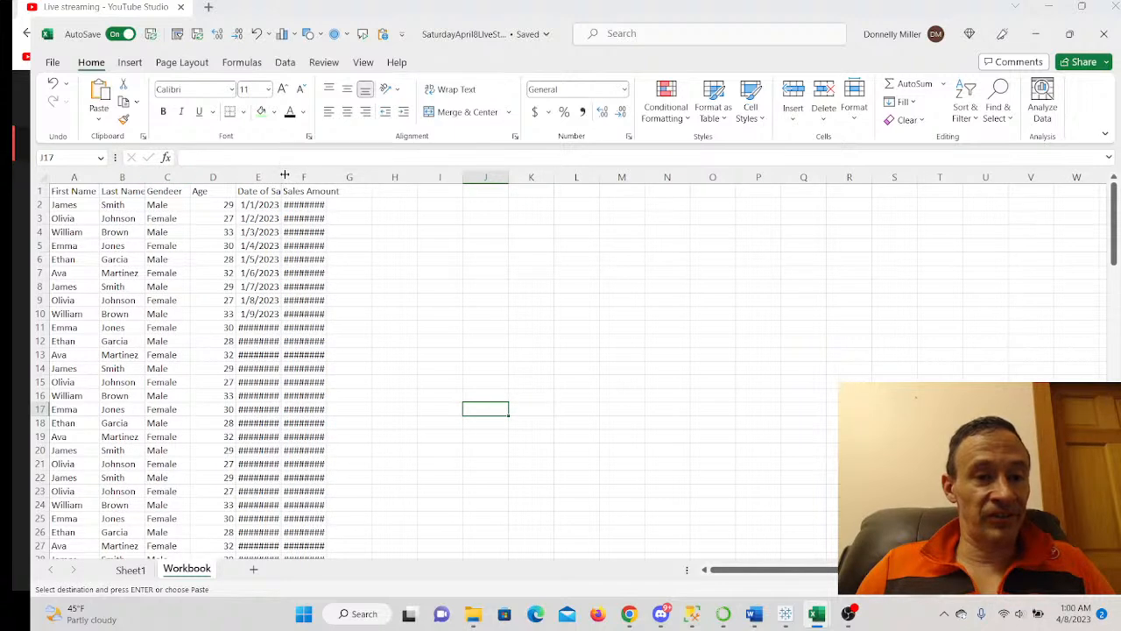
pyautogui.doubleClick(284, 177)
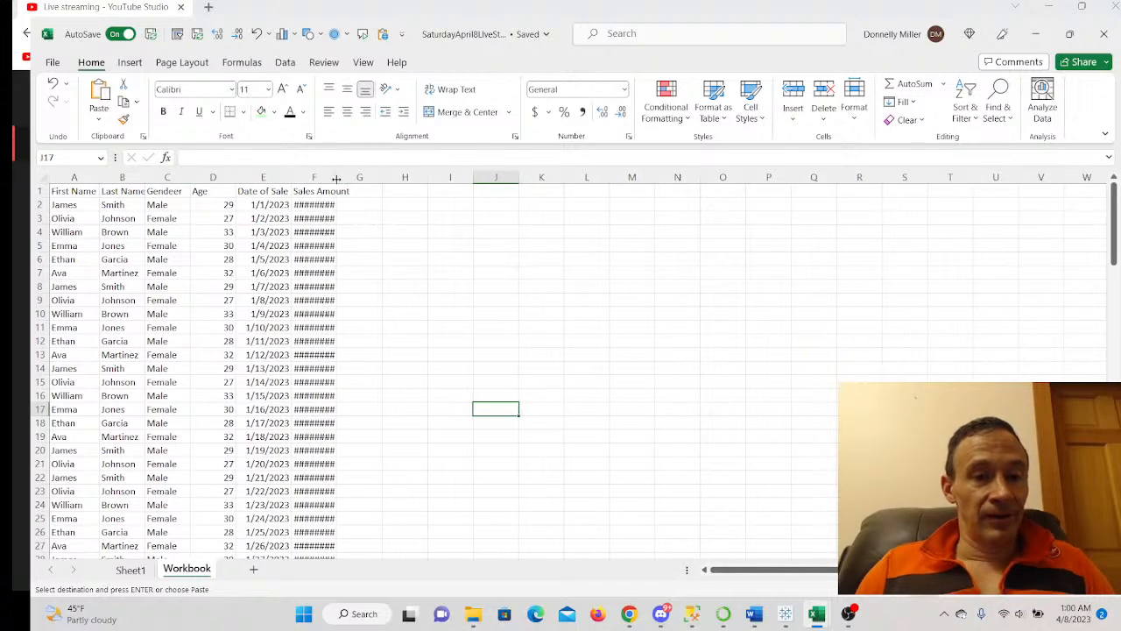
pyautogui.doubleClick(335, 178)
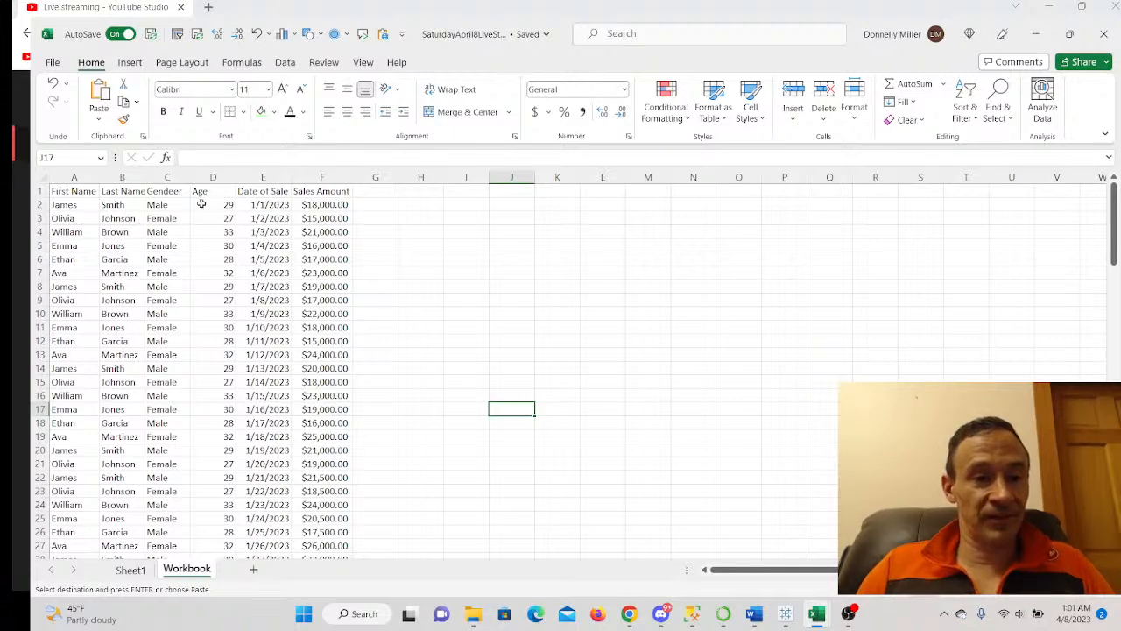
# - Insert a blank column C before Gender and give it the header Full Name
pyautogui.rightClick(172, 179)
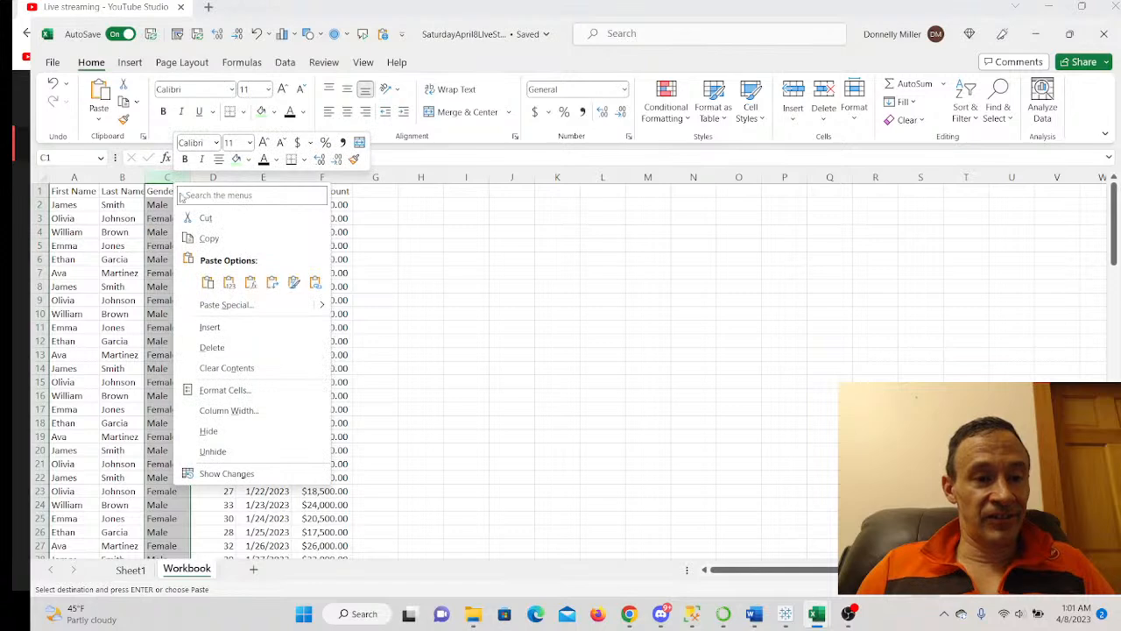
pyautogui.click(210, 326)
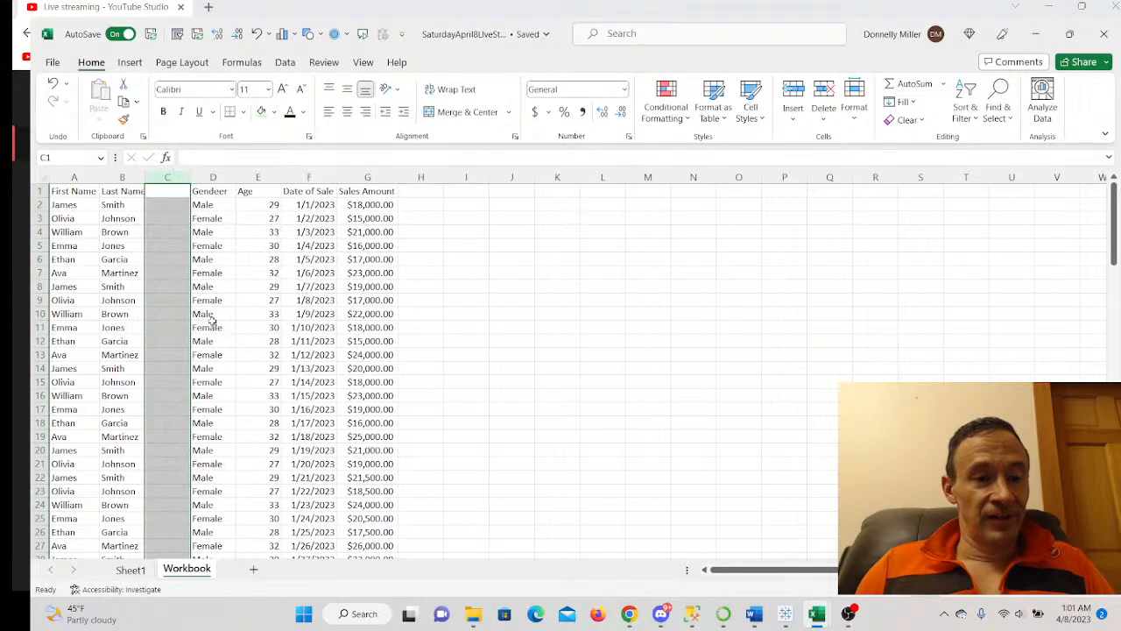
pyautogui.click(170, 196)
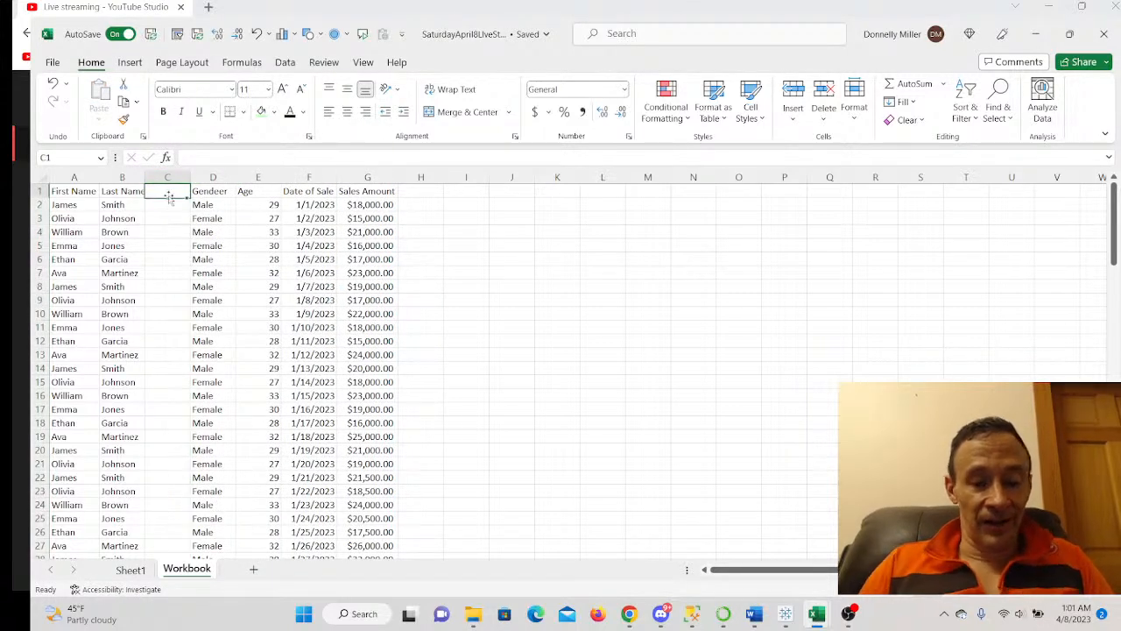
pyautogui.write('Full Name')
pyautogui.press('Return')
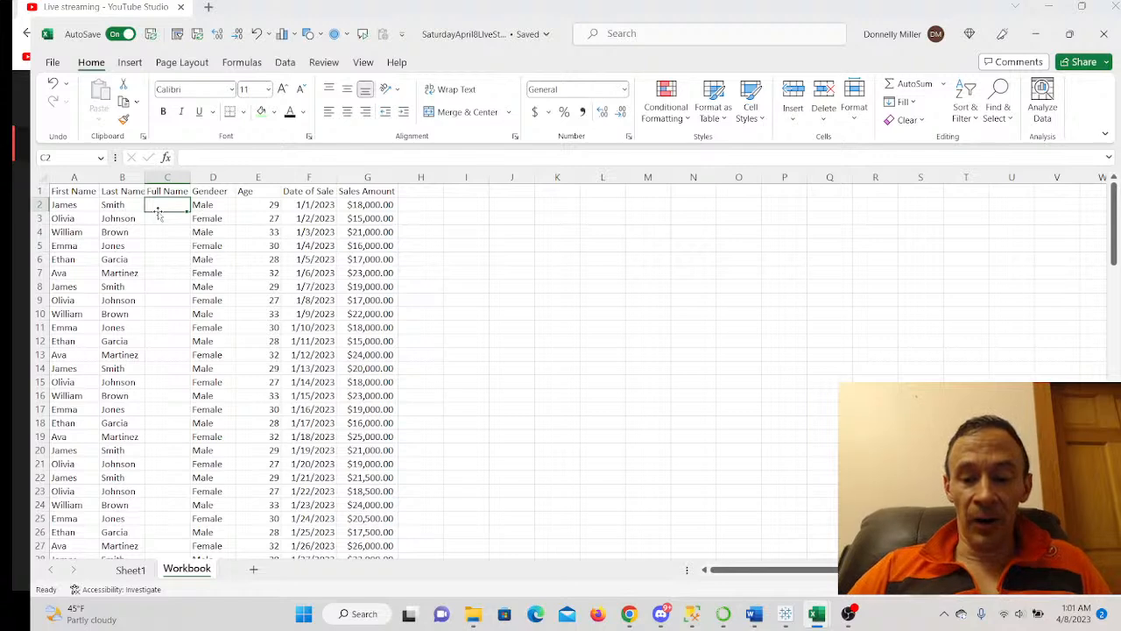
# - Enter =CONCAT(A2," ",B2) in C2 to join the first and last name as James Smith
pyautogui.write('=')
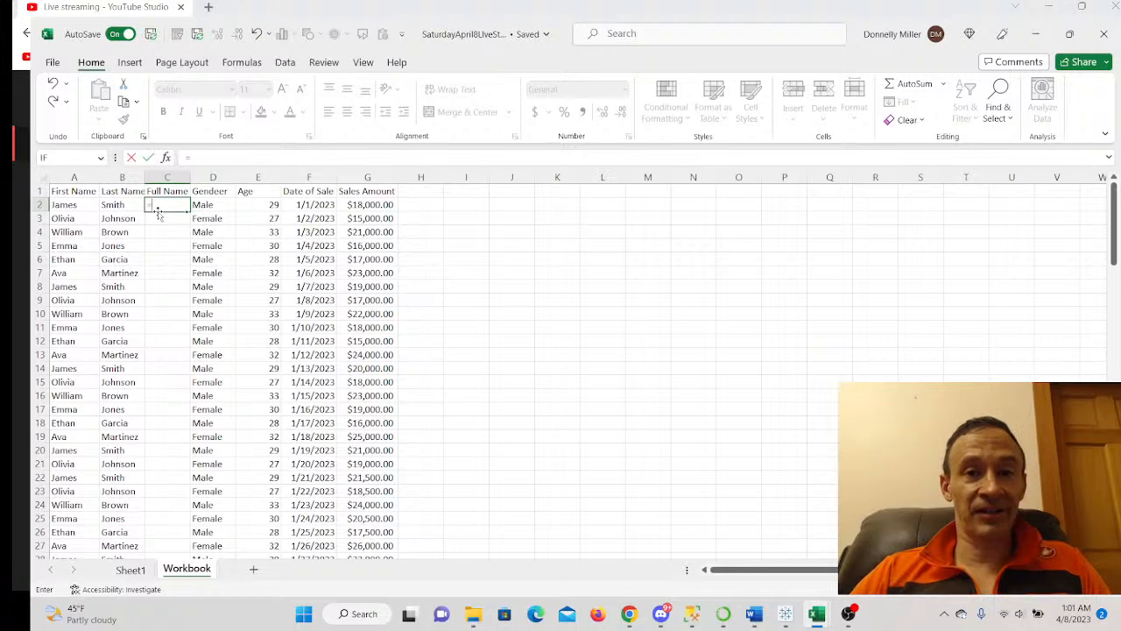
pyautogui.write('Con')
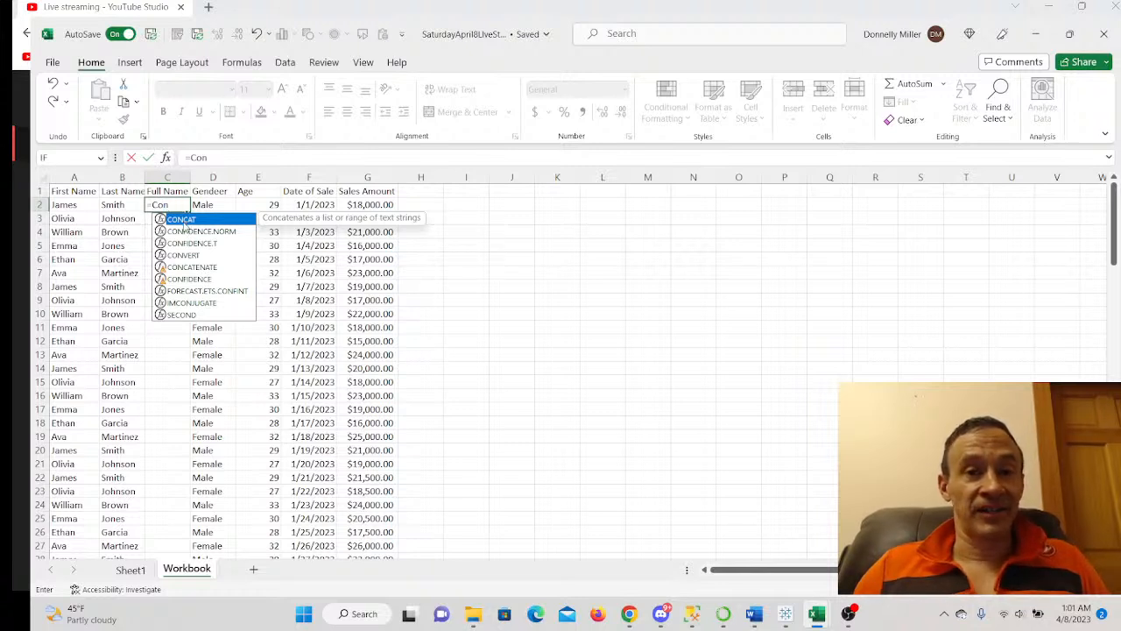
pyautogui.press('Tab')
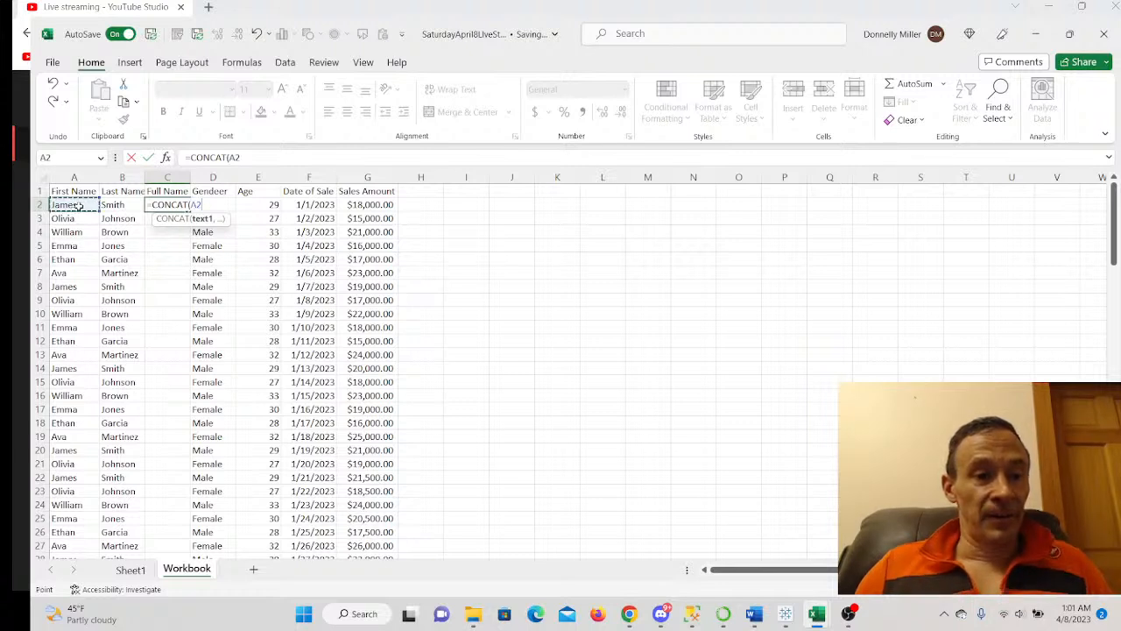
pyautogui.write(',')
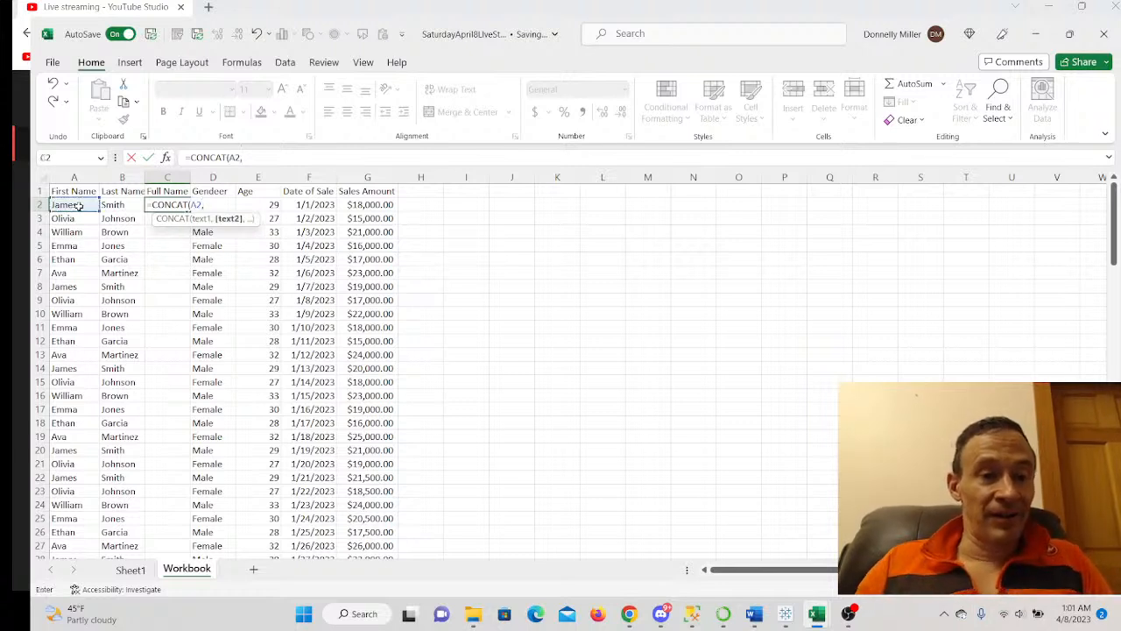
pyautogui.write(',')
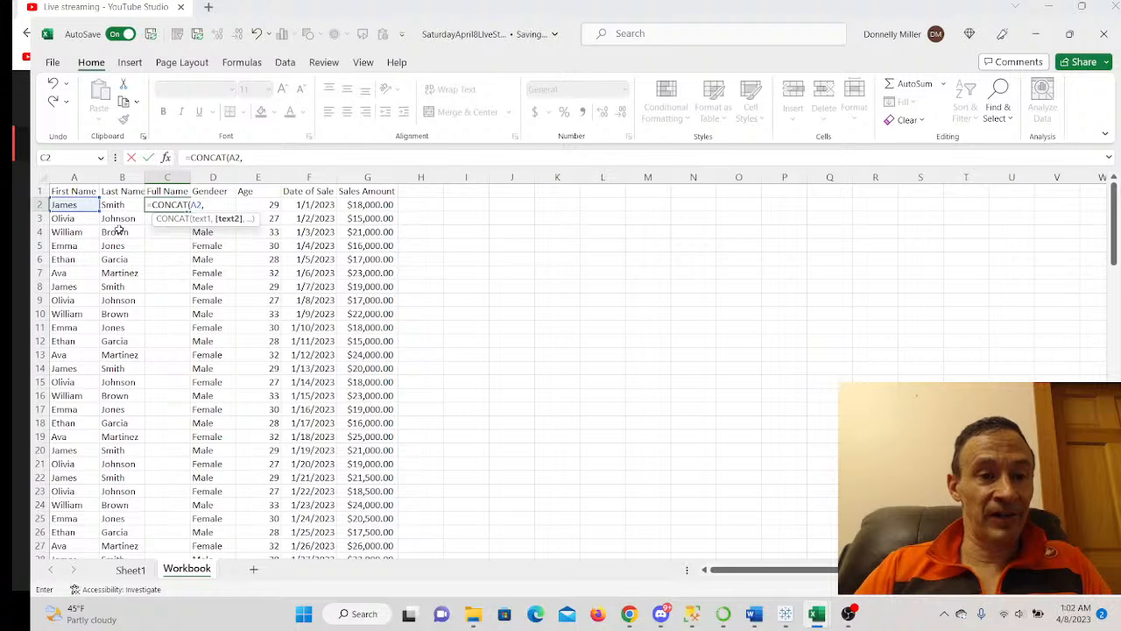
pyautogui.write('"')
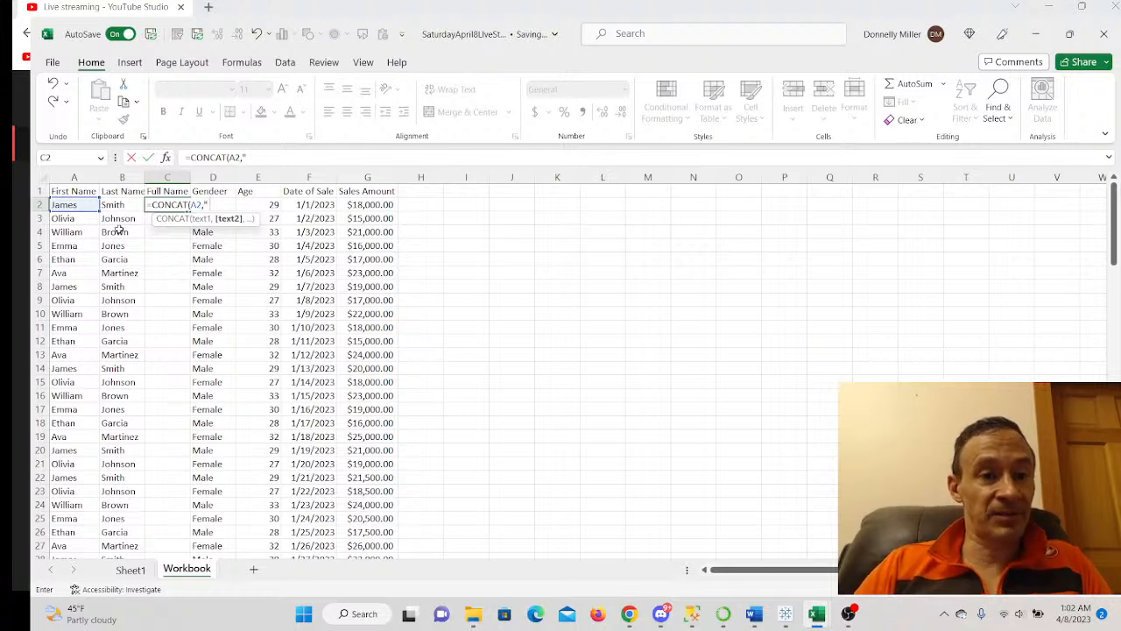
pyautogui.write(' "')
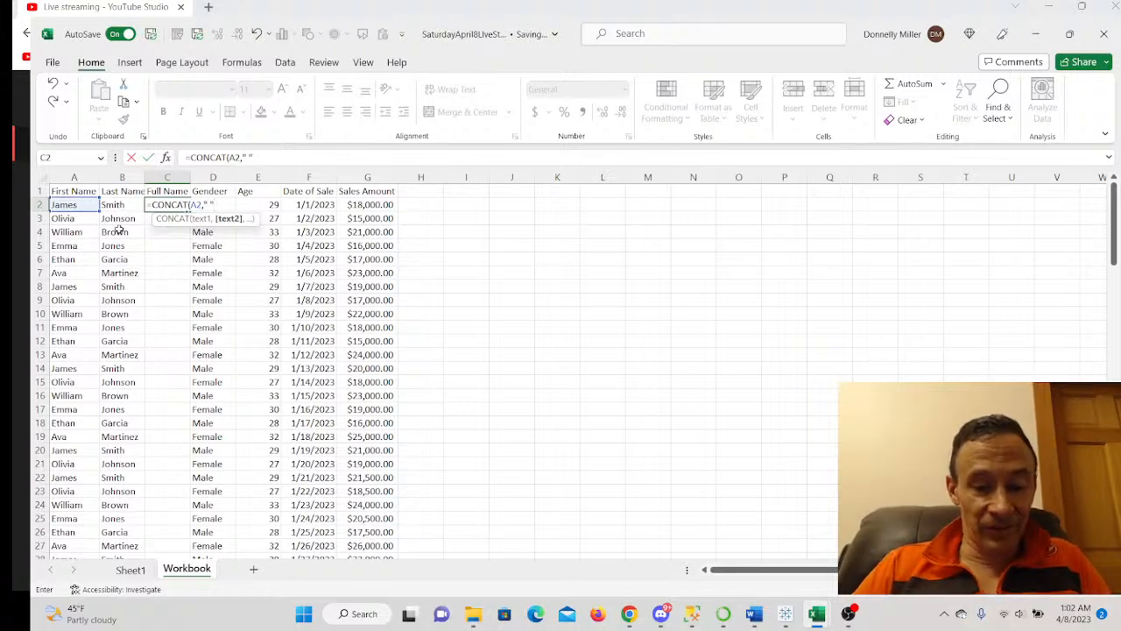
pyautogui.write(',')
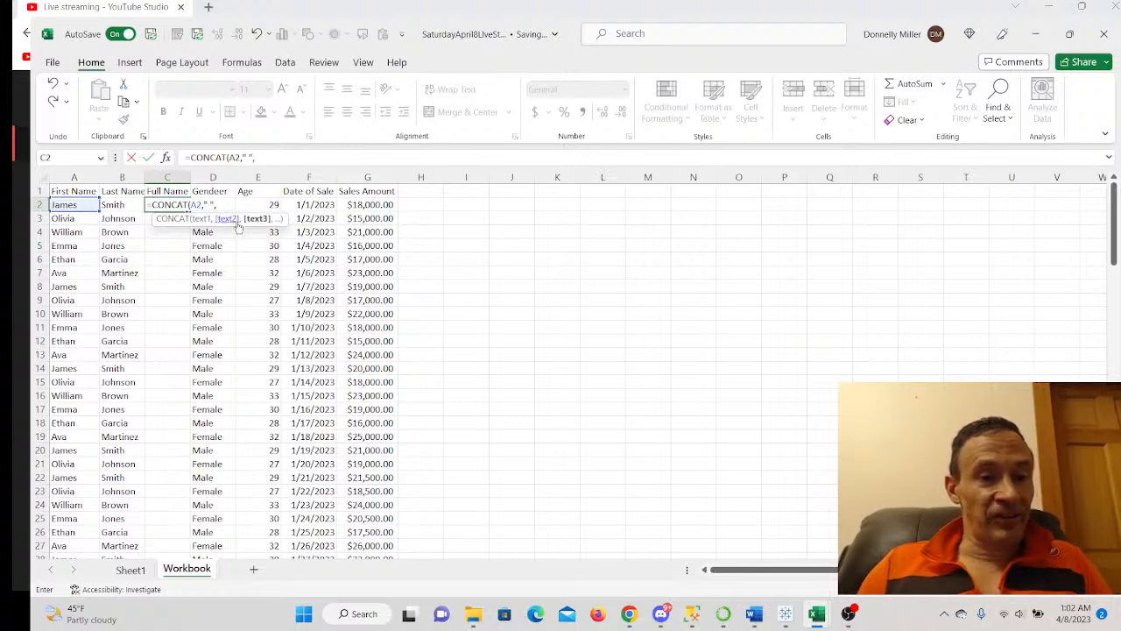
pyautogui.click(116, 205)
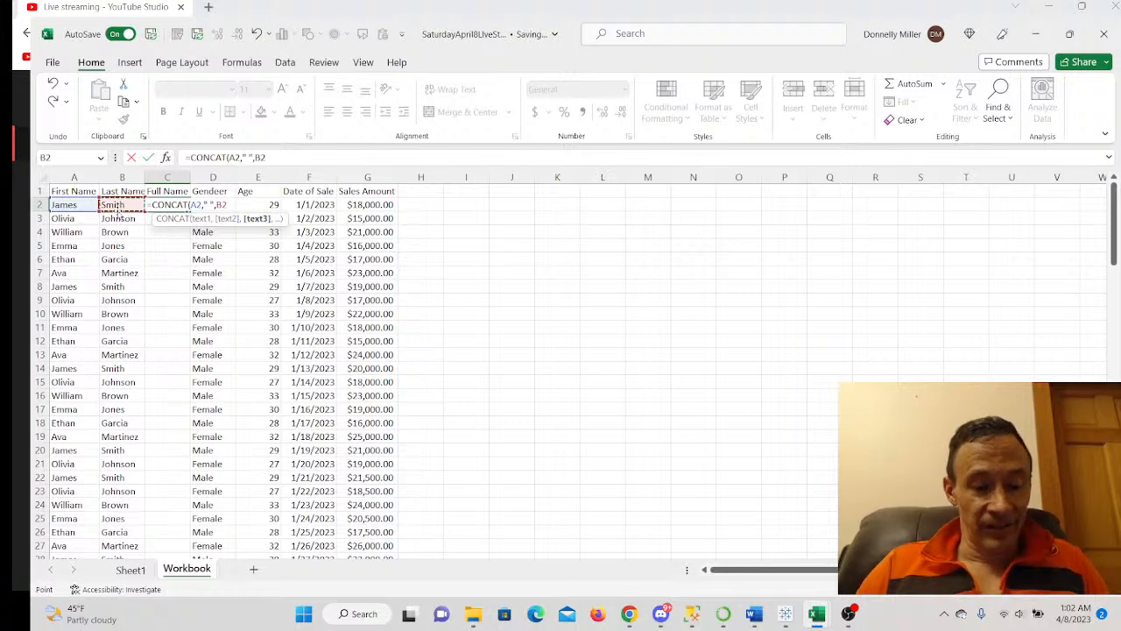
pyautogui.write(')')
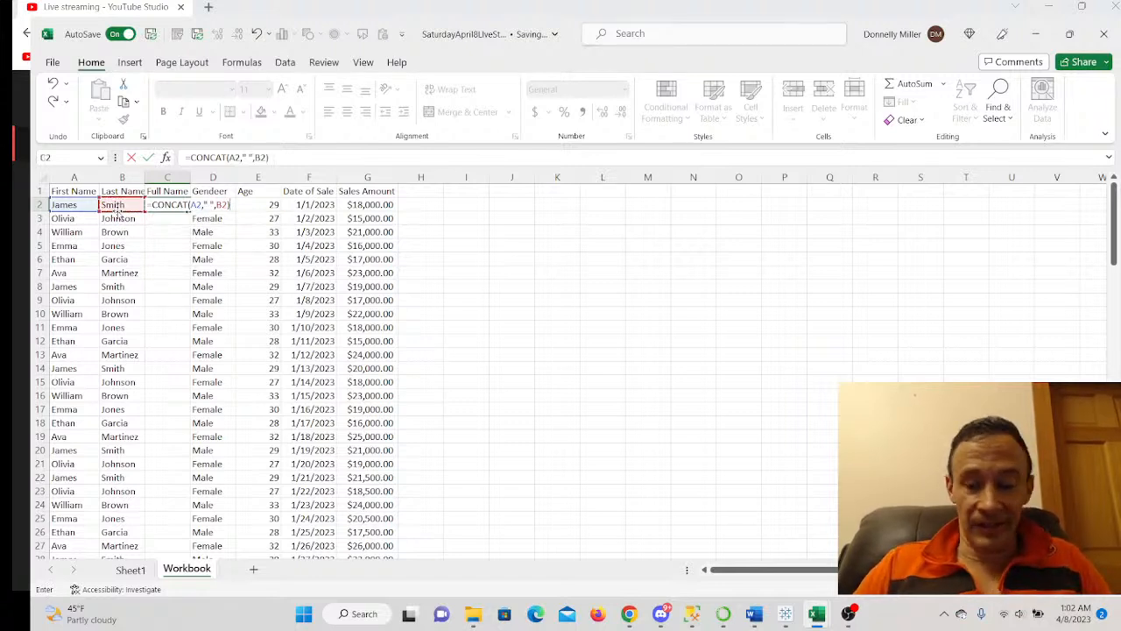
pyautogui.hotkey('ctrl', 'Return')
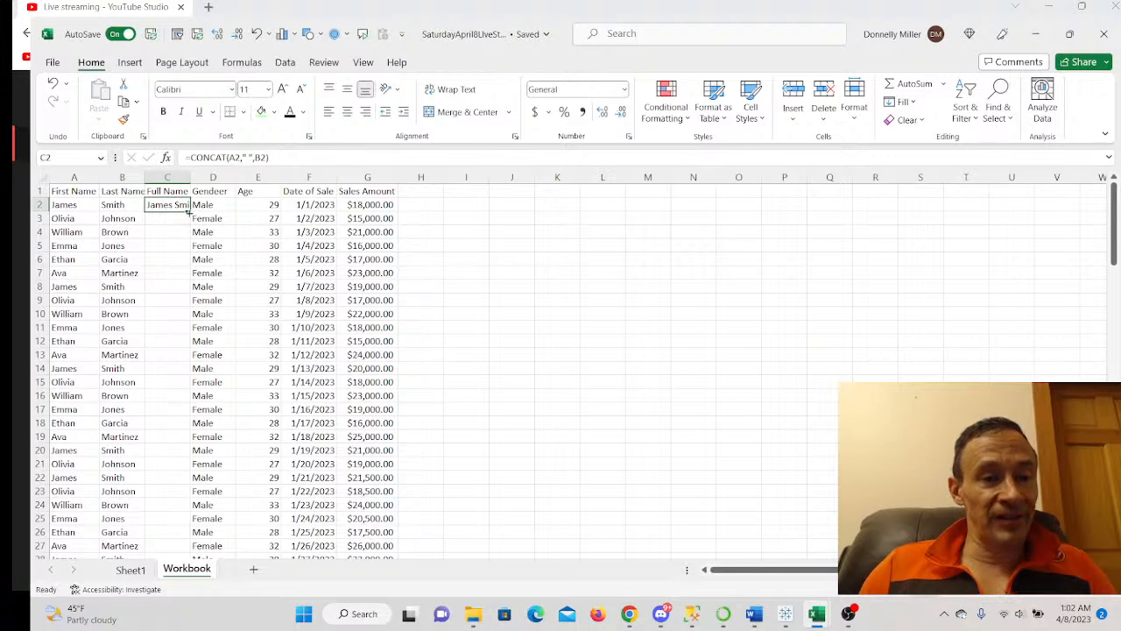
# - Fill the CONCAT formula down the whole Full Name column and autofit column C
pyautogui.doubleClick(189, 211)
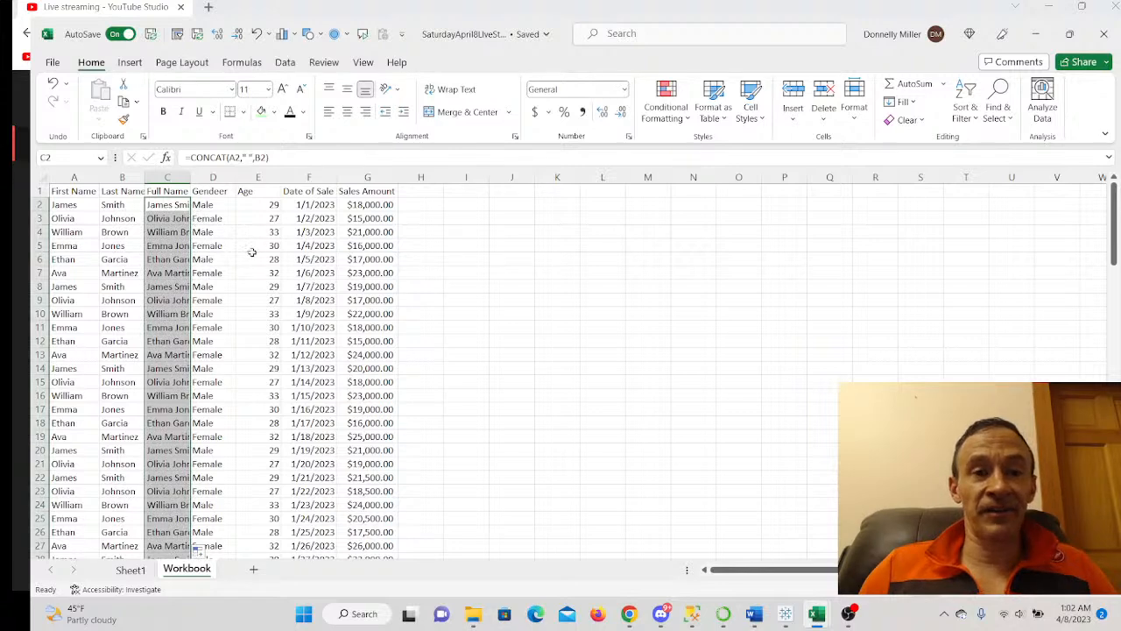
pyautogui.doubleClick(191, 178)
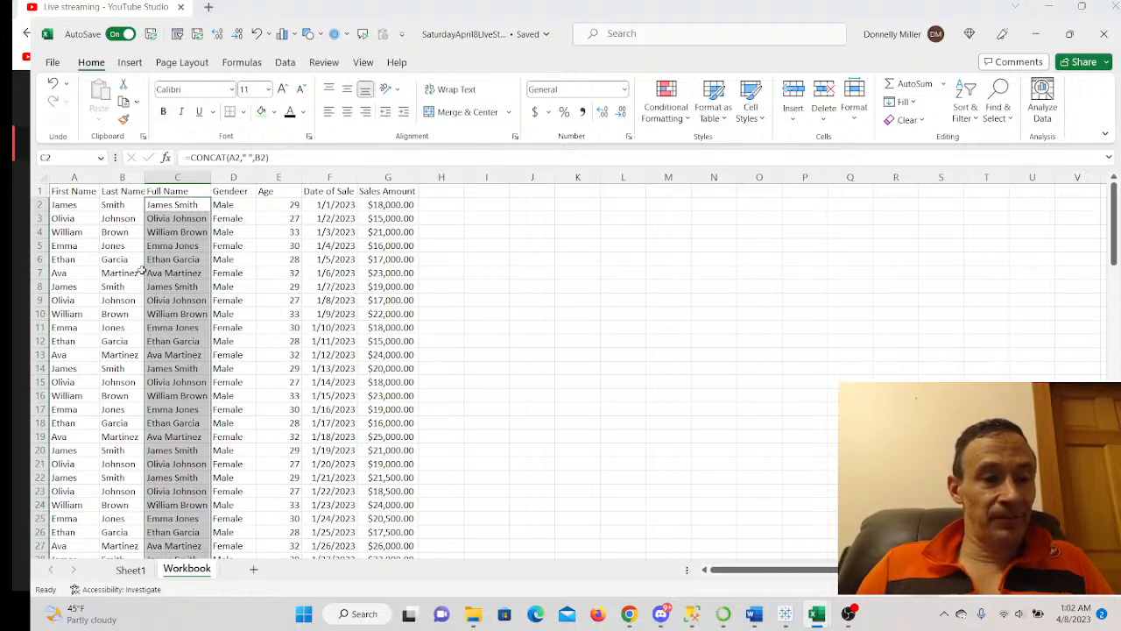
# - Insert an empty column C between Last Name and Full Name
pyautogui.click(163, 178)
pyautogui.rightClick(163, 178)
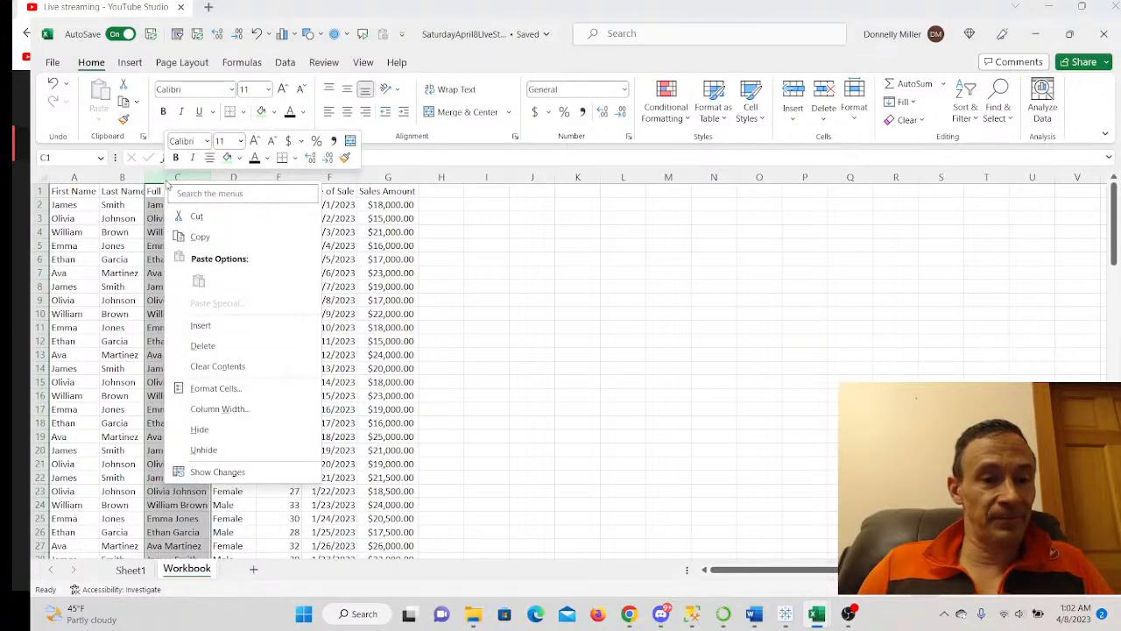
pyautogui.click(199, 328)
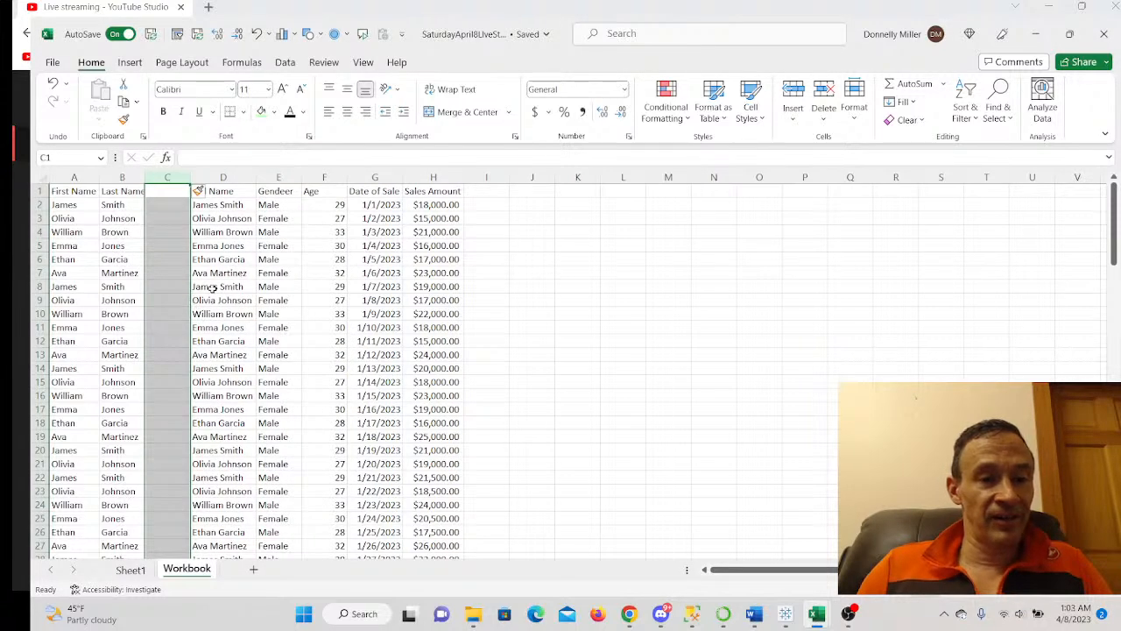
pyautogui.scroll(-1, 704, 312)
pyautogui.scroll(1, 653, 333)
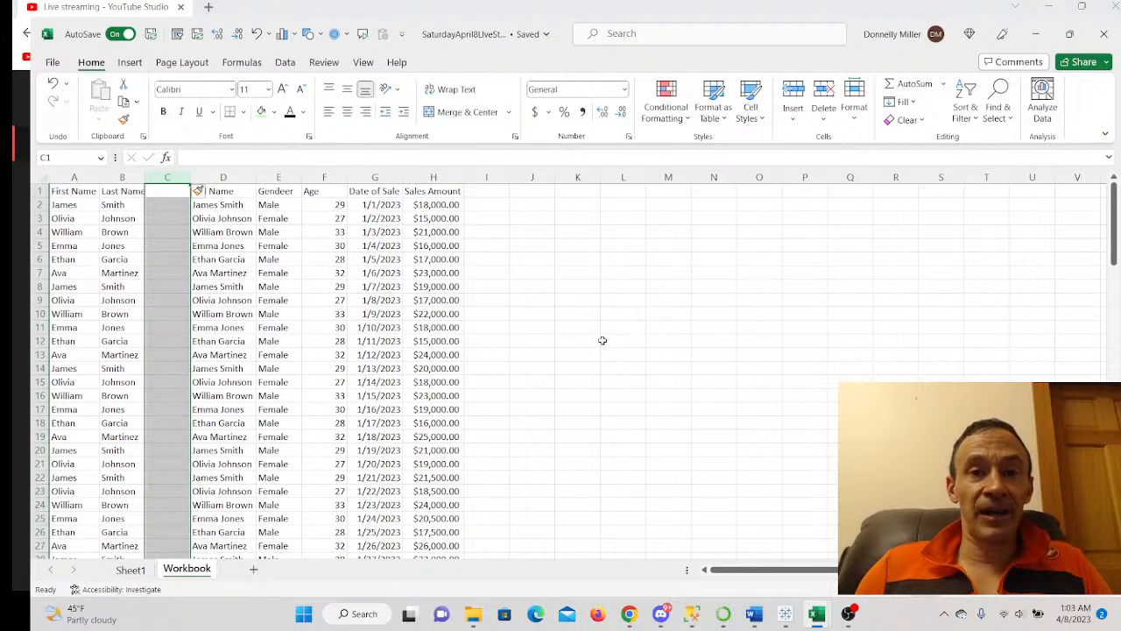
pyautogui.click(602, 331)
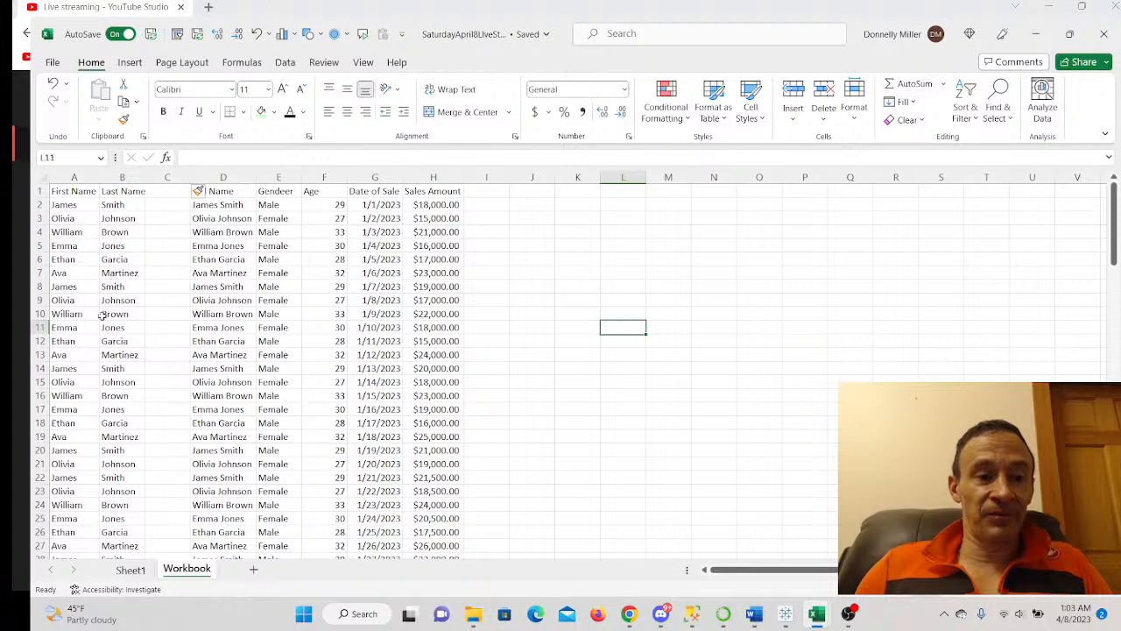
pyautogui.click(179, 257)
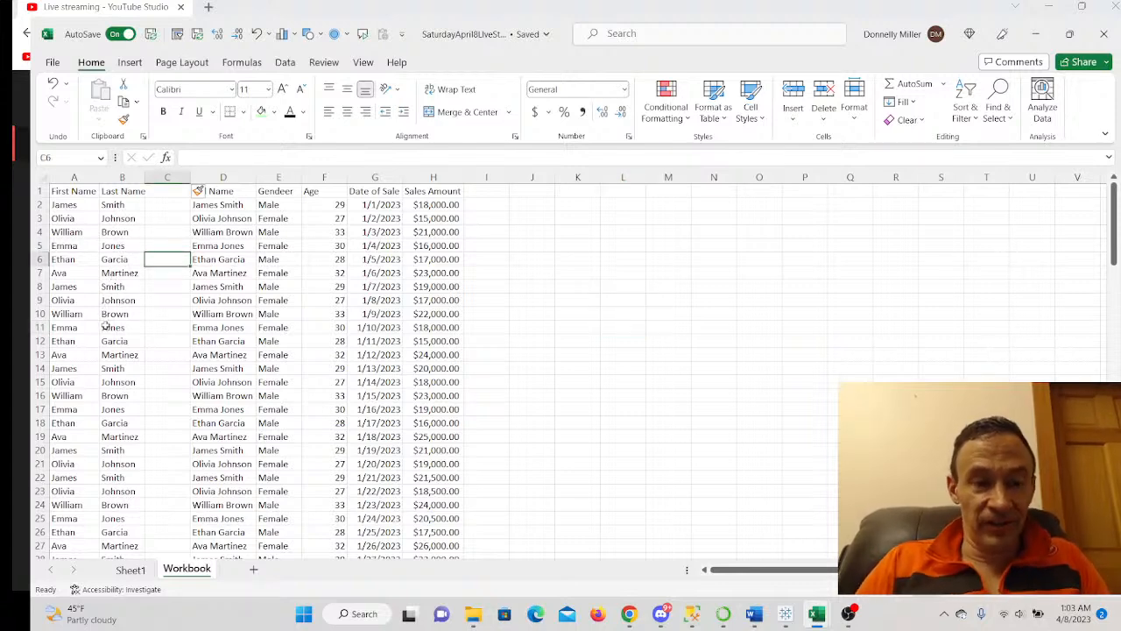
pyautogui.write('James')
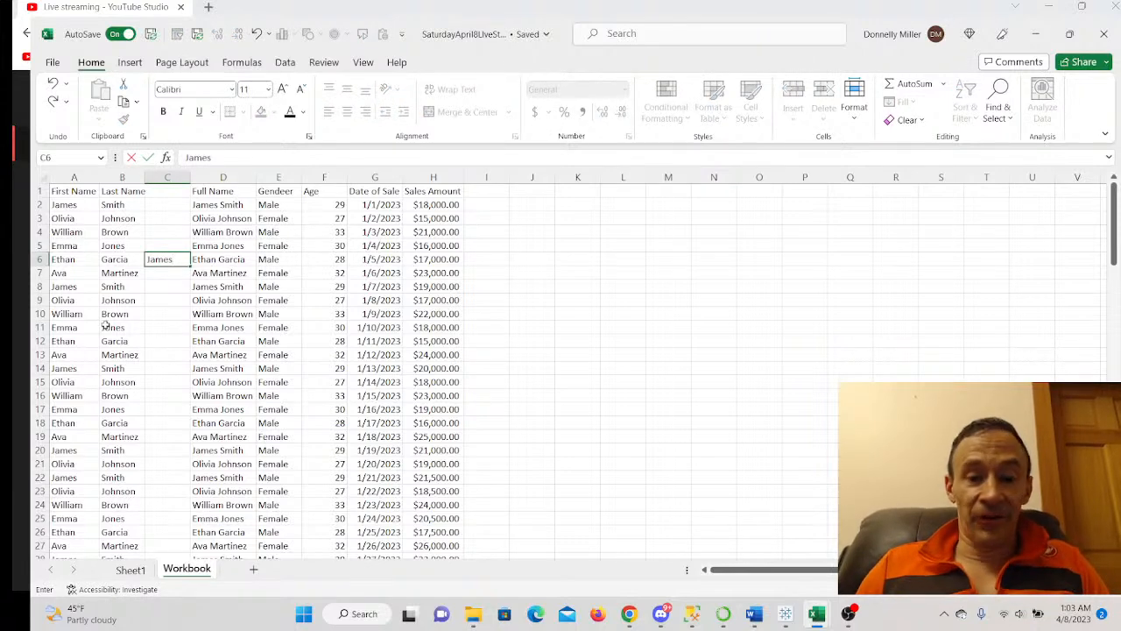
pyautogui.press('BackSpace')
pyautogui.press('BackSpace')
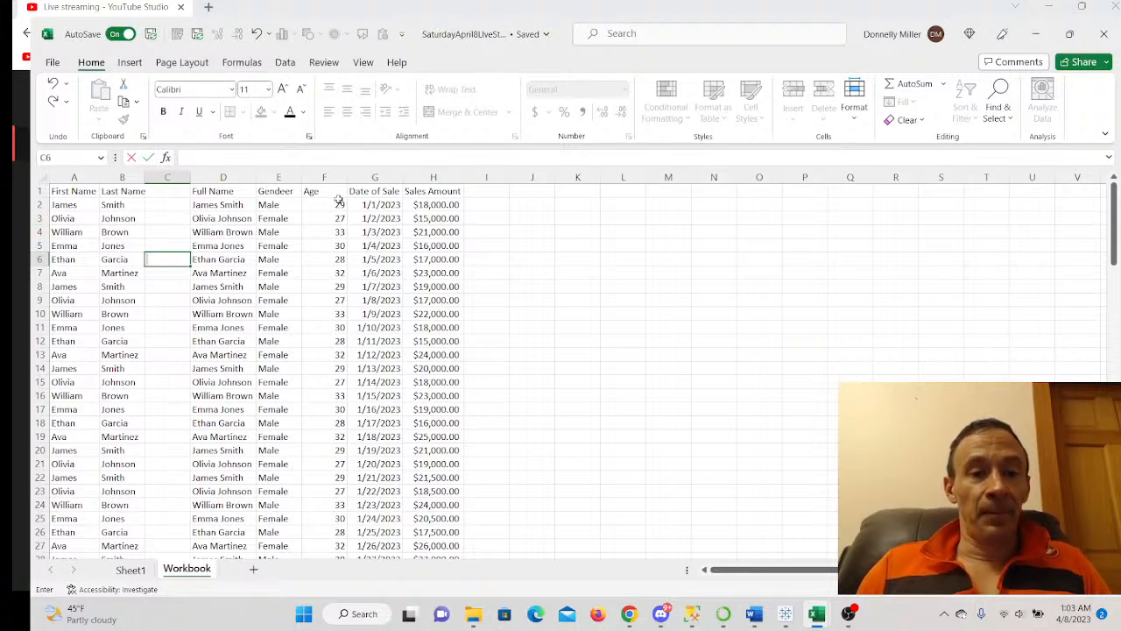
pyautogui.scroll(-5, 318, 335)
pyautogui.scroll(-20, 318, 334)
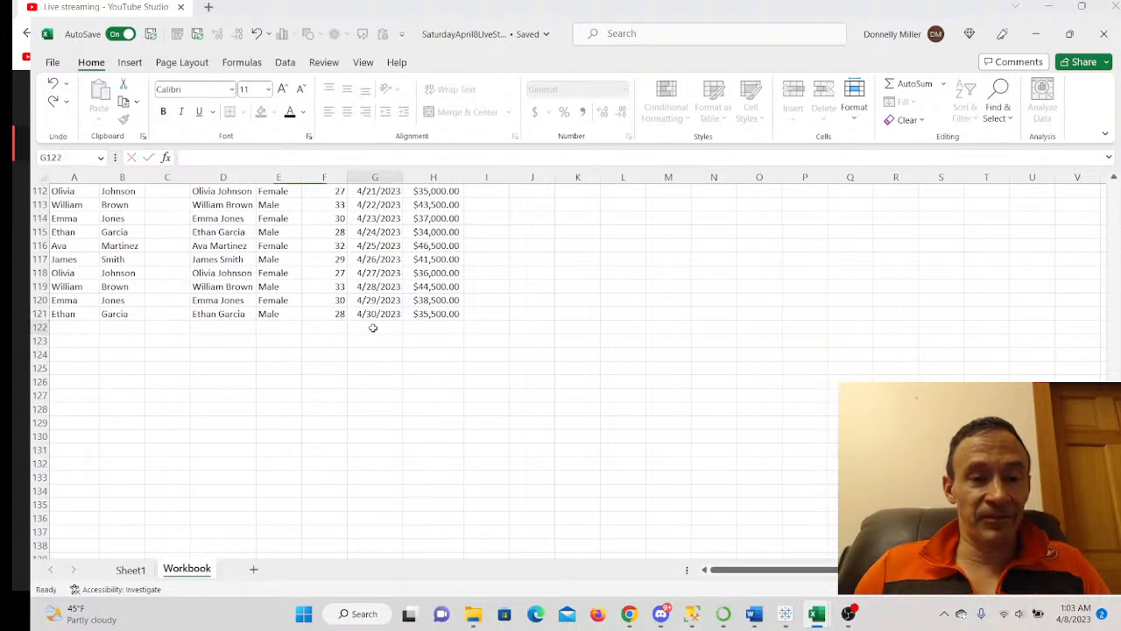
pyautogui.click(374, 327)
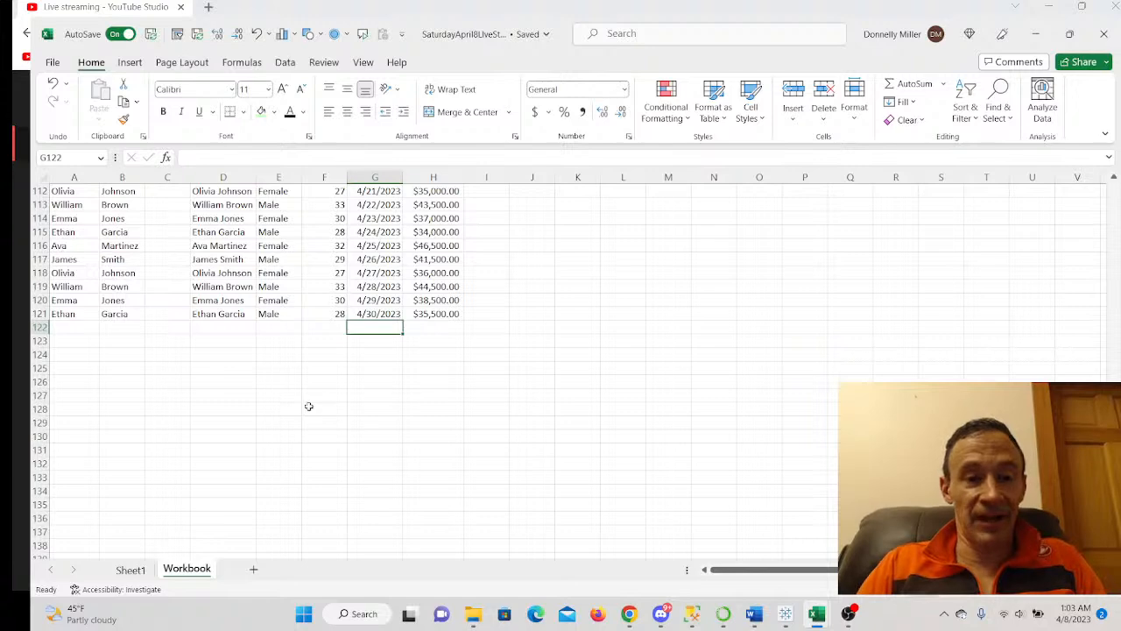
pyautogui.write('James')
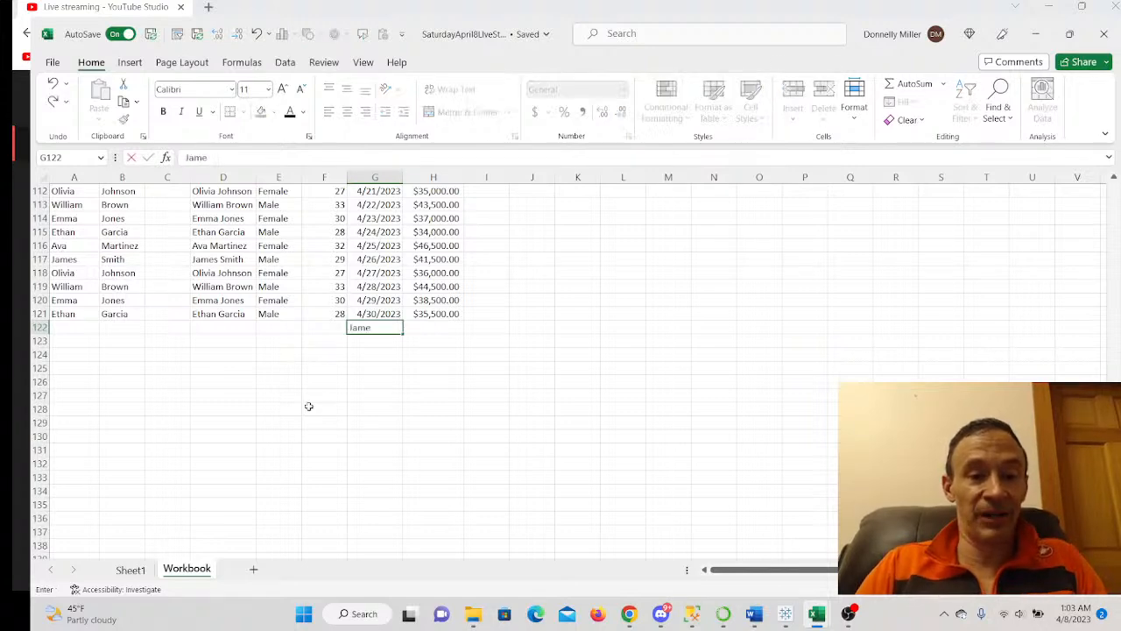
pyautogui.press('BackSpace')
pyautogui.press('BackSpace')
pyautogui.press('BackSpace')
pyautogui.press('BackSpace')
pyautogui.press('BackSpace')
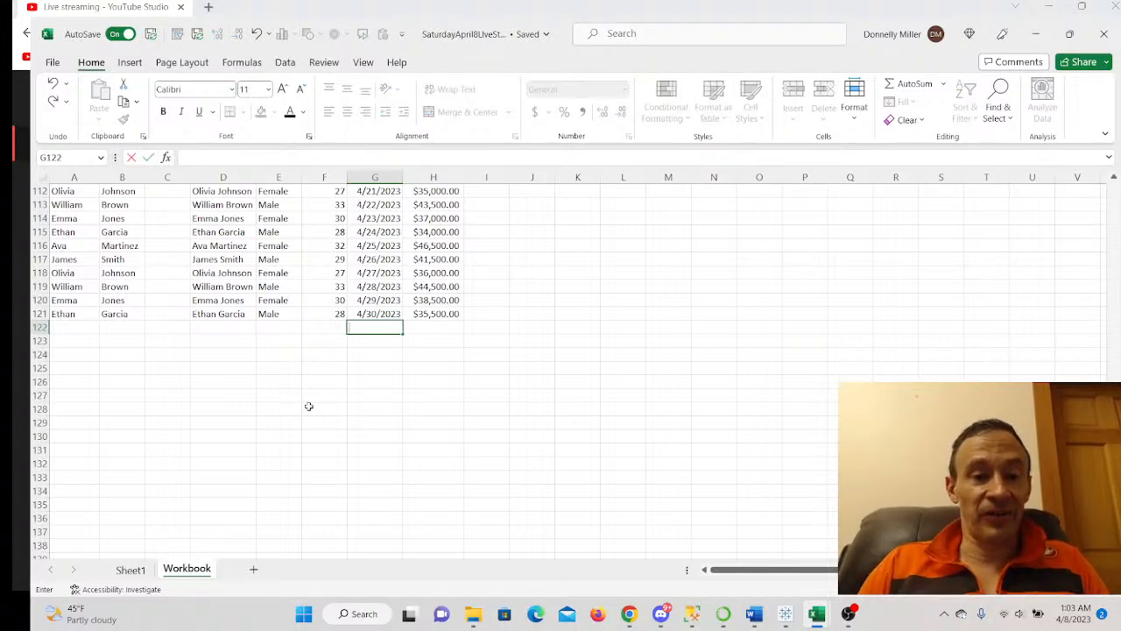
pyautogui.scroll(20, 306, 410)
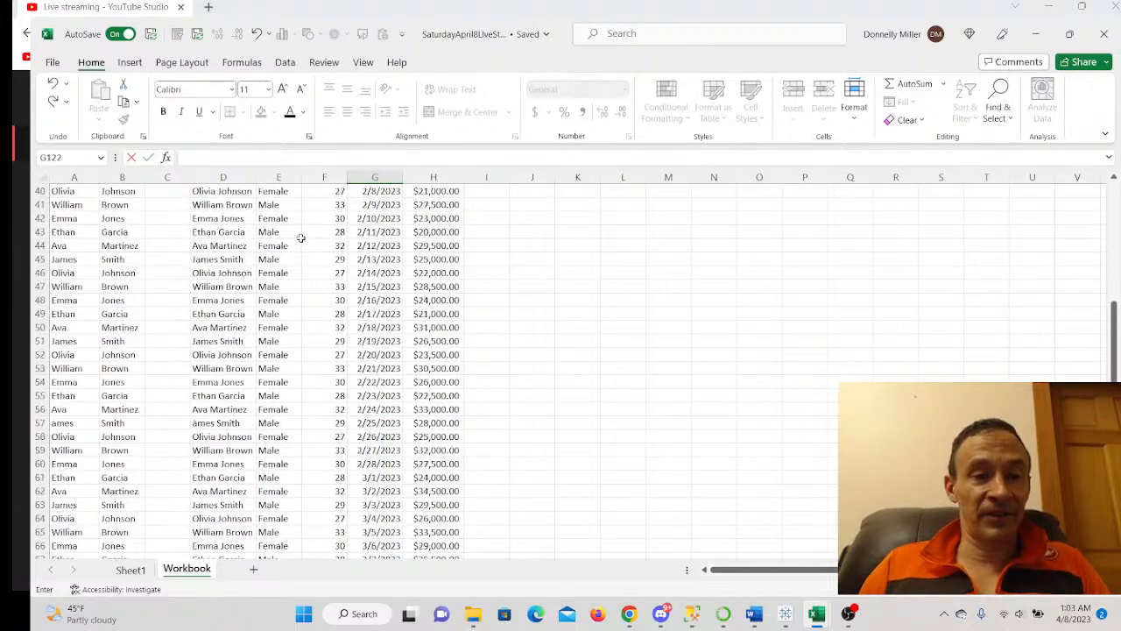
pyautogui.scroll(5, 301, 236)
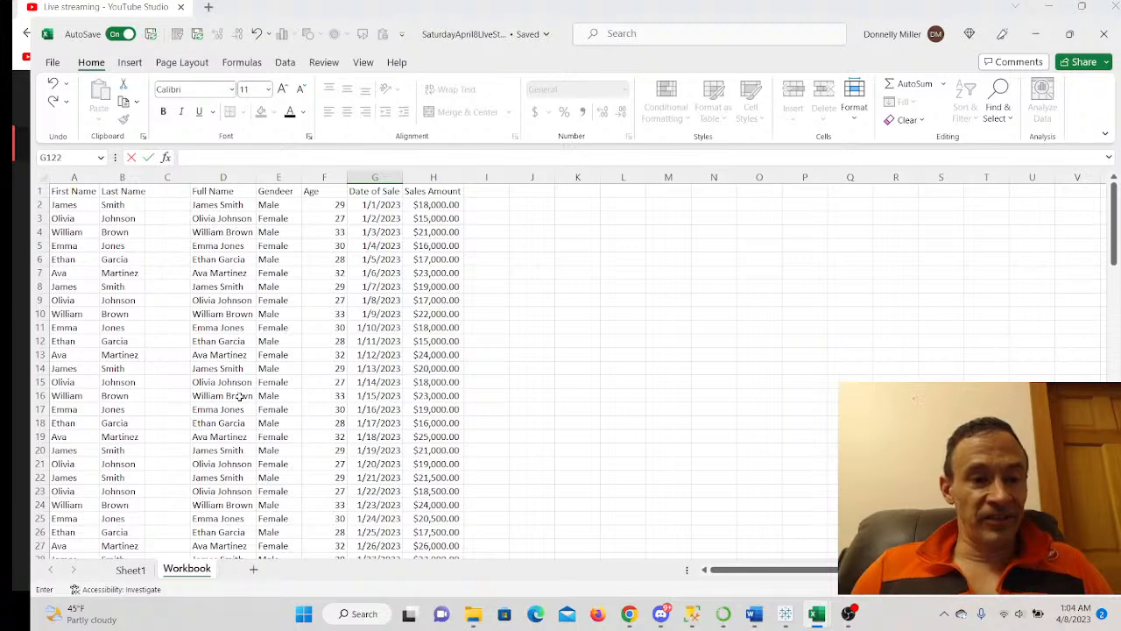
# - Turn on Data filtering for the header row and open the Full Name filter list
pyautogui.click(212, 191)
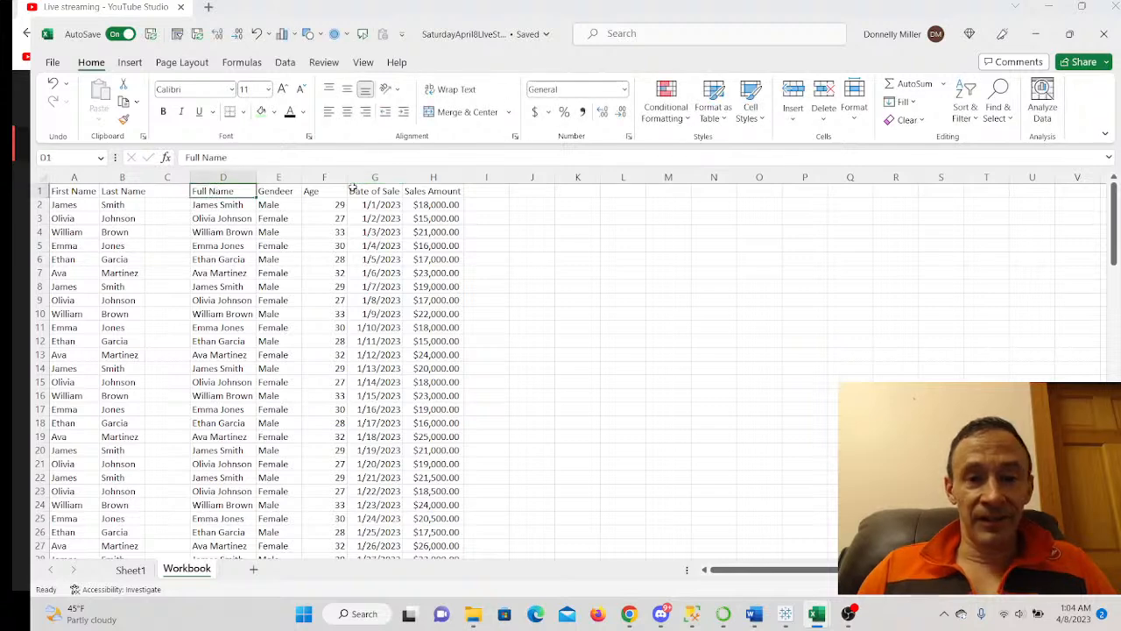
pyautogui.click(285, 62)
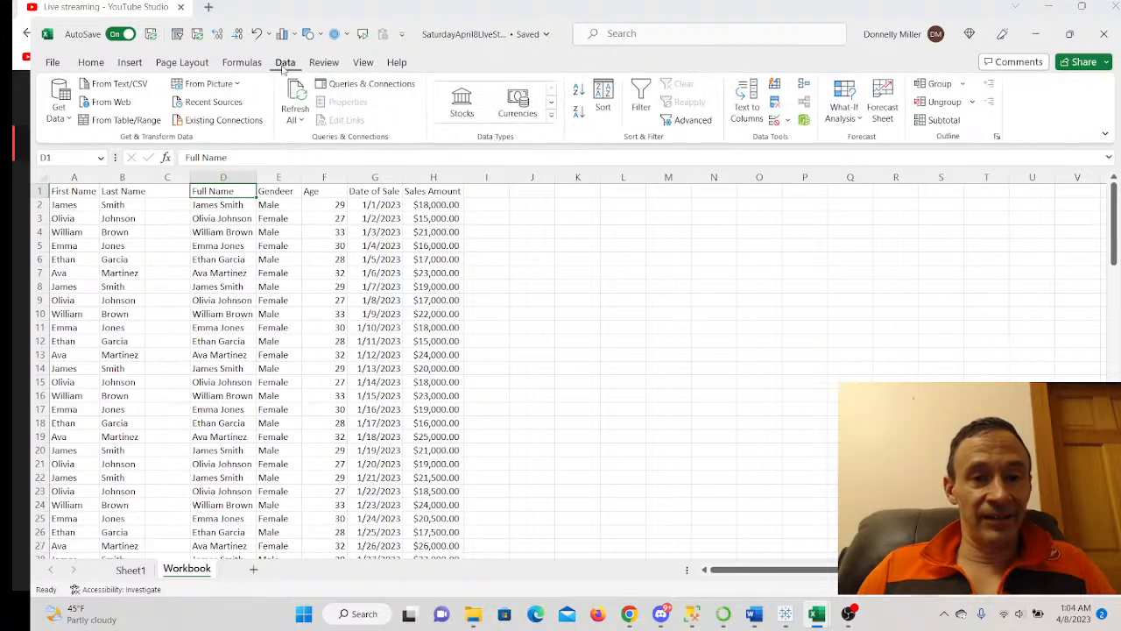
pyautogui.click(641, 101)
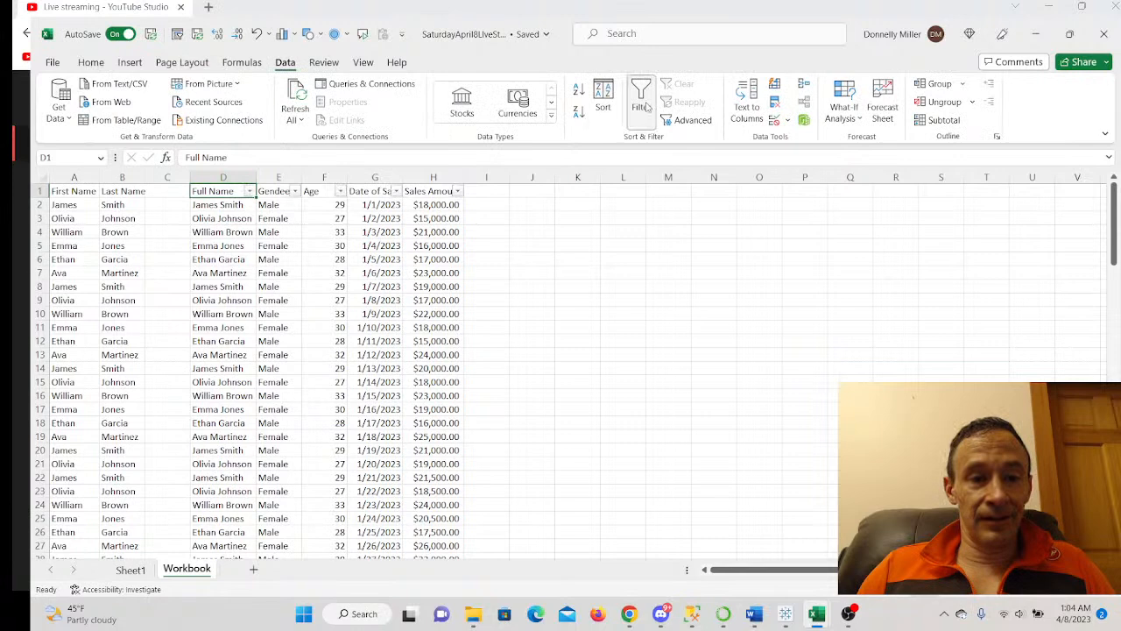
pyautogui.click(251, 192)
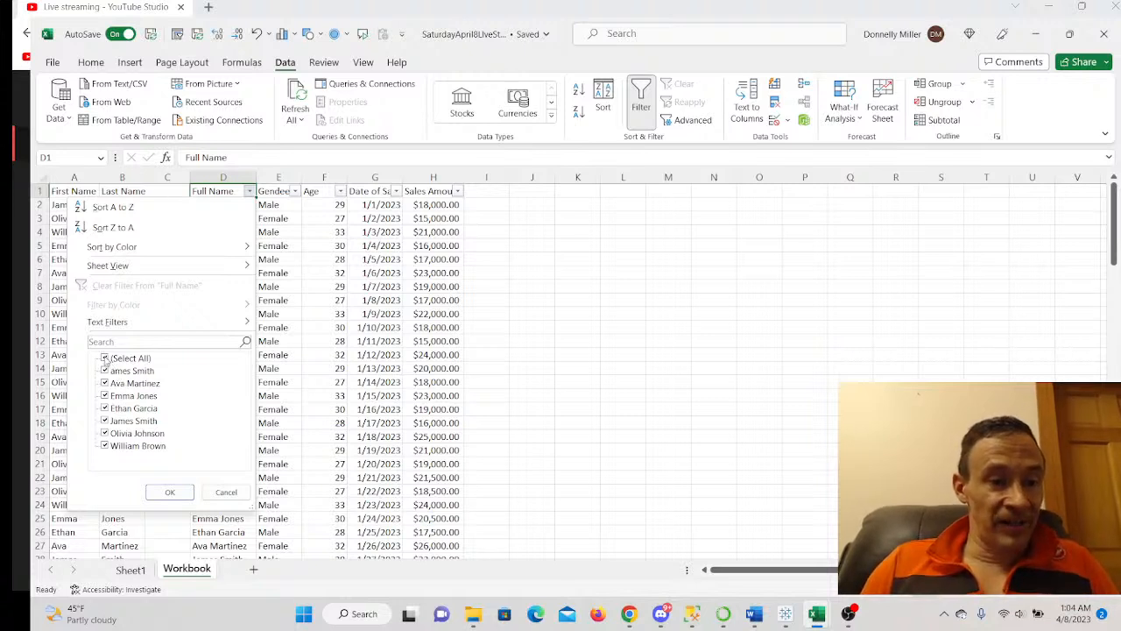
# - Filter the Full Name column to show only the misspelled 'ames Smith' entry
pyautogui.click(105, 358)
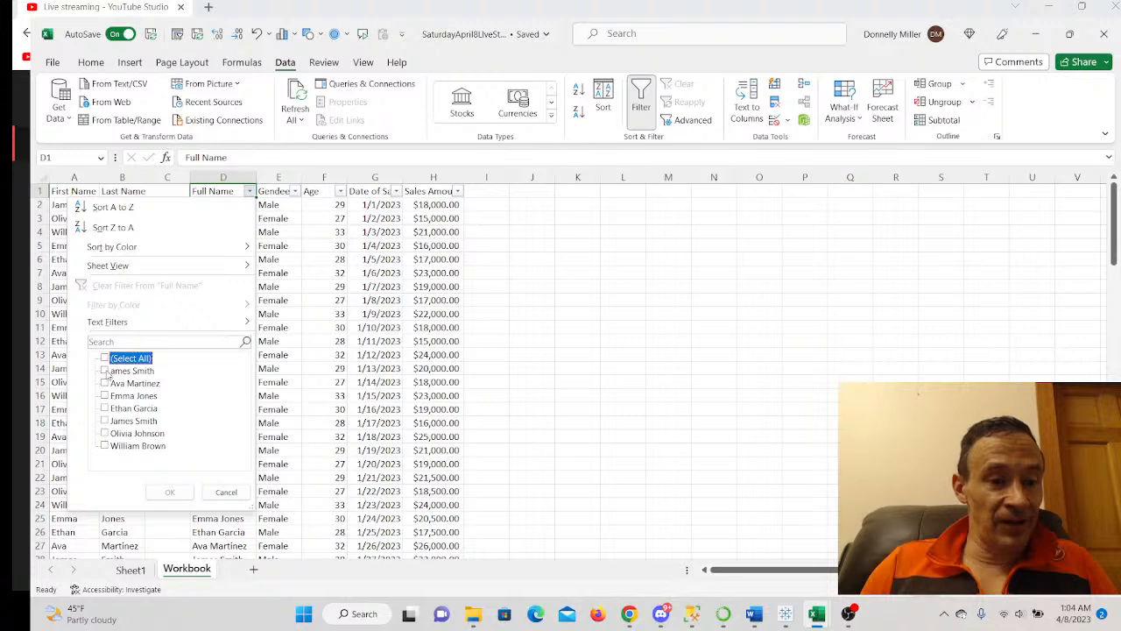
pyautogui.click(105, 371)
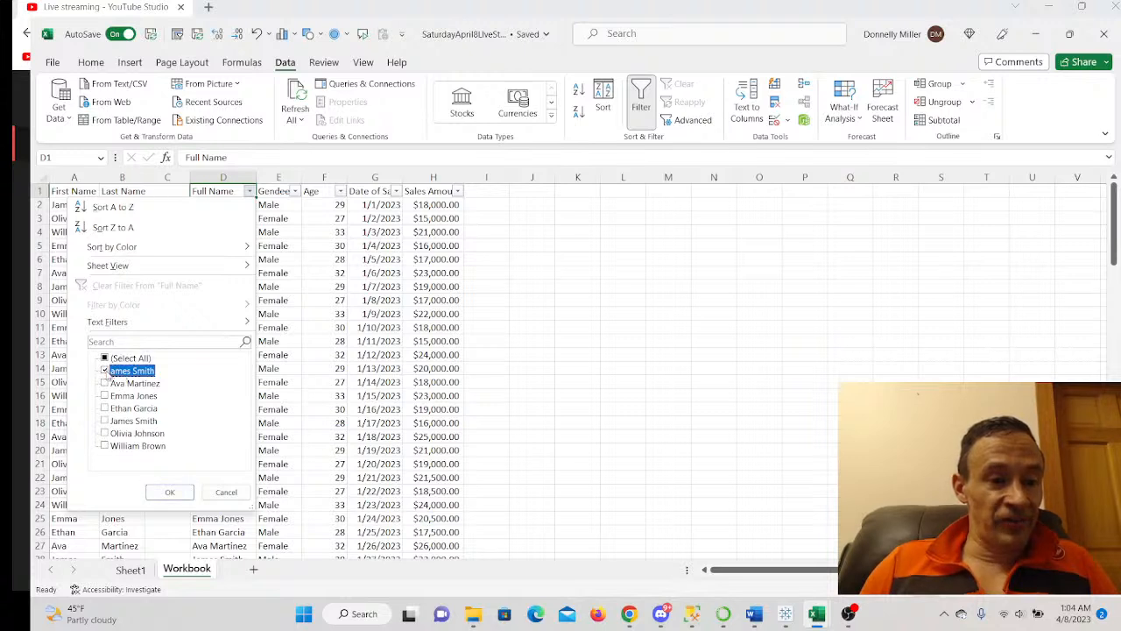
pyautogui.click(172, 491)
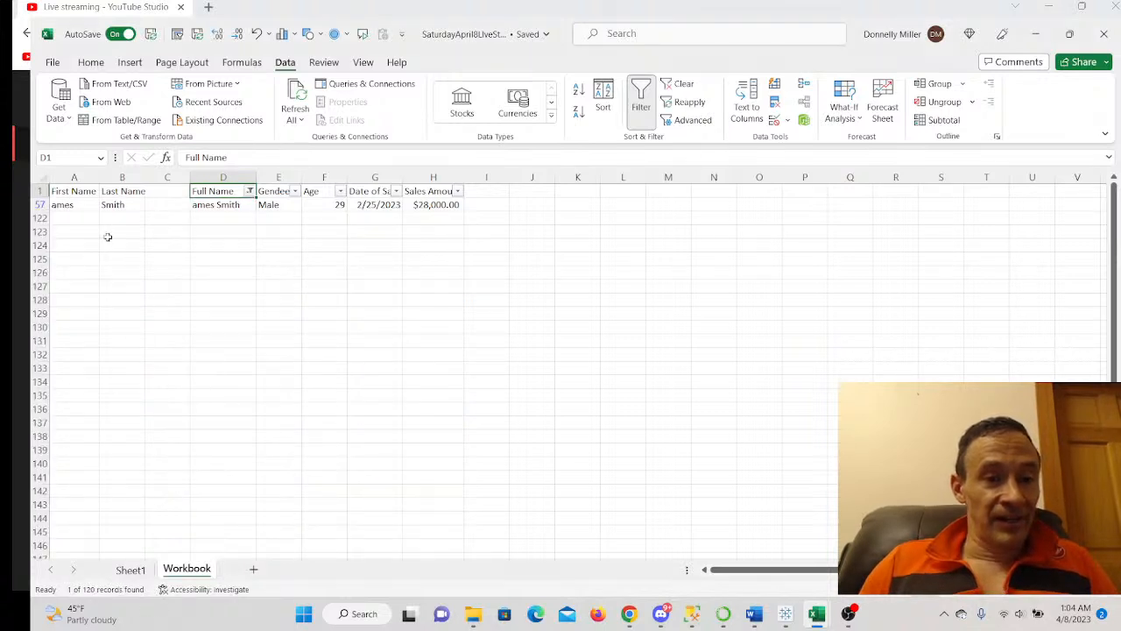
# - Correct the first name in A57 to James and clear the filter
pyautogui.click(79, 205)
pyautogui.write('James')
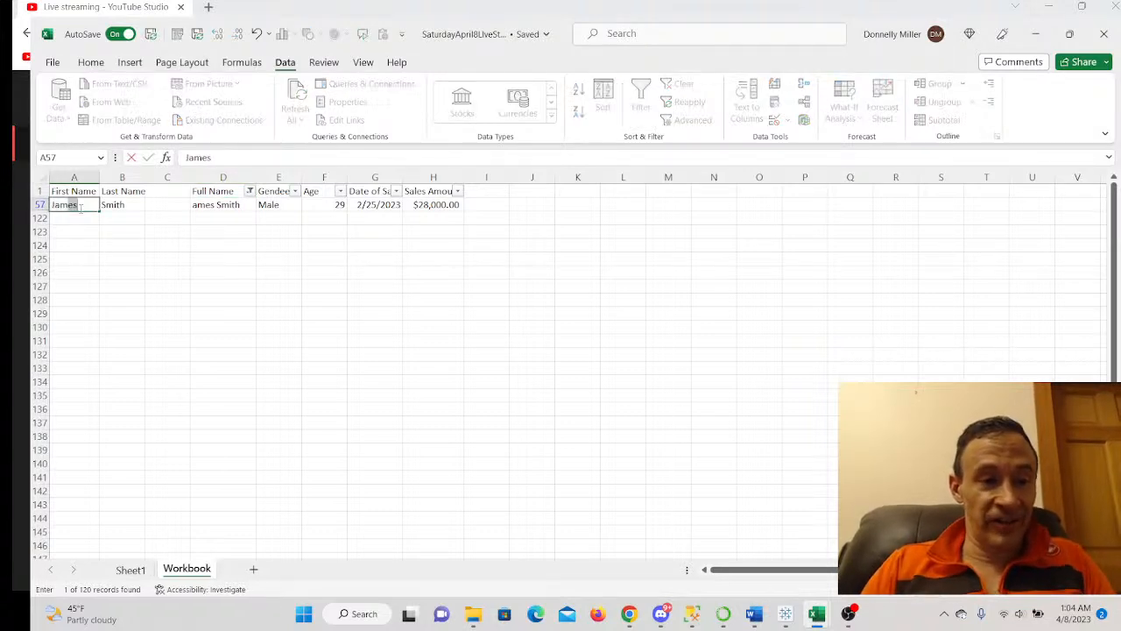
pyautogui.click(172, 300)
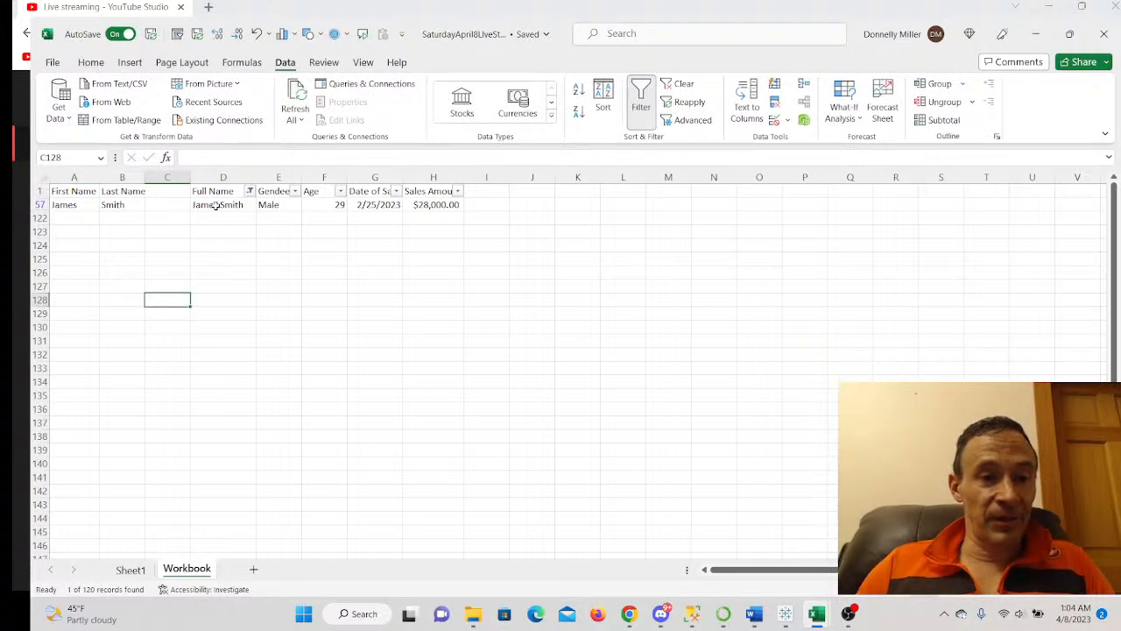
pyautogui.click(682, 84)
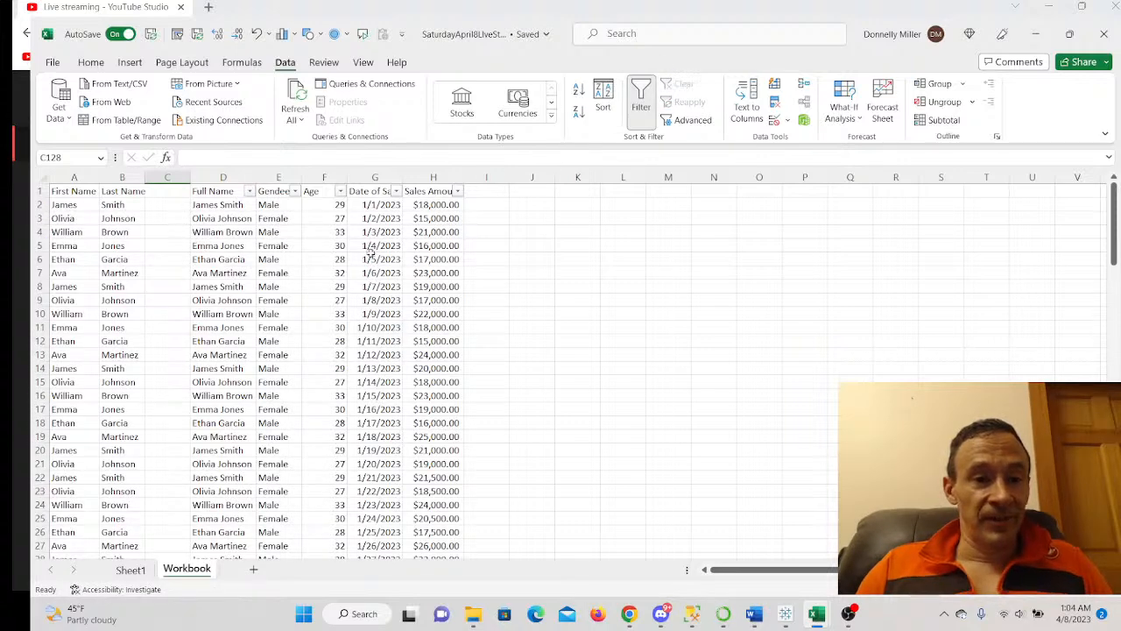
pyautogui.scroll(-2, 229, 239)
pyautogui.scroll(2, 230, 238)
pyautogui.click(250, 191)
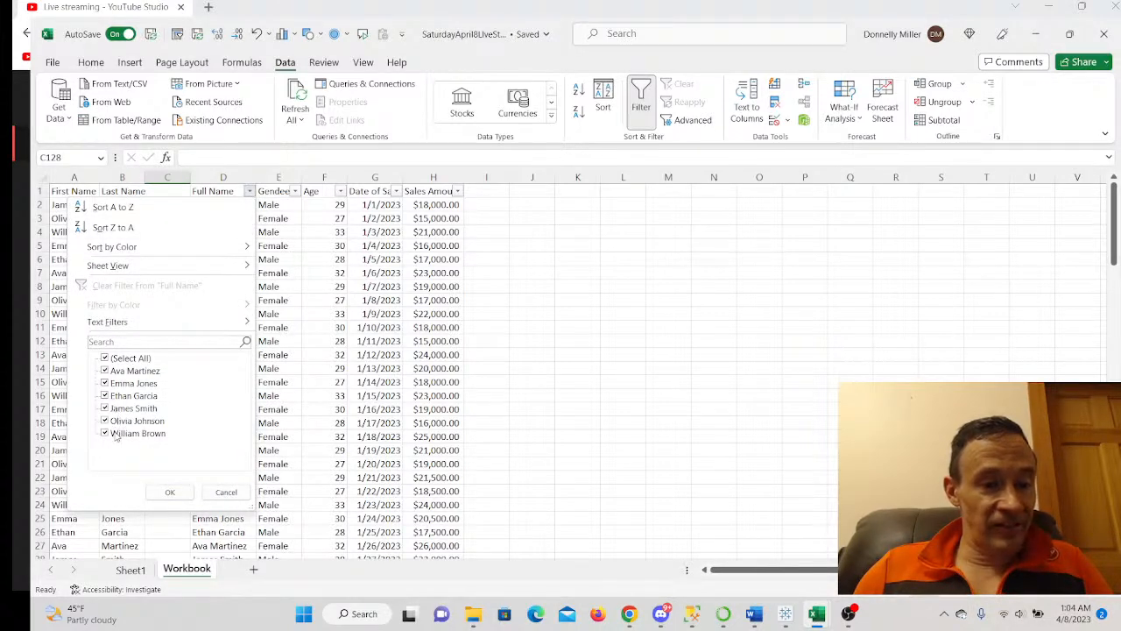
pyautogui.click(626, 310)
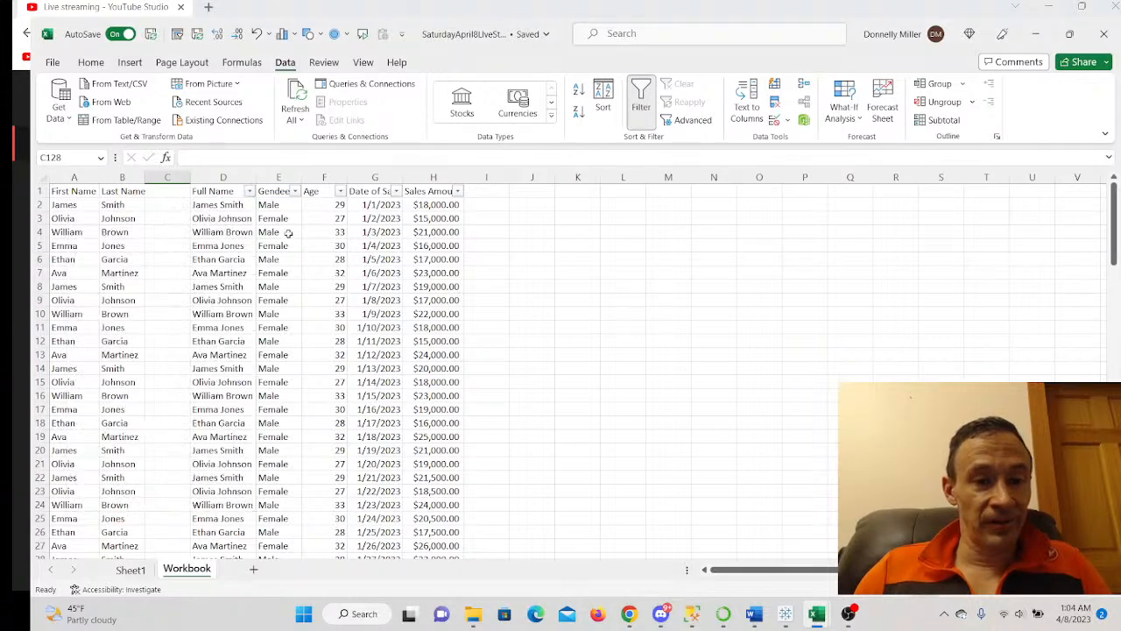
pyautogui.click(295, 191)
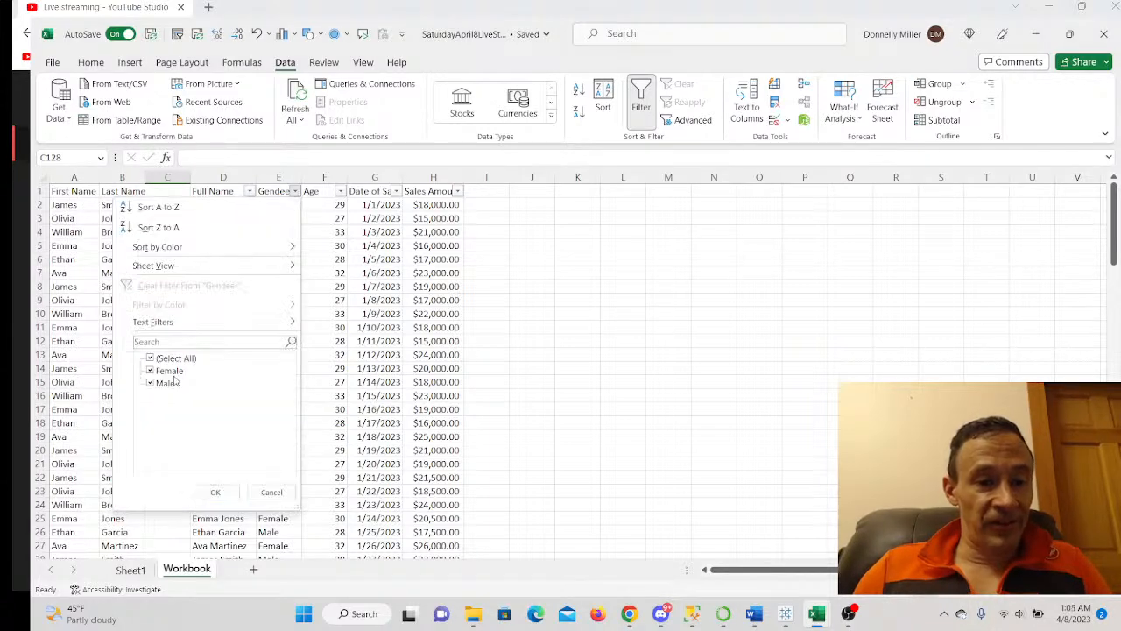
pyautogui.click(678, 302)
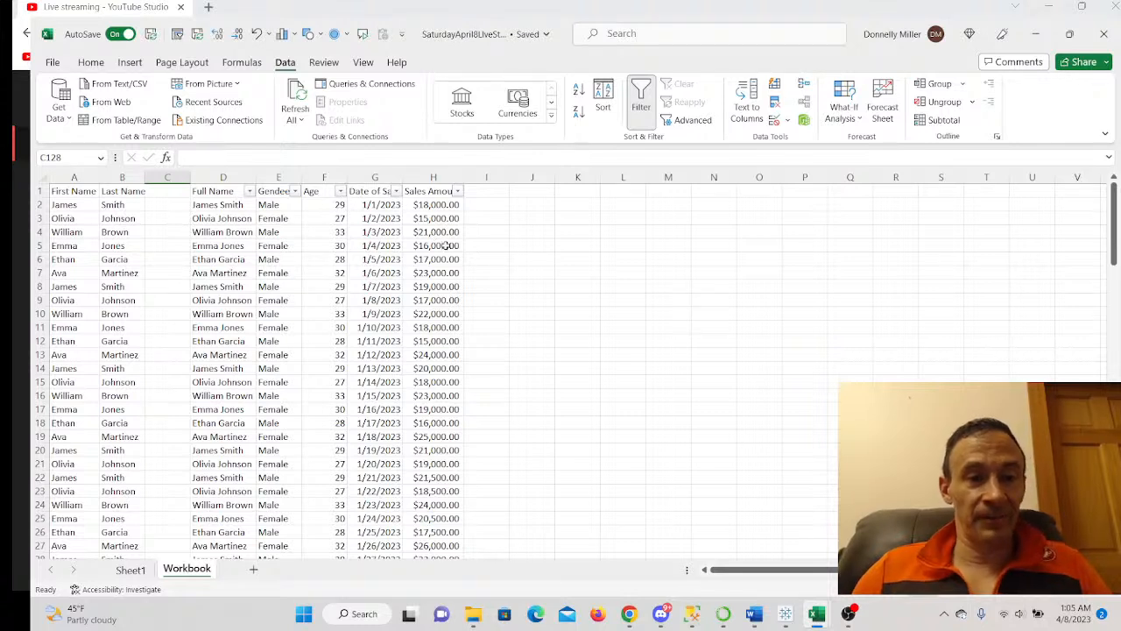
pyautogui.click(311, 273)
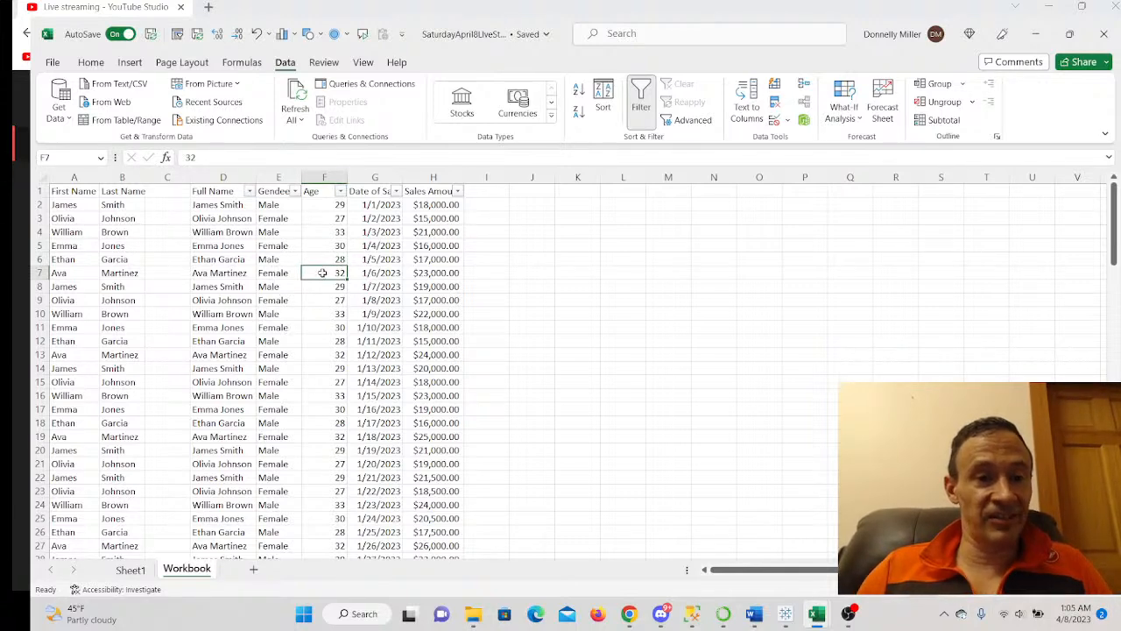
# - Convert D1:H121 into a table with headers and apply a yellow banded table style
pyautogui.click(129, 63)
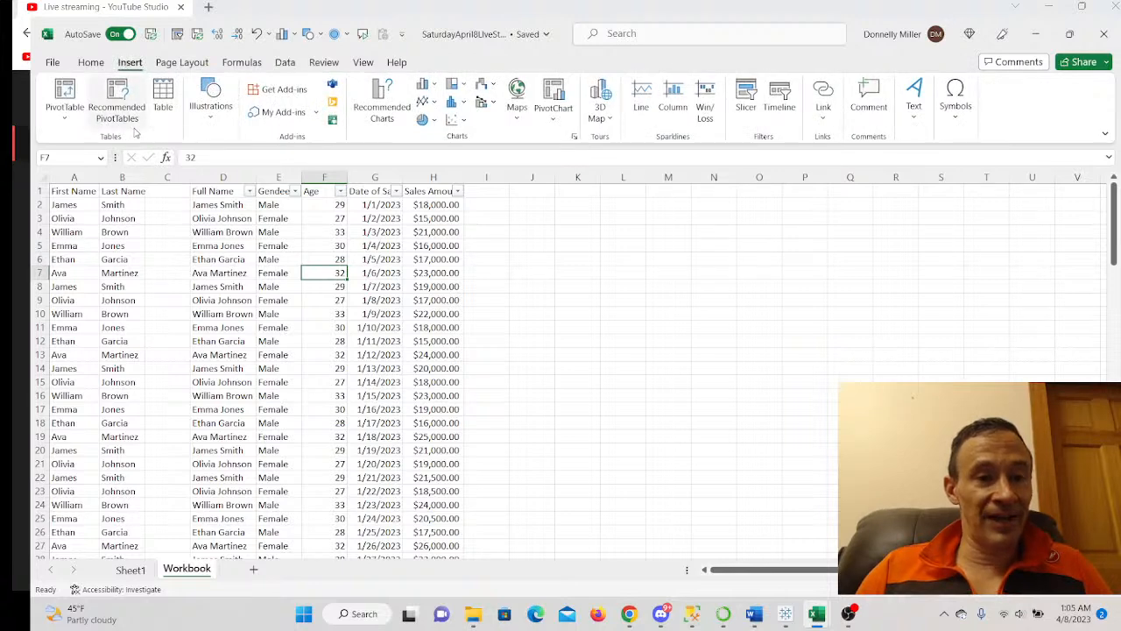
pyautogui.click(172, 109)
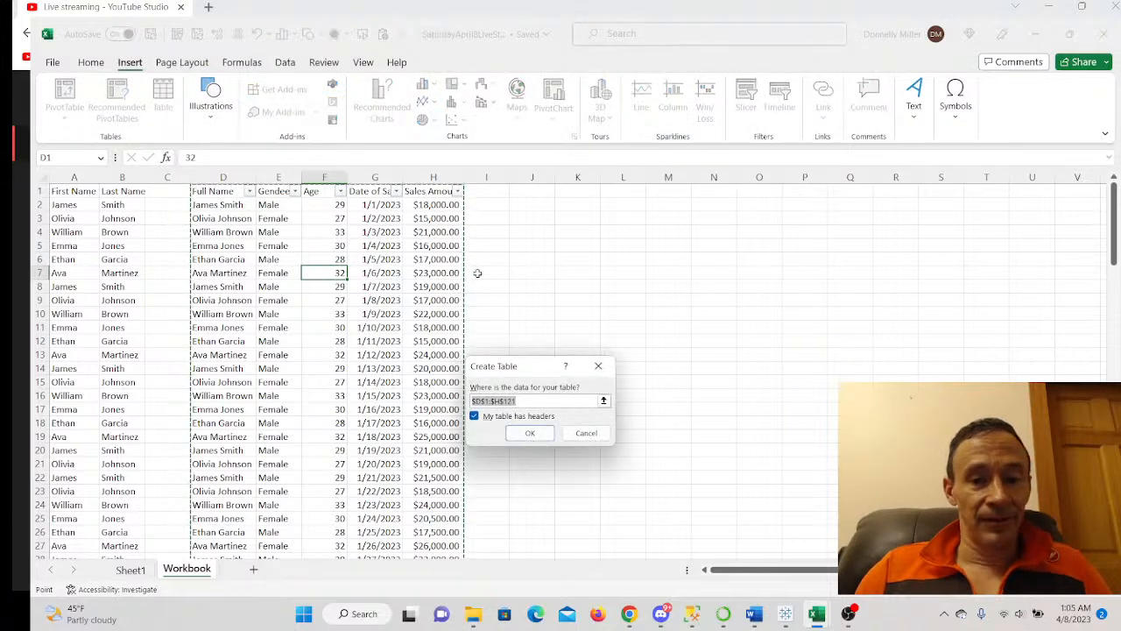
pyautogui.click(529, 431)
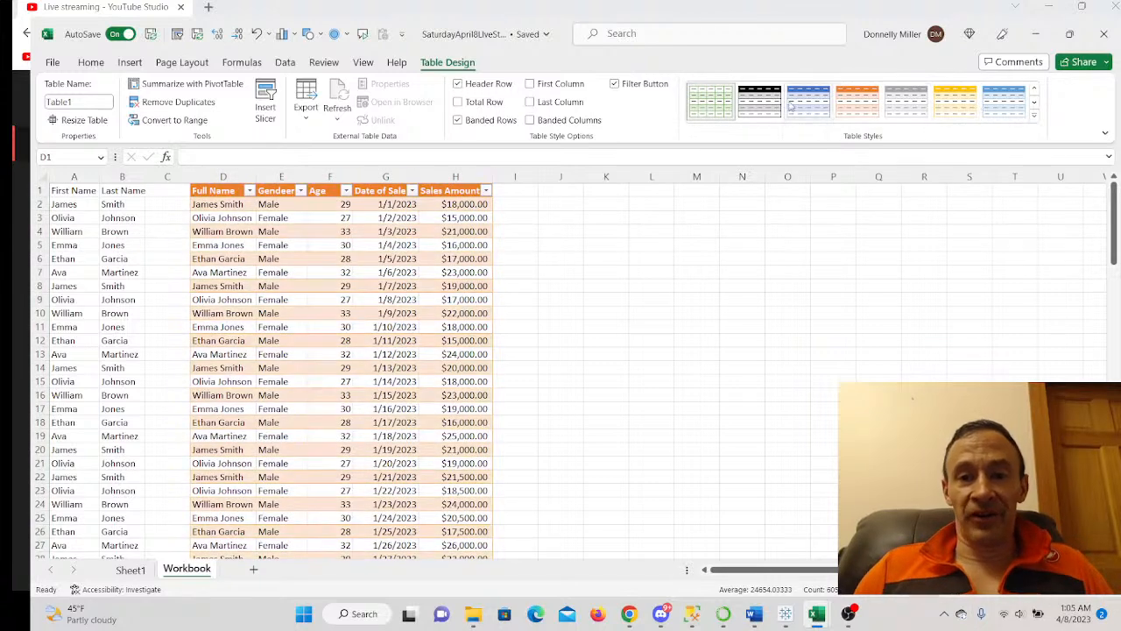
pyautogui.click(955, 102)
pyautogui.click(741, 284)
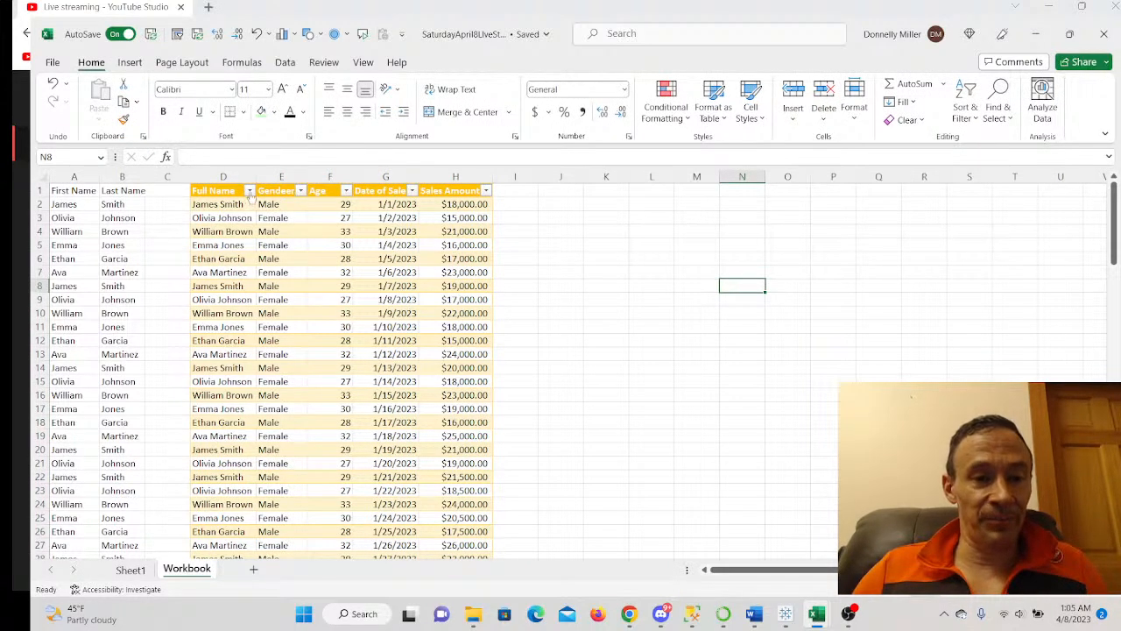
# - Sort the table by Sales Amount from largest to smallest
pyautogui.click(486, 191)
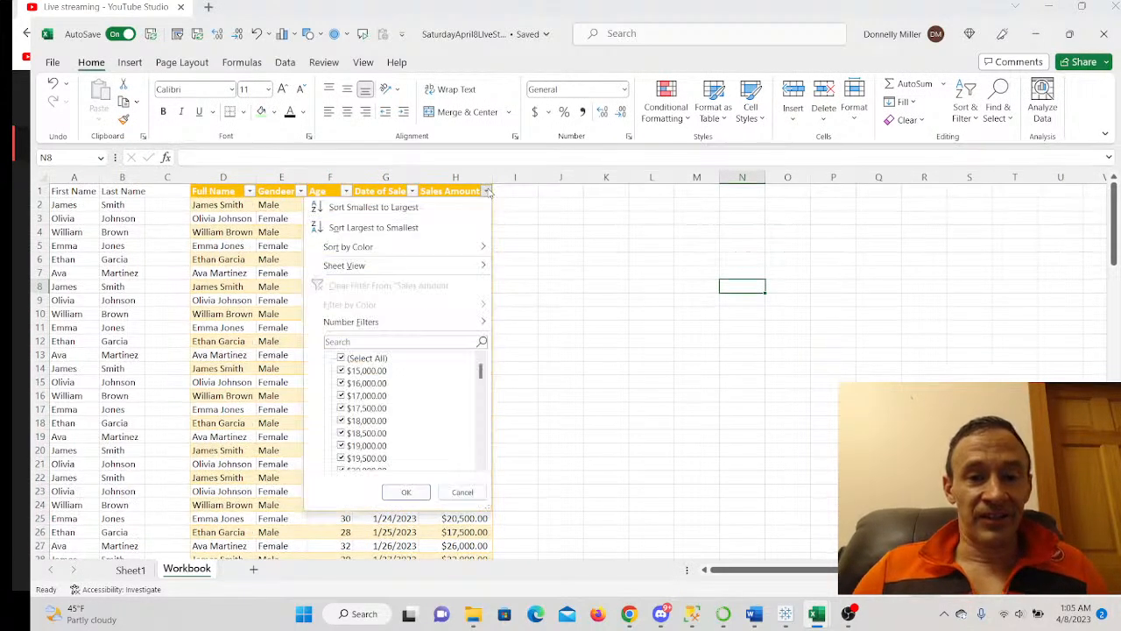
pyautogui.click(382, 227)
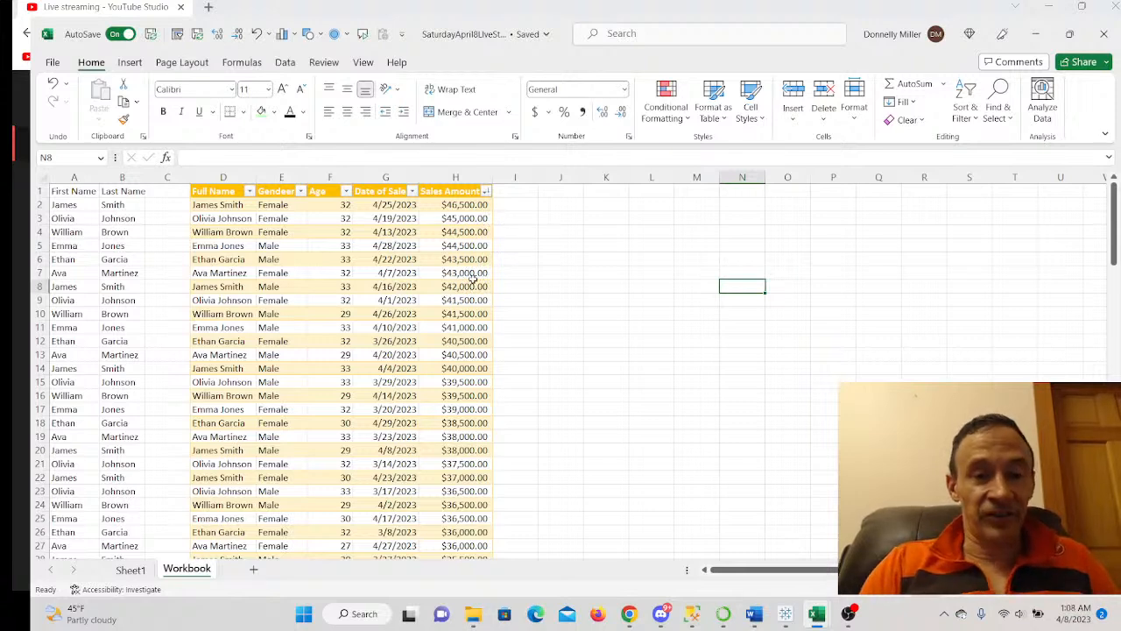
# - Undo the sort so Table1 returns to date order, starting 1/1/2023 at $18,000.00
pyautogui.hotkey('ctrl', 'z')
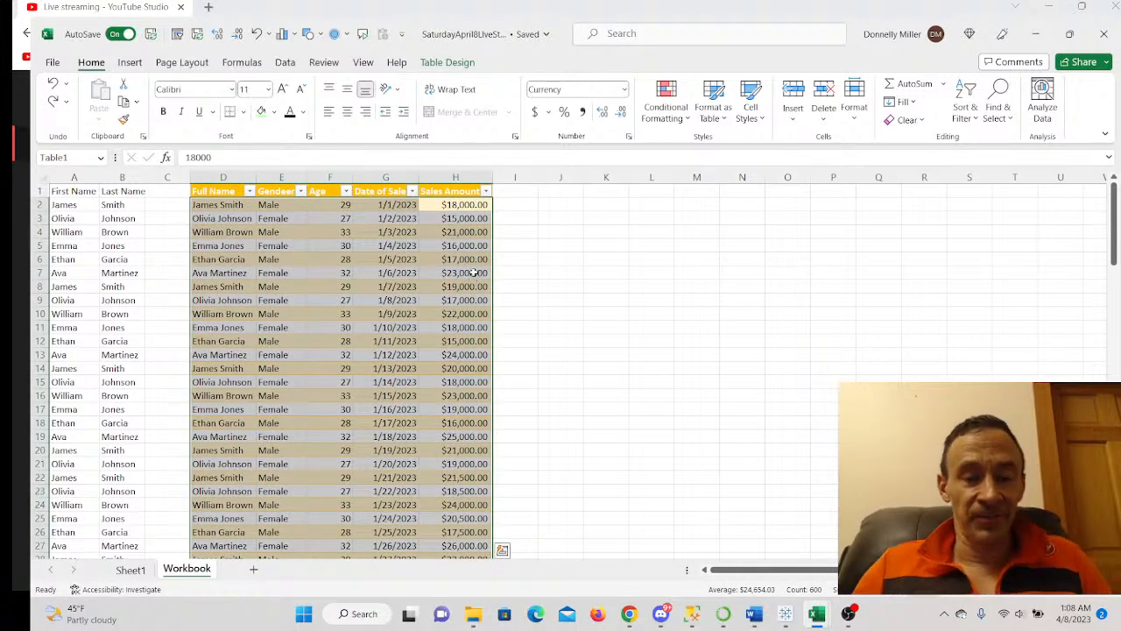
pyautogui.click(546, 281)
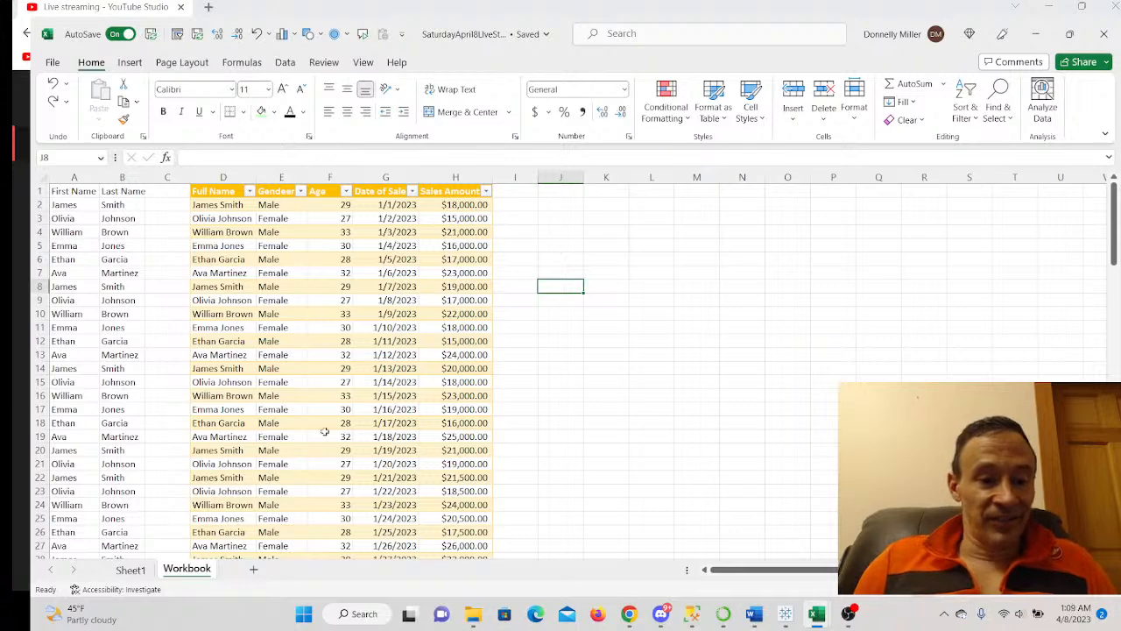
# - Add a new worksheet named 'Pivot Table 1' and select cell B2 there
pyautogui.click(254, 570)
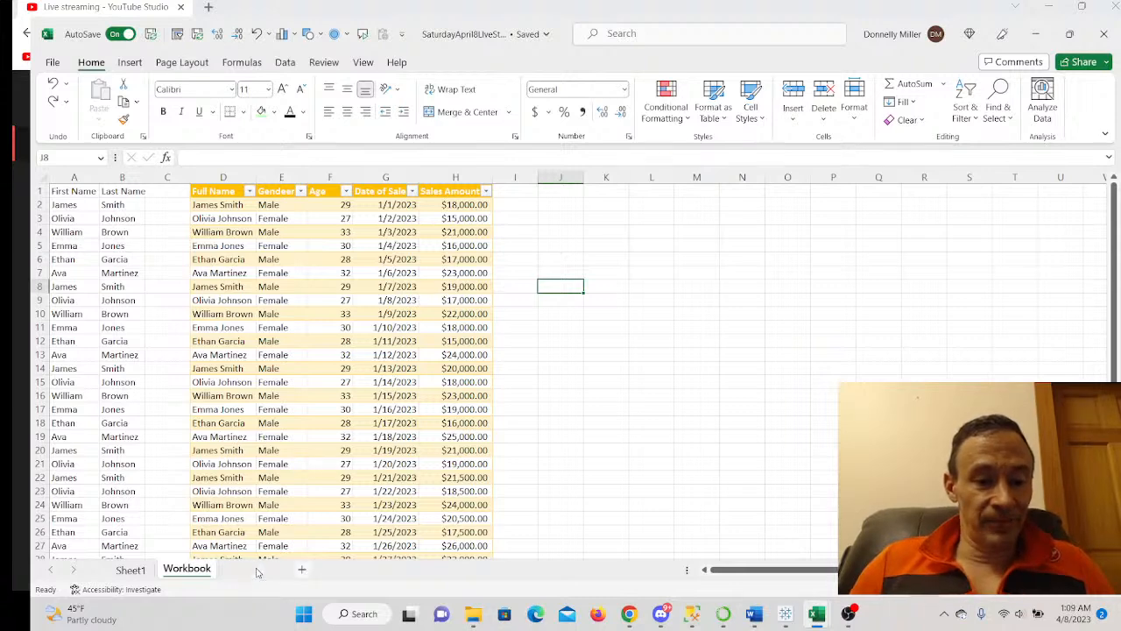
pyautogui.rightClick(244, 569)
pyautogui.click(250, 569)
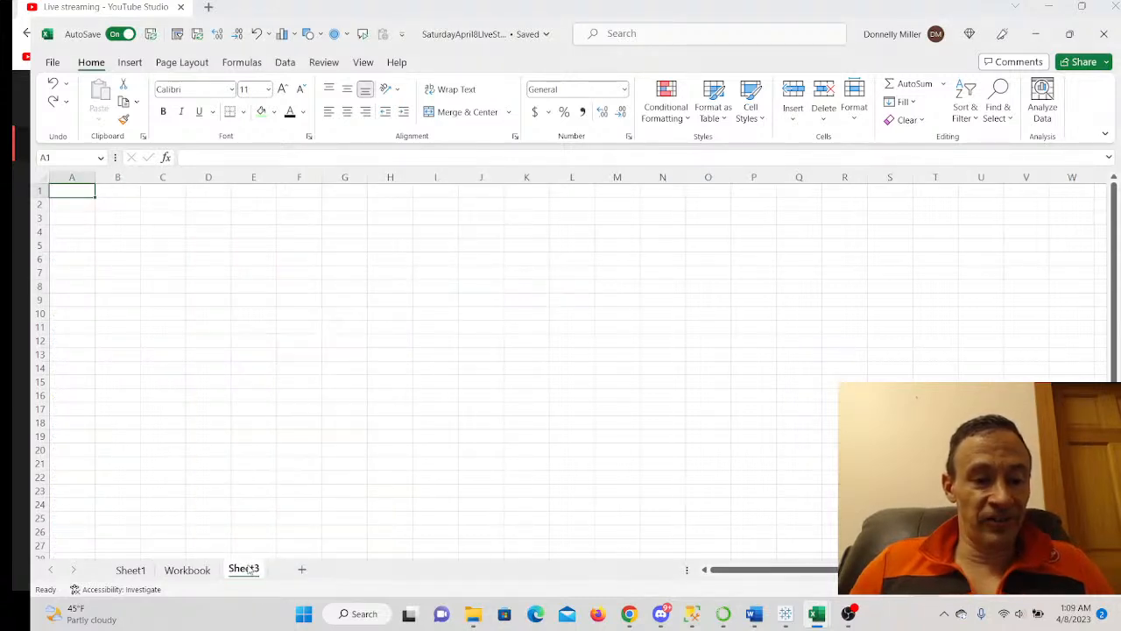
pyautogui.doubleClick(245, 569)
pyautogui.write('Pivot Table 1')
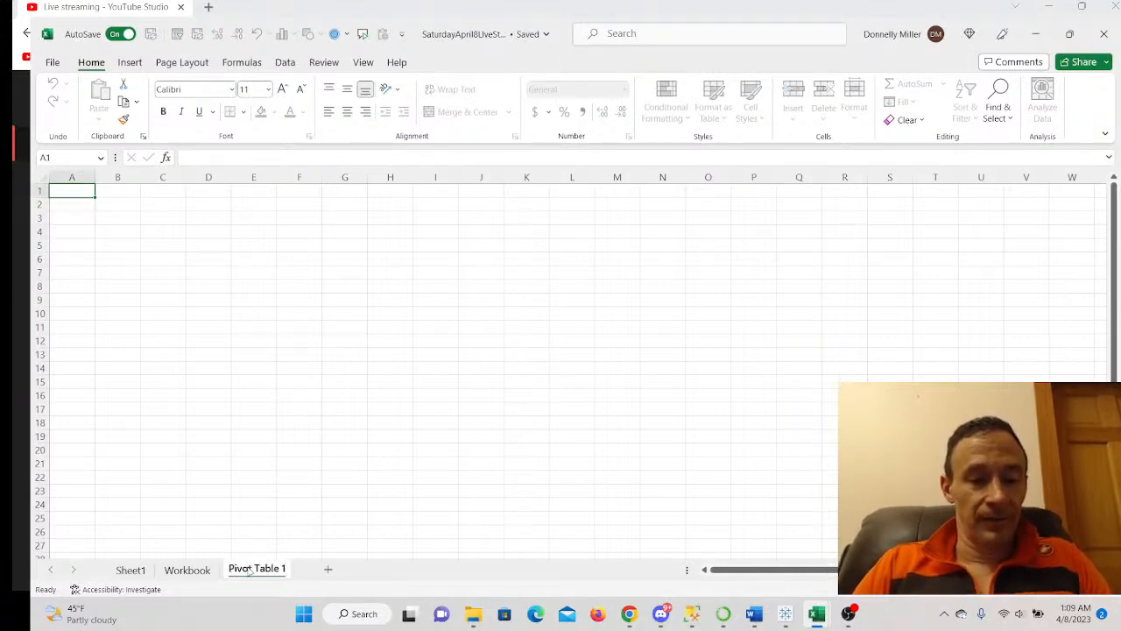
pyautogui.press('Return')
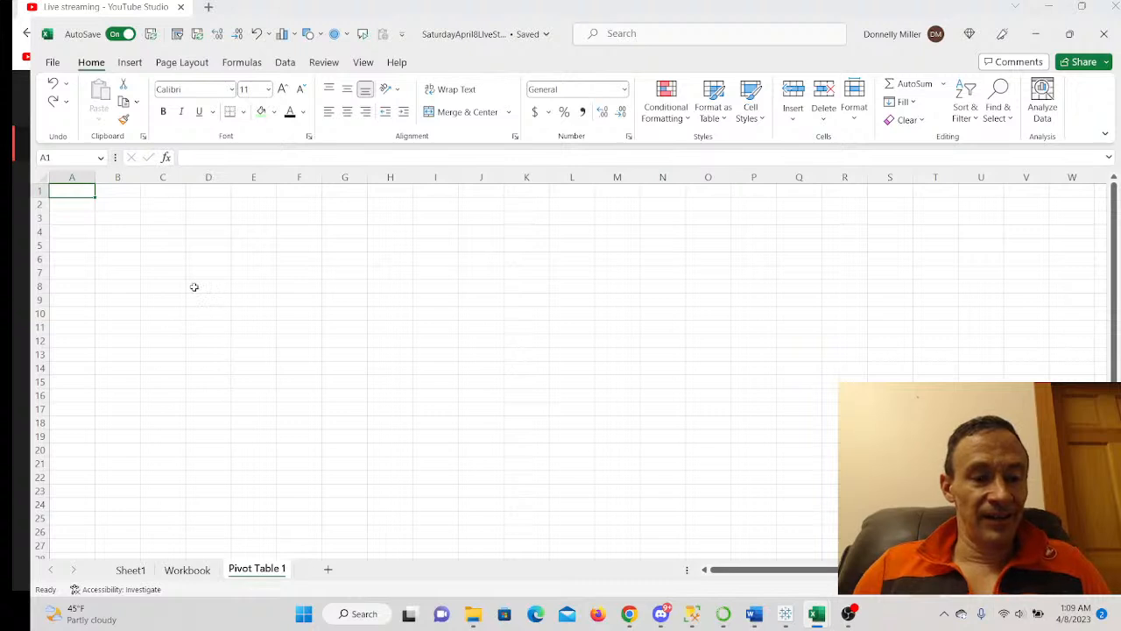
pyautogui.click(121, 205)
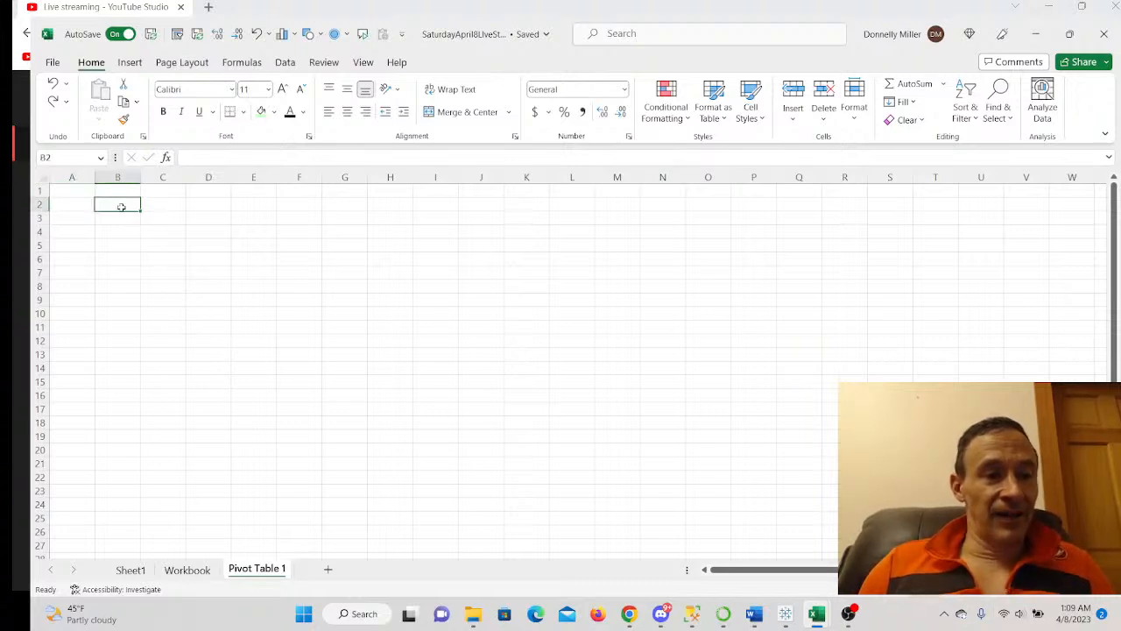
pyautogui.click(130, 63)
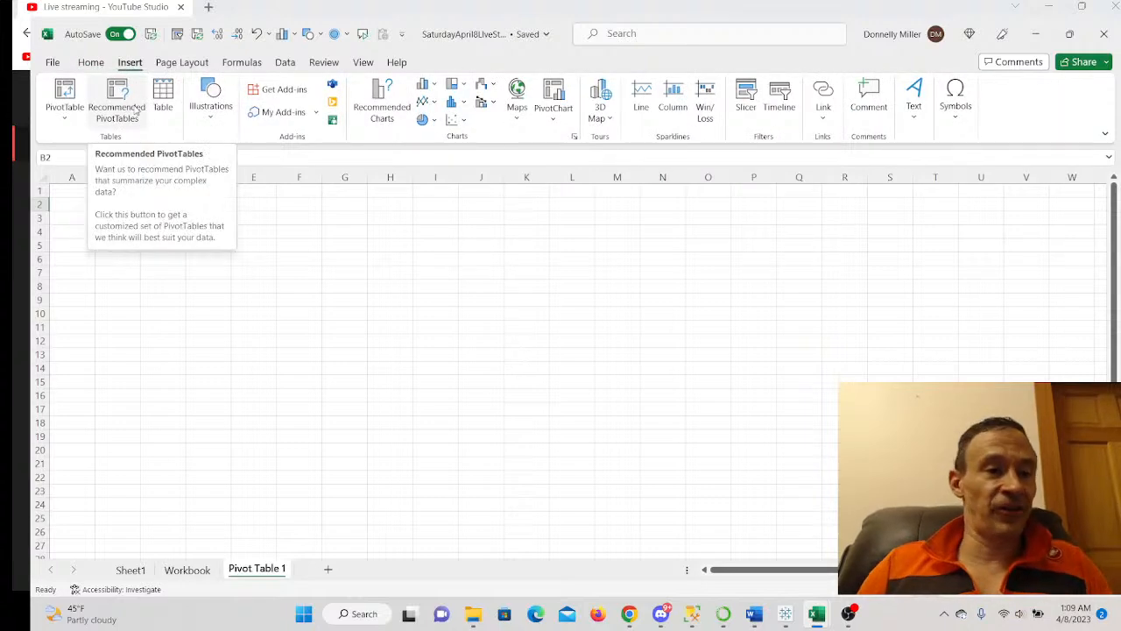
# - Create an empty PivotTable from Table1 on the Workbook sheet, placed at B2 of Pivot Table 1
pyautogui.click(70, 118)
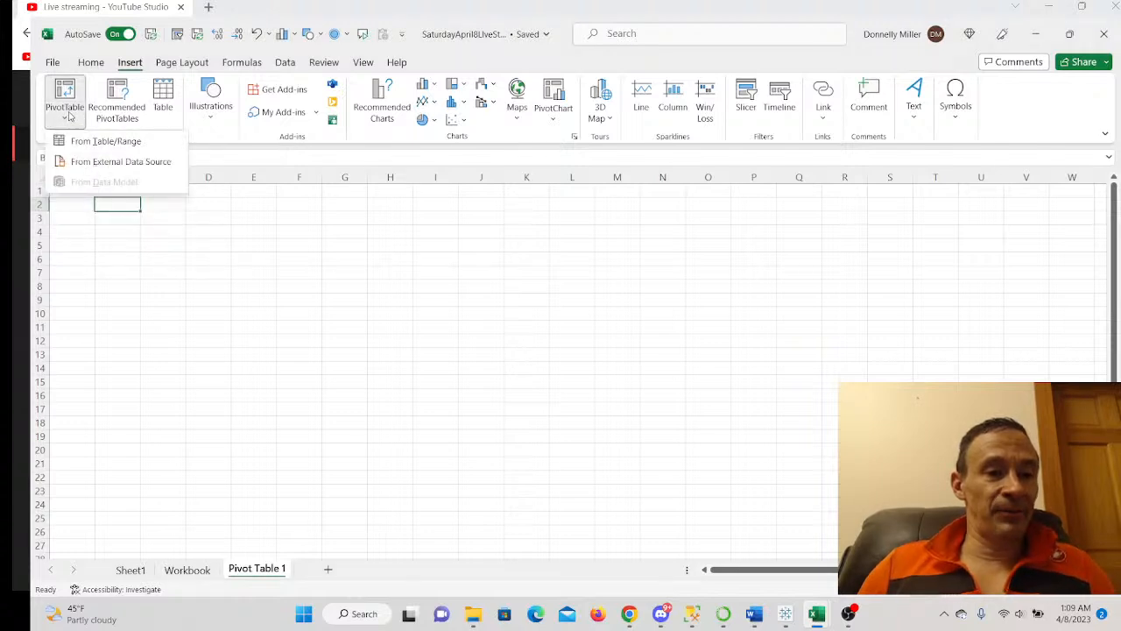
pyautogui.click(103, 142)
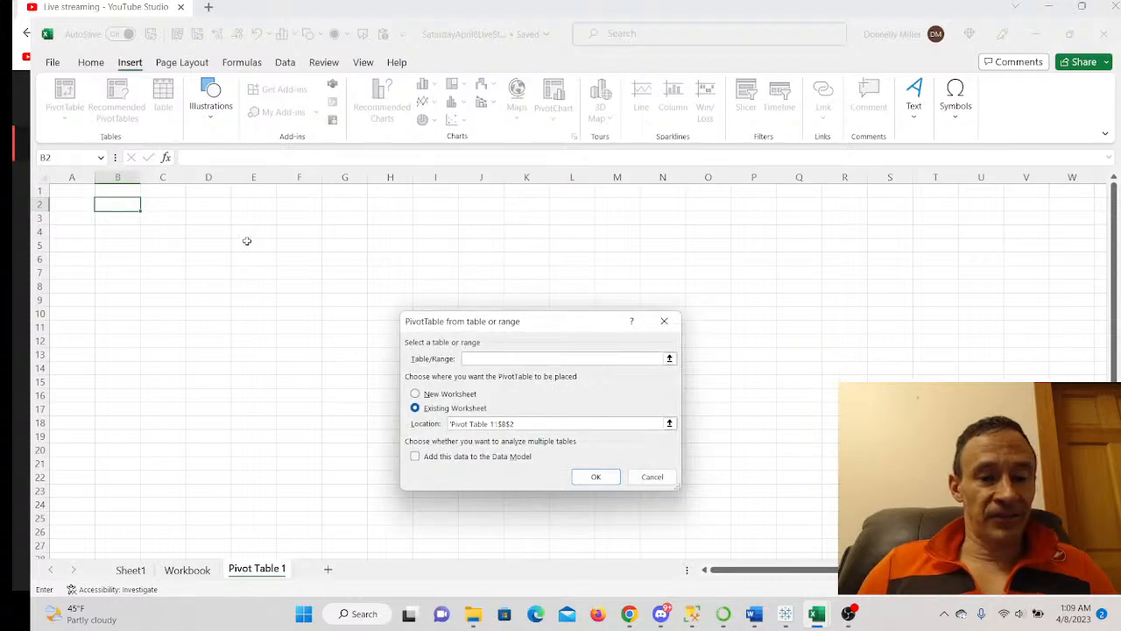
pyautogui.click(188, 569)
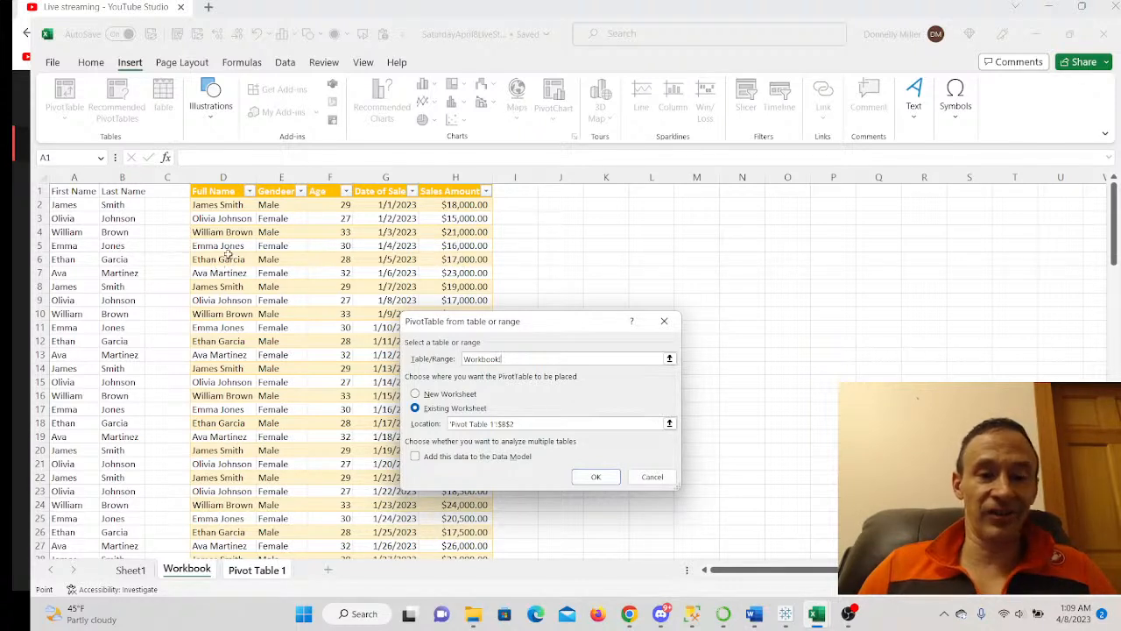
pyautogui.click(230, 518)
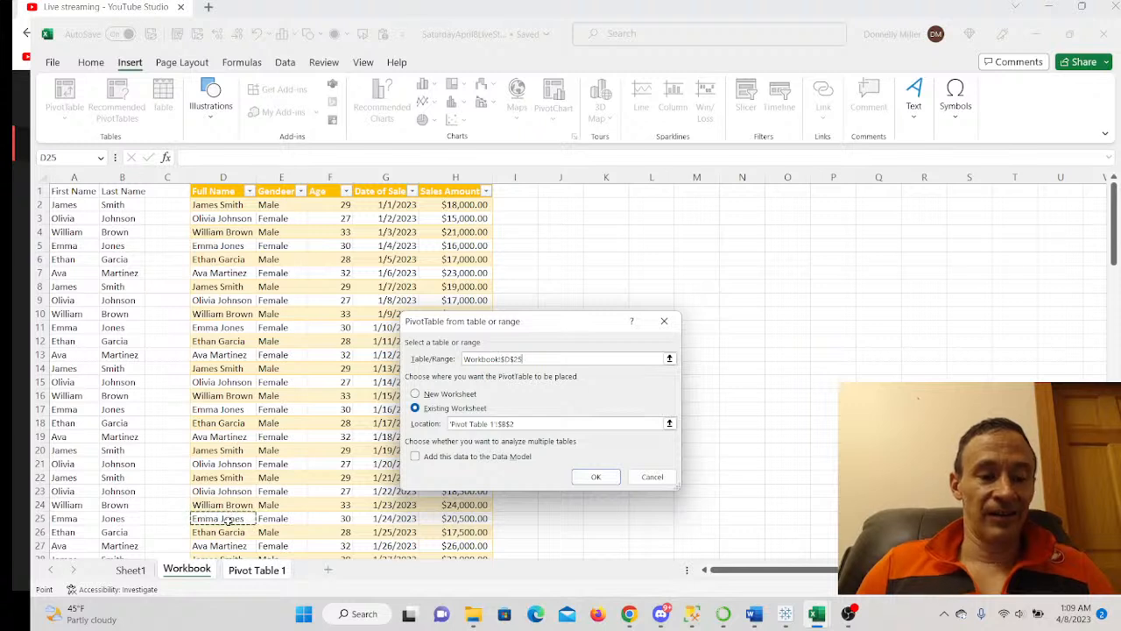
pyautogui.hotkey('ctrl', 'a')
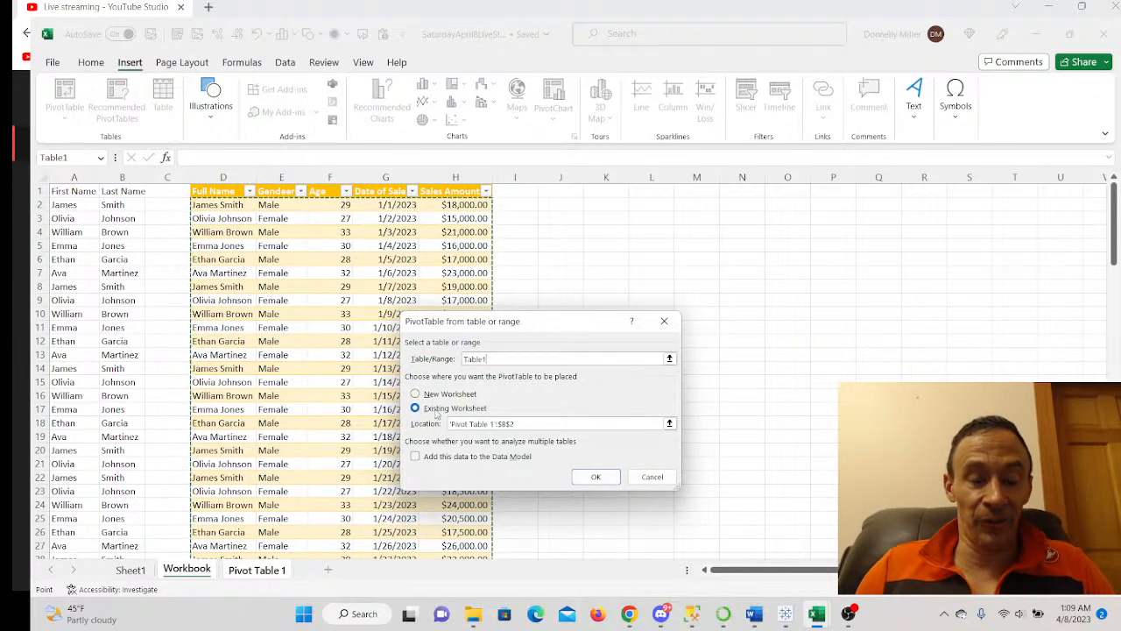
pyautogui.click(588, 474)
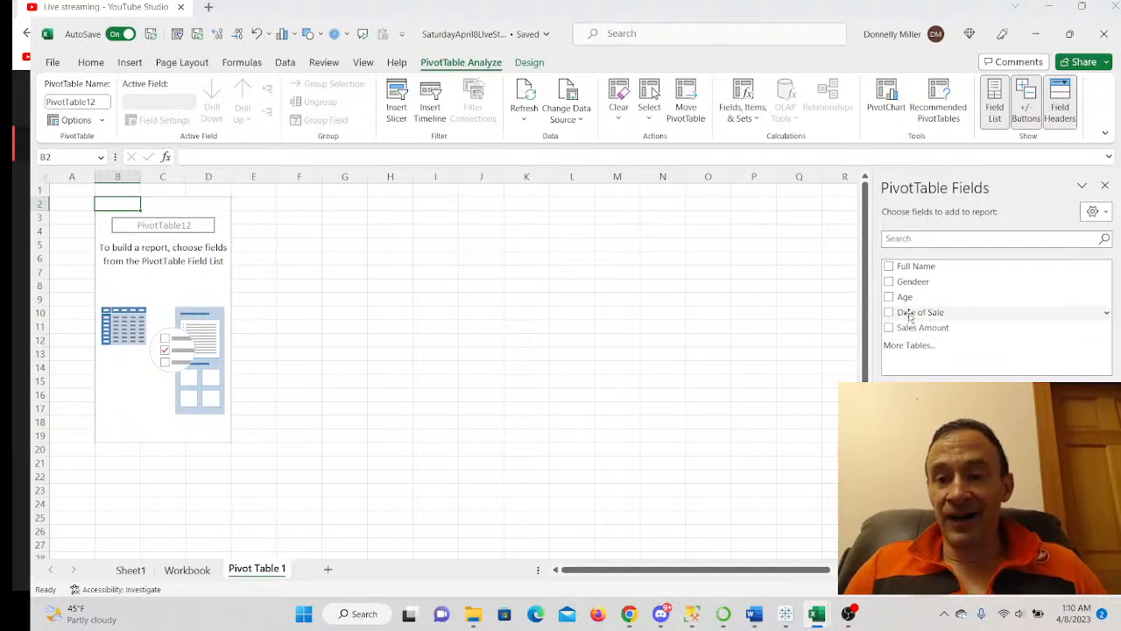
# - Add Date of Sale to the pivot rows, then remove it so only Months remains
pyautogui.moveTo(908, 318); pyautogui.dragTo(929, 473)
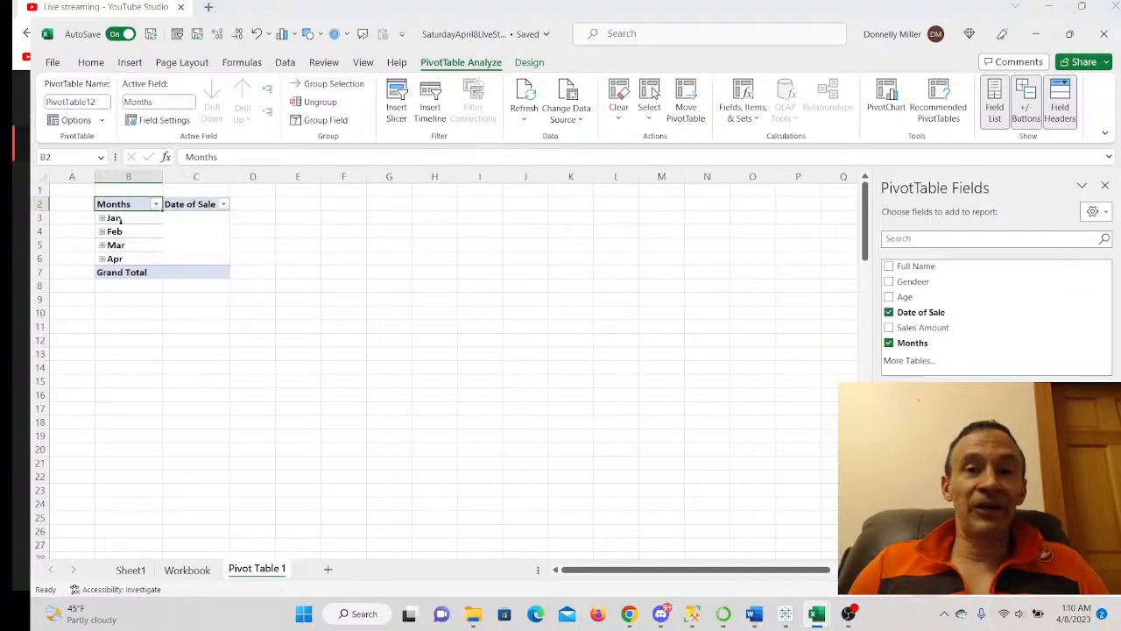
pyautogui.rightClick(202, 204)
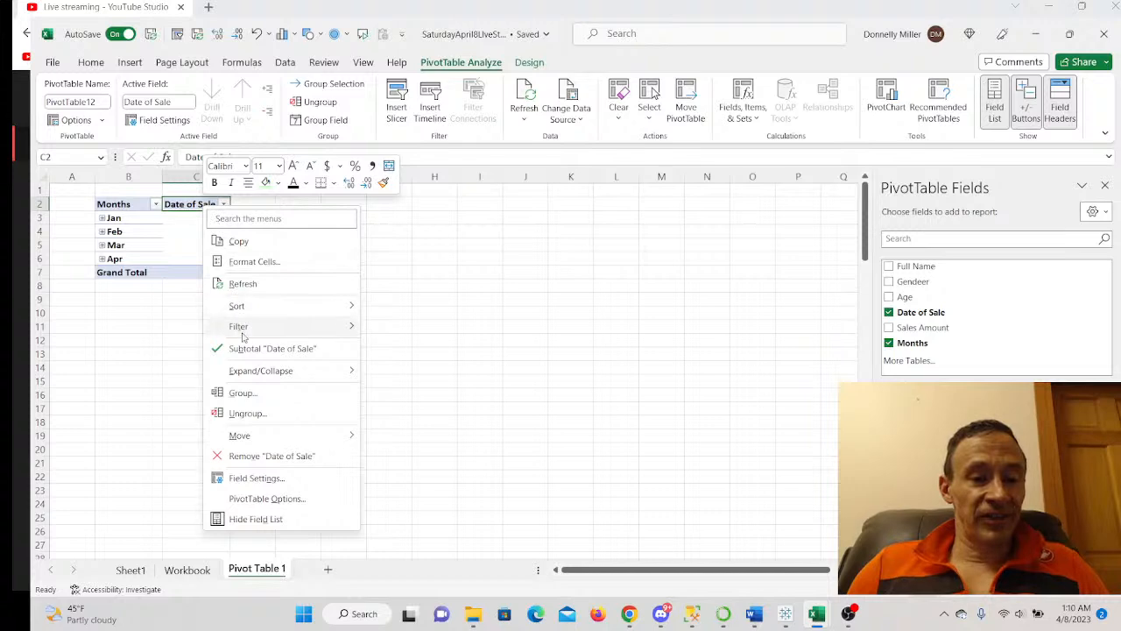
pyautogui.click(274, 456)
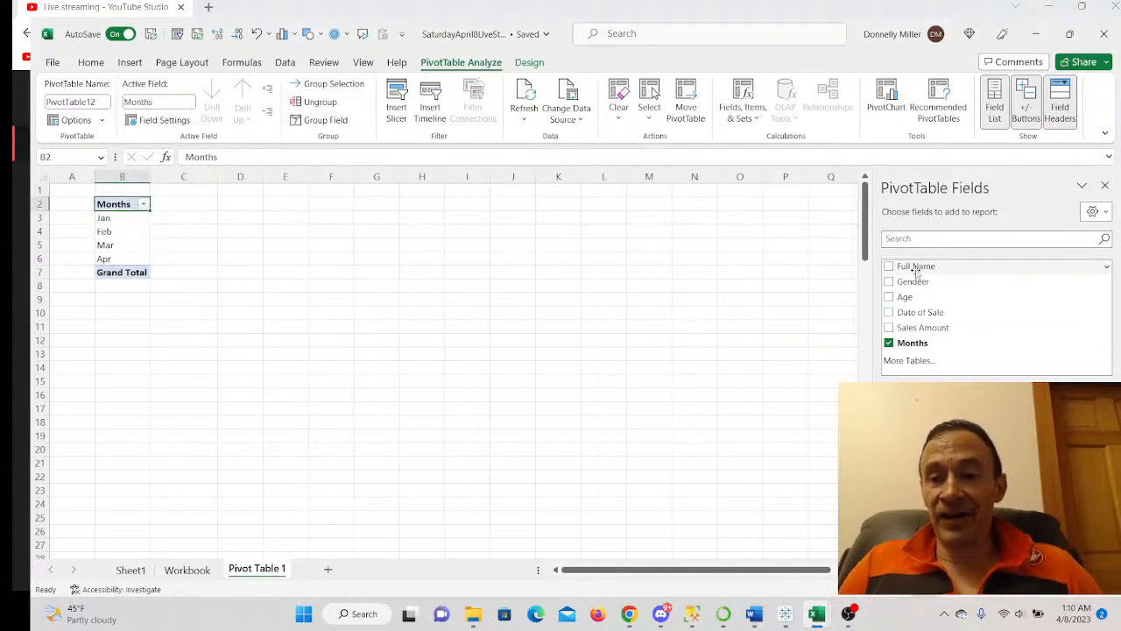
# - Place Full Name above Months in Rows and add Sales Amount to Values
pyautogui.moveTo(916, 270); pyautogui.dragTo(917, 378)
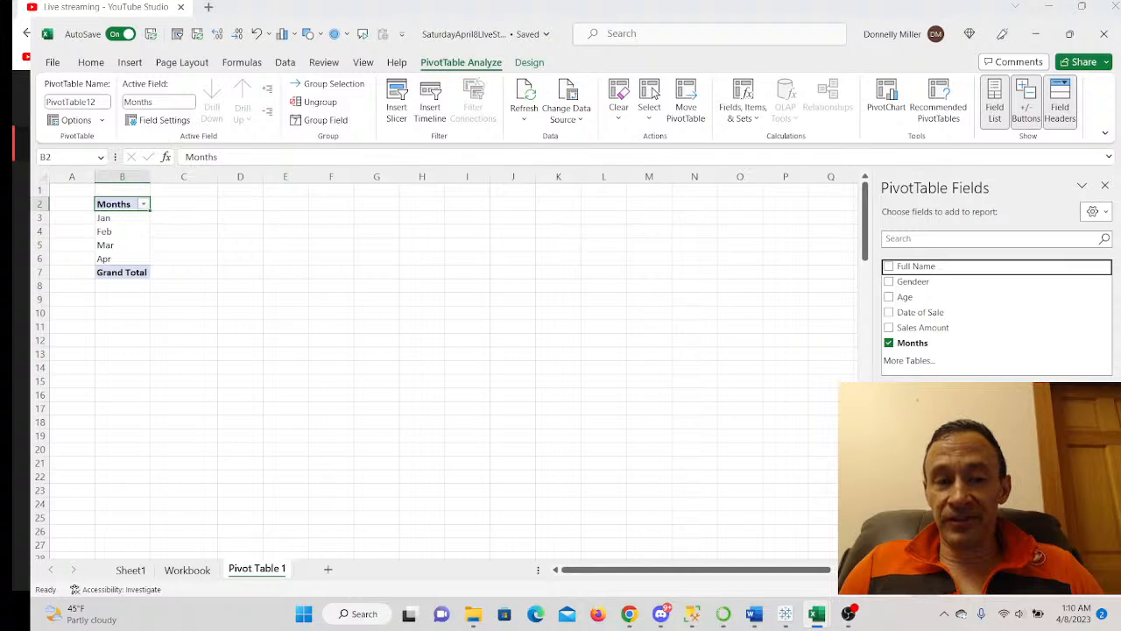
pyautogui.moveTo(917, 377); pyautogui.dragTo(924, 505)
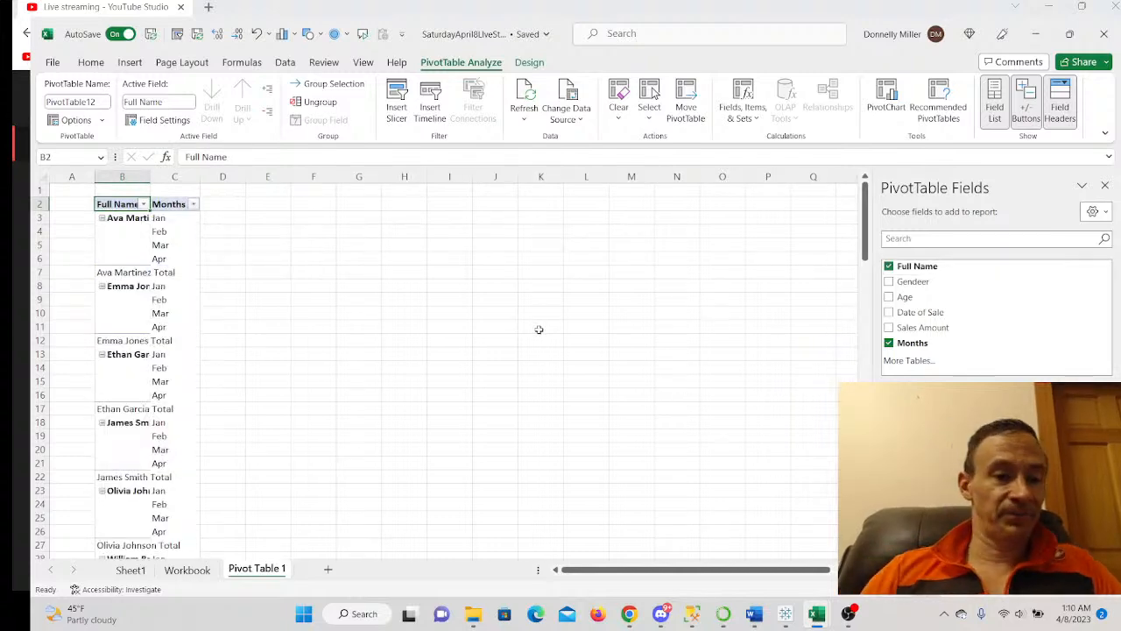
pyautogui.scroll(-1, 338, 308)
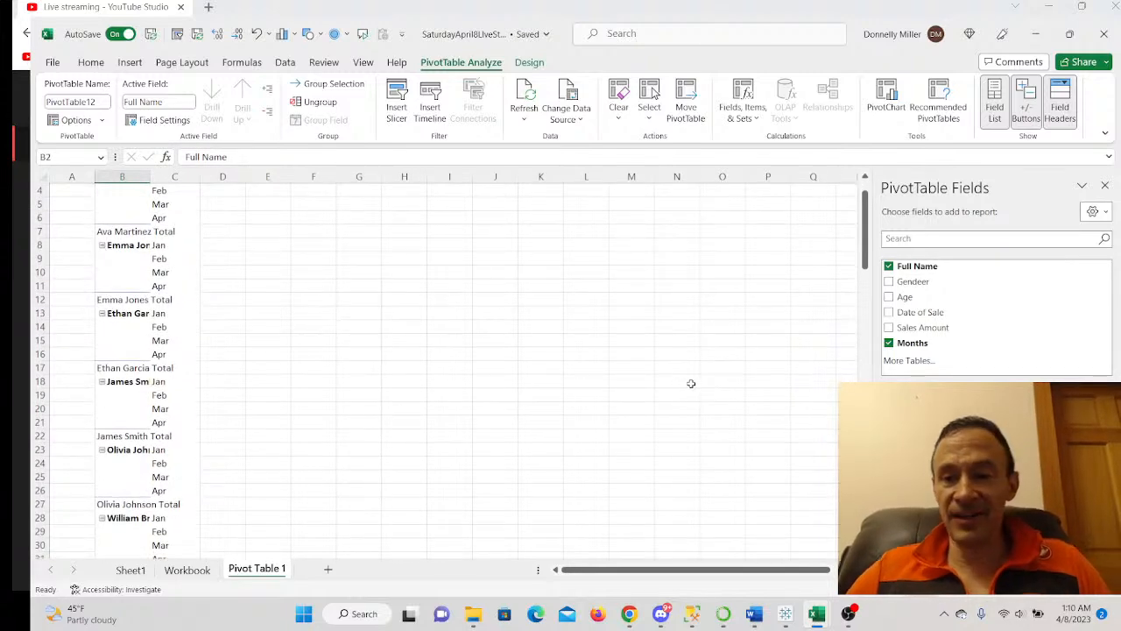
pyautogui.moveTo(907, 330); pyautogui.dragTo(994, 456)
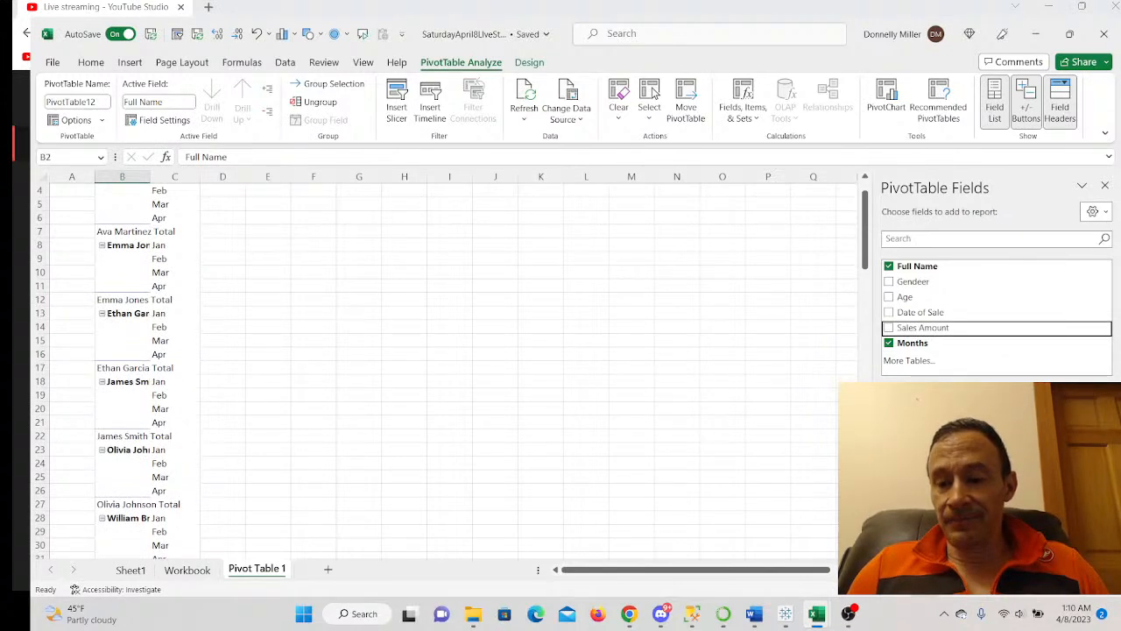
# - Look at the Sales Amount value field settings and close them unchanged
pyautogui.click(1051, 517)
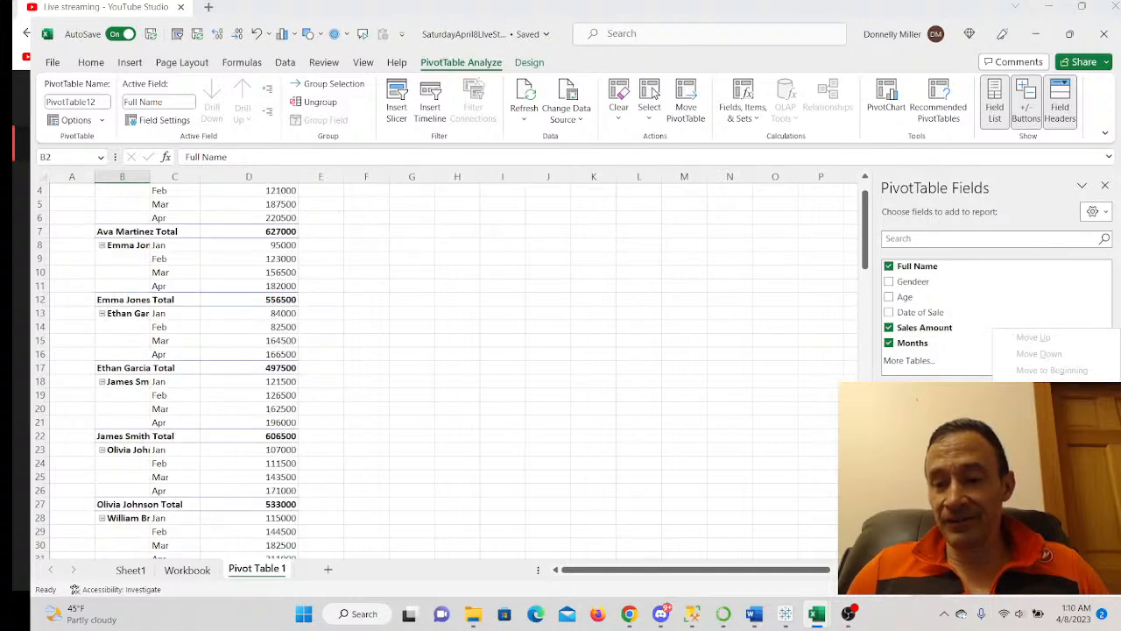
pyautogui.click(1051, 496)
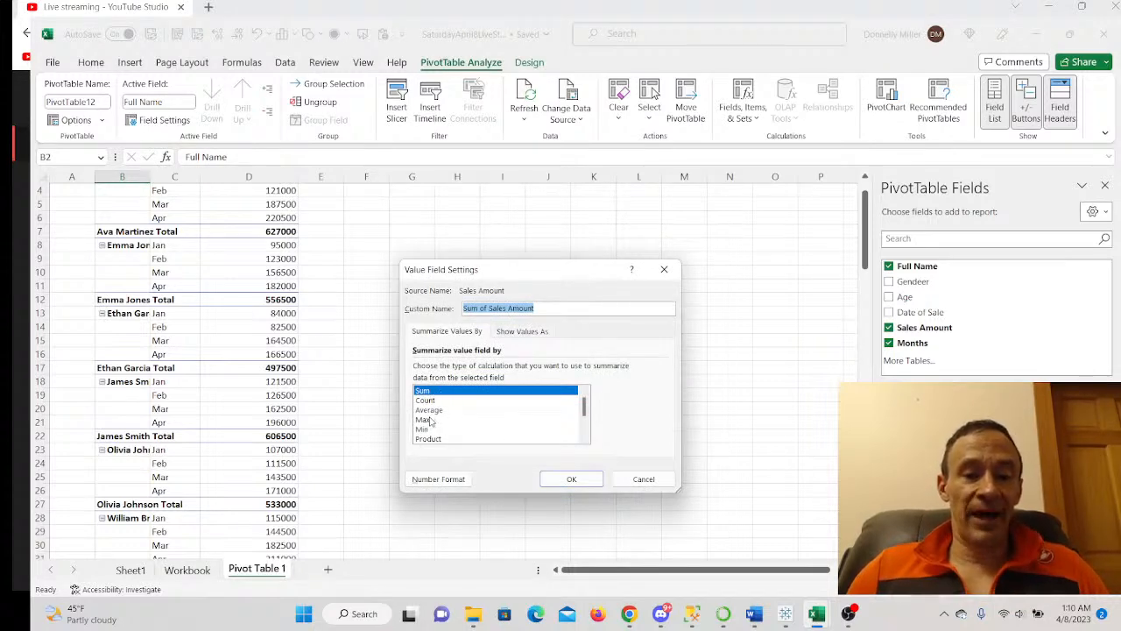
pyautogui.click(643, 478)
pyautogui.scroll(1, 391, 403)
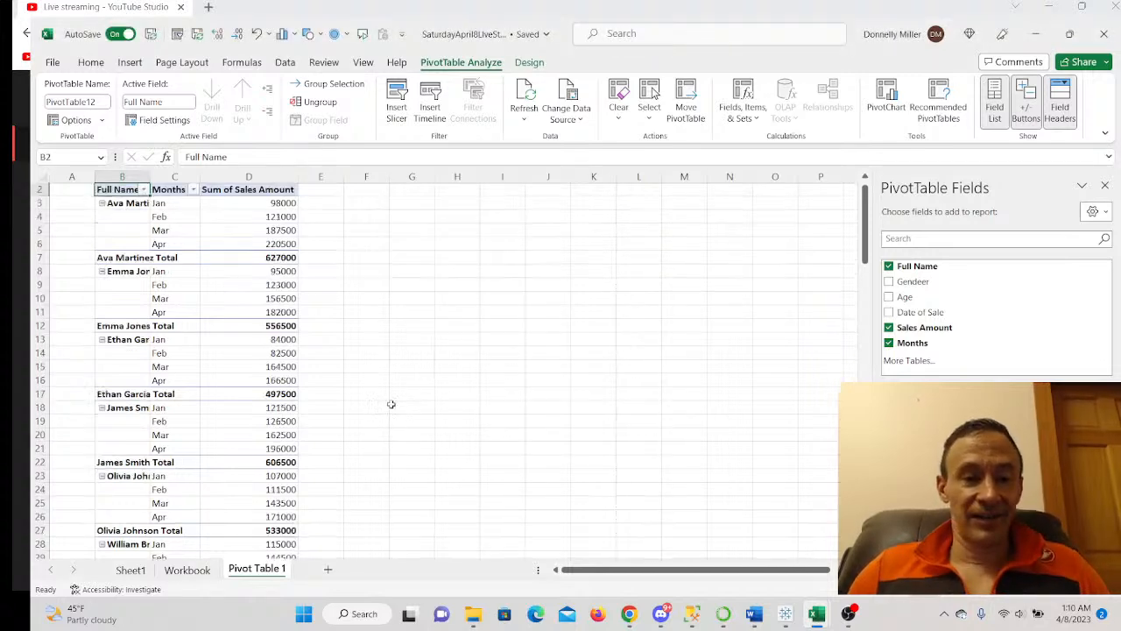
pyautogui.scroll(-4, 390, 405)
pyautogui.scroll(4, 391, 404)
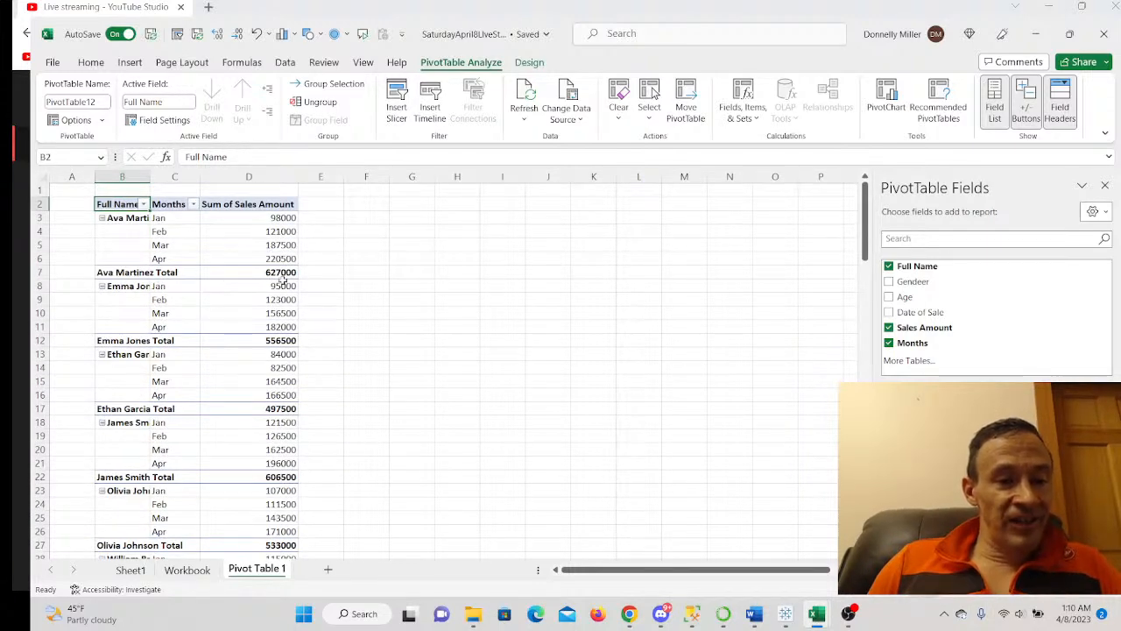
# - Format Sum of Sales Amount as Currency with 0 decimal places
pyautogui.moveTo(273, 273)
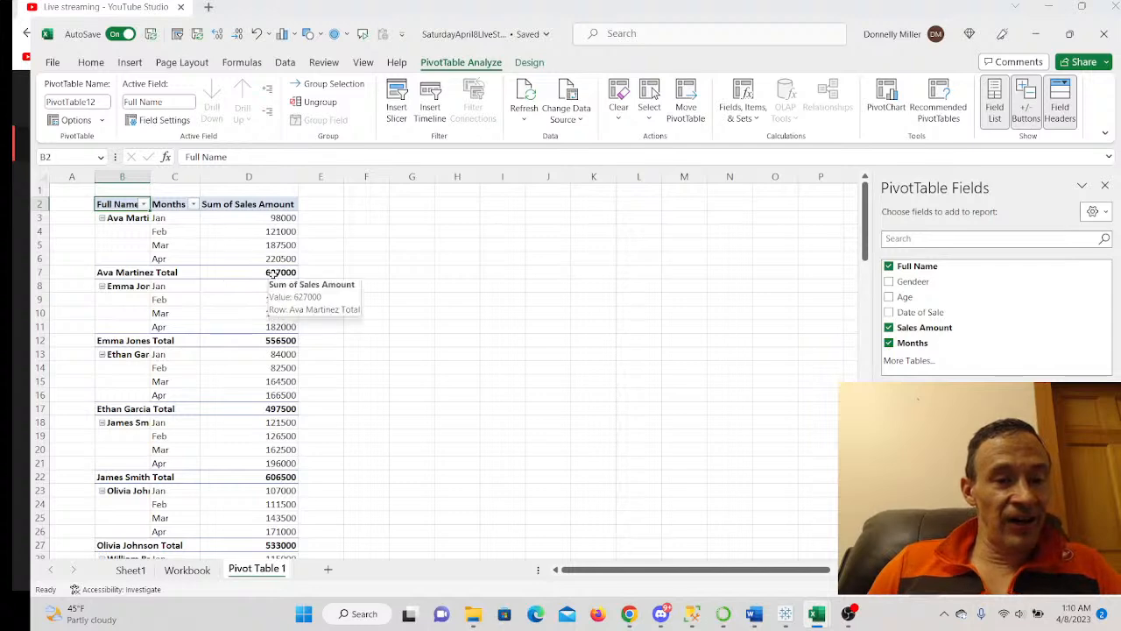
pyautogui.rightClick(261, 206)
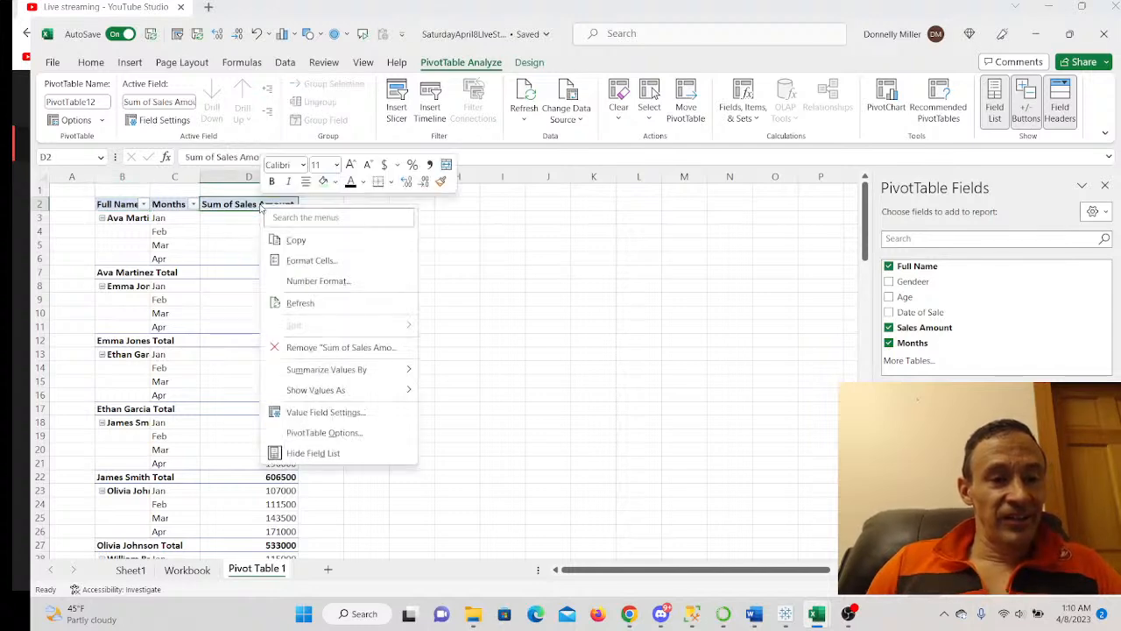
pyautogui.click(315, 281)
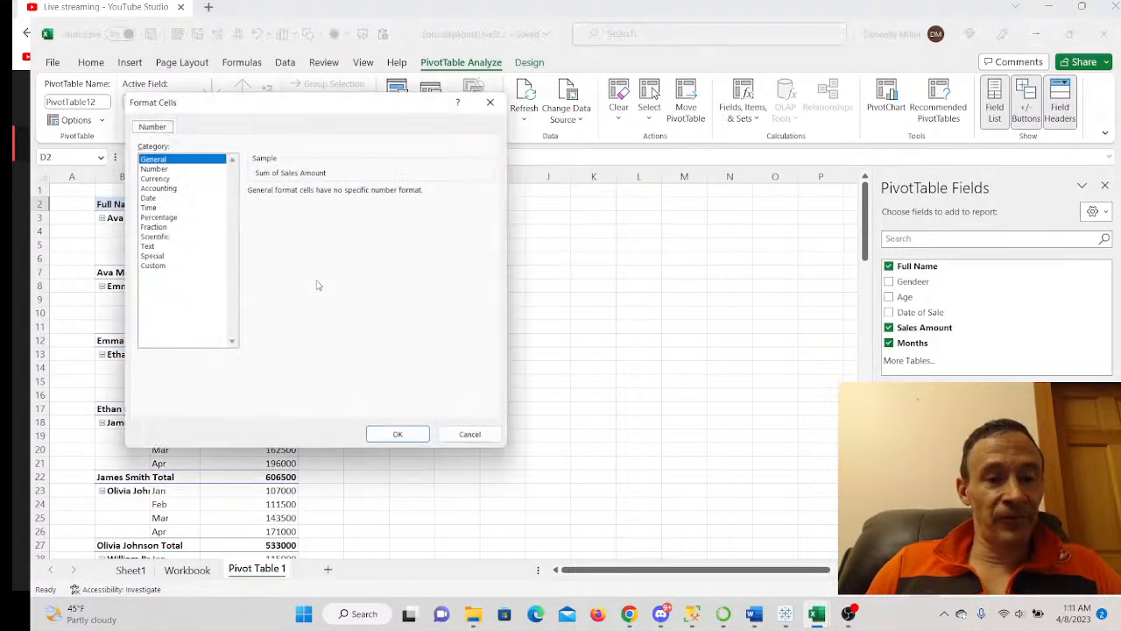
pyautogui.click(157, 179)
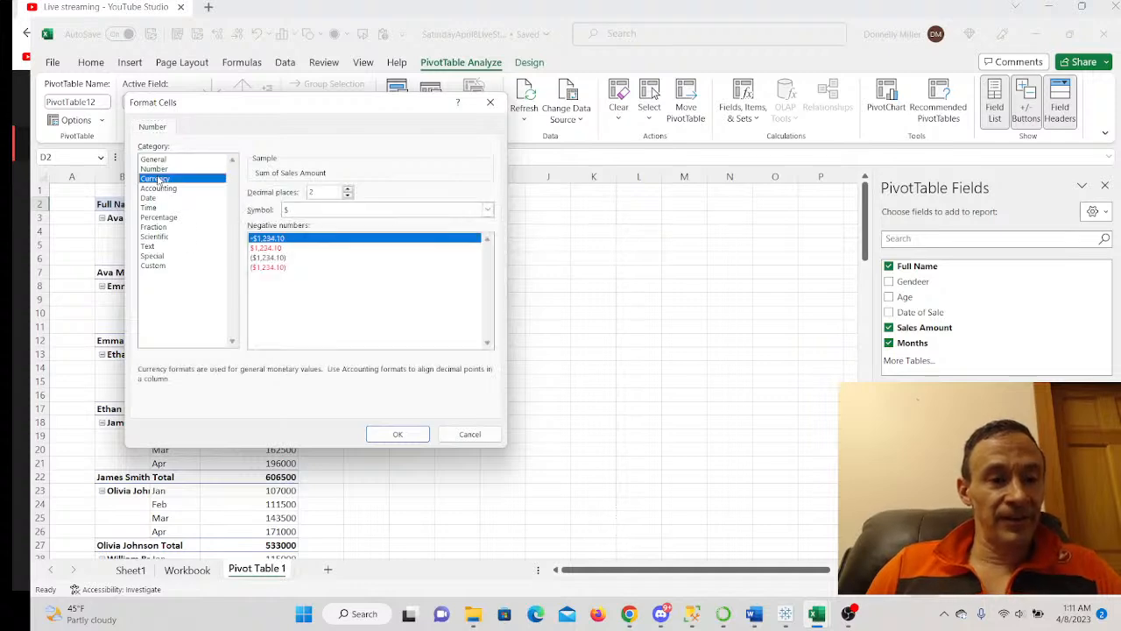
pyautogui.click(348, 198)
pyautogui.click(348, 197)
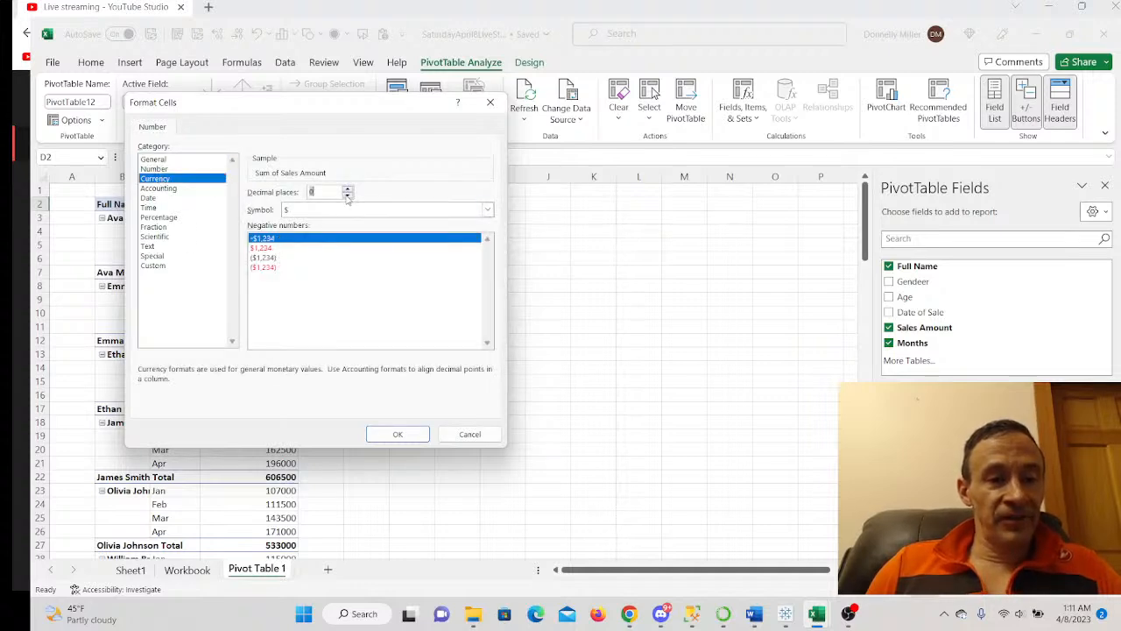
pyautogui.click(397, 433)
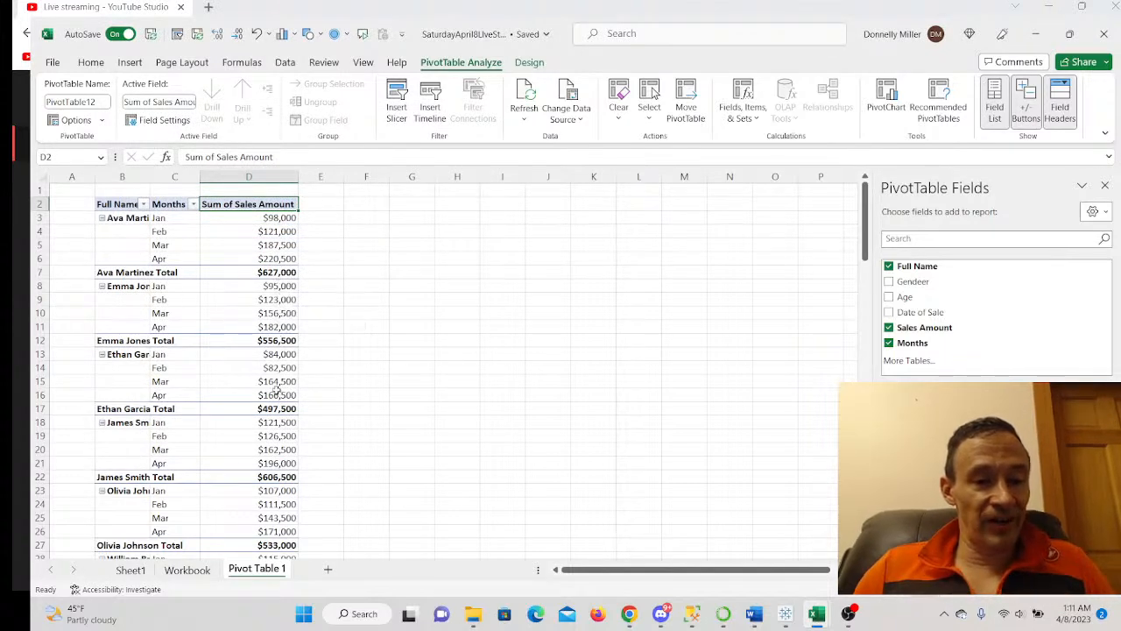
pyautogui.scroll(-1, 277, 412)
pyautogui.scroll(-2, 273, 487)
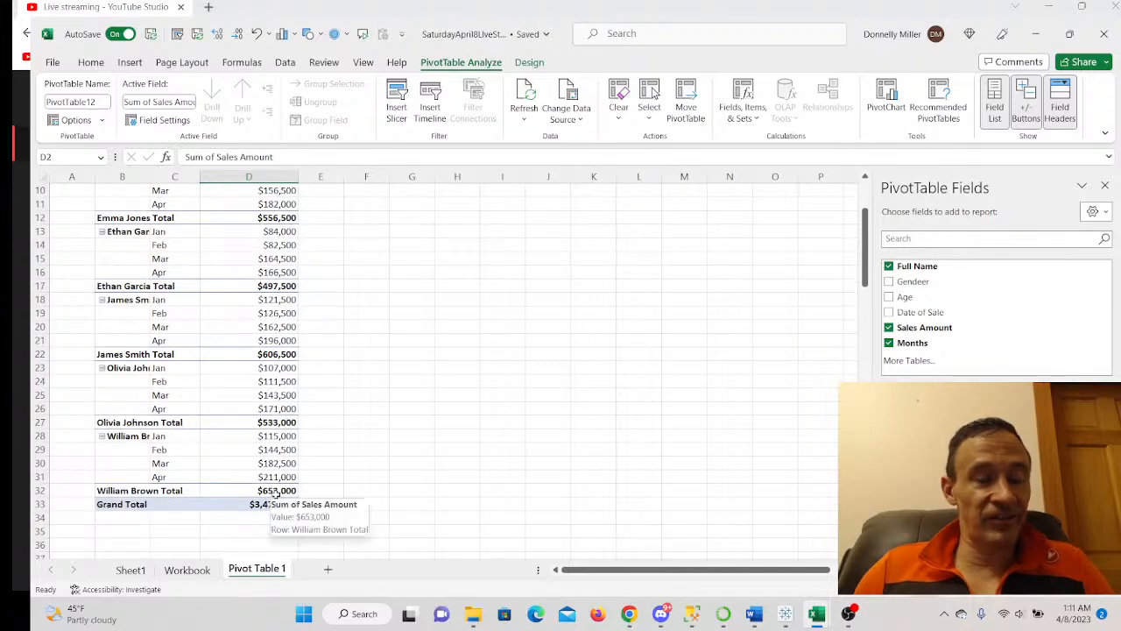
pyautogui.scroll(3, 274, 451)
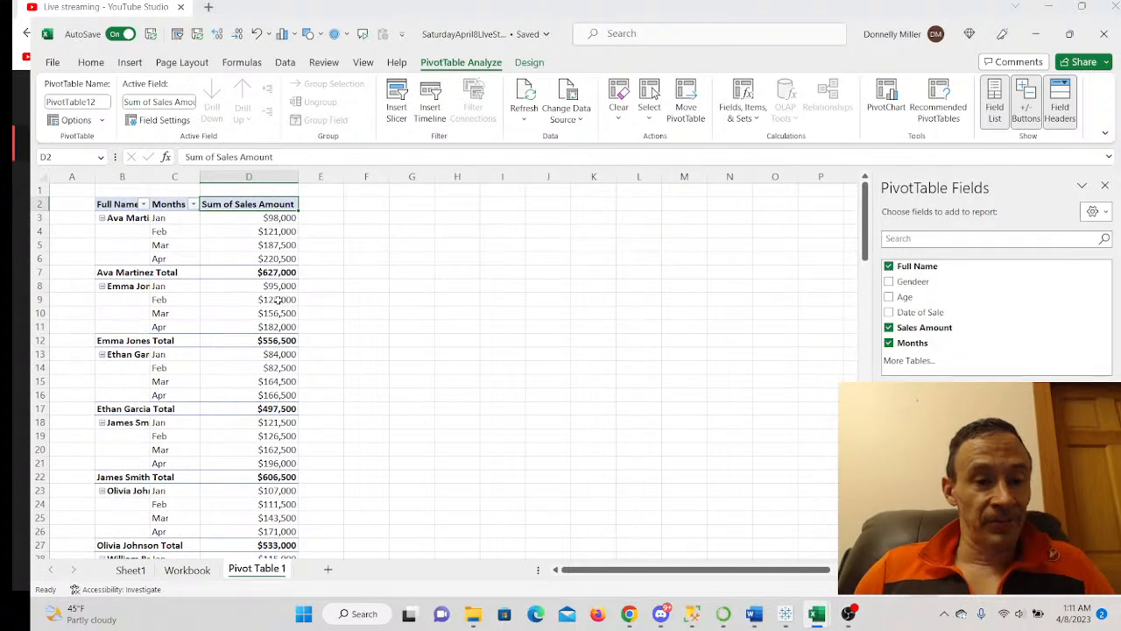
pyautogui.scroll(-1, 278, 299)
pyautogui.scroll(-2, 278, 299)
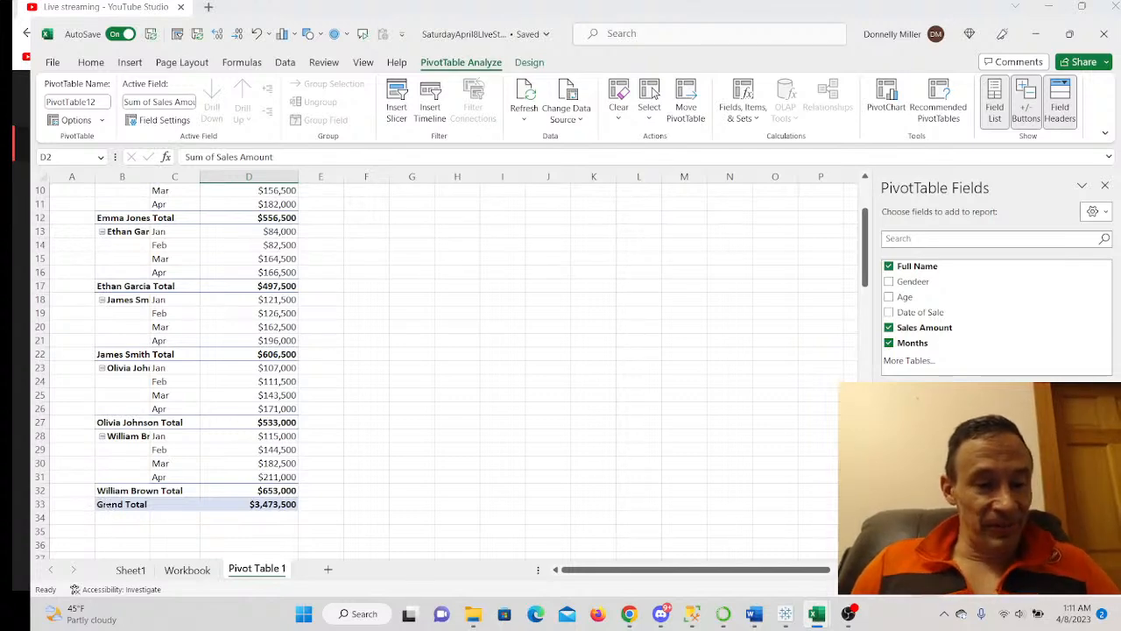
# - Remove the pivot's Grand Total row and add a new sheet named 'Monthly Sales Chart'
pyautogui.rightClick(104, 504)
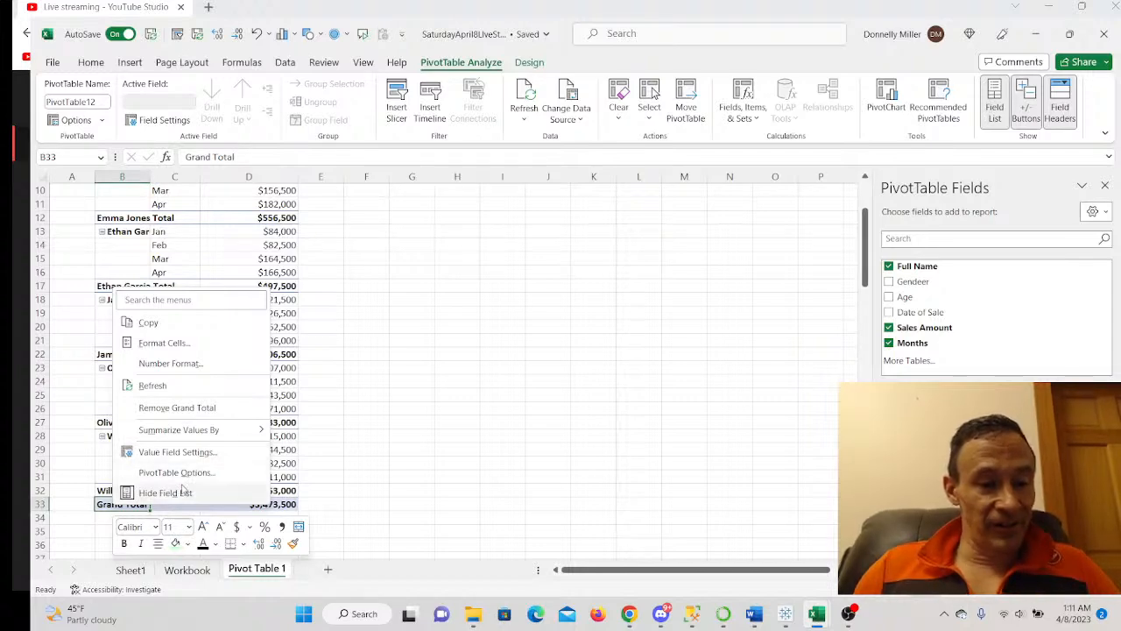
pyautogui.click(190, 409)
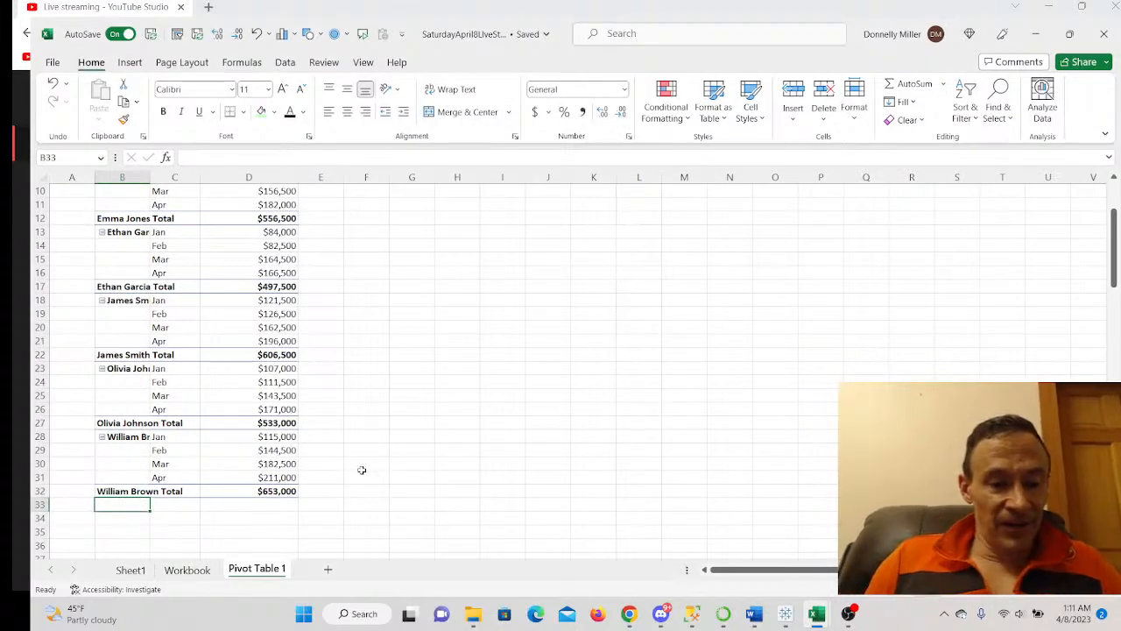
pyautogui.click(330, 571)
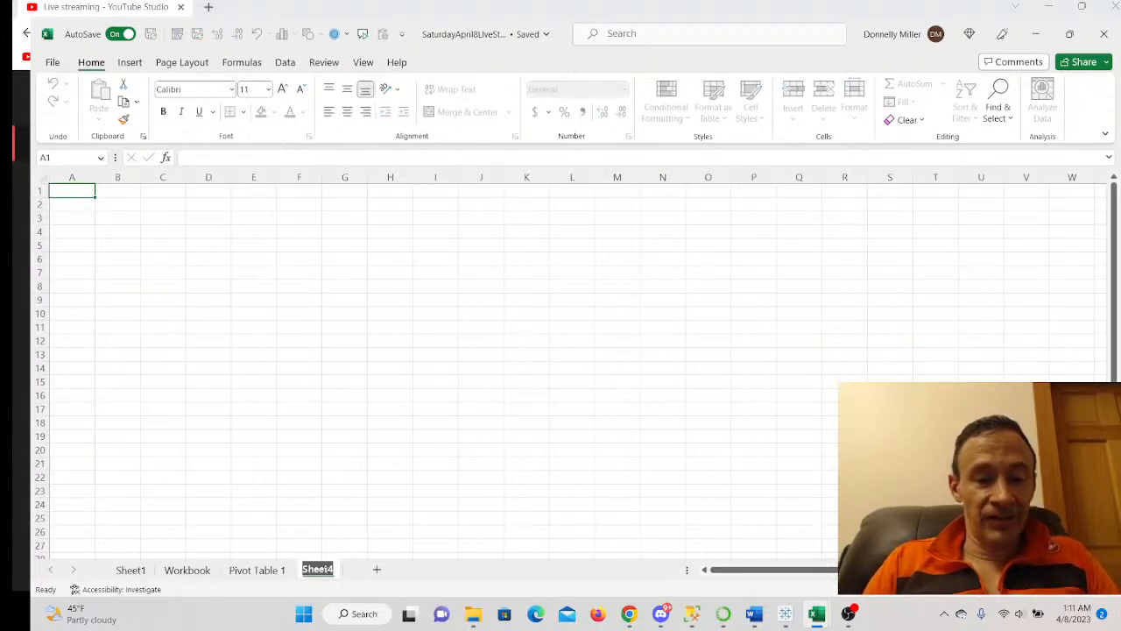
pyautogui.write('Monthly')
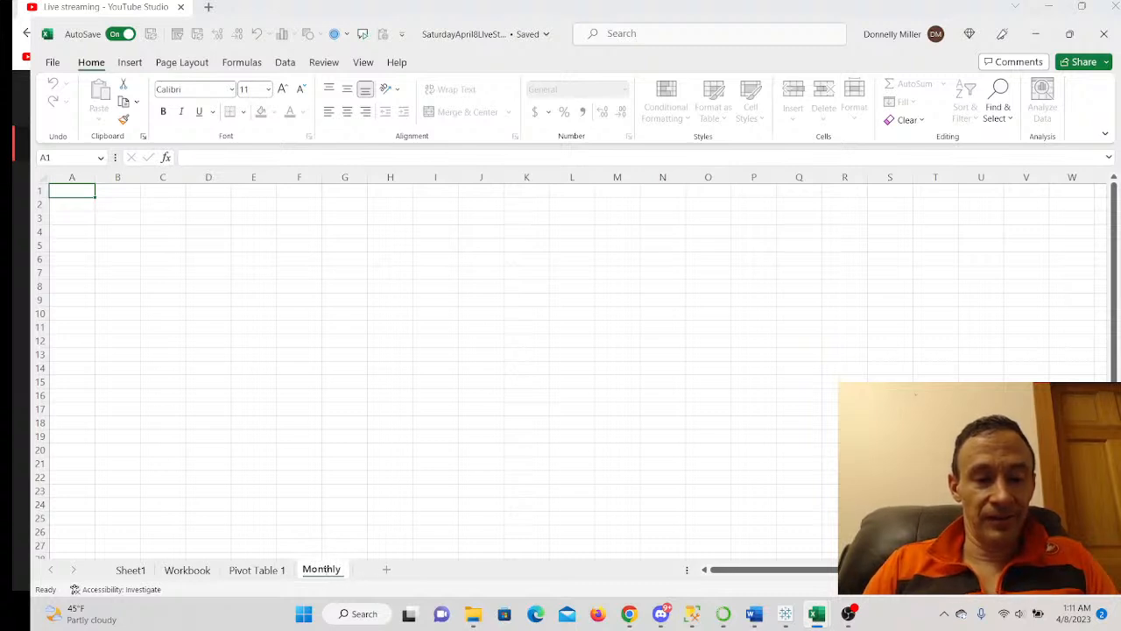
pyautogui.write(' Sales')
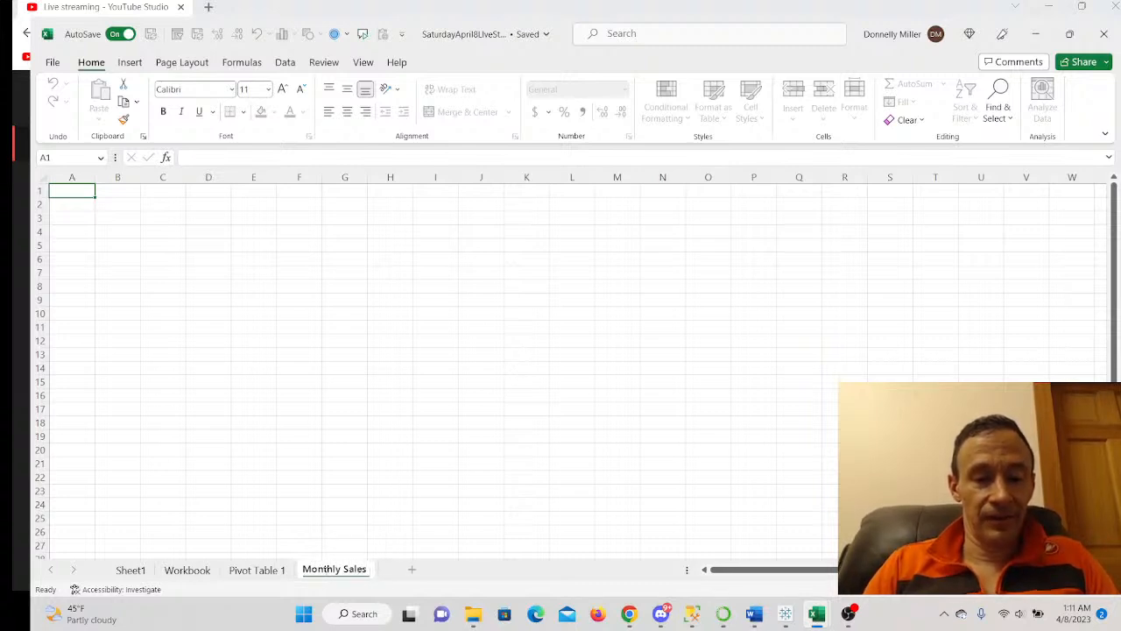
pyautogui.write(' Chart')
pyautogui.press('Return')
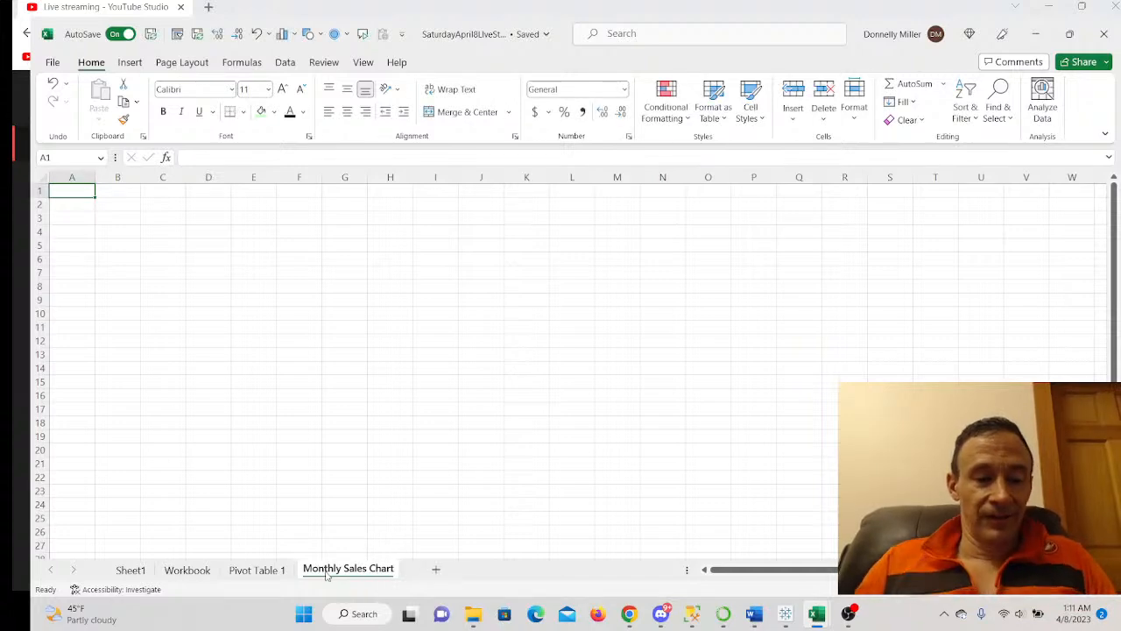
# - Insert a clustered column PivotChart from the Pivot Table 1 data and copy it
pyautogui.click(279, 570)
pyautogui.scroll(3, 236, 348)
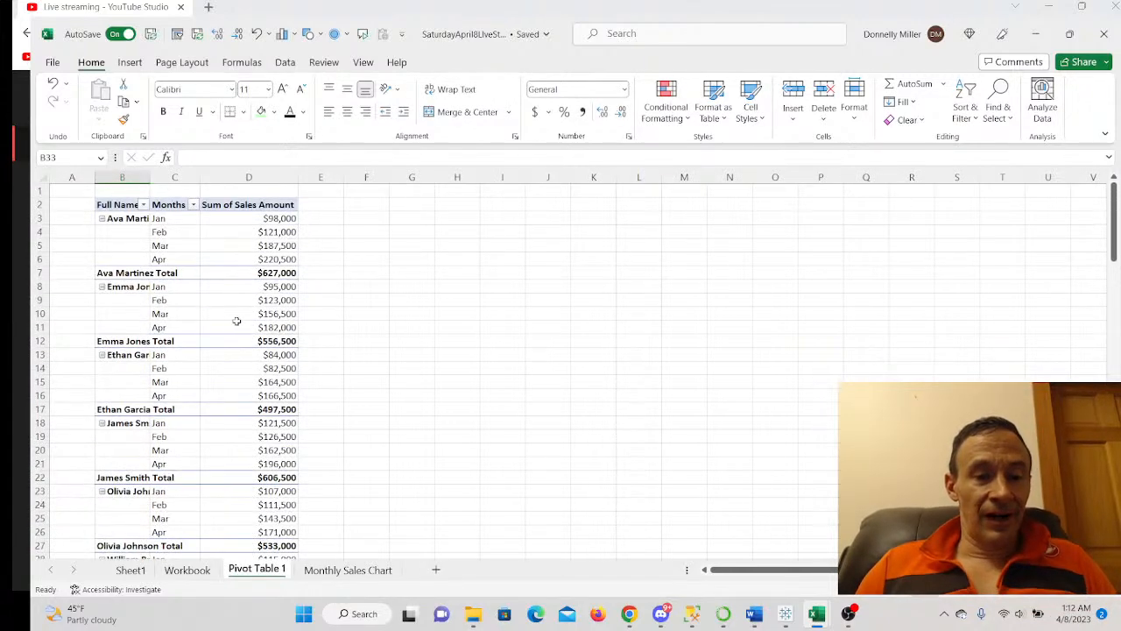
pyautogui.click(230, 305)
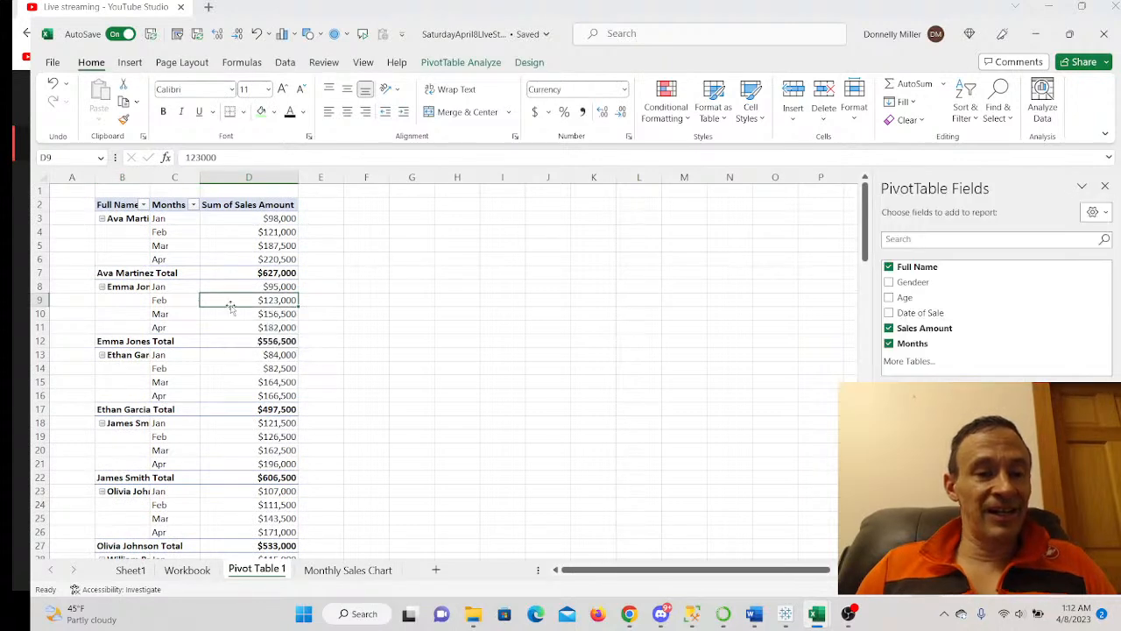
pyautogui.click(130, 63)
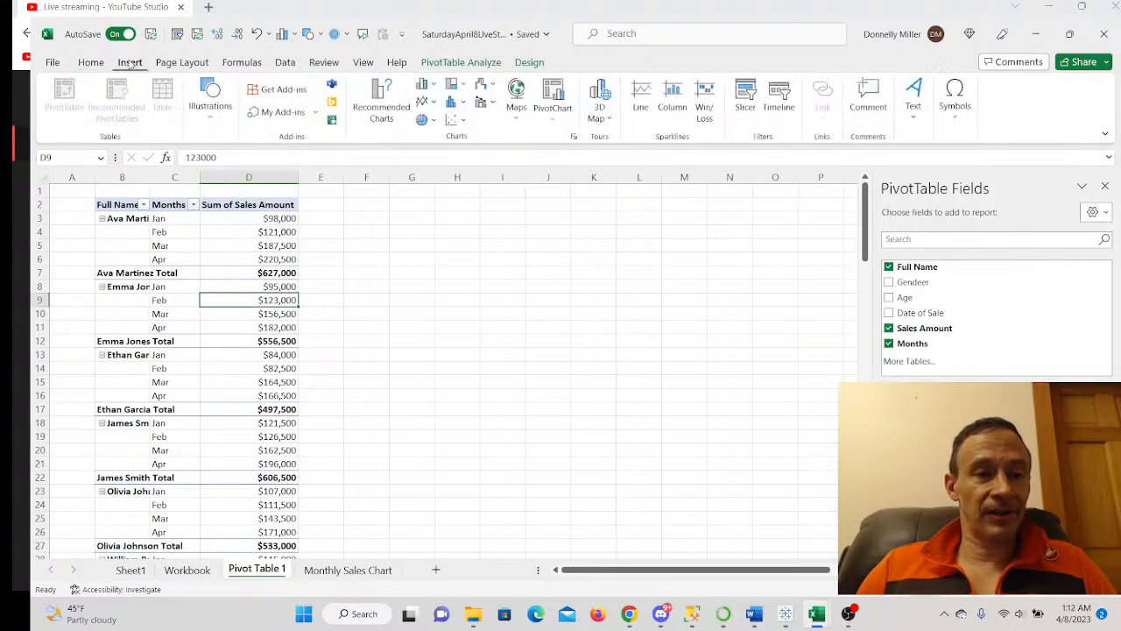
pyautogui.click(429, 87)
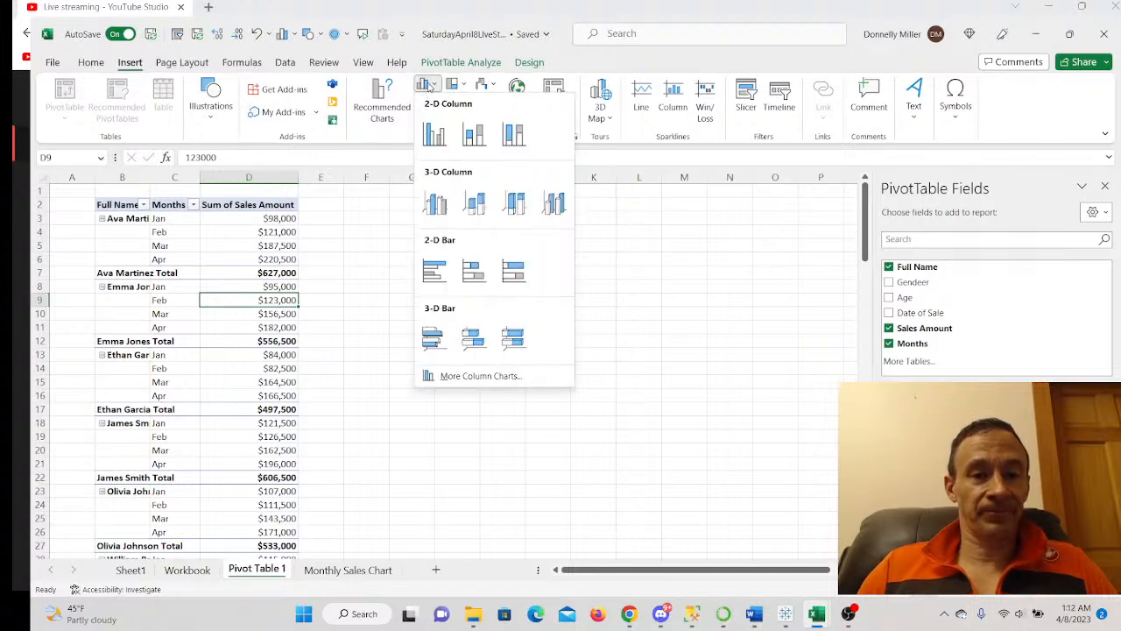
pyautogui.click(435, 133)
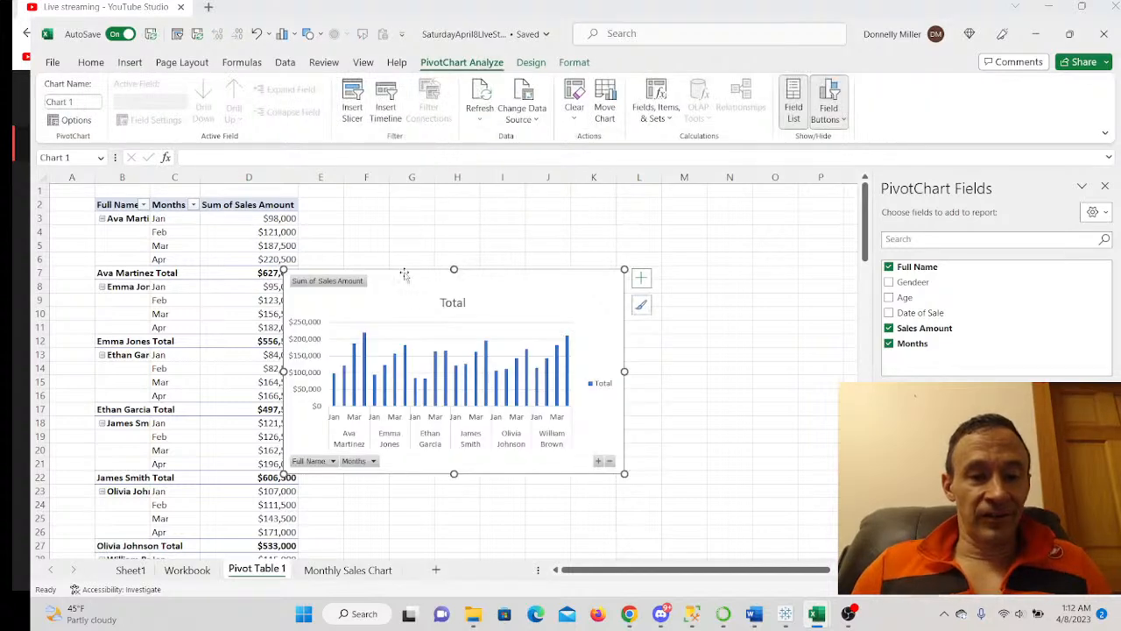
pyautogui.rightClick(401, 290)
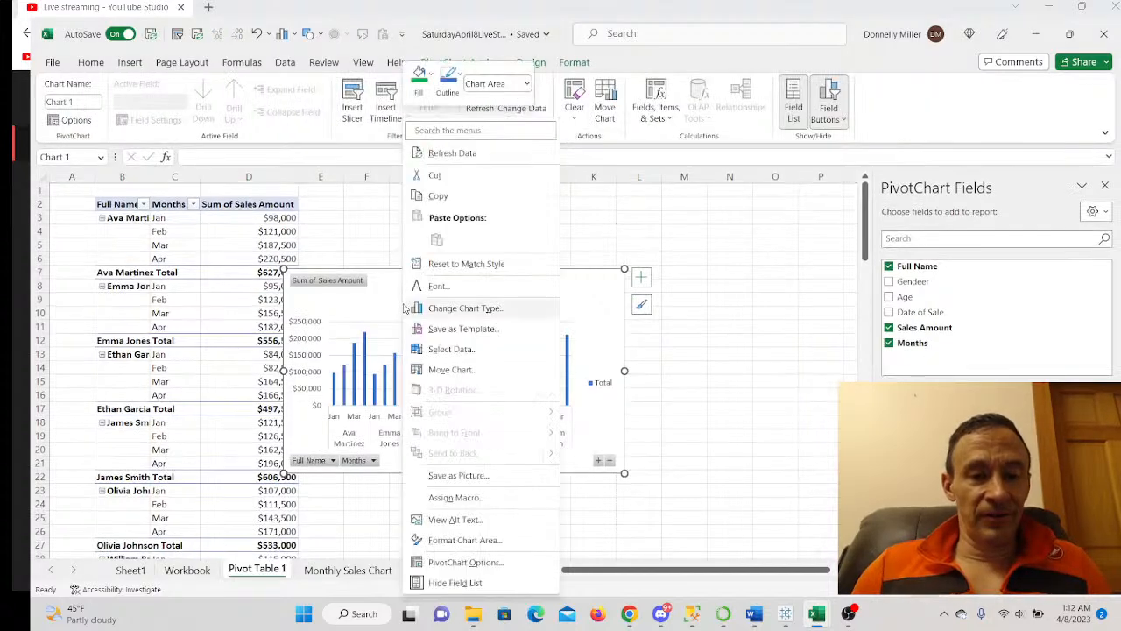
pyautogui.click(445, 198)
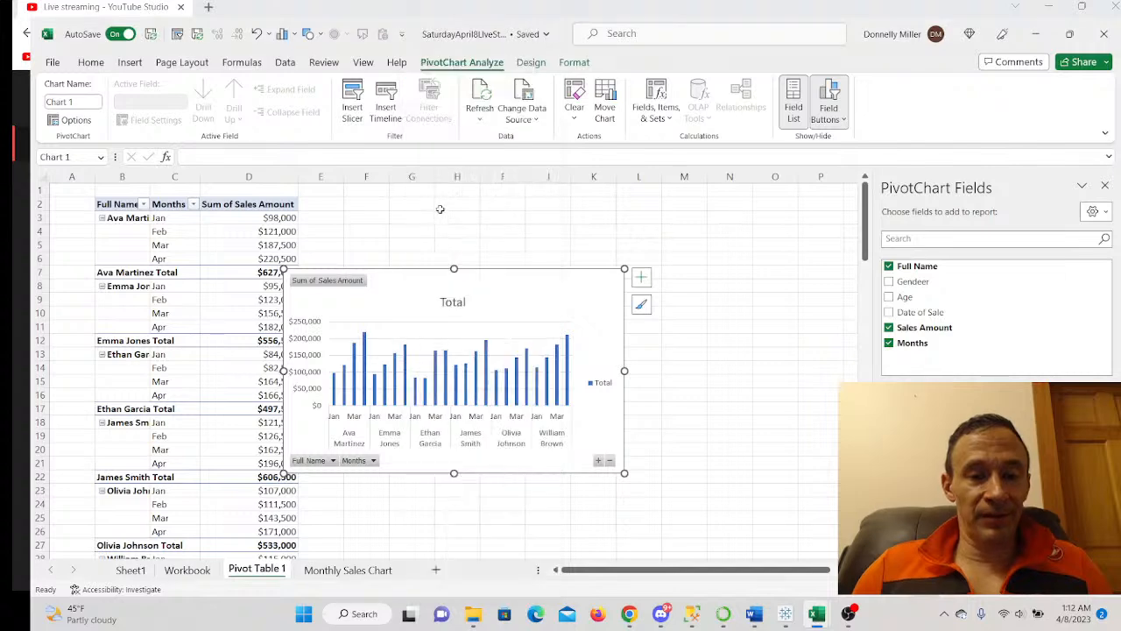
# - Paste the chart at B2 of Monthly Sales Chart and enlarge it wider and taller
pyautogui.click(348, 570)
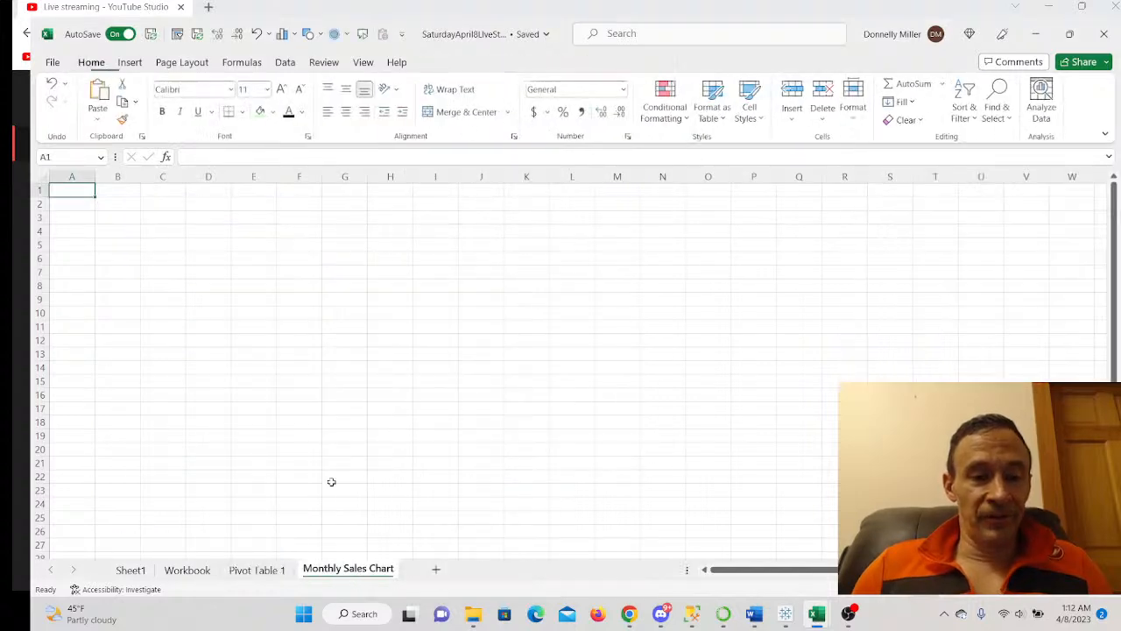
pyautogui.click(119, 204)
pyautogui.rightClick(119, 206)
pyautogui.click(155, 237)
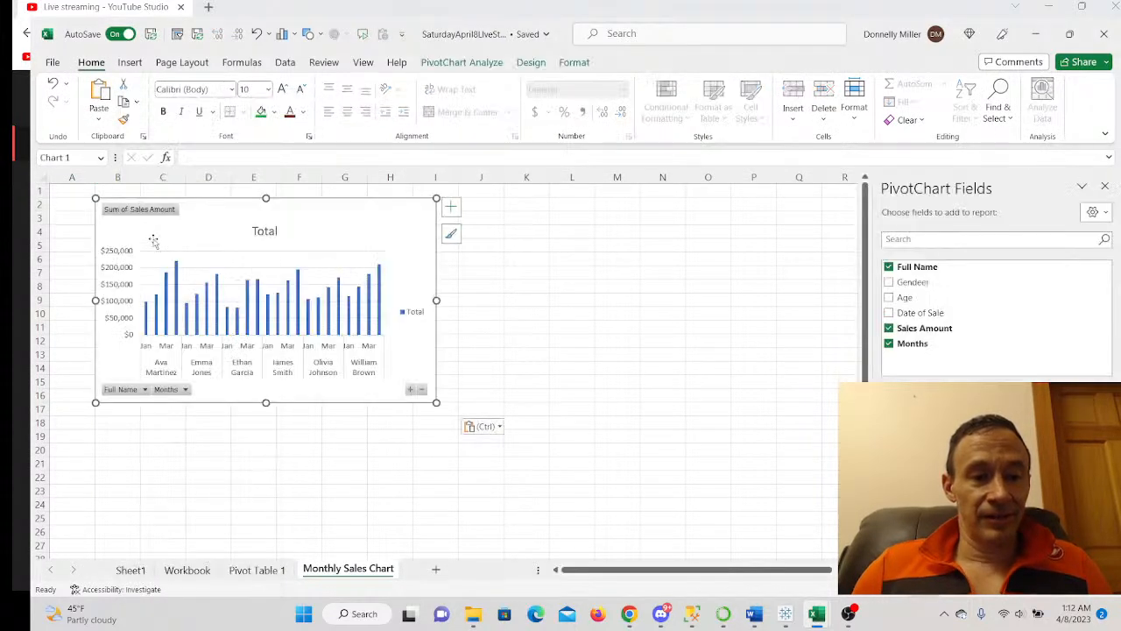
pyautogui.moveTo(436, 300); pyautogui.dragTo(592, 300)
pyautogui.moveTo(343, 402); pyautogui.dragTo(341, 472)
pyautogui.moveTo(593, 335); pyautogui.dragTo(631, 334)
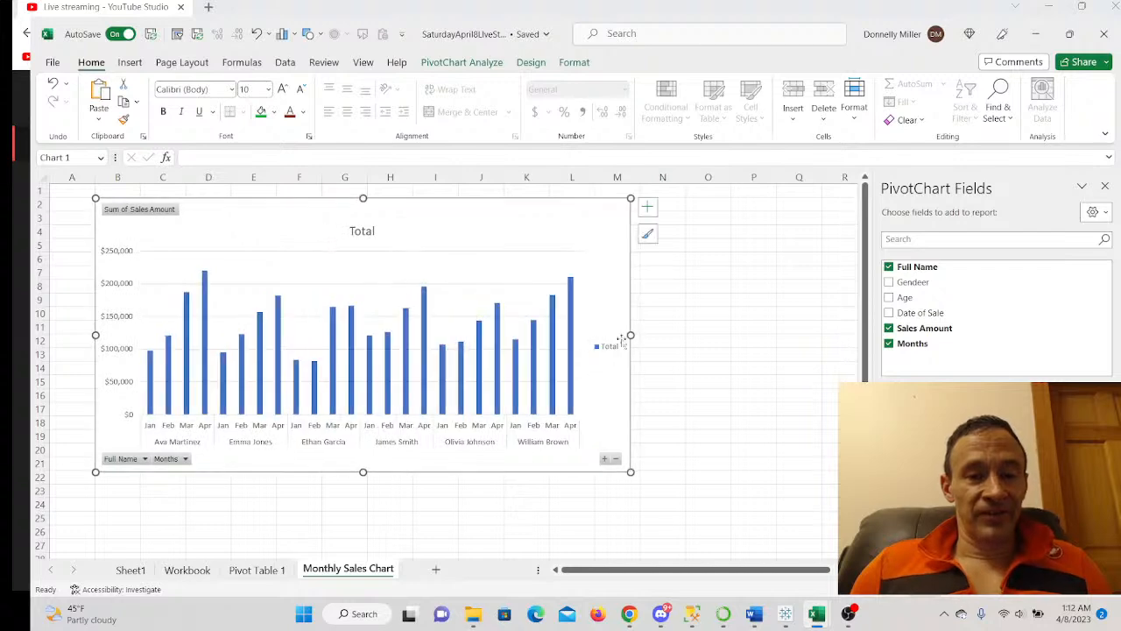
# - Retitle the chart 'Monthly Sales Totals'
pyautogui.click(363, 230)
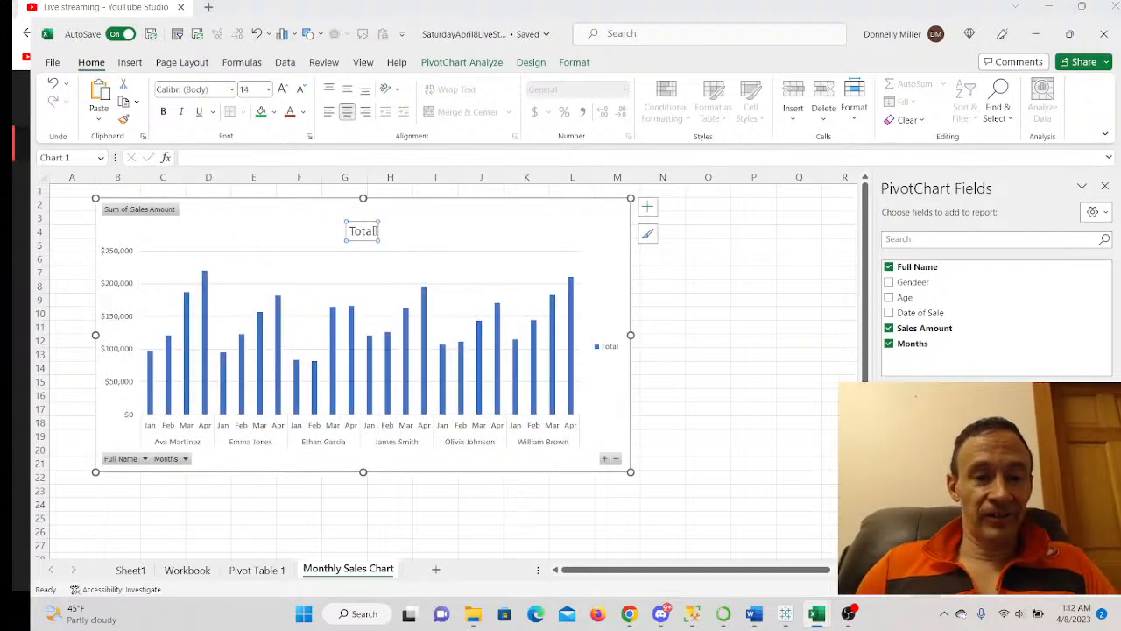
pyautogui.doubleClick(374, 230)
pyautogui.write('Monthly')
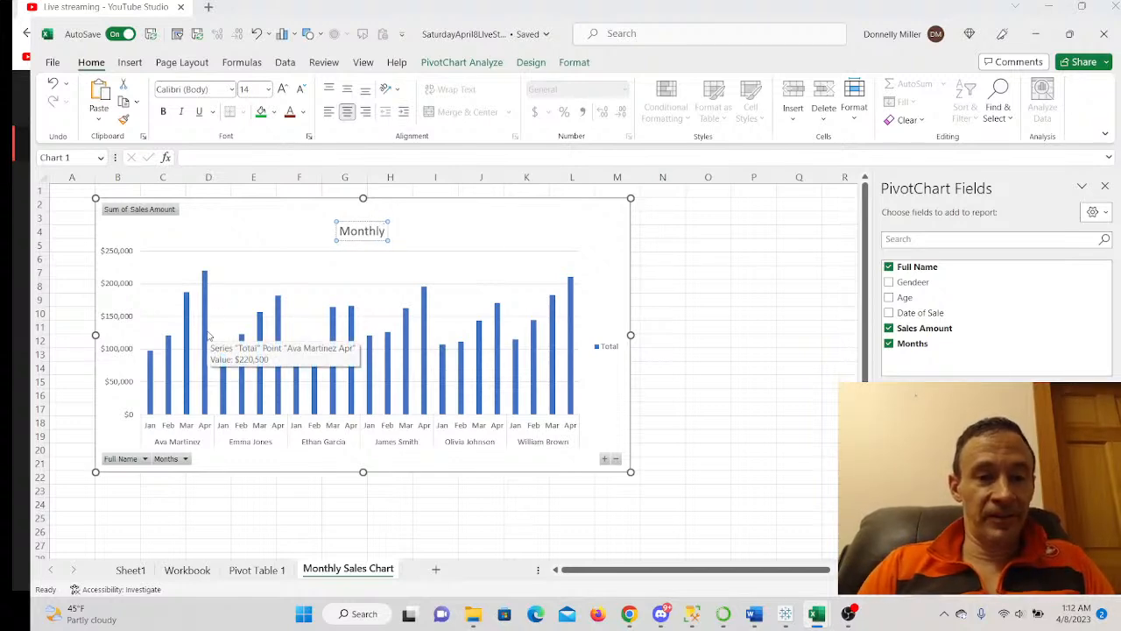
pyautogui.write(' Sales Total')
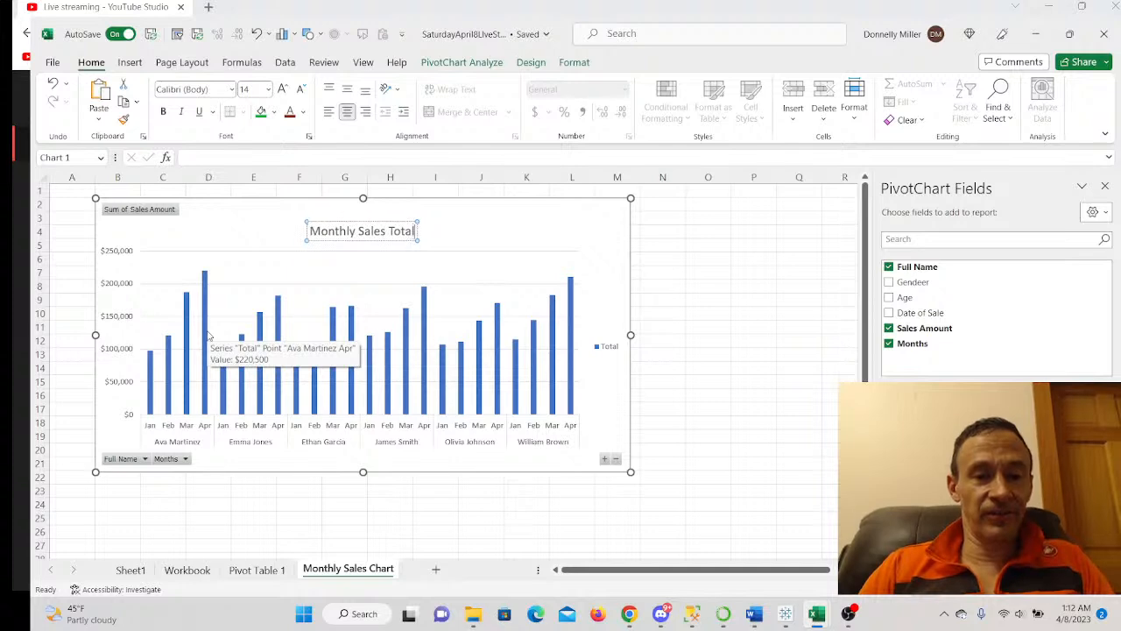
pyautogui.write('s')
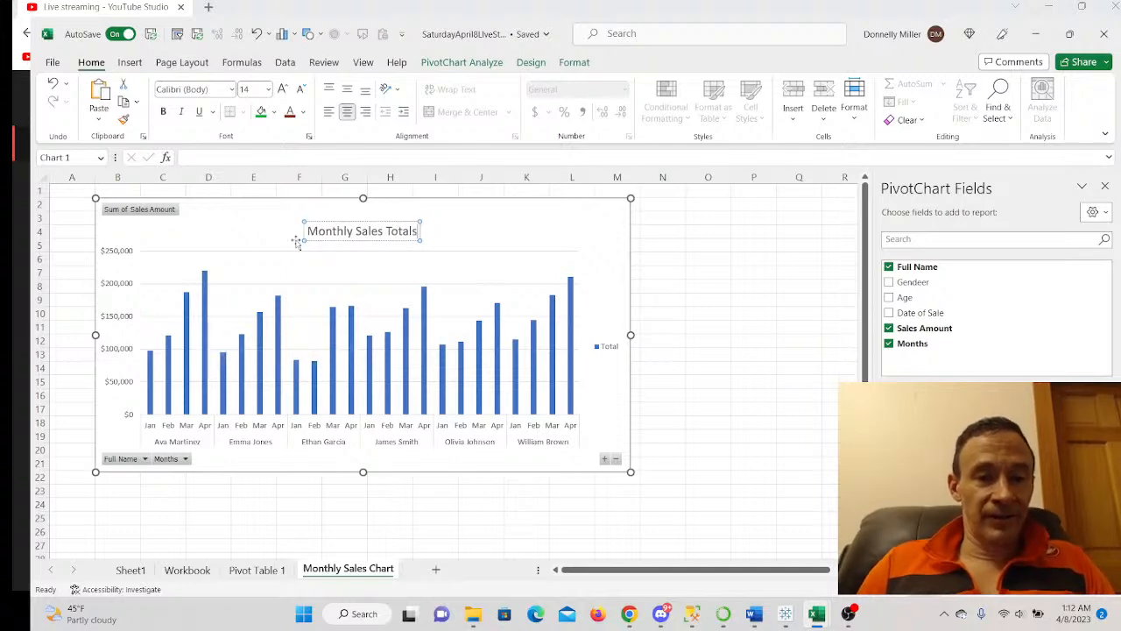
# - Make the chart title green, bold and 18 pt, and nudge it slightly higher
pyautogui.moveTo(307, 230); pyautogui.dragTo(421, 231)
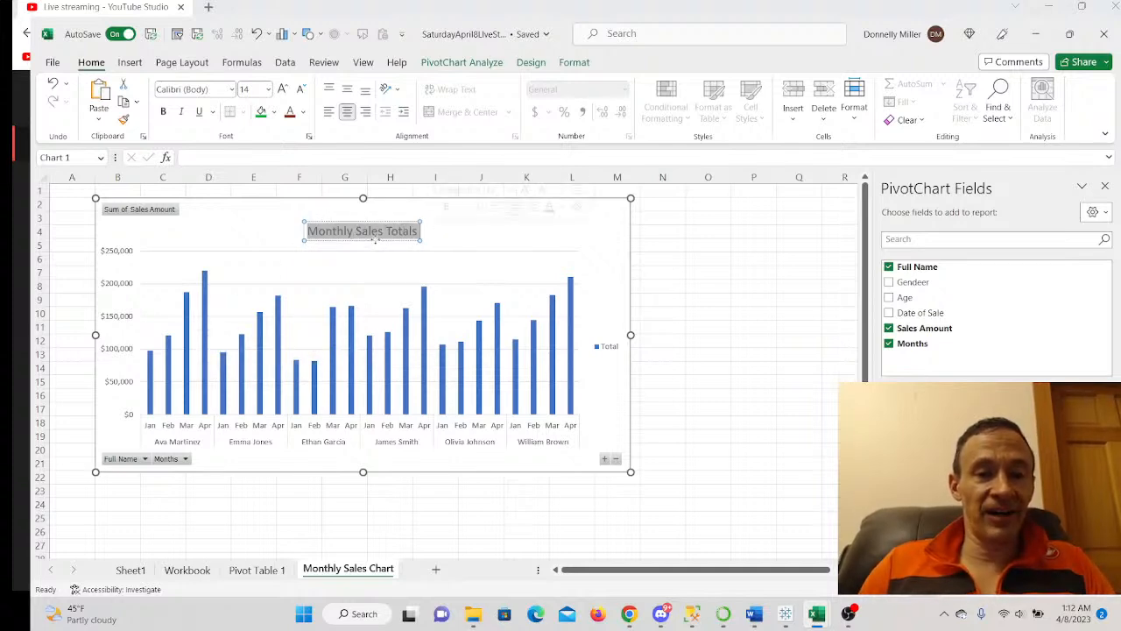
pyautogui.click(303, 112)
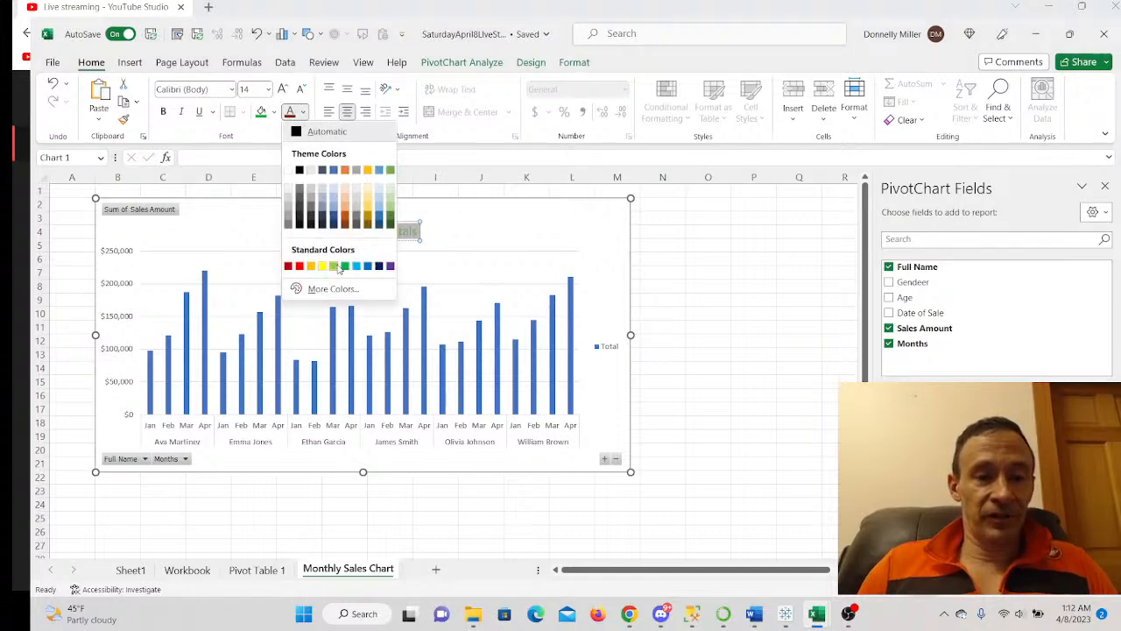
pyautogui.click(387, 217)
pyautogui.click(163, 111)
pyautogui.click(268, 89)
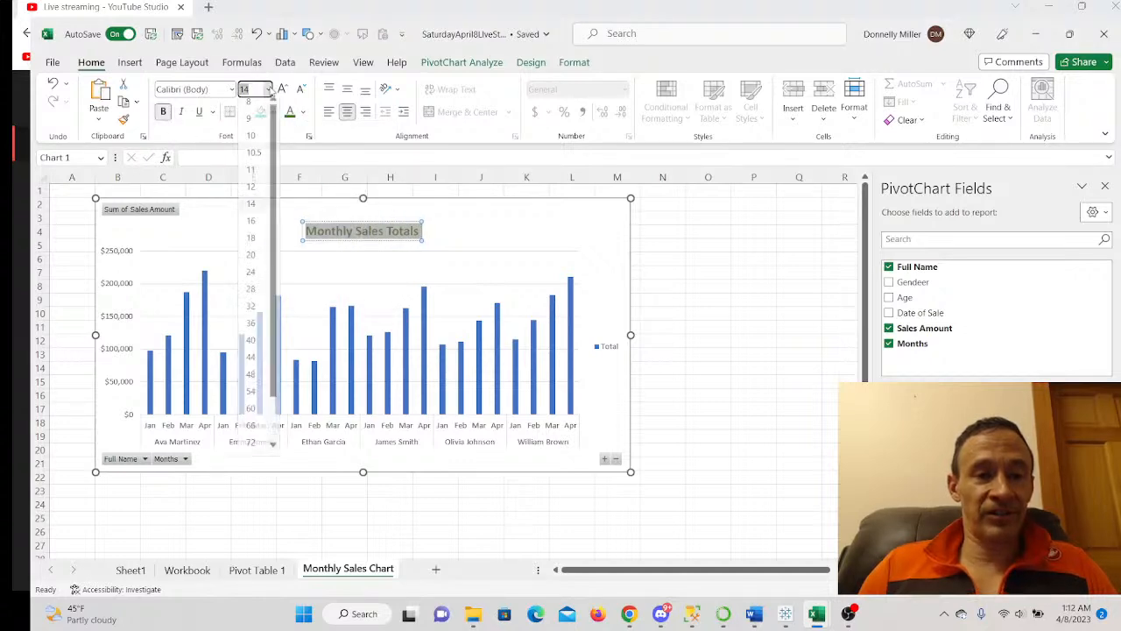
pyautogui.click(252, 243)
pyautogui.click(321, 210)
pyautogui.click(338, 225)
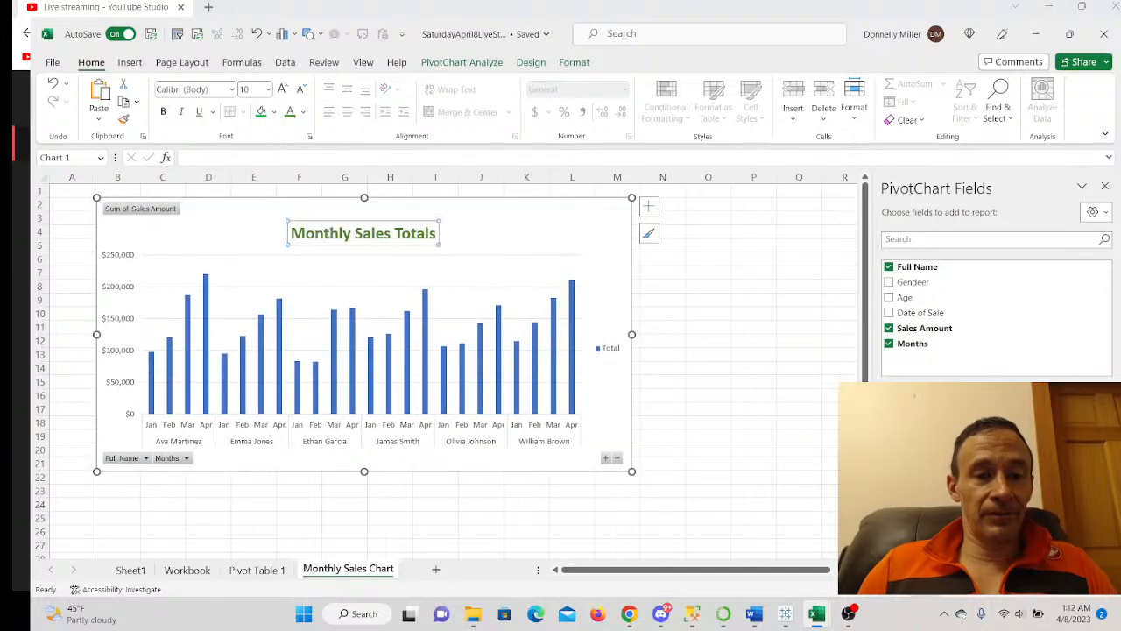
pyautogui.moveTo(337, 220); pyautogui.dragTo(342, 207)
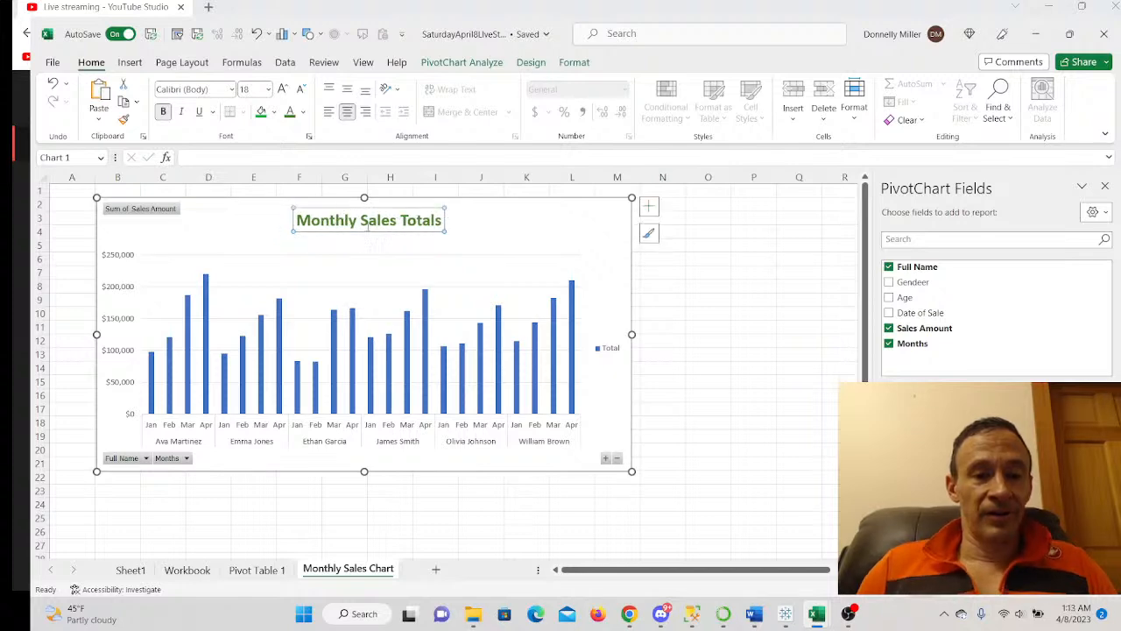
# - Remove the Total legend and the gridlines from the chart
pyautogui.click(649, 207)
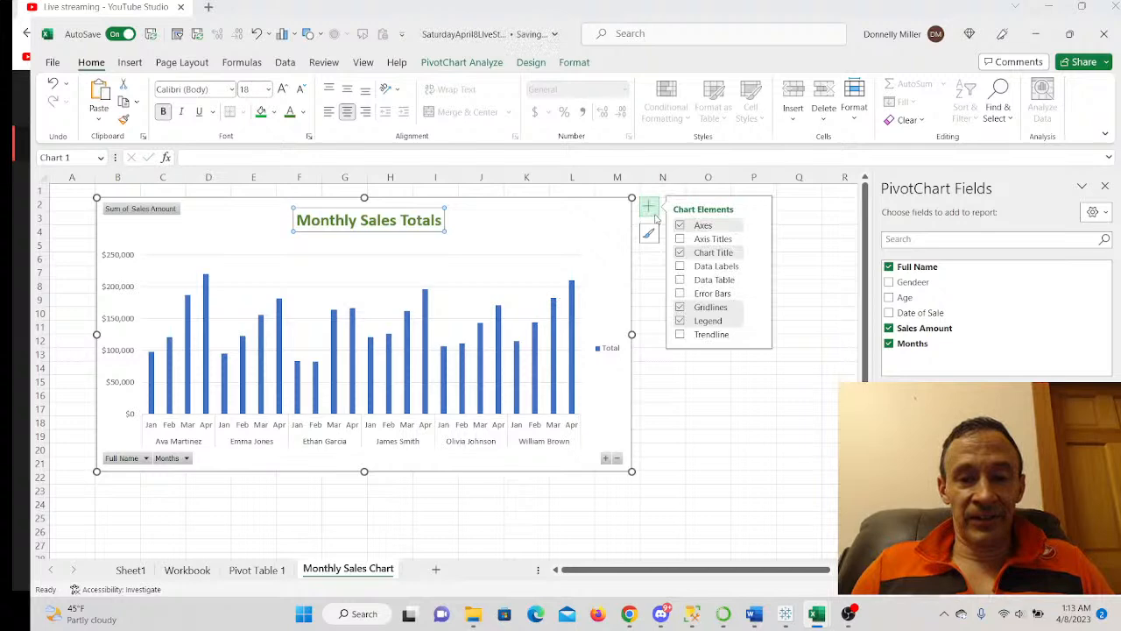
pyautogui.click(681, 321)
pyautogui.click(680, 307)
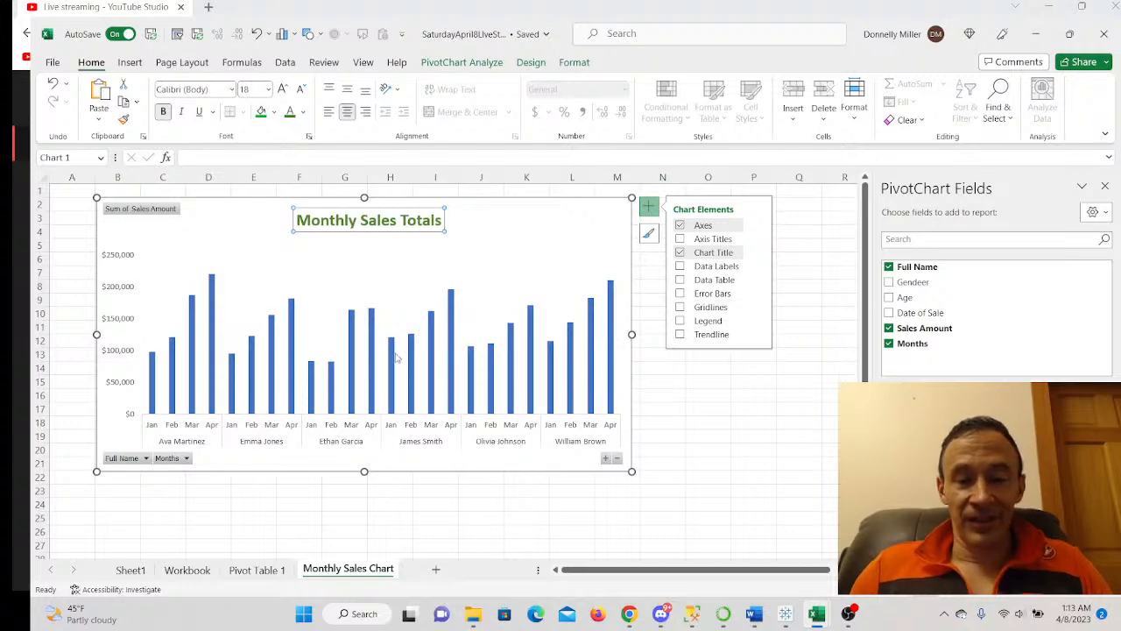
# - Apply chart Style 15 to the sales chart
pyautogui.rightClick(531, 345)
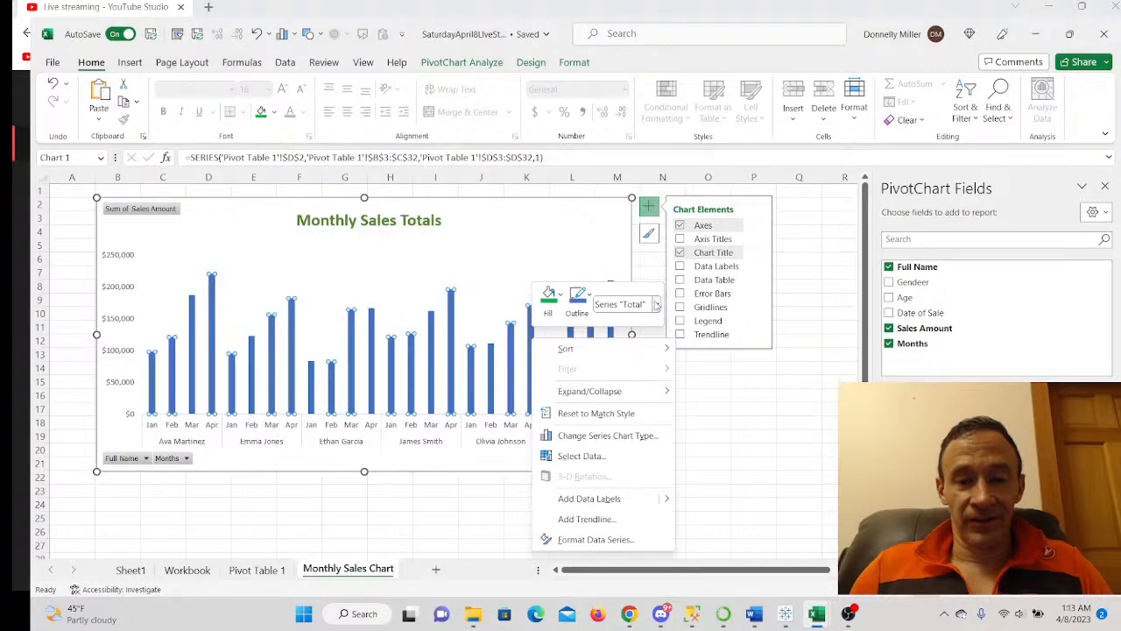
pyautogui.click(648, 234)
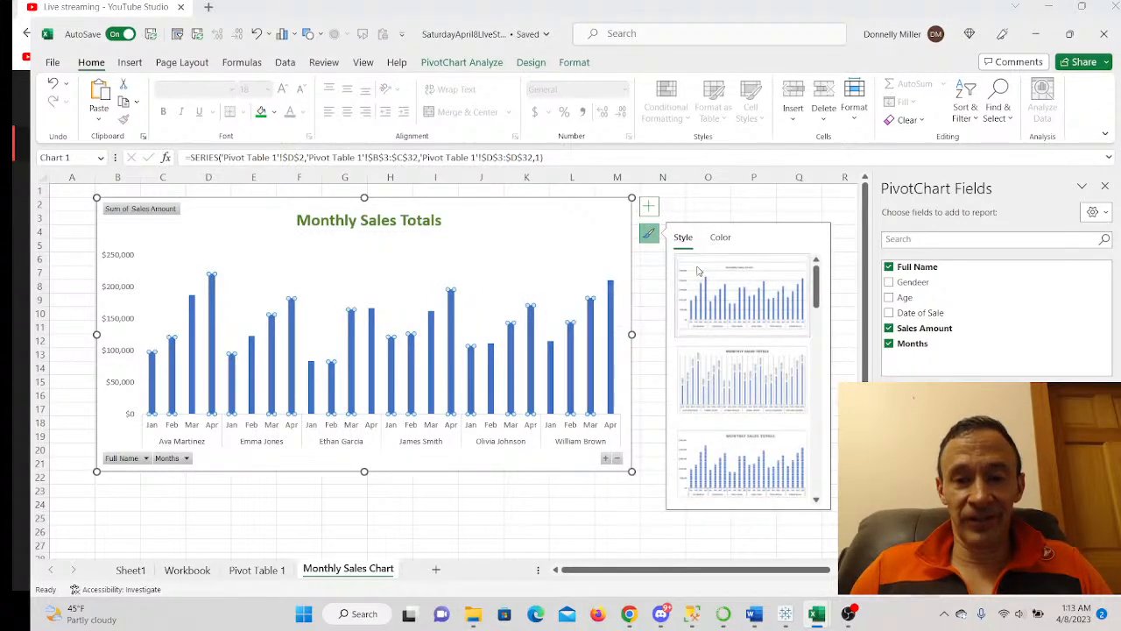
pyautogui.scroll(-3, 761, 341)
pyautogui.scroll(2, 753, 344)
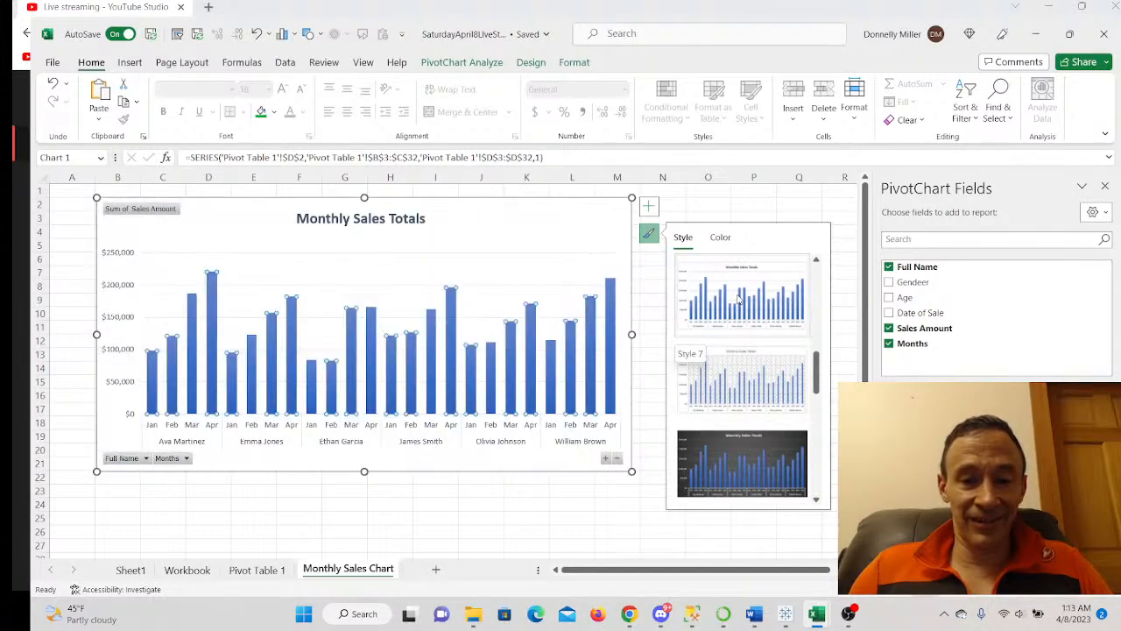
pyautogui.scroll(-3, 736, 463)
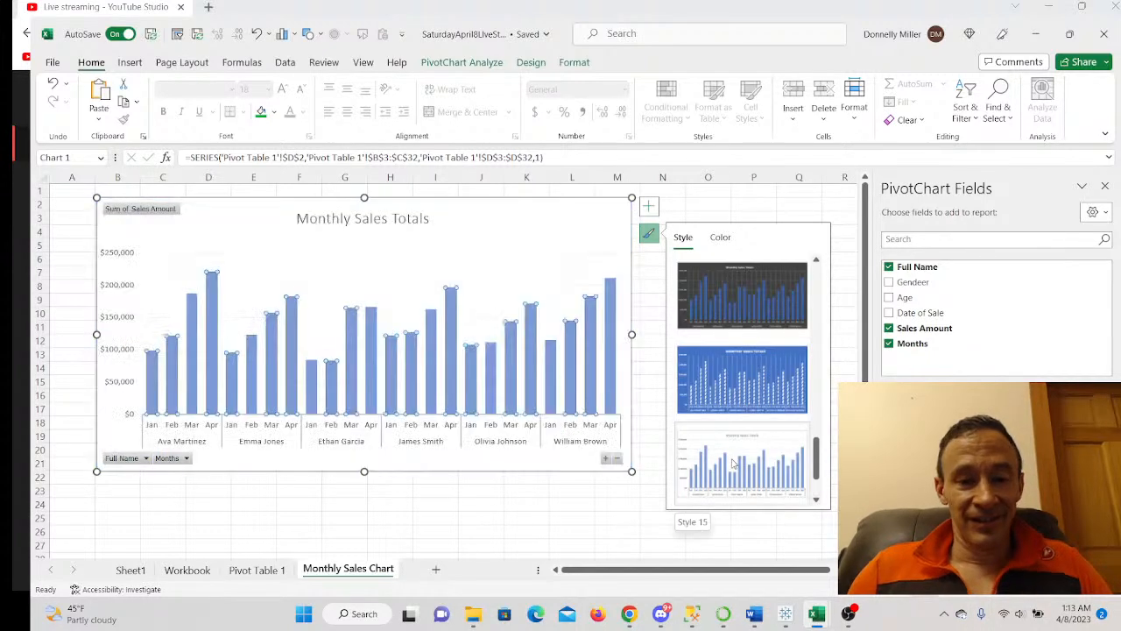
pyautogui.click(734, 466)
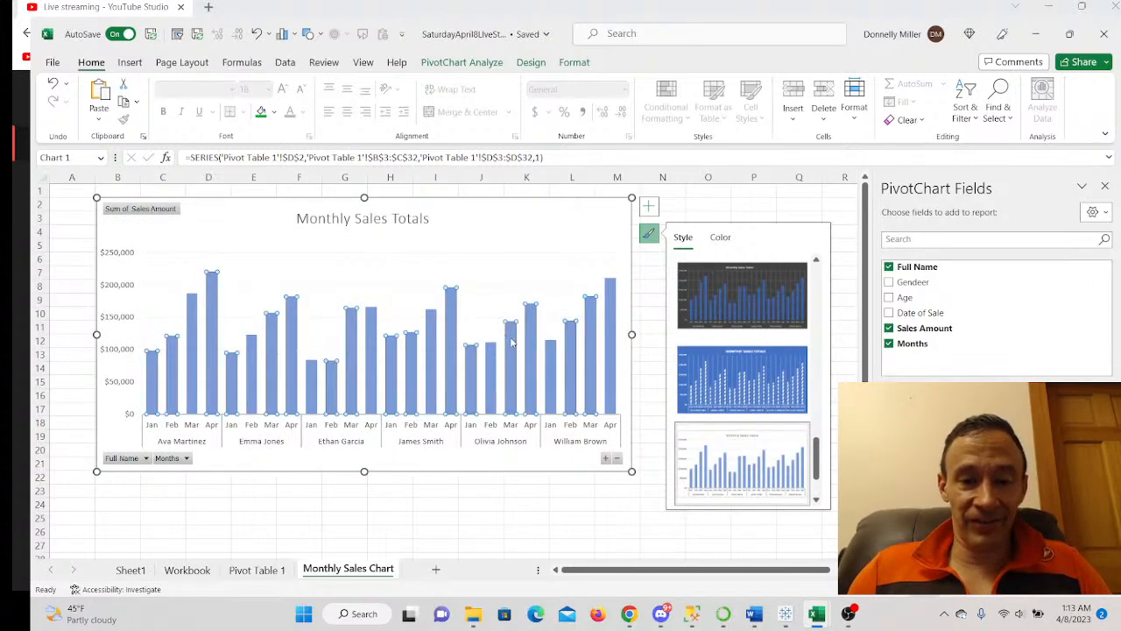
pyautogui.click(720, 238)
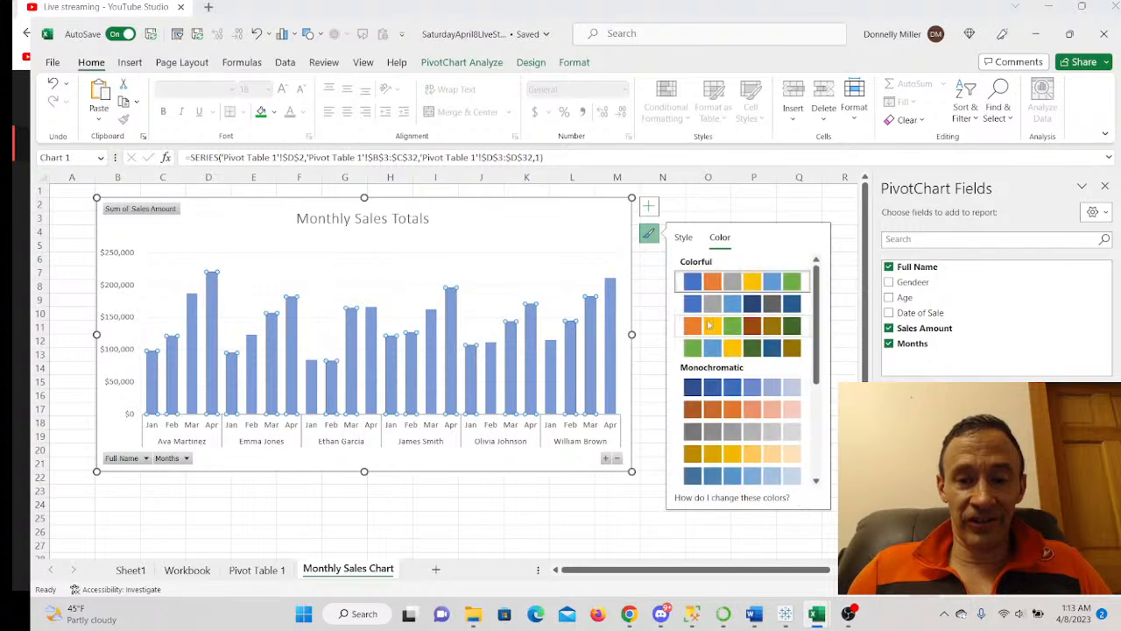
# - Apply the green colour palette to the bars and bold the 'Monthly Sales Totals' title
pyautogui.click(694, 353)
pyautogui.click(491, 516)
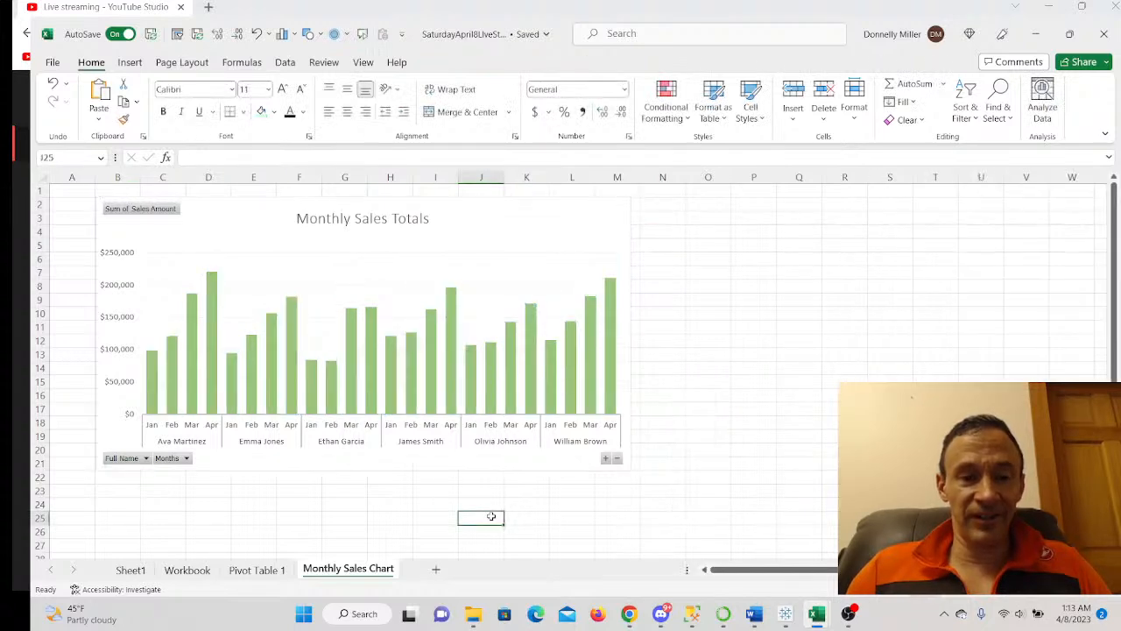
pyautogui.click(408, 223)
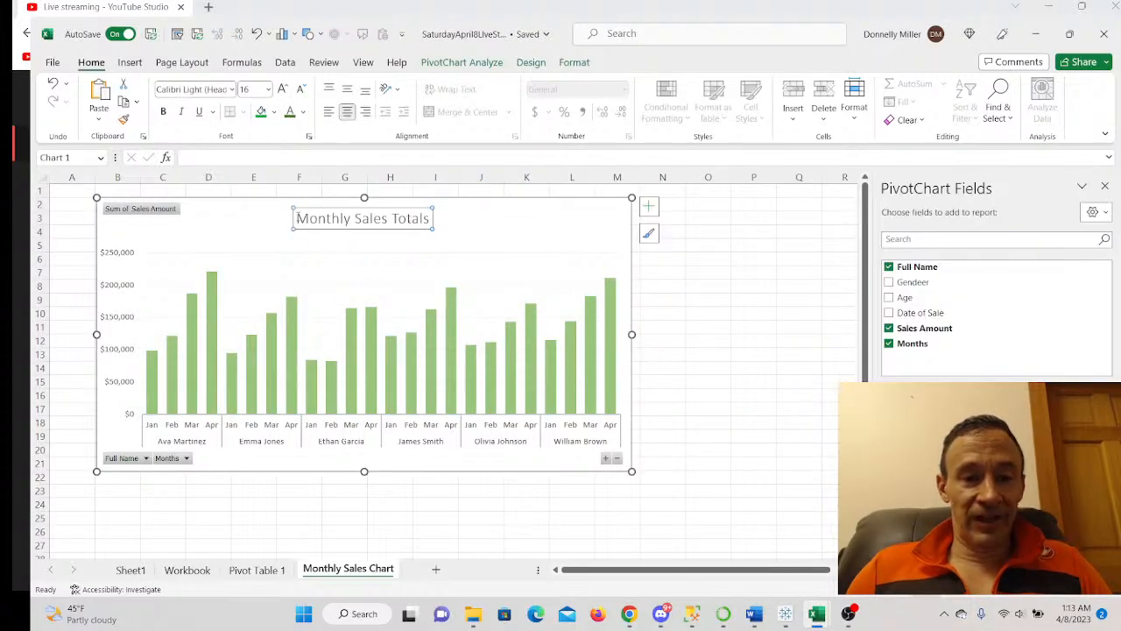
pyautogui.moveTo(298, 218); pyautogui.dragTo(431, 218)
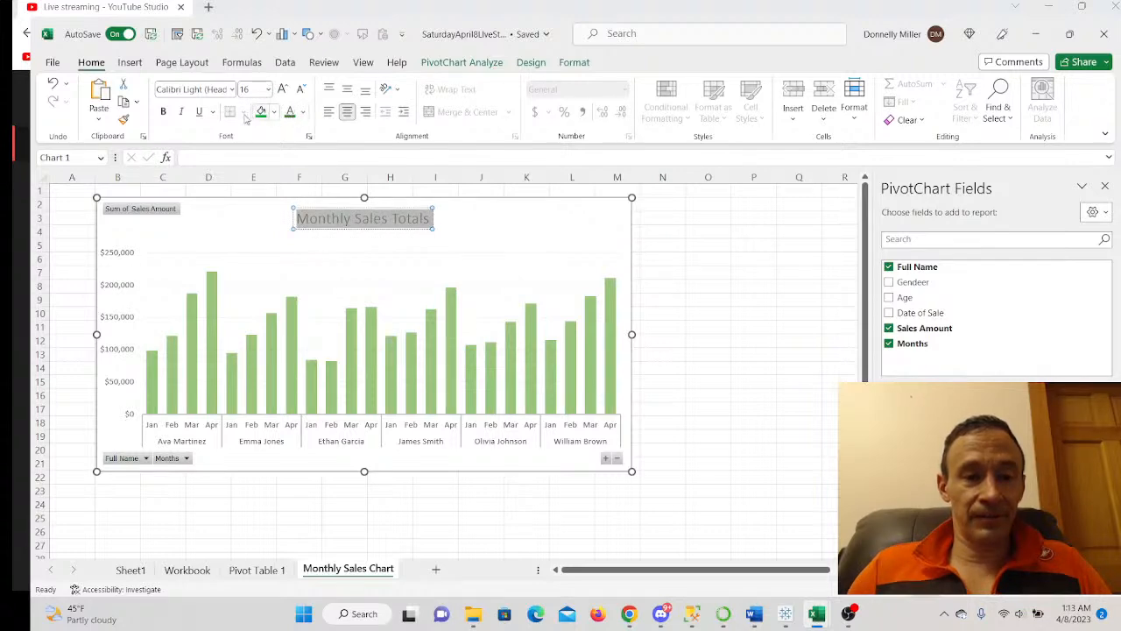
pyautogui.click(163, 112)
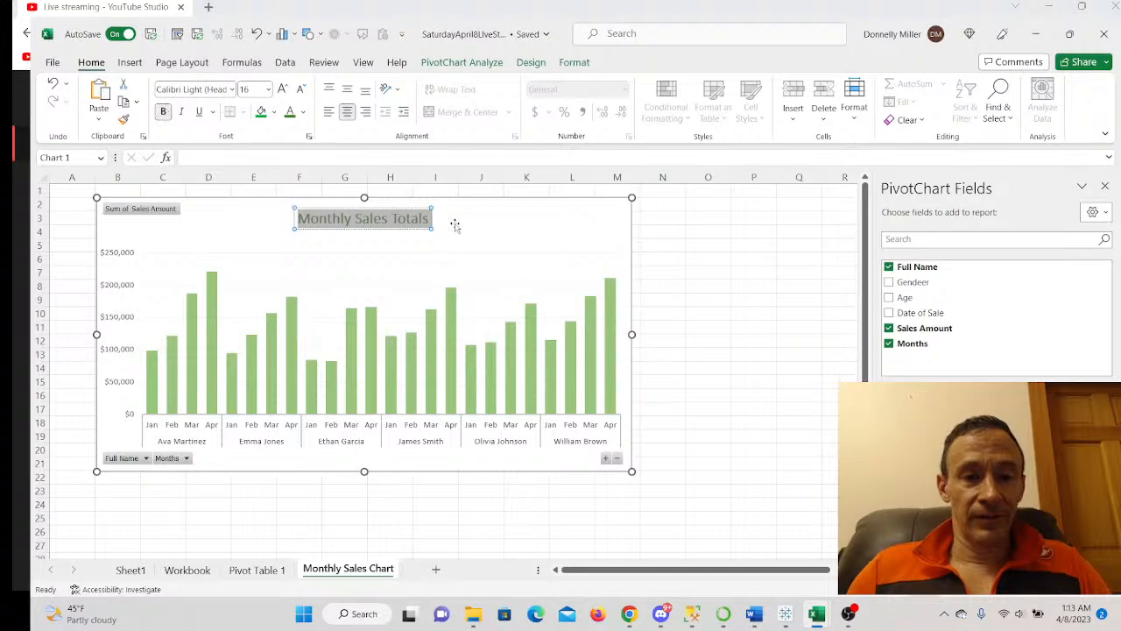
# - Delete the chart's horizontal major gridlines
pyautogui.click(698, 272)
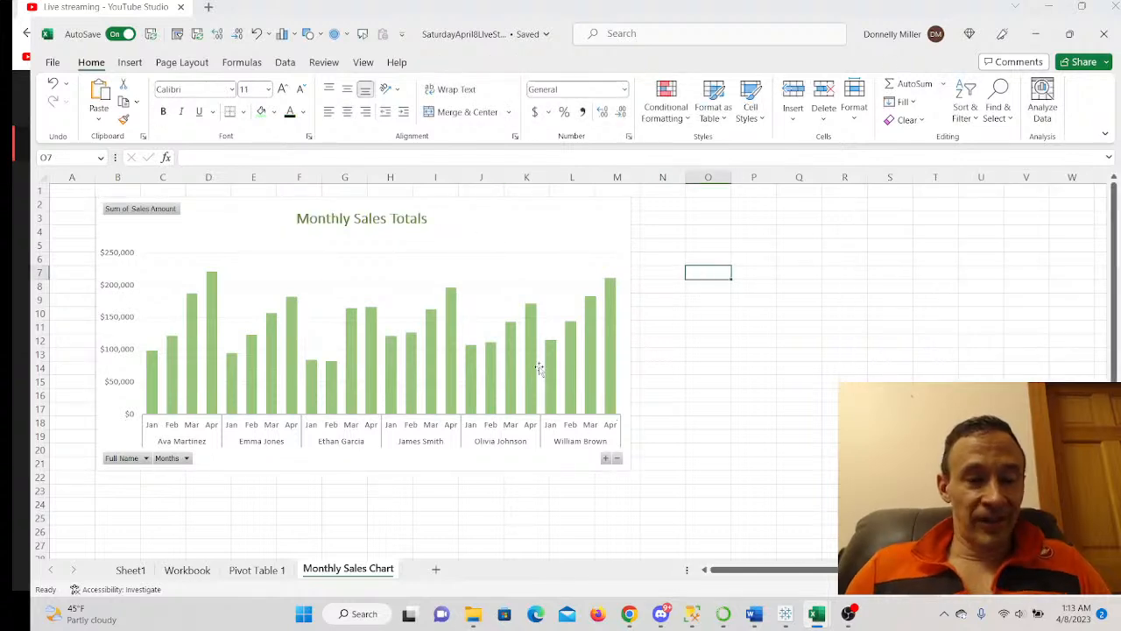
pyautogui.click(390, 290)
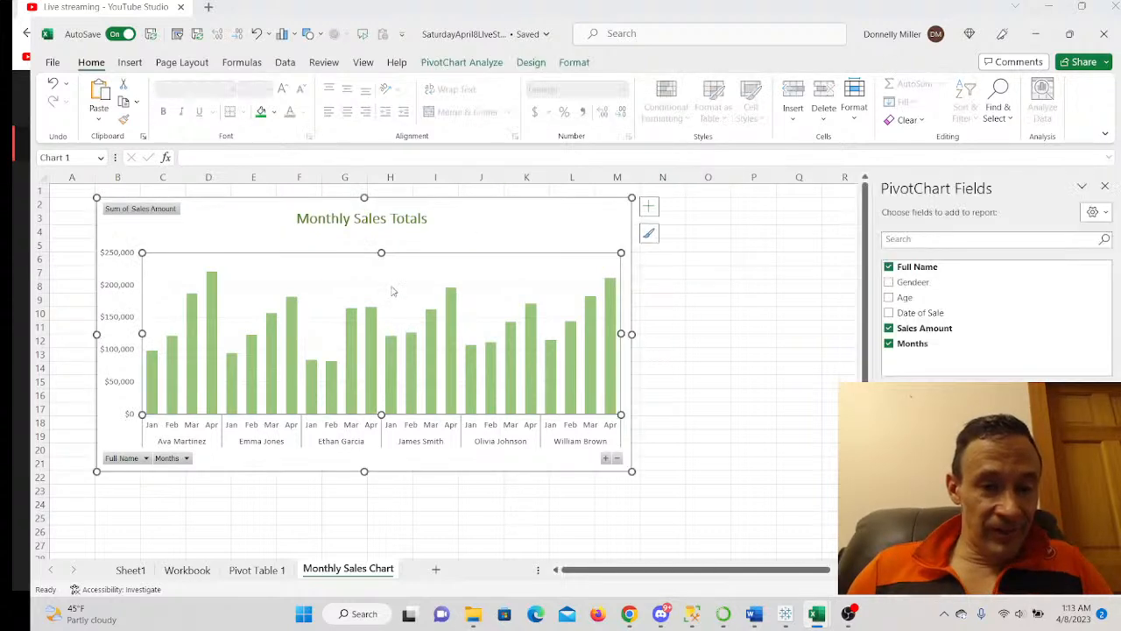
pyautogui.doubleClick(392, 289)
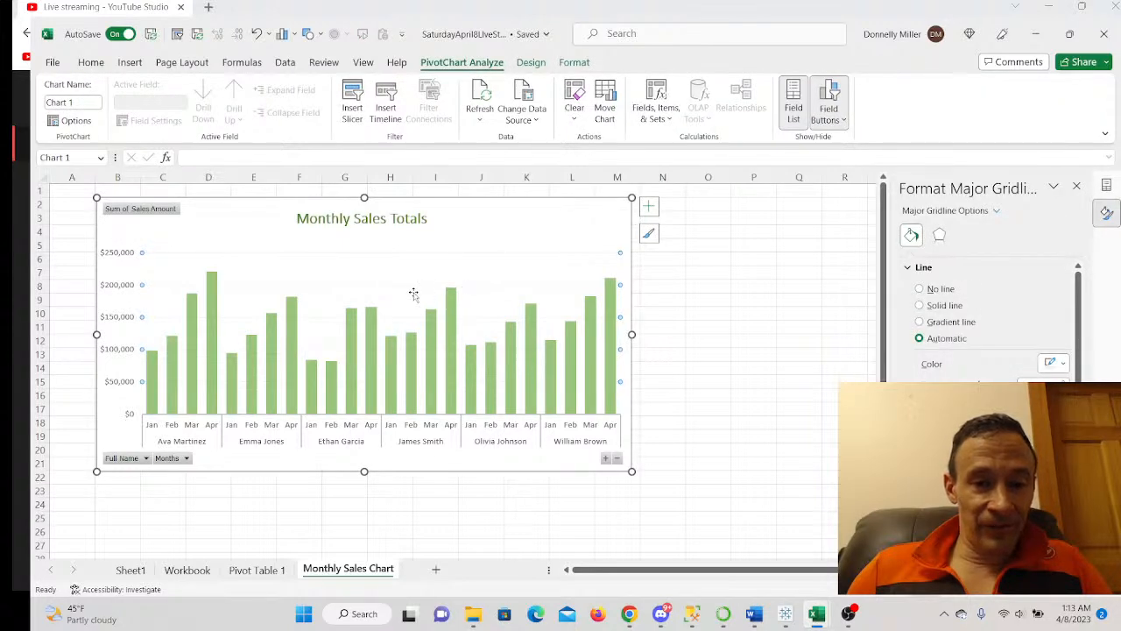
pyautogui.rightClick(413, 289)
pyautogui.click(451, 295)
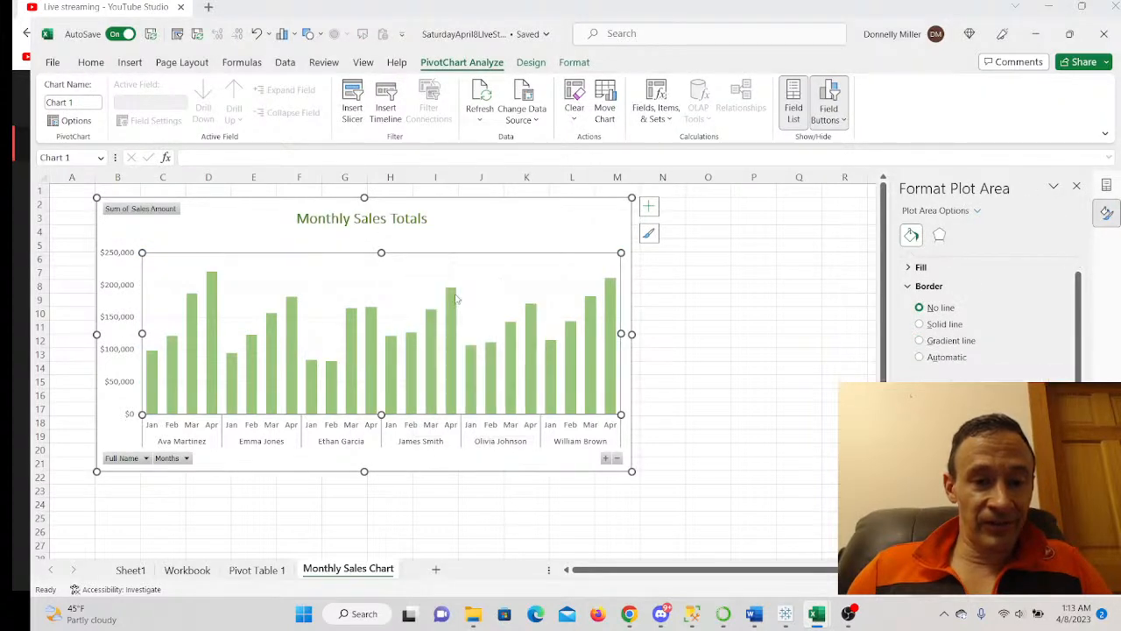
pyautogui.click(409, 290)
pyautogui.rightClick(411, 289)
pyautogui.click(440, 295)
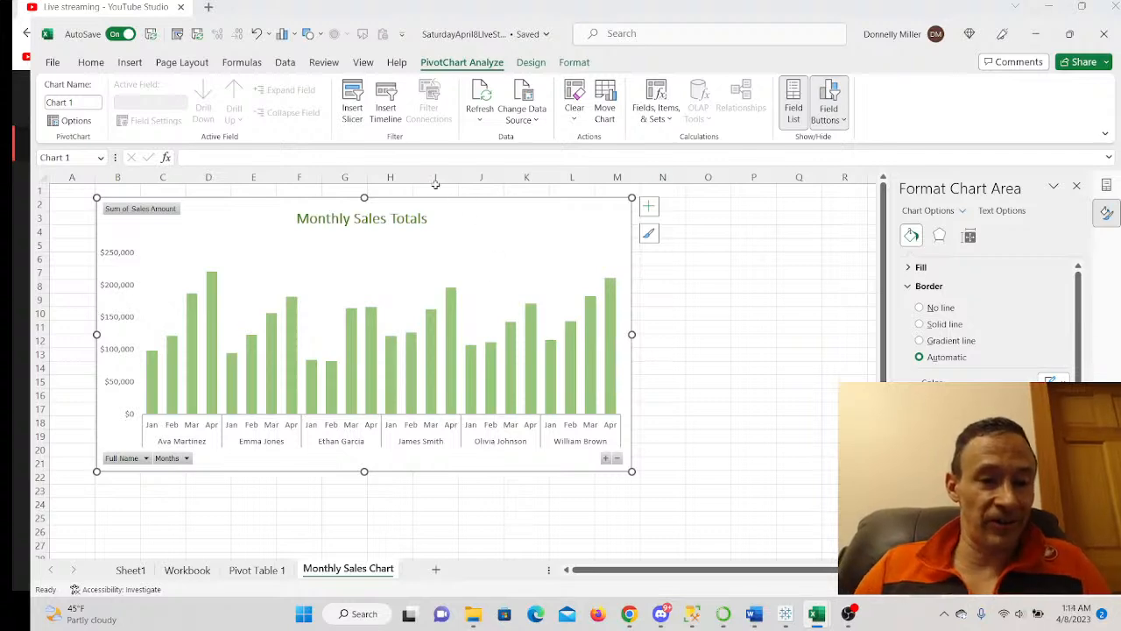
# - Hide all field buttons on the chart, including the Sum of Sales Amount button
pyautogui.rightClick(141, 210)
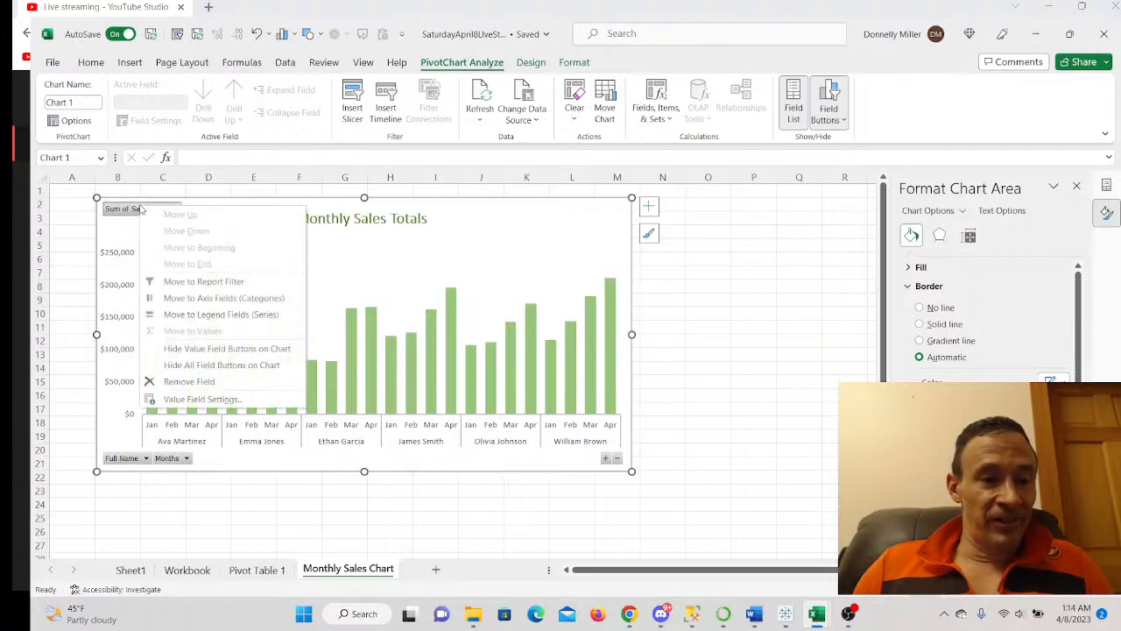
pyautogui.click(222, 366)
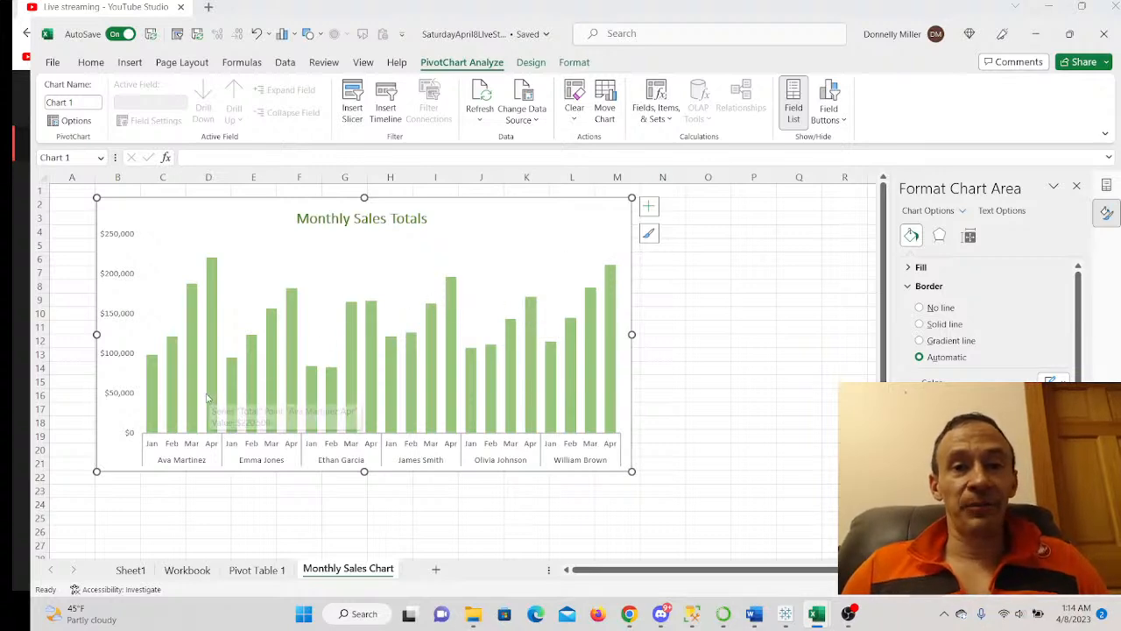
pyautogui.moveTo(209, 386)
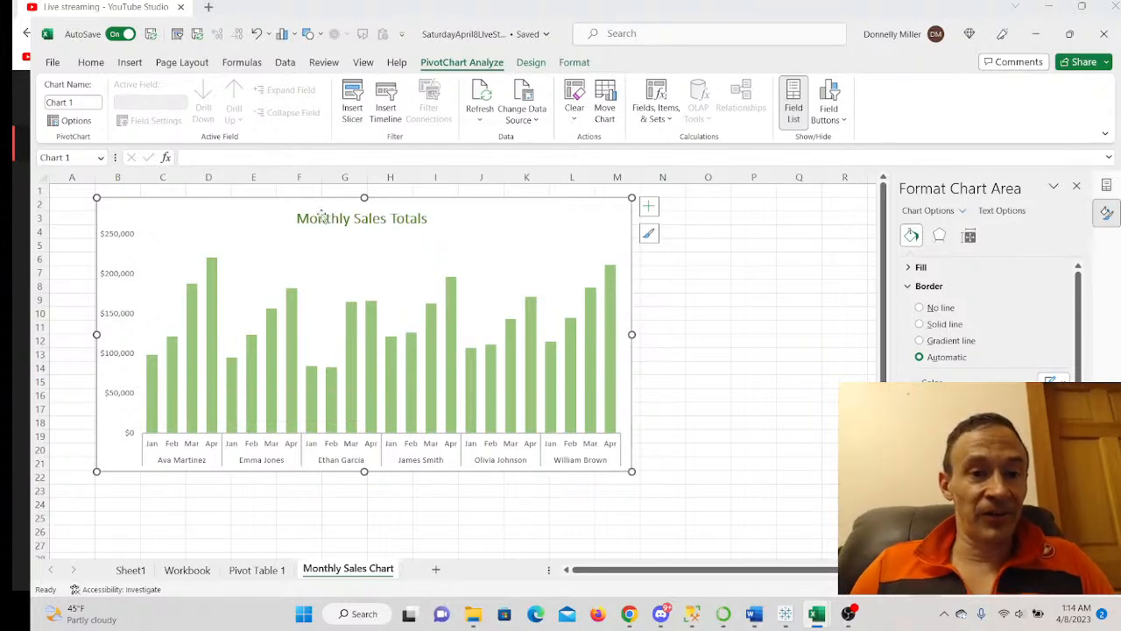
# - Insert a Months slicer and place it, resized, to the right of the chart
pyautogui.click(359, 115)
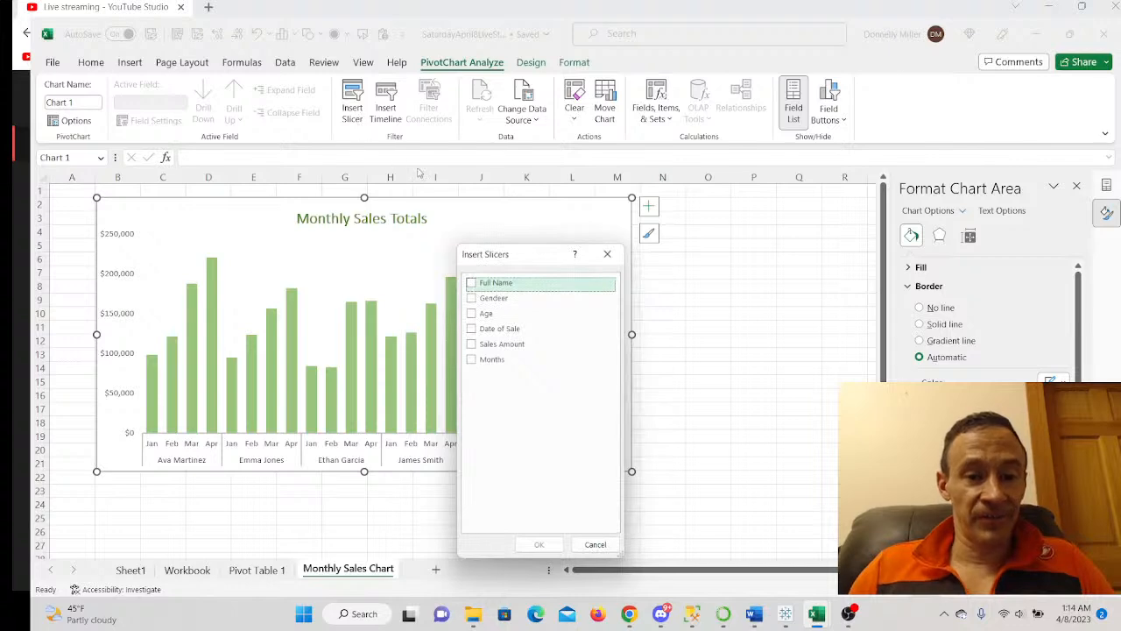
pyautogui.click(472, 360)
pyautogui.click(537, 544)
pyautogui.moveTo(450, 291); pyautogui.dragTo(679, 210)
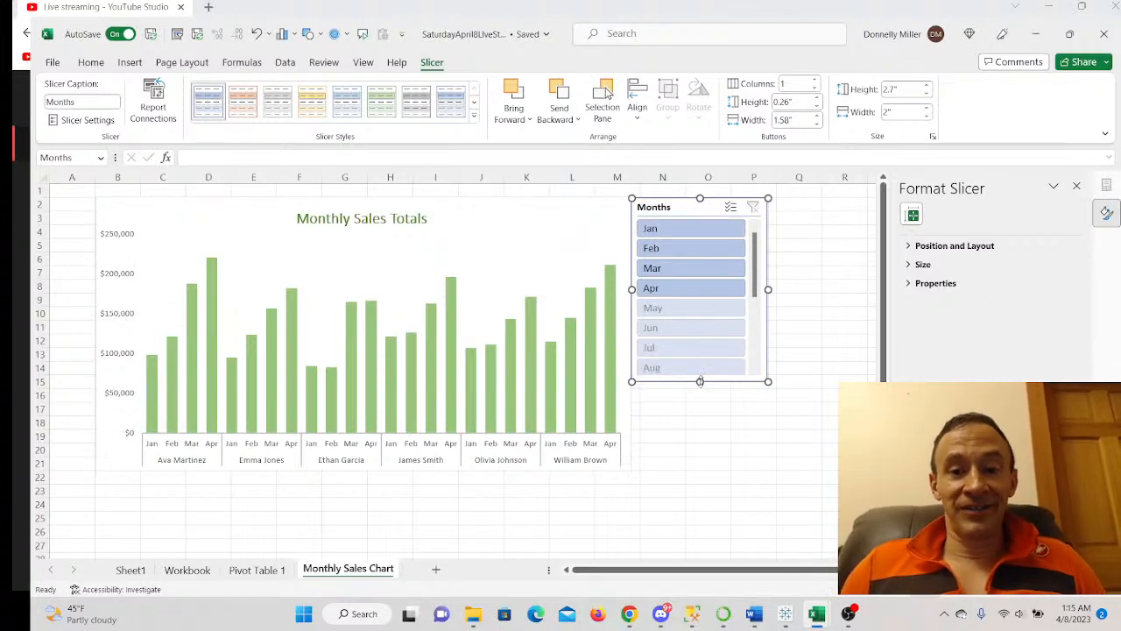
pyautogui.moveTo(700, 381); pyautogui.dragTo(704, 298)
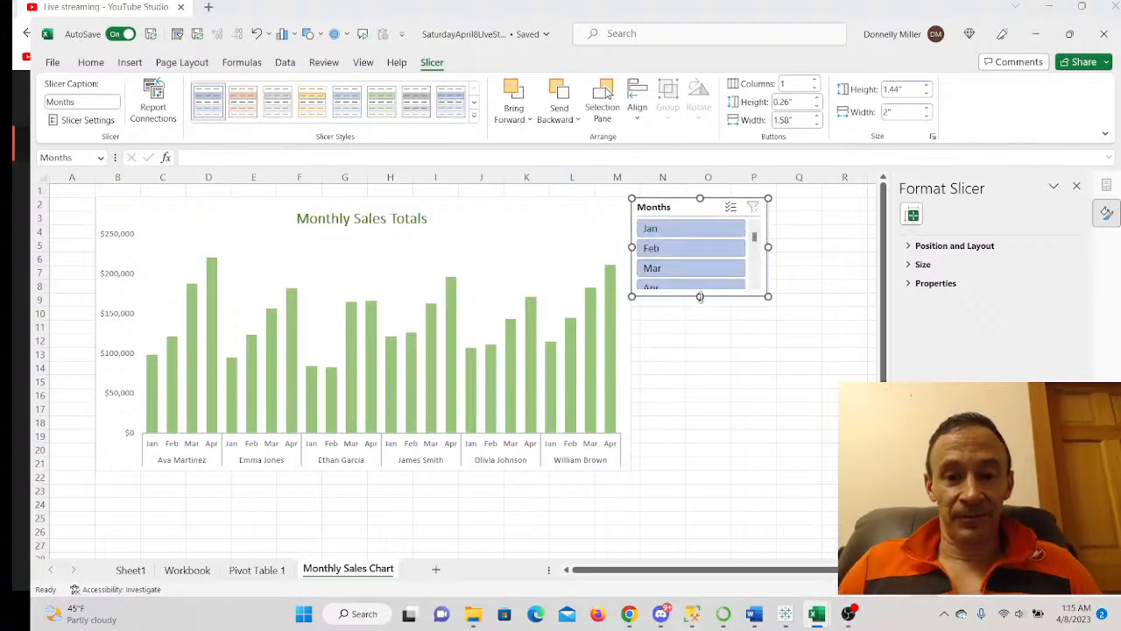
pyautogui.moveTo(699, 297); pyautogui.dragTo(700, 307)
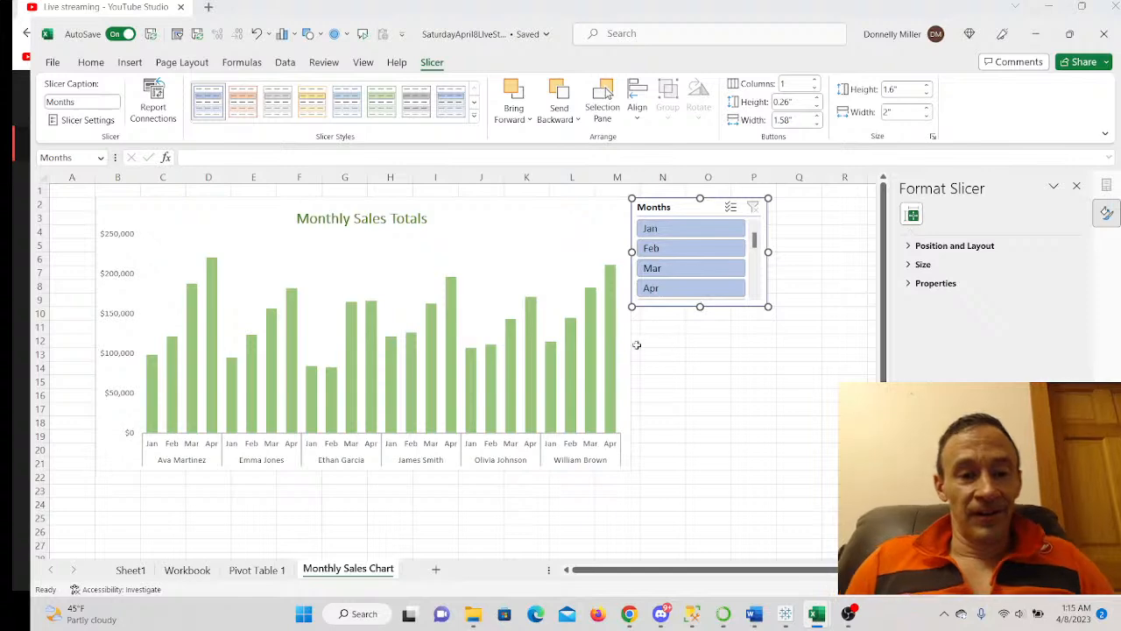
# - Try the Jan, Feb and Mar slicer buttons, ending with the chart filtered to April only
pyautogui.click(687, 230)
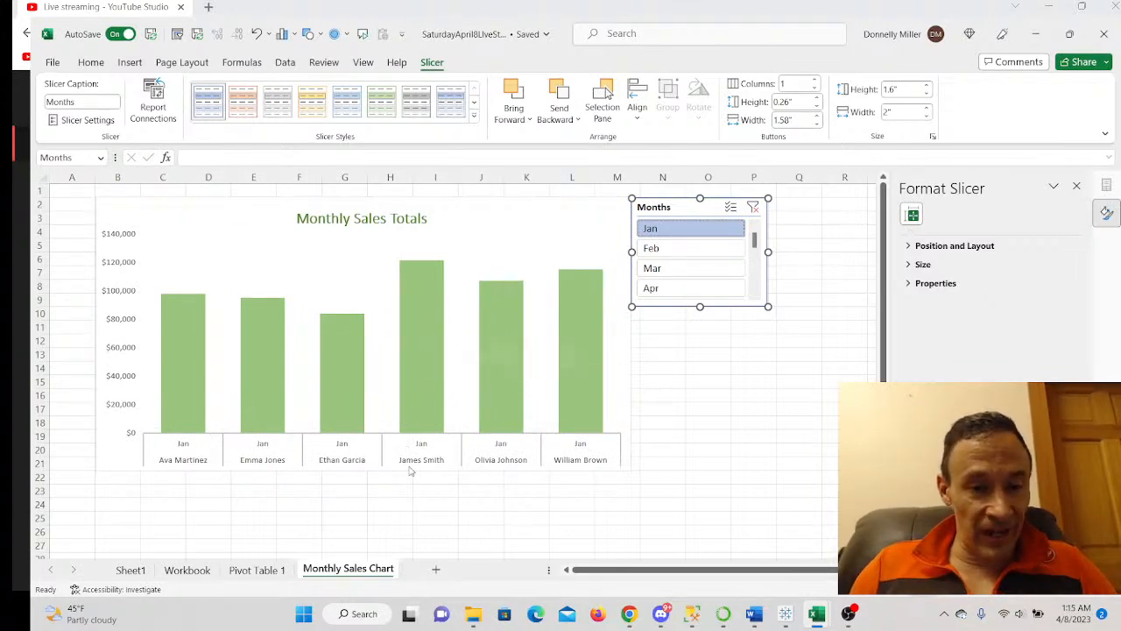
pyautogui.click(664, 248)
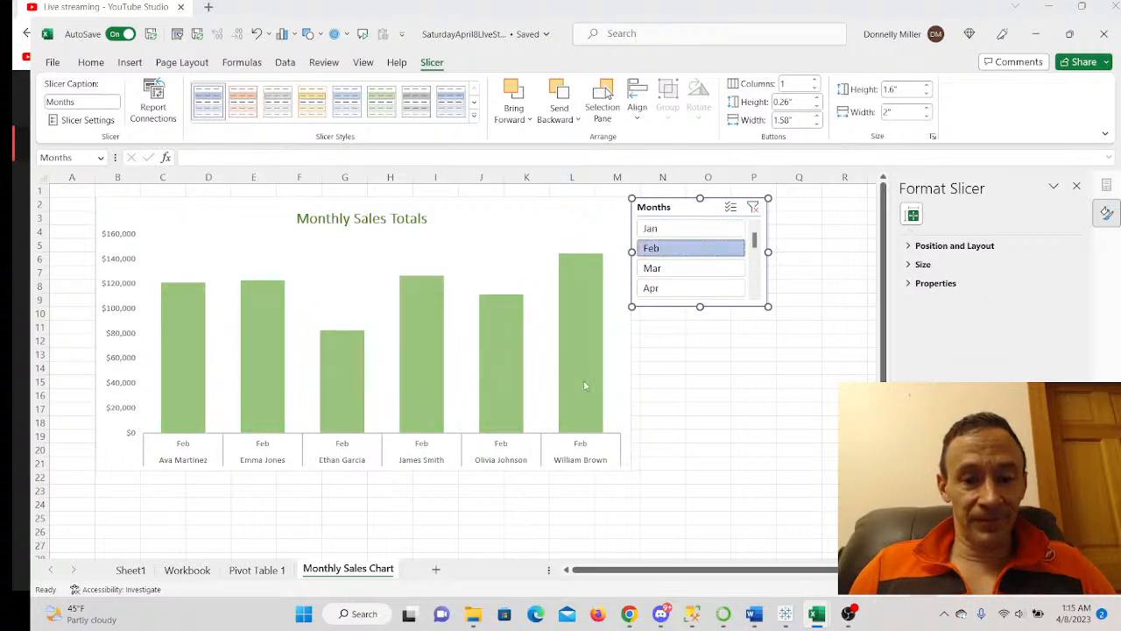
pyautogui.click(671, 270)
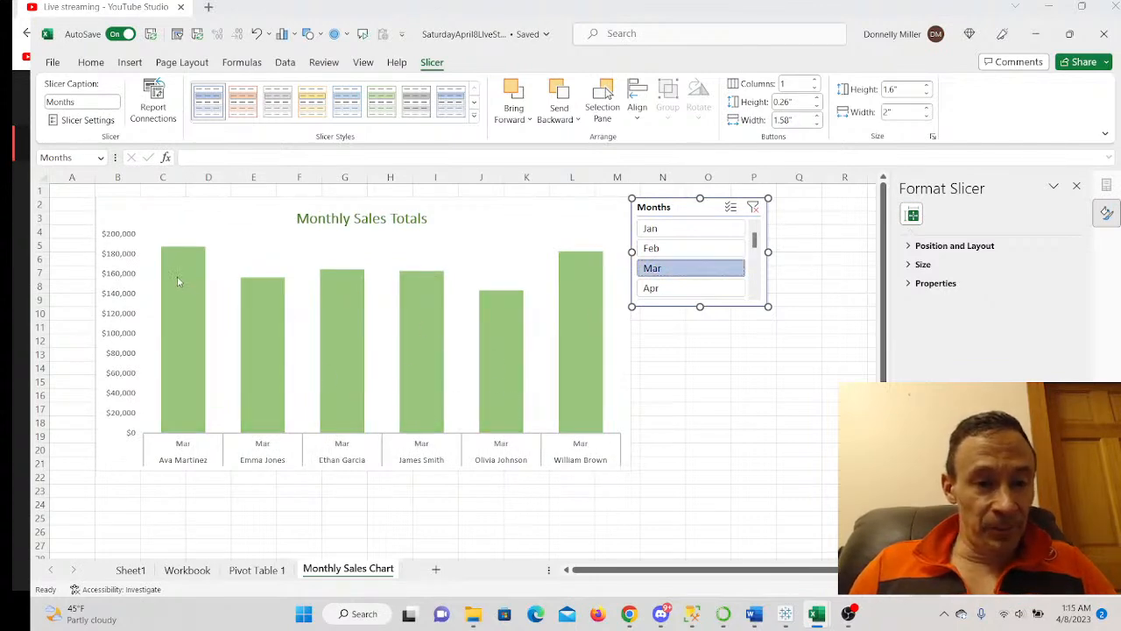
pyautogui.moveTo(189, 276)
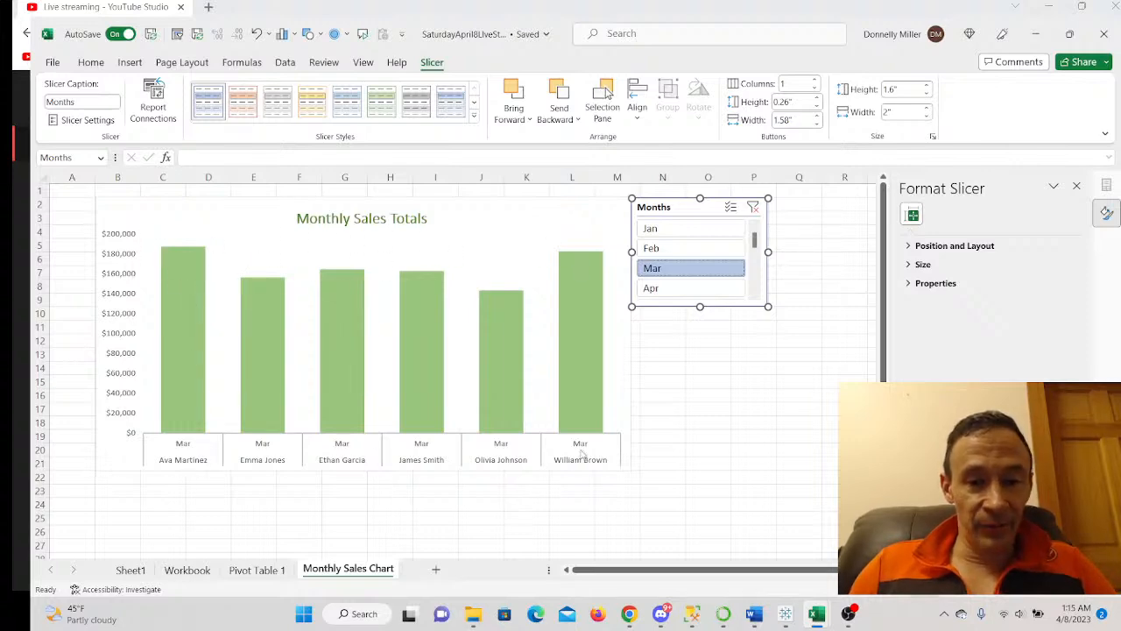
pyautogui.click(664, 296)
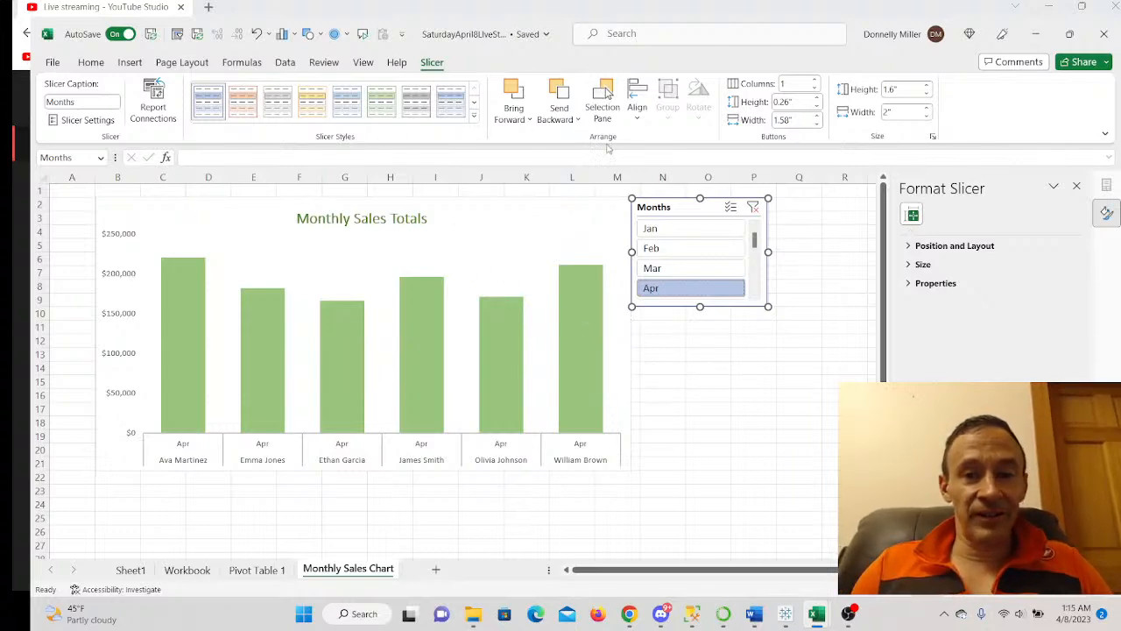
# - Add a Gendeer slicer under the Months slicer, shorten it to 1.83" tall, and select Male
pyautogui.click(281, 241)
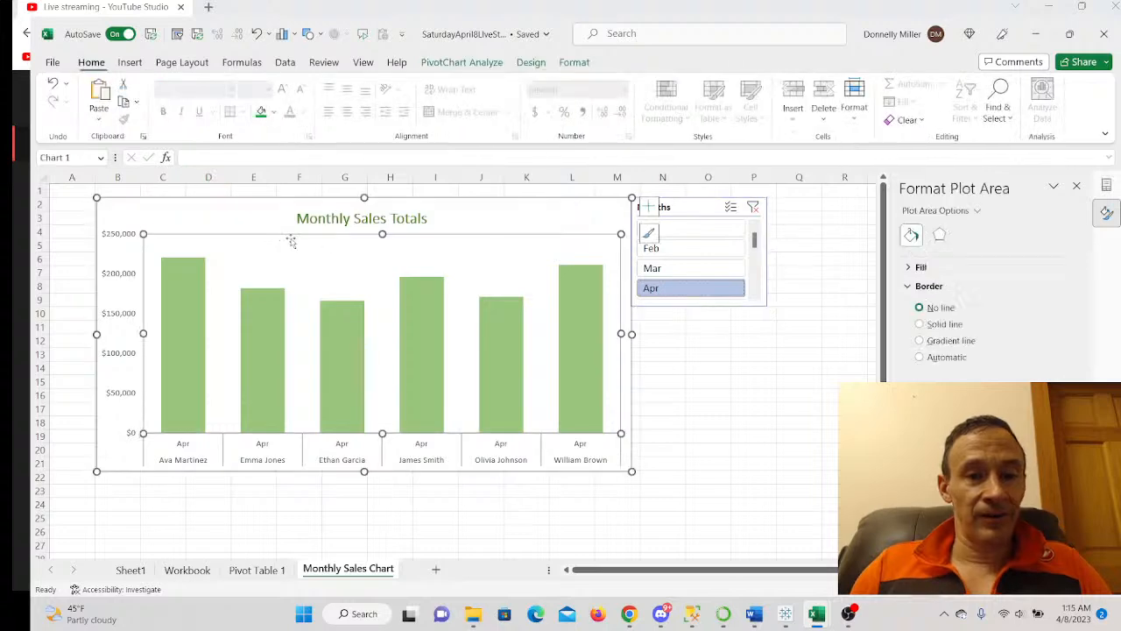
pyautogui.click(462, 65)
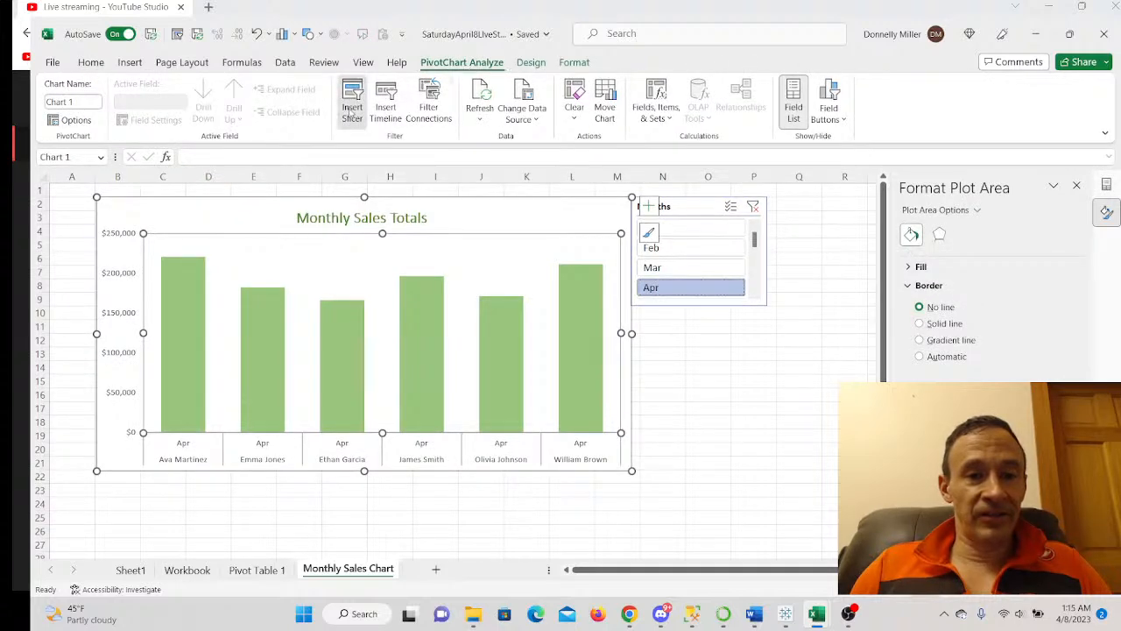
pyautogui.click(351, 111)
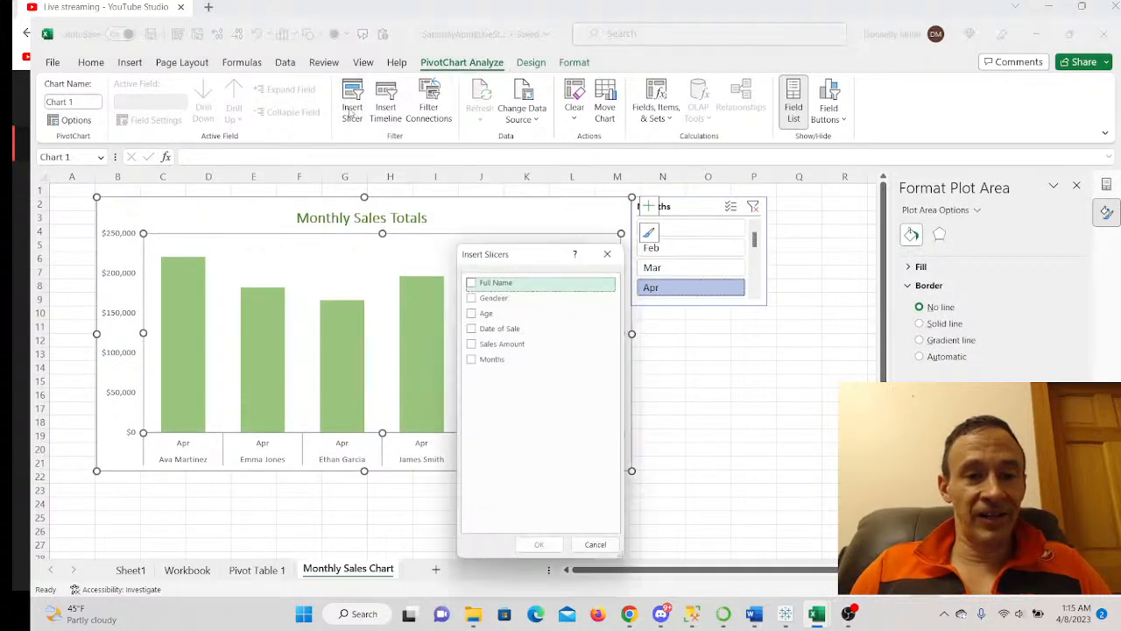
pyautogui.click(471, 299)
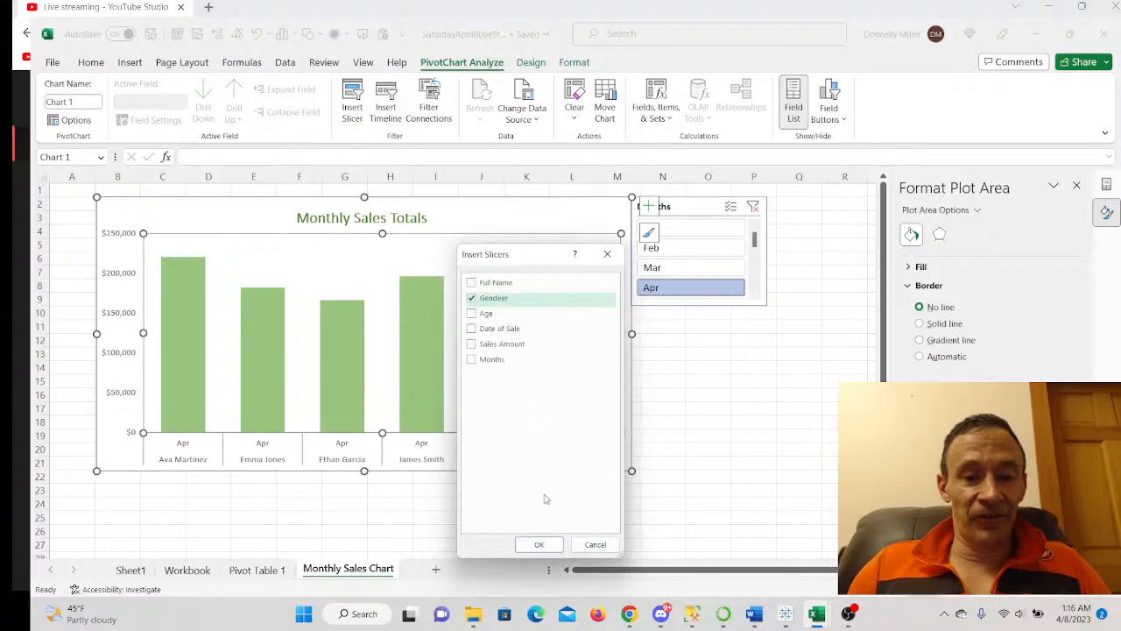
pyautogui.click(538, 544)
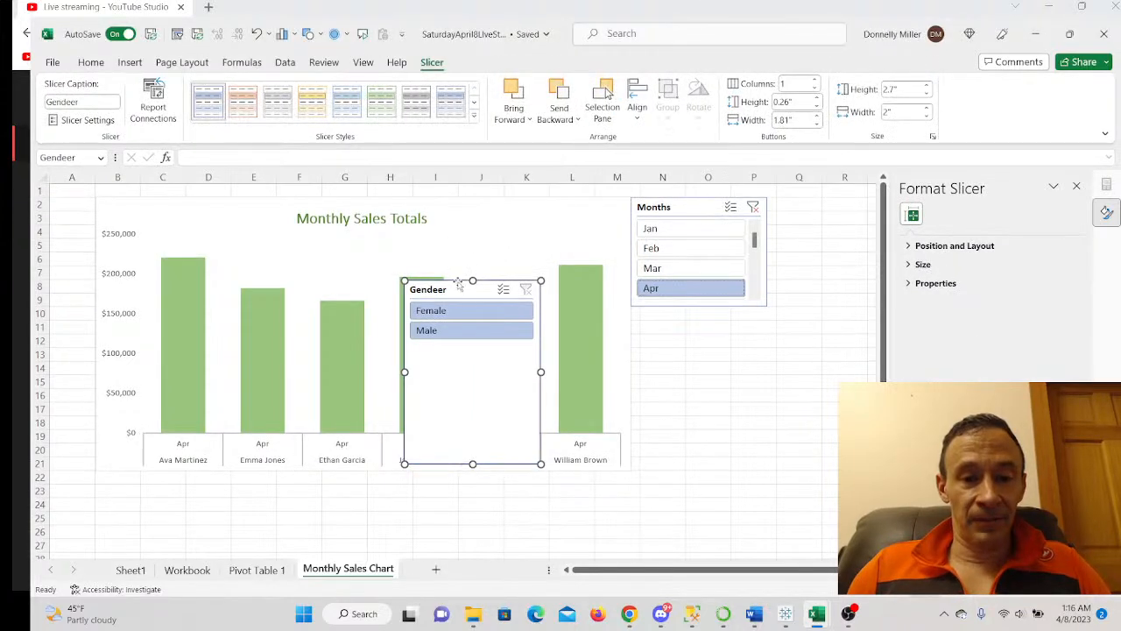
pyautogui.moveTo(457, 288); pyautogui.dragTo(690, 325)
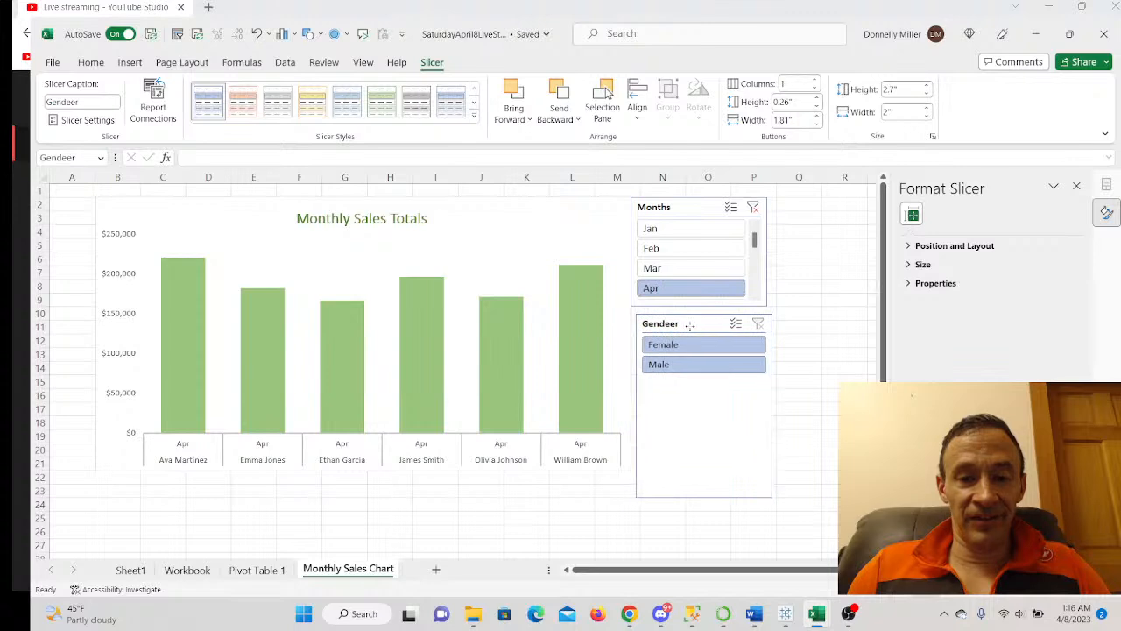
pyautogui.moveTo(705, 500); pyautogui.dragTo(705, 439)
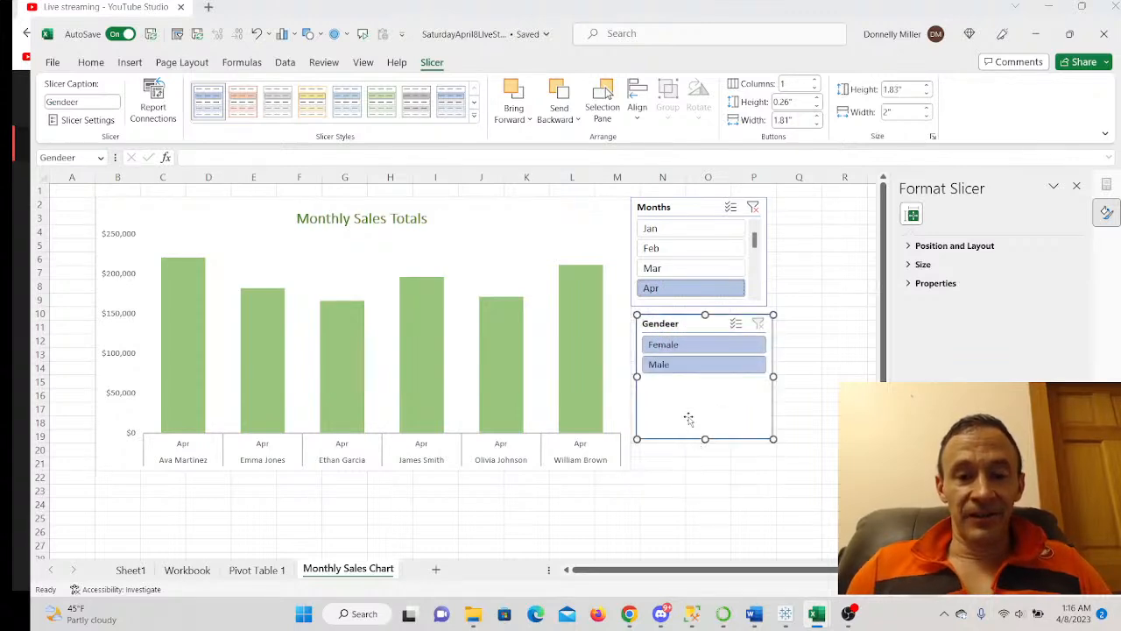
pyautogui.click(661, 369)
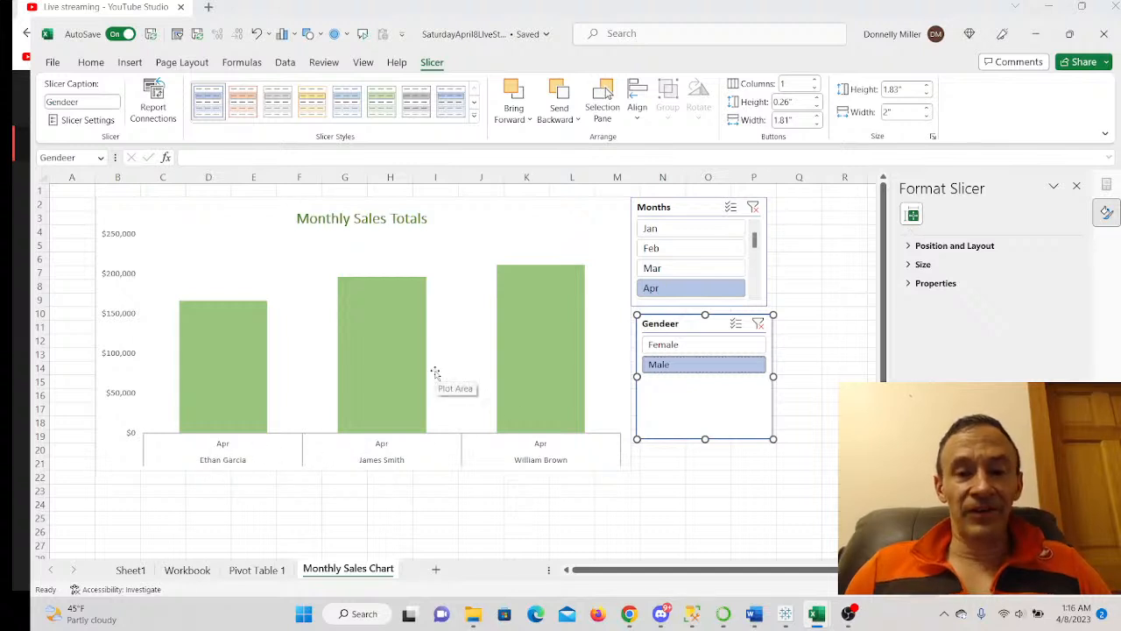
# - Test the Female, January and February filters, clear the month filter, then reselect Male
pyautogui.click(675, 346)
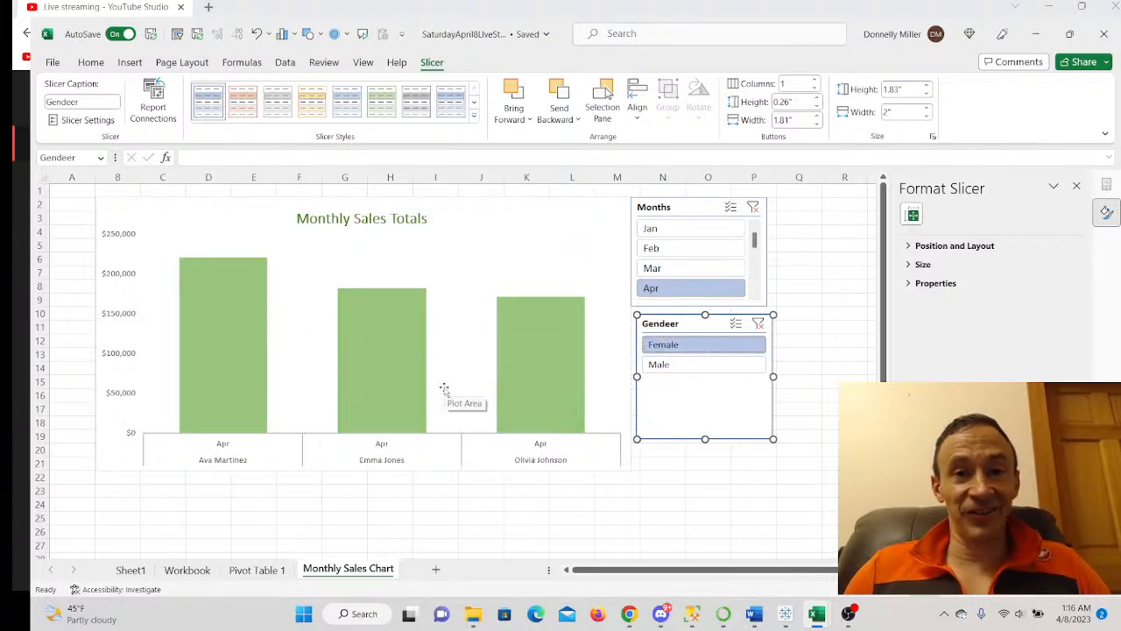
pyautogui.click(669, 230)
pyautogui.click(666, 250)
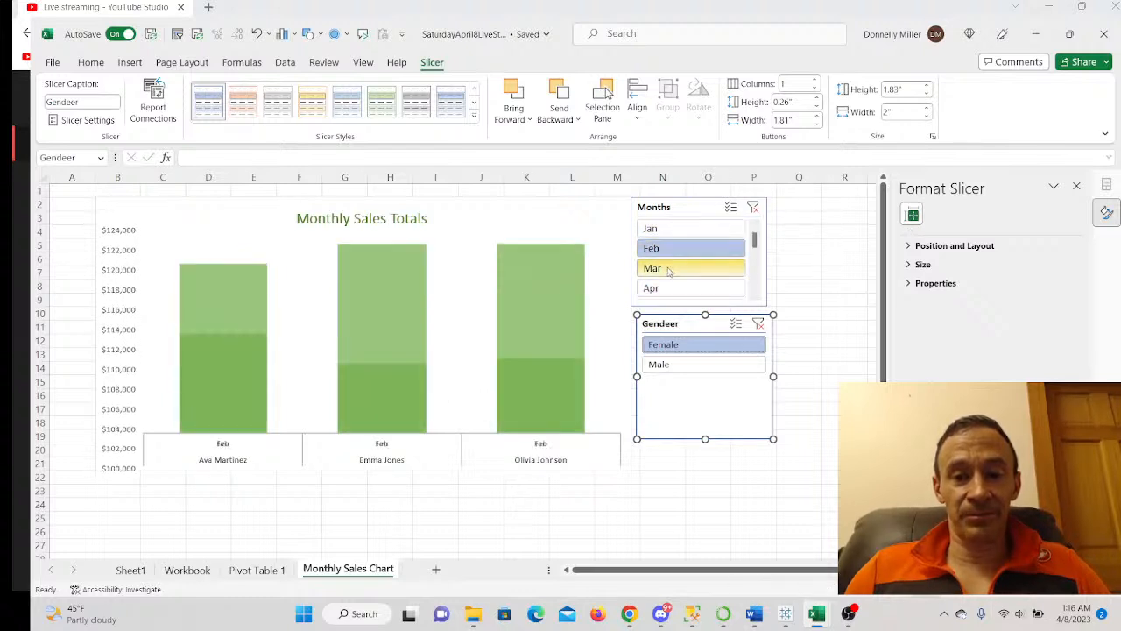
pyautogui.click(753, 207)
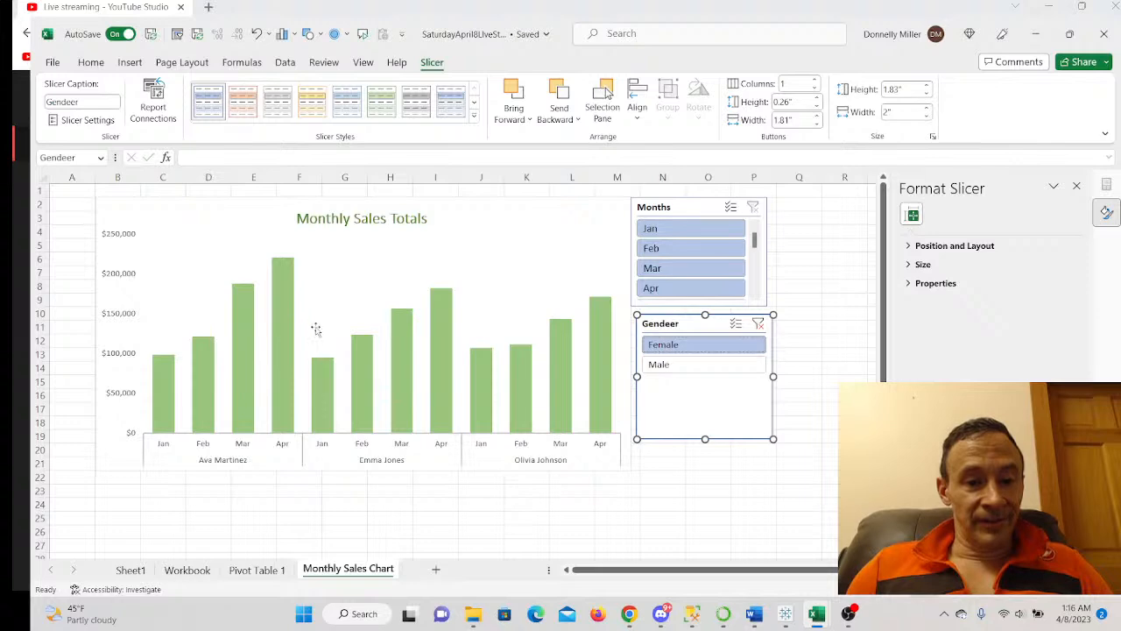
pyautogui.click(697, 368)
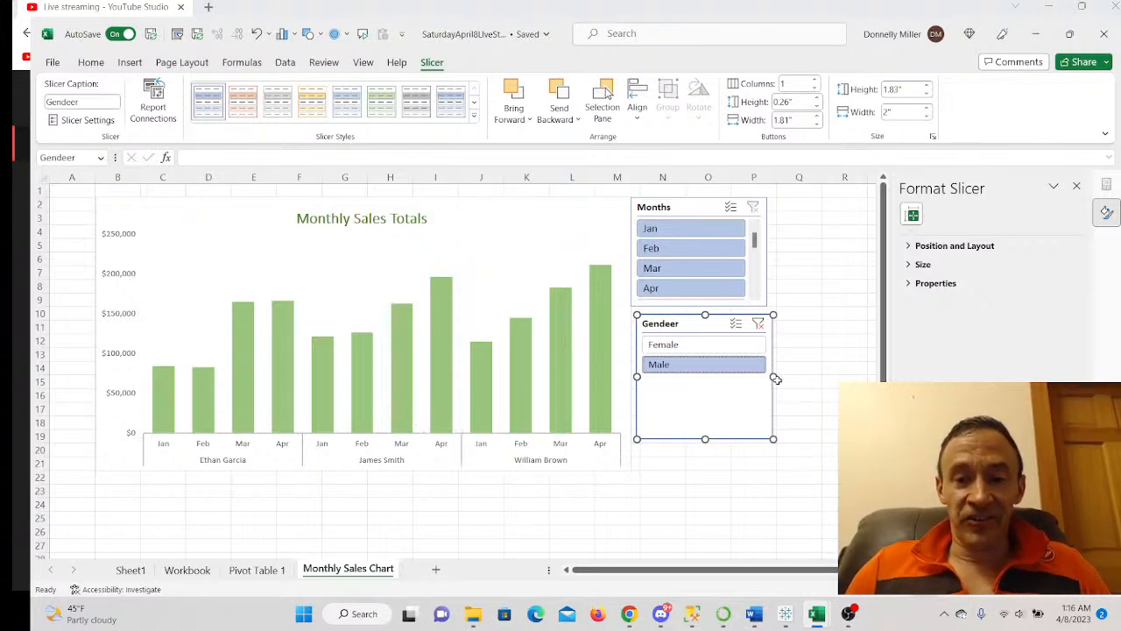
# - Resize the Gendeer slicer to 1.83" by 1.91", nudge it into place, and clear its filter
pyautogui.moveTo(774, 375); pyautogui.dragTo(762, 376)
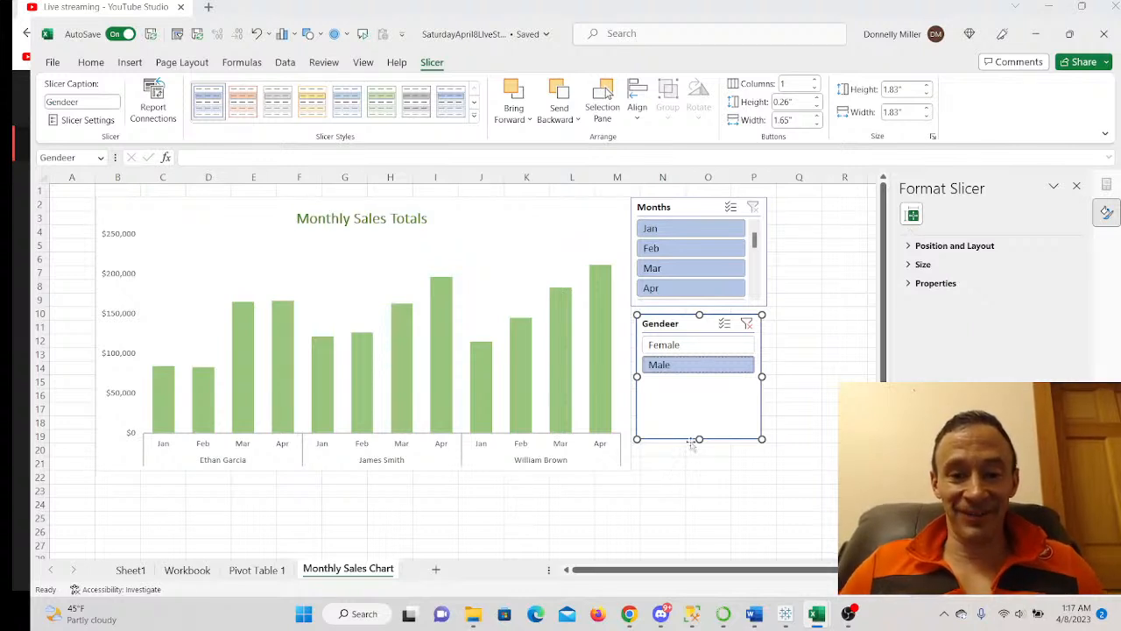
pyautogui.moveTo(699, 439); pyautogui.dragTo(699, 444)
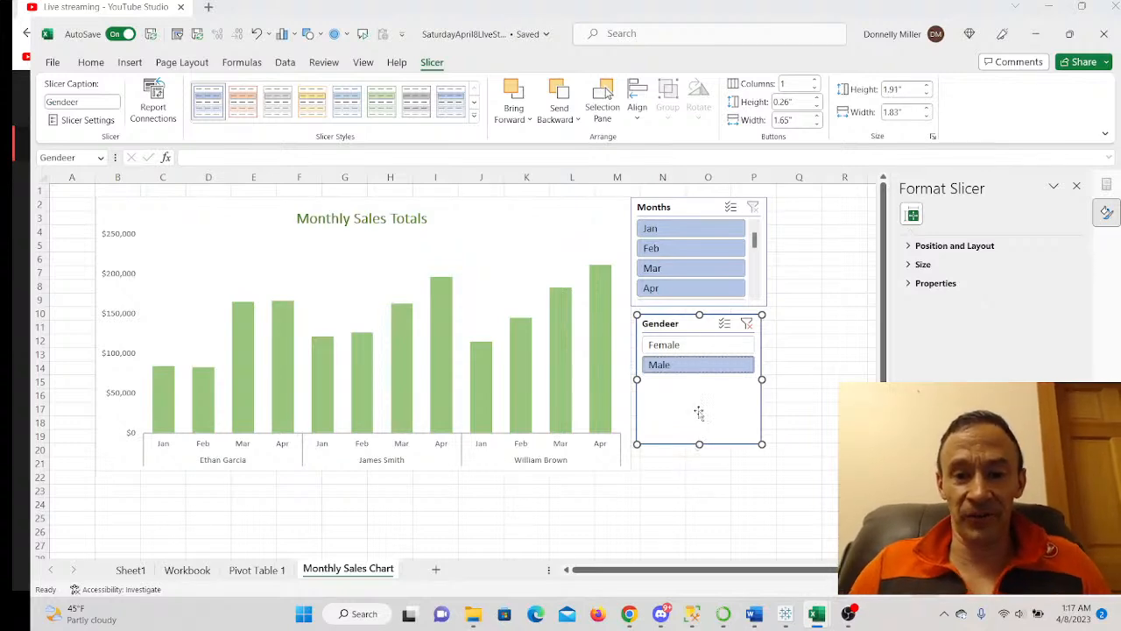
pyautogui.moveTo(704, 324); pyautogui.dragTo(701, 323)
pyautogui.click(742, 322)
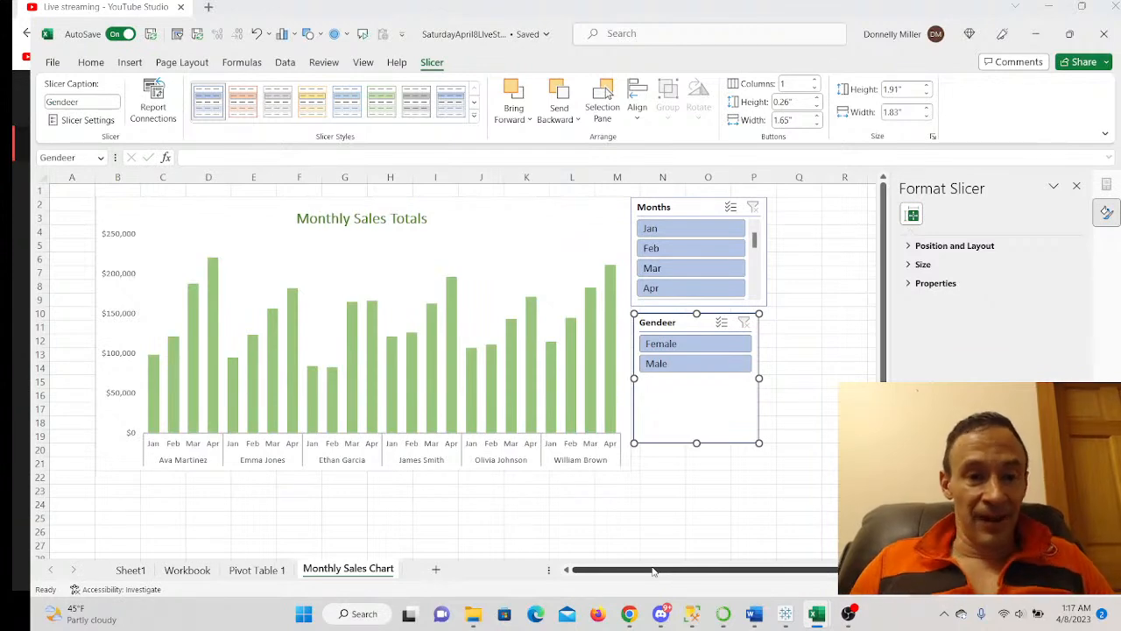
# - Set the vertical axis labels to size 10 and the chart's font colour to Automatic
pyautogui.click(131, 277)
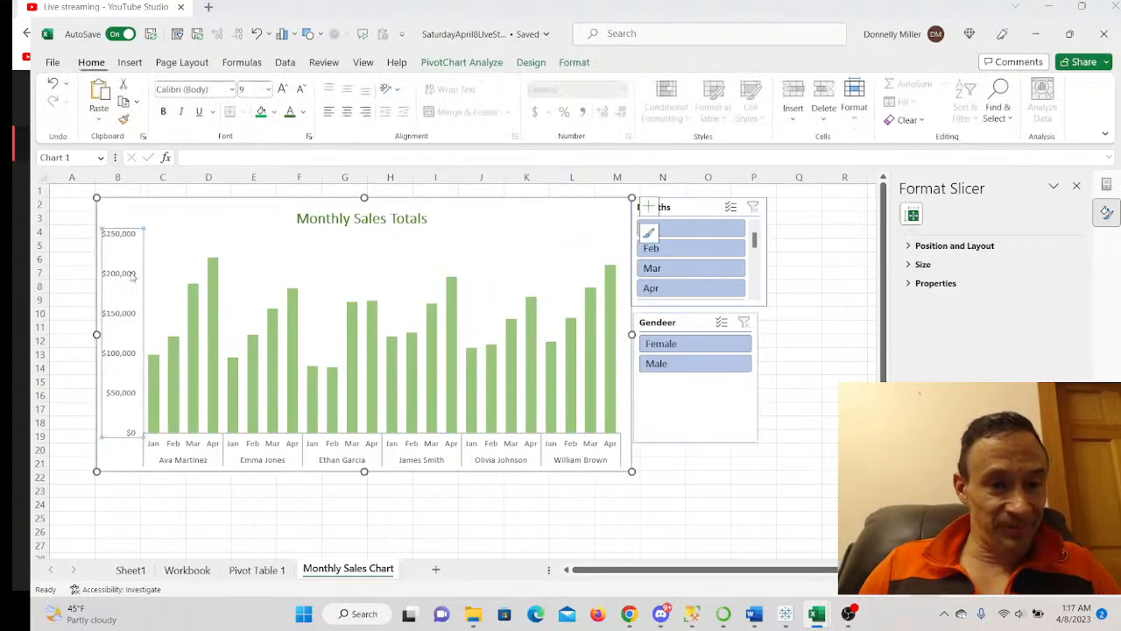
pyautogui.click(267, 89)
pyautogui.click(251, 147)
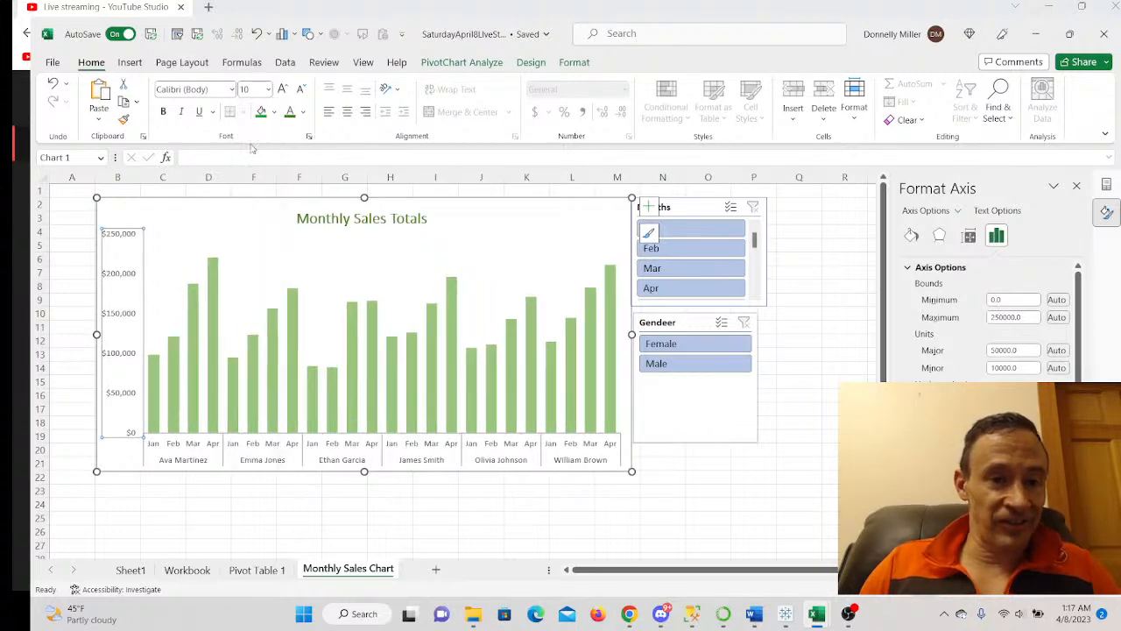
pyautogui.click(123, 265)
pyautogui.click(303, 112)
pyautogui.click(295, 138)
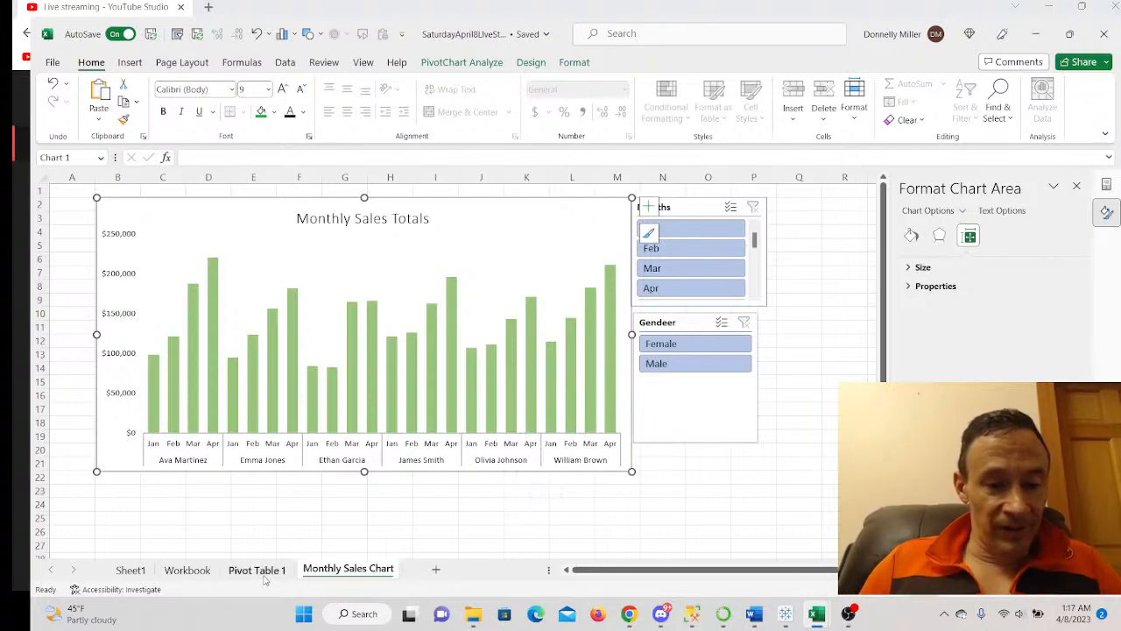
# - Add a sheet named 'Pivot Table 2' and move it before Monthly Sales Chart
pyautogui.click(436, 568)
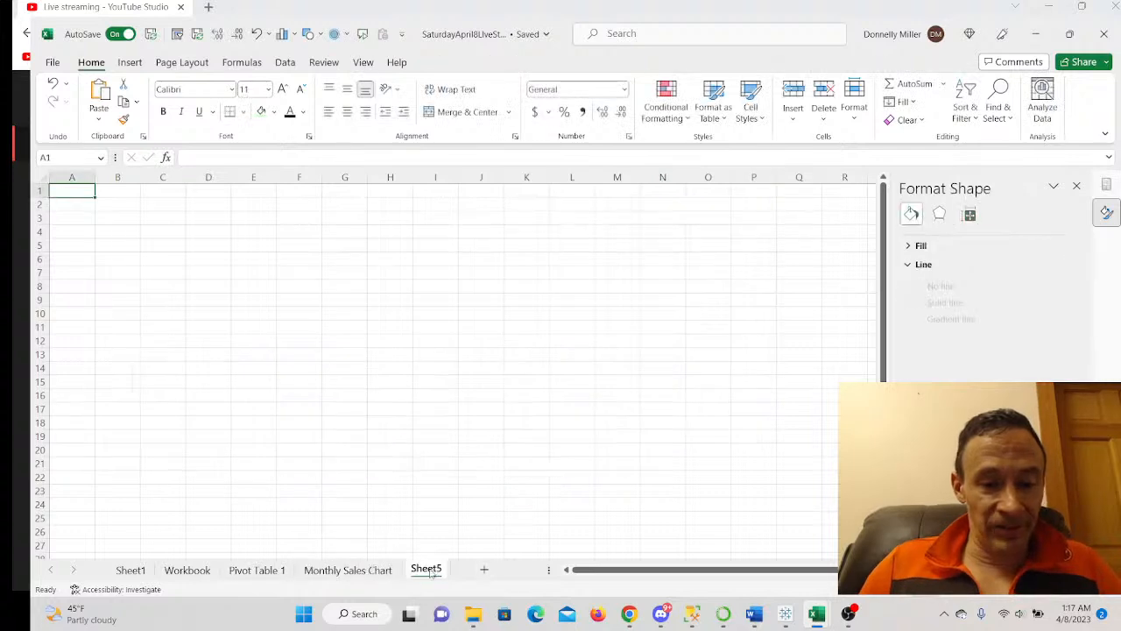
pyautogui.doubleClick(429, 569)
pyautogui.write('Piv')
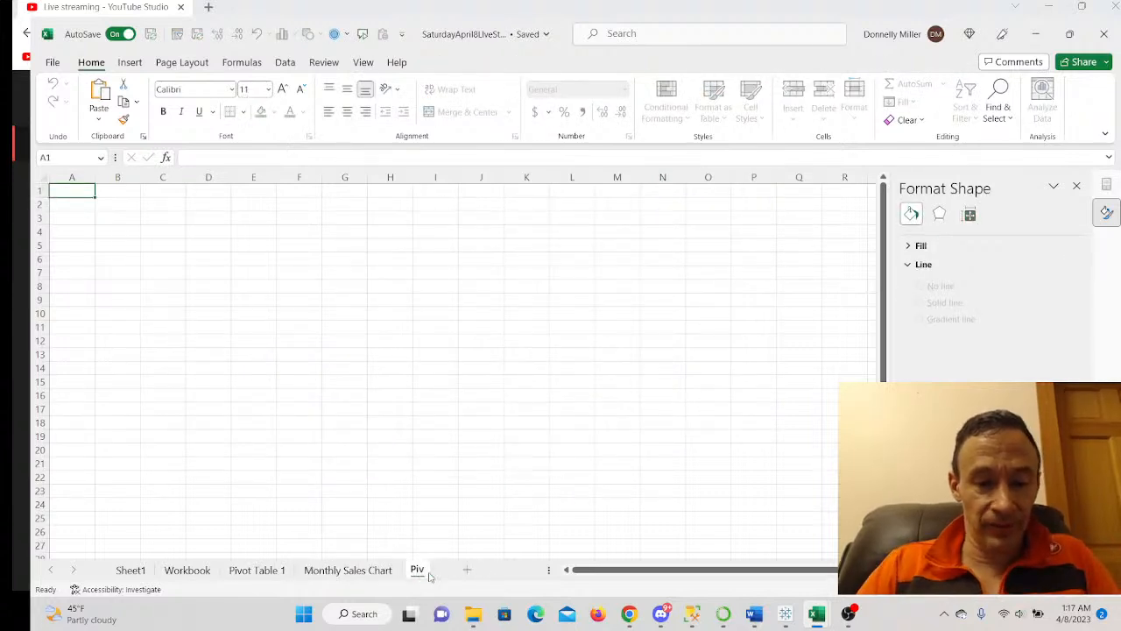
pyautogui.write('ot Table 2')
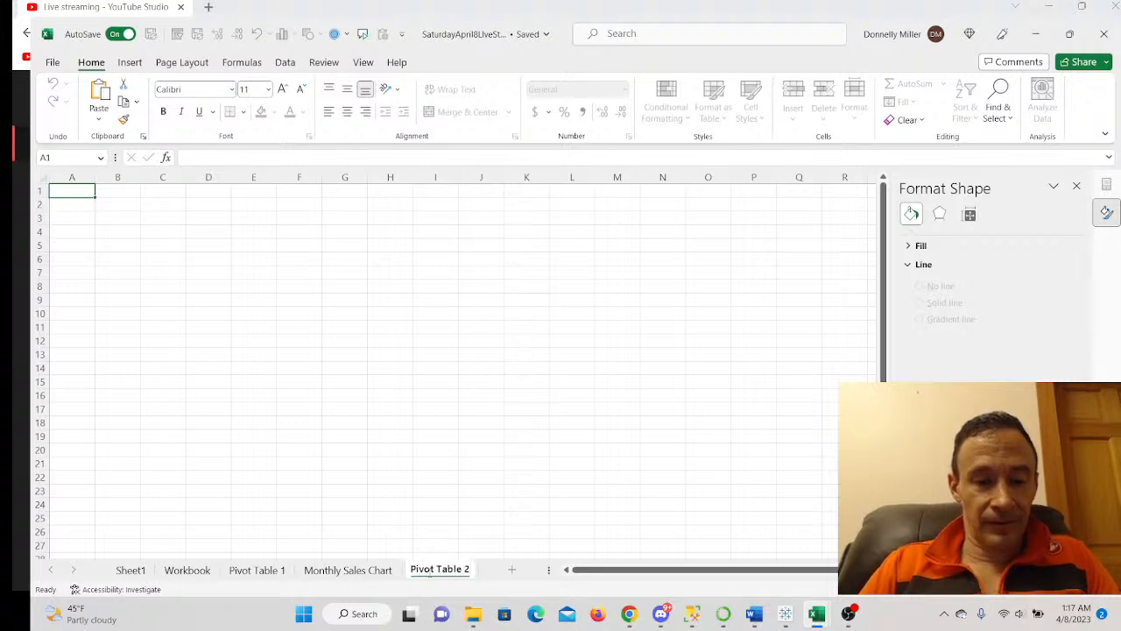
pyautogui.press('Return')
pyautogui.moveTo(366, 570); pyautogui.dragTo(300, 578)
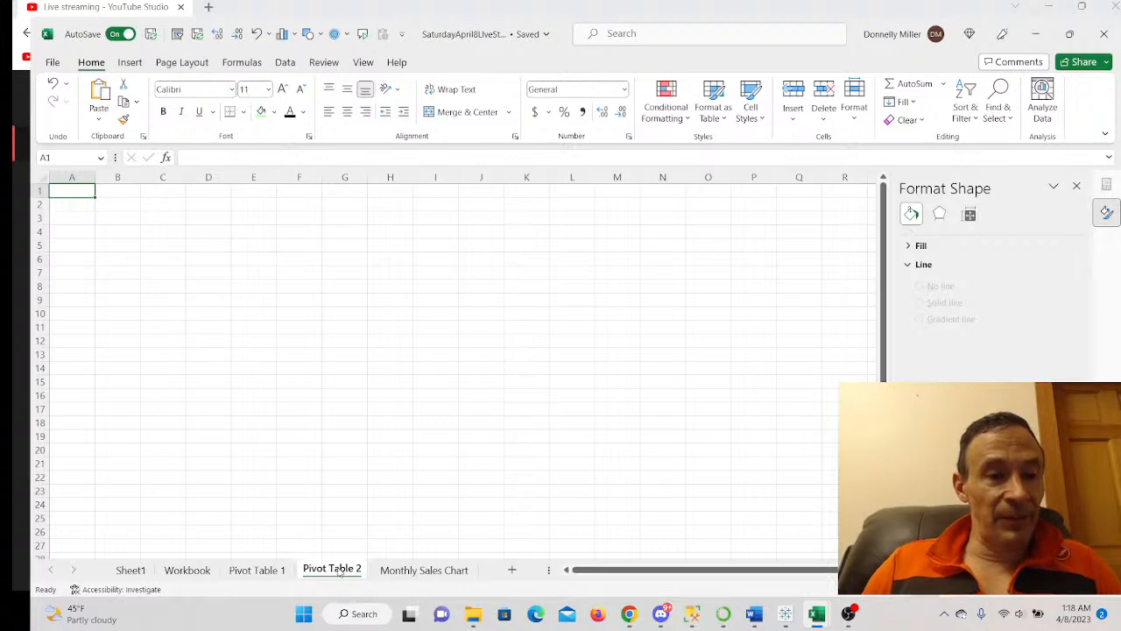
pyautogui.click(121, 205)
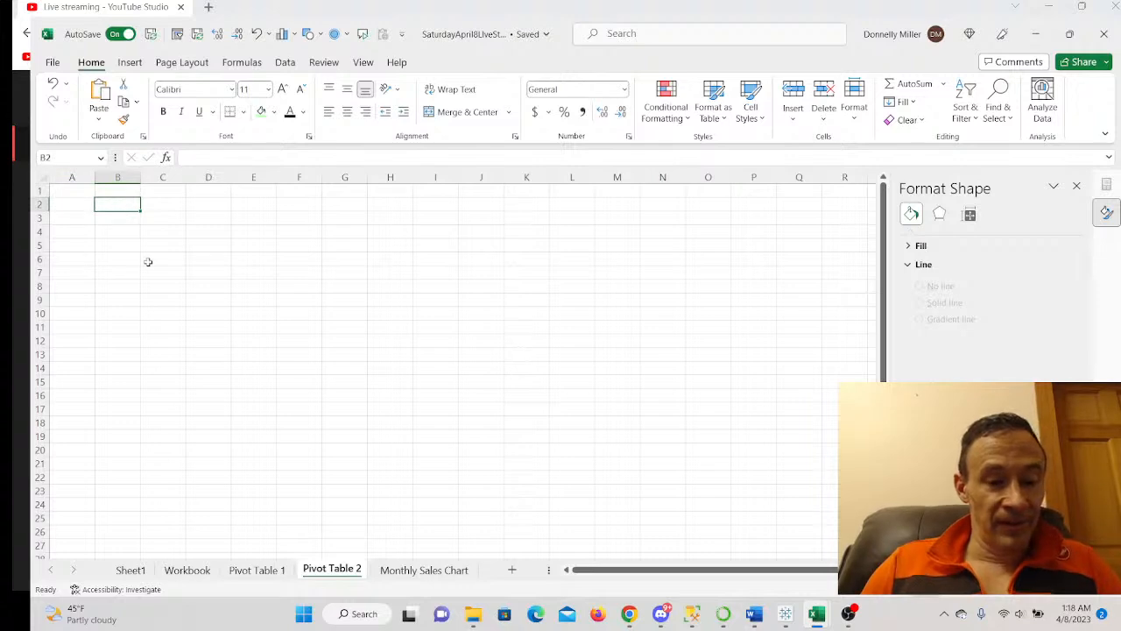
pyautogui.click(188, 570)
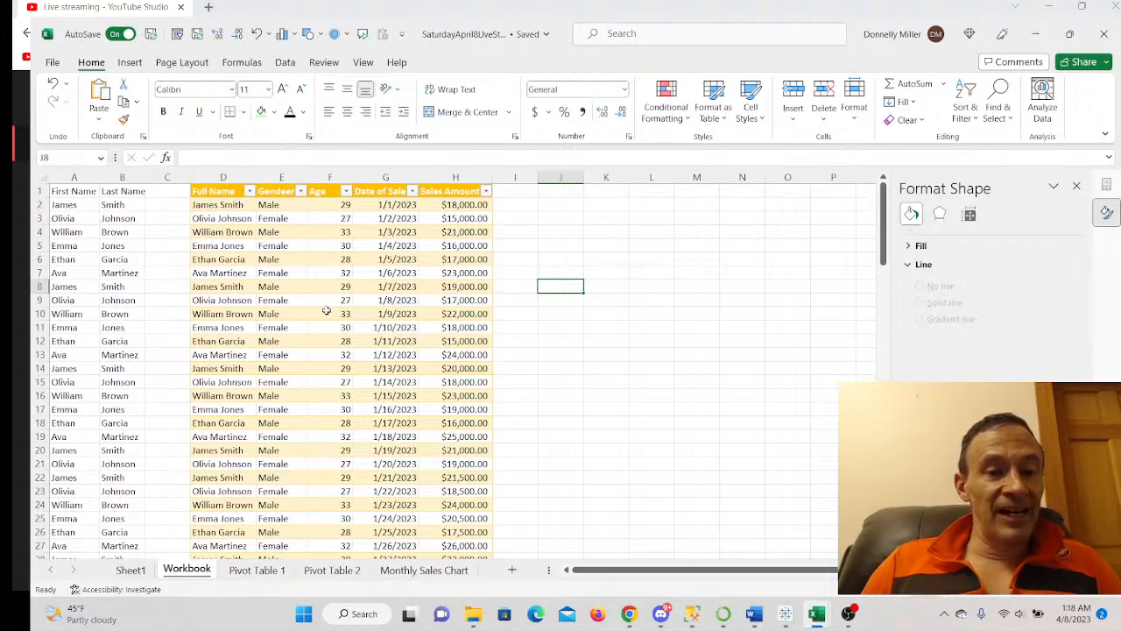
pyautogui.click(324, 341)
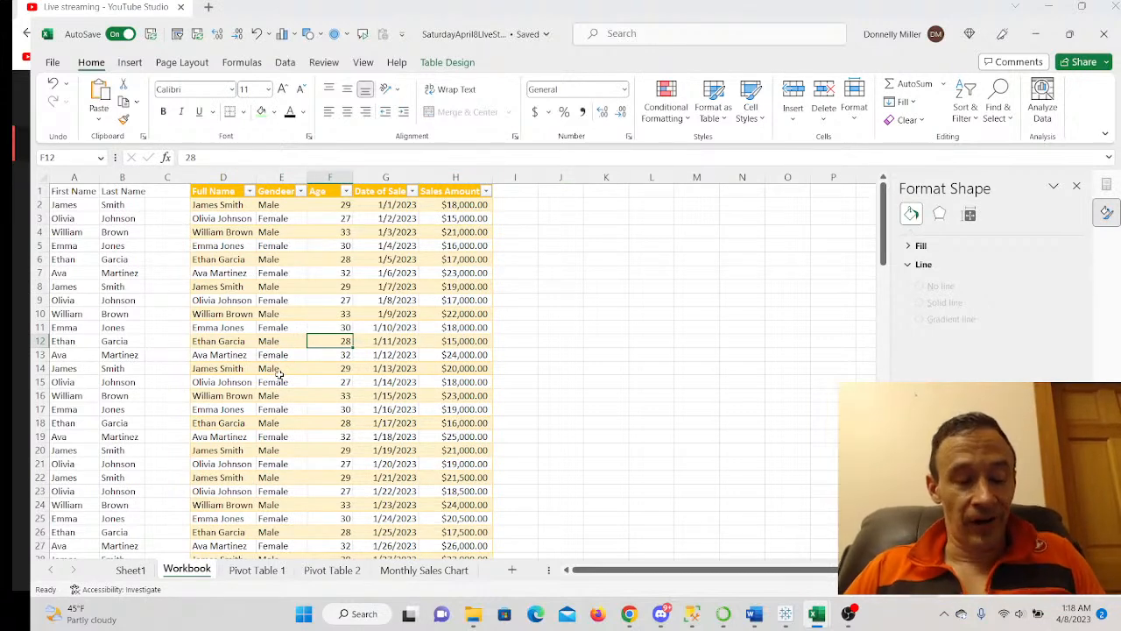
pyautogui.hotkey('alt', 'n')
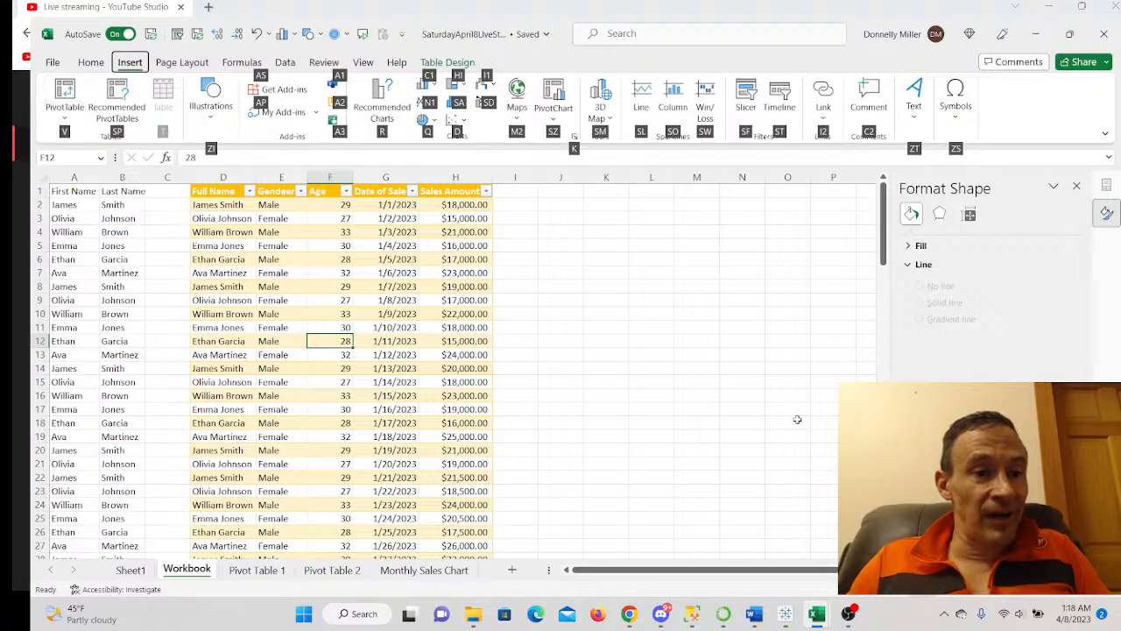
pyautogui.press('v')
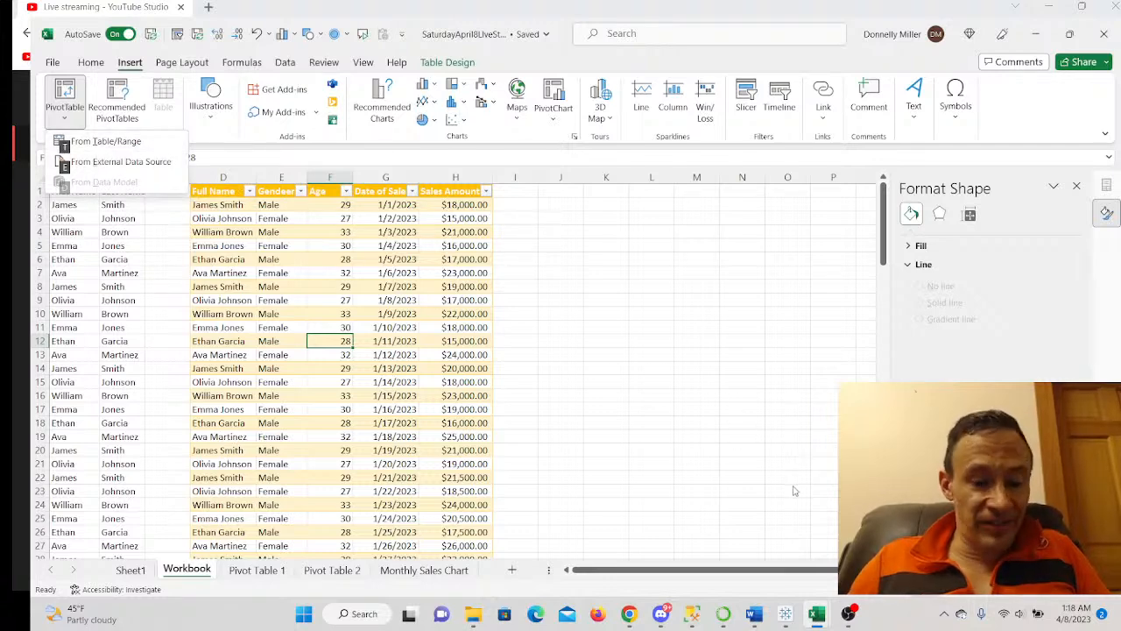
pyautogui.press('t')
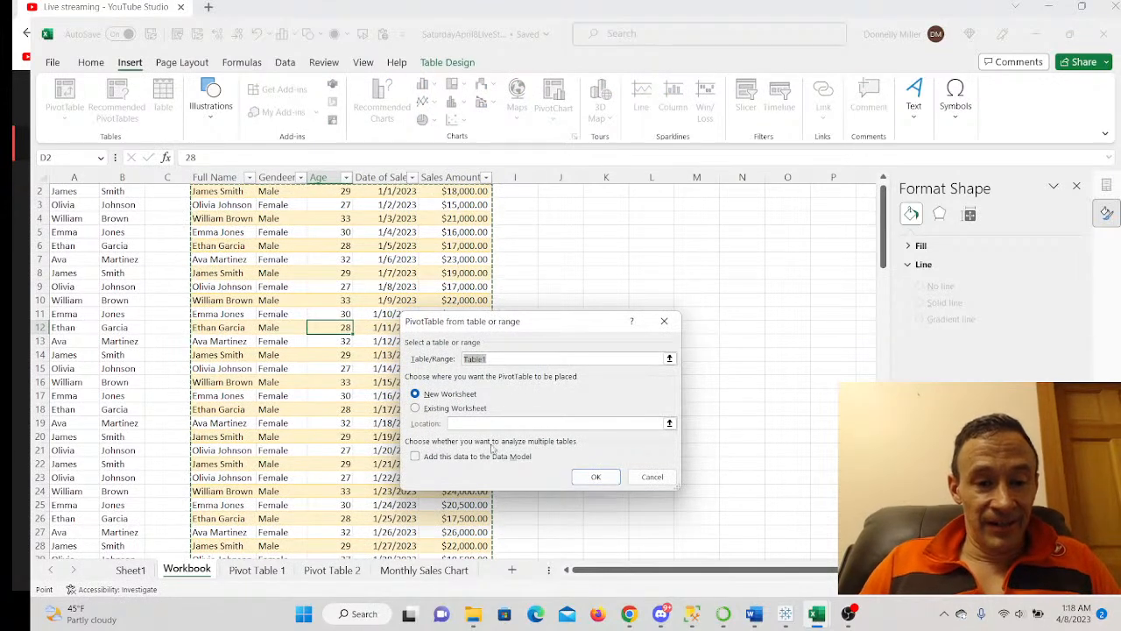
pyautogui.click(416, 409)
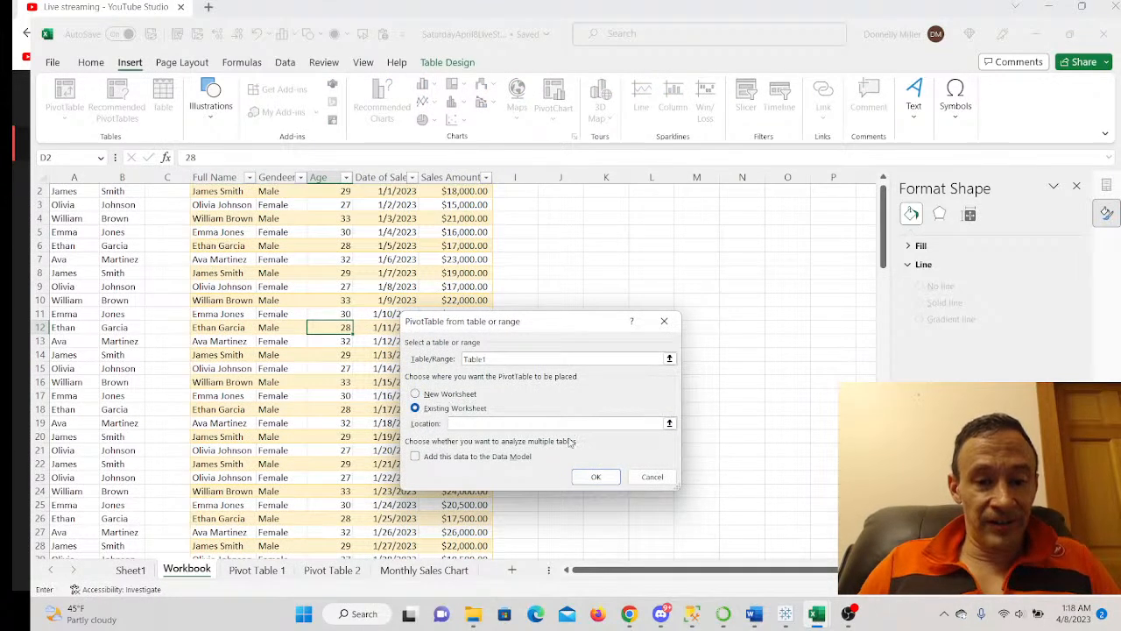
pyautogui.click(595, 477)
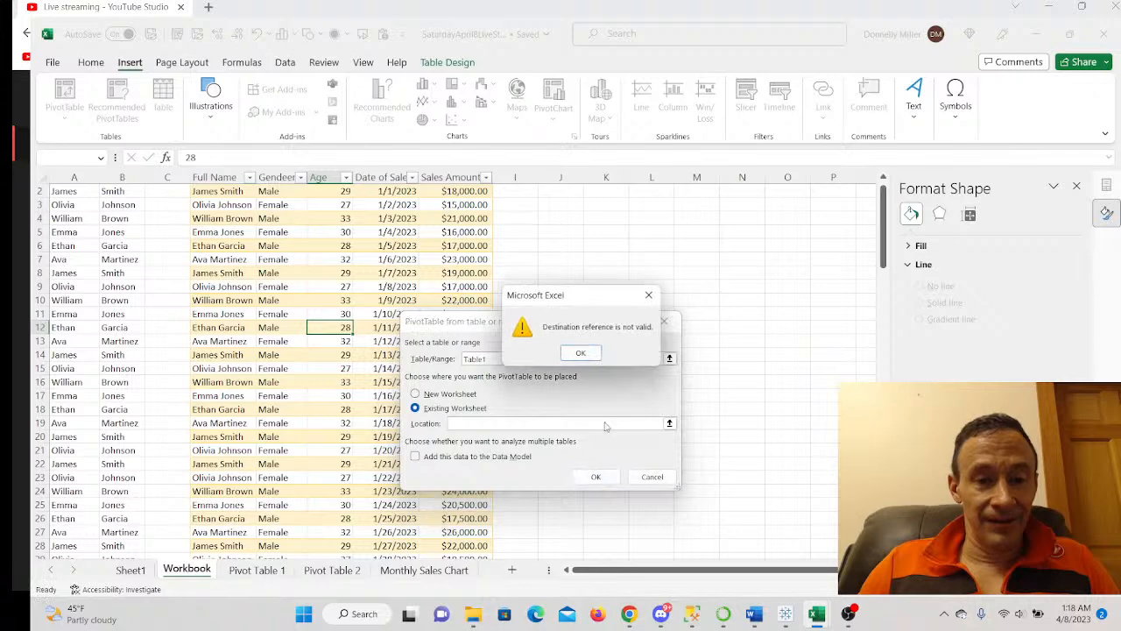
pyautogui.click(591, 357)
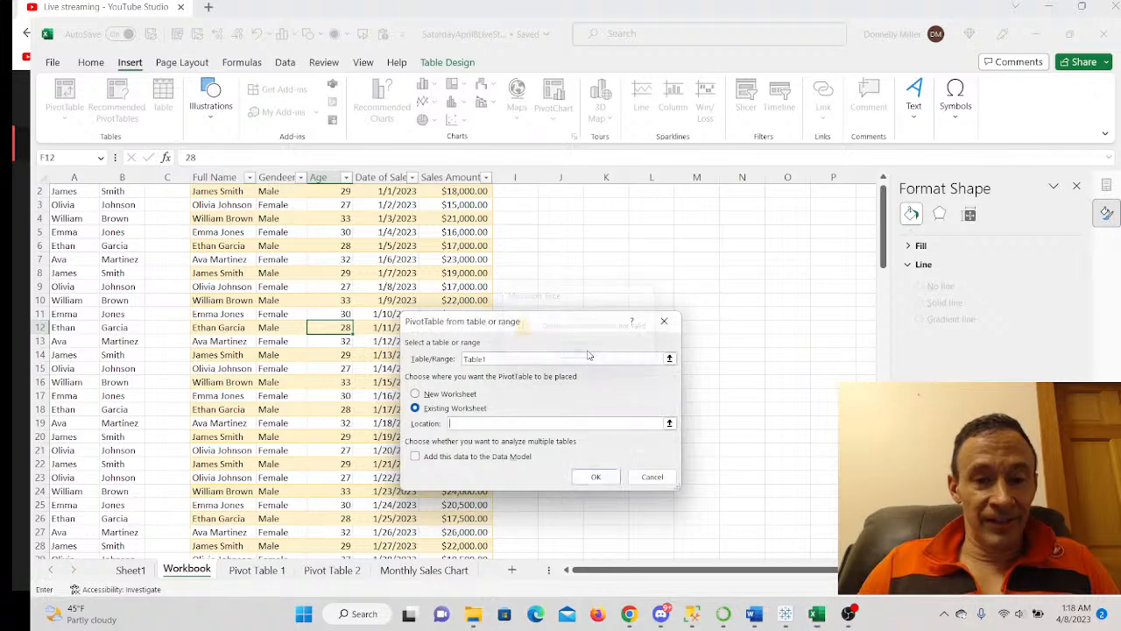
pyautogui.click(645, 471)
pyautogui.click(332, 570)
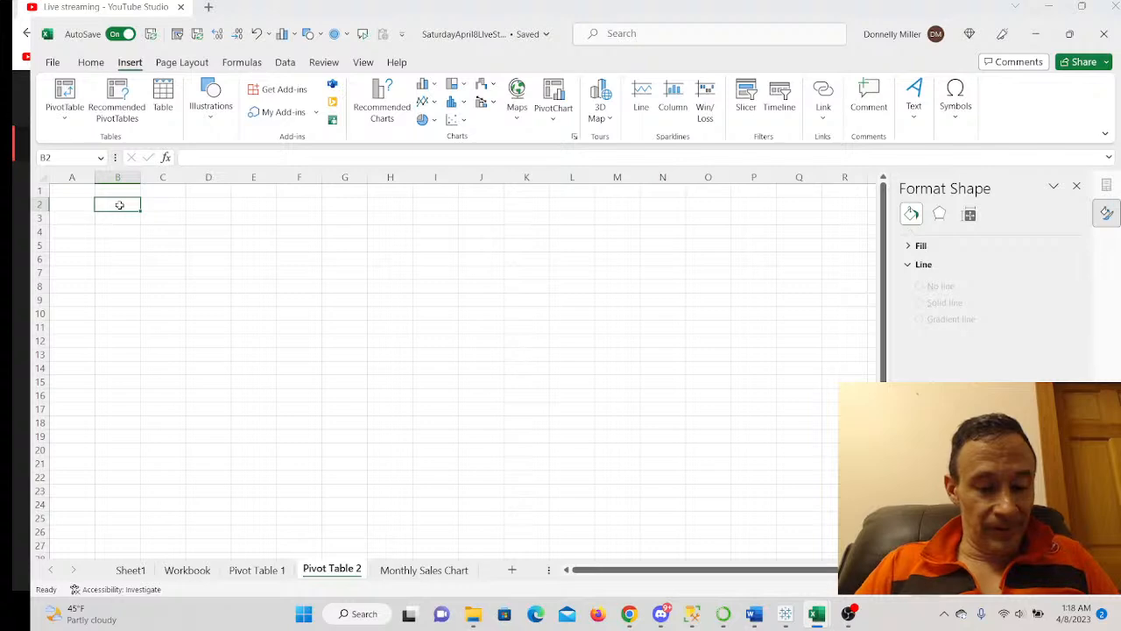
# - Create an empty pivot table at B2 from the Workbook sheet's full Table1 data using Alt+N+V+T
pyautogui.press('alt')
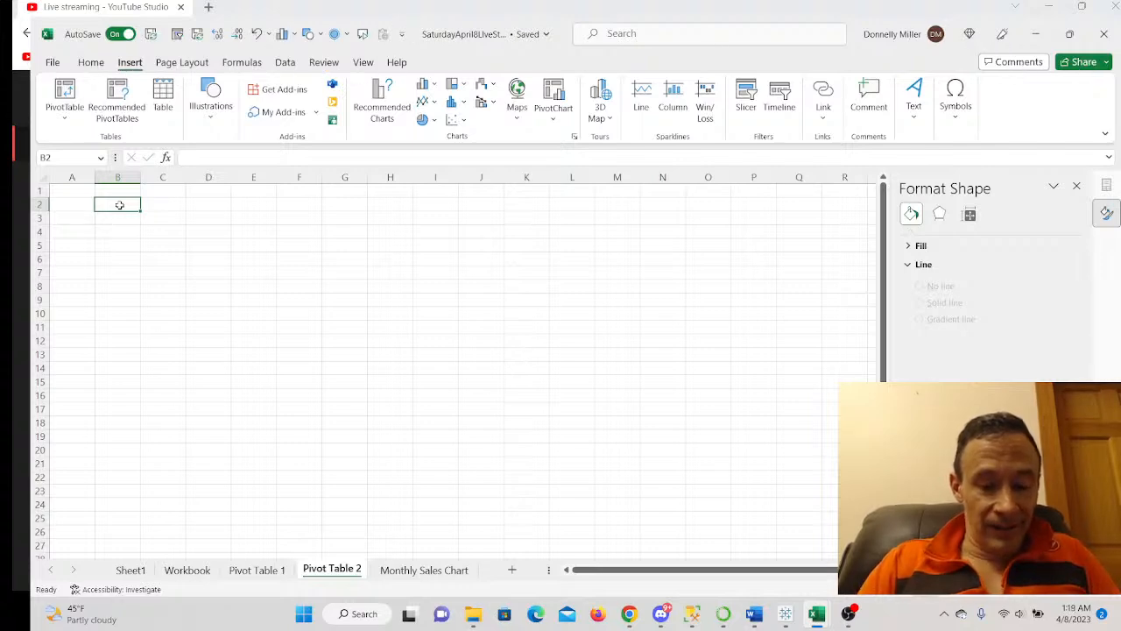
pyautogui.press('n')
pyautogui.press('v')
pyautogui.press('t')
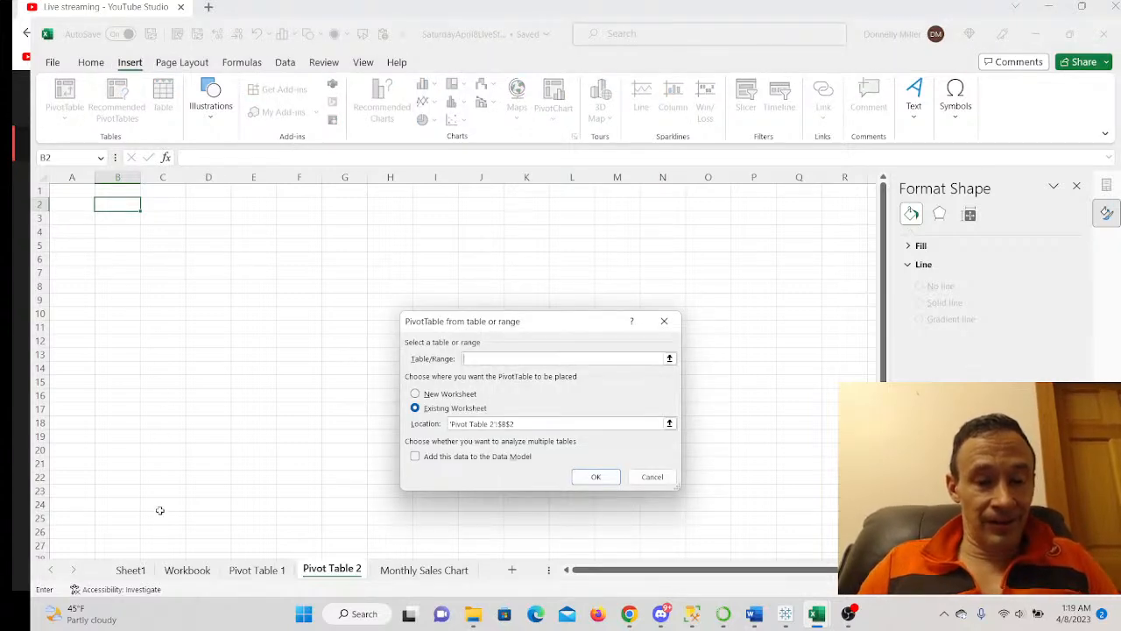
pyautogui.click(189, 568)
pyautogui.click(319, 330)
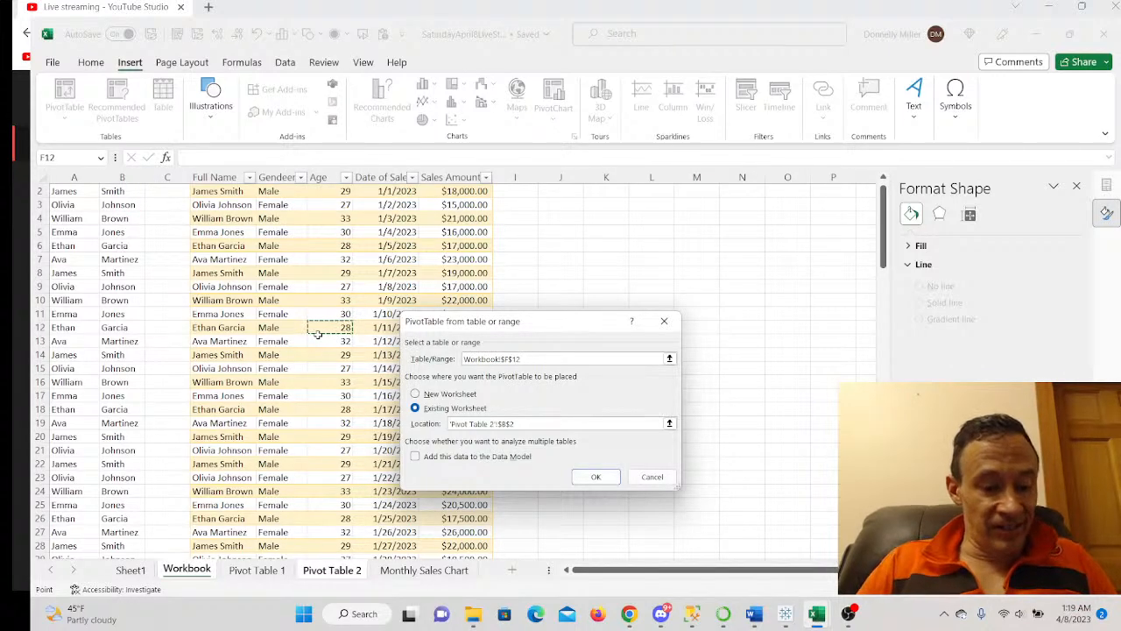
pyautogui.hotkey('ctrl', 'a')
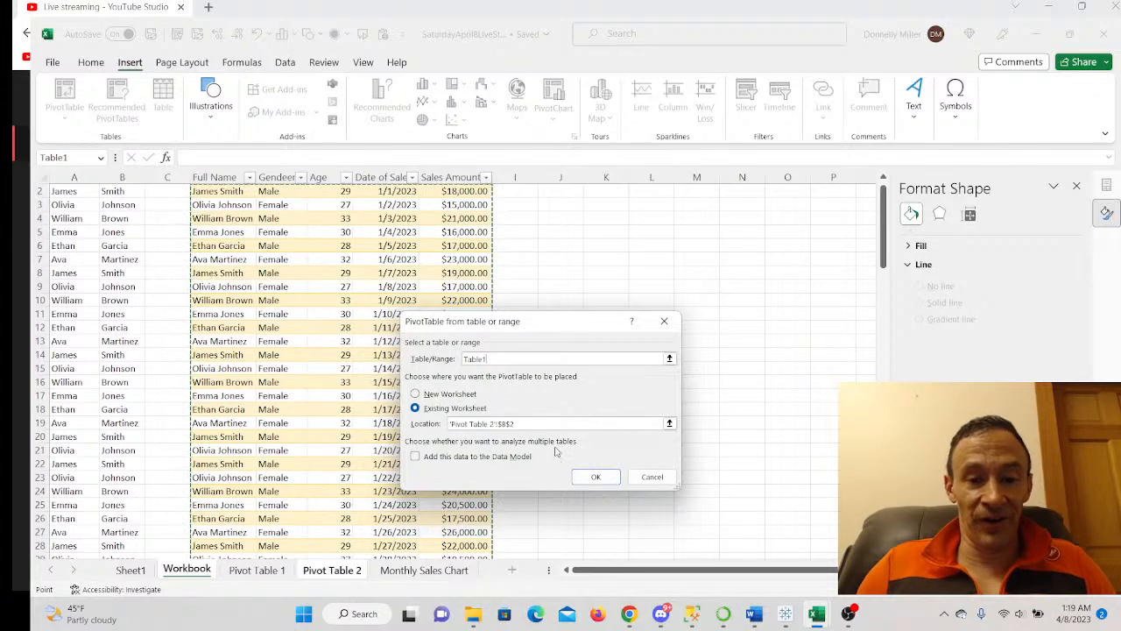
pyautogui.click(589, 476)
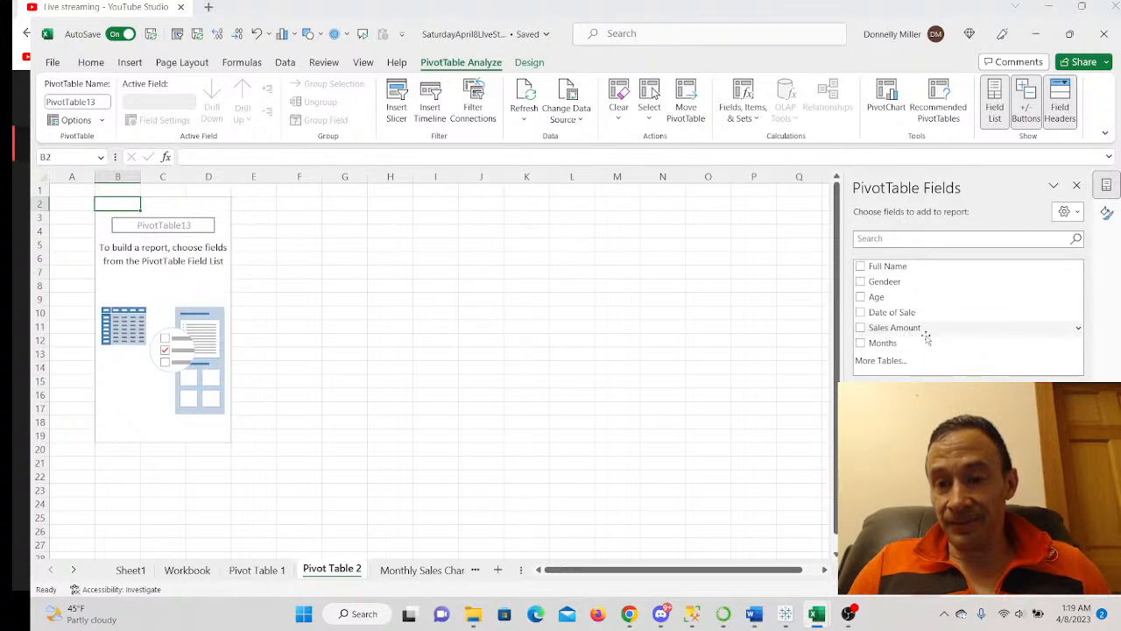
# - Add Date of Sale to rows, remove its column, and add Sales Amount as summed values
pyautogui.click(887, 320)
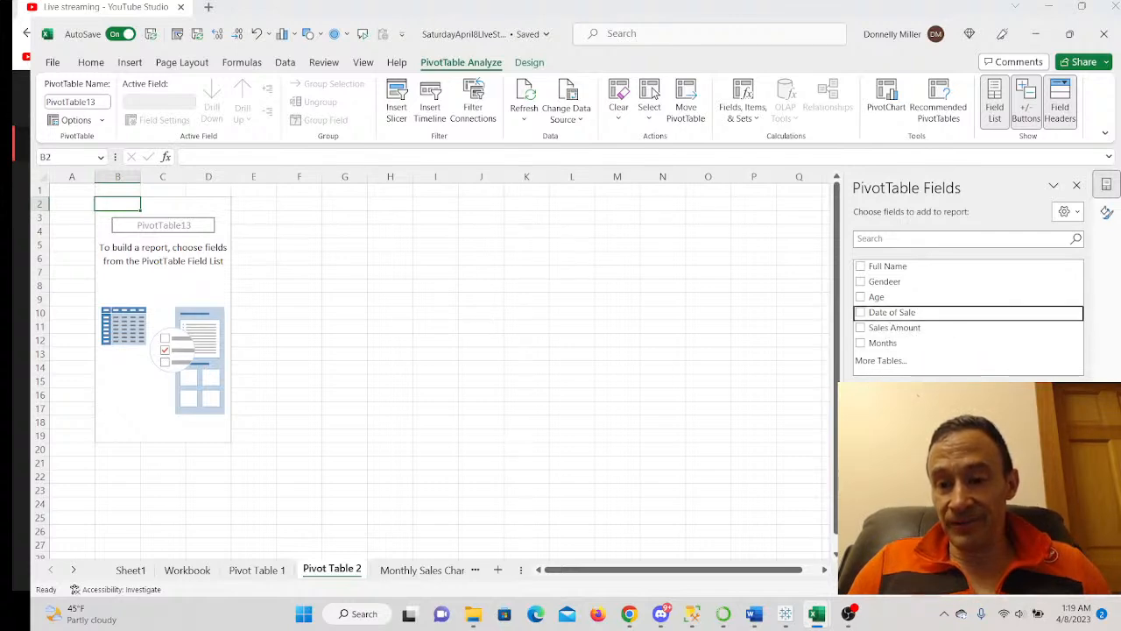
pyautogui.moveTo(887, 314); pyautogui.dragTo(907, 512)
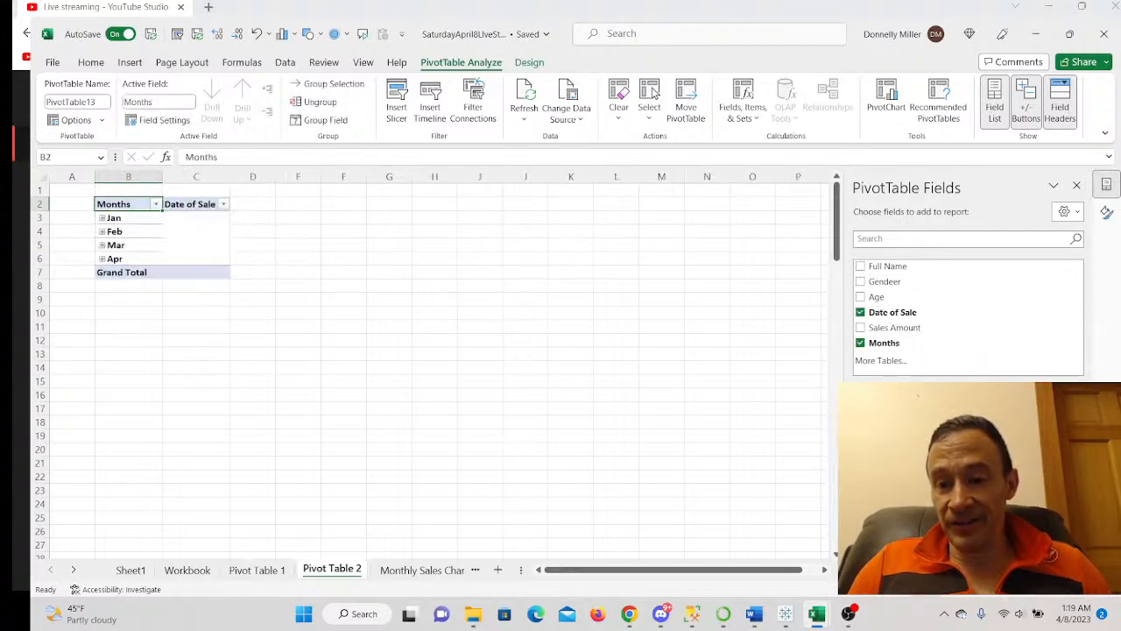
pyautogui.rightClick(194, 207)
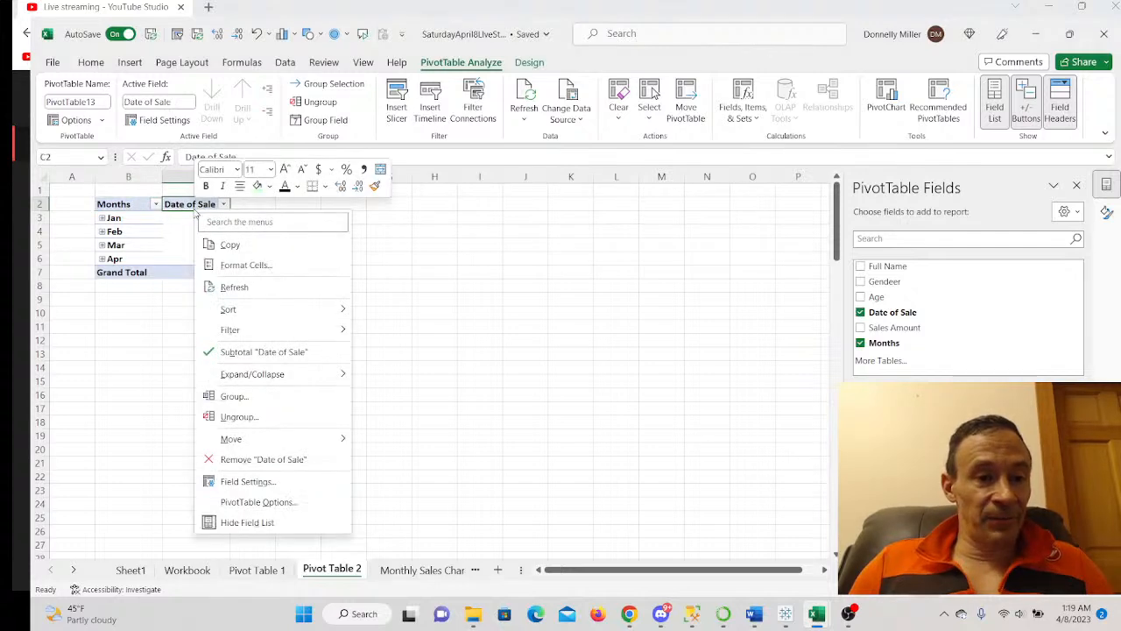
pyautogui.click(259, 462)
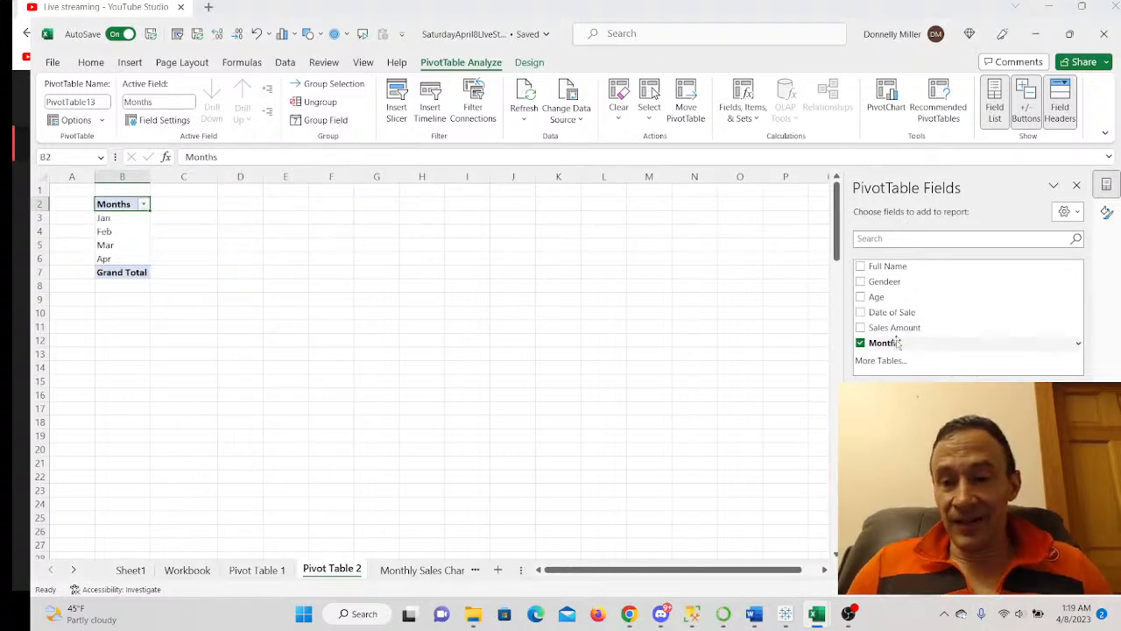
pyautogui.moveTo(884, 331); pyautogui.dragTo(1008, 525)
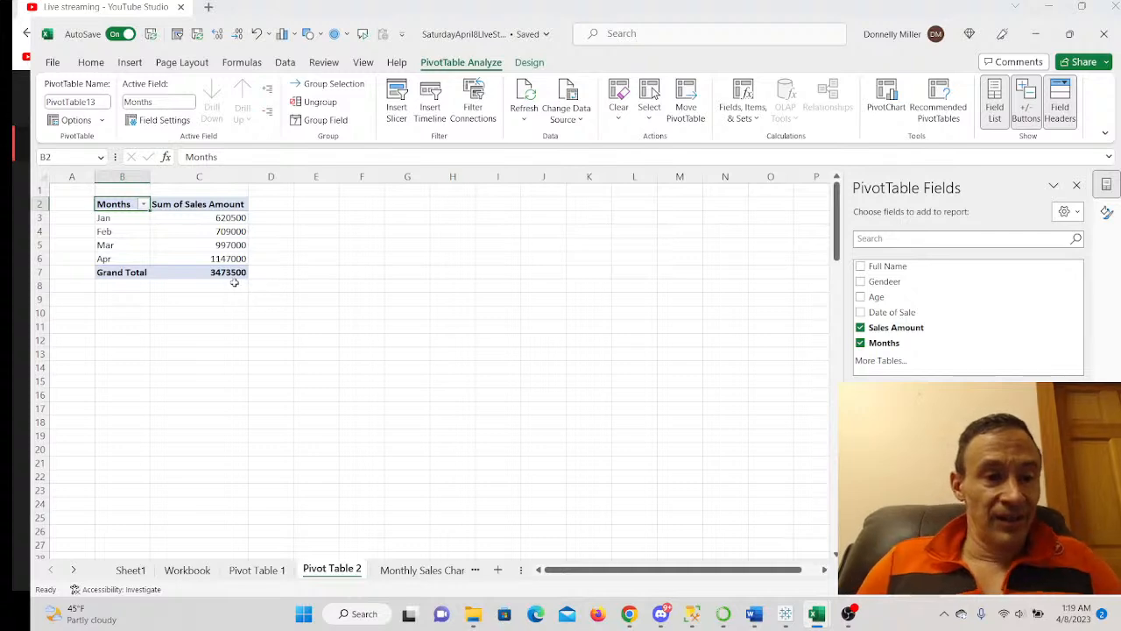
# - Format Sum of Sales Amount as Currency with 0 decimal places
pyautogui.rightClick(221, 208)
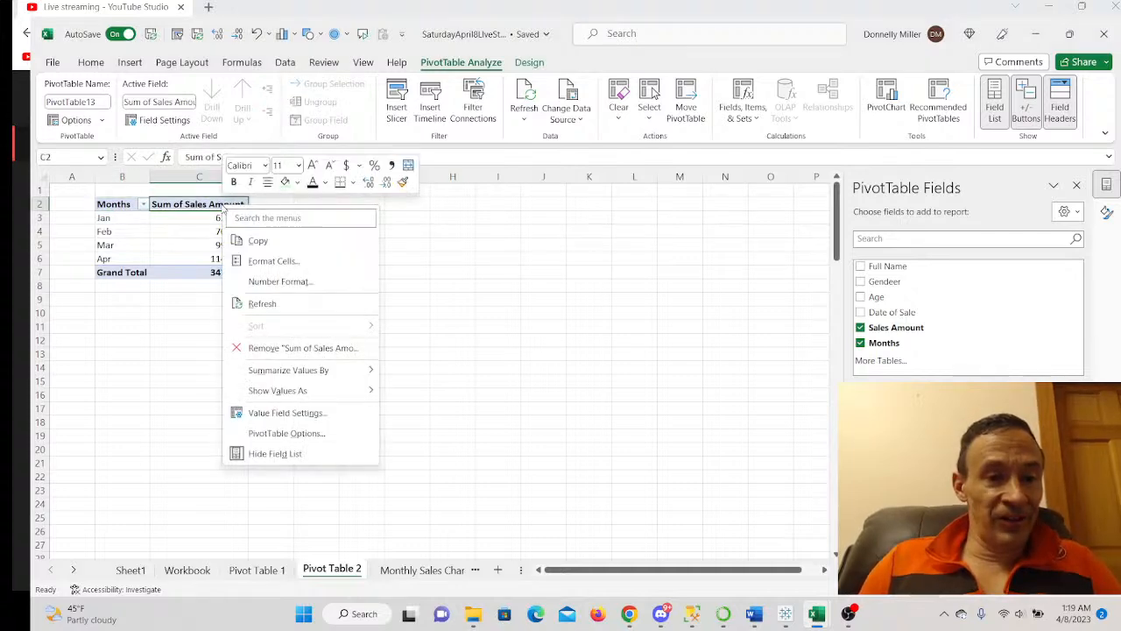
pyautogui.click(282, 279)
pyautogui.click(140, 178)
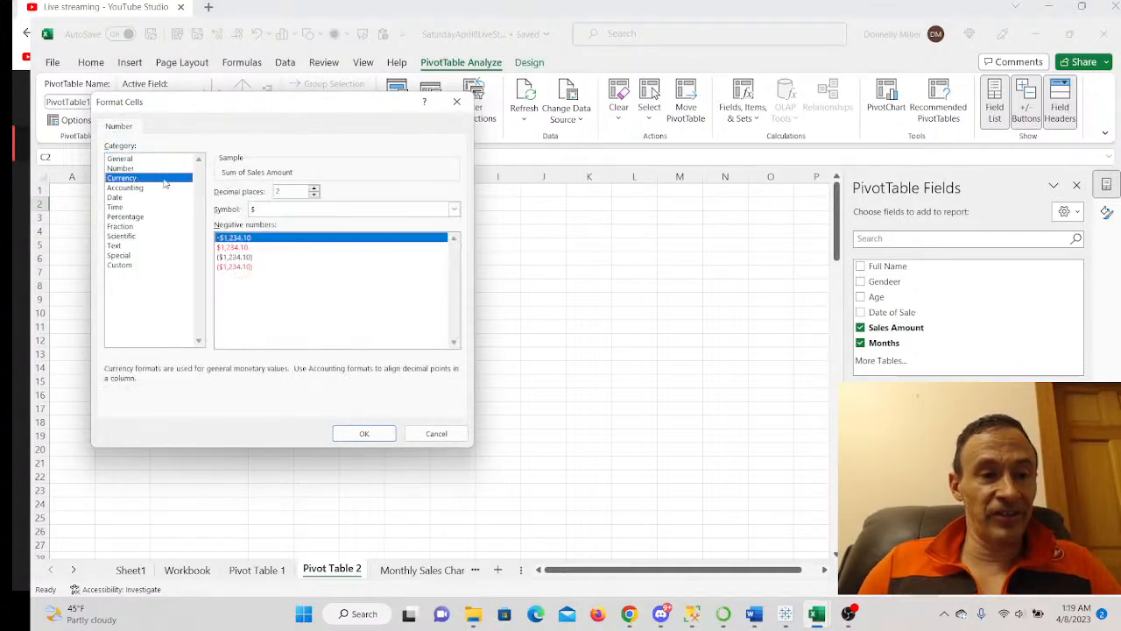
pyautogui.click(314, 194)
pyautogui.click(313, 194)
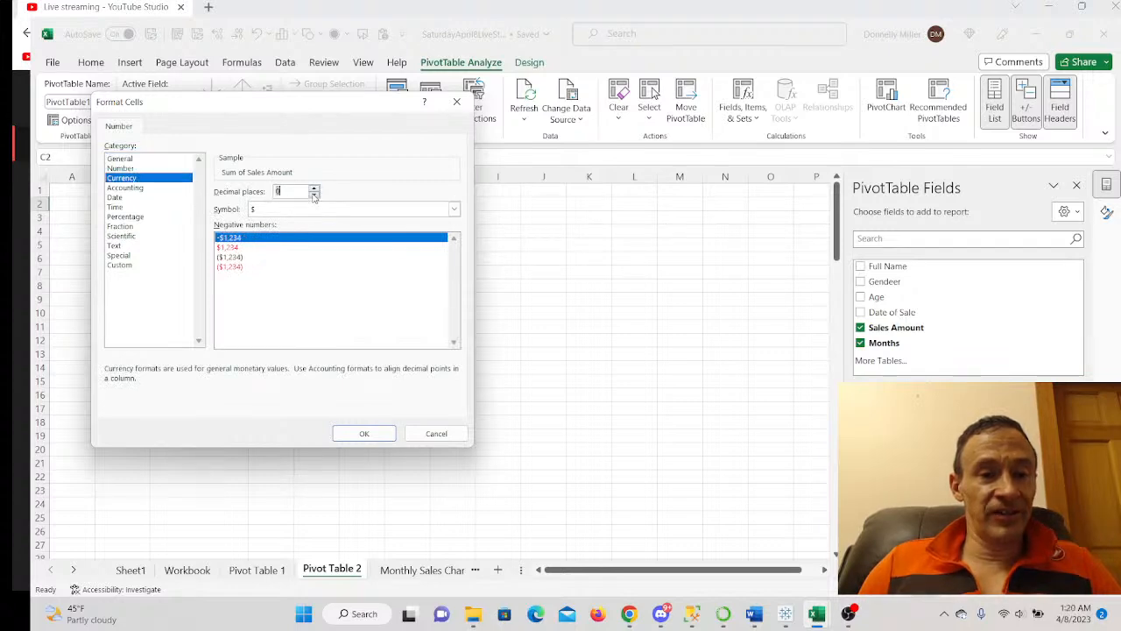
pyautogui.click(365, 434)
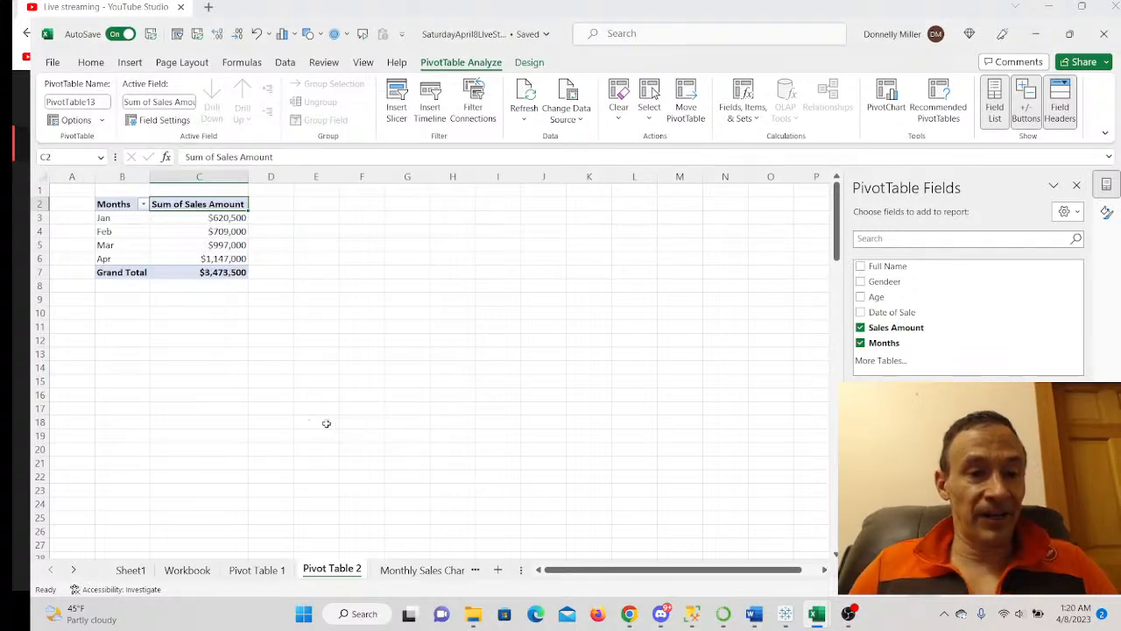
# - Remove the Grand Total row from the pivot table
pyautogui.rightClick(106, 274)
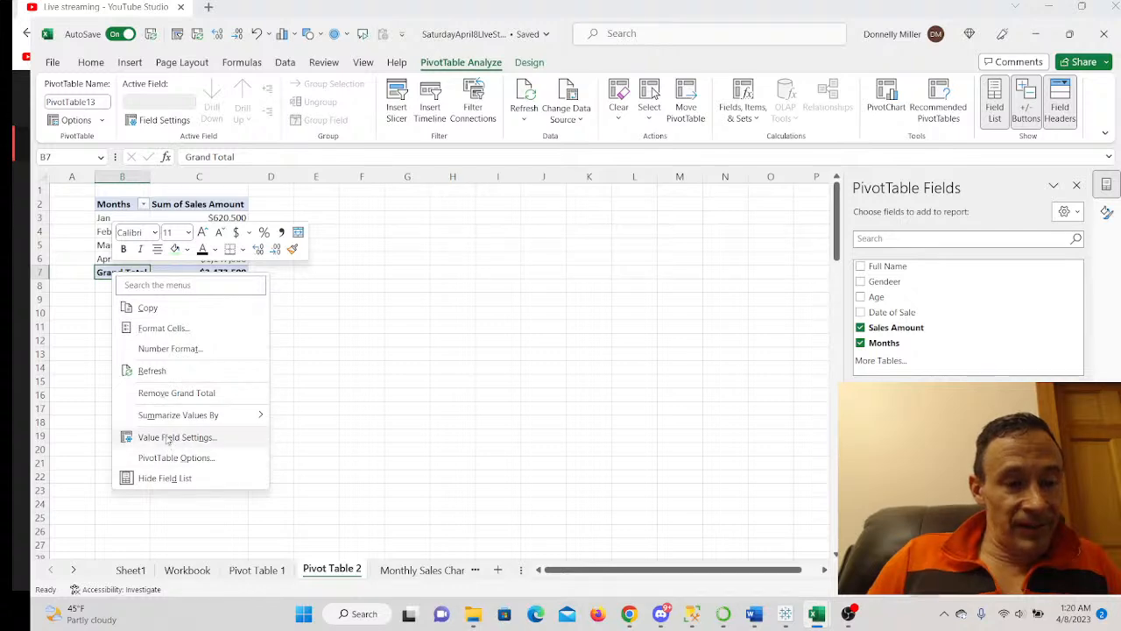
pyautogui.click(171, 393)
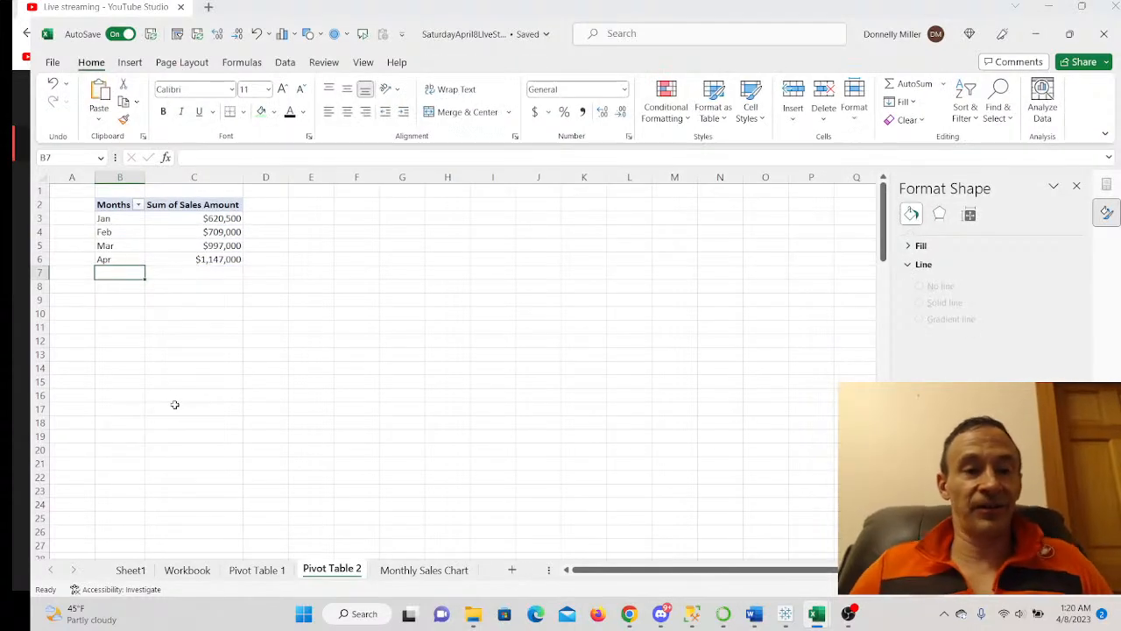
pyautogui.click(204, 231)
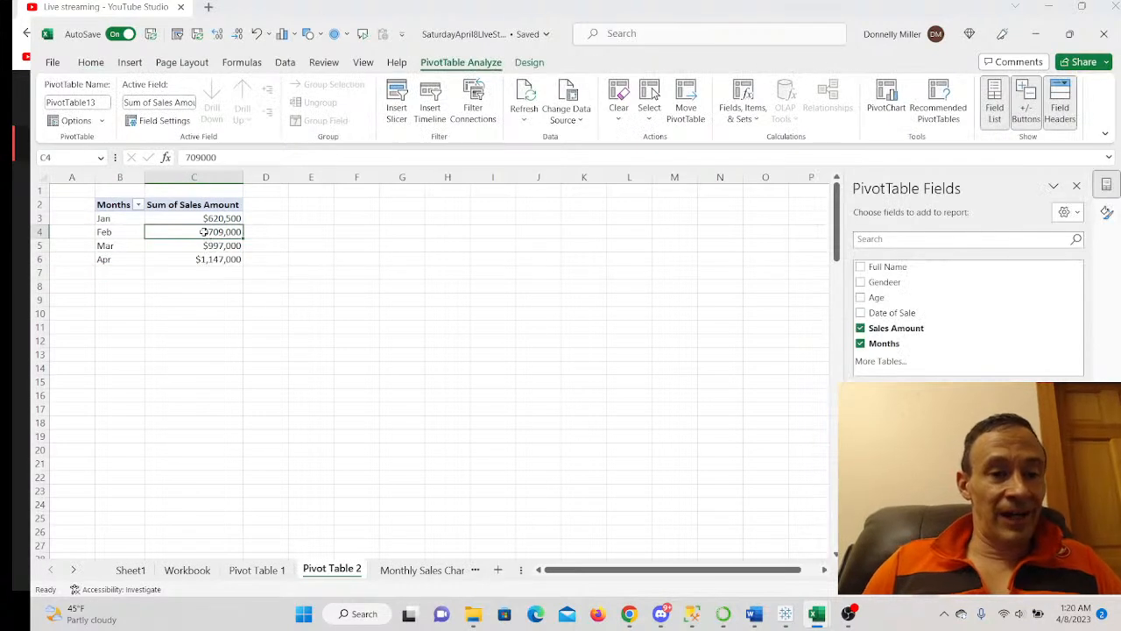
# - Insert a 2-D line PivotChart of the Jan–Apr sales totals and copy it
pyautogui.click(130, 63)
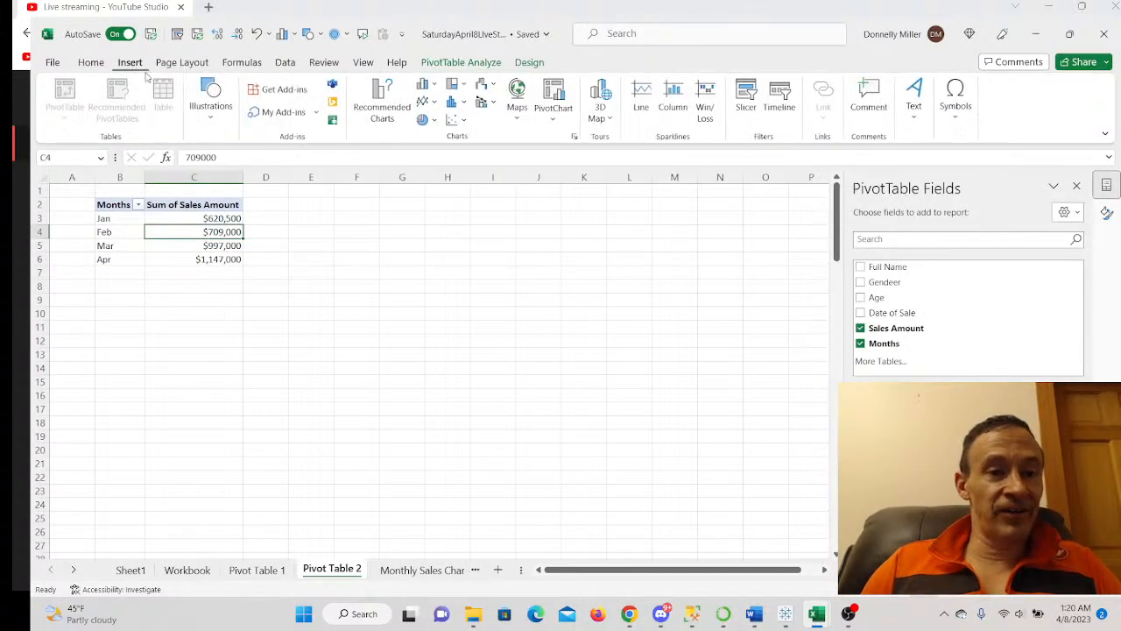
pyautogui.click(426, 102)
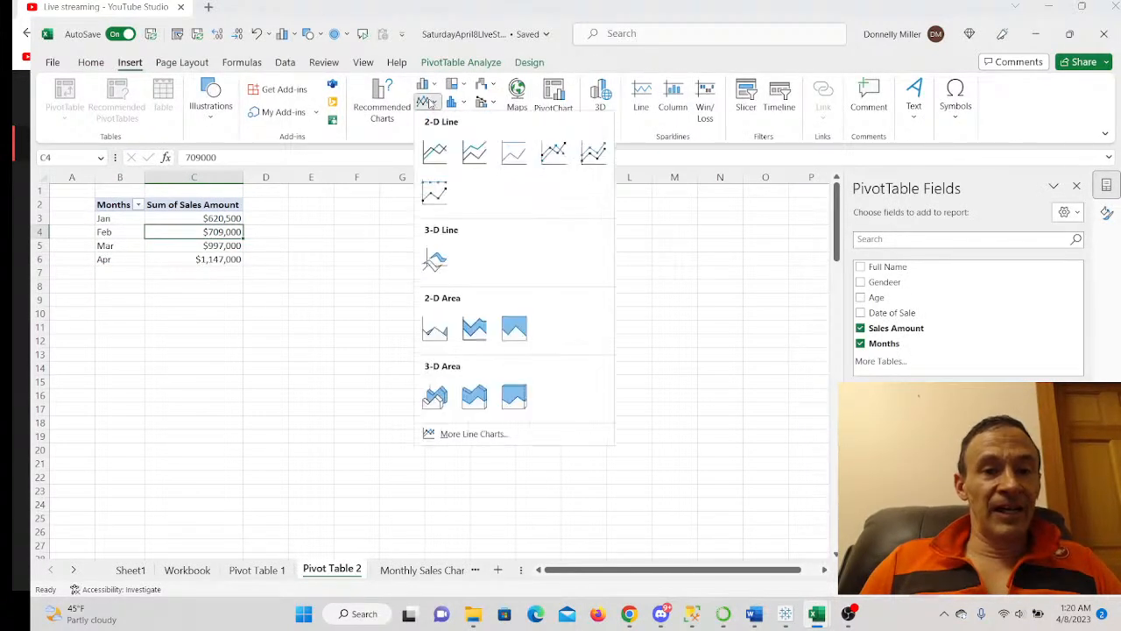
pyautogui.click(435, 153)
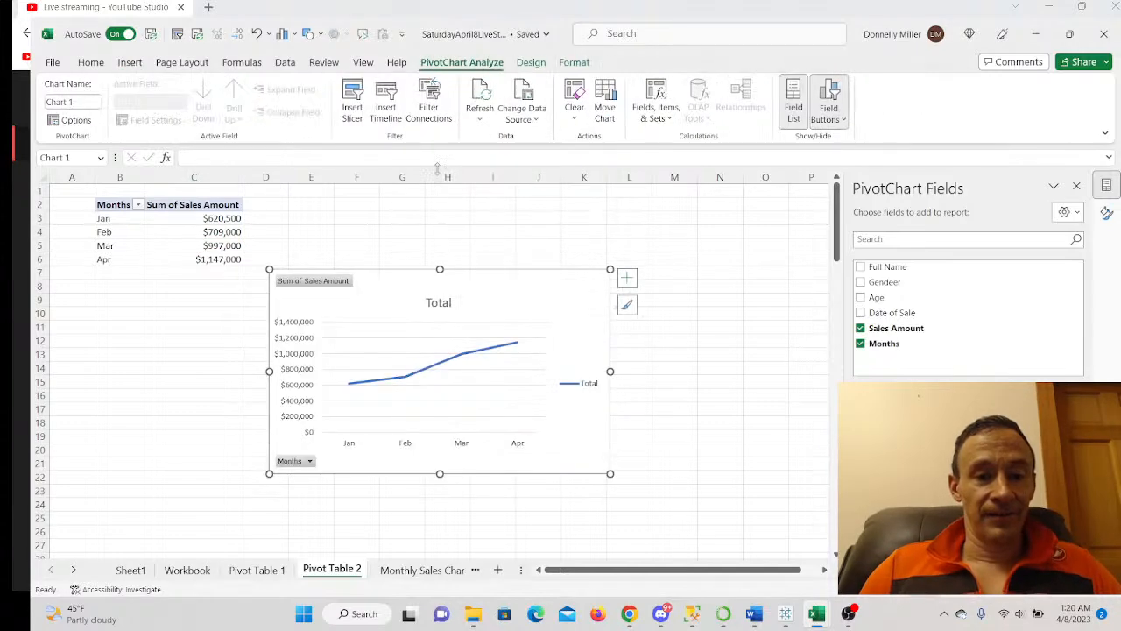
pyautogui.rightClick(389, 290)
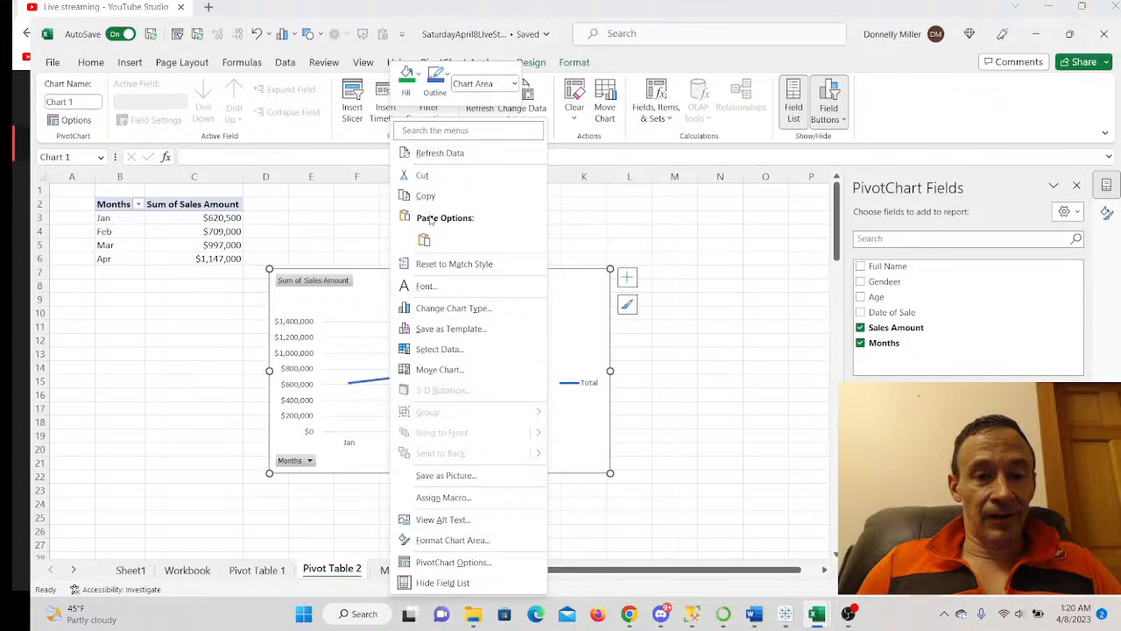
pyautogui.click(429, 202)
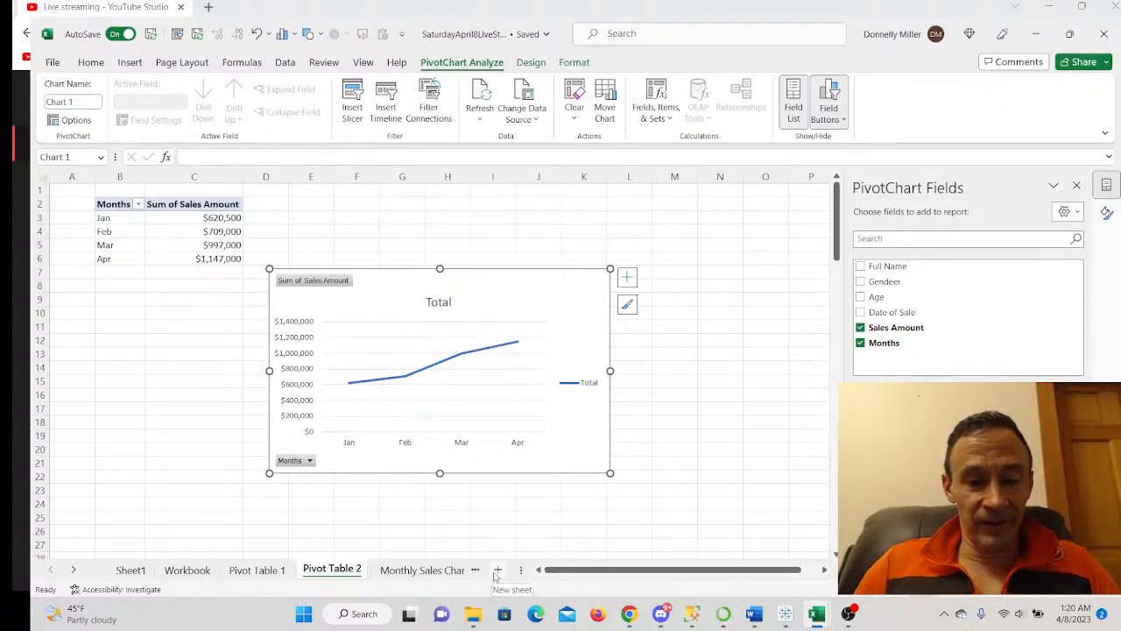
# - Add a new sheet named 'Sales Trends'
pyautogui.click(497, 570)
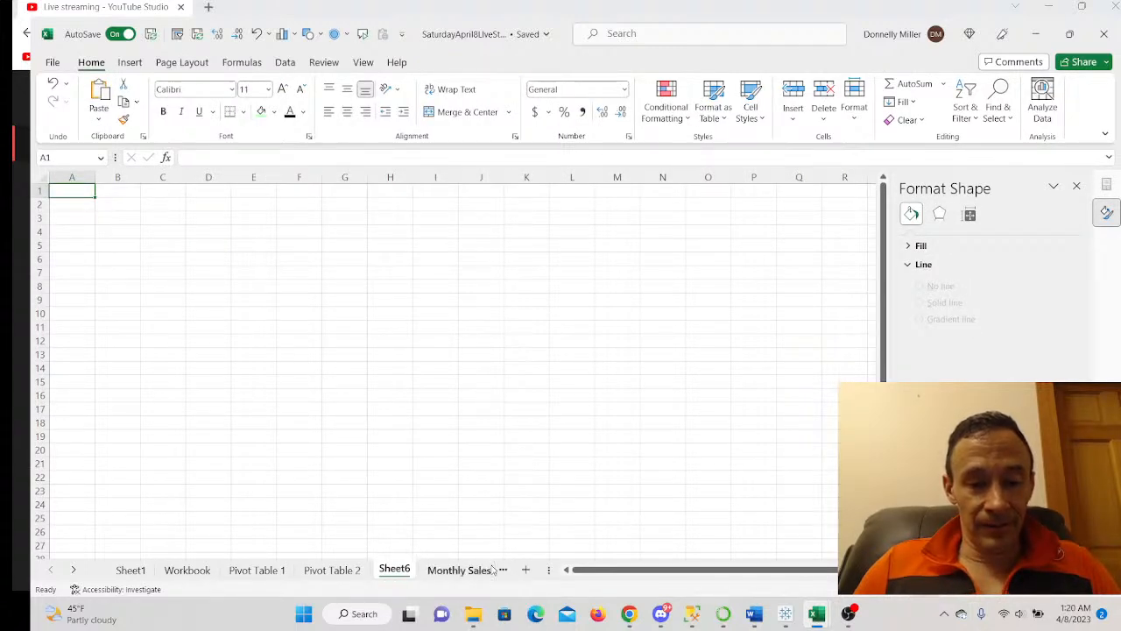
pyautogui.doubleClick(394, 569)
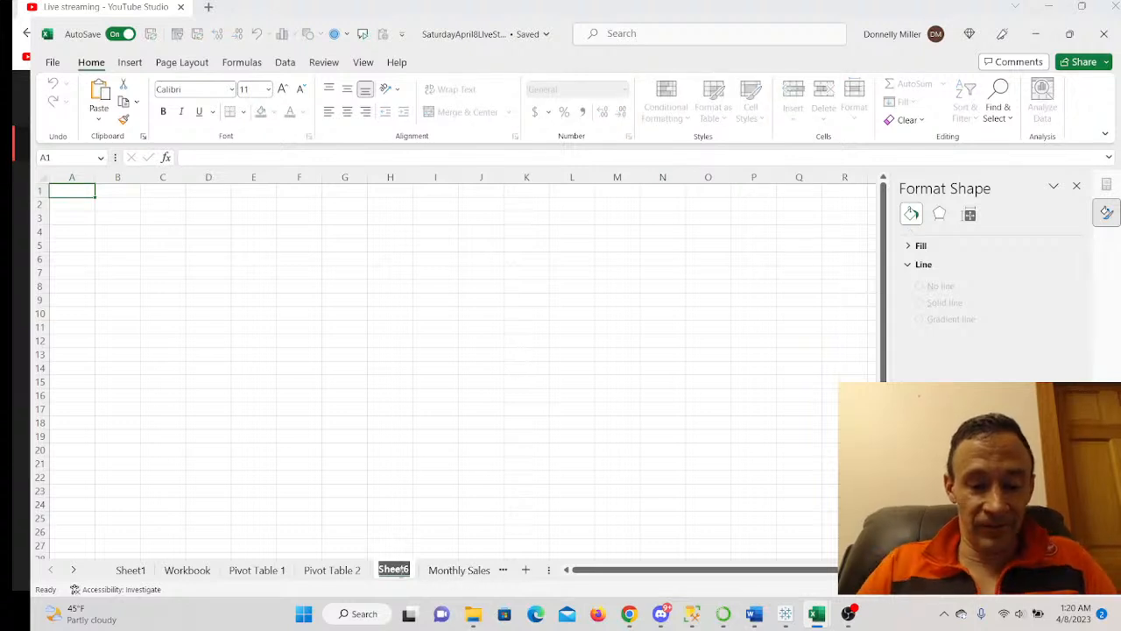
pyautogui.write('Sale')
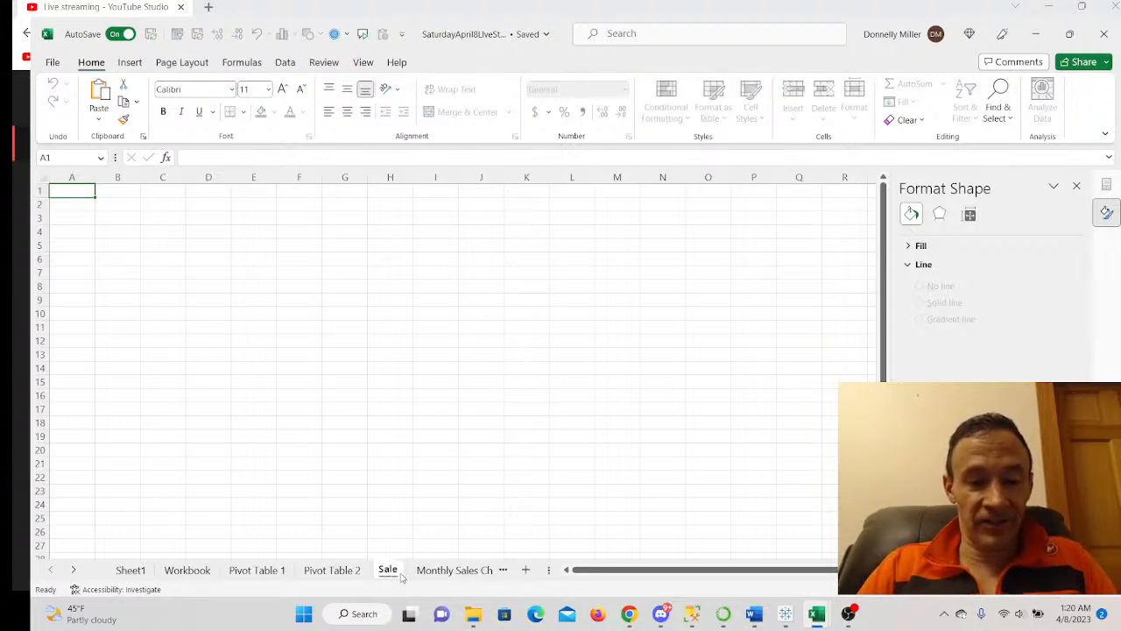
pyautogui.write('s Trends')
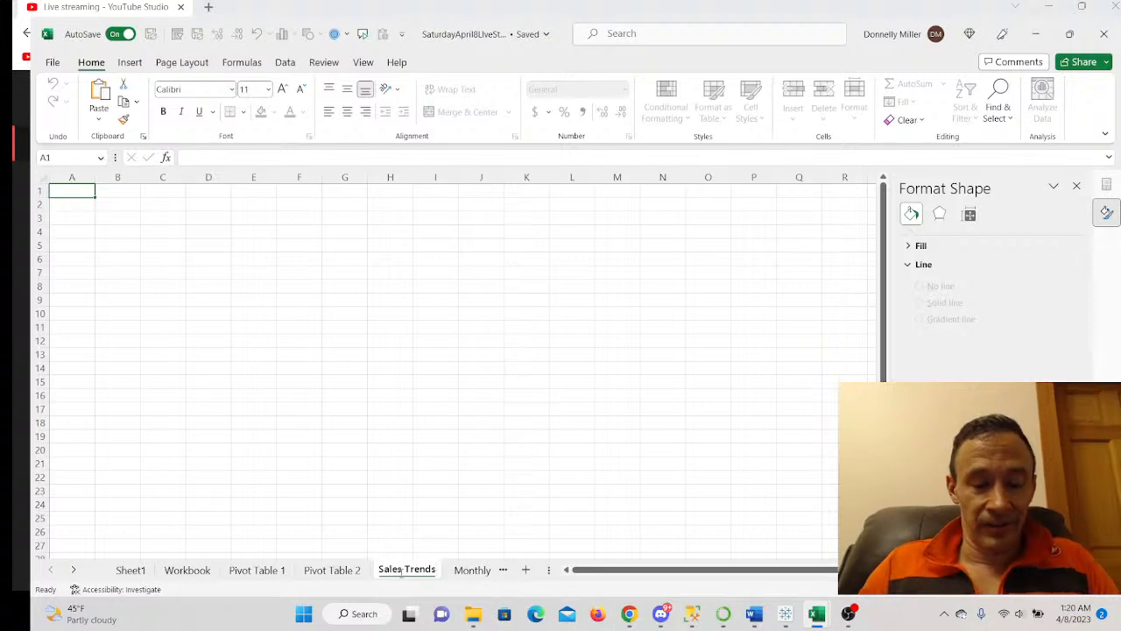
pyautogui.click(404, 477)
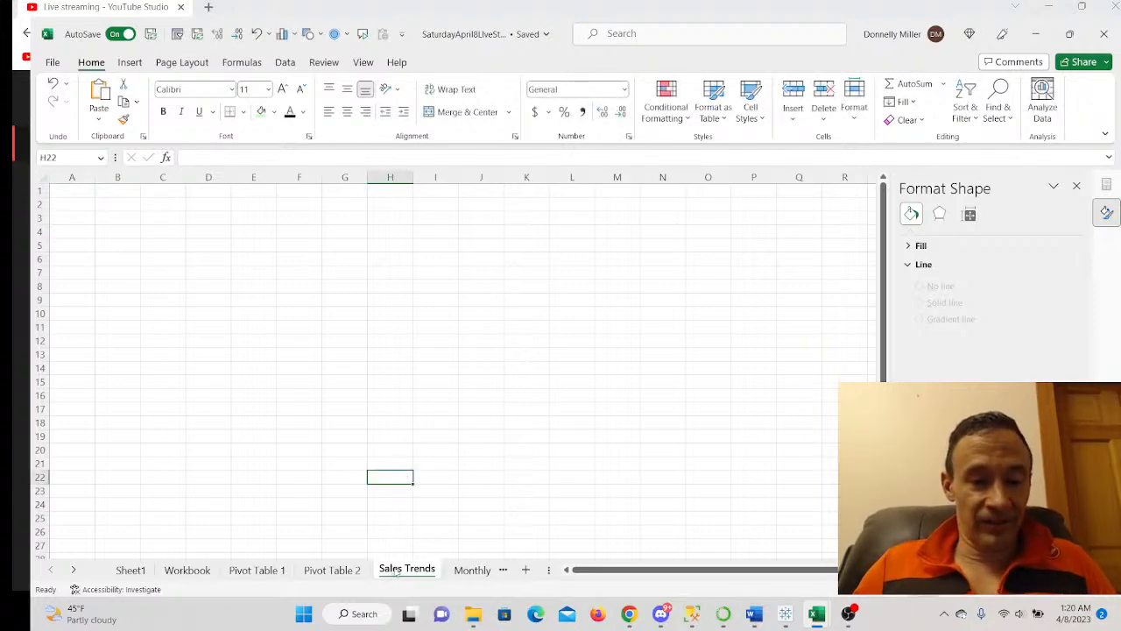
# - Paste the Total line PivotChart at B3 on Sales Trends, widened to column L and made taller
pyautogui.click(341, 570)
pyautogui.rightClick(493, 305)
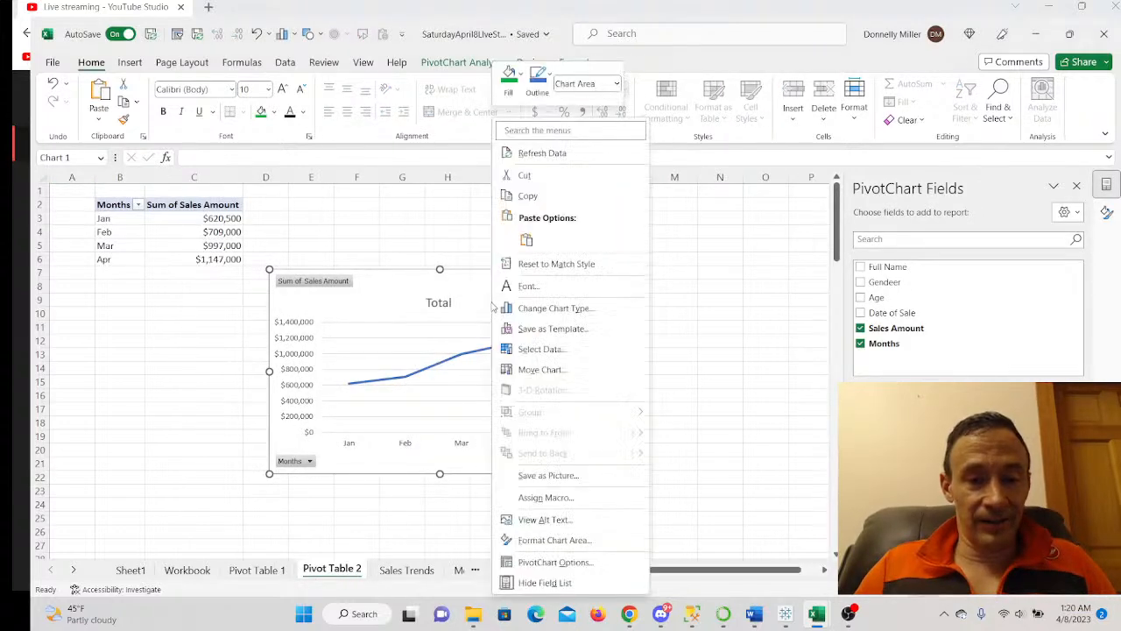
pyautogui.click(528, 196)
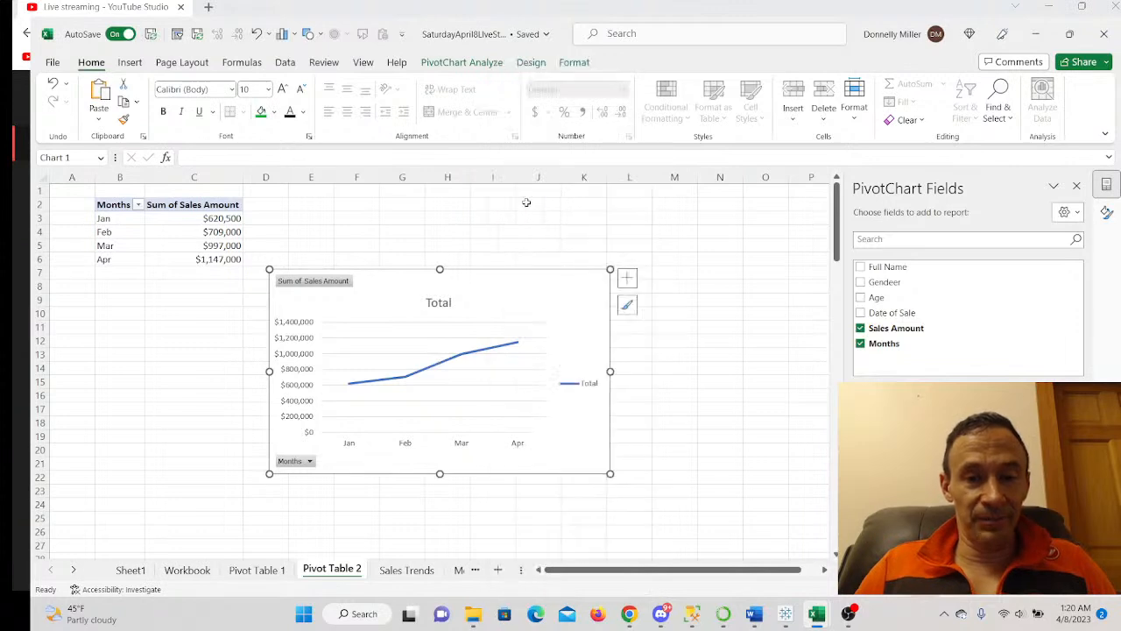
pyautogui.click(406, 571)
pyautogui.rightClick(127, 219)
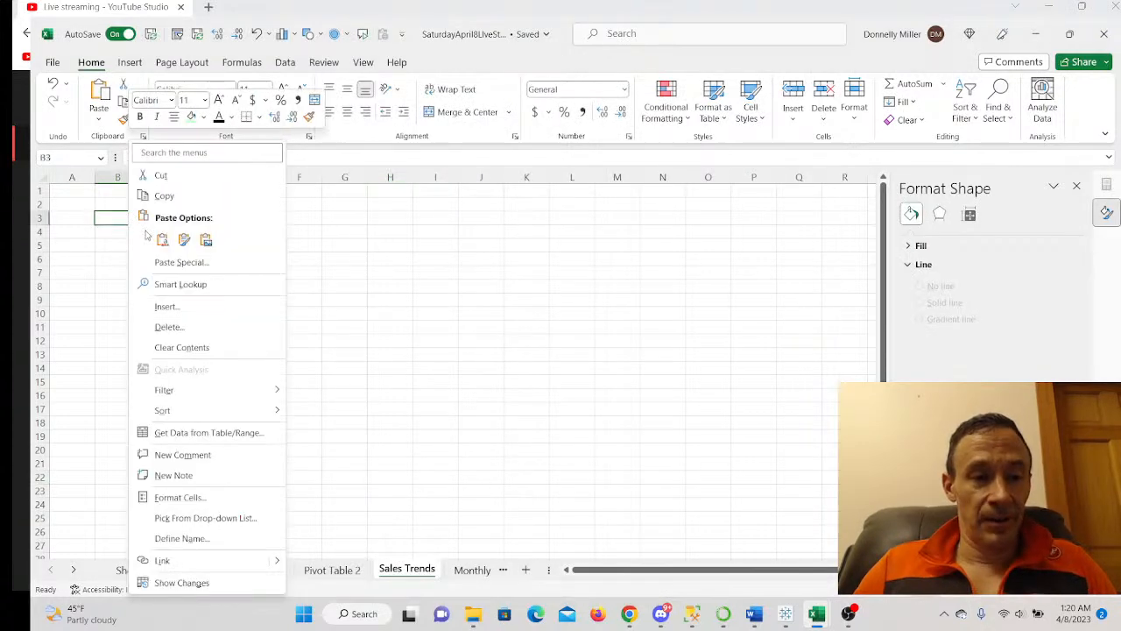
pyautogui.click(157, 238)
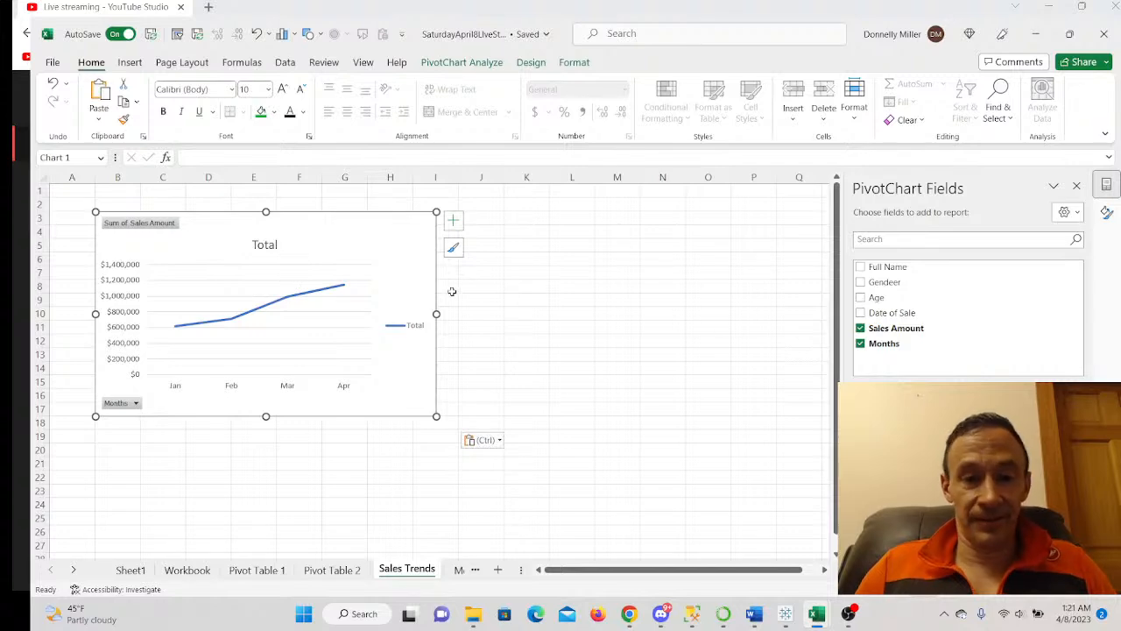
pyautogui.moveTo(437, 313); pyautogui.dragTo(573, 313)
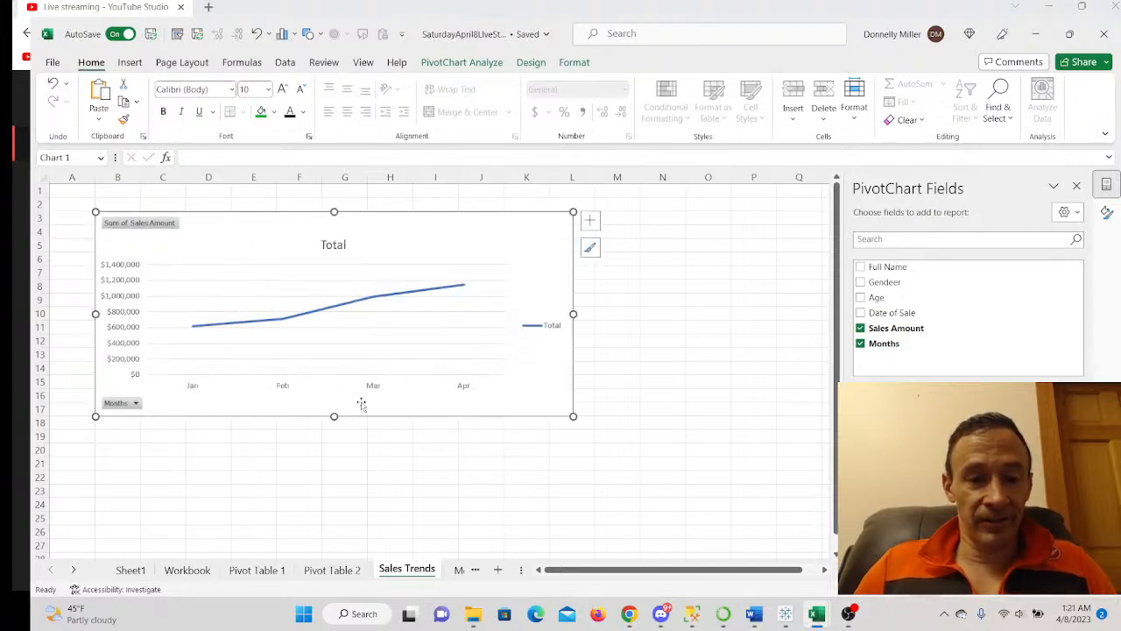
pyautogui.moveTo(333, 417); pyautogui.dragTo(341, 452)
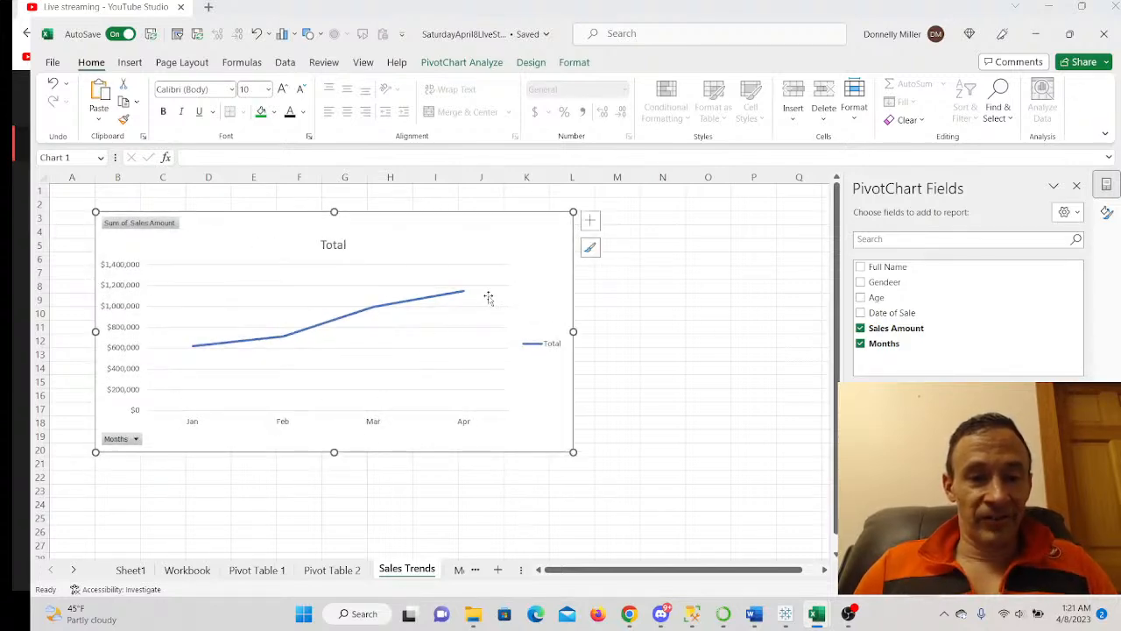
# - Apply chart Style 15 with a green Colorful line and remove the Total legend
pyautogui.click(590, 221)
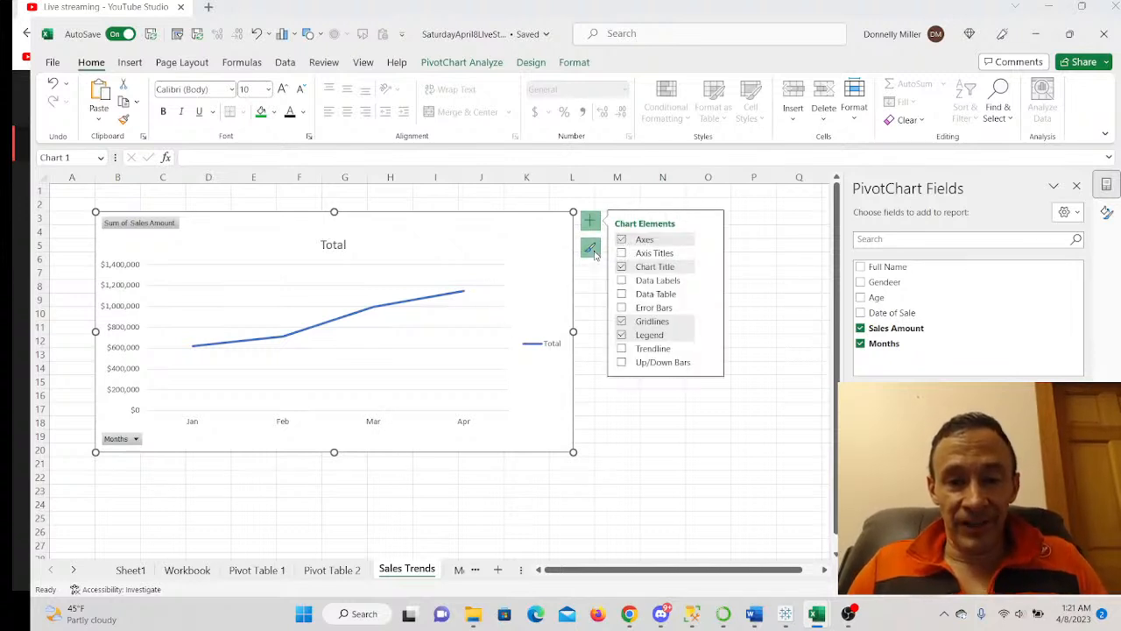
pyautogui.click(592, 250)
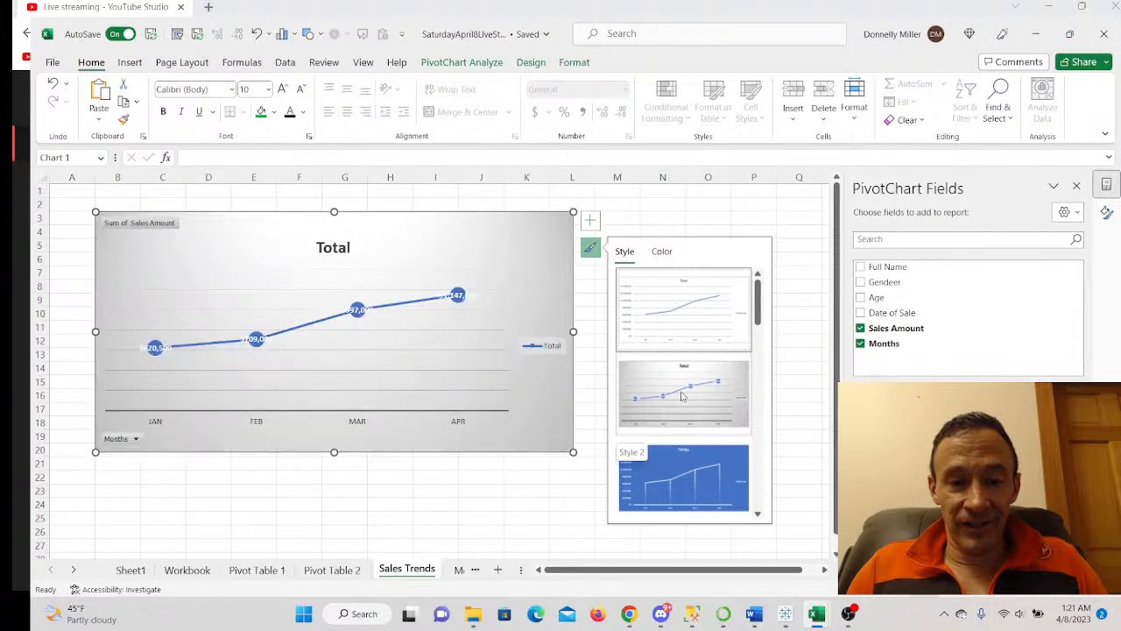
pyautogui.scroll(-3, 682, 396)
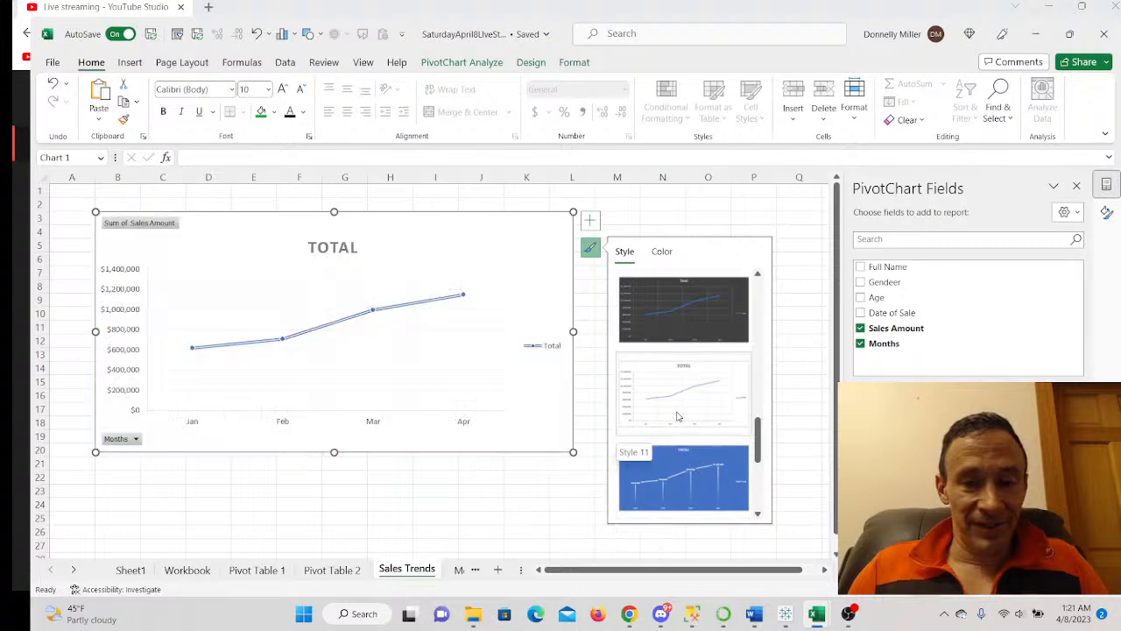
pyautogui.scroll(-4, 690, 385)
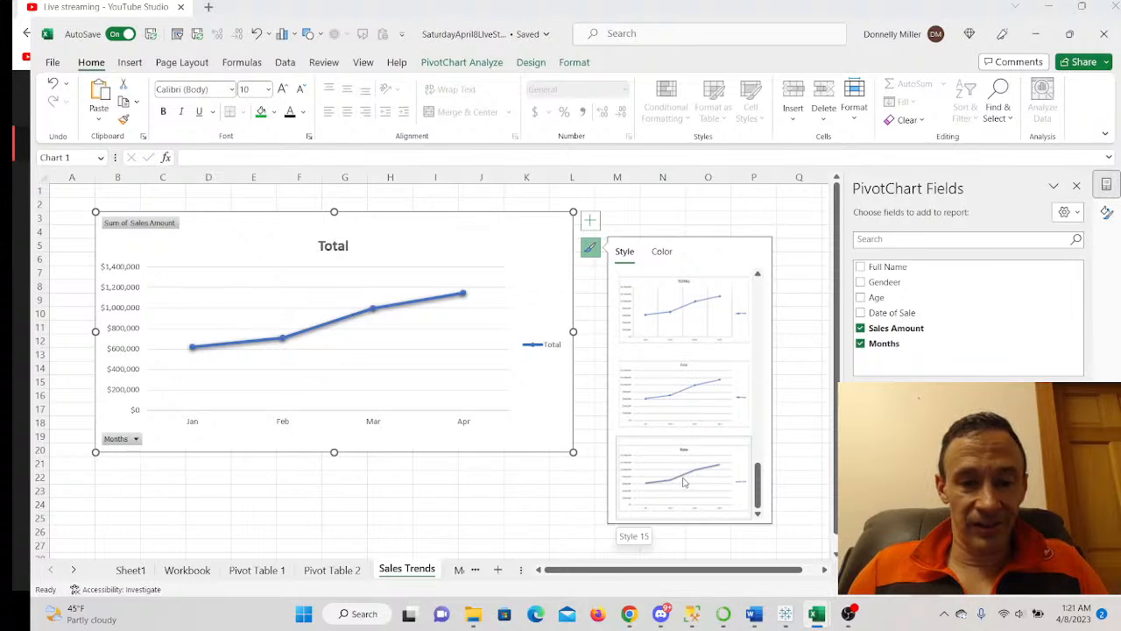
pyautogui.click(684, 479)
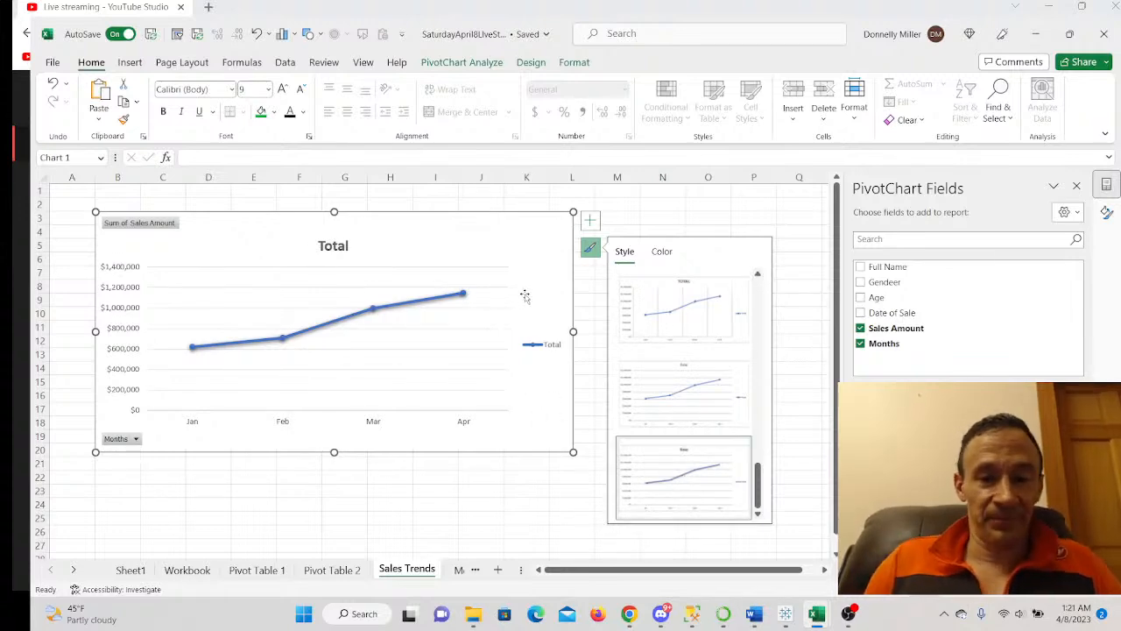
pyautogui.click(663, 252)
pyautogui.click(634, 361)
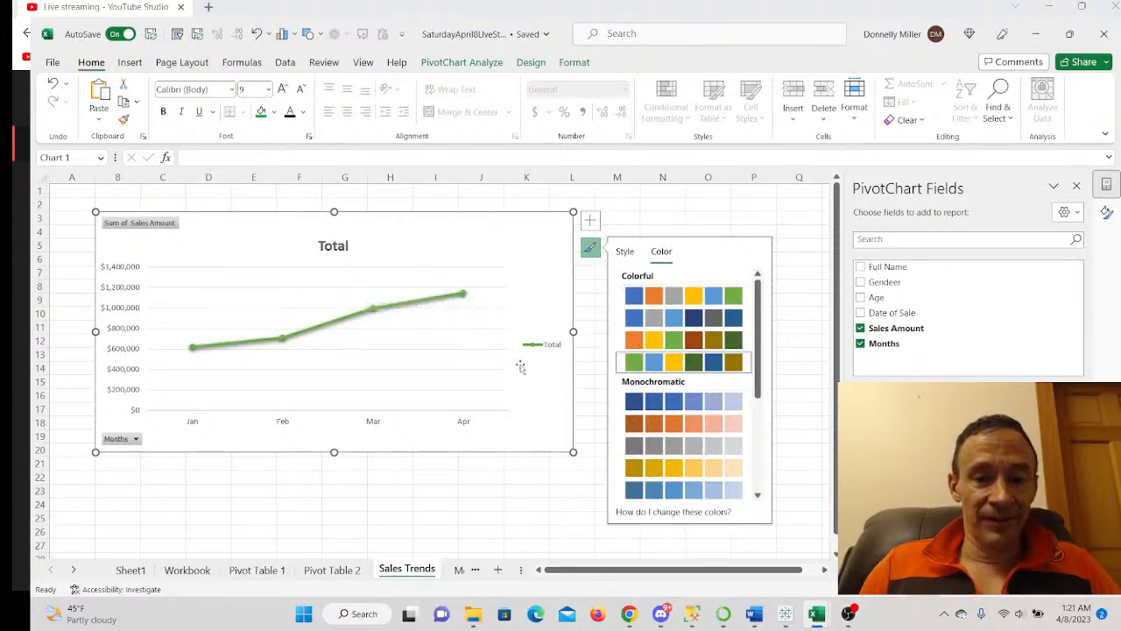
pyautogui.click(589, 220)
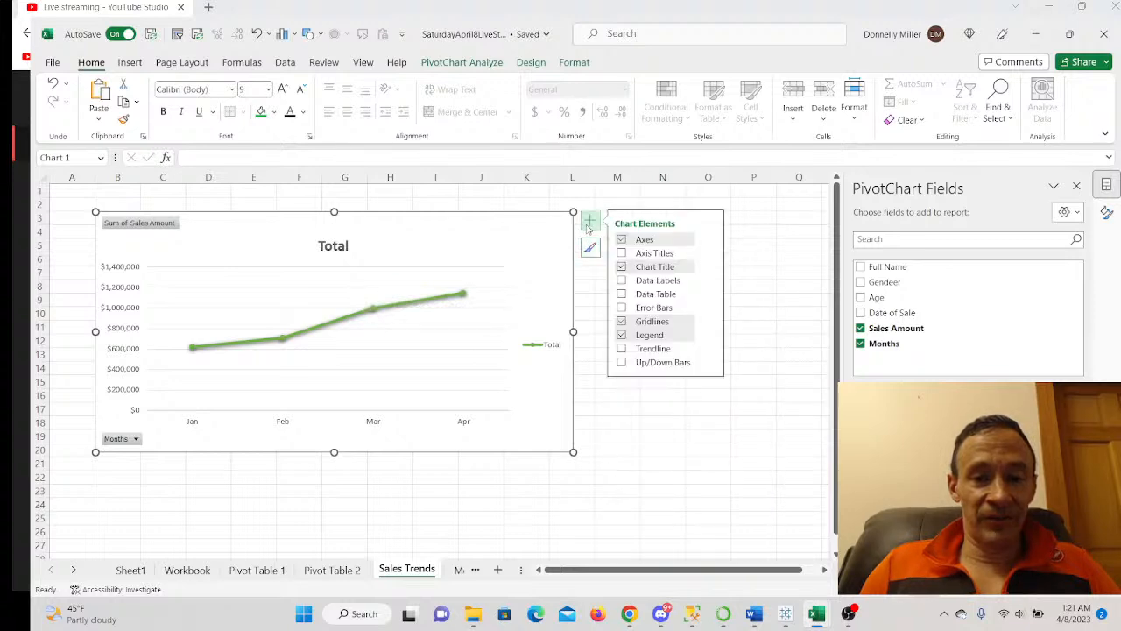
pyautogui.click(622, 335)
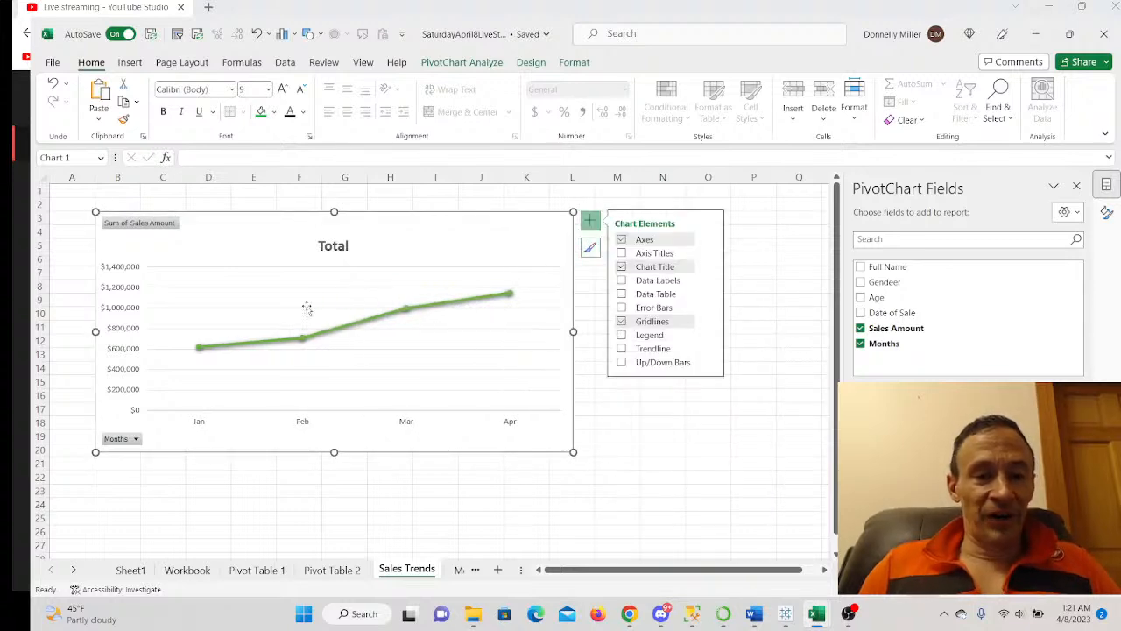
# - Remove the chart gridlines and retitle the chart 'First Trimester Sales Trends'
pyautogui.click(622, 321)
pyautogui.click(340, 250)
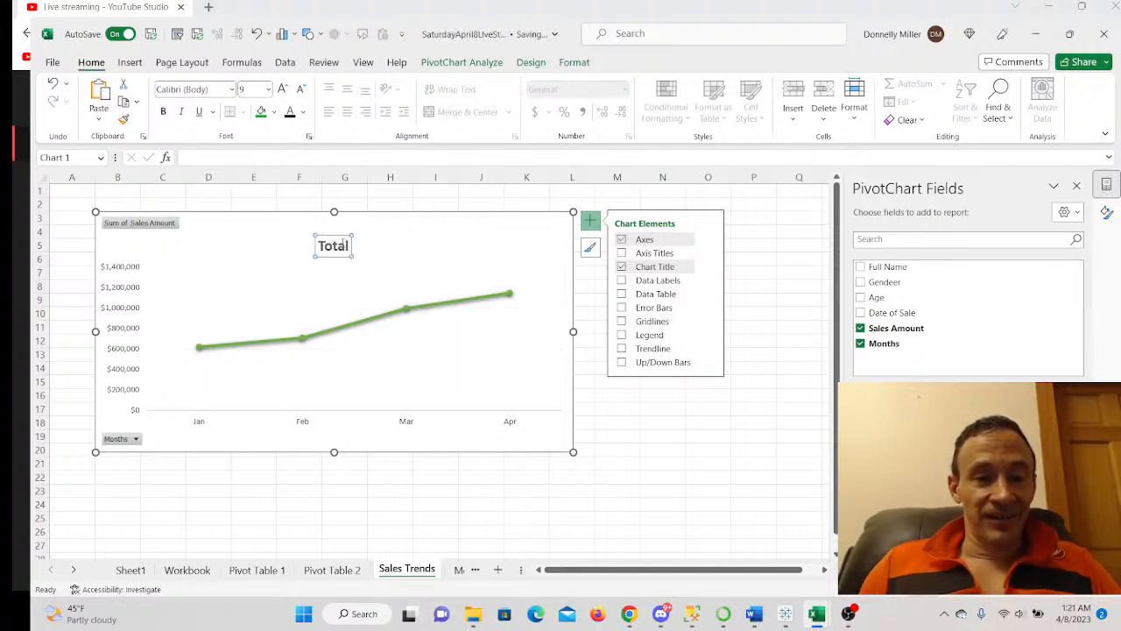
pyautogui.moveTo(349, 246); pyautogui.dragTo(324, 248)
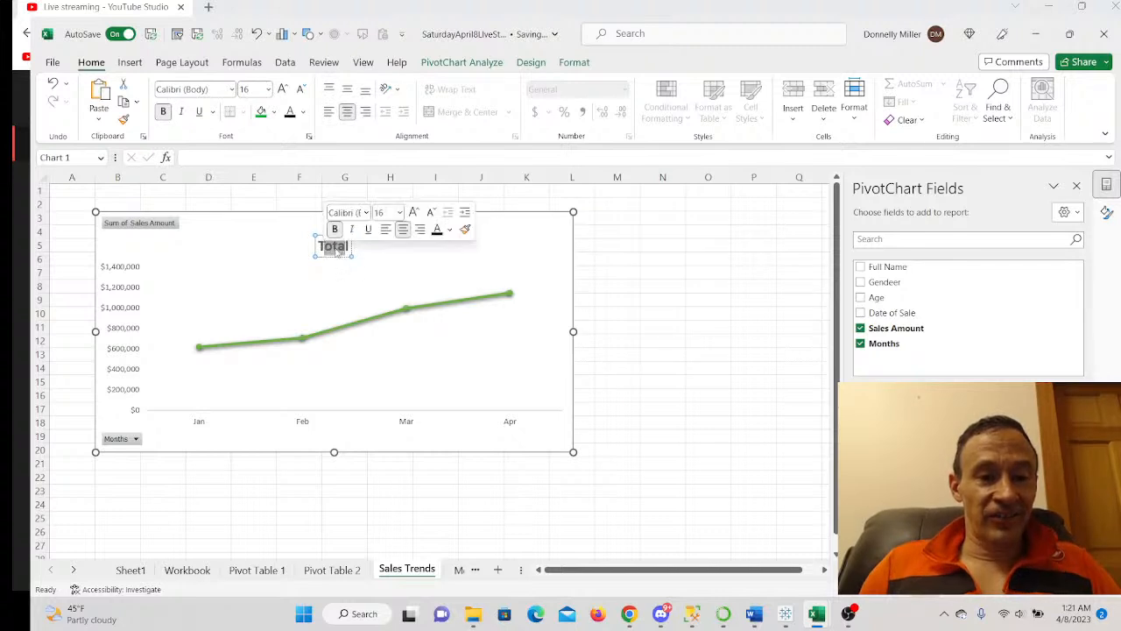
pyautogui.click(283, 263)
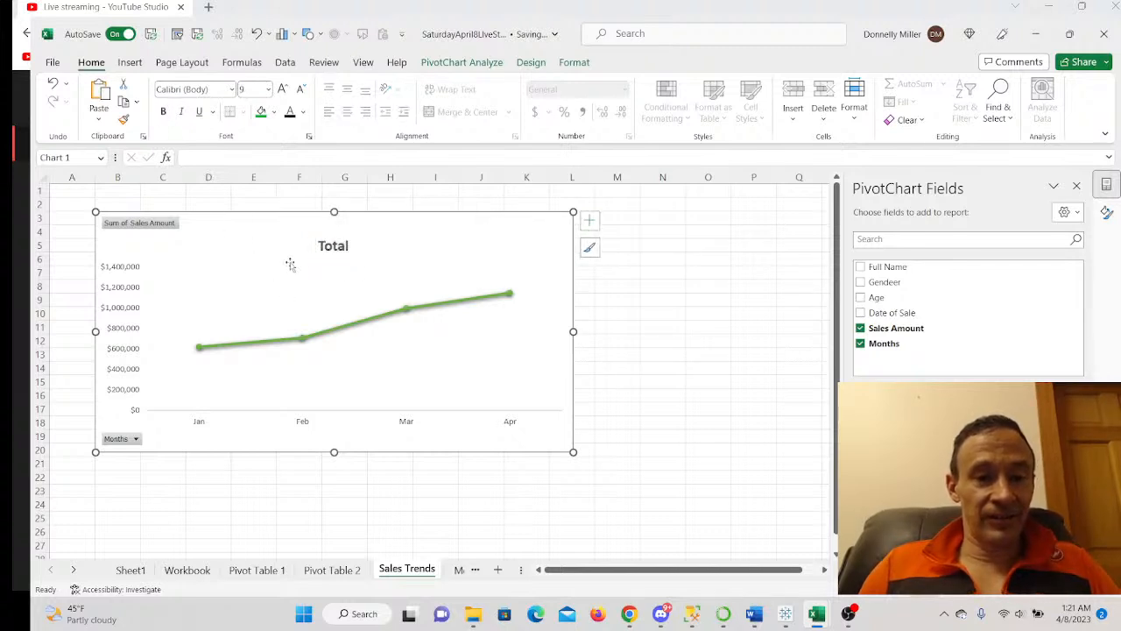
pyautogui.click(333, 248)
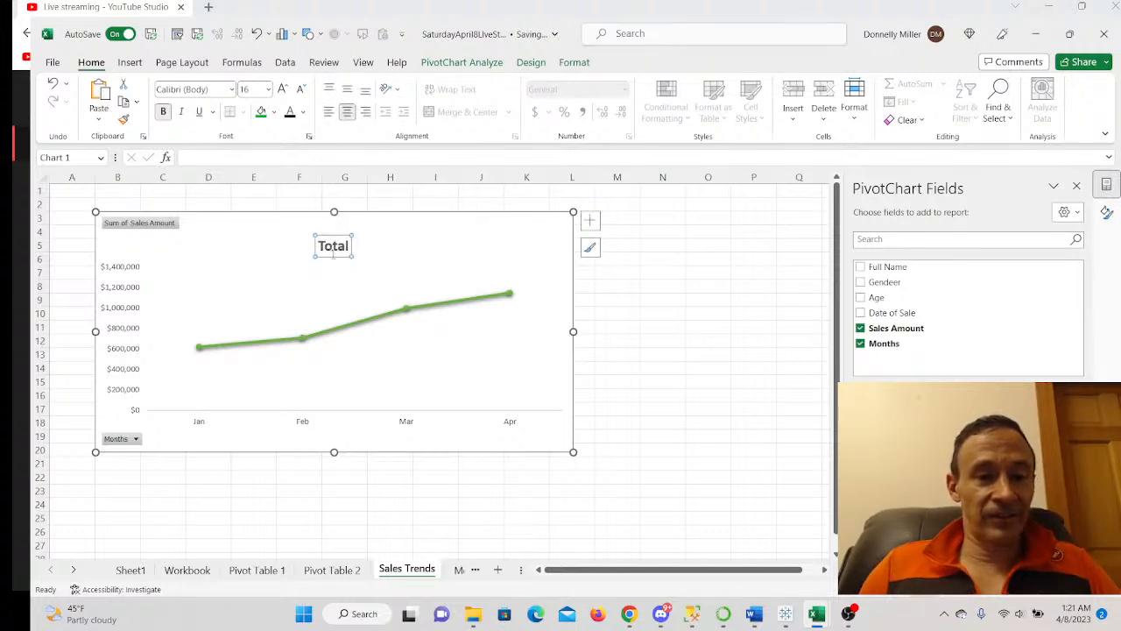
pyautogui.click(187, 158)
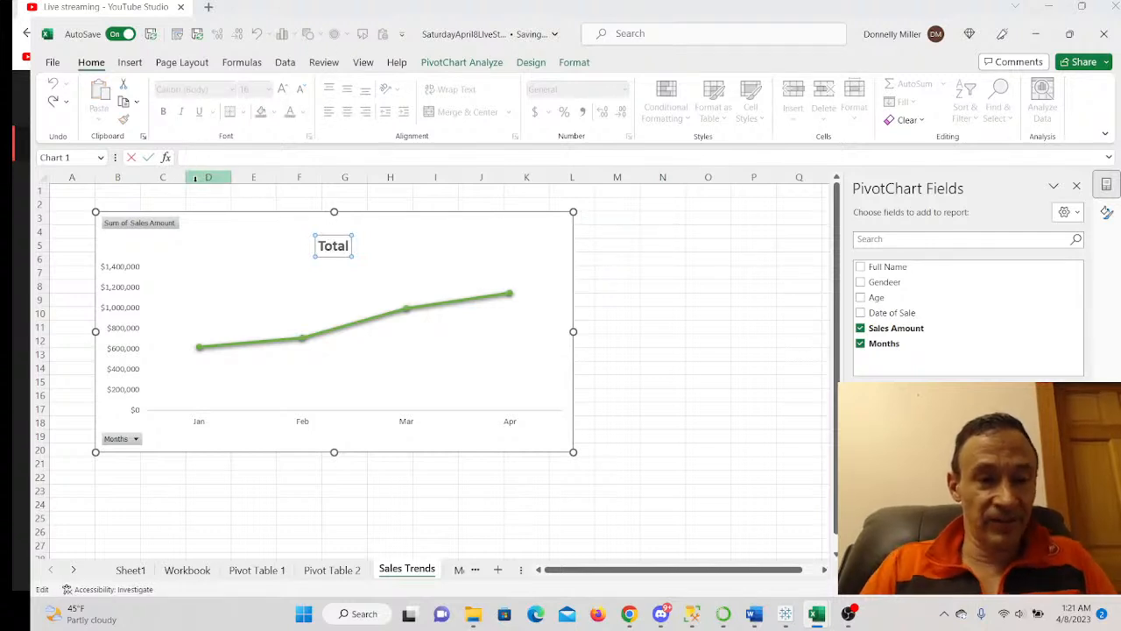
pyautogui.write('First Trimester Sales Trends')
pyautogui.press('Return')
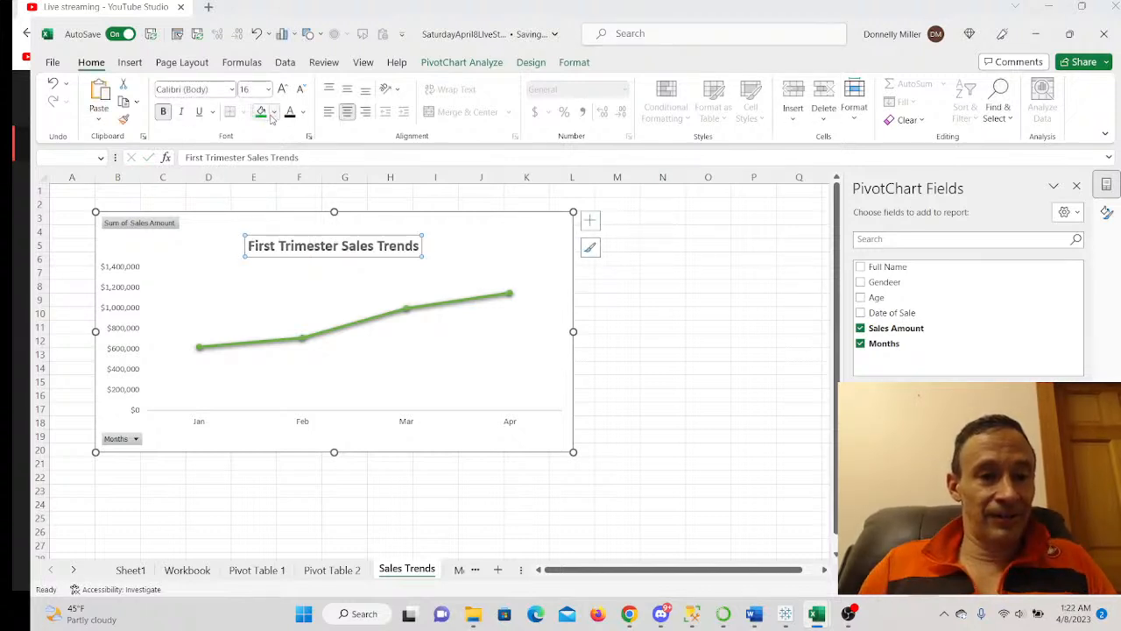
# - Format the chart title green, not bold, at 20 pt
pyautogui.click(302, 112)
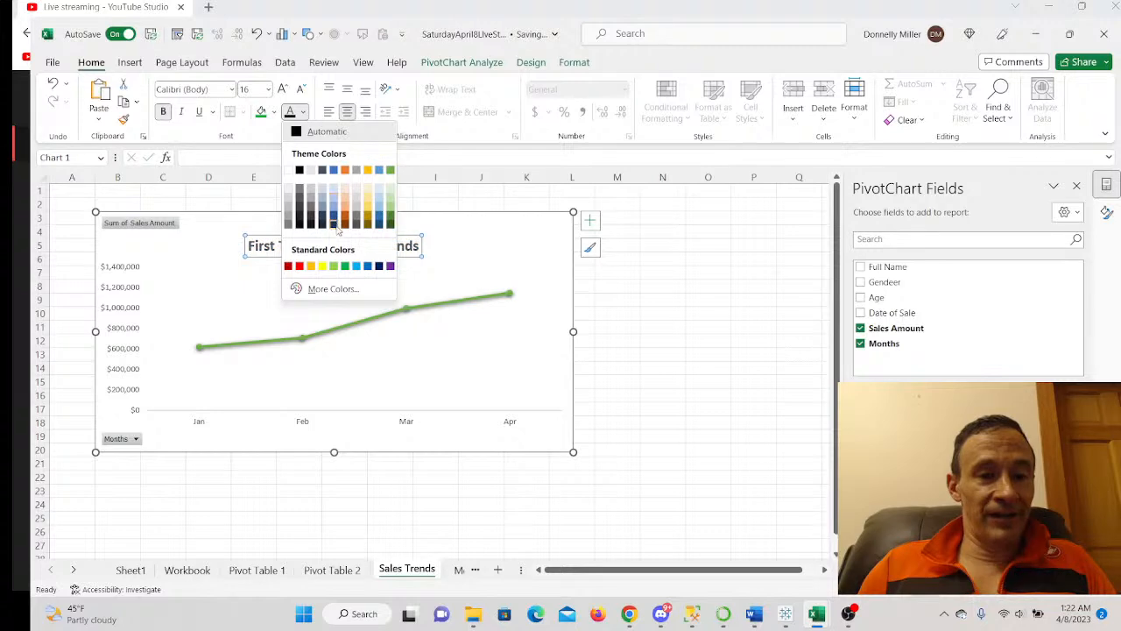
pyautogui.click(390, 219)
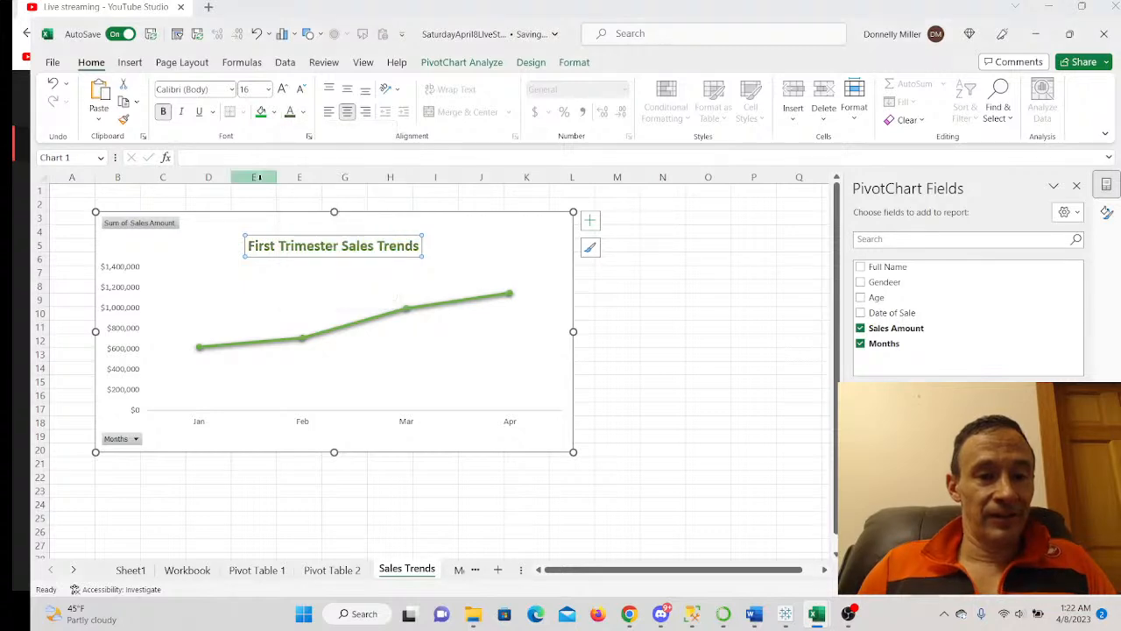
pyautogui.click(163, 111)
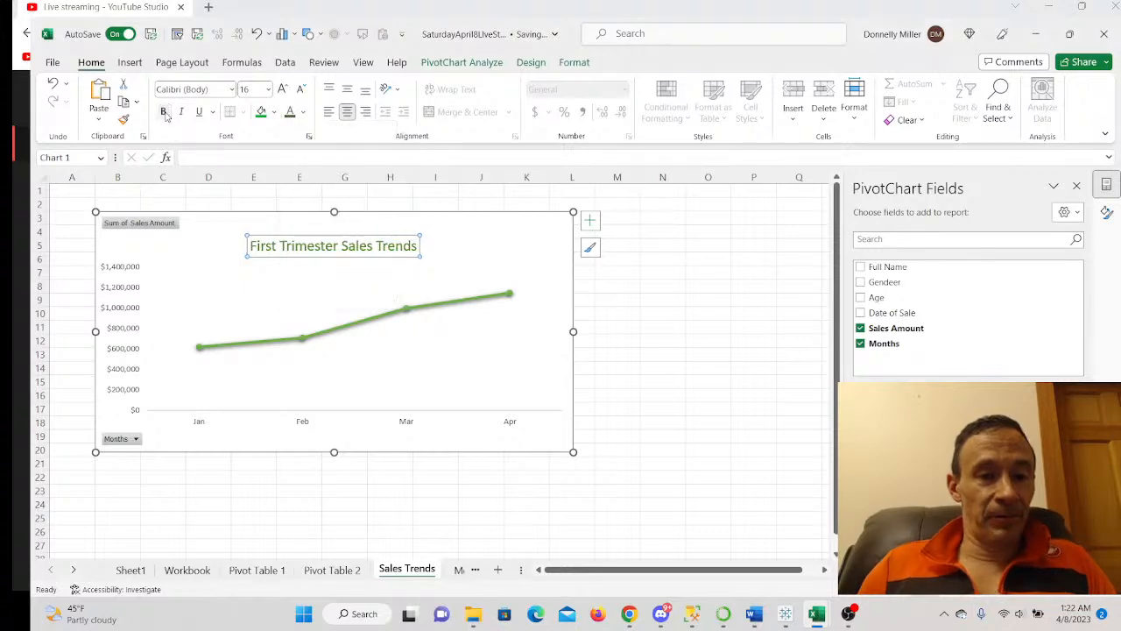
pyautogui.click(268, 90)
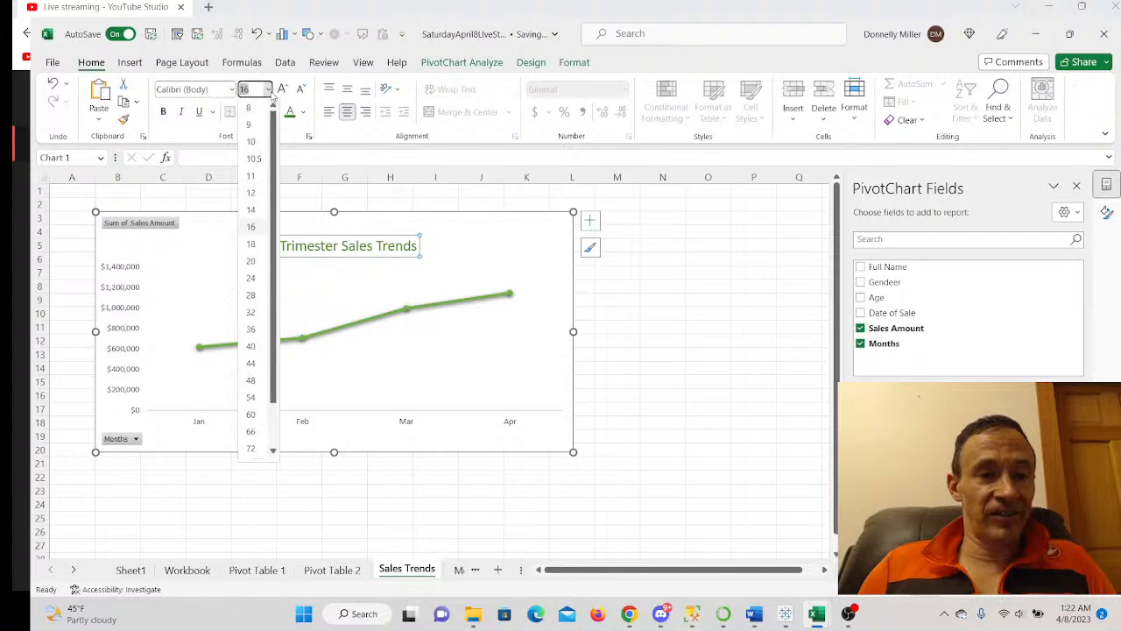
pyautogui.click(251, 261)
# - Hide all field buttons on the PivotChart
pyautogui.click(498, 261)
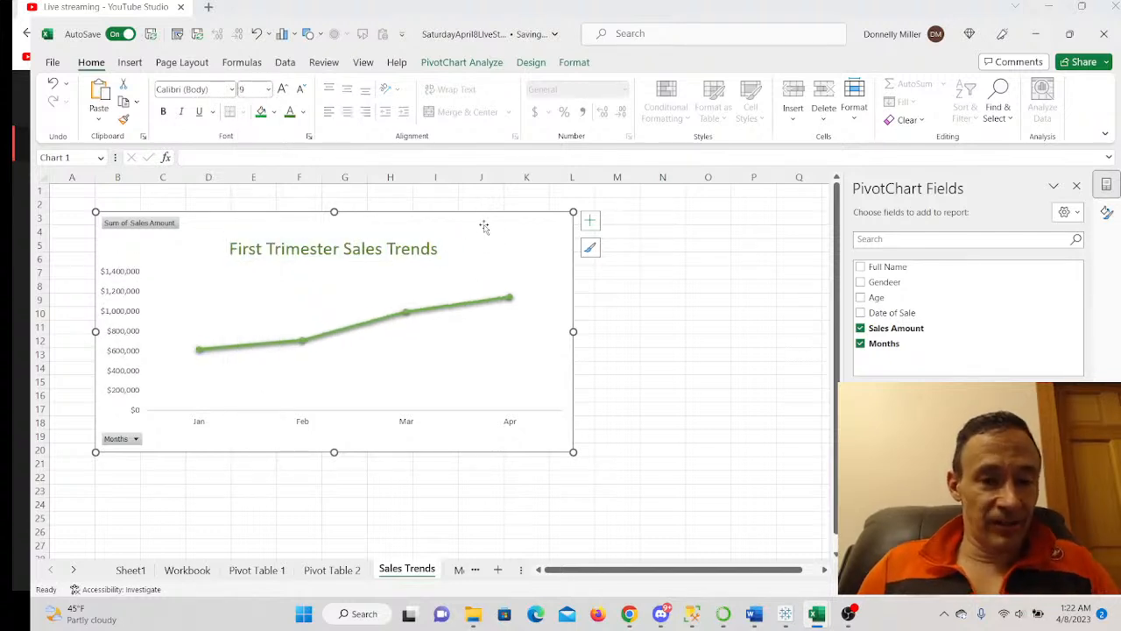
pyautogui.rightClick(165, 225)
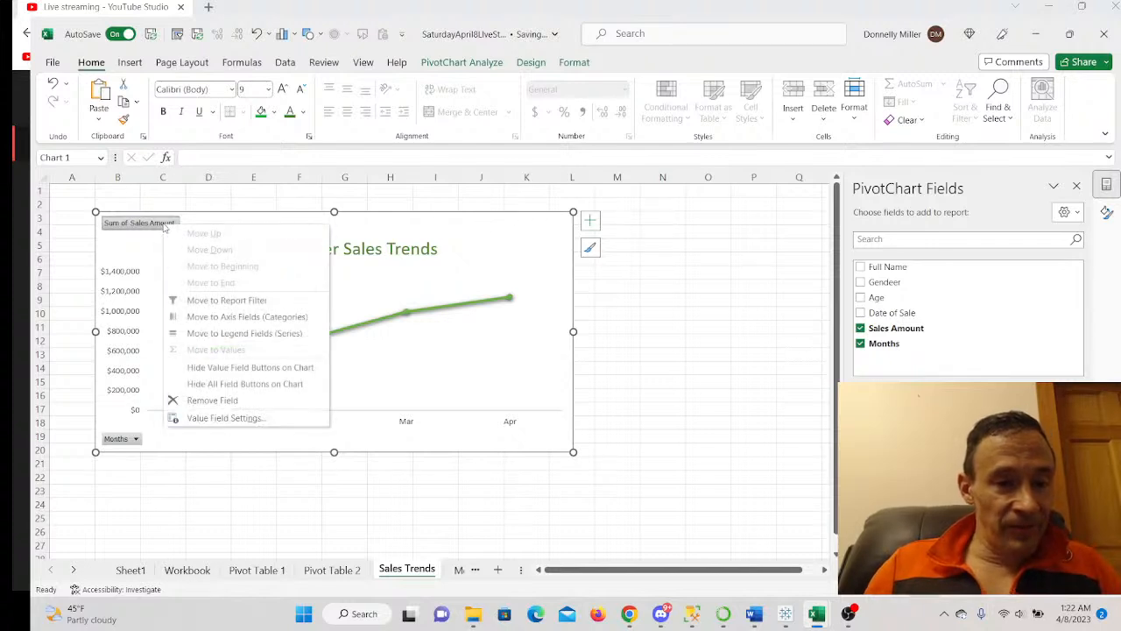
pyautogui.click(222, 383)
# - Set both the value axis and the Jan–Apr month axis labels to 11 pt
pyautogui.click(125, 281)
pyautogui.click(269, 91)
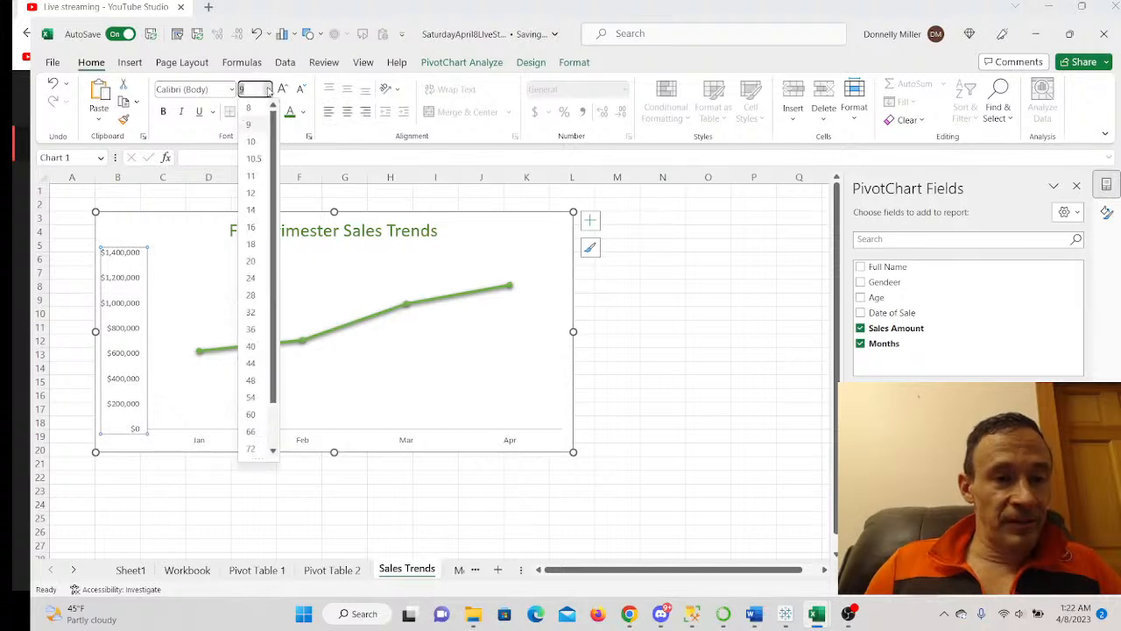
pyautogui.click(249, 180)
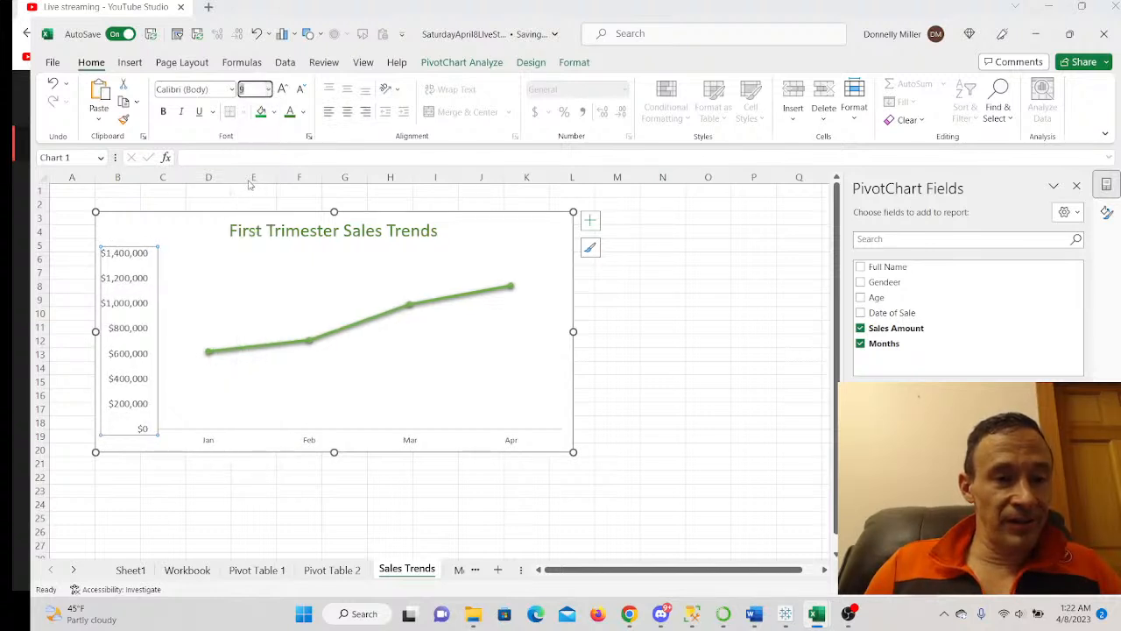
pyautogui.click(299, 113)
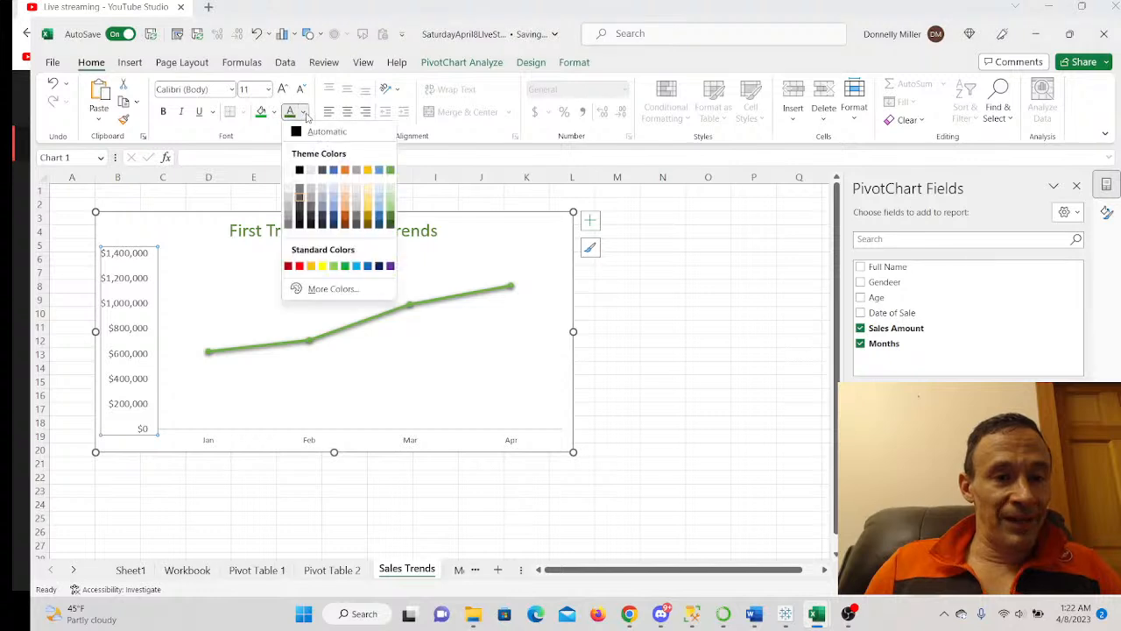
pyautogui.click(304, 138)
pyautogui.click(311, 442)
pyautogui.click(269, 89)
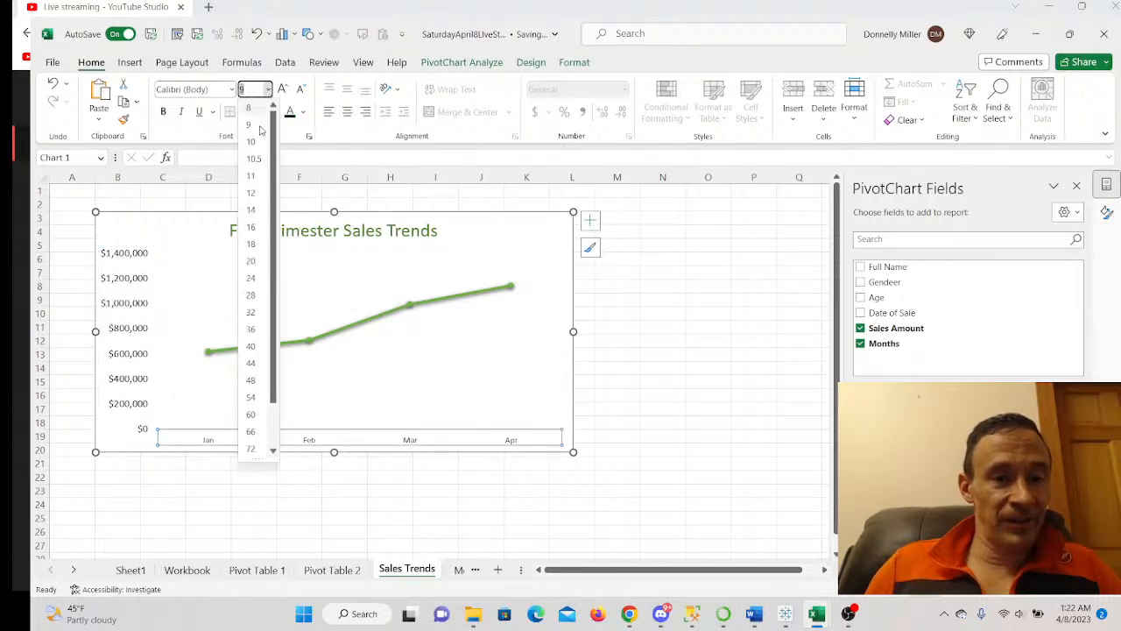
pyautogui.click(250, 175)
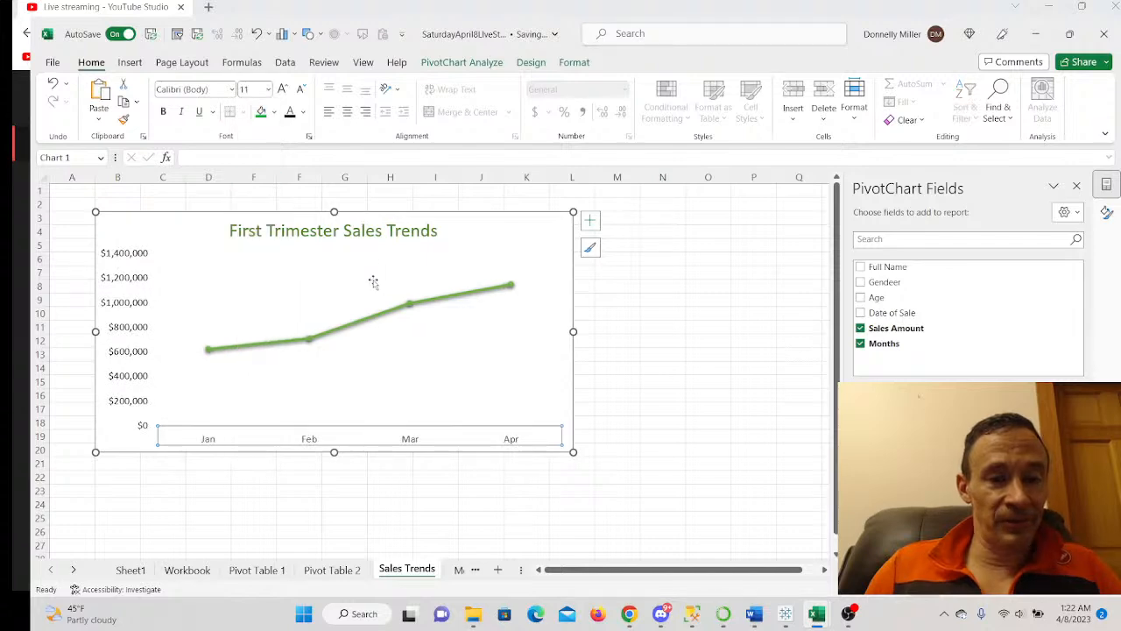
pyautogui.click(707, 354)
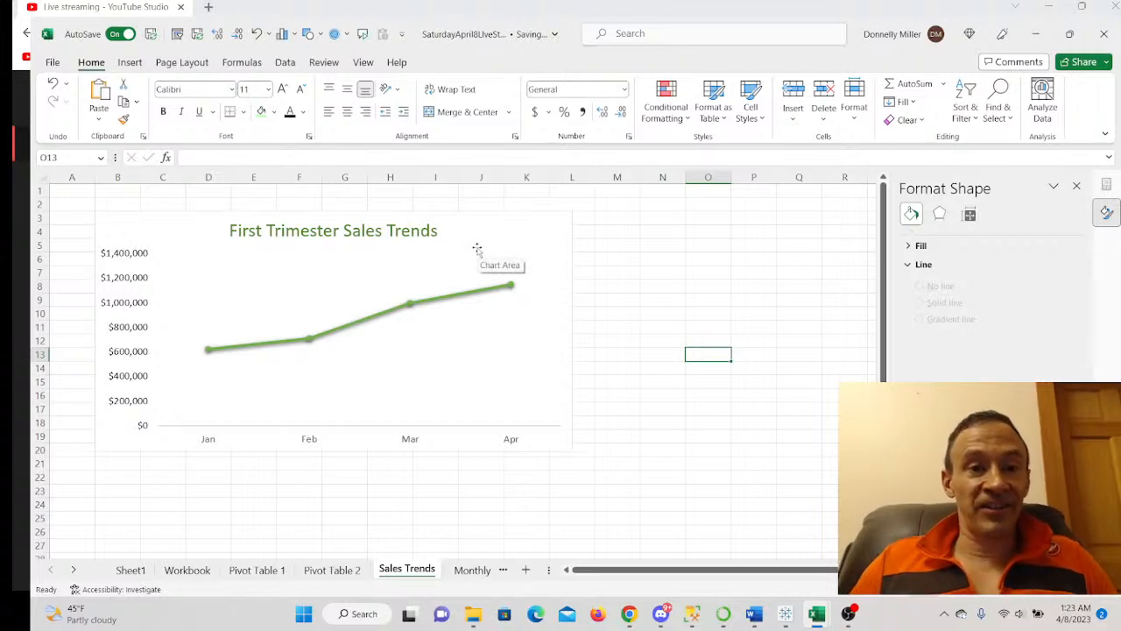
# - Insert a Full Name slicer for the PivotChart and move it beside the chart line
pyautogui.click(391, 275)
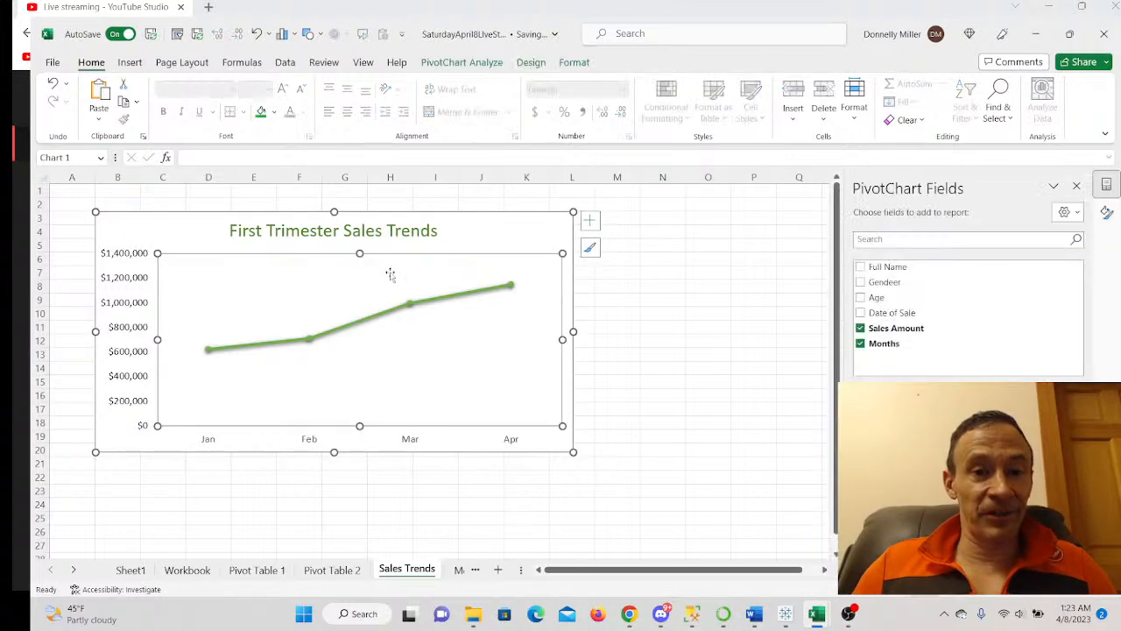
pyautogui.click(468, 67)
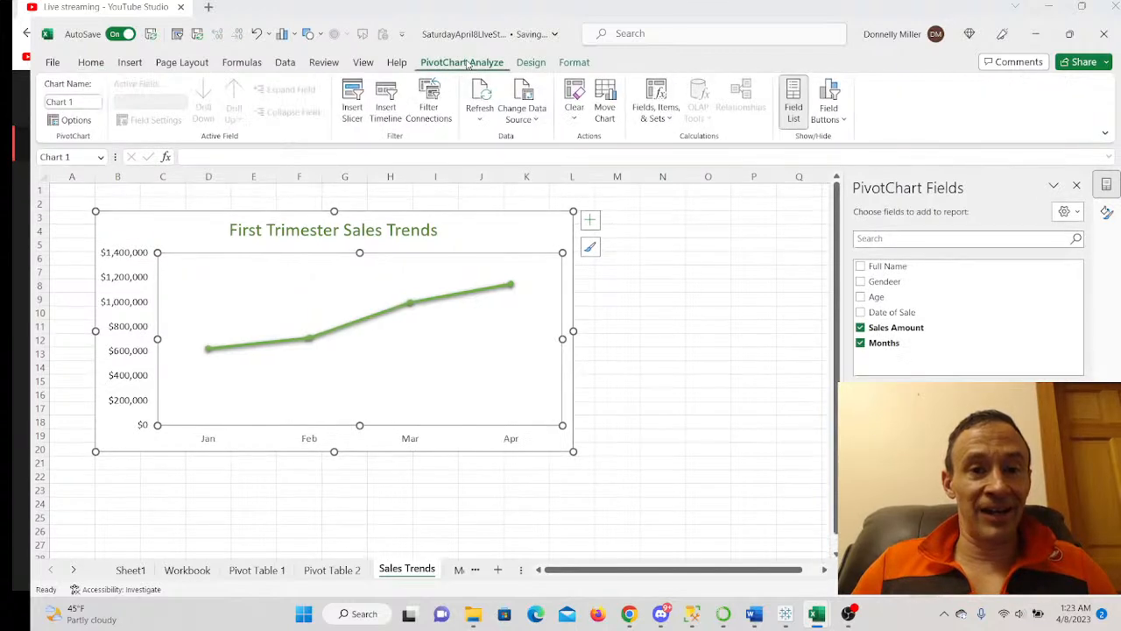
pyautogui.click(353, 109)
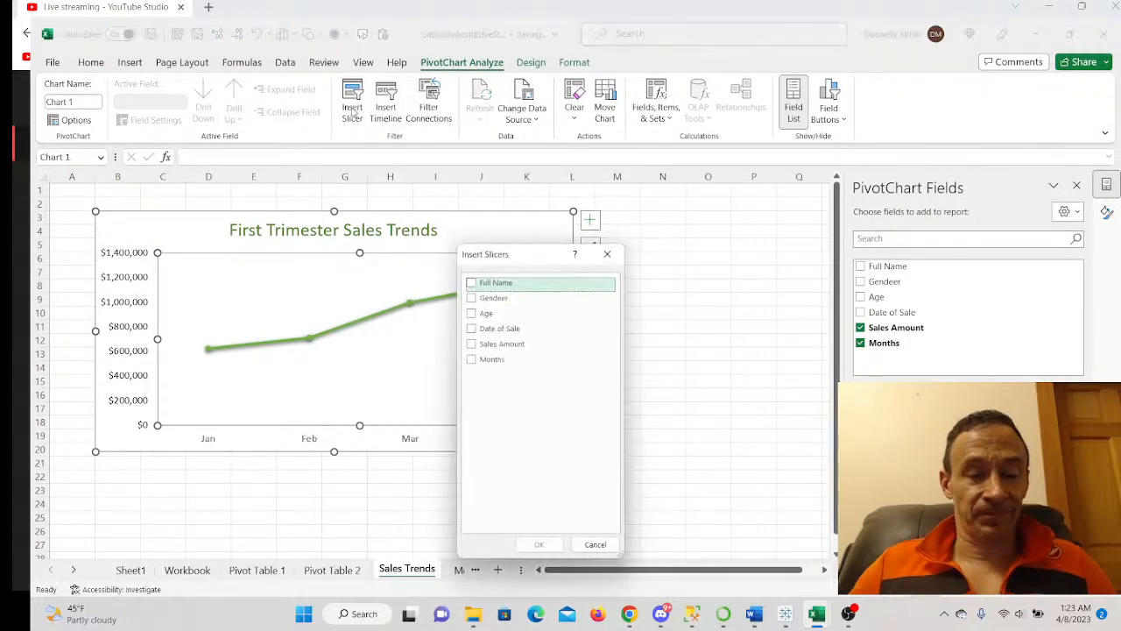
pyautogui.click(473, 284)
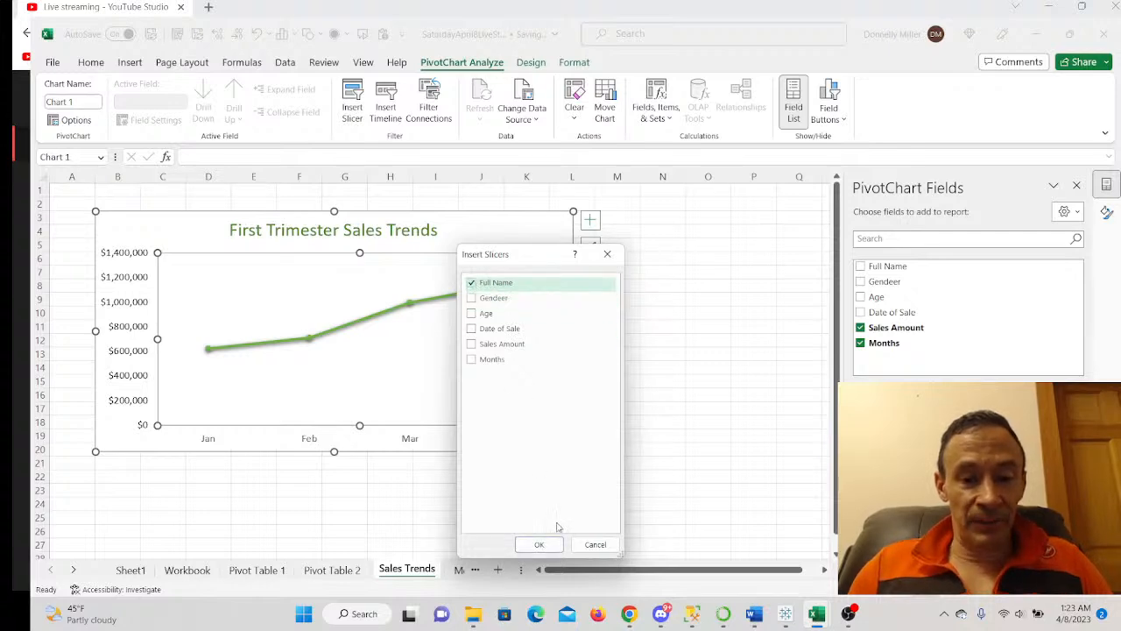
pyautogui.click(545, 545)
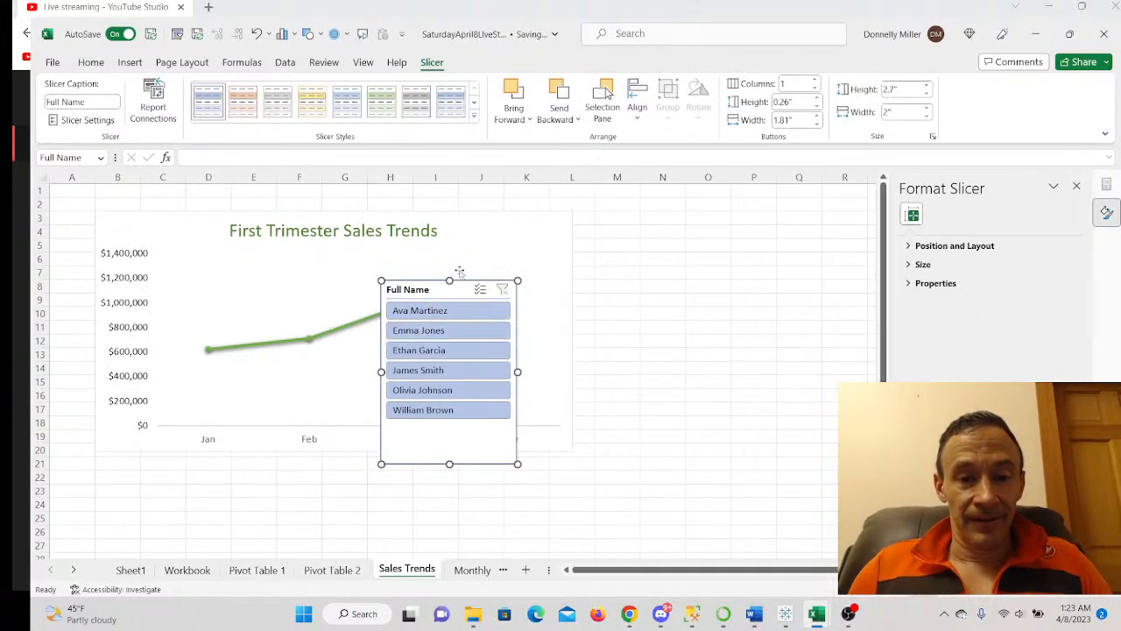
pyautogui.moveTo(439, 291); pyautogui.dragTo(635, 219)
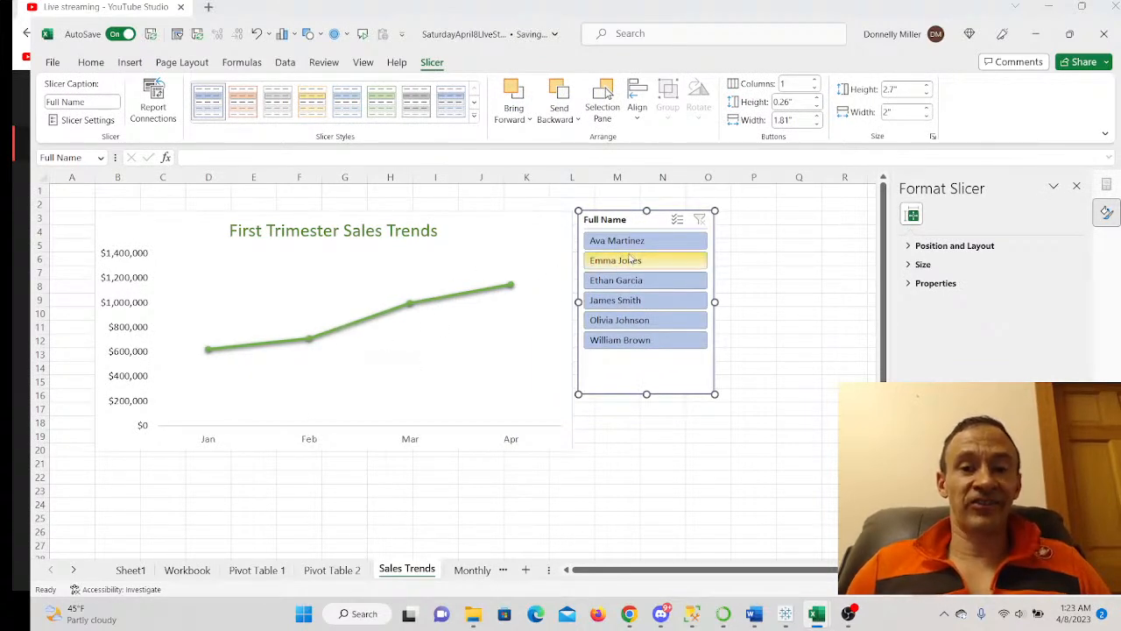
# - Filter the chart by each salesperson in the Full Name slicer, finishing on the third name
pyautogui.click(638, 320)
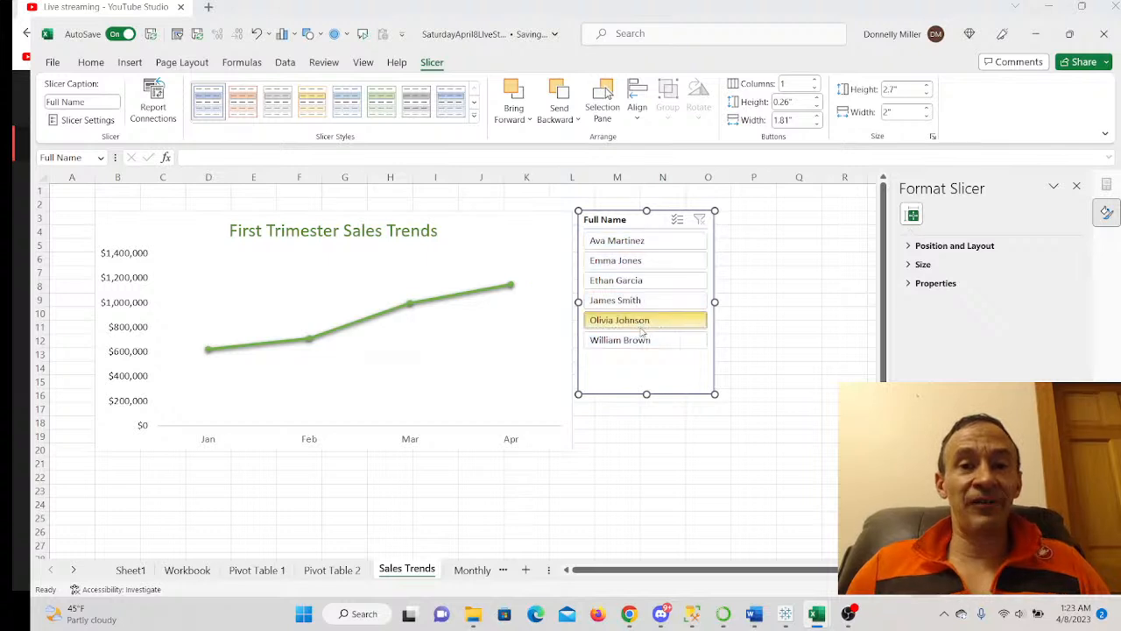
pyautogui.click(618, 244)
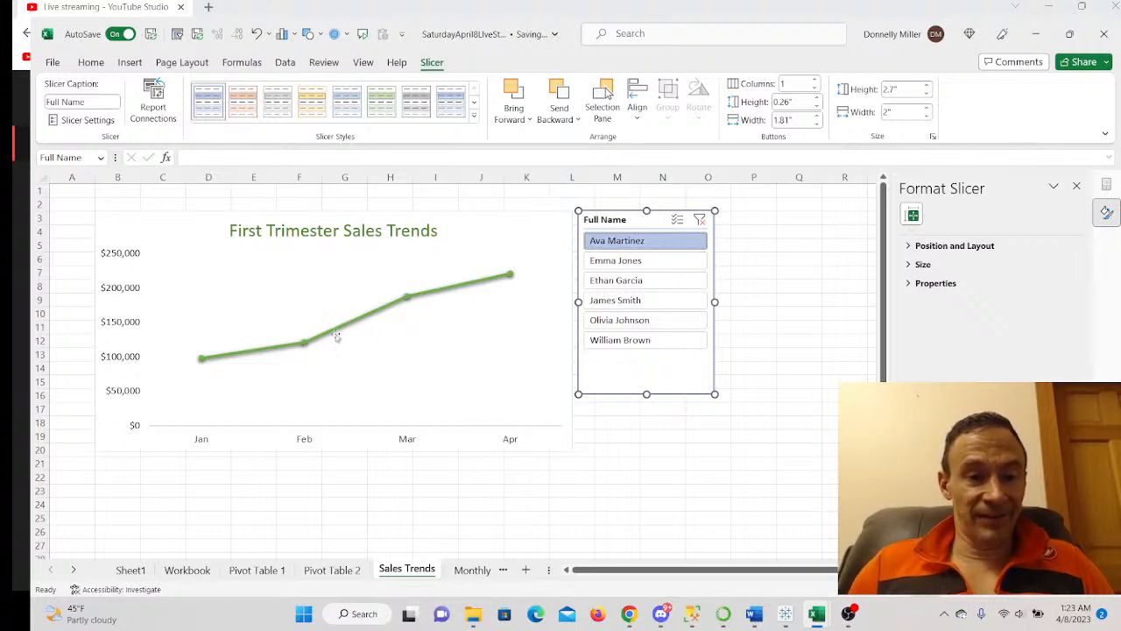
pyautogui.moveTo(366, 322)
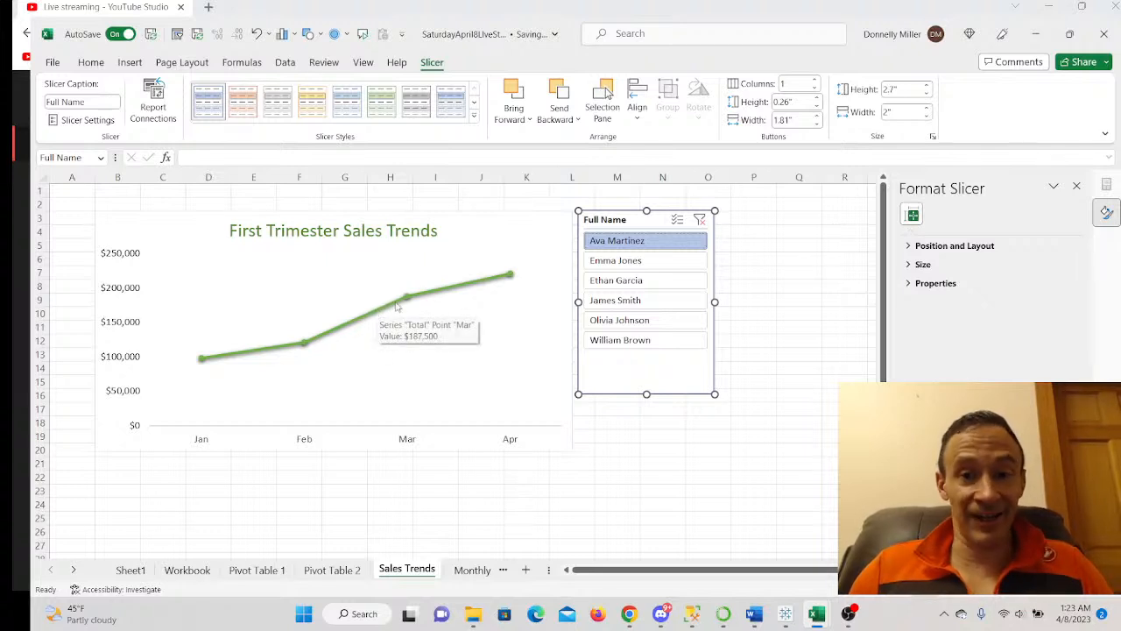
pyautogui.click(600, 266)
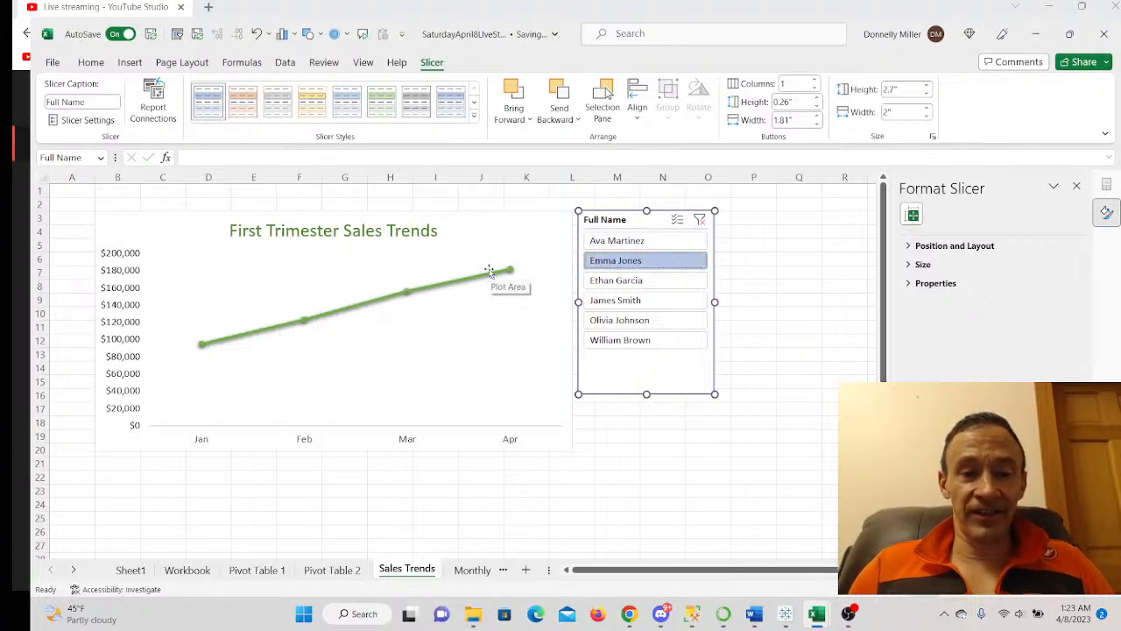
pyautogui.click(605, 282)
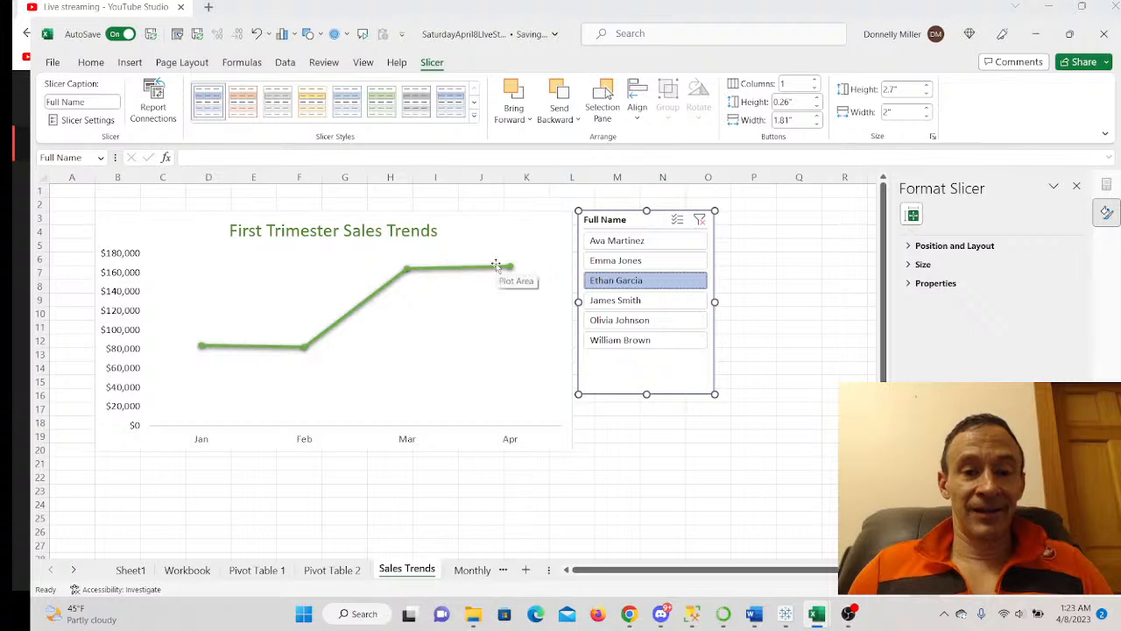
pyautogui.click(613, 301)
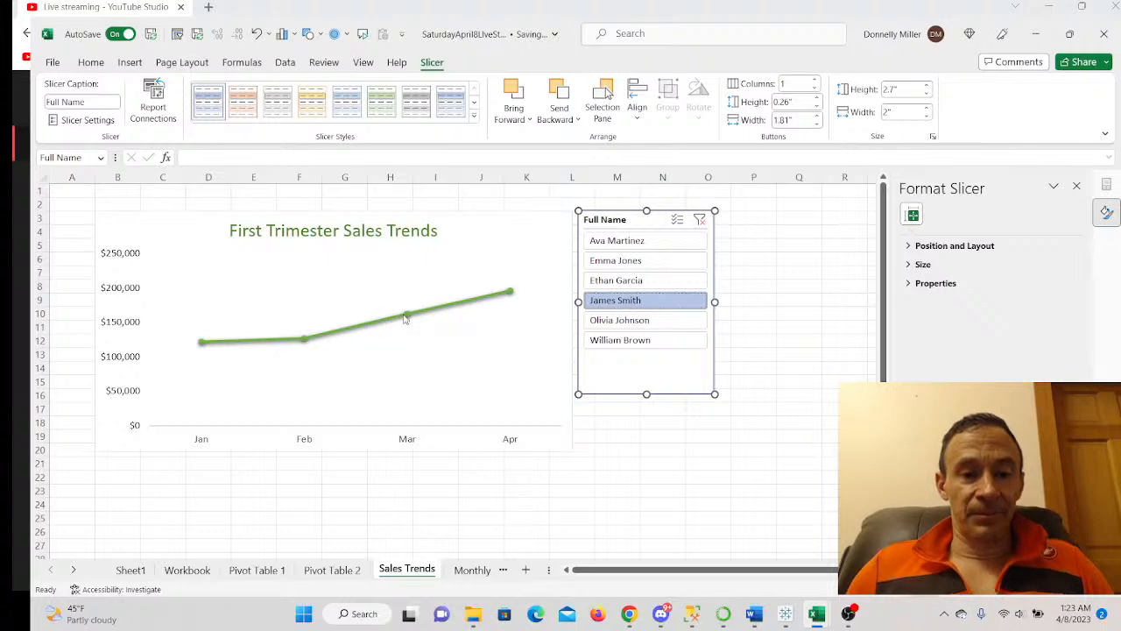
pyautogui.click(599, 322)
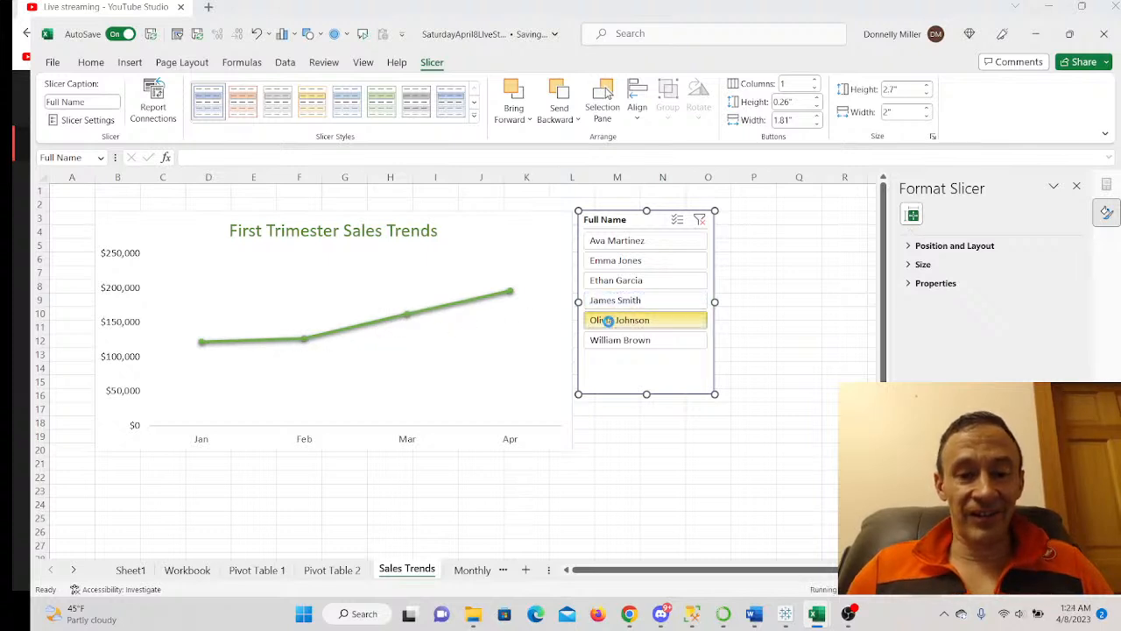
pyautogui.moveTo(378, 304)
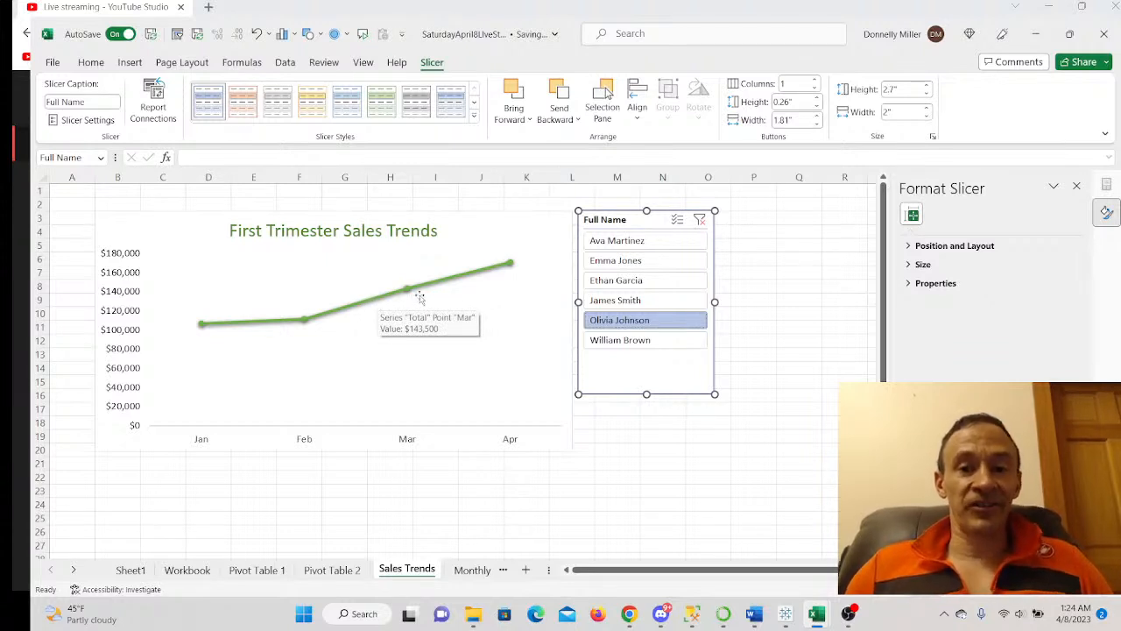
pyautogui.click(613, 261)
pyautogui.click(605, 277)
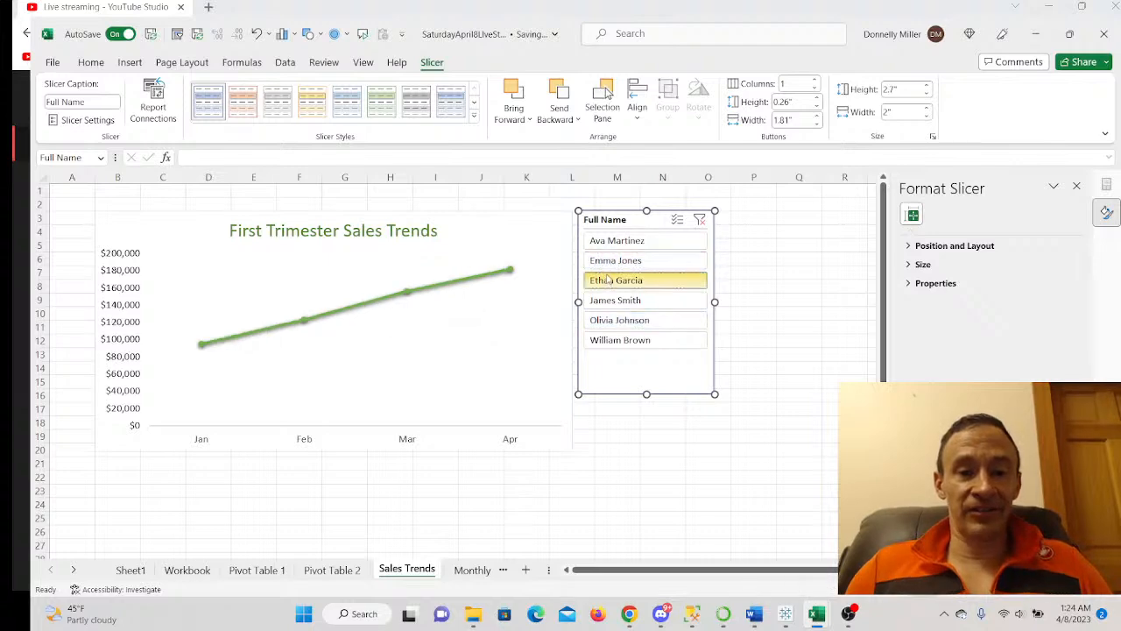
pyautogui.moveTo(300, 350)
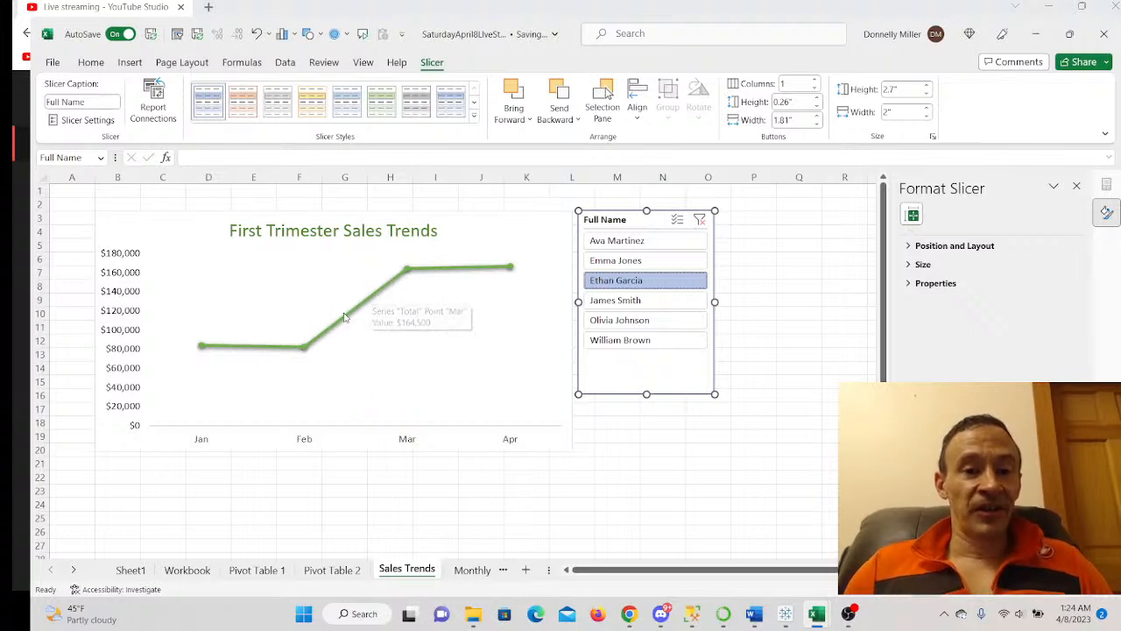
pyautogui.moveTo(350, 322)
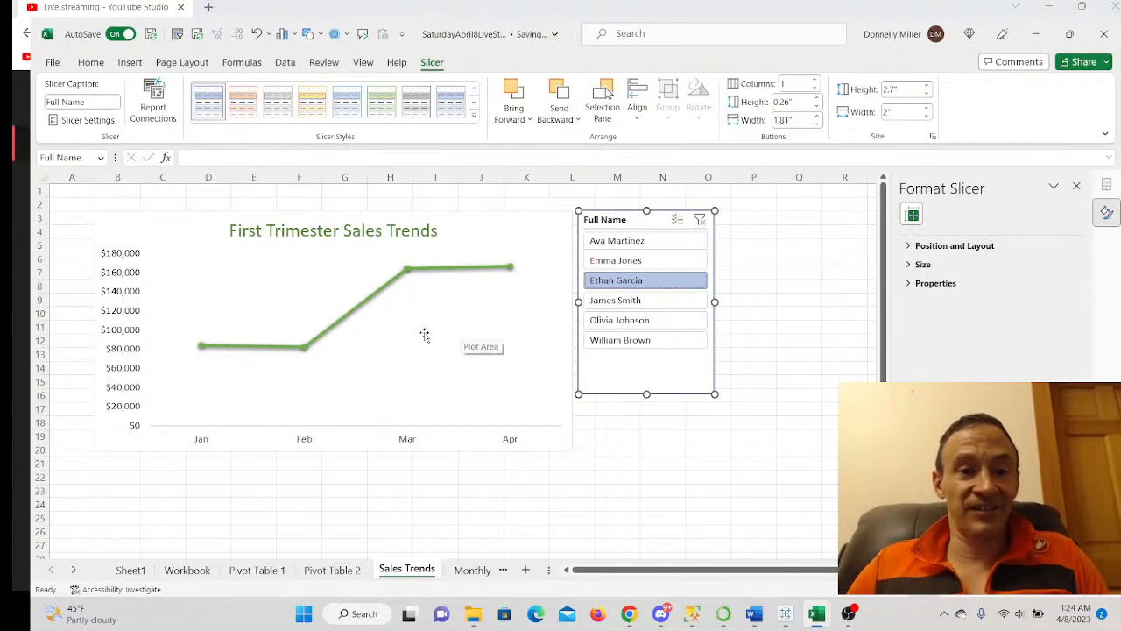
# - Filter through the fourth, fifth and sixth salespeople, then return to the third and deselect the slicer
pyautogui.click(627, 303)
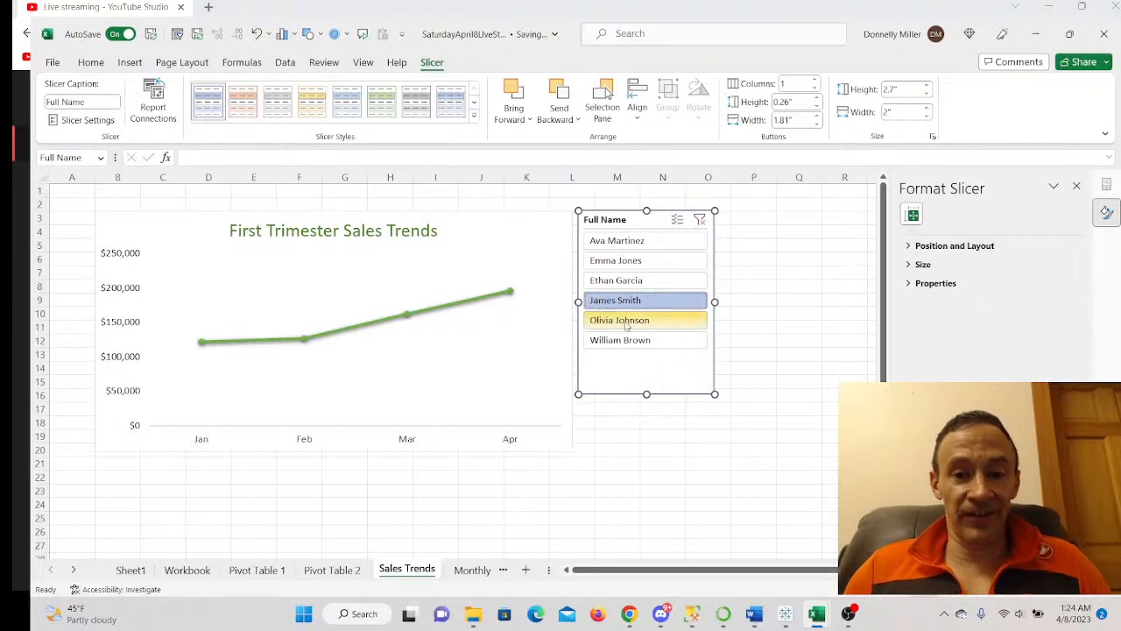
pyautogui.click(624, 320)
pyautogui.click(622, 340)
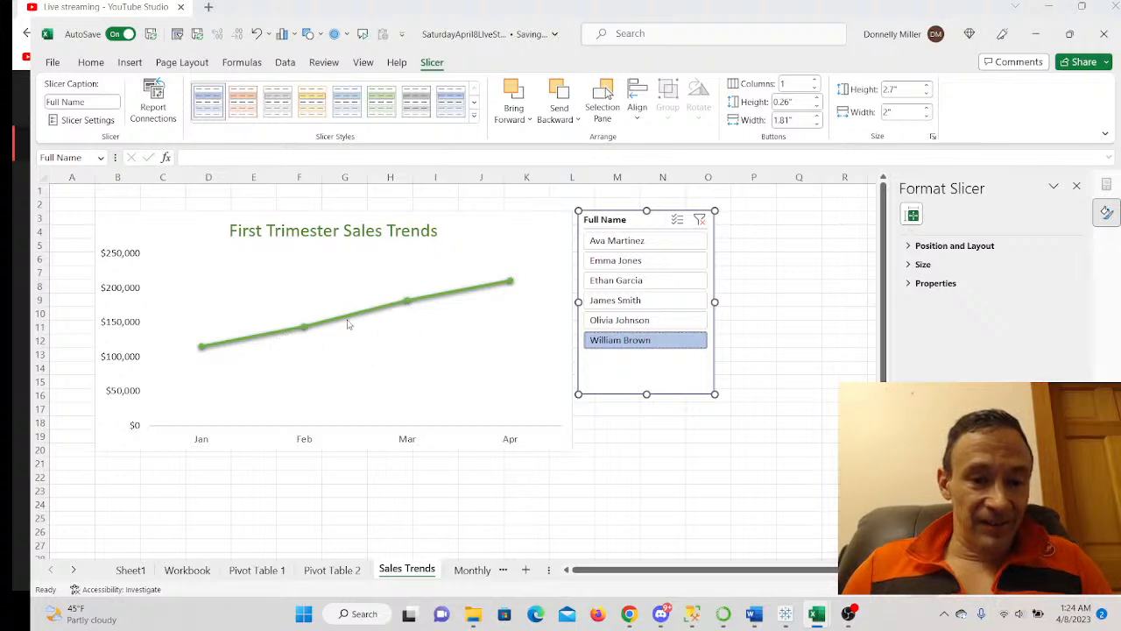
pyautogui.click(620, 282)
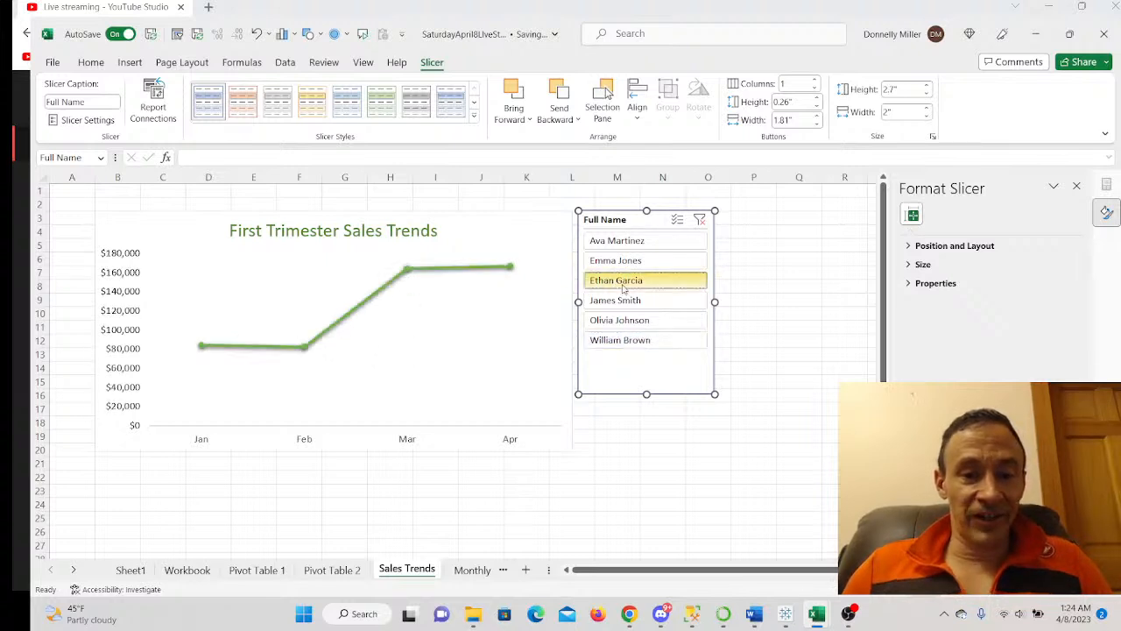
pyautogui.click(626, 435)
# - Add a Gendeer slicer right of the Full Name slicer and clear the Full Name filter
pyautogui.click(413, 328)
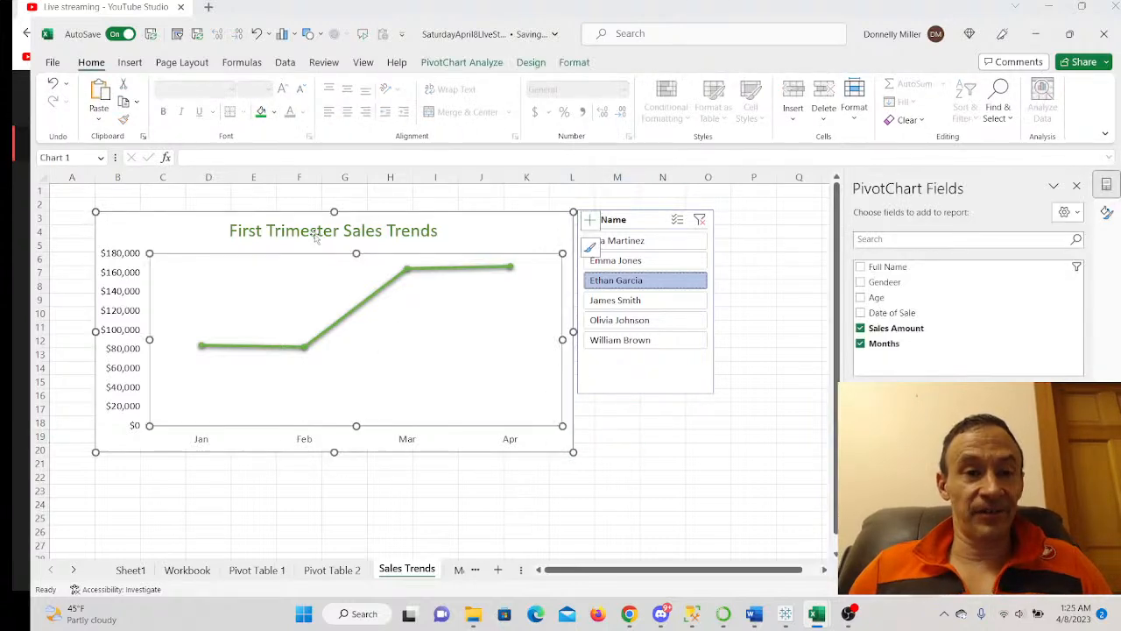
pyautogui.click(461, 62)
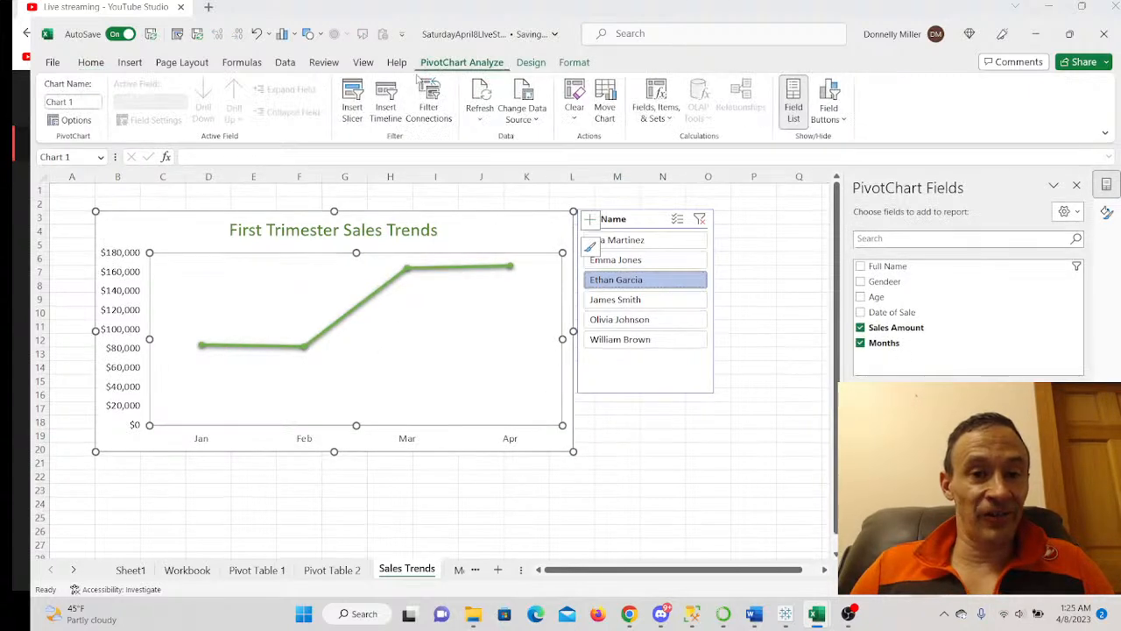
pyautogui.click(353, 110)
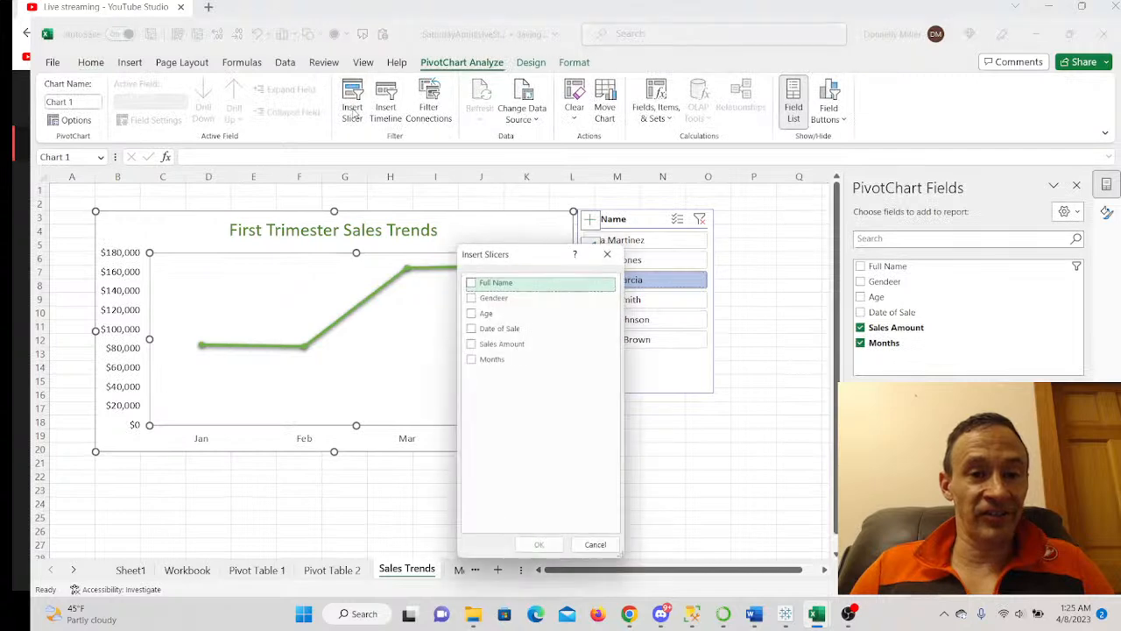
pyautogui.click(474, 299)
pyautogui.click(539, 544)
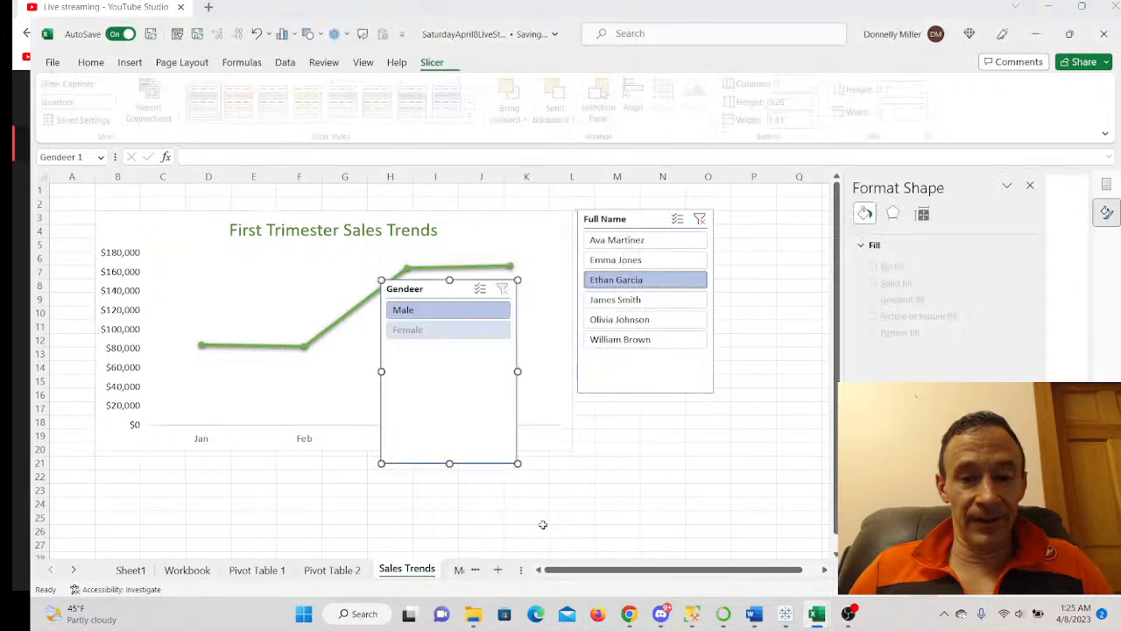
pyautogui.moveTo(439, 291); pyautogui.dragTo(773, 218)
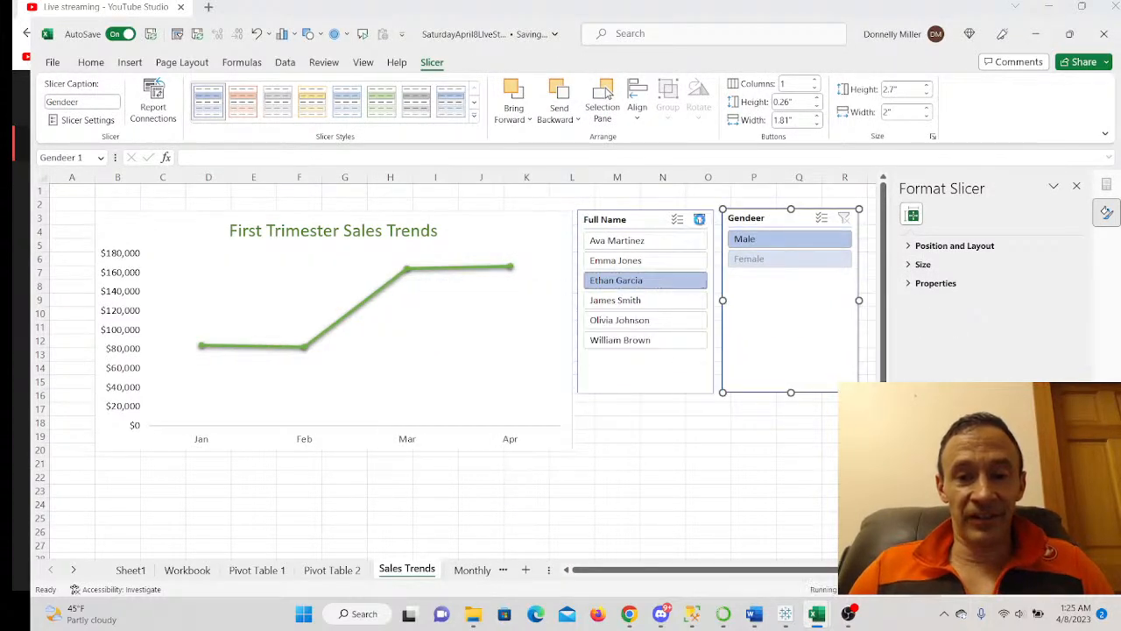
pyautogui.click(700, 221)
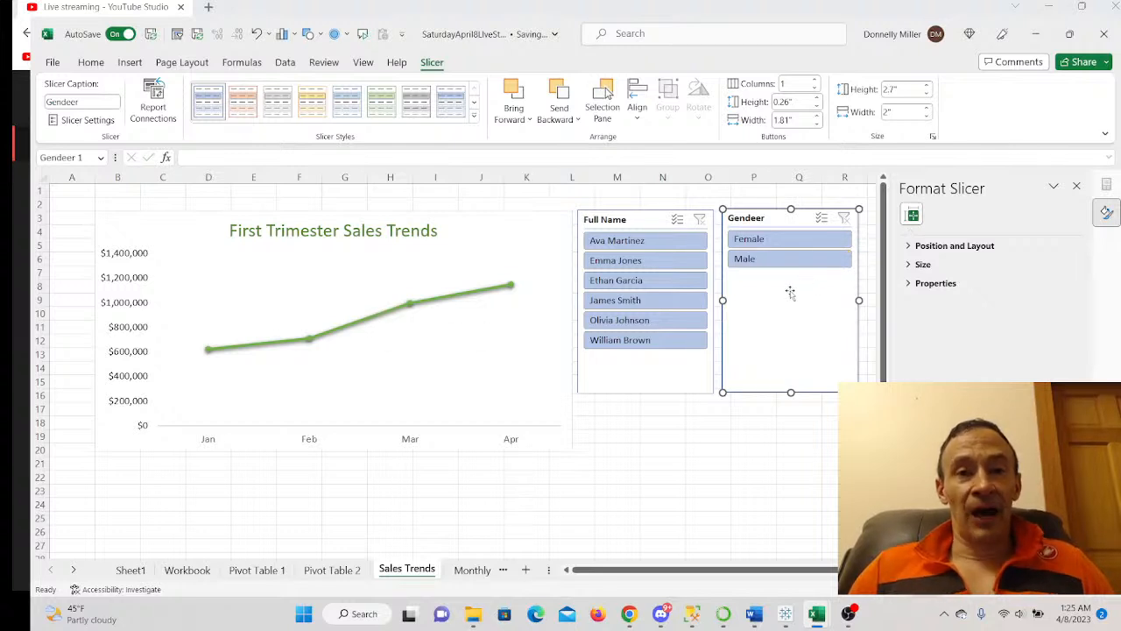
# - Toggle the Gendeer slicer between Female and Male, ending on Male, then select the chart
pyautogui.click(755, 241)
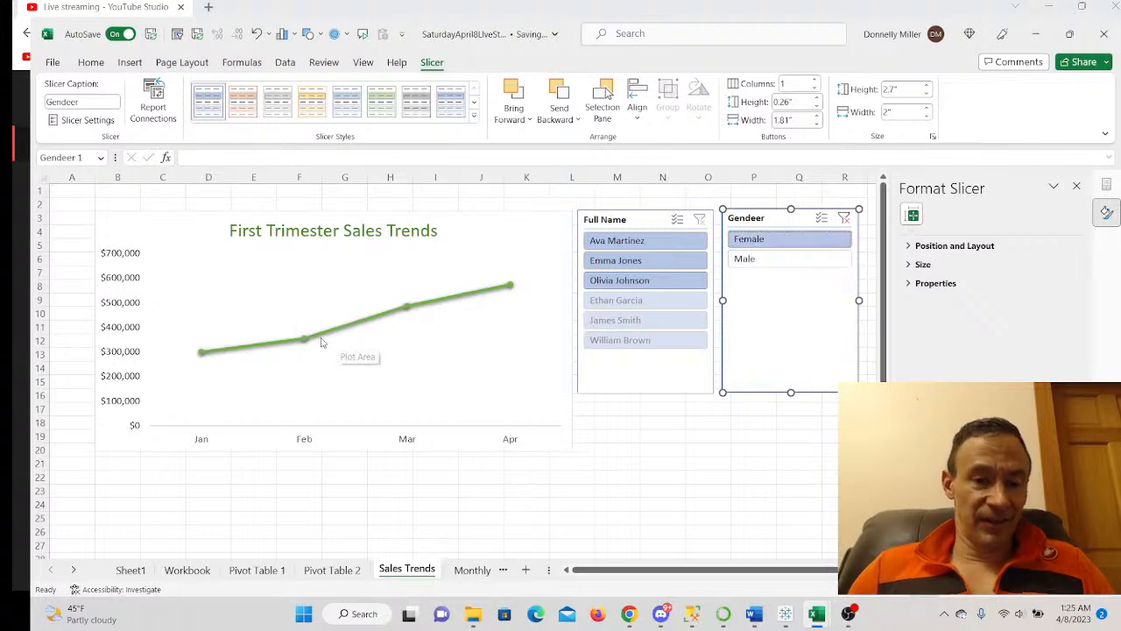
pyautogui.click(764, 267)
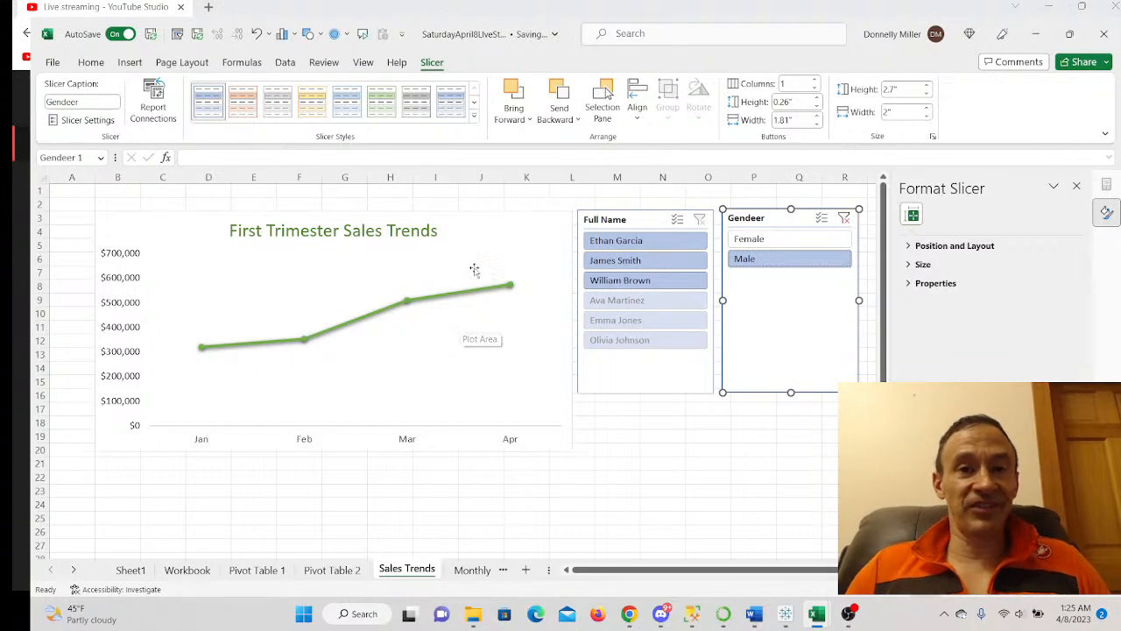
pyautogui.click(767, 242)
pyautogui.click(765, 260)
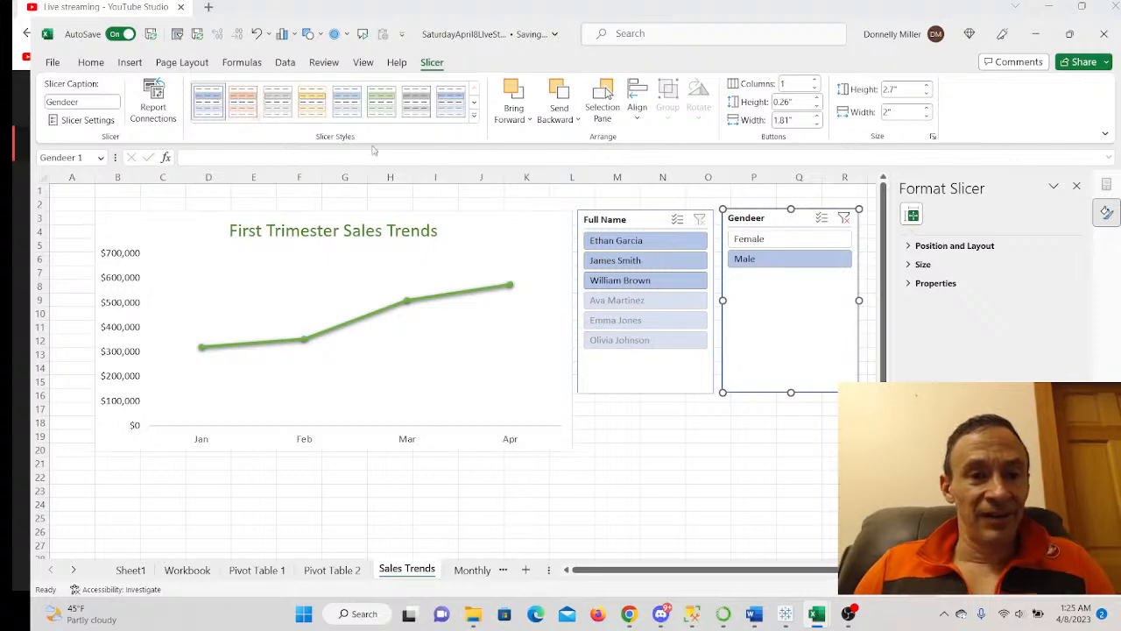
pyautogui.click(421, 274)
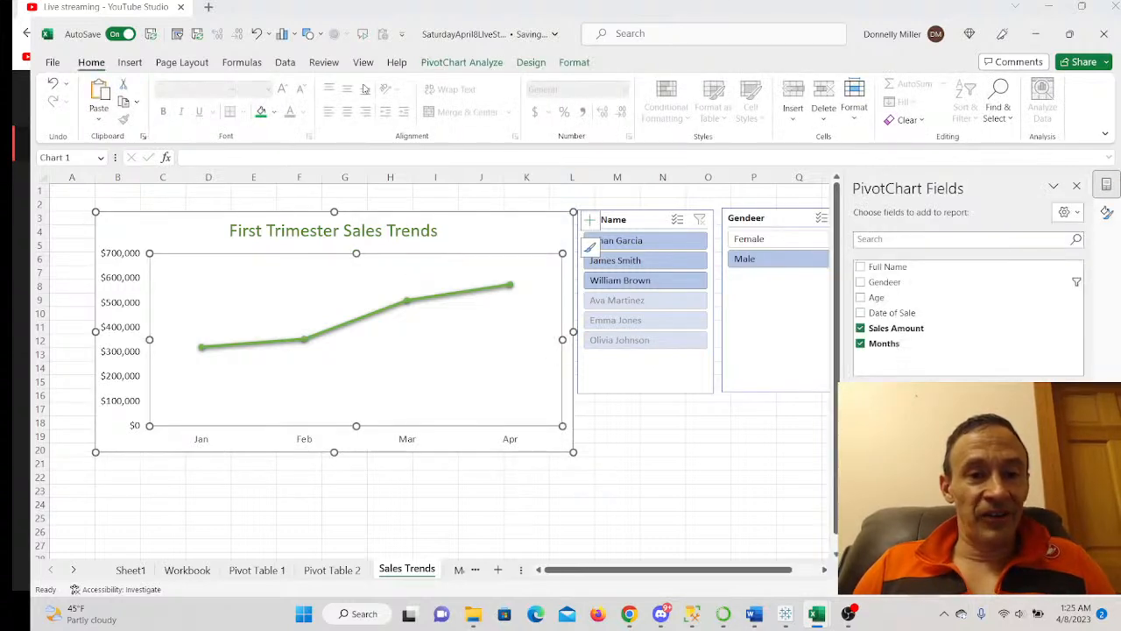
# - Add an Age slicer listing ages 27–33 and clear the Gendeer slicer's filter
pyautogui.click(451, 63)
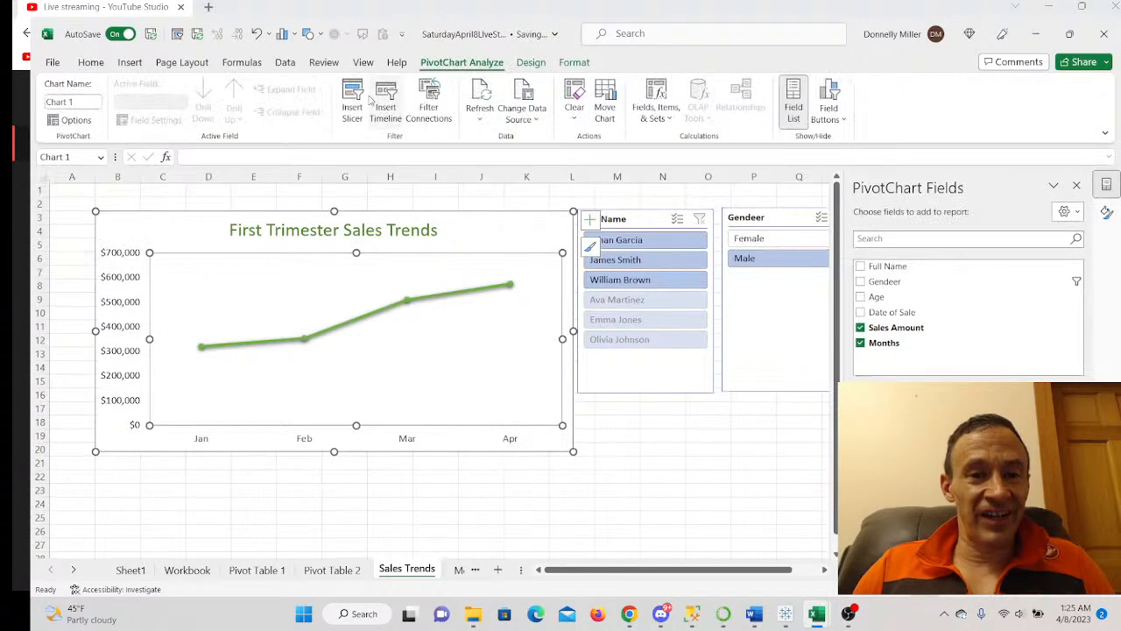
pyautogui.click(353, 110)
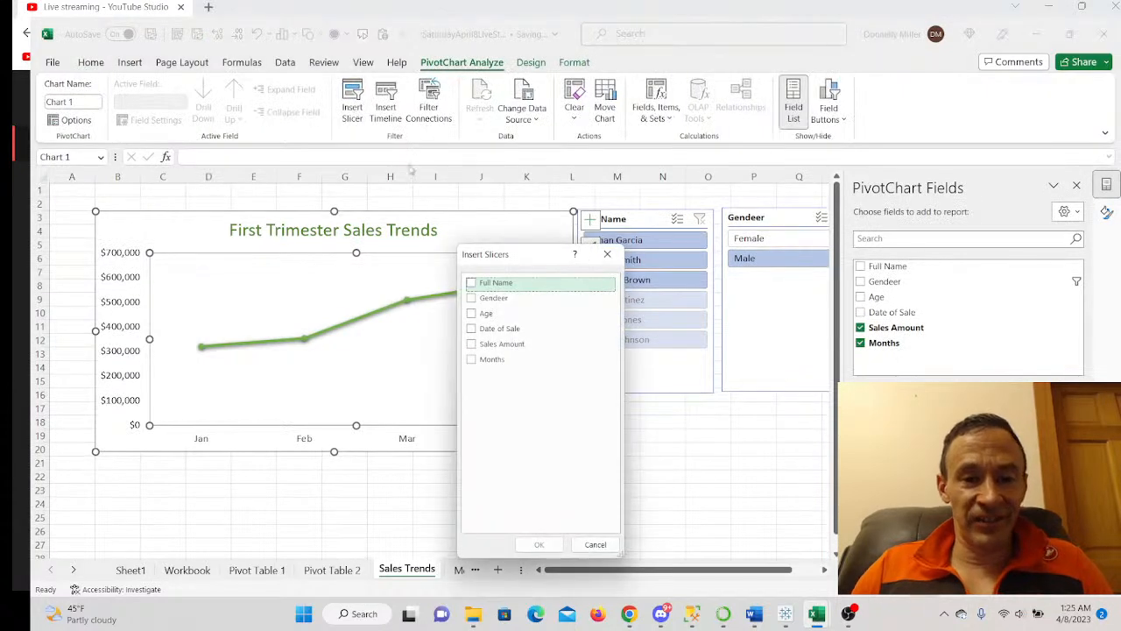
pyautogui.click(484, 317)
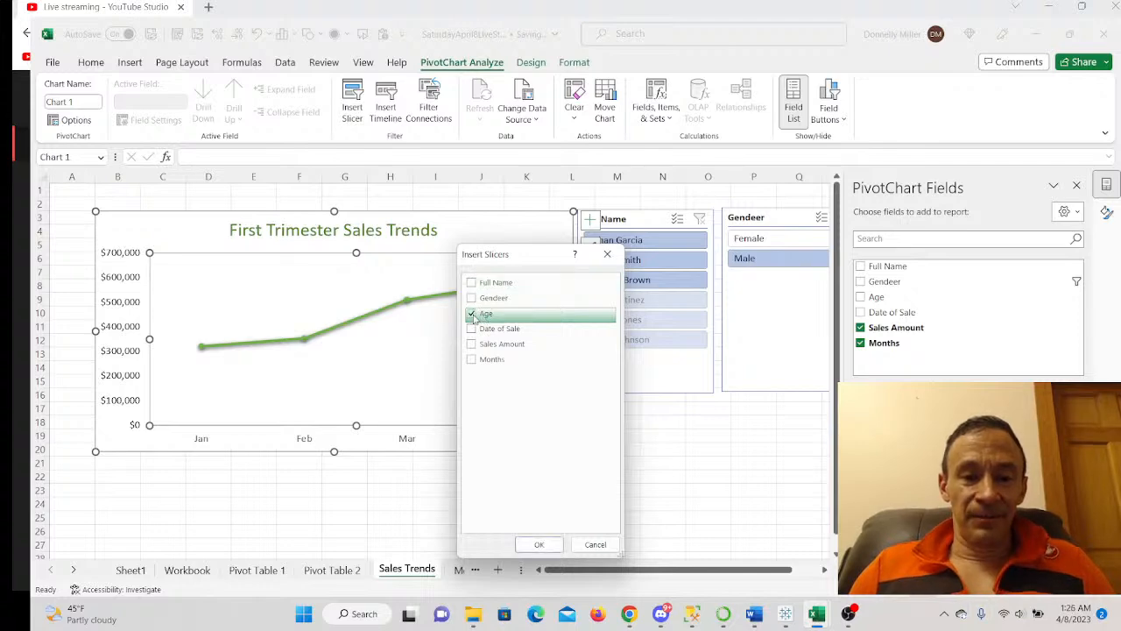
pyautogui.click(539, 544)
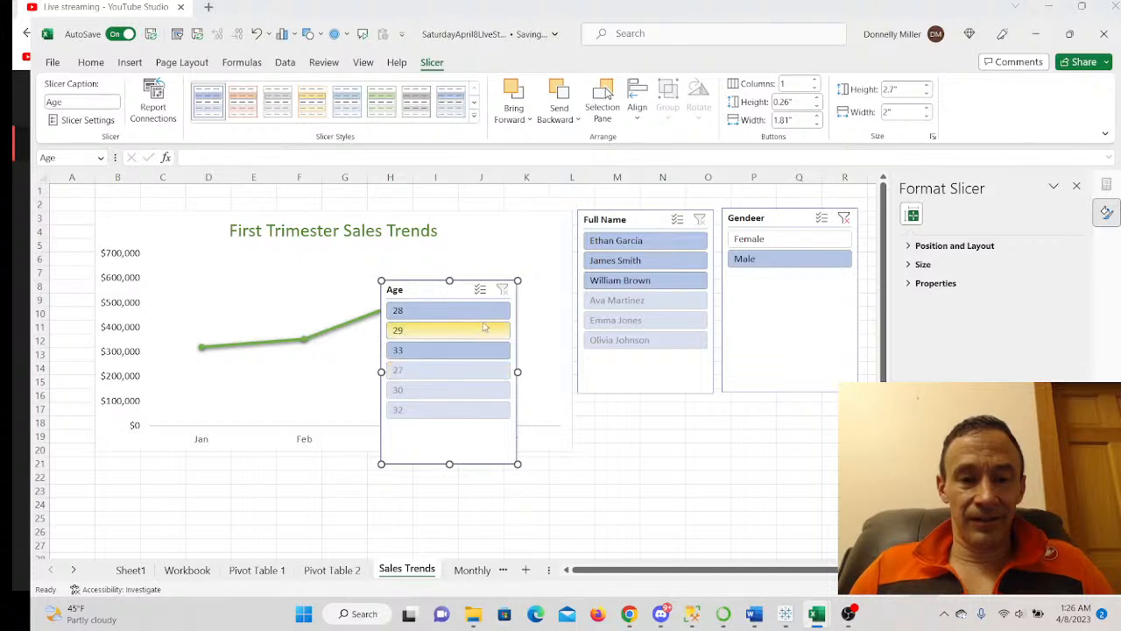
pyautogui.click(844, 218)
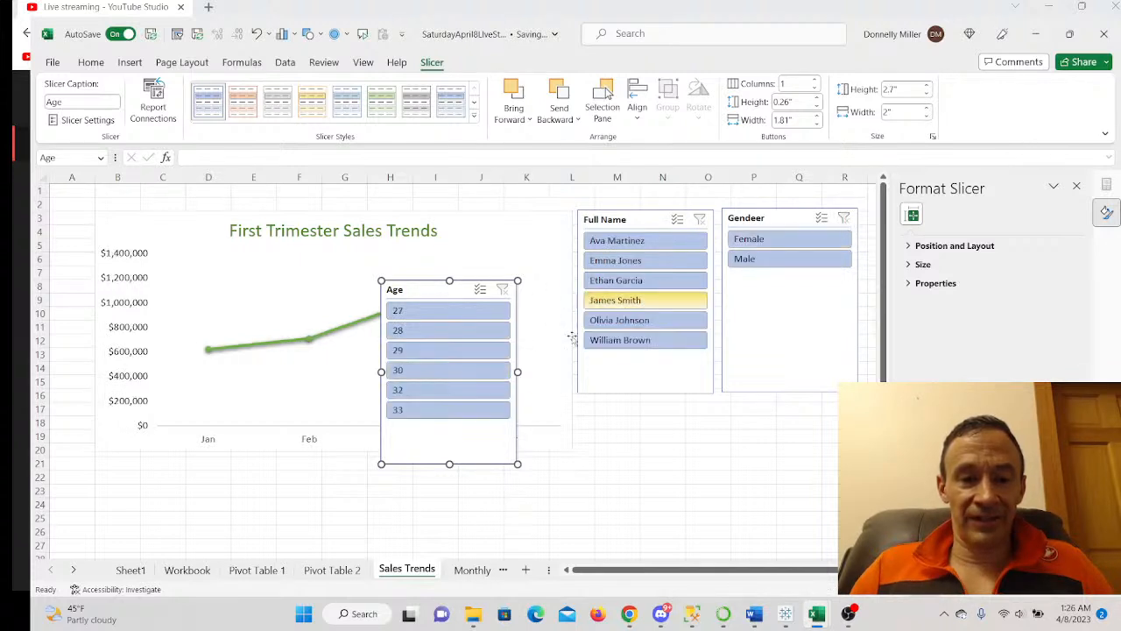
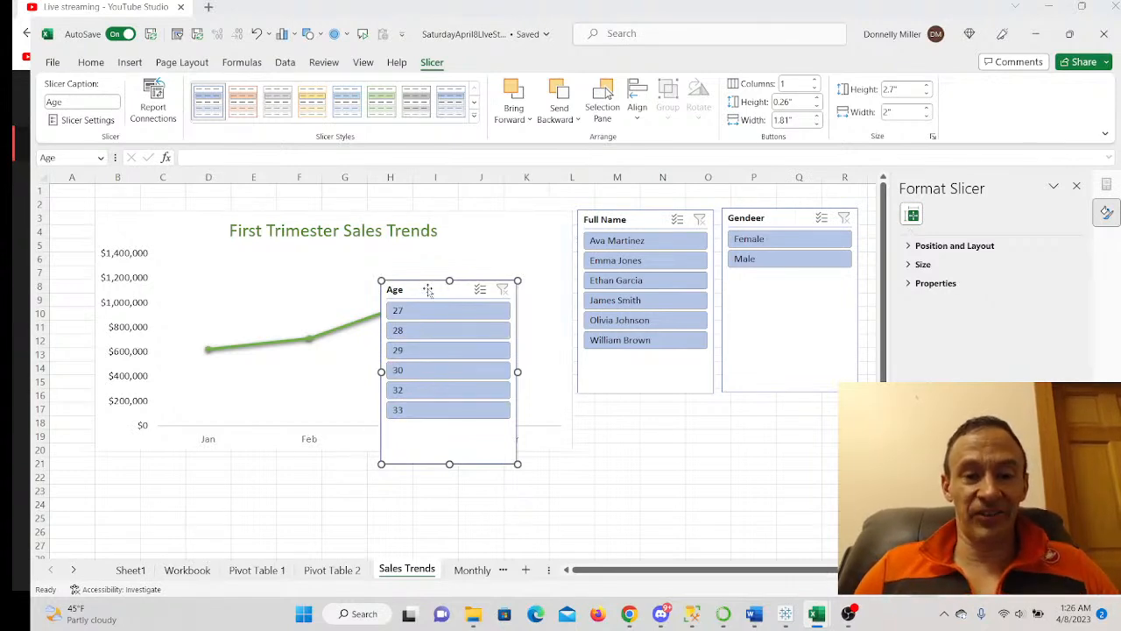
# - Delete the Age slicer and switch to the Monthly Sales Chart sheet
pyautogui.press('Delete')
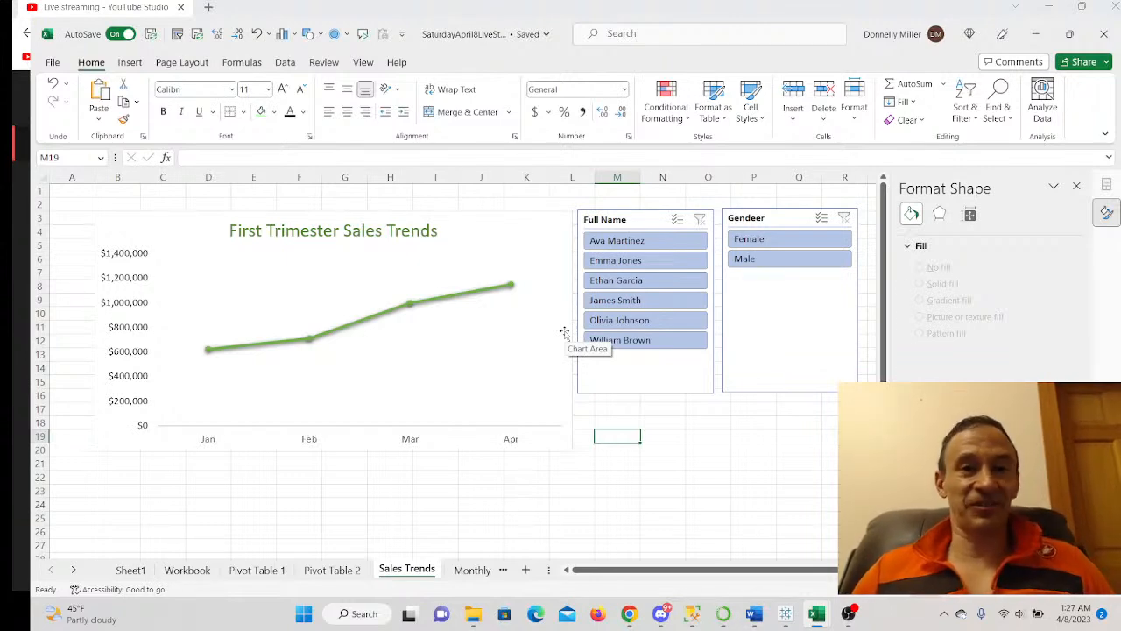
pyautogui.click(506, 571)
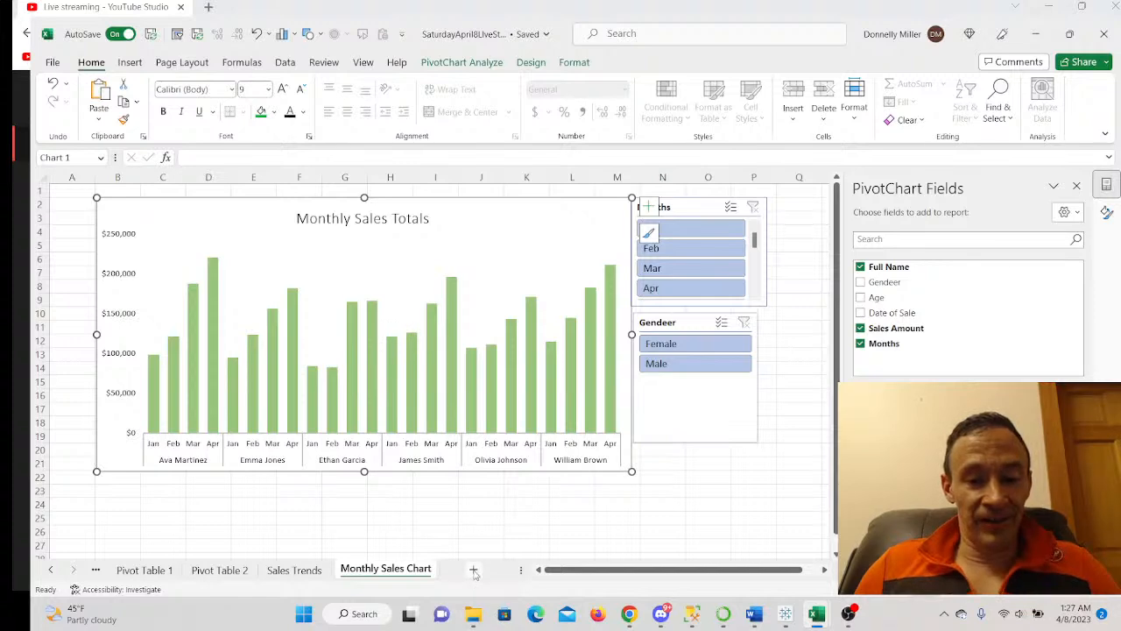
# - Add a new worksheet named Dashboard
pyautogui.click(473, 570)
pyautogui.doubleClick(472, 573)
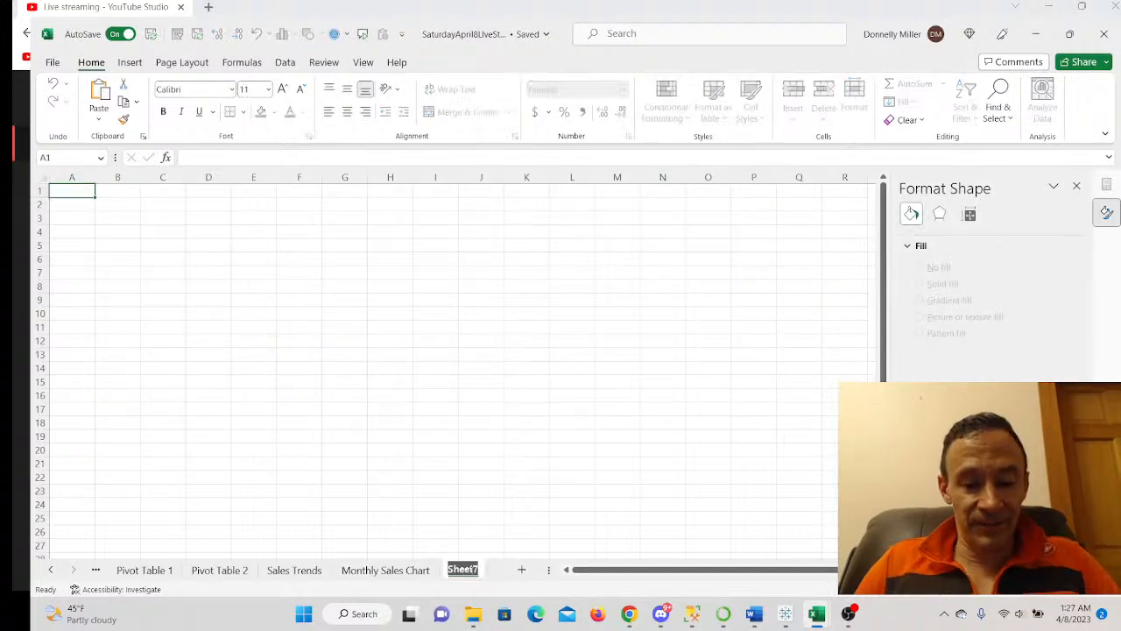
pyautogui.write('Dashboa')
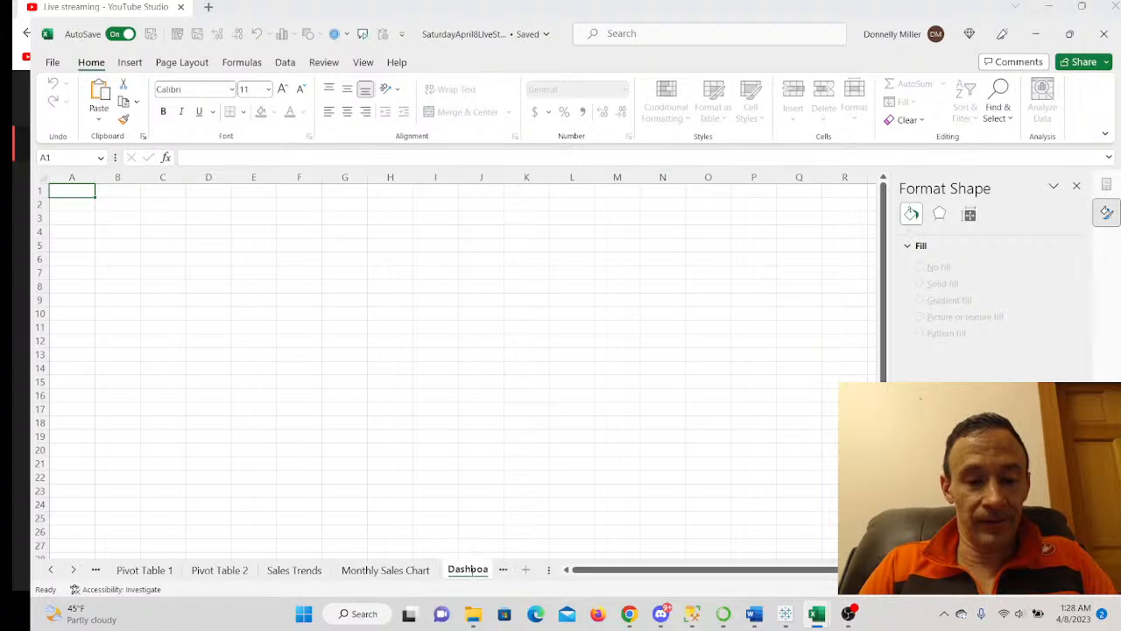
pyautogui.write('rd')
pyautogui.press('Return')
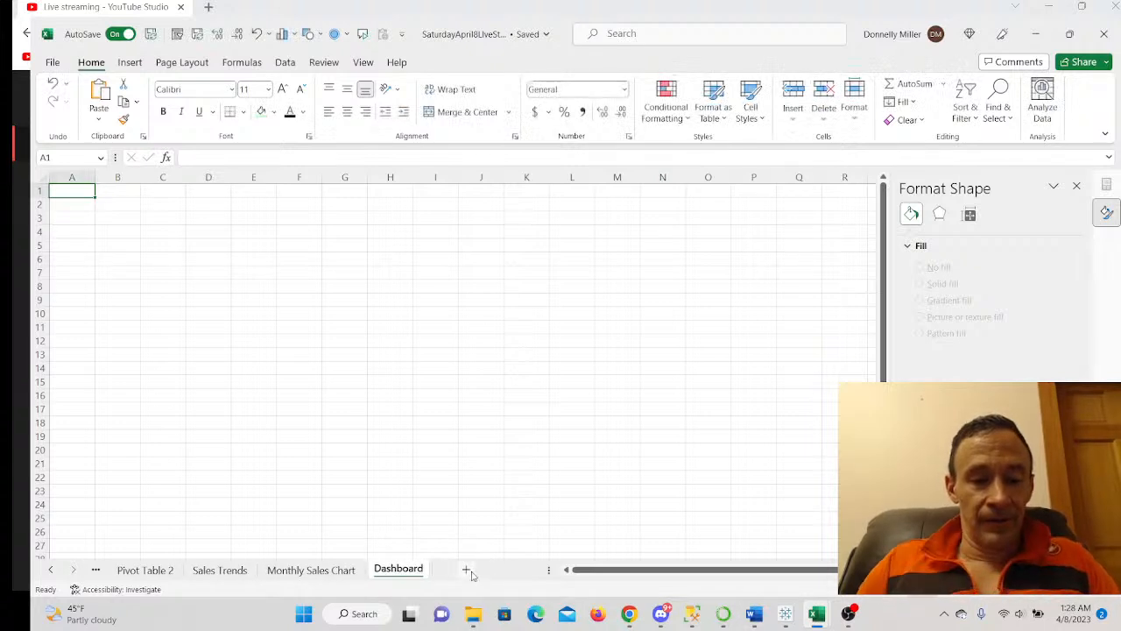
# - Merge all of the Dashboard's cells into one blank white area and close the Format Shape pane
pyautogui.scroll(-2, 272, 484)
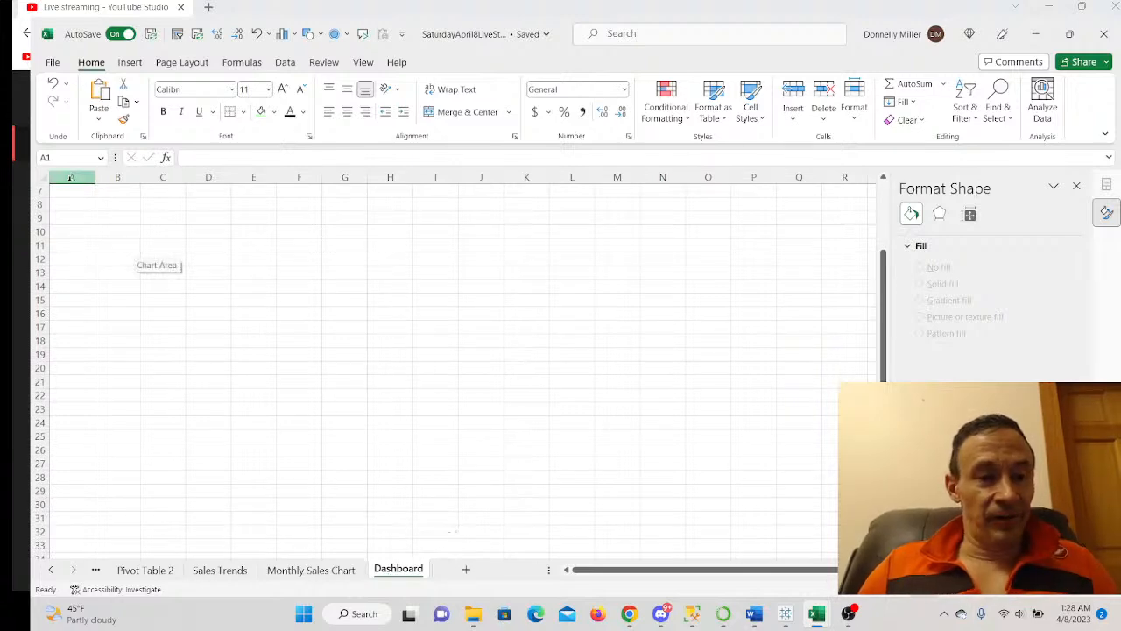
pyautogui.click(43, 176)
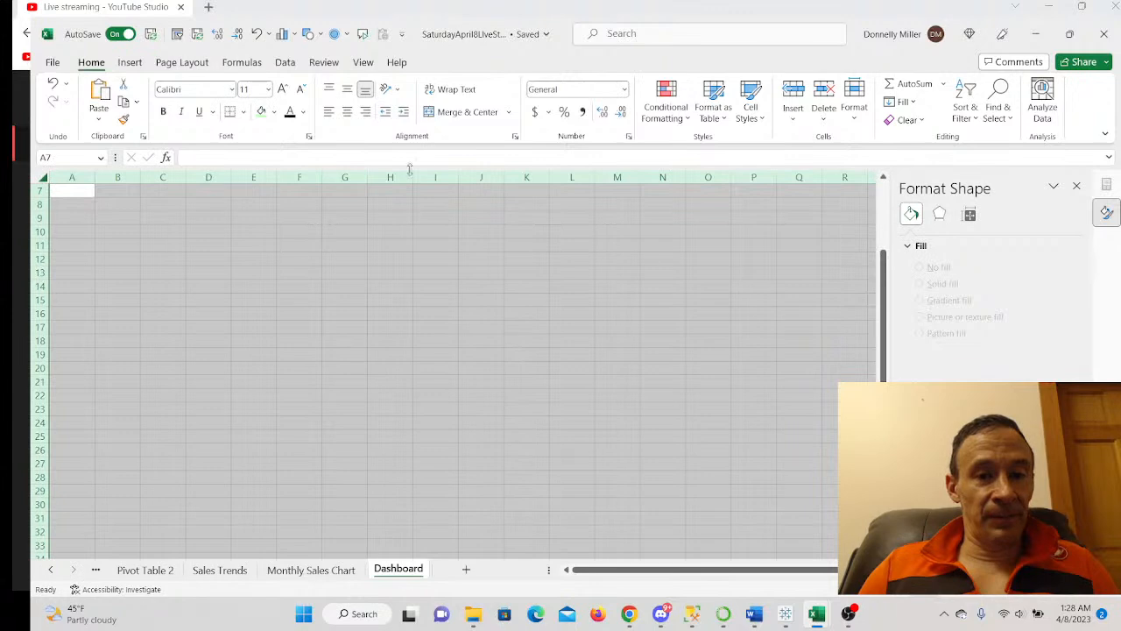
pyautogui.click(466, 112)
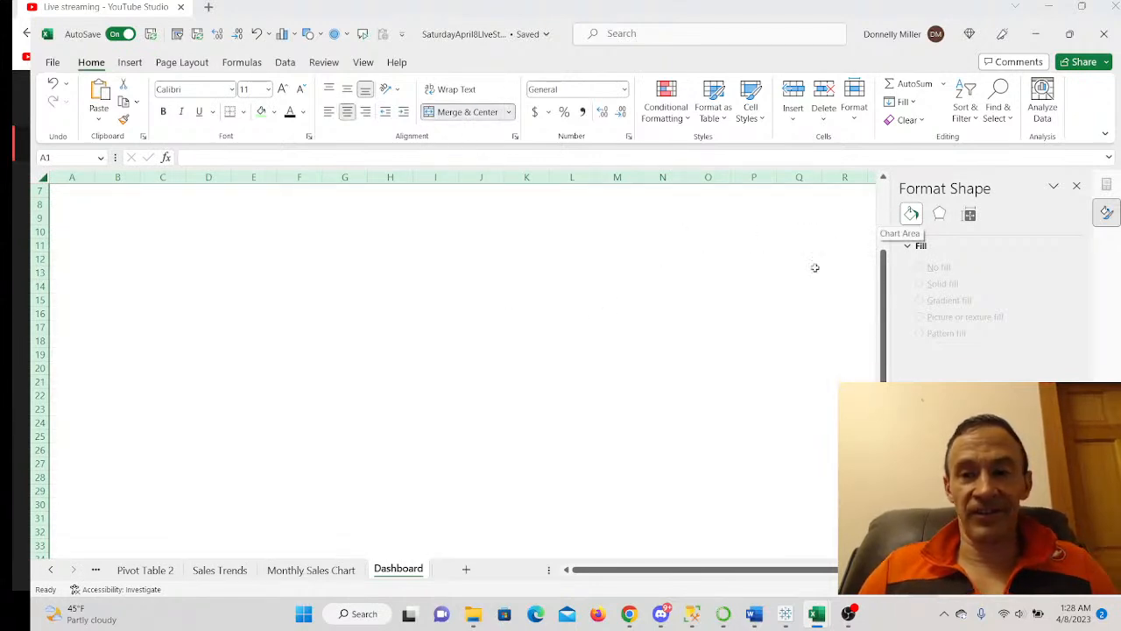
pyautogui.click(1076, 186)
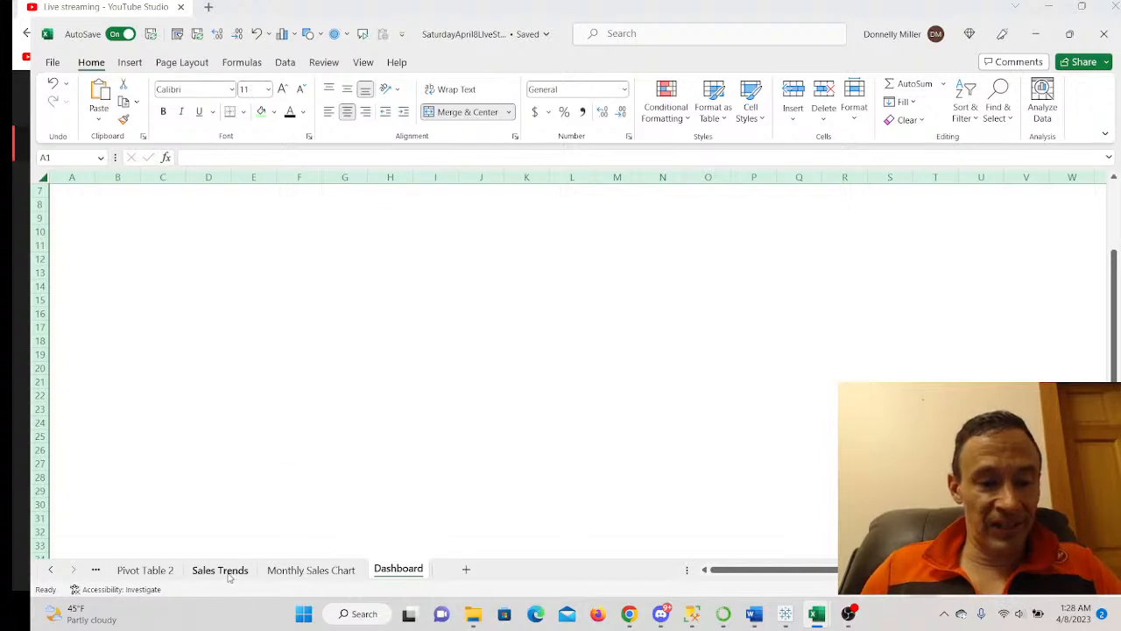
pyautogui.click(288, 571)
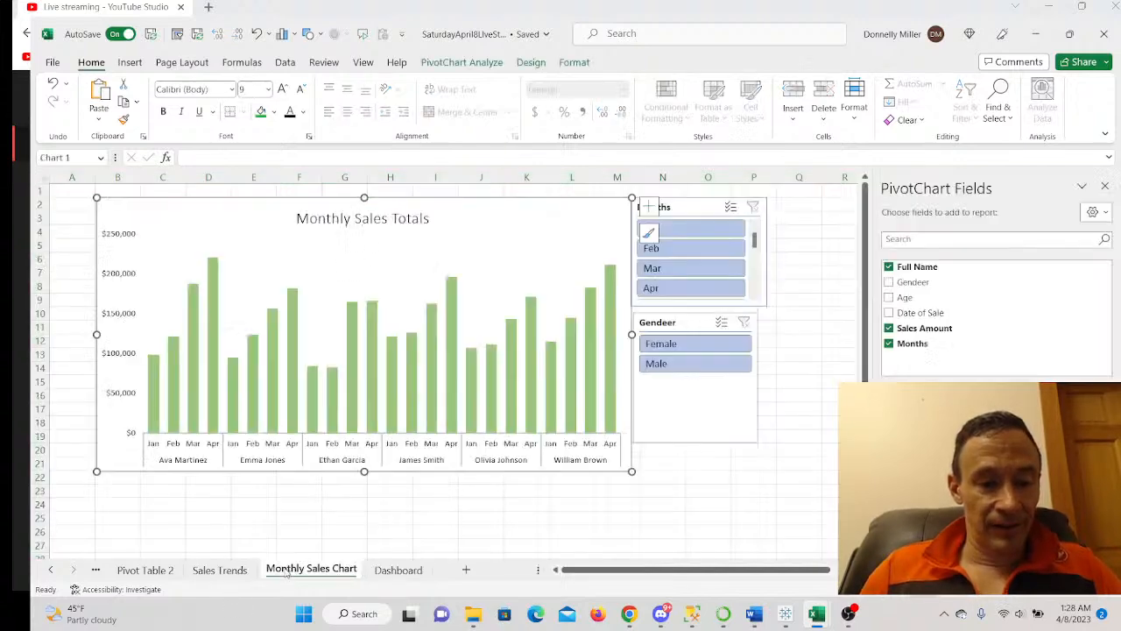
pyautogui.click(229, 571)
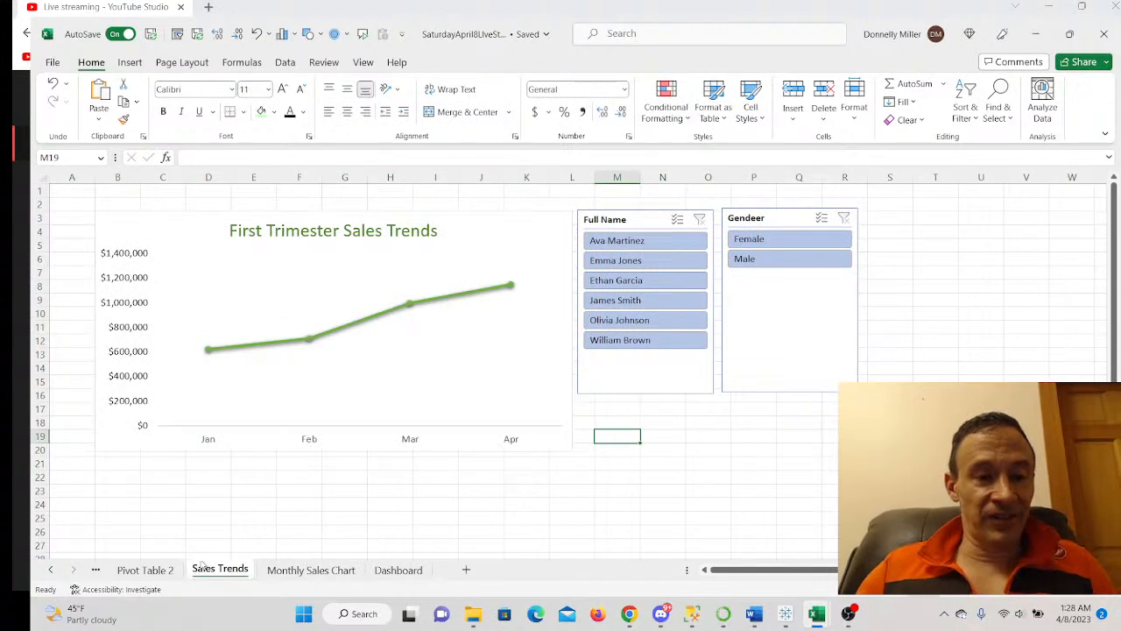
pyautogui.click(291, 571)
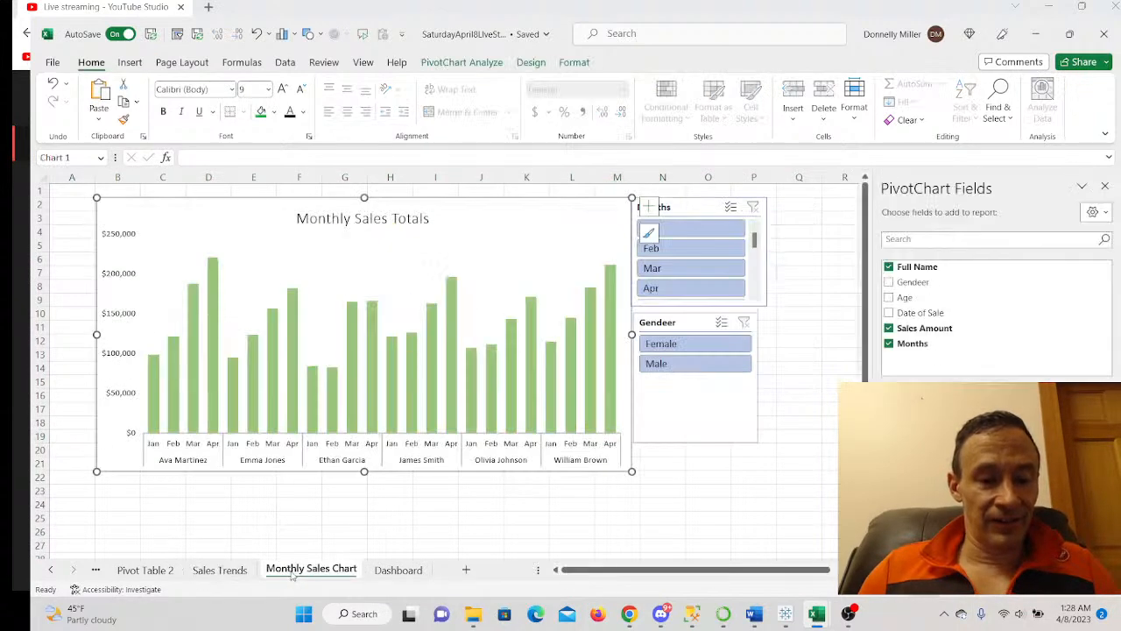
pyautogui.click(96, 571)
pyautogui.scroll(-4, 190, 517)
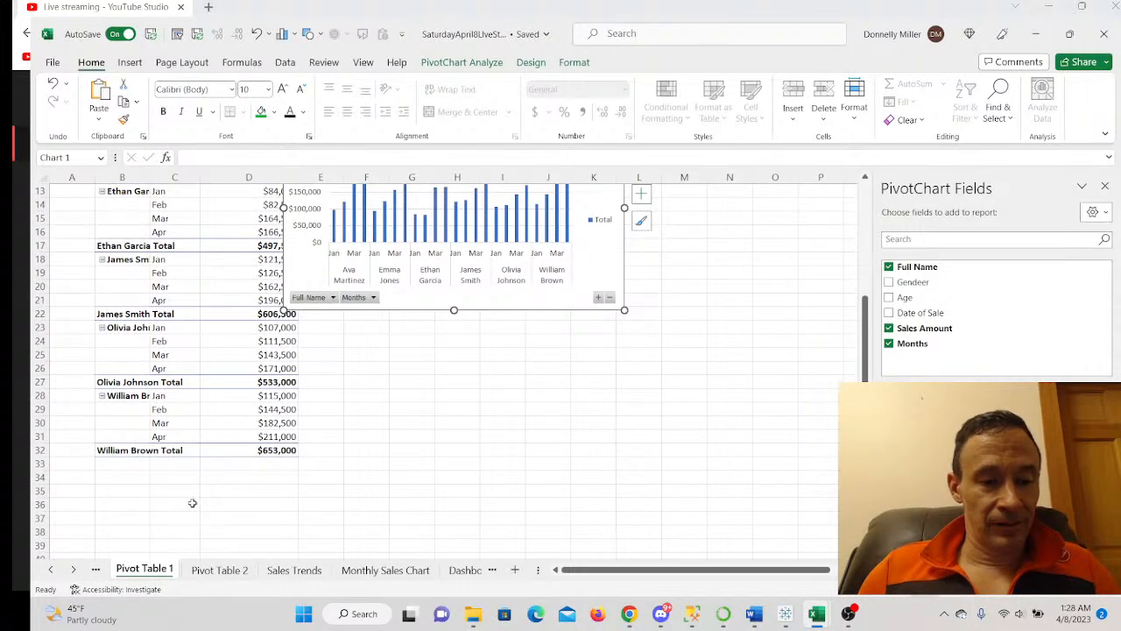
pyautogui.scroll(1, 192, 503)
pyautogui.click(133, 507)
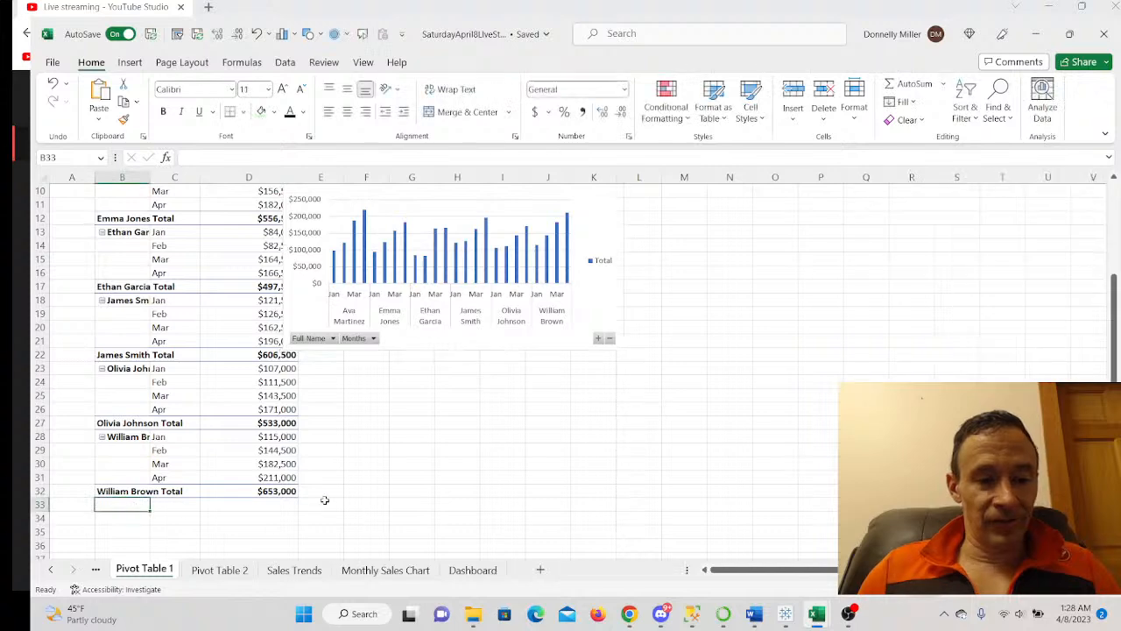
pyautogui.scroll(-1, 317, 513)
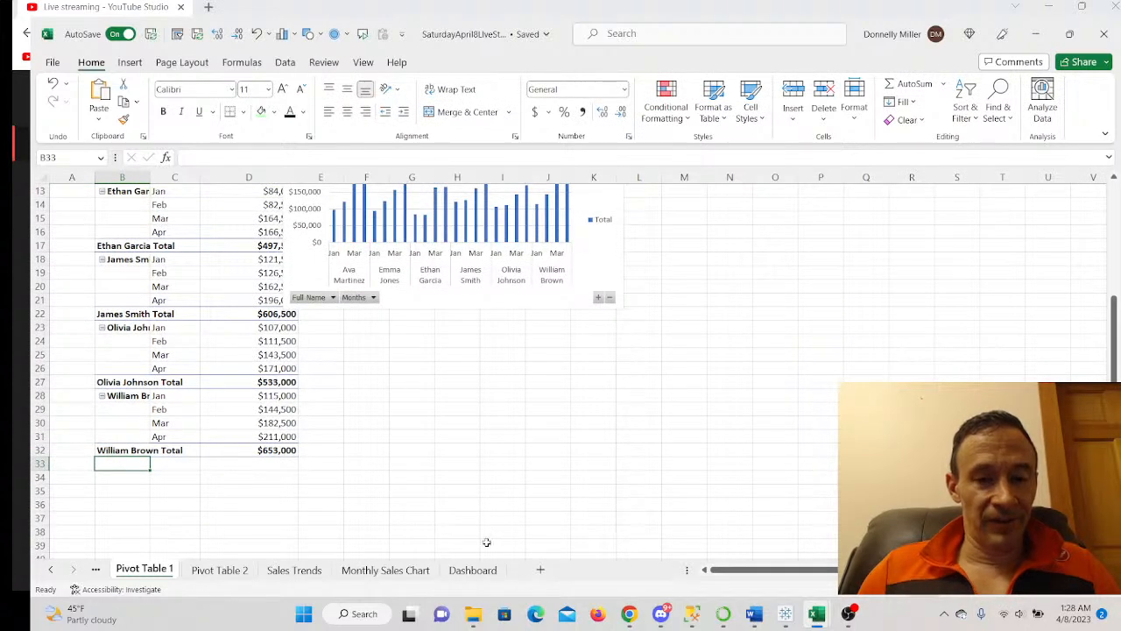
pyautogui.scroll(3, 490, 552)
pyautogui.scroll(-2, 473, 532)
pyautogui.scroll(1, 322, 516)
pyautogui.scroll(-1, 323, 514)
pyautogui.scroll(2, 324, 513)
pyautogui.scroll(1, 325, 511)
pyautogui.scroll(-3, 220, 488)
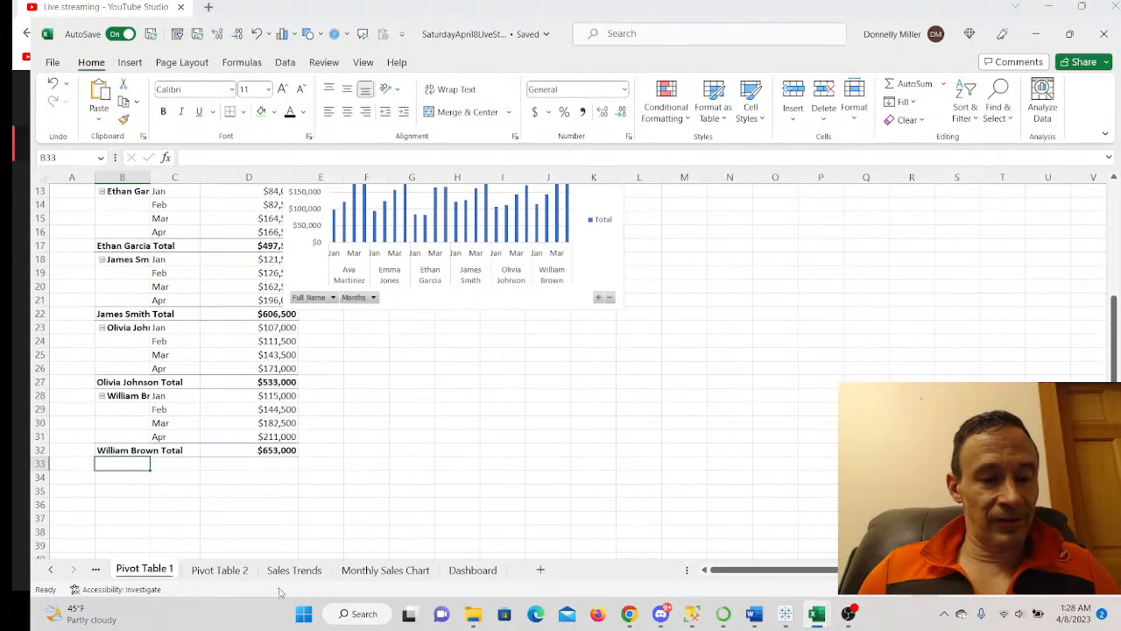
pyautogui.click(219, 570)
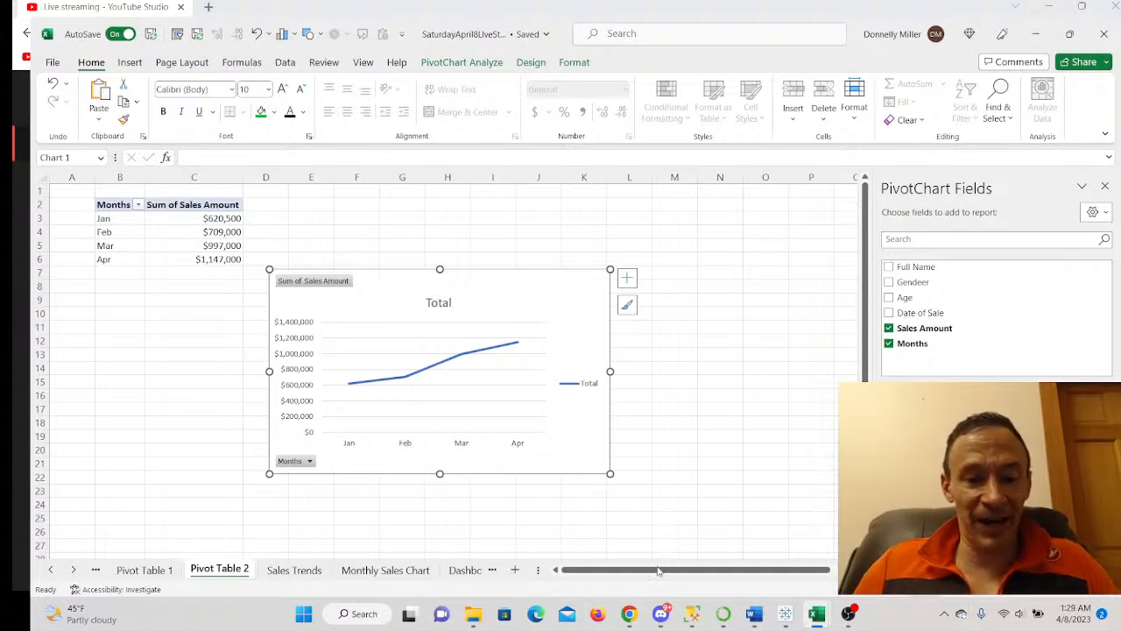
pyautogui.click(466, 570)
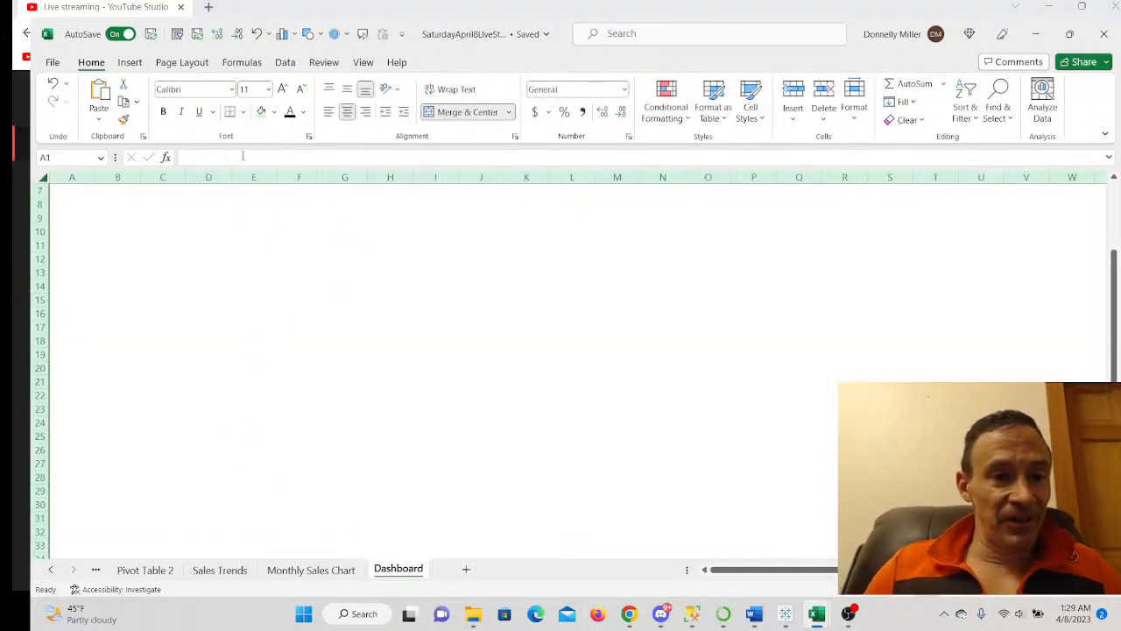
# - Draw a rounded rectangle over C9:E14 and adjust its corner rounding
pyautogui.click(131, 66)
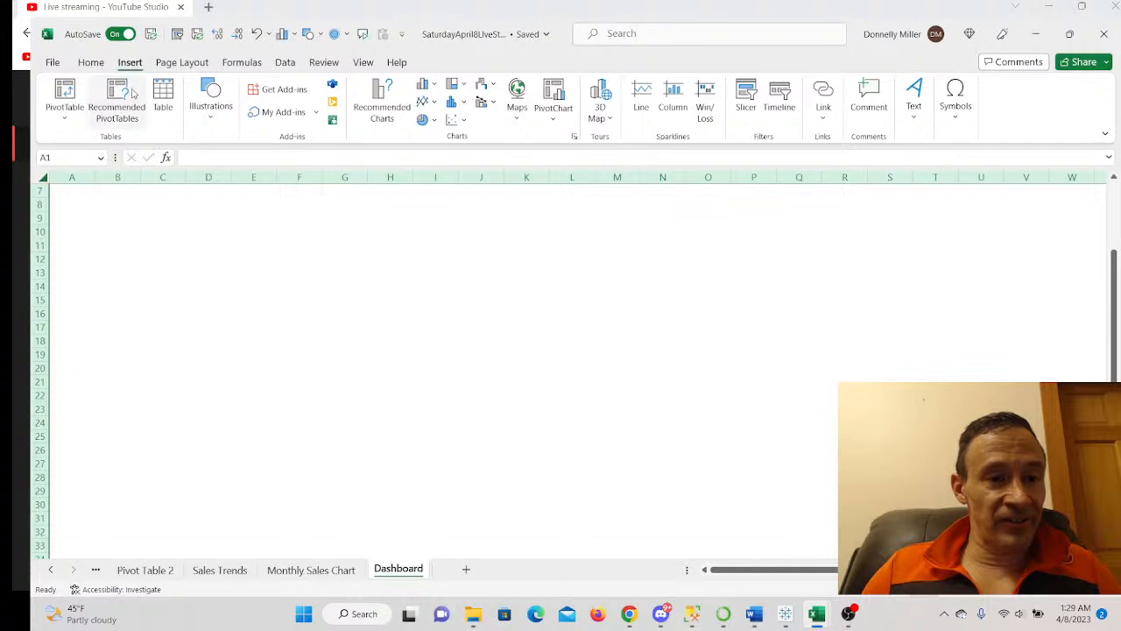
pyautogui.click(215, 114)
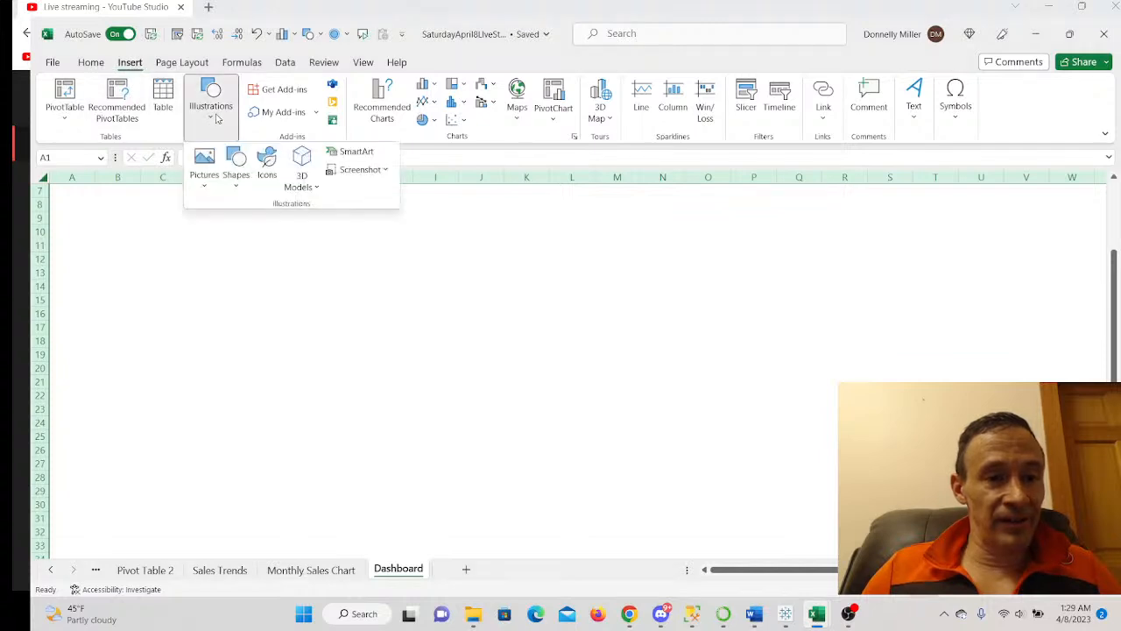
pyautogui.click(235, 178)
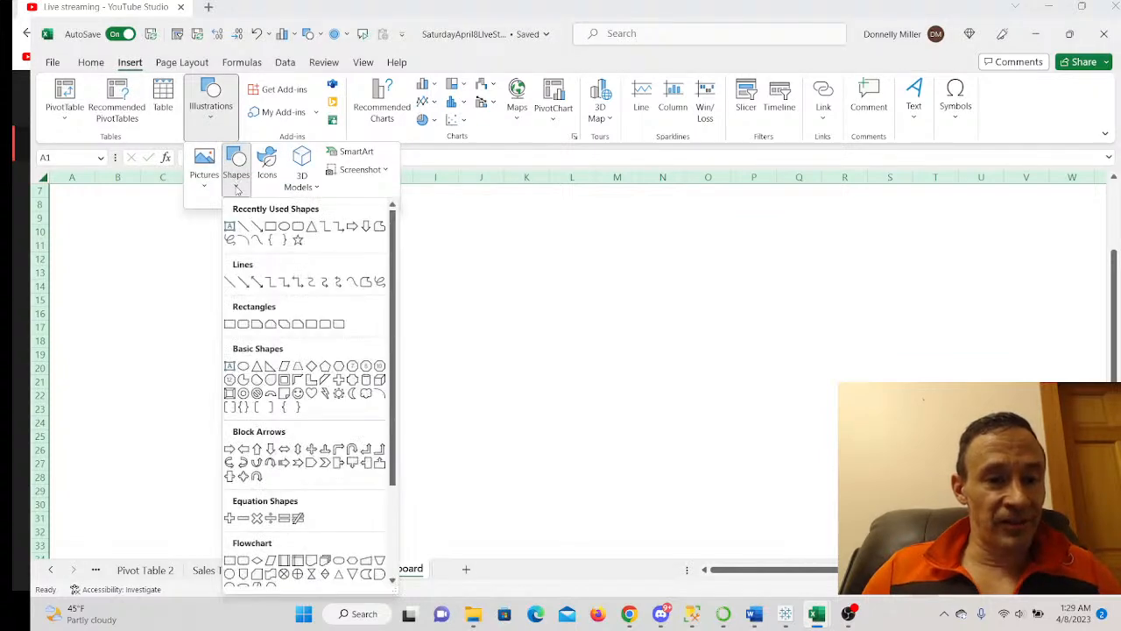
pyautogui.click(294, 227)
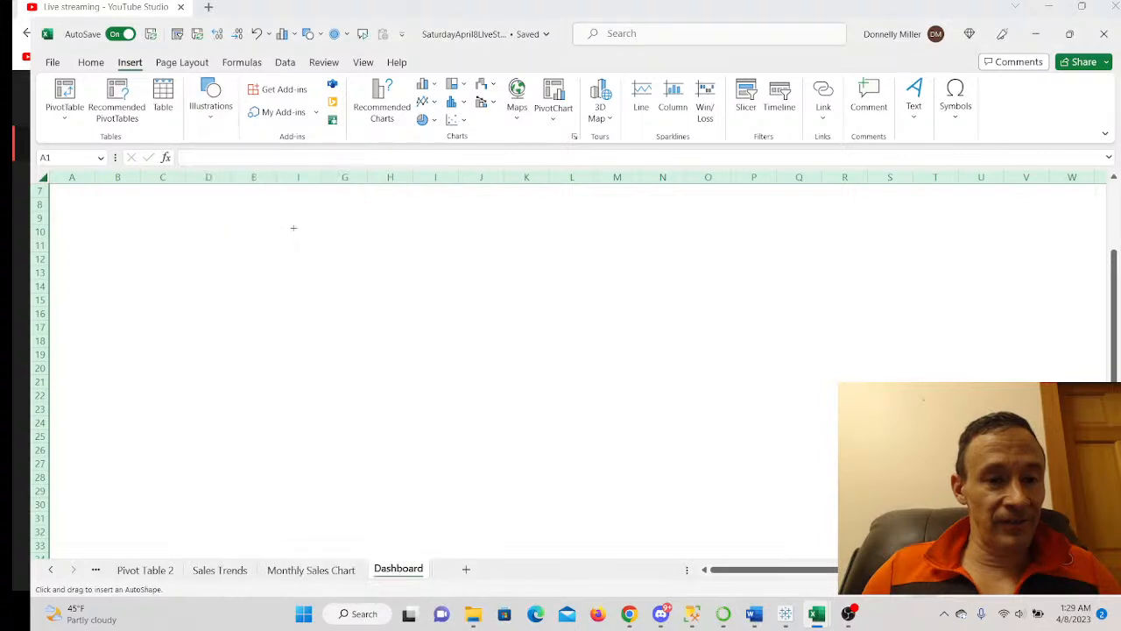
pyautogui.moveTo(177, 217)
pyautogui.mouseDown()
pyautogui.moveTo(246, 284)
pyautogui.moveTo(290, 250)
pyautogui.moveTo(310, 251)
pyautogui.mouseUp()
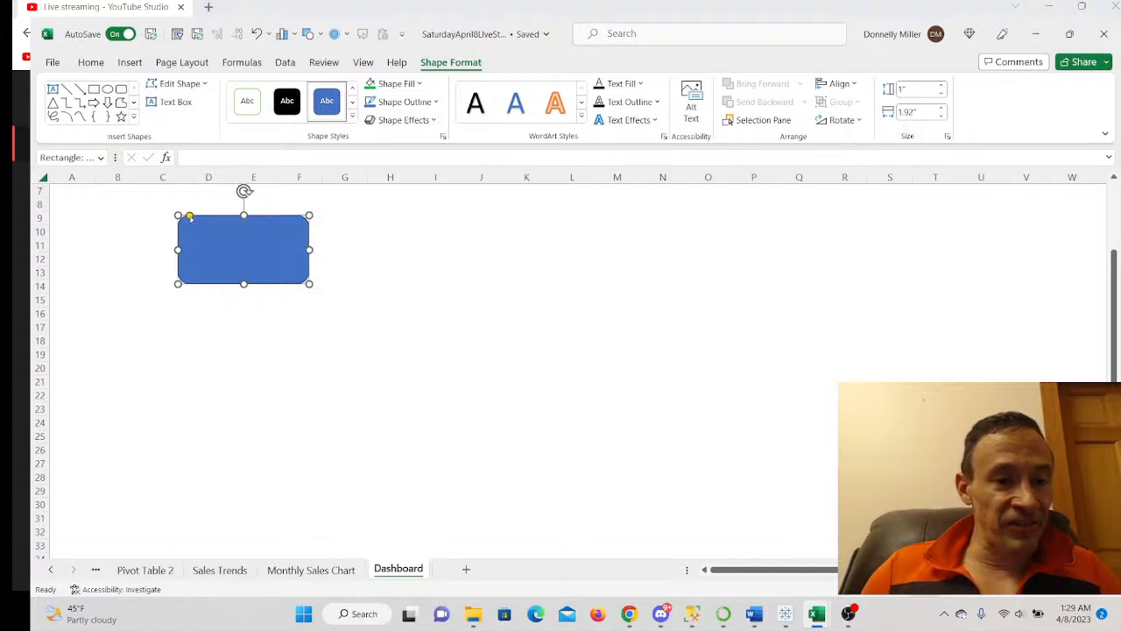
pyautogui.moveTo(189, 217); pyautogui.dragTo(180, 216)
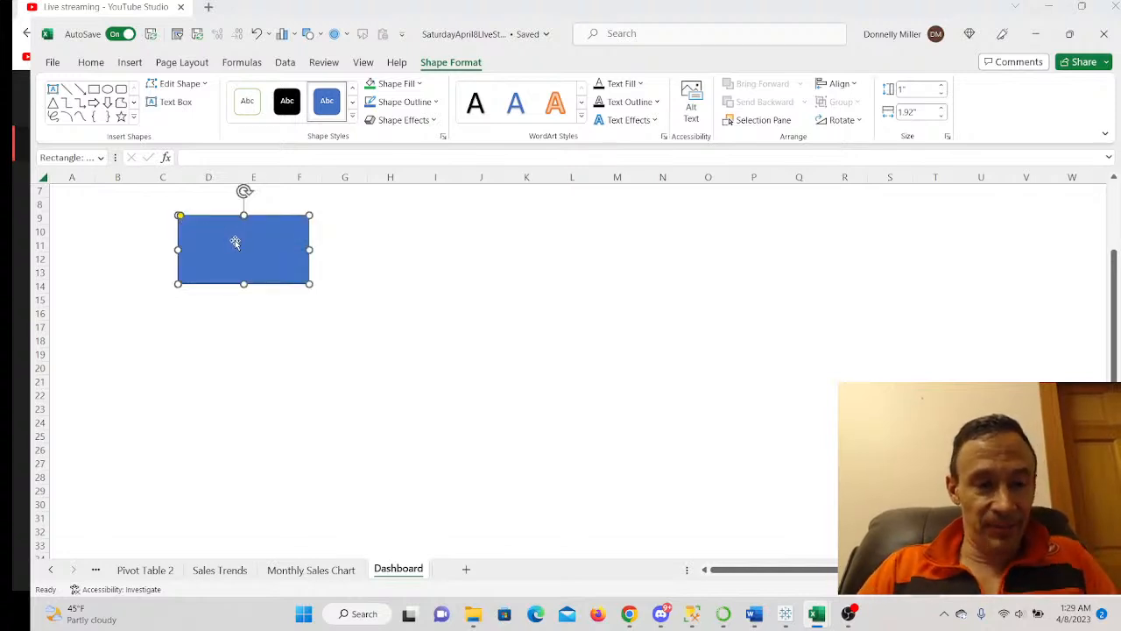
# - Label the rectangle 'January Sales', centred at 16 pt, with a new line below
pyautogui.write('January Sales')
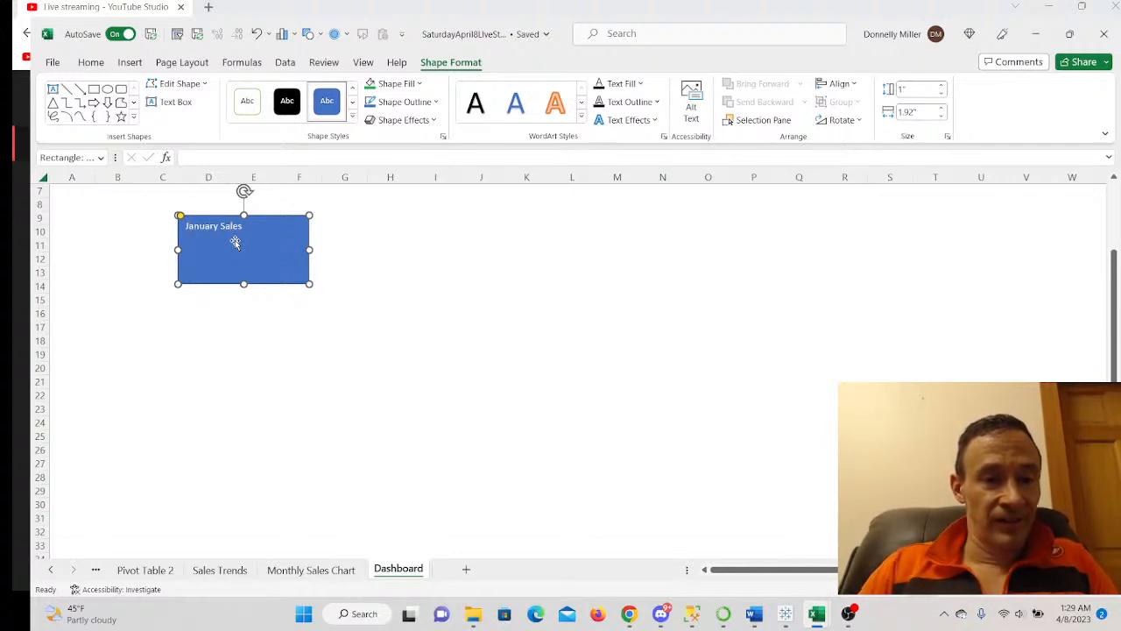
pyautogui.moveTo(251, 224); pyautogui.dragTo(218, 223)
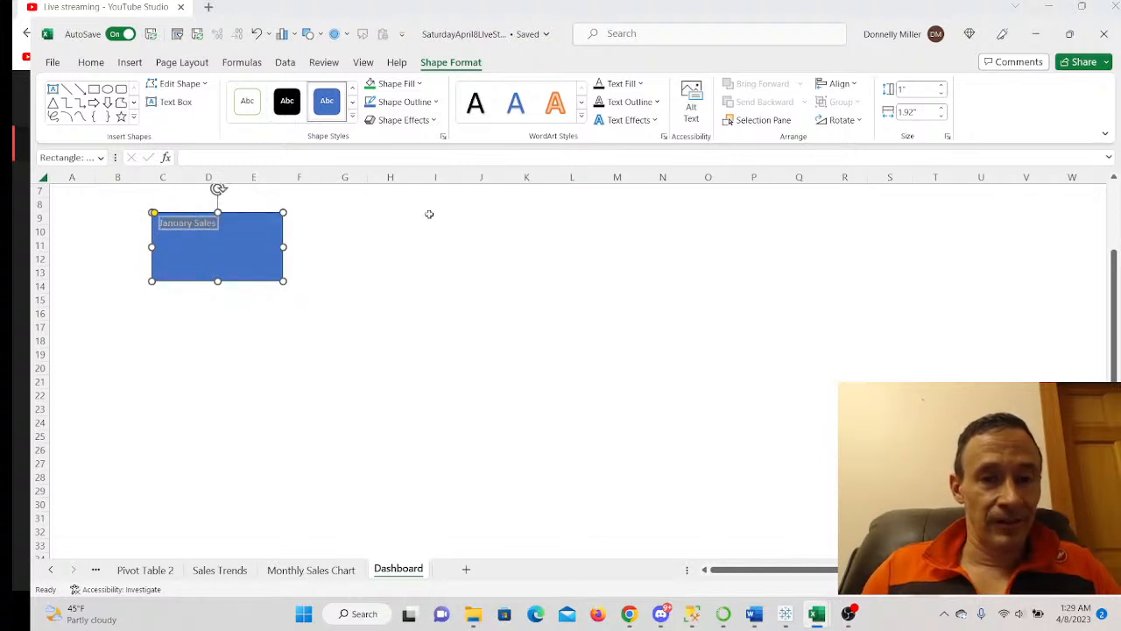
pyautogui.rightClick(217, 224)
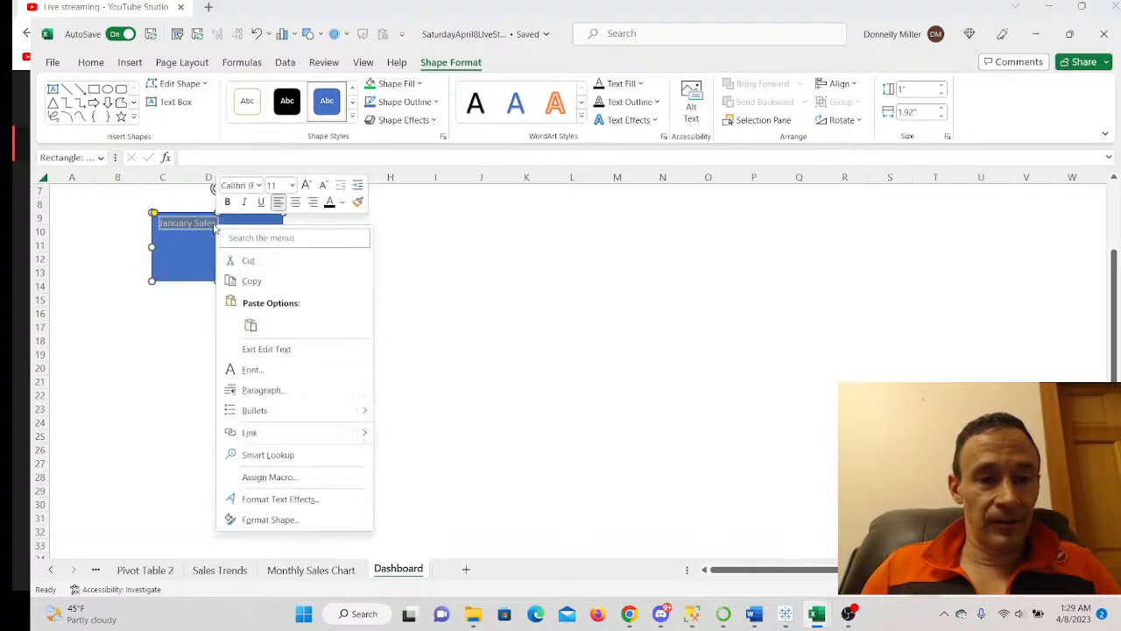
pyautogui.click(296, 202)
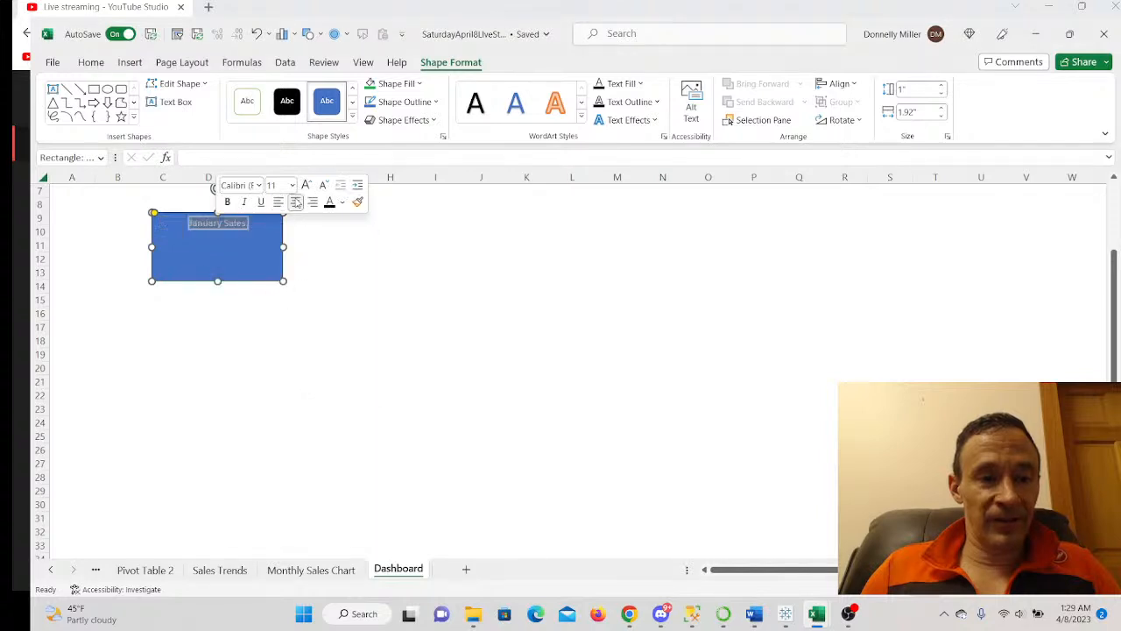
pyautogui.click(293, 185)
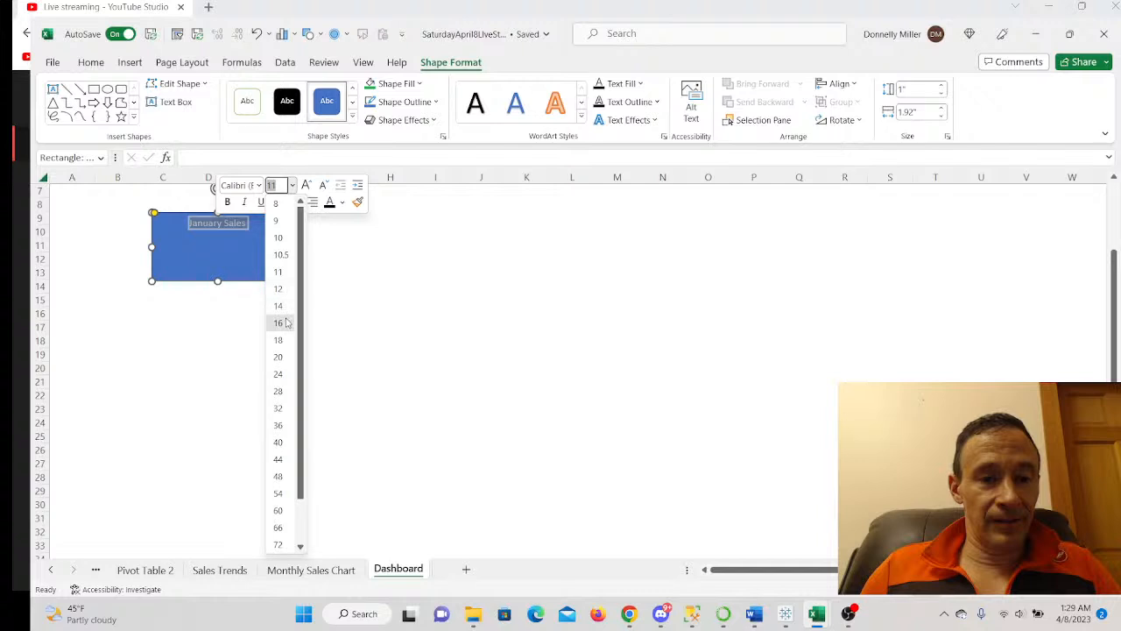
pyautogui.click(277, 323)
pyautogui.click(227, 271)
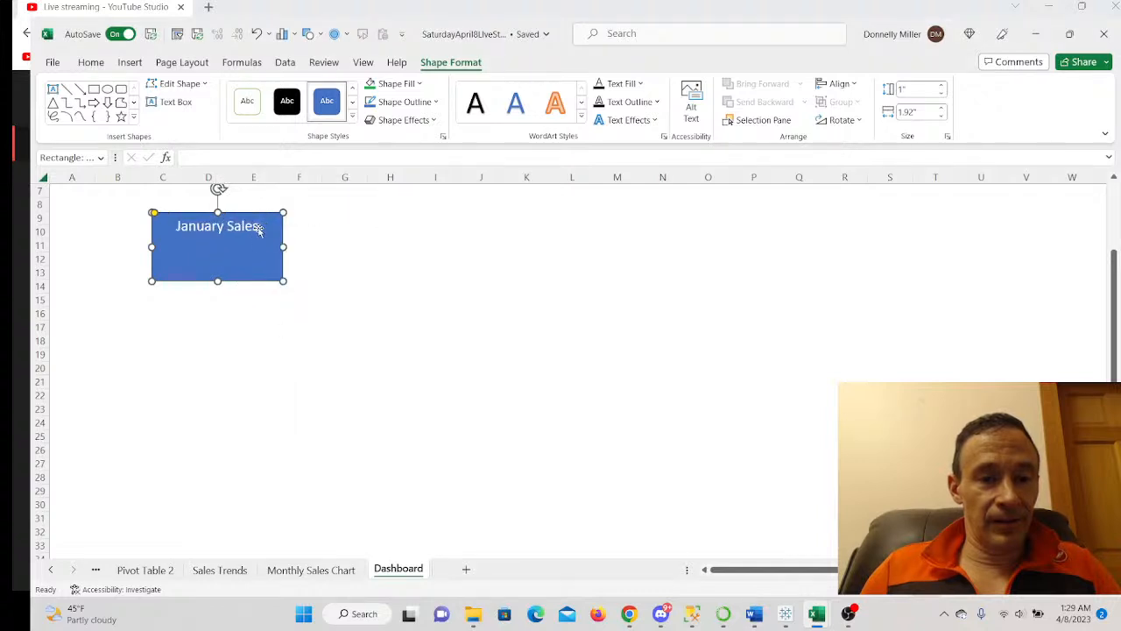
pyautogui.press('Return')
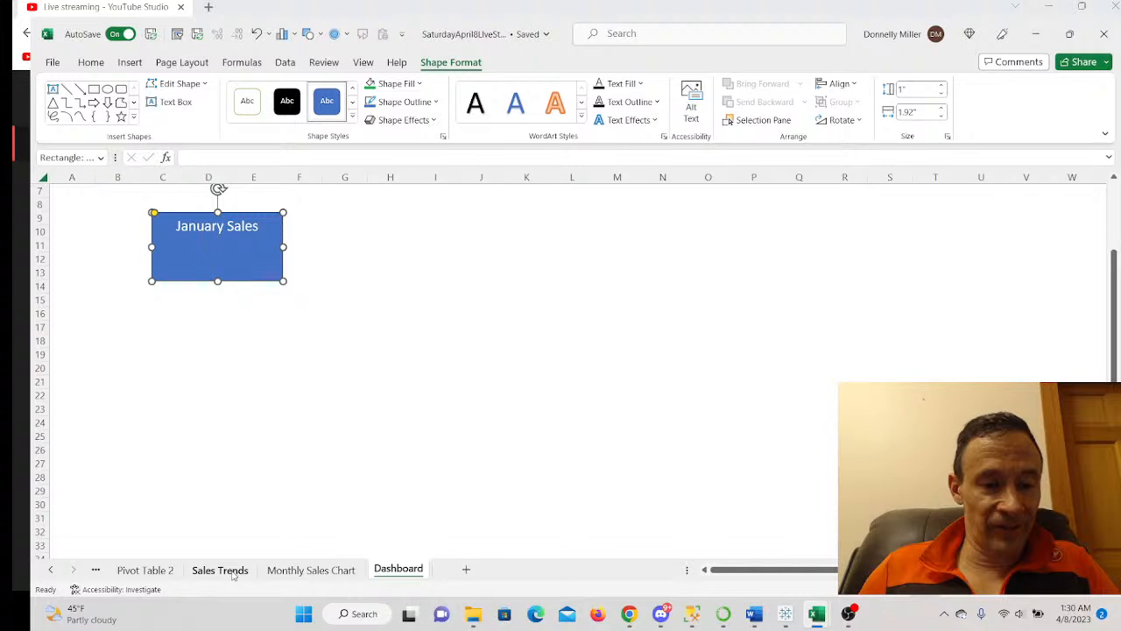
# - Add the January total $620,500 from Pivot Table 2's C3 to the rectangle
pyautogui.click(147, 574)
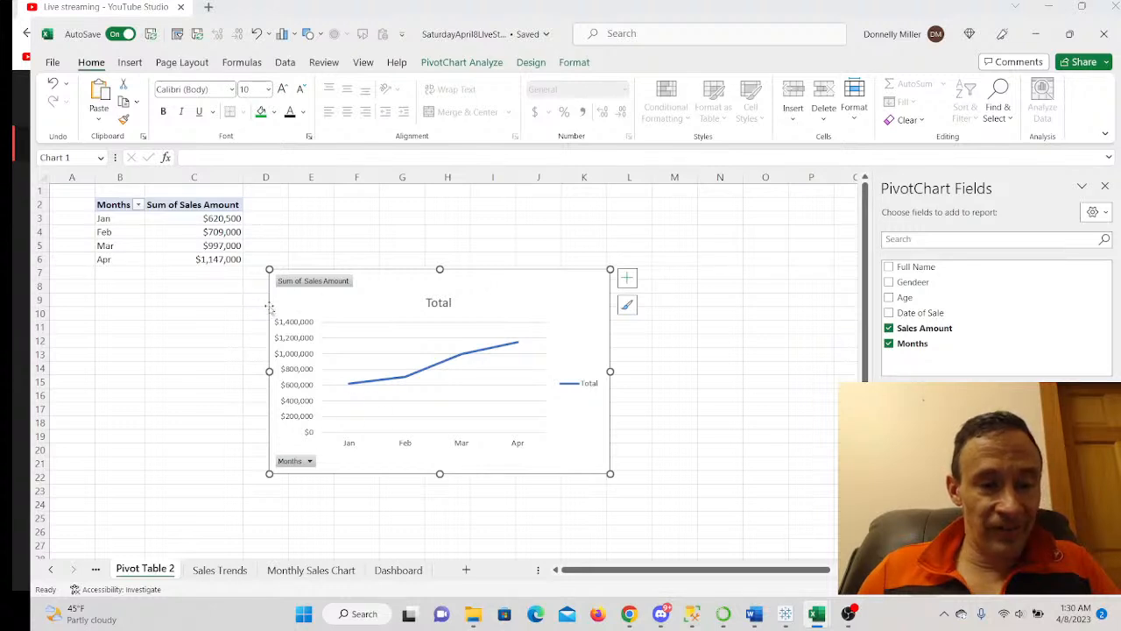
pyautogui.click(216, 219)
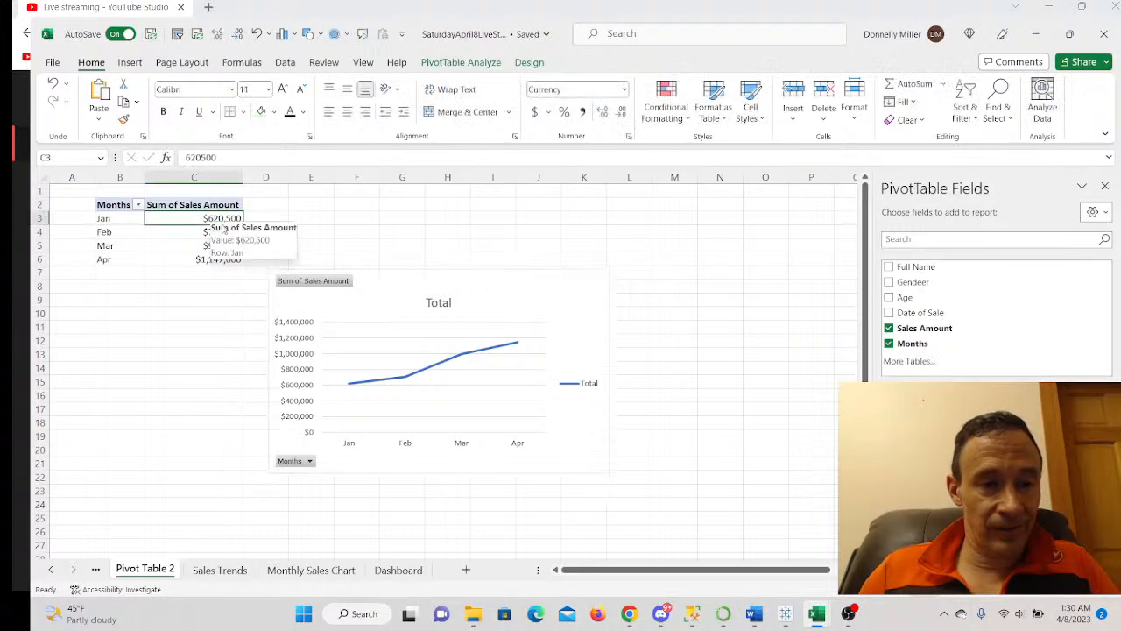
pyautogui.click(386, 572)
pyautogui.write('$')
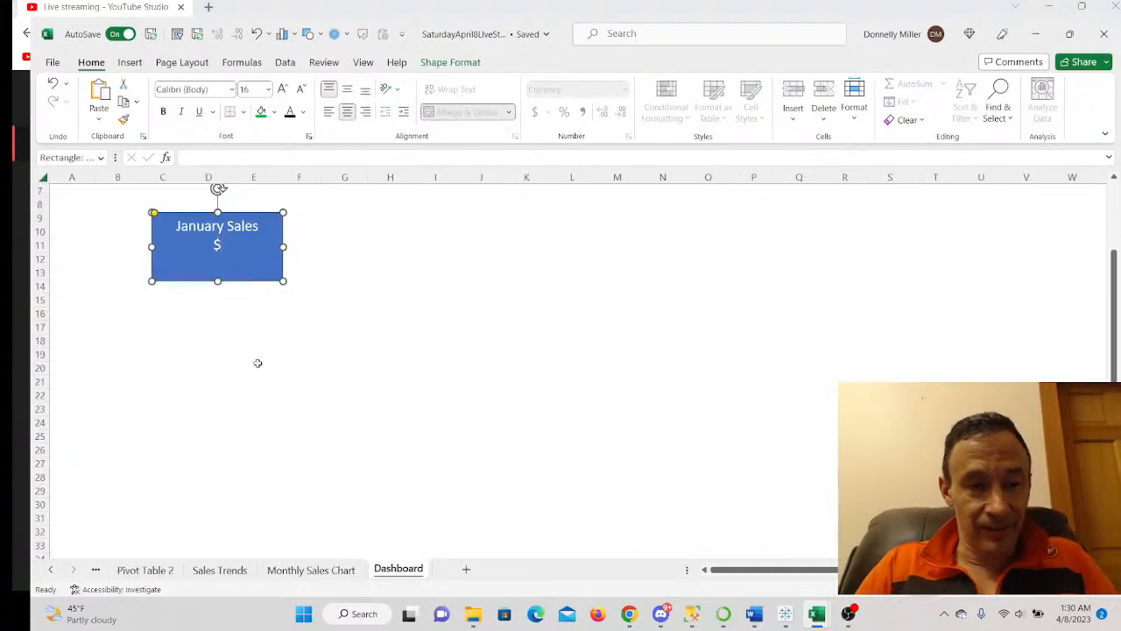
pyautogui.write('620')
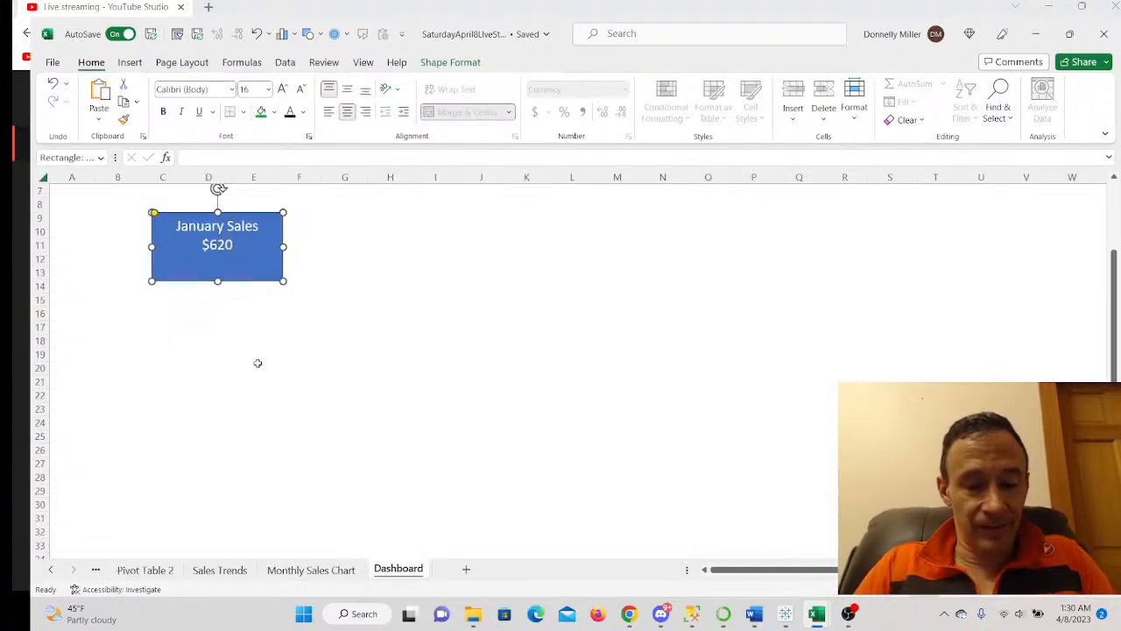
pyautogui.write(',500')
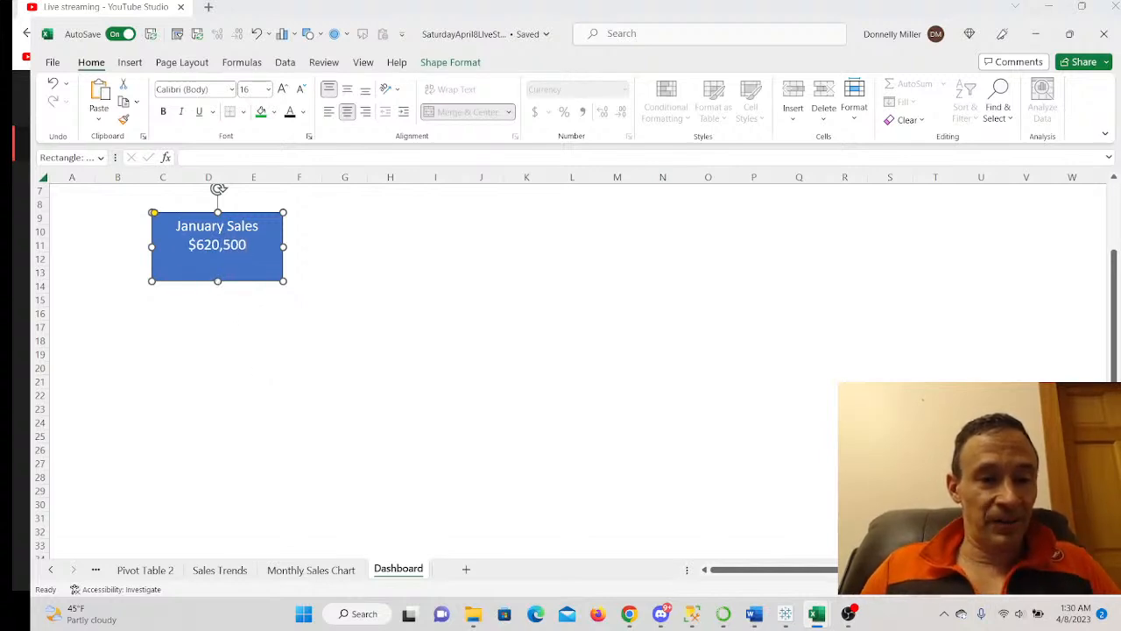
# - Make the card text 28 pt and resize the rectangle so both lines fit
pyautogui.moveTo(179, 224); pyautogui.dragTo(260, 252)
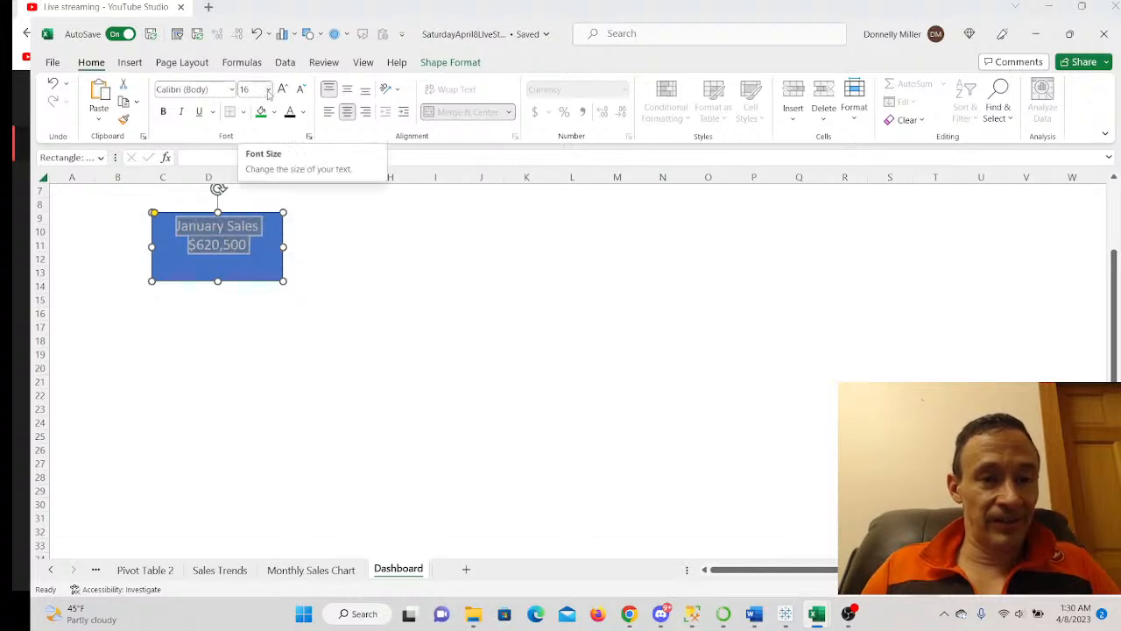
pyautogui.click(267, 89)
pyautogui.click(249, 295)
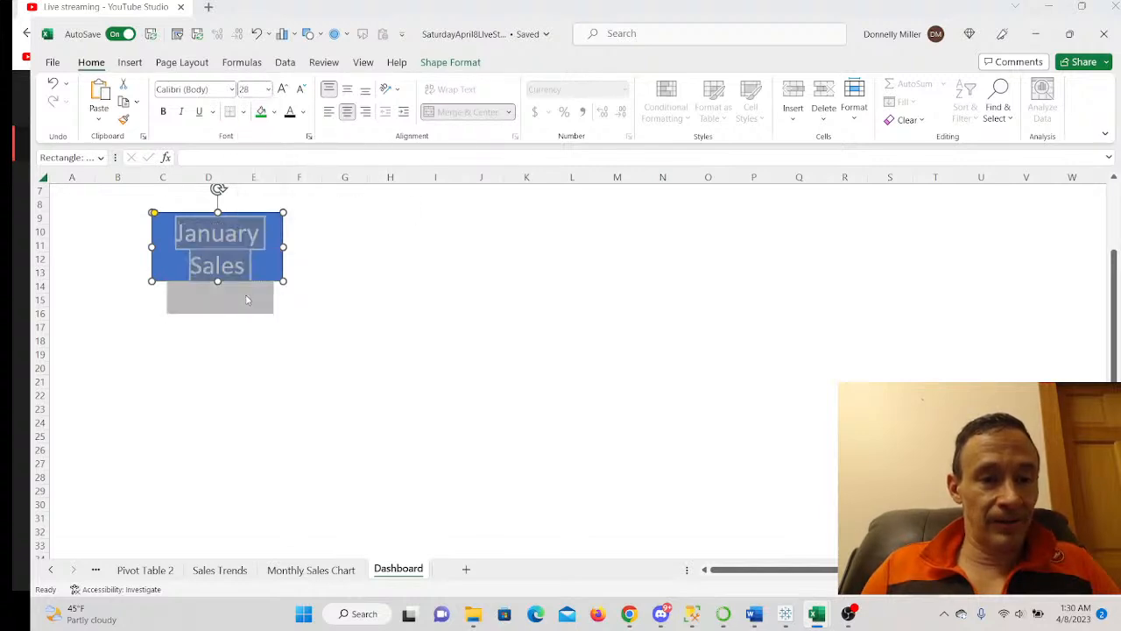
pyautogui.moveTo(218, 281); pyautogui.dragTo(218, 331)
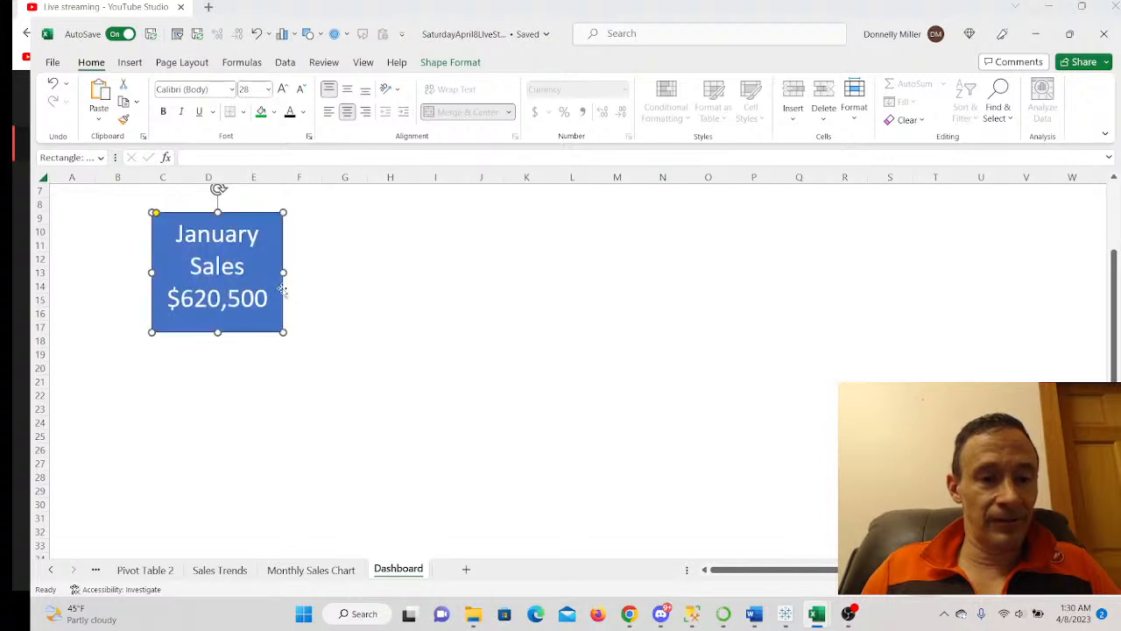
pyautogui.moveTo(284, 272); pyautogui.dragTo(325, 272)
pyautogui.moveTo(240, 333); pyautogui.dragTo(239, 289)
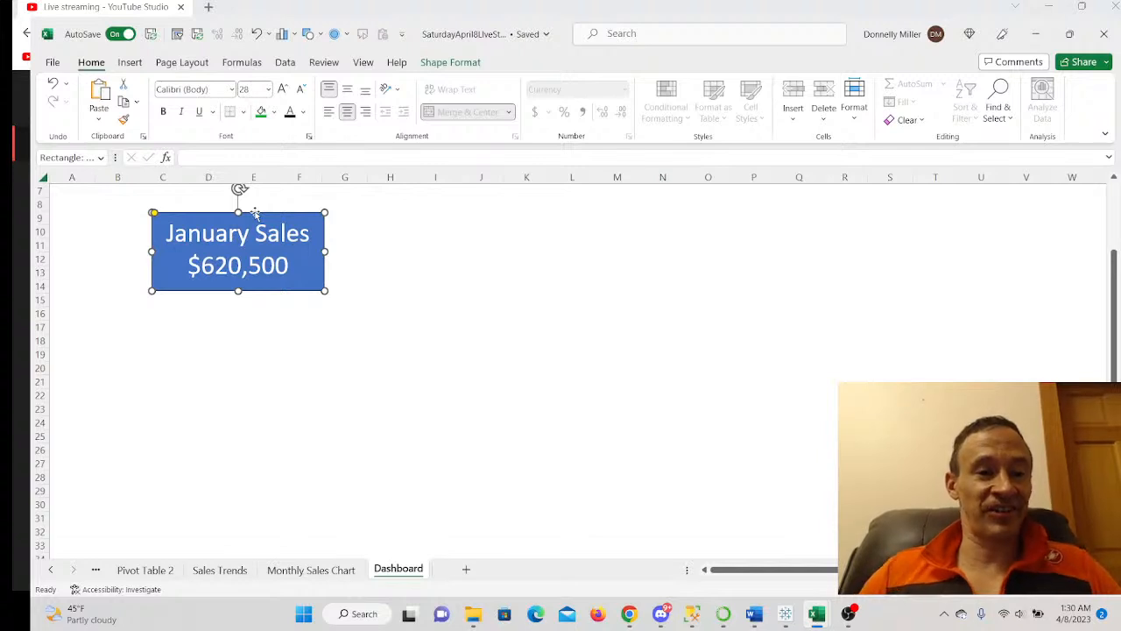
pyautogui.moveTo(153, 213); pyautogui.dragTo(165, 213)
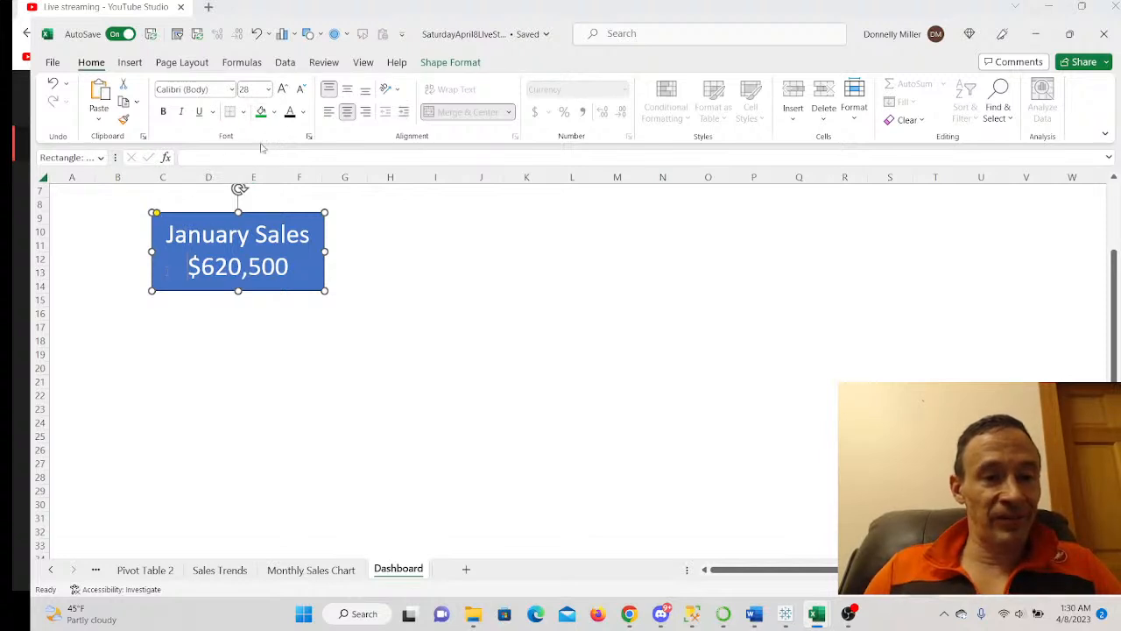
# - Fill the January card dark green and enlarge it to column H and row 17
pyautogui.click(275, 112)
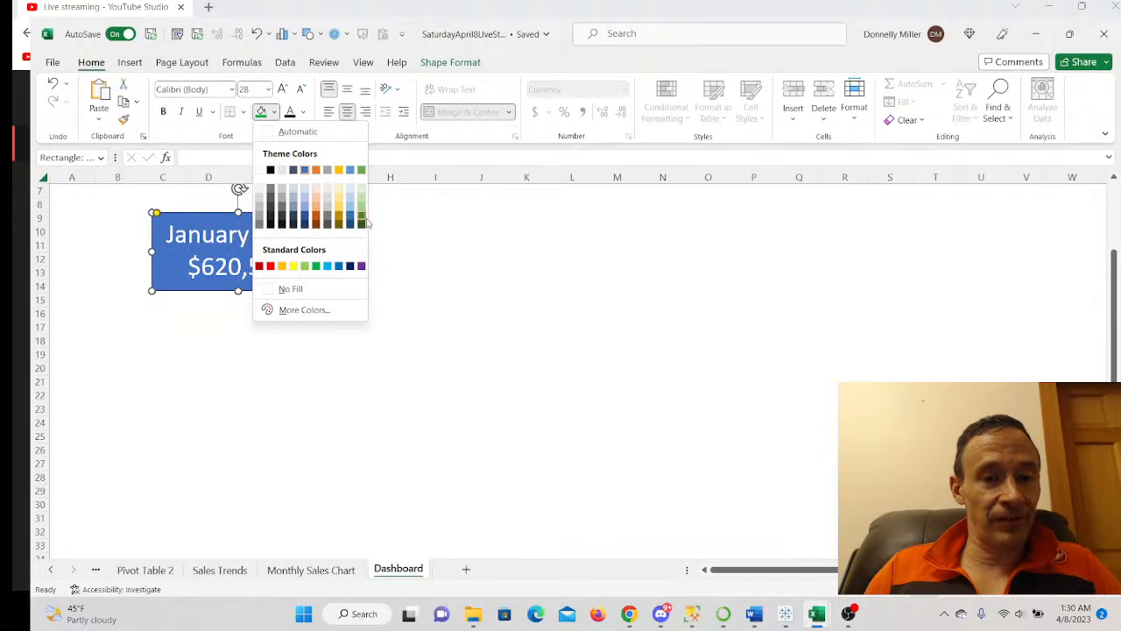
pyautogui.click(362, 216)
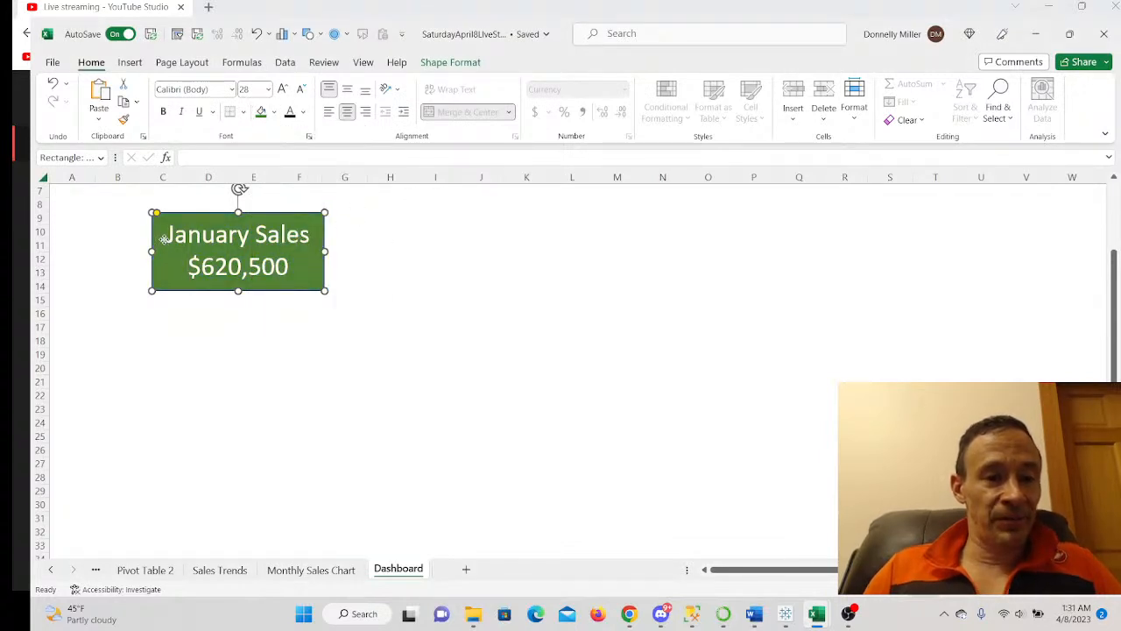
pyautogui.moveTo(237, 298); pyautogui.dragTo(237, 310)
pyautogui.moveTo(325, 260); pyautogui.dragTo(381, 261)
pyautogui.moveTo(268, 313); pyautogui.dragTo(267, 333)
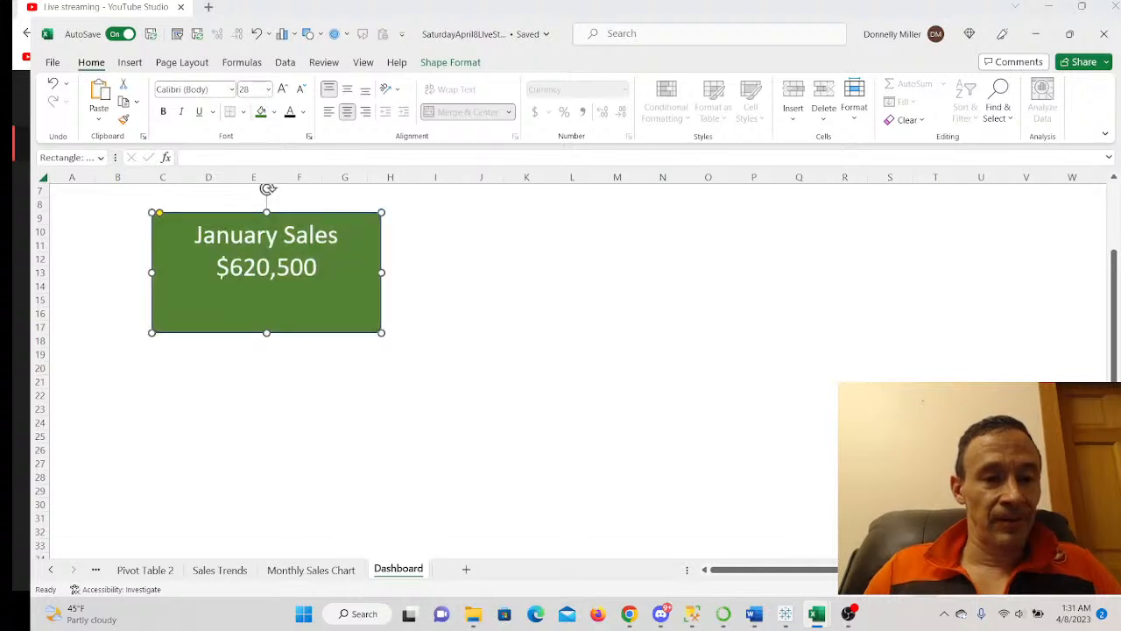
# - Enlarge the card text to 36 pt and move the card to top-left, columns A–E
pyautogui.moveTo(198, 235); pyautogui.dragTo(319, 271)
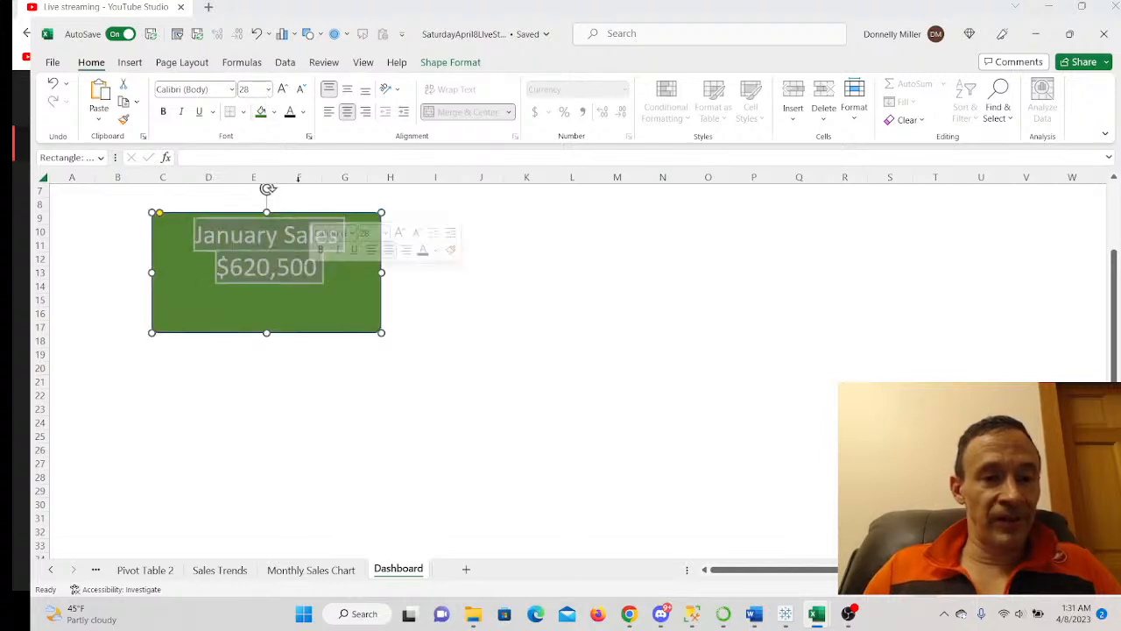
pyautogui.click(268, 89)
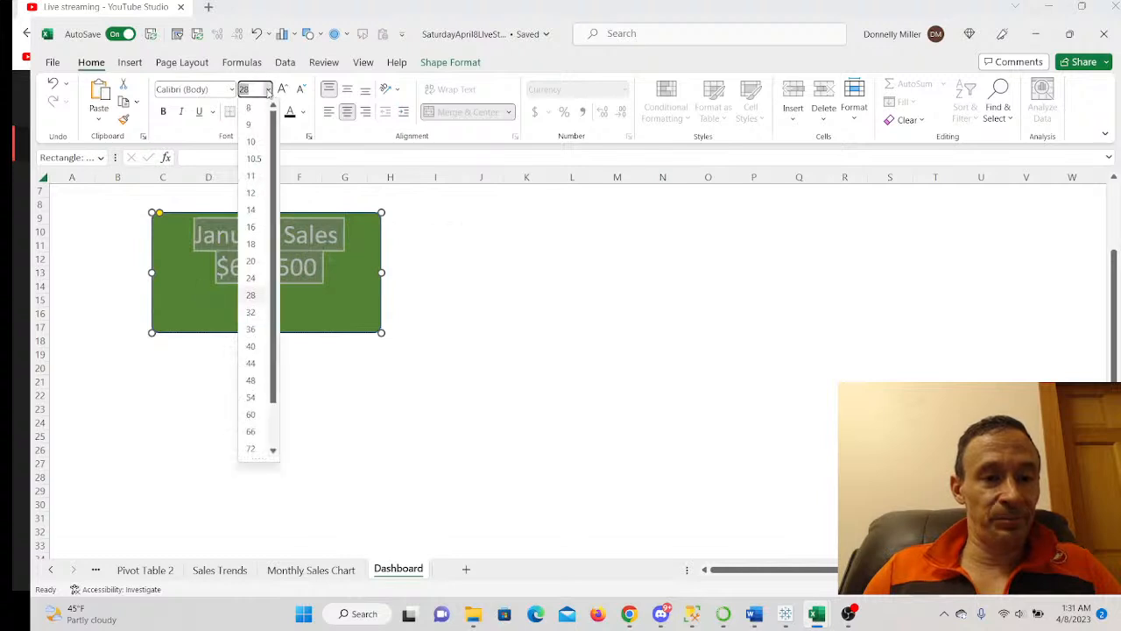
pyautogui.click(251, 312)
pyautogui.click(268, 89)
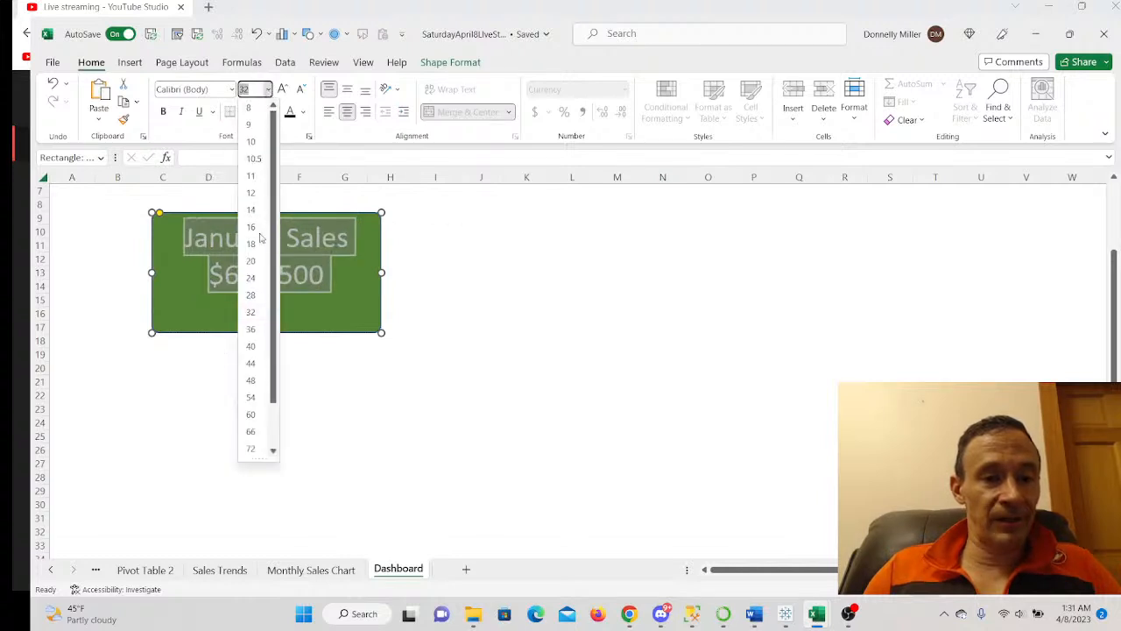
pyautogui.click(251, 330)
pyautogui.press('Escape')
pyautogui.press('Escape')
pyautogui.moveTo(357, 275); pyautogui.dragTo(259, 243)
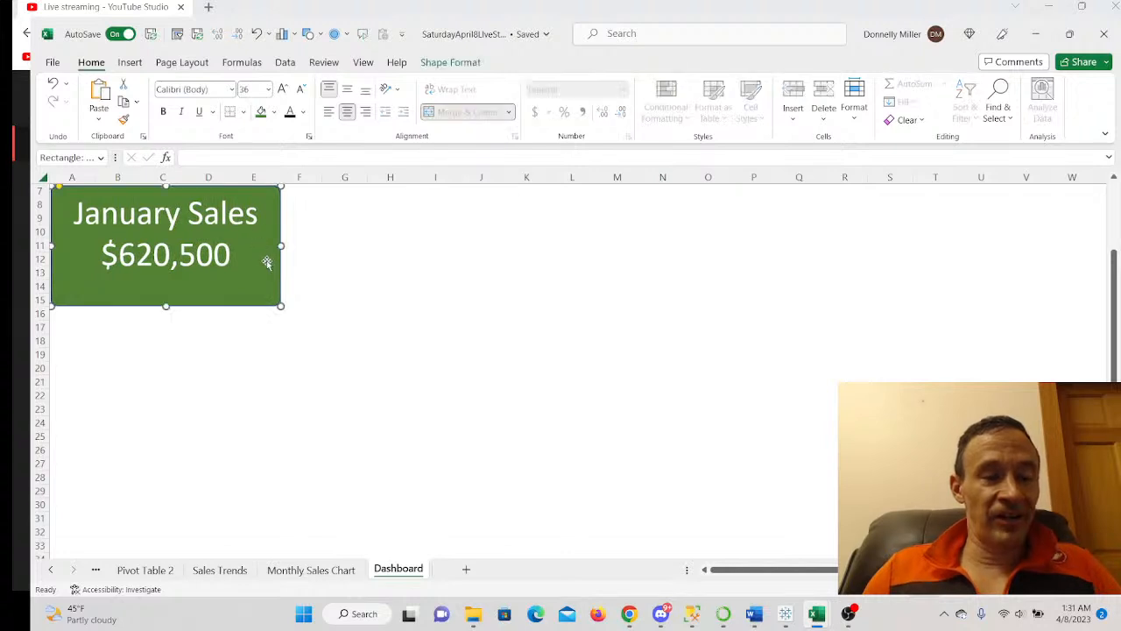
# - Try inserting a rectangle and then an oval, undoing both
pyautogui.click(130, 63)
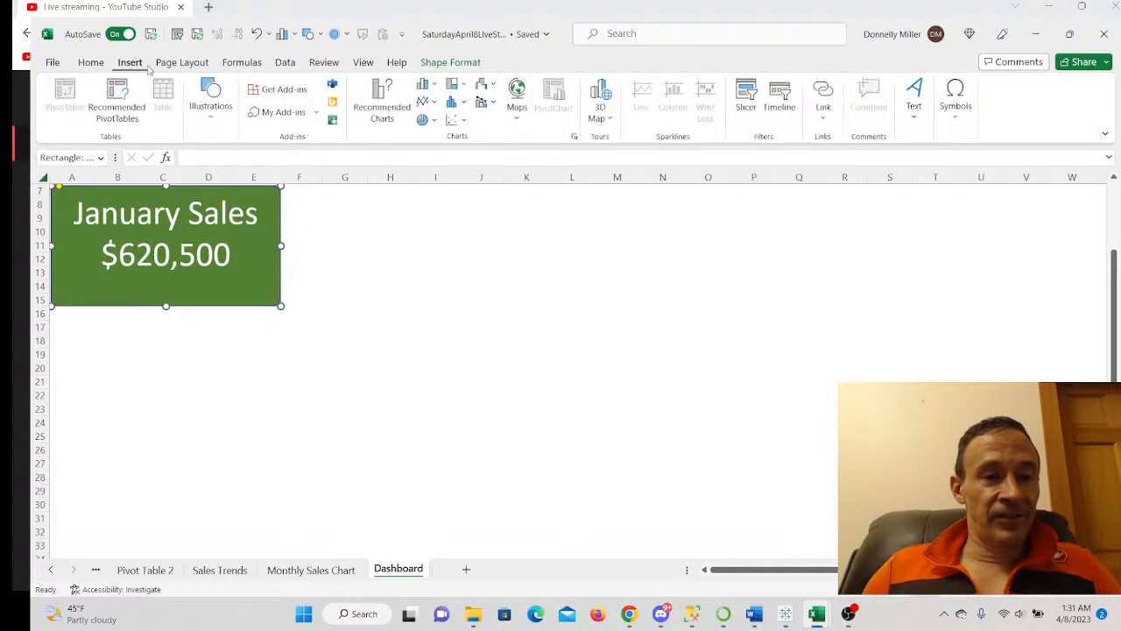
pyautogui.click(211, 103)
pyautogui.click(235, 167)
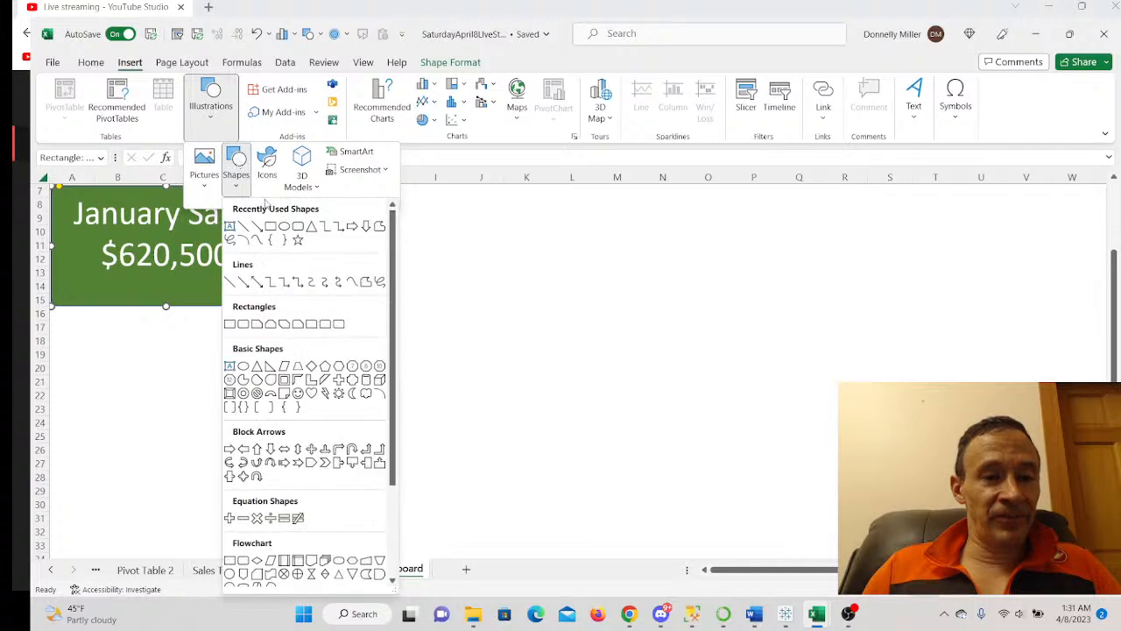
pyautogui.click(272, 226)
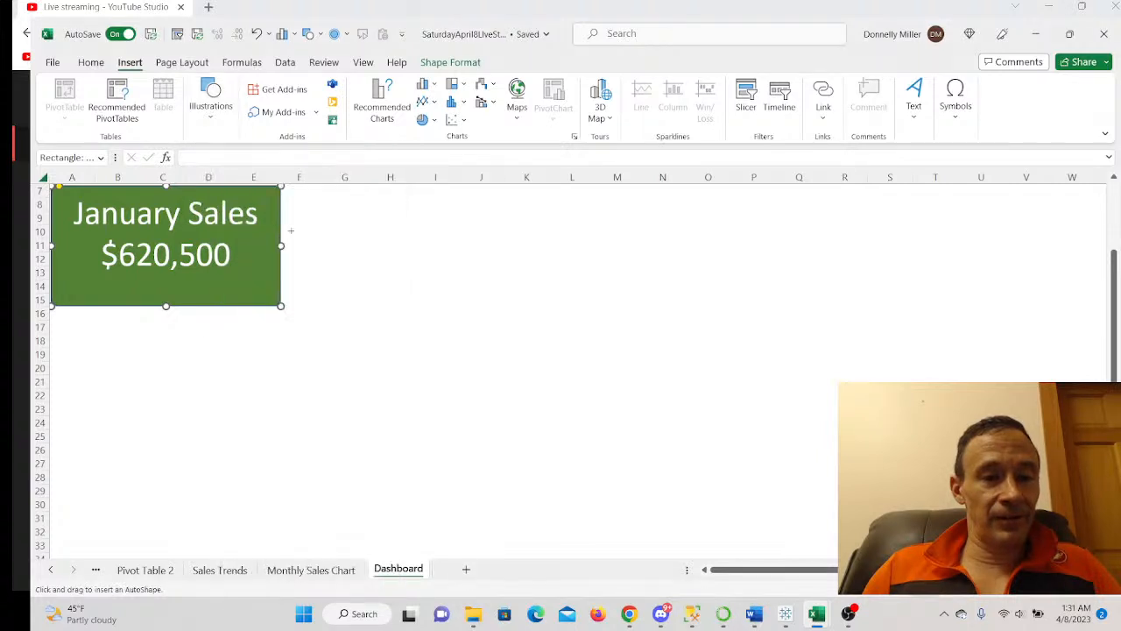
pyautogui.click(372, 263)
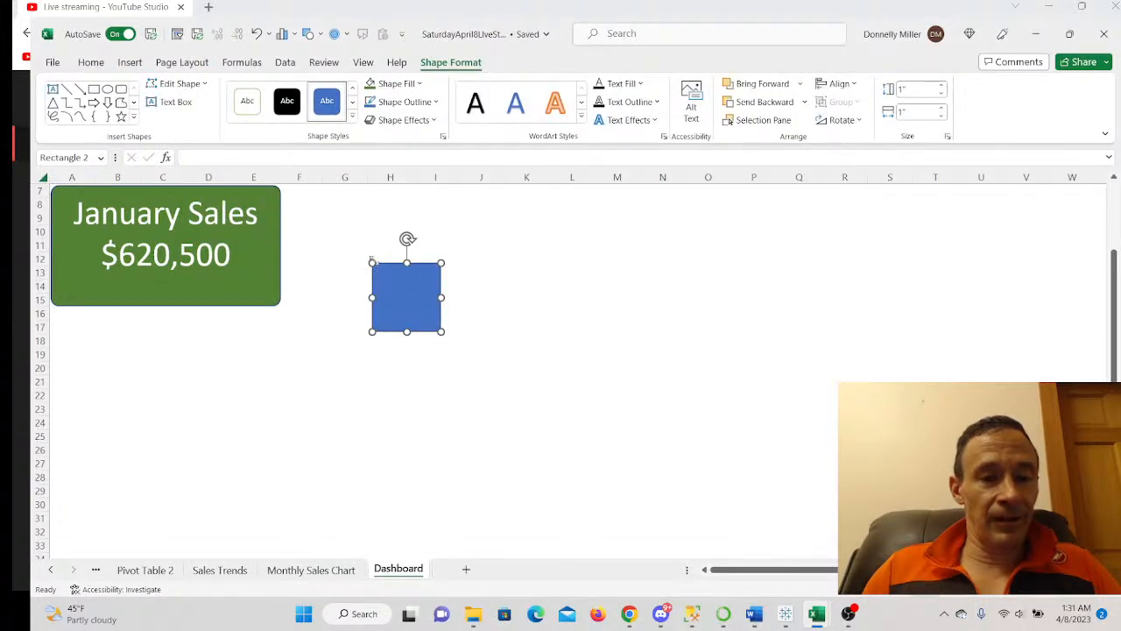
pyautogui.press('Escape')
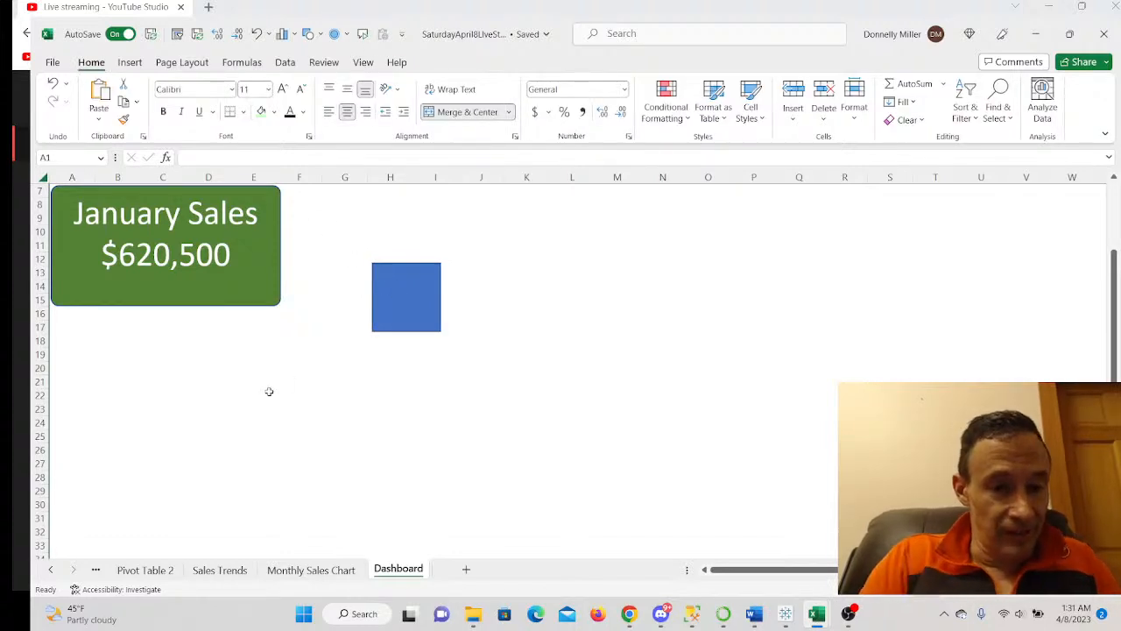
pyautogui.hotkey('ctrl', 'z')
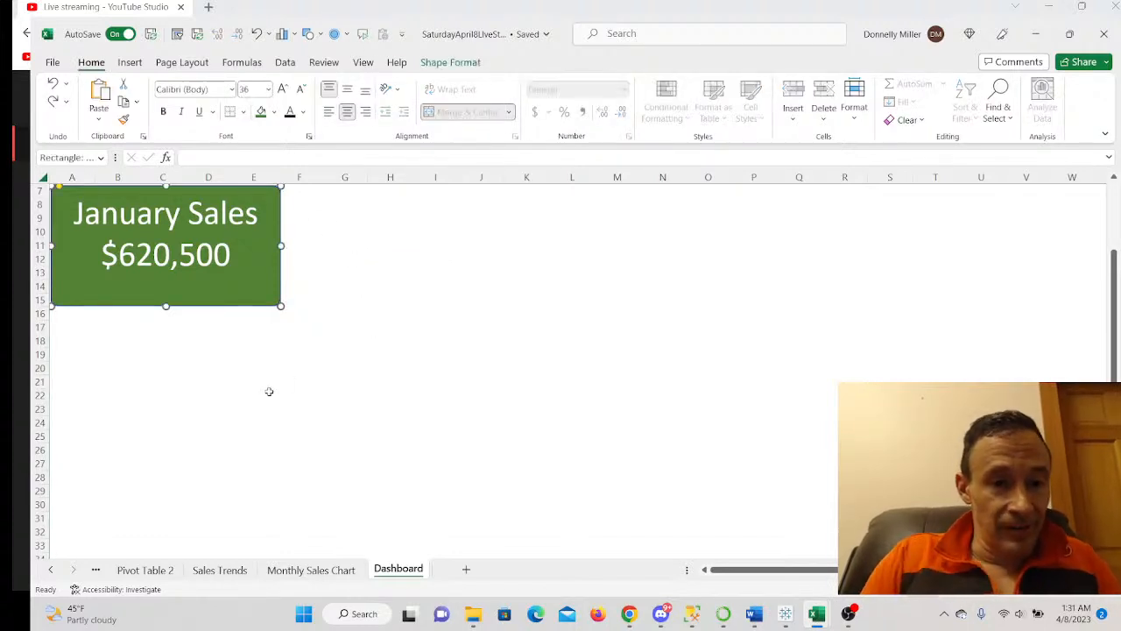
pyautogui.click(131, 62)
pyautogui.click(210, 103)
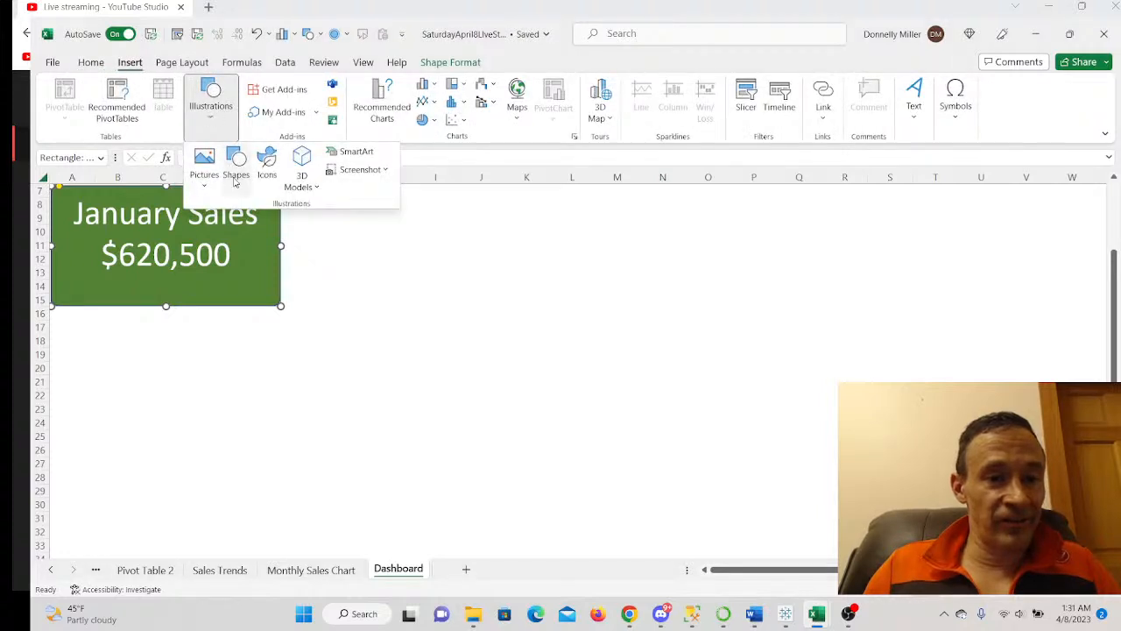
pyautogui.click(234, 166)
pyautogui.click(282, 226)
pyautogui.click(390, 262)
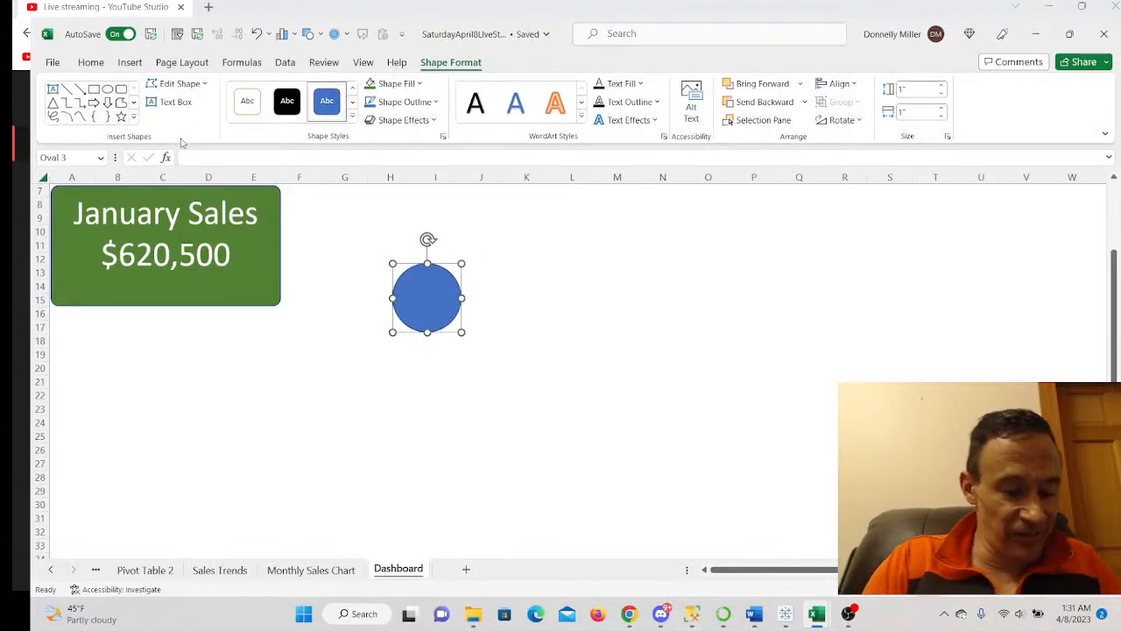
pyautogui.hotkey('ctrl', 'z')
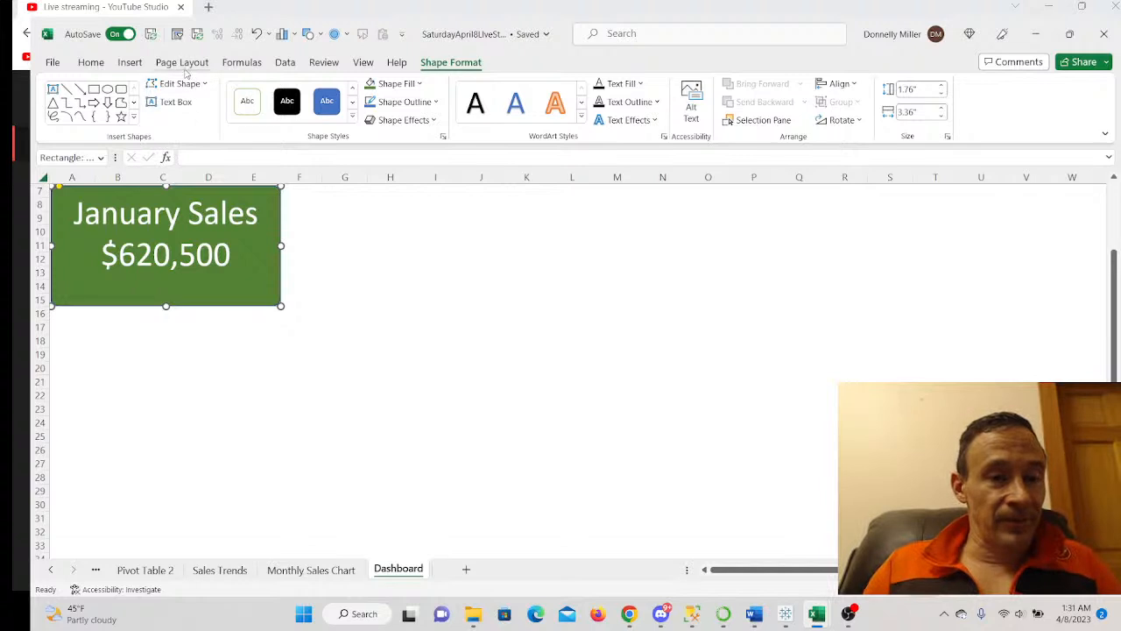
# - Draw a rounded rectangle right of the January card, resize it, and square its corners
pyautogui.click(130, 62)
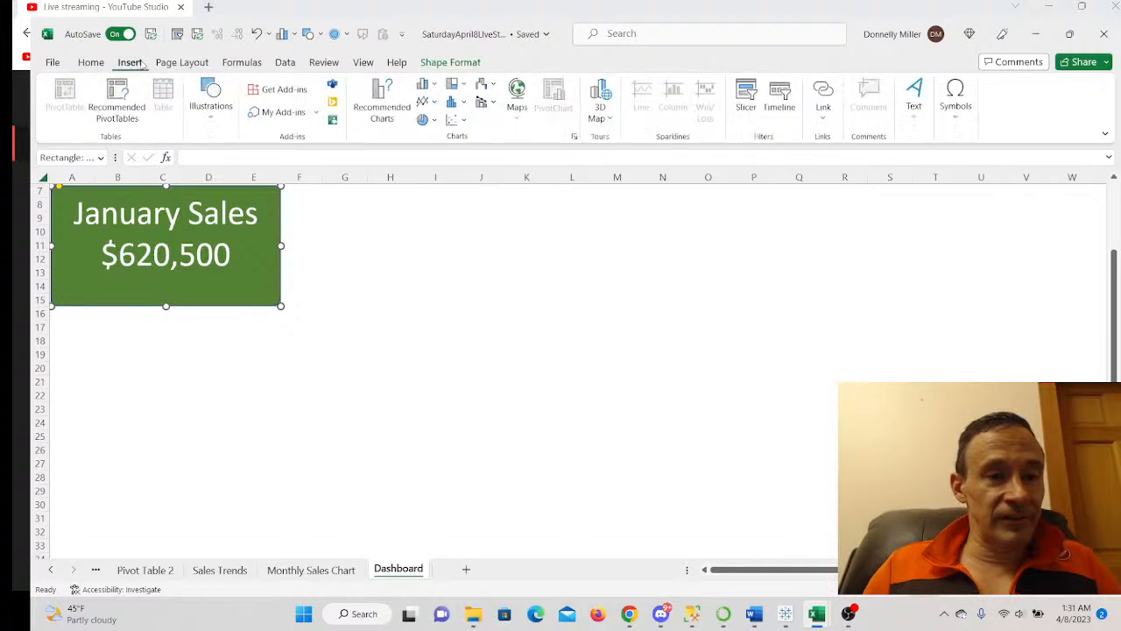
pyautogui.click(209, 114)
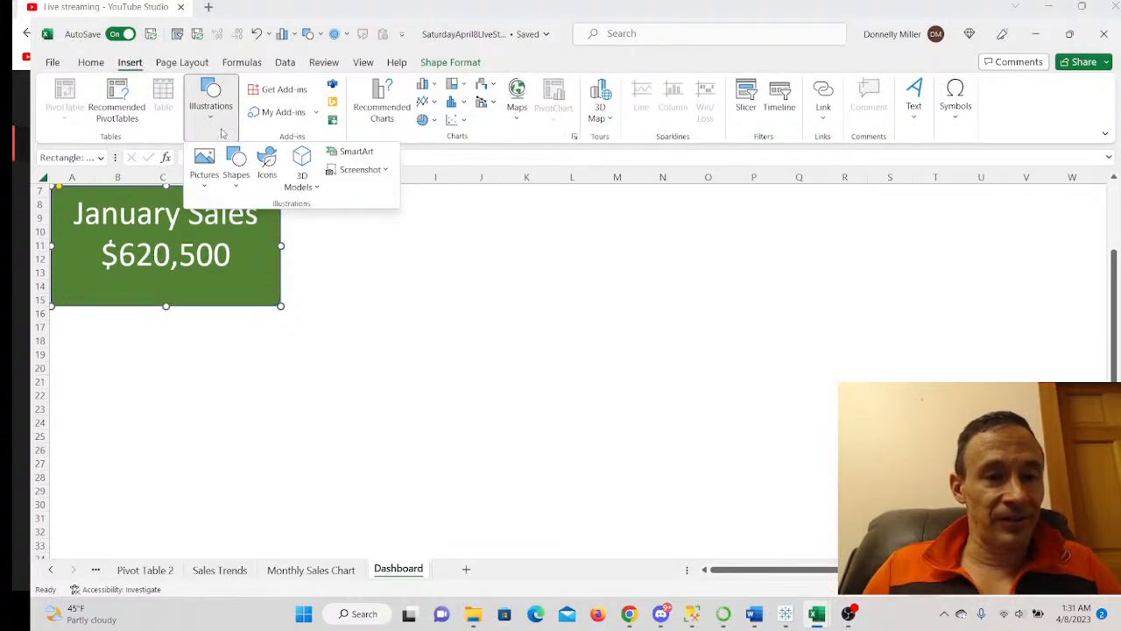
pyautogui.click(240, 180)
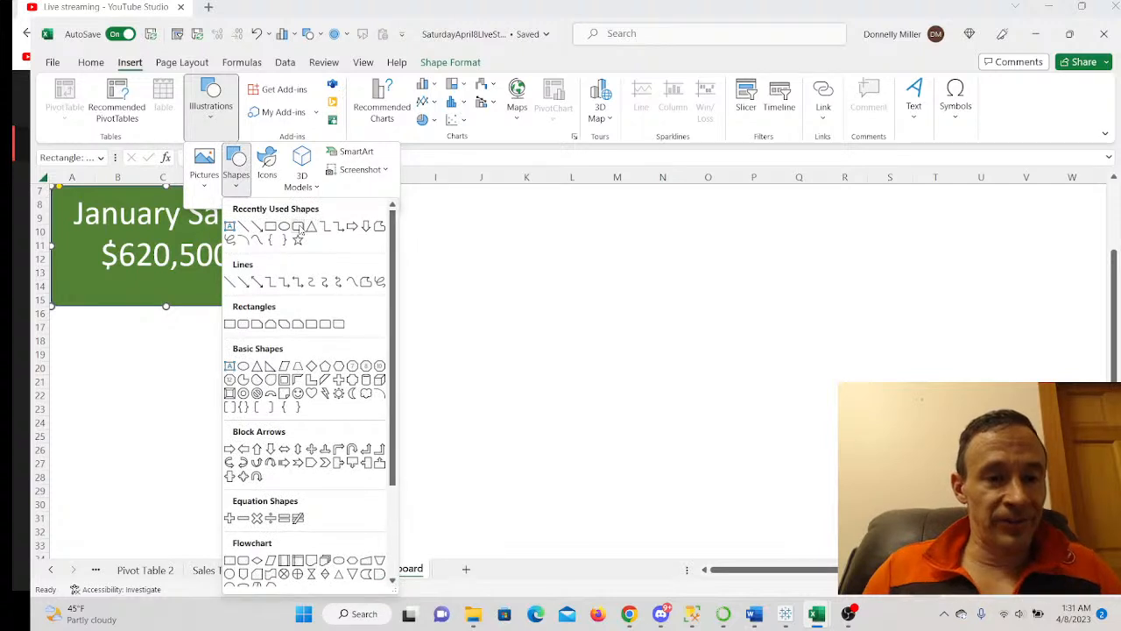
pyautogui.click(297, 226)
pyautogui.moveTo(343, 236); pyautogui.dragTo(417, 304)
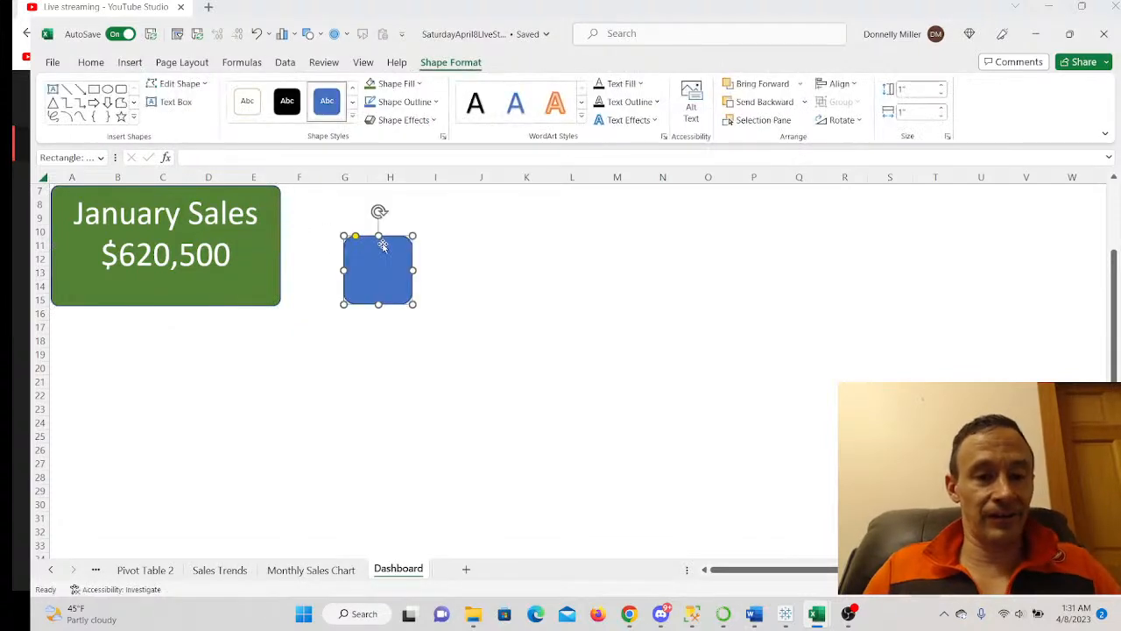
pyautogui.moveTo(419, 265); pyautogui.dragTo(532, 262)
pyautogui.moveTo(434, 320); pyautogui.dragTo(435, 337)
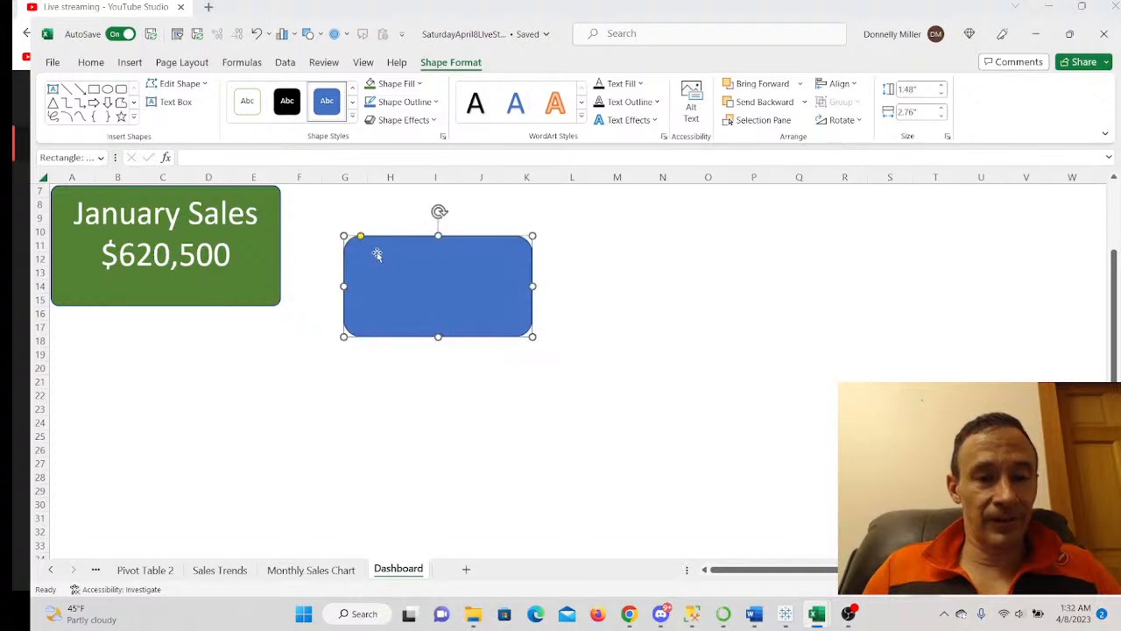
pyautogui.moveTo(360, 237); pyautogui.dragTo(348, 236)
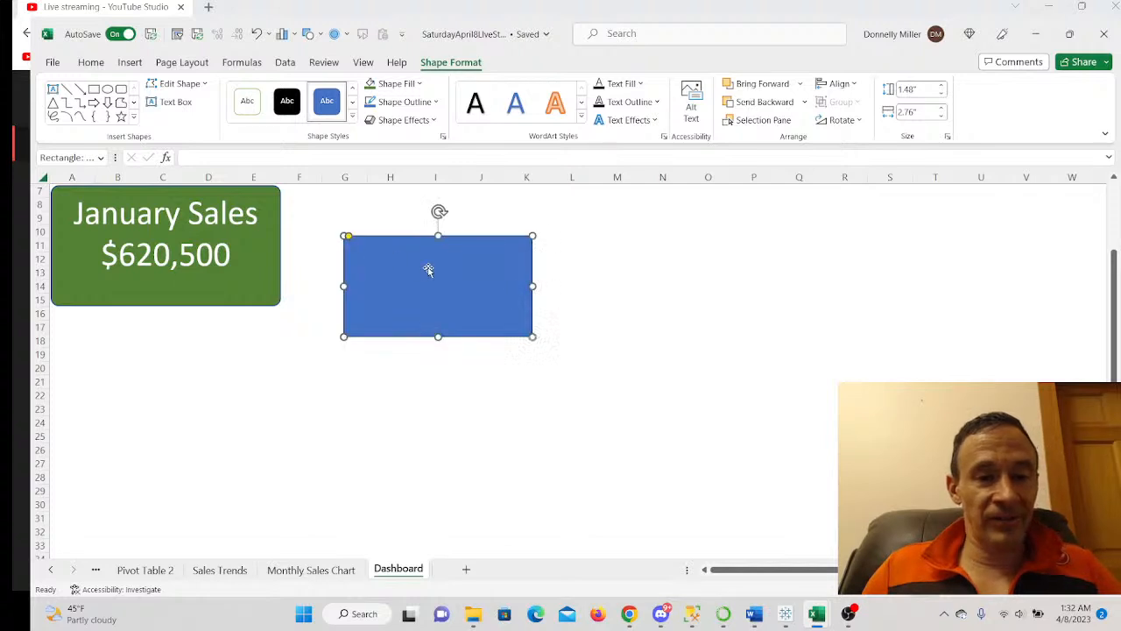
# - Label the rectangle February and add the $709,000 total checked on Pivot Table 2
pyautogui.write('February')
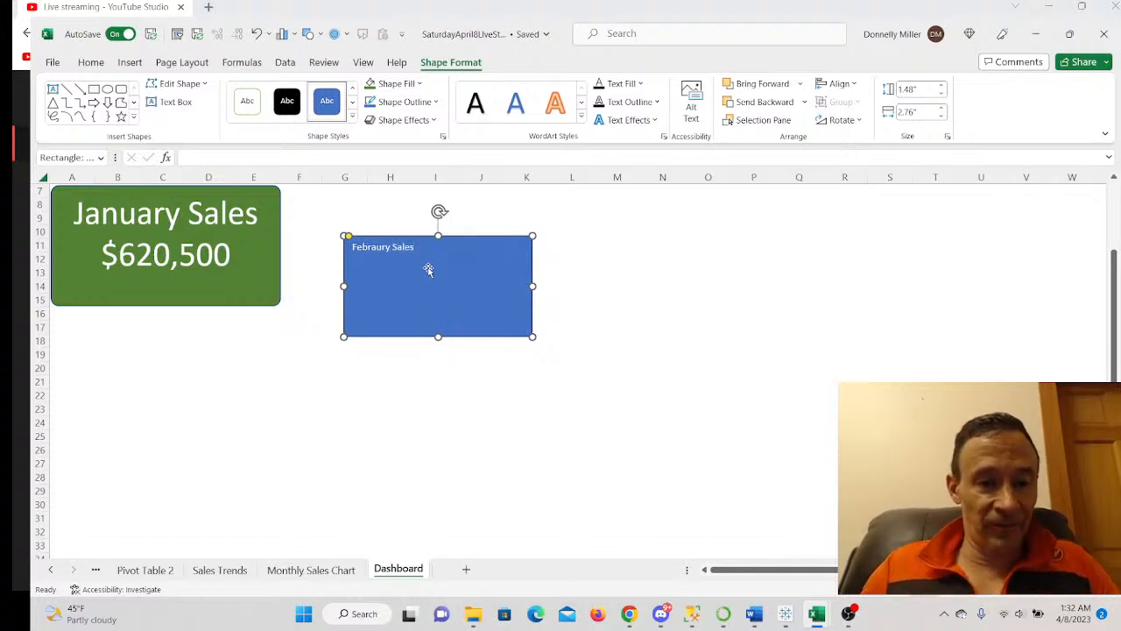
pyautogui.click(152, 570)
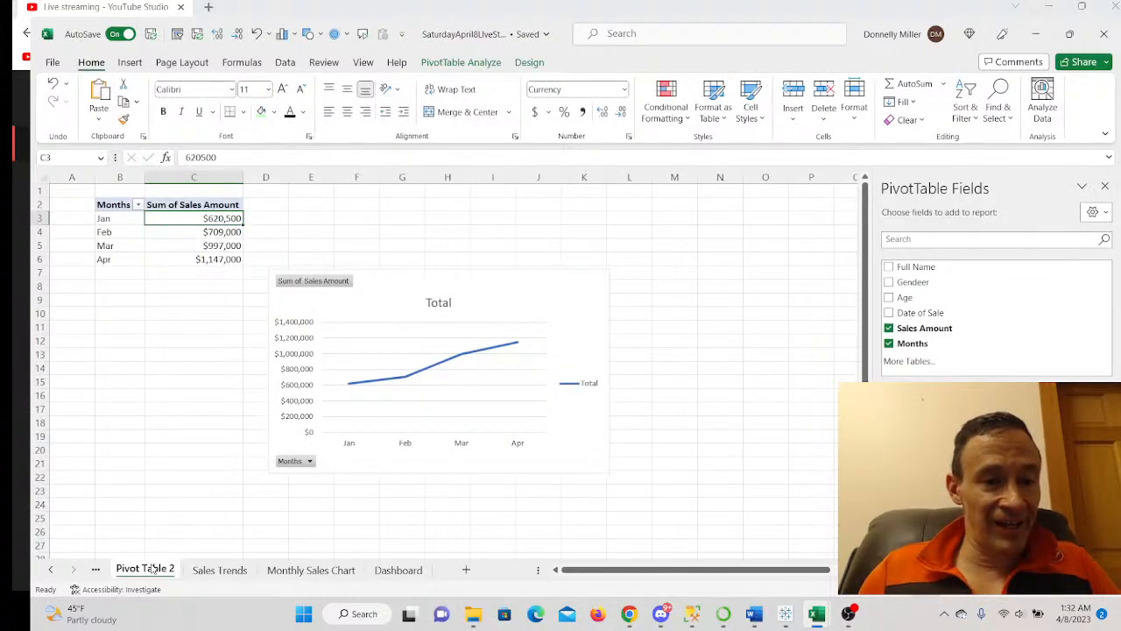
pyautogui.click(386, 571)
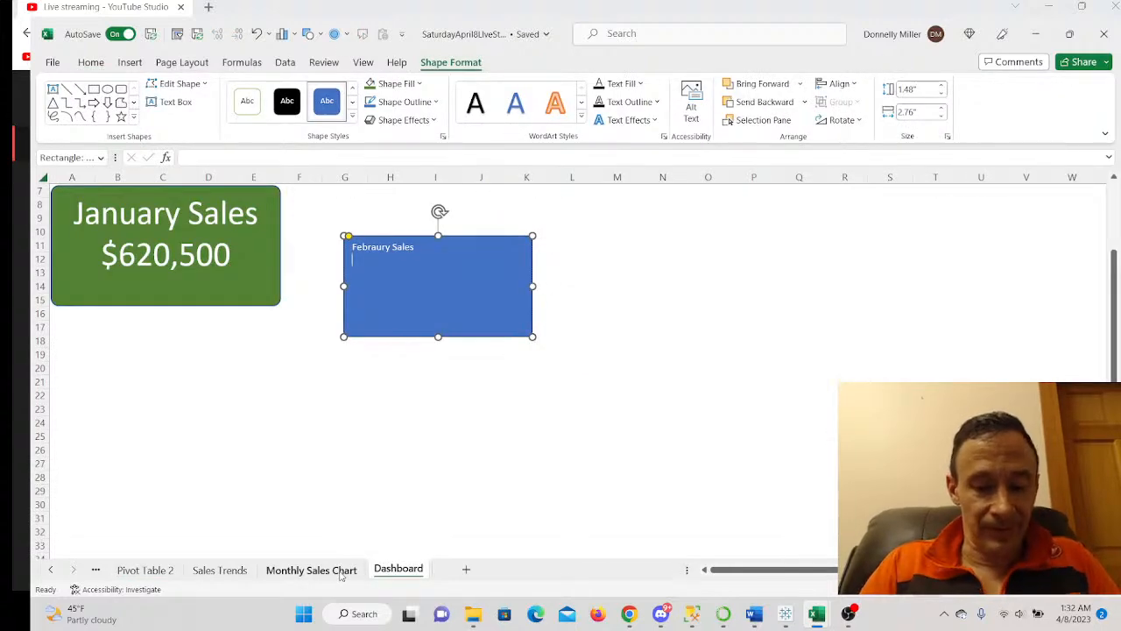
pyautogui.write('$709')
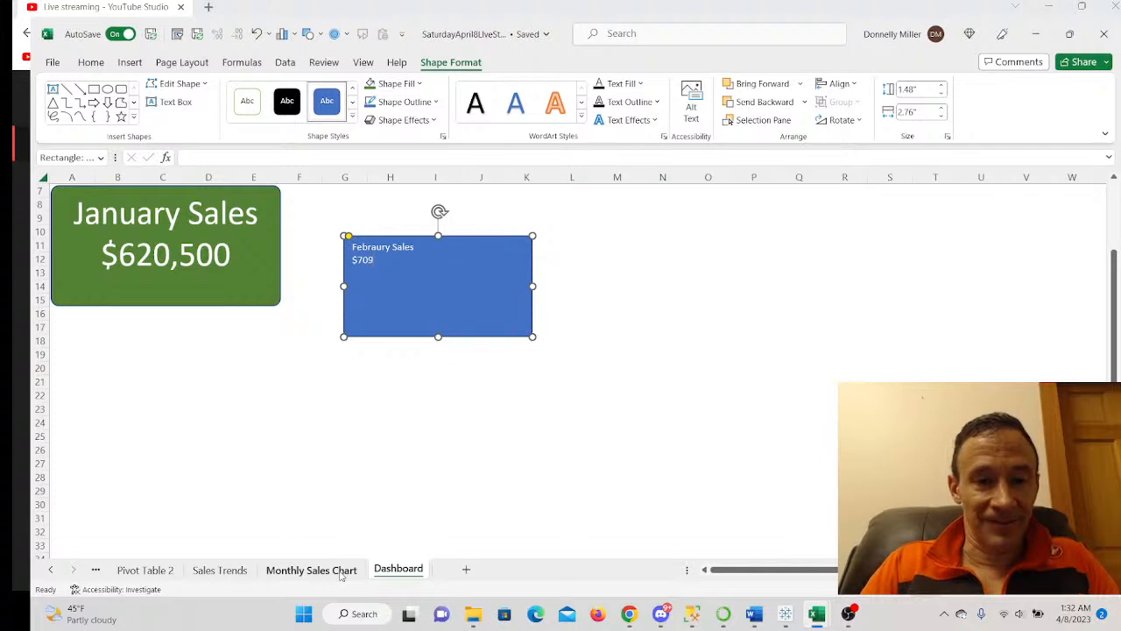
pyautogui.write(',000')
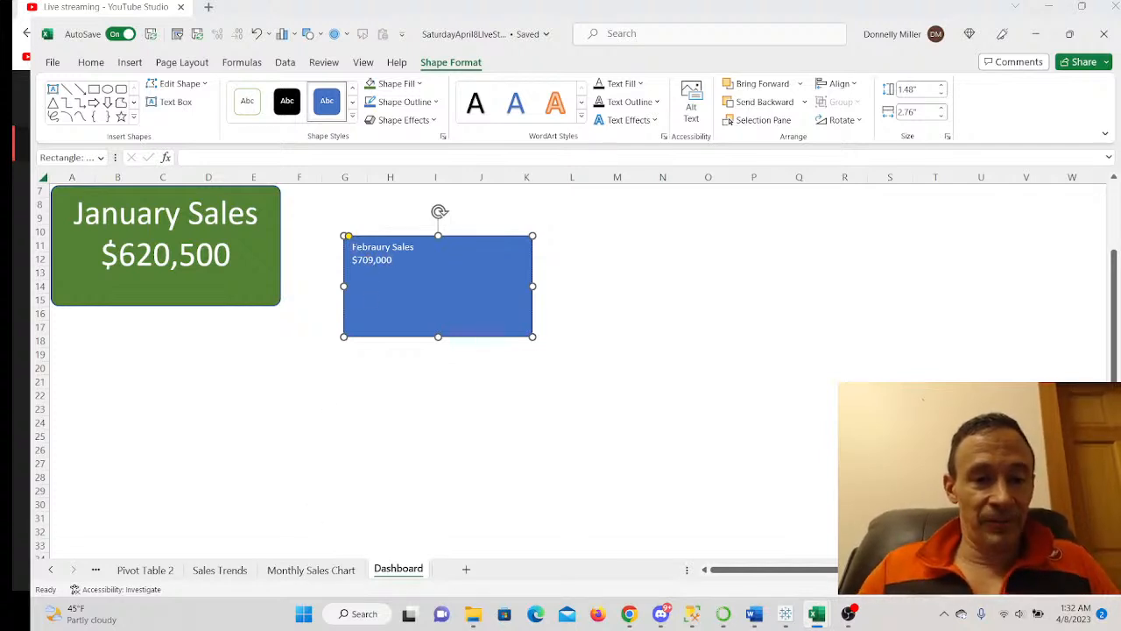
# - Centre the February card's text and set it to 36 pt to match January
pyautogui.moveTo(354, 243); pyautogui.dragTo(394, 261)
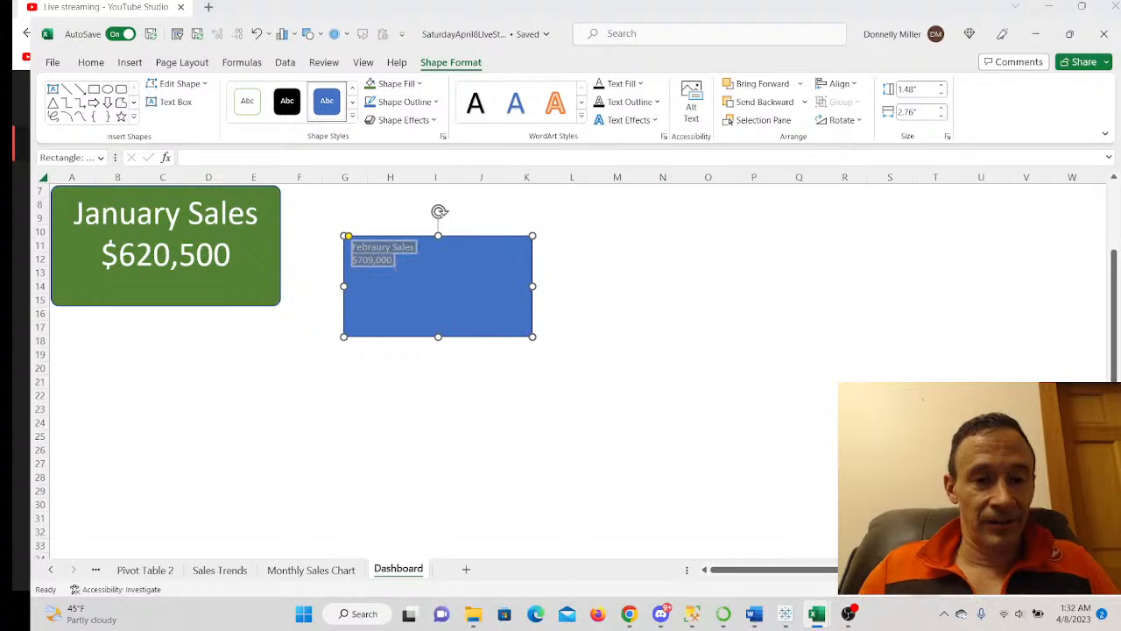
pyautogui.rightClick(386, 254)
pyautogui.click(463, 229)
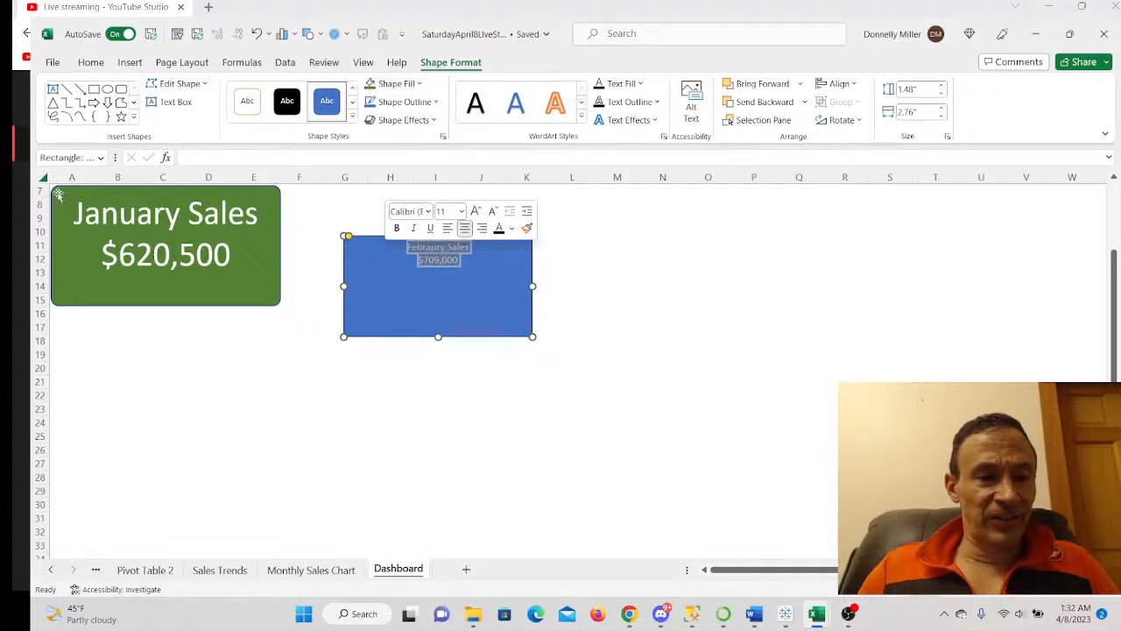
pyautogui.moveTo(79, 214); pyautogui.dragTo(233, 262)
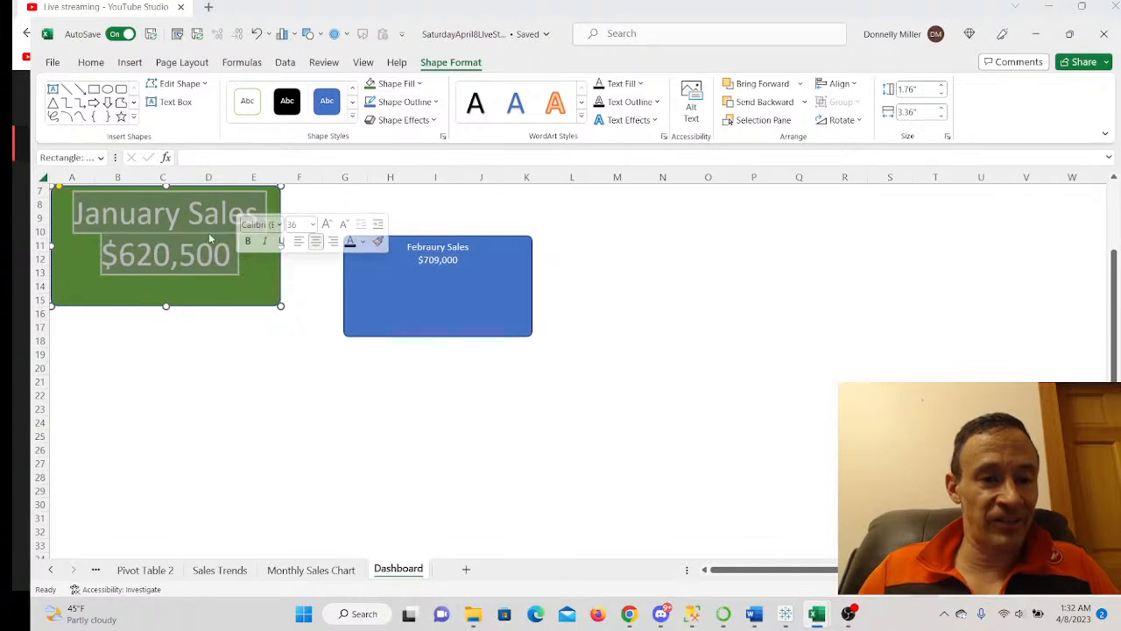
pyautogui.click(428, 249)
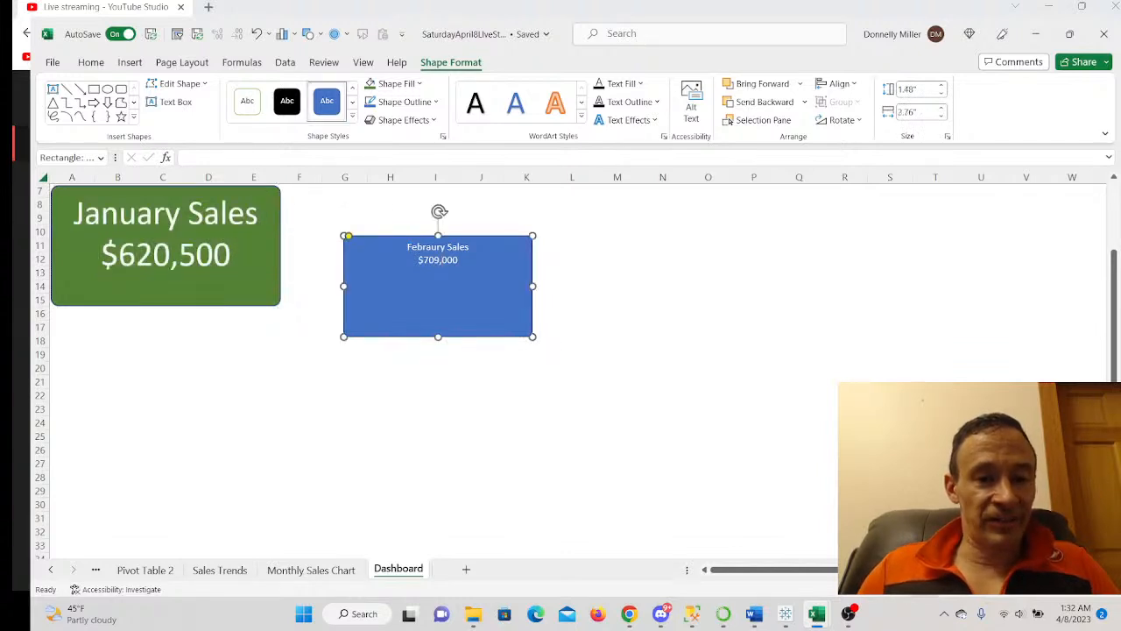
pyautogui.moveTo(407, 248); pyautogui.dragTo(459, 263)
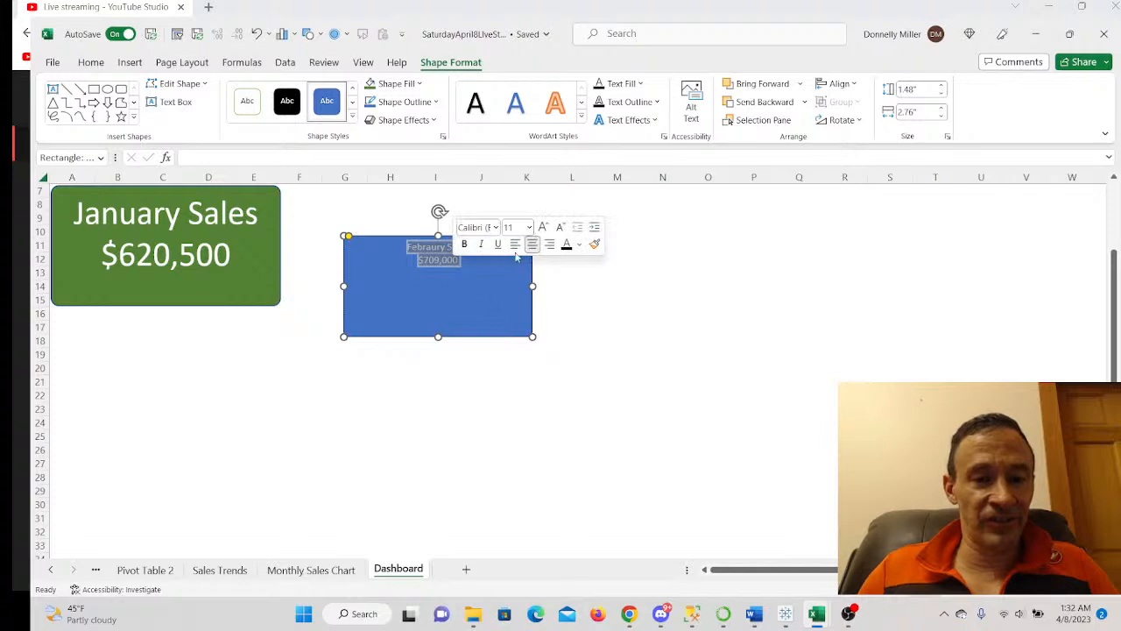
pyautogui.click(528, 228)
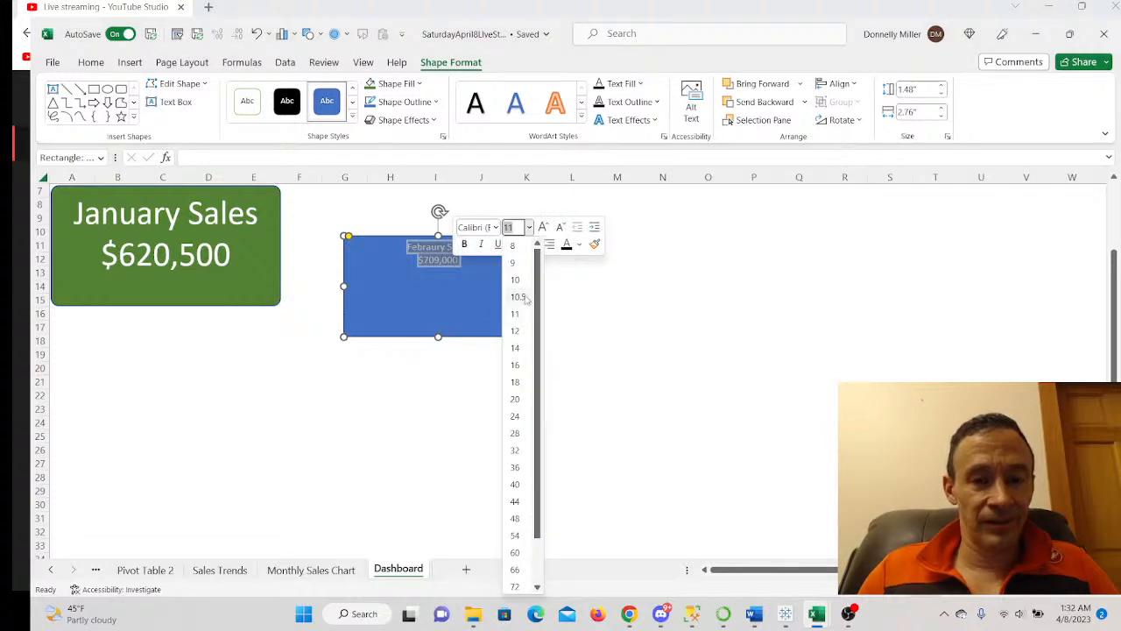
pyautogui.click(512, 465)
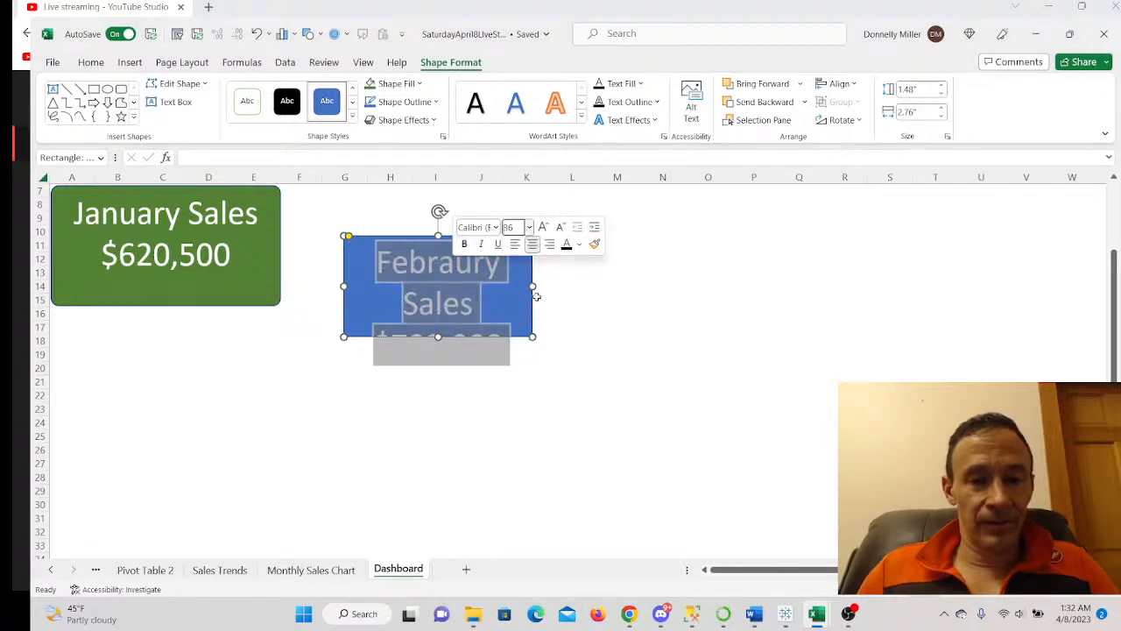
pyautogui.click(366, 299)
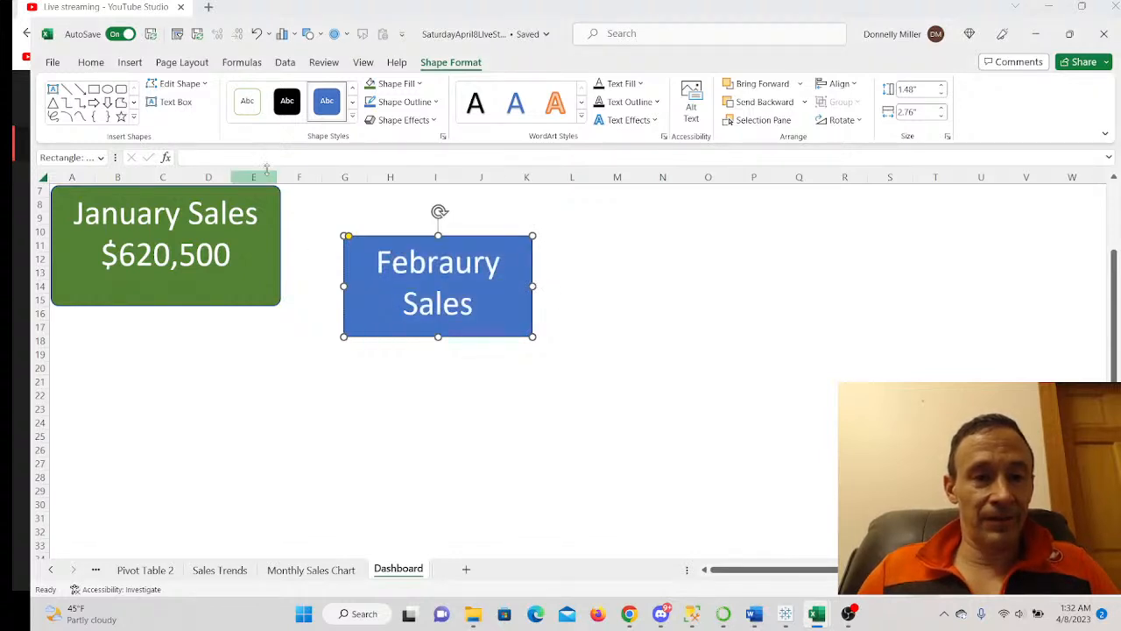
# - Fill the February card green, enlarge it to show $709,000, and move it below January
pyautogui.rightClick(363, 307)
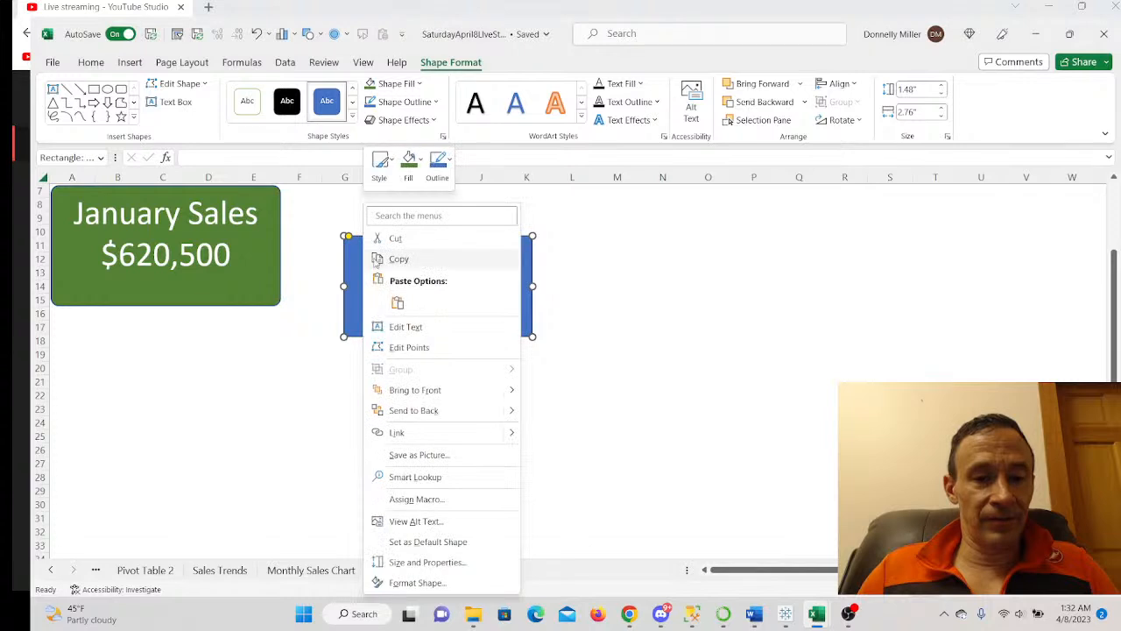
pyautogui.click(407, 175)
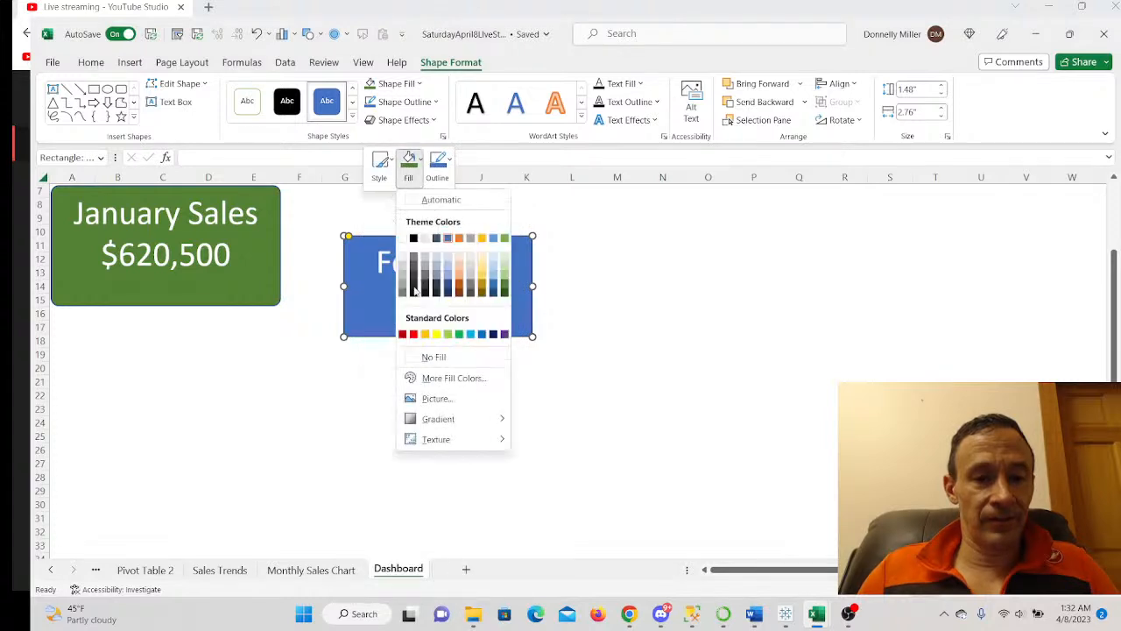
pyautogui.click(505, 283)
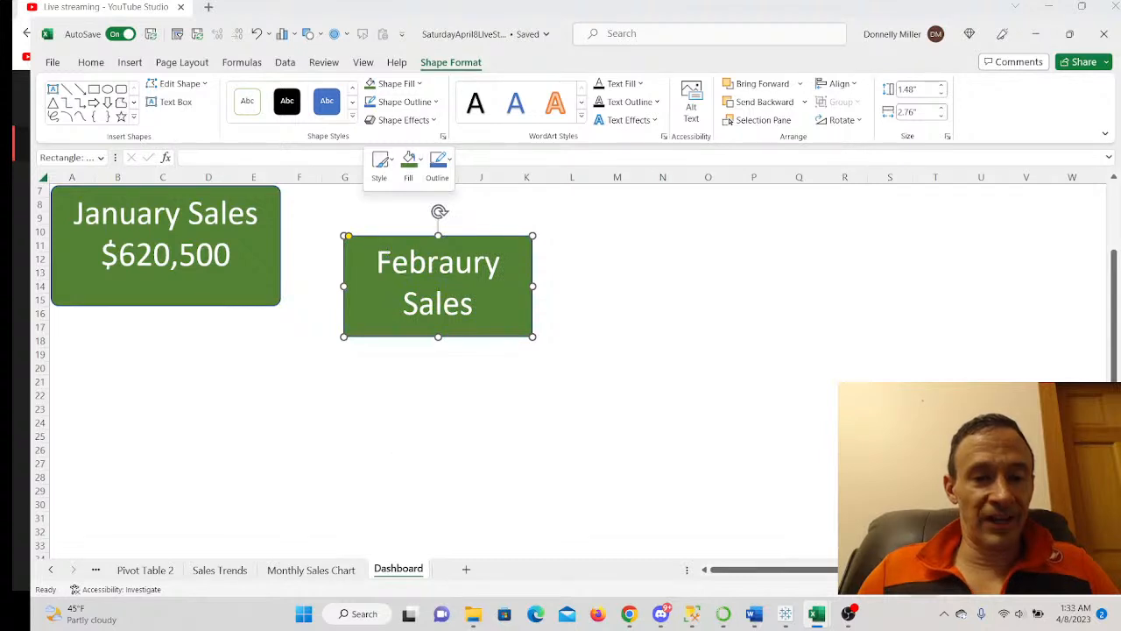
pyautogui.moveTo(349, 237); pyautogui.dragTo(352, 236)
pyautogui.moveTo(438, 336); pyautogui.dragTo(437, 378)
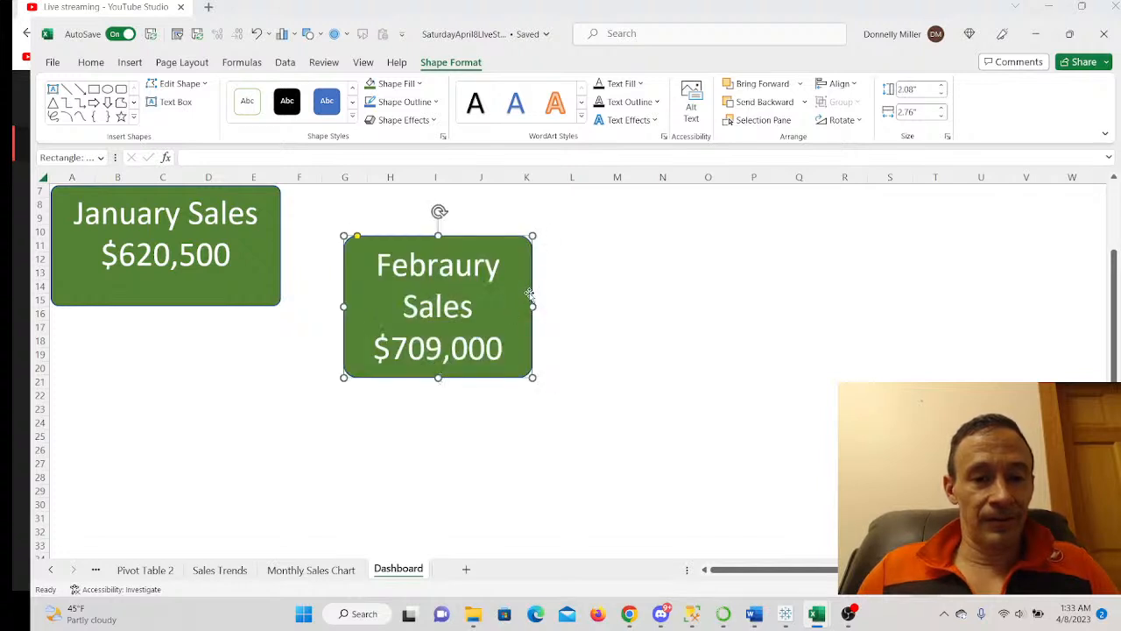
pyautogui.moveTo(533, 303); pyautogui.dragTo(590, 305)
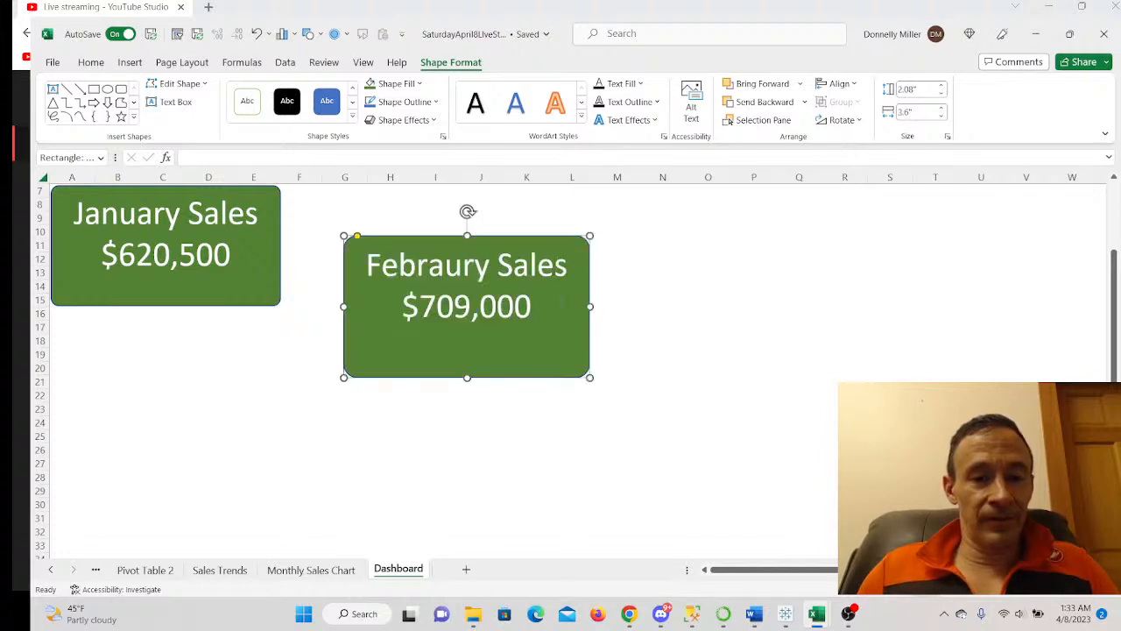
pyautogui.moveTo(525, 334); pyautogui.dragTo(232, 408)
# - Line up the February card beside the January card at the sheet's top, squaring its corners
pyautogui.moveTo(296, 378); pyautogui.dragTo(283, 378)
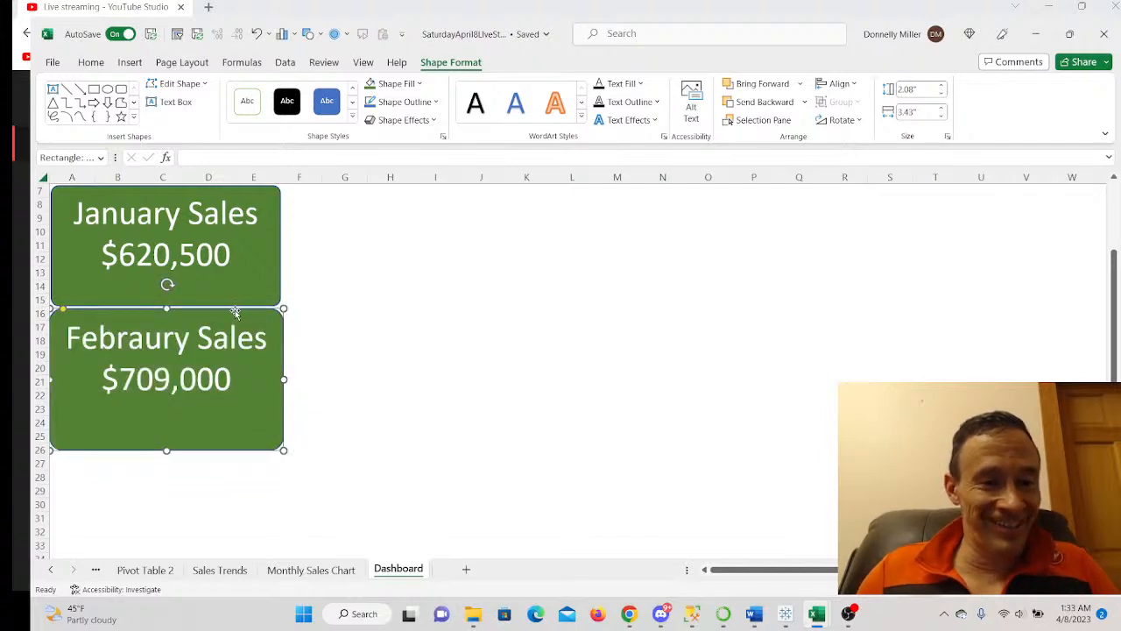
pyautogui.moveTo(272, 321); pyautogui.dragTo(483, 226)
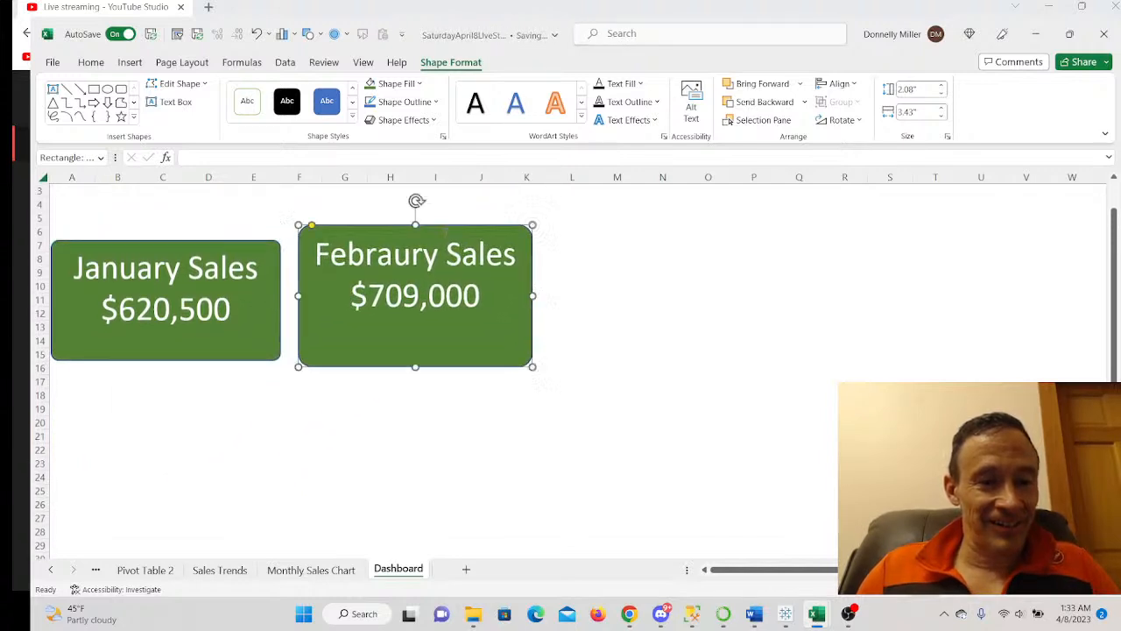
pyautogui.scroll(1, 181, 242)
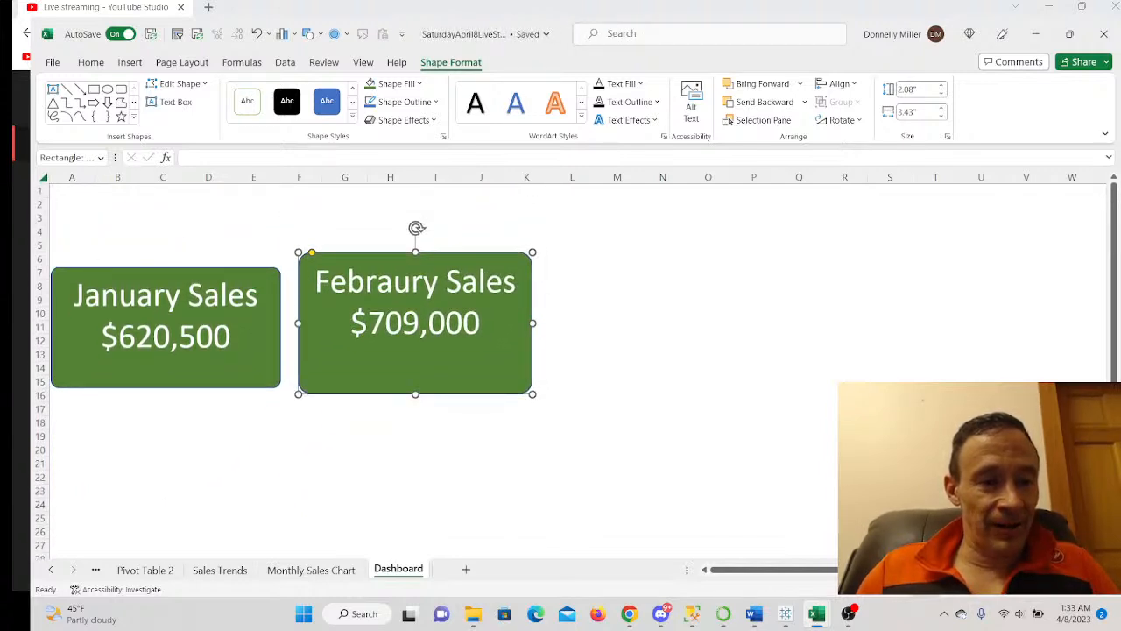
pyautogui.click(75, 358)
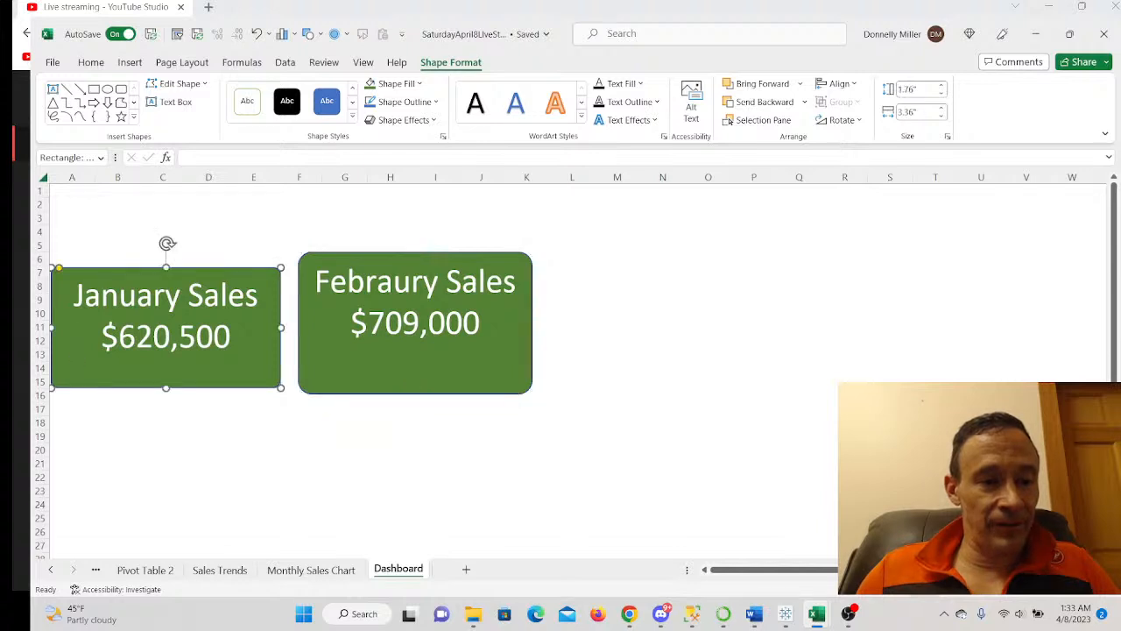
pyautogui.moveTo(77, 365); pyautogui.dragTo(76, 279)
pyautogui.click(347, 369)
pyautogui.moveTo(347, 369); pyautogui.dragTo(334, 317)
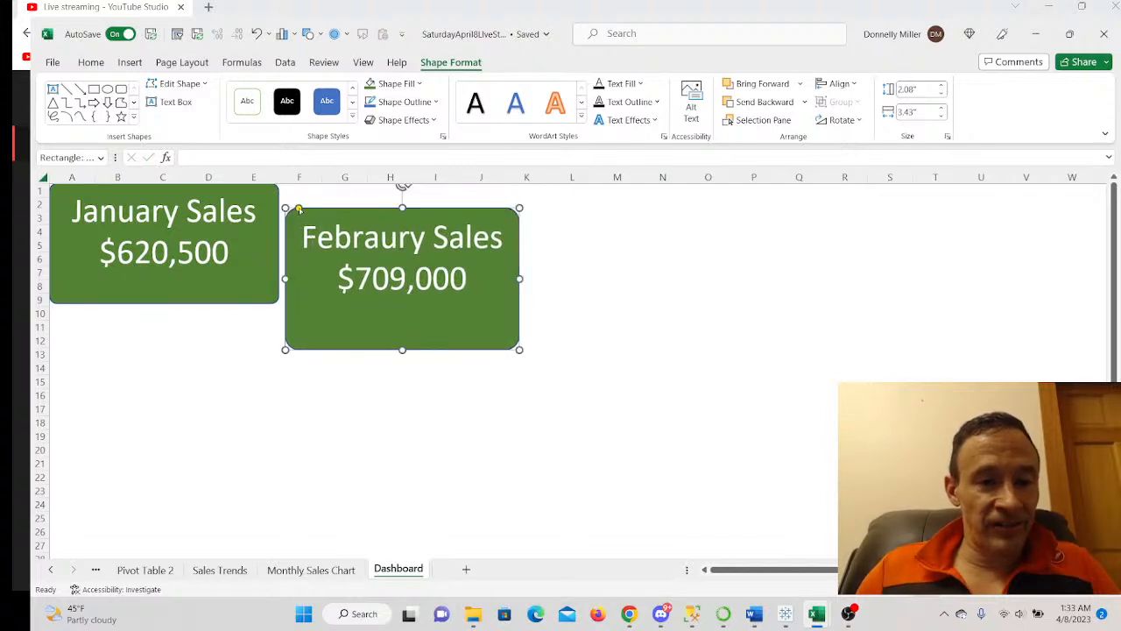
pyautogui.moveTo(299, 207); pyautogui.dragTo(289, 209)
pyautogui.moveTo(388, 325); pyautogui.dragTo(397, 304)
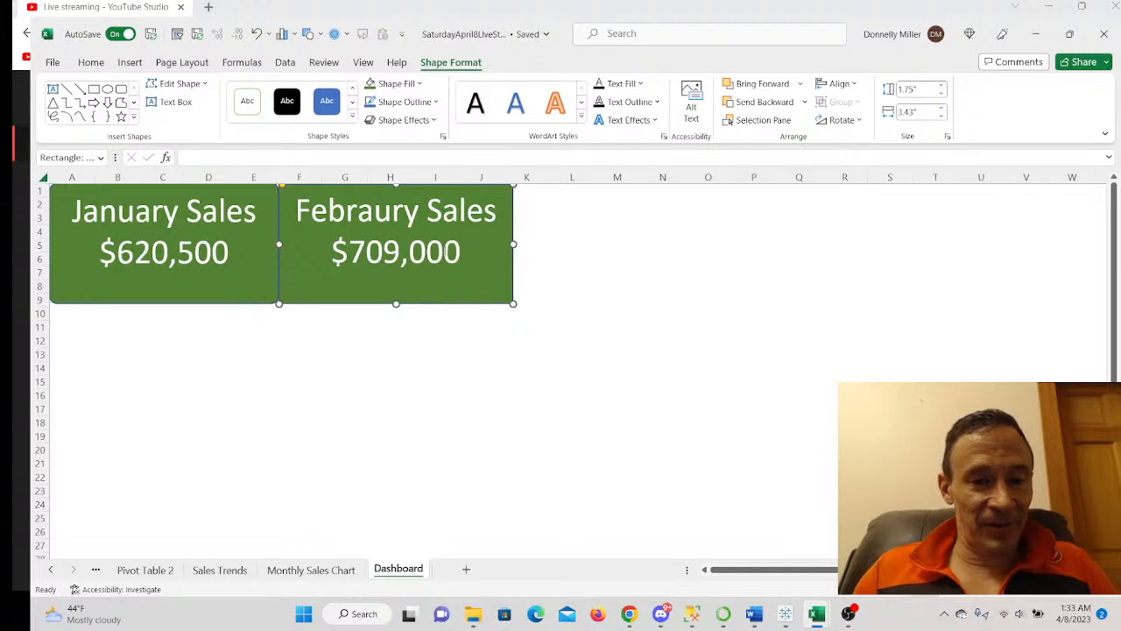
# - Draw two blue rounded rectangles to the right of the January and February cards
pyautogui.click(130, 63)
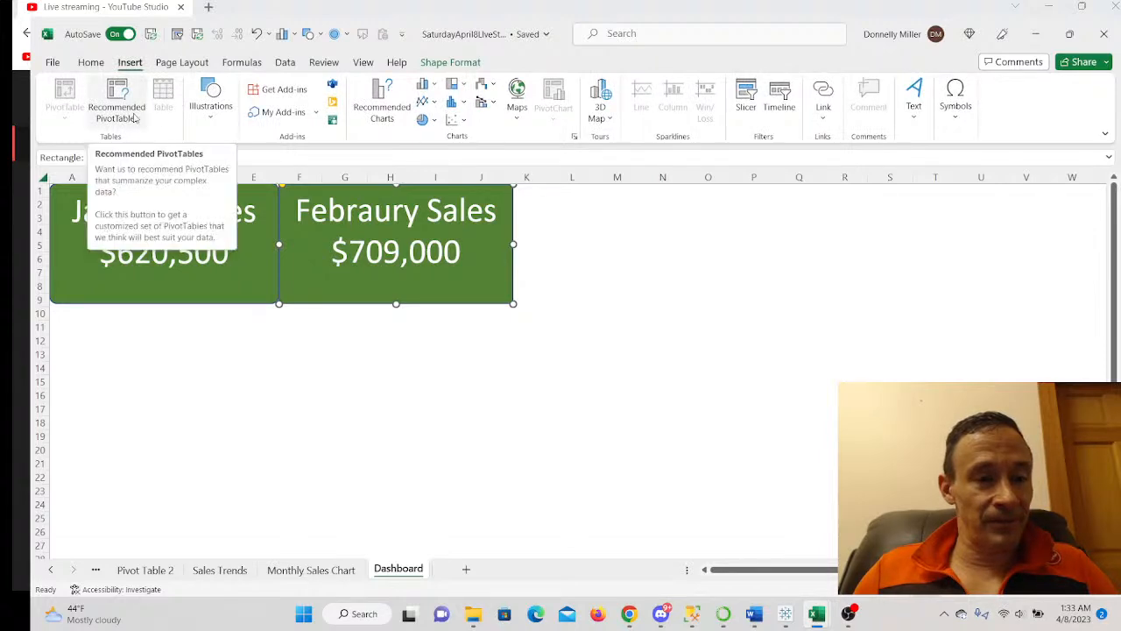
pyautogui.click(210, 105)
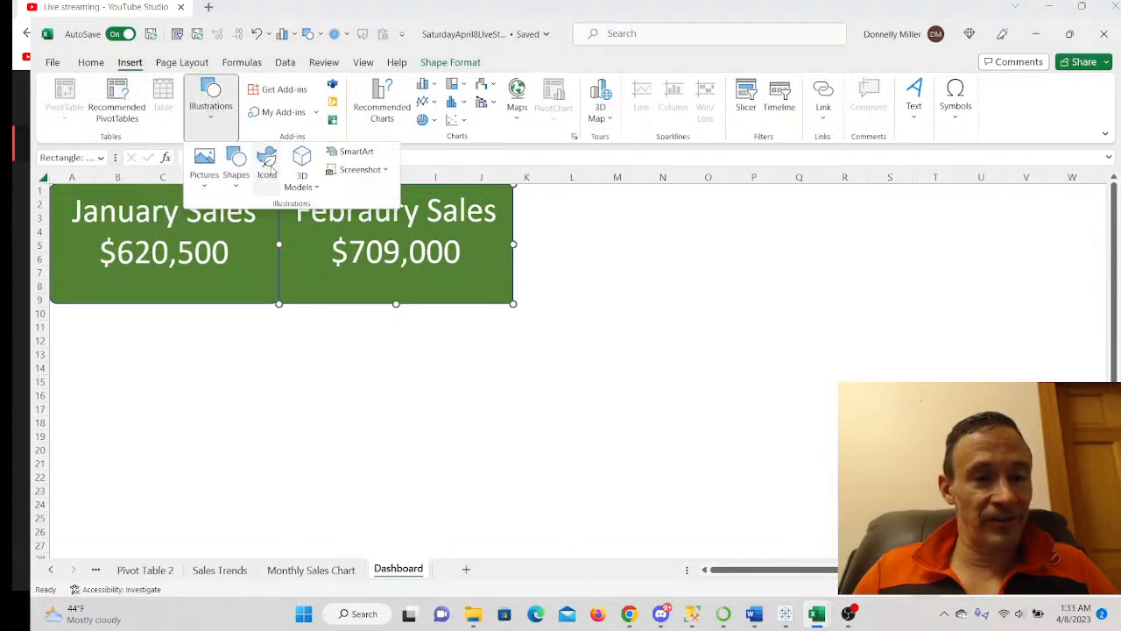
pyautogui.click(249, 179)
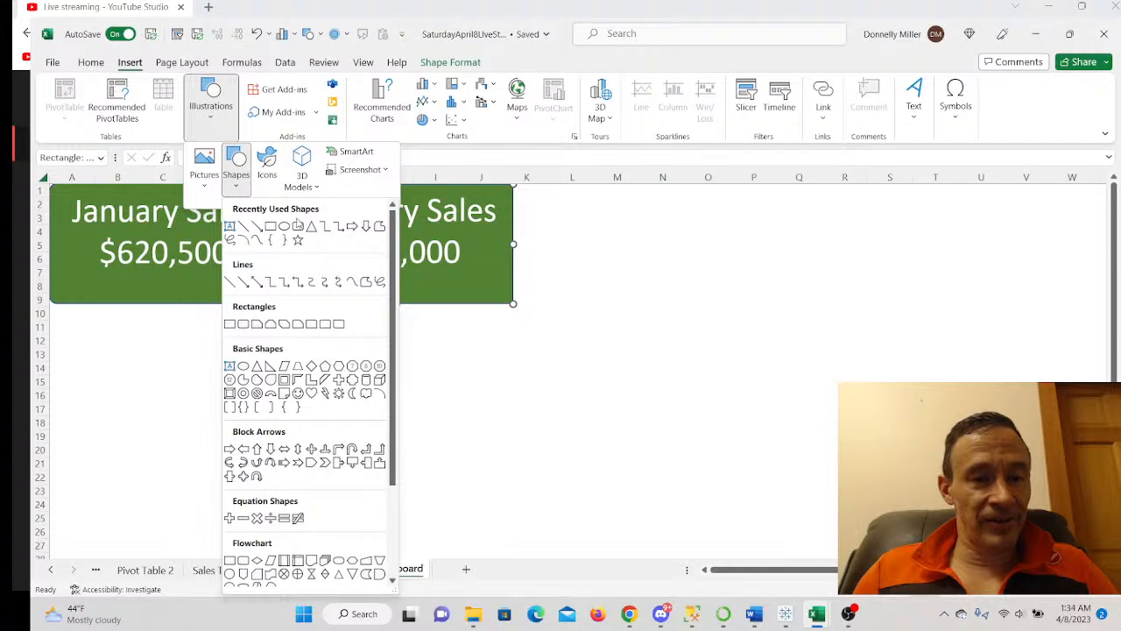
pyautogui.click(298, 226)
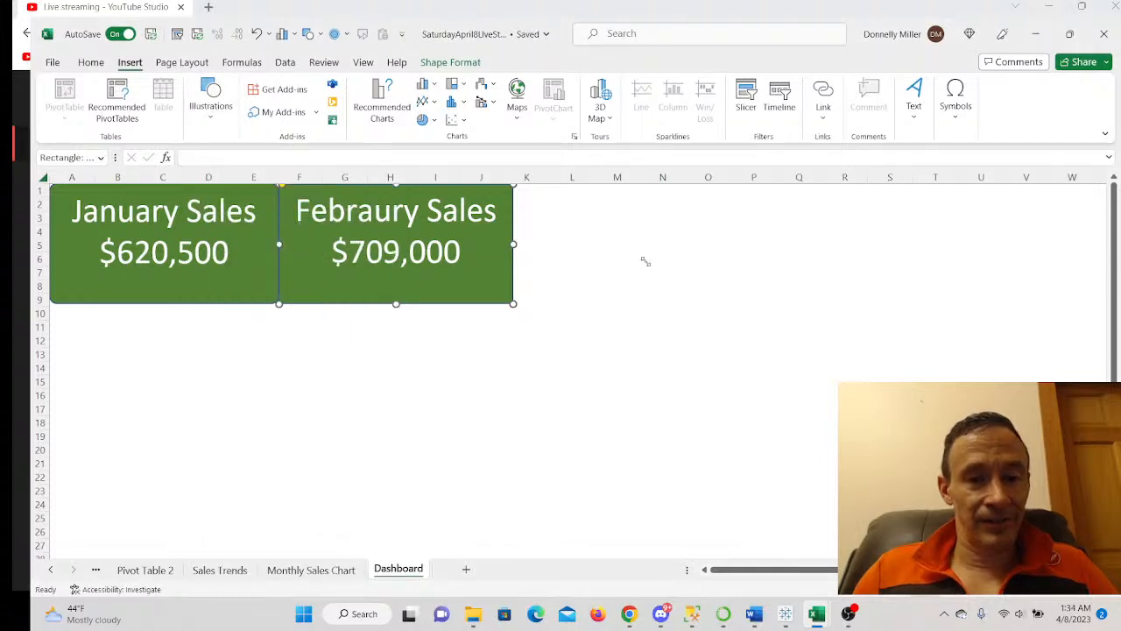
pyautogui.moveTo(645, 261); pyautogui.dragTo(714, 329)
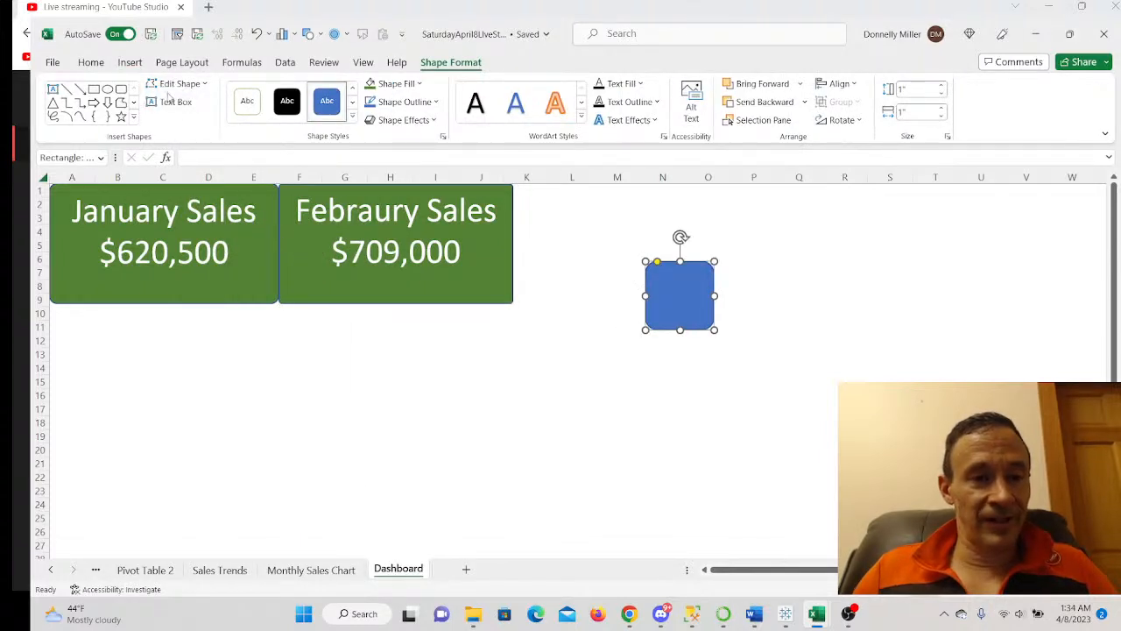
pyautogui.click(121, 88)
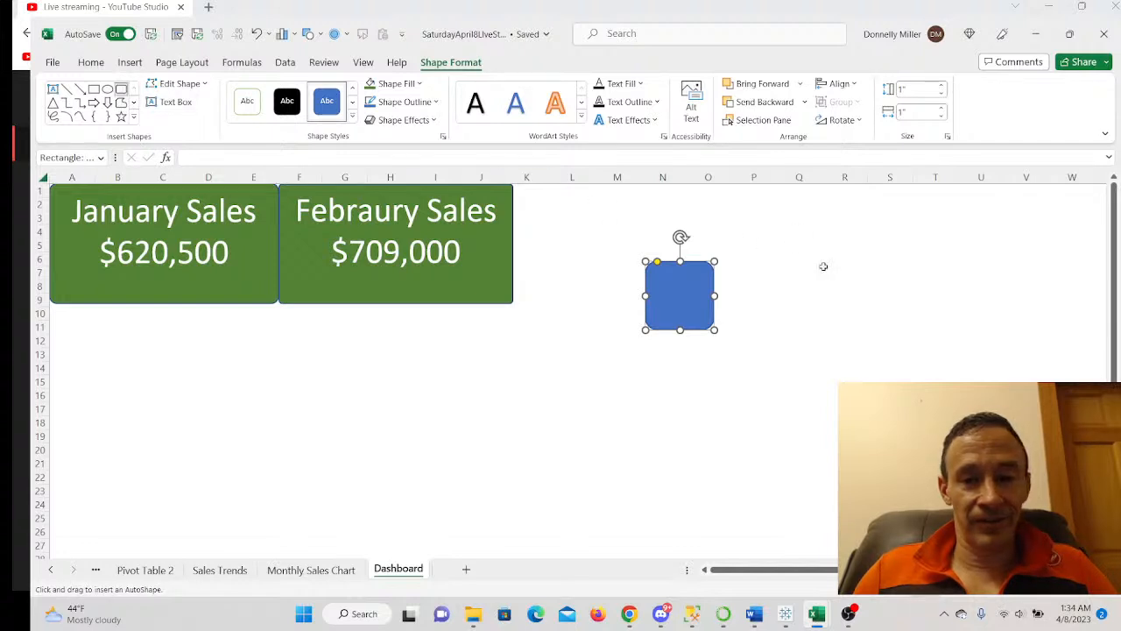
pyautogui.moveTo(822, 266); pyautogui.dragTo(892, 334)
# - Enlarge the first rectangle by widening it on both sides and making it taller
pyautogui.click(693, 293)
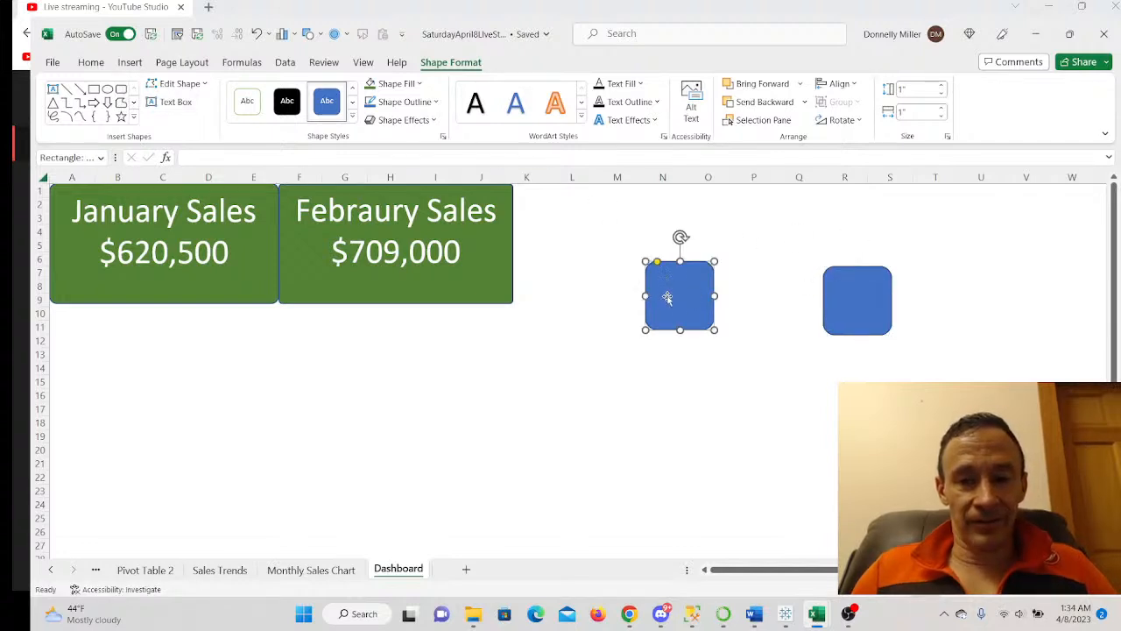
pyautogui.moveTo(644, 296); pyautogui.dragTo(579, 295)
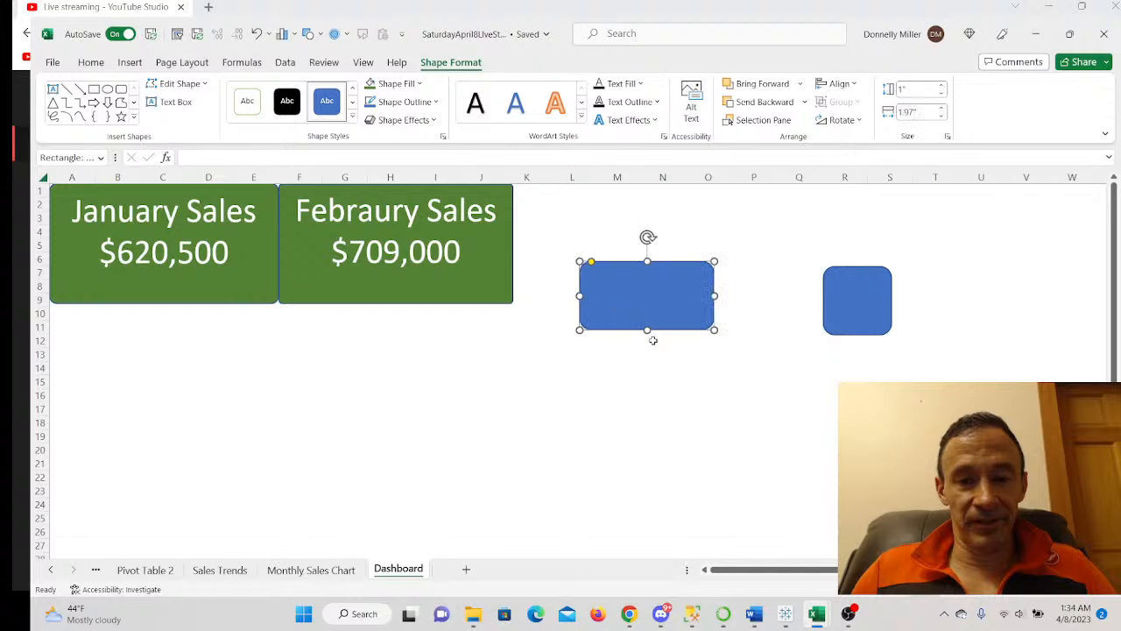
pyautogui.moveTo(647, 330); pyautogui.dragTo(647, 366)
pyautogui.moveTo(715, 314); pyautogui.dragTo(781, 313)
# - Check the March total on Pivot Table 2 and type 'March Sales $997,000' into the shape
pyautogui.click(154, 571)
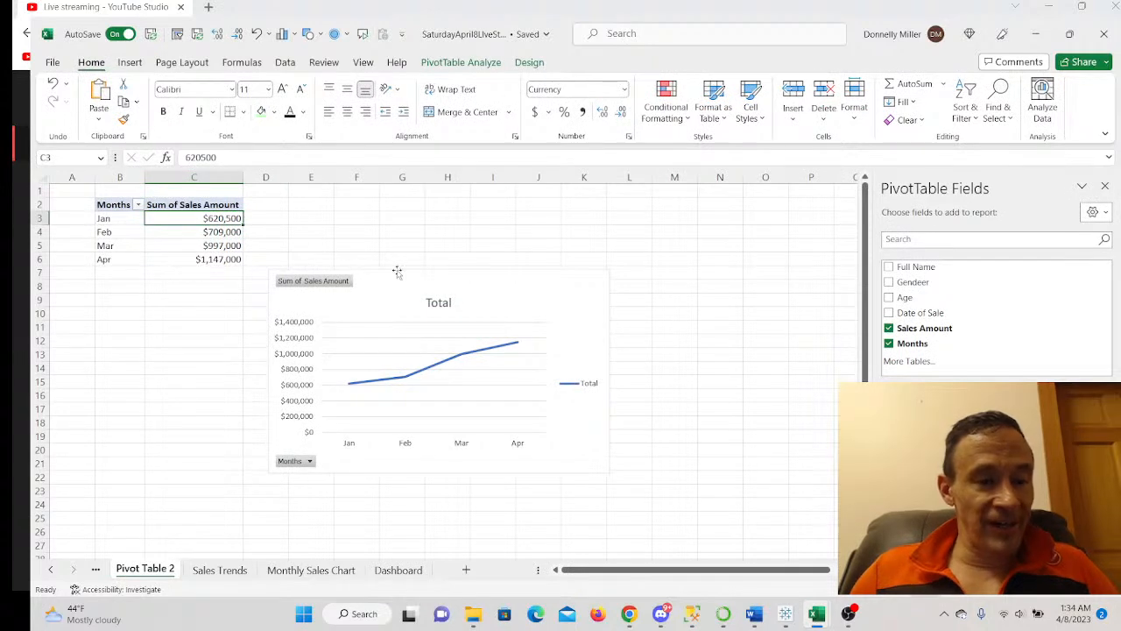
pyautogui.moveTo(818, 619)
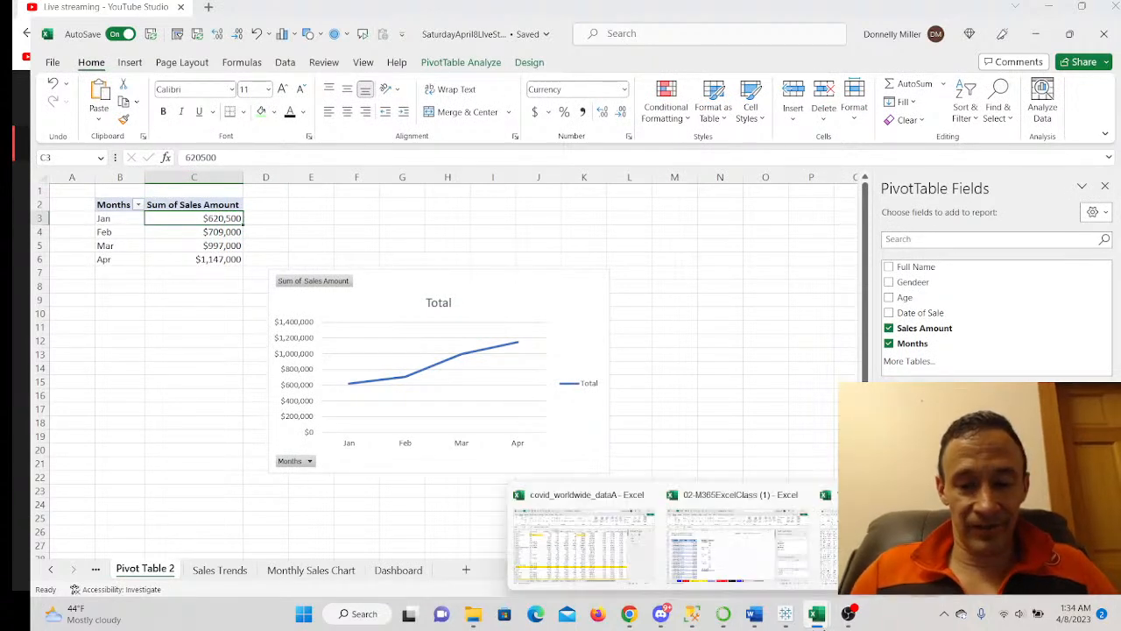
pyautogui.click(408, 571)
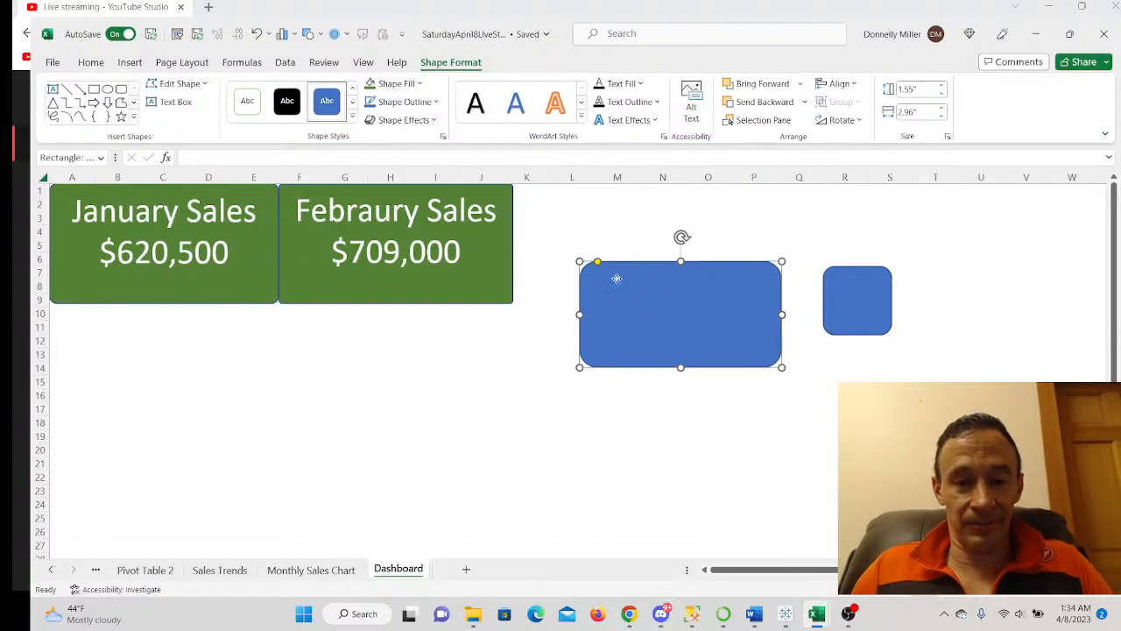
pyautogui.write('March Sales ')
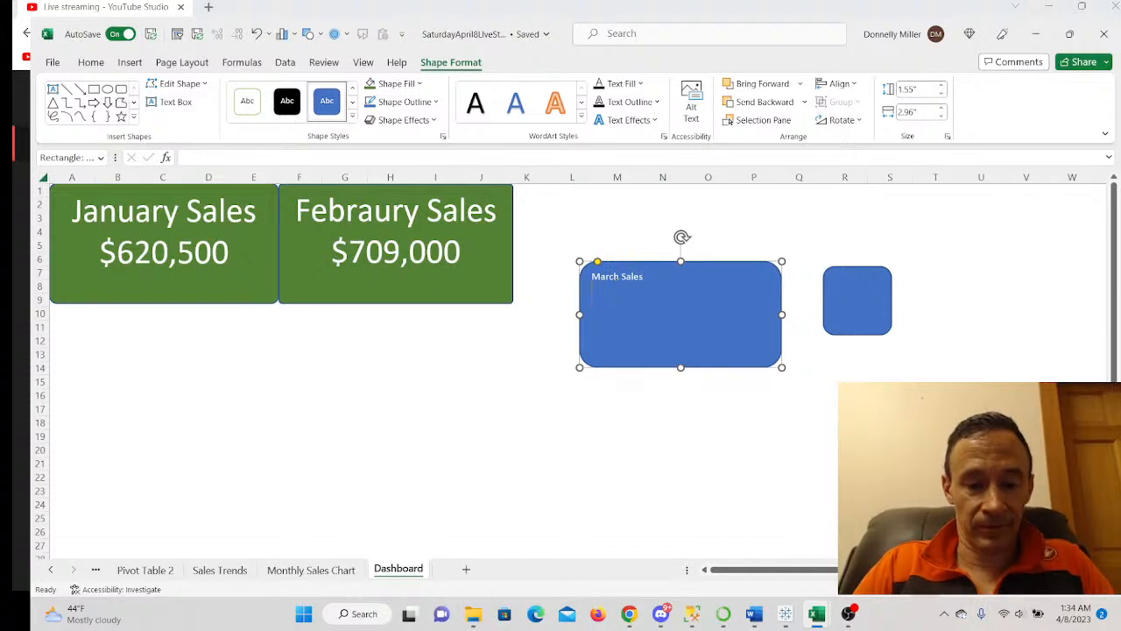
pyautogui.write('$997,000')
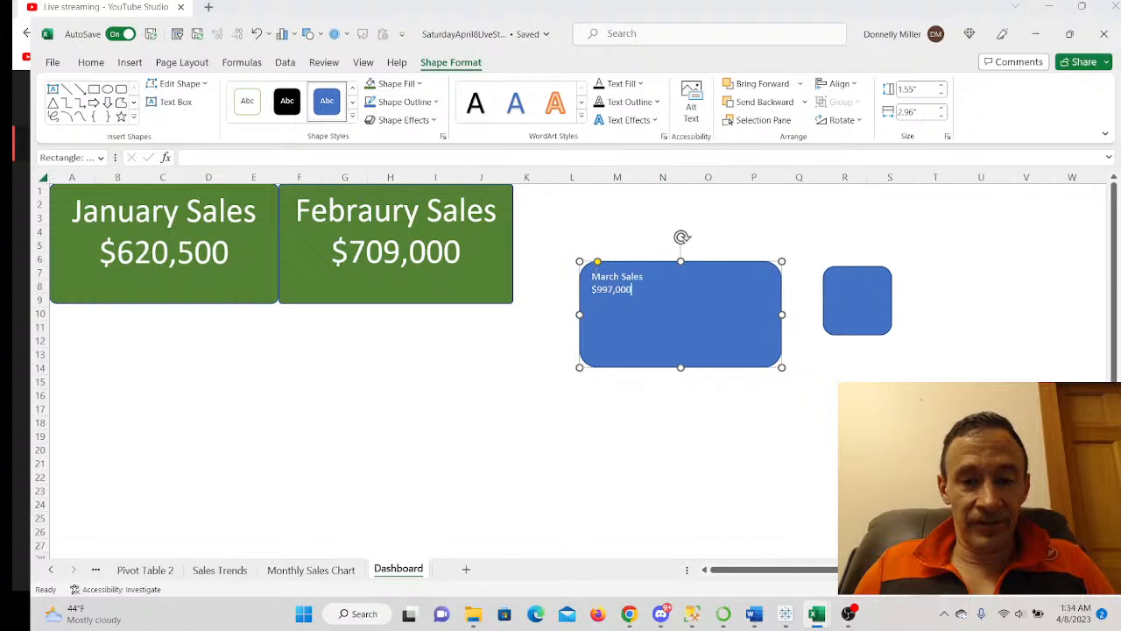
# - Centre the card text and set it to 36 pt
pyautogui.moveTo(590, 274); pyautogui.dragTo(639, 293)
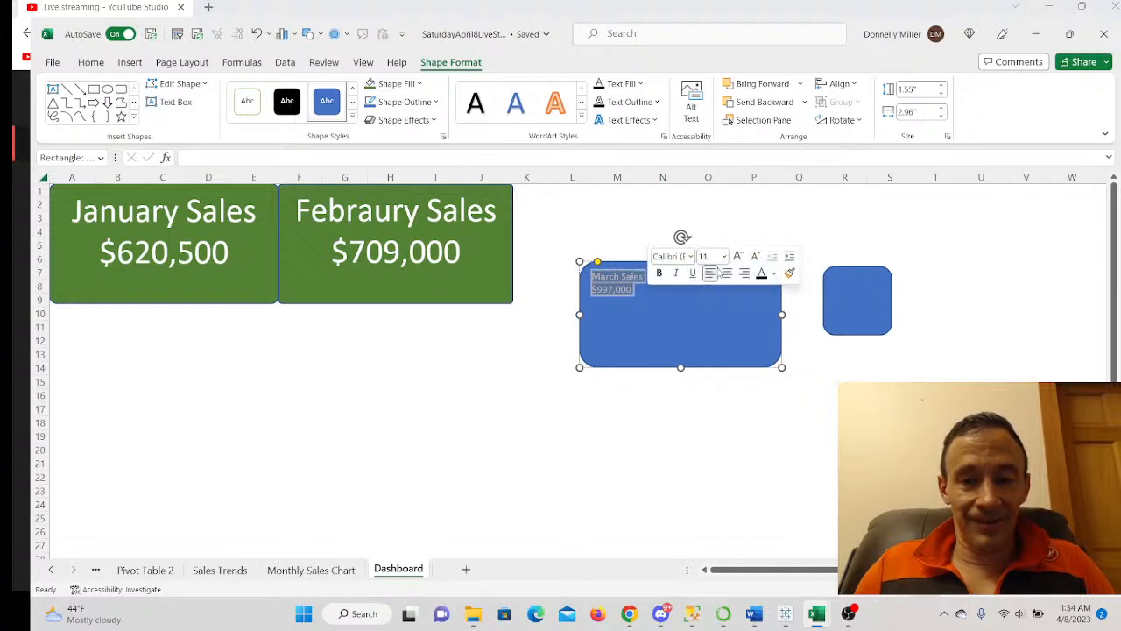
pyautogui.click(727, 272)
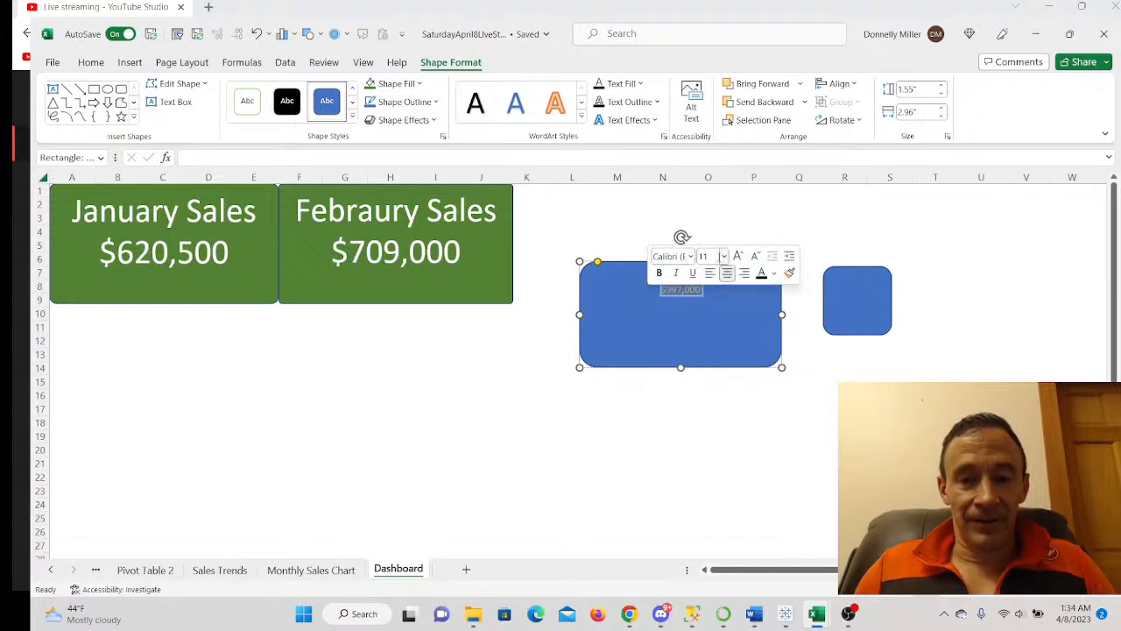
pyautogui.click(723, 257)
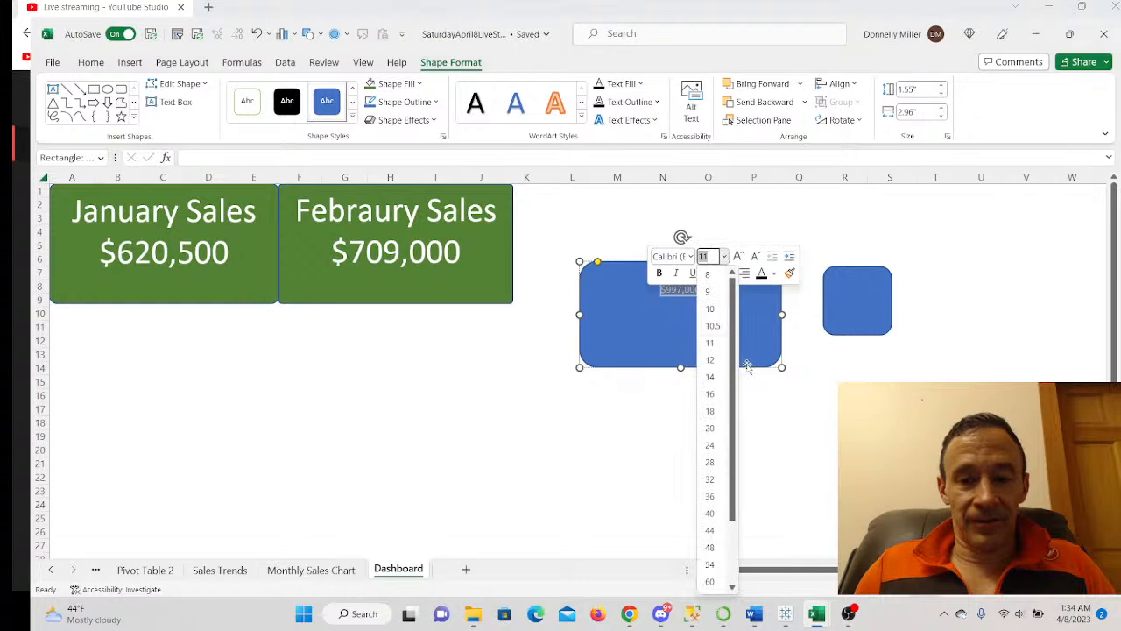
pyautogui.click(710, 495)
# - Fill the March card with green
pyautogui.click(775, 273)
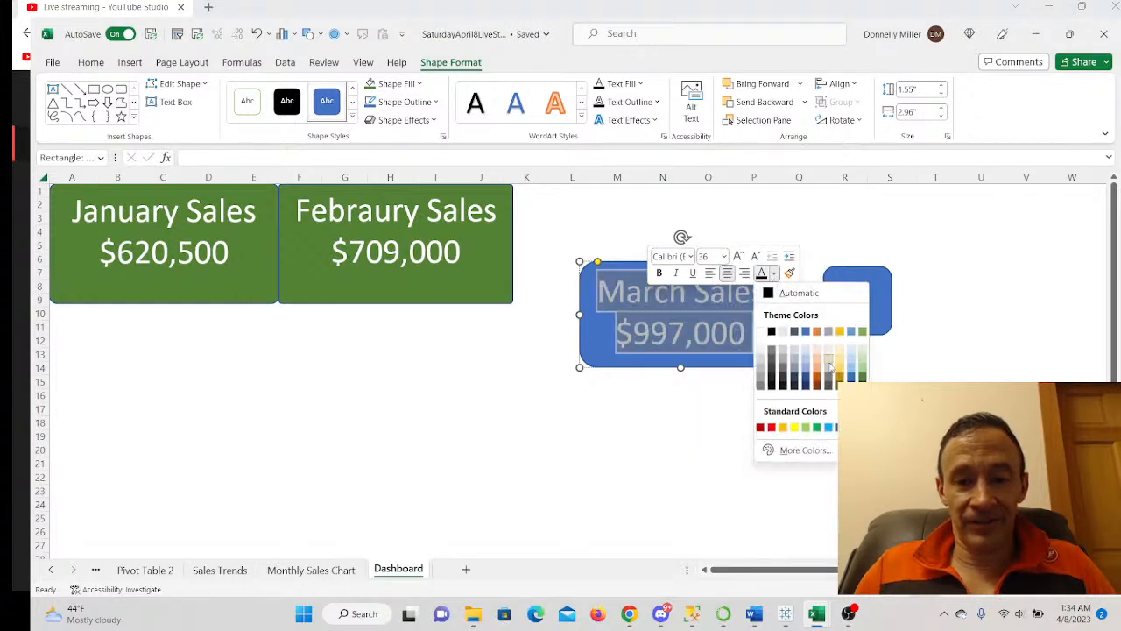
pyautogui.click(601, 347)
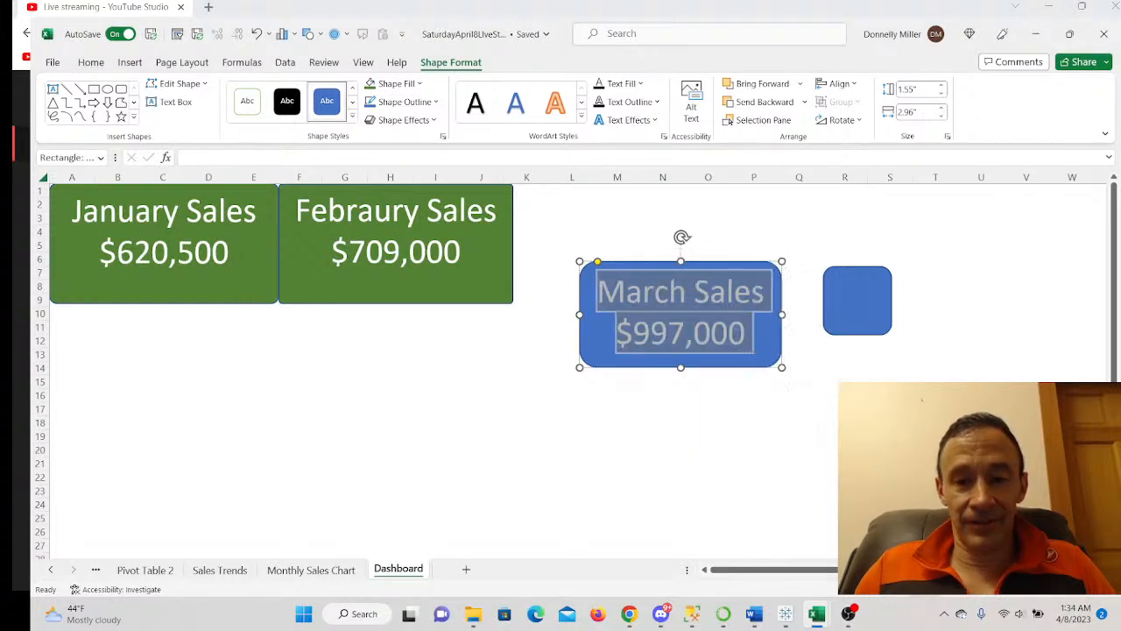
pyautogui.click(601, 348)
pyautogui.rightClick(599, 347)
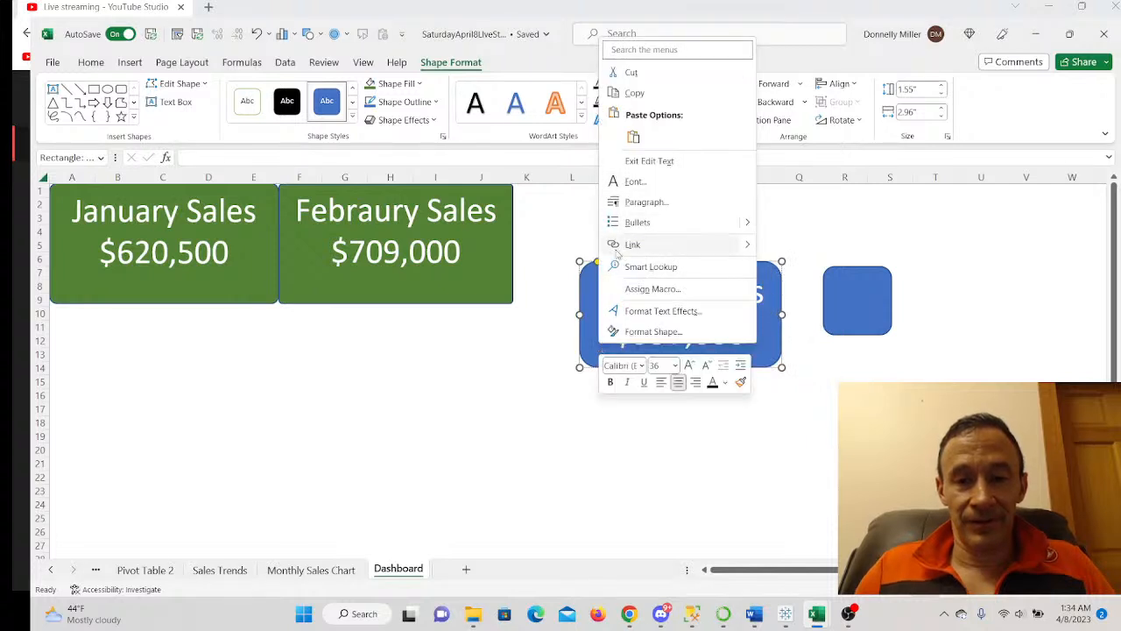
pyautogui.click(591, 346)
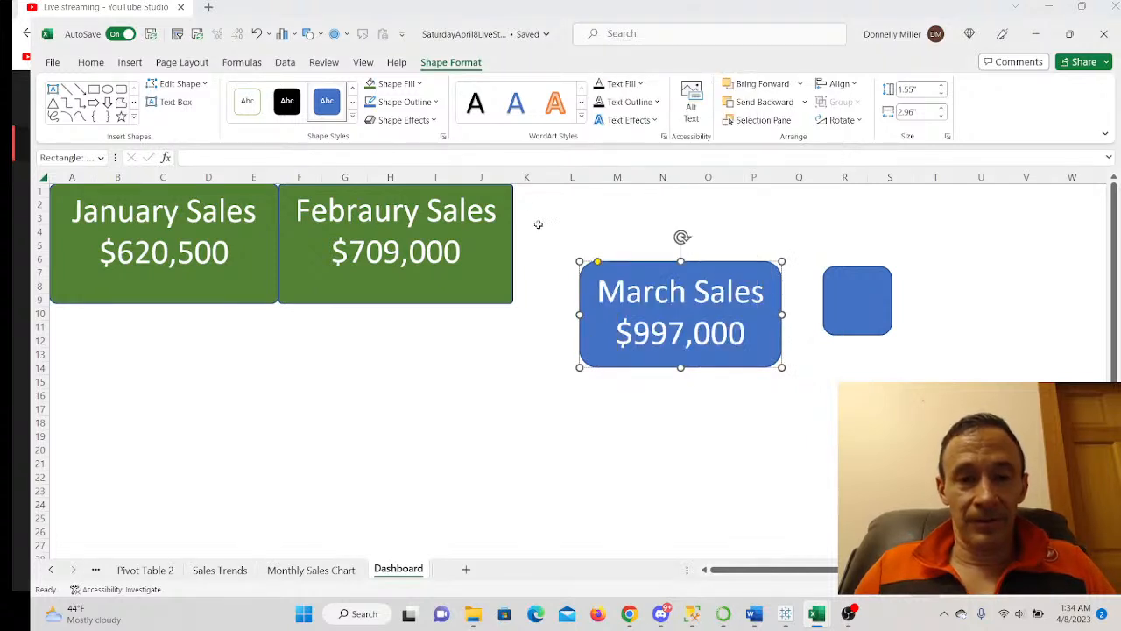
pyautogui.click(377, 84)
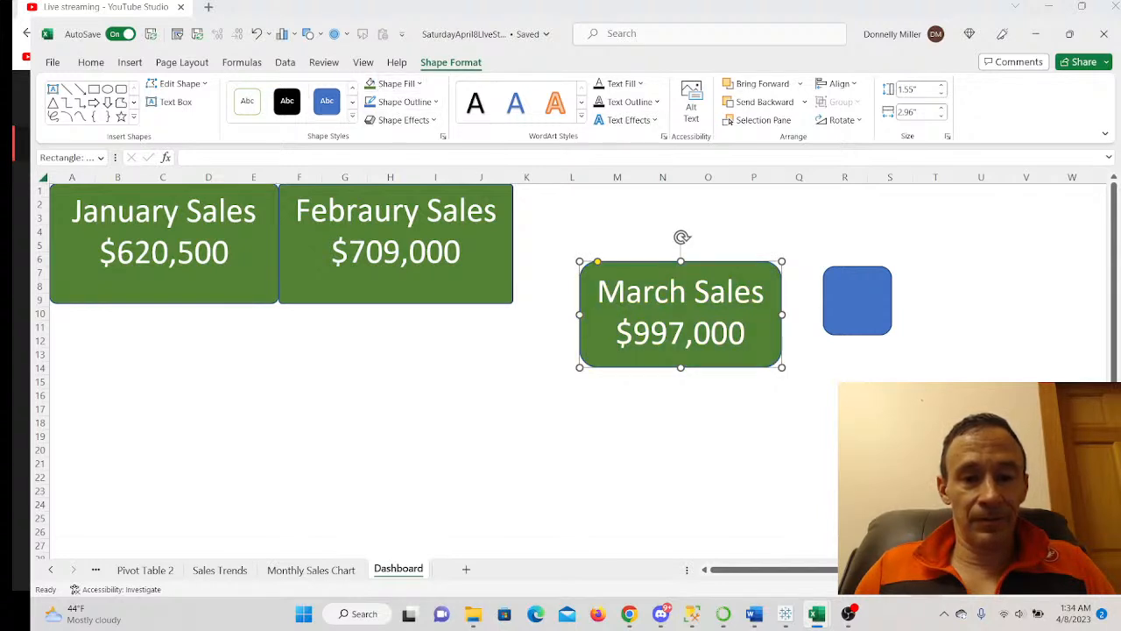
# - Square the March card's corners and resize it beside the February card
pyautogui.moveTo(597, 261); pyautogui.dragTo(581, 261)
pyautogui.click(671, 306)
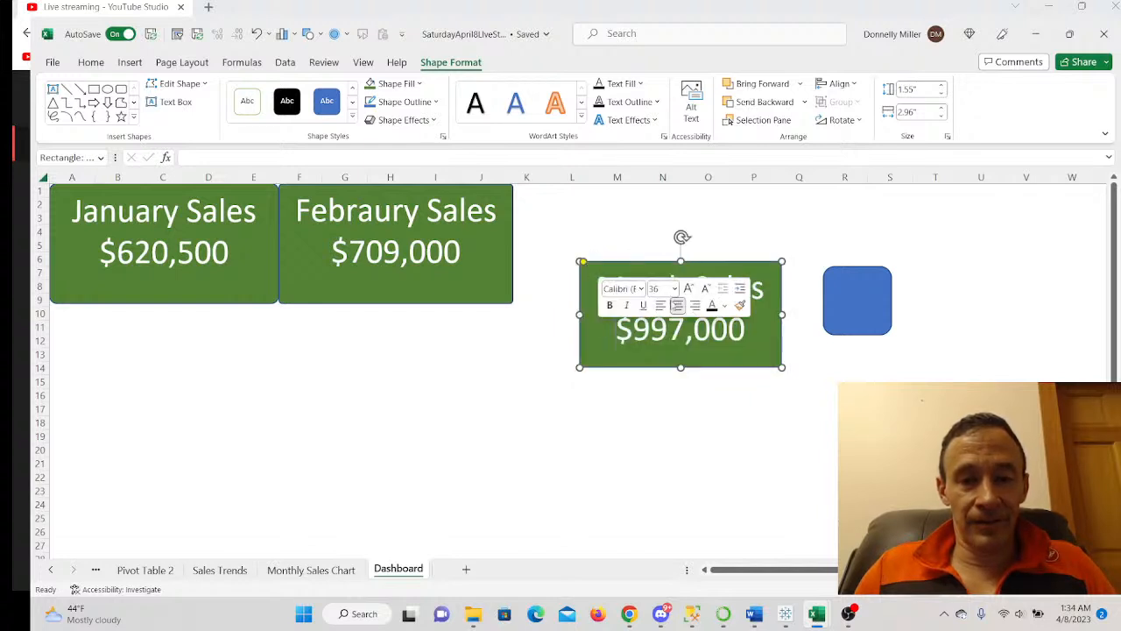
pyautogui.moveTo(586, 356); pyautogui.dragTo(296, 398)
pyautogui.moveTo(480, 359); pyautogui.dragTo(514, 359)
pyautogui.moveTo(300, 322); pyautogui.dragTo(535, 201)
pyautogui.moveTo(630, 290); pyautogui.dragTo(628, 304)
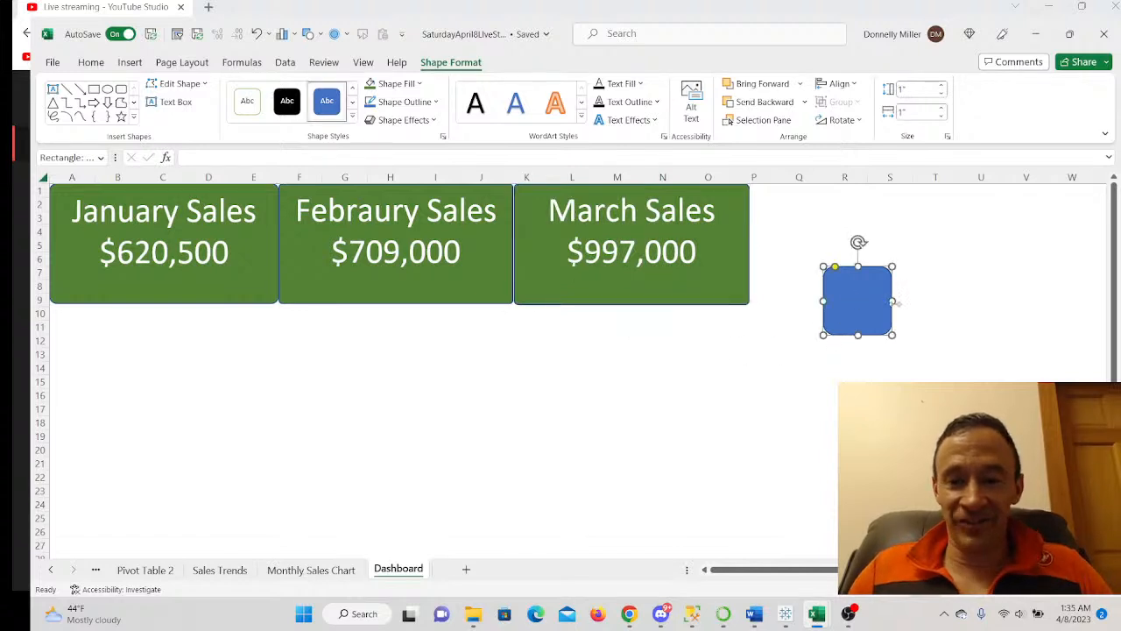
# - Enlarge the remaining blue rectangle to 1.83" by 3.22"
pyautogui.moveTo(894, 302); pyautogui.dragTo(1007, 302)
pyautogui.moveTo(917, 336); pyautogui.dragTo(915, 392)
pyautogui.moveTo(828, 339); pyautogui.dragTo(786, 340)
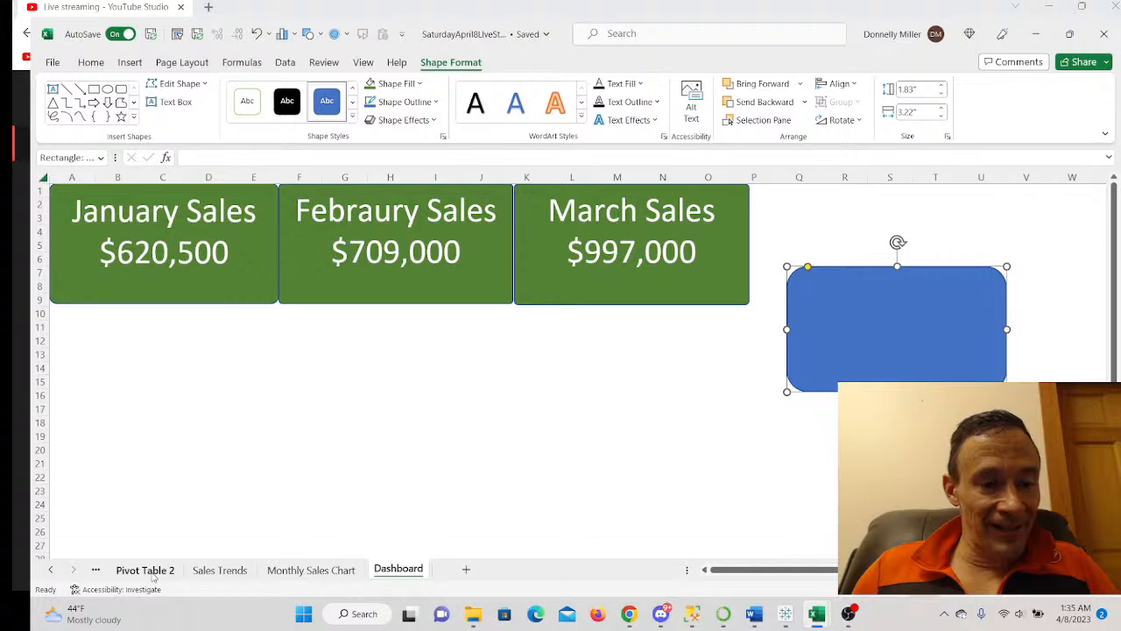
# - Look up the April total ($1,147,000) in cell C6 on Pivot Table 2, then return to the Dashboard
pyautogui.click(151, 571)
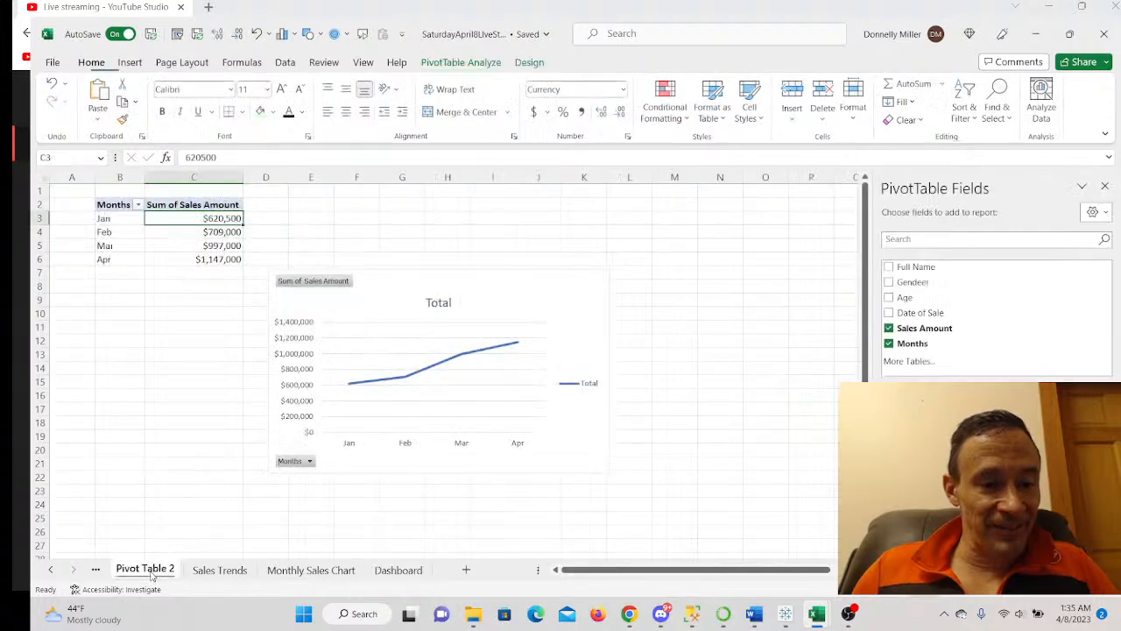
pyautogui.click(216, 571)
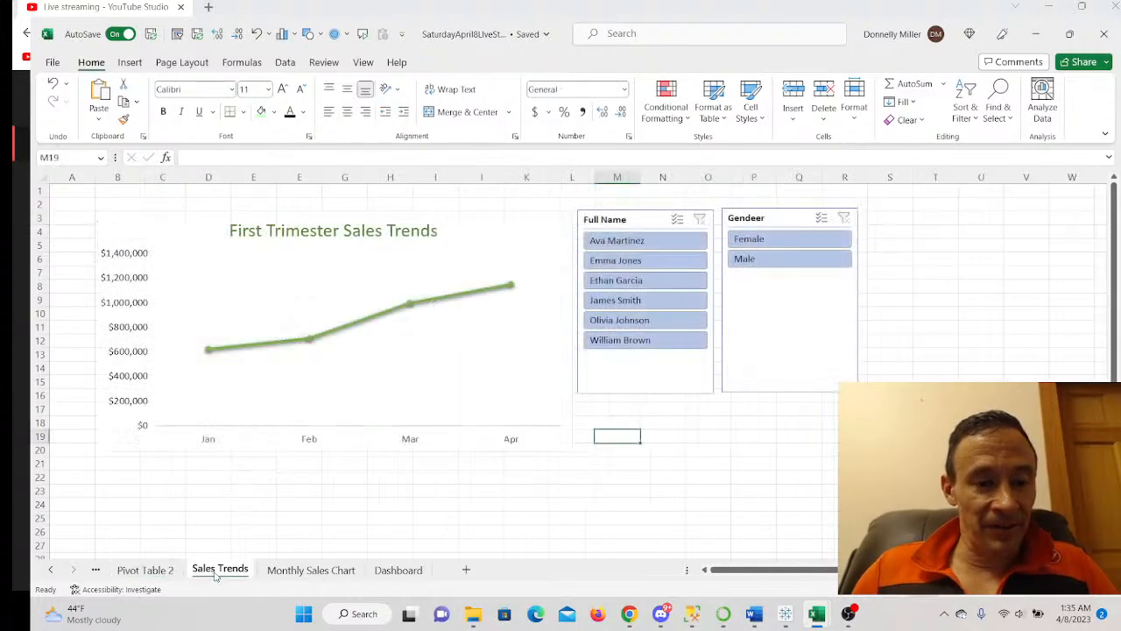
pyautogui.click(167, 571)
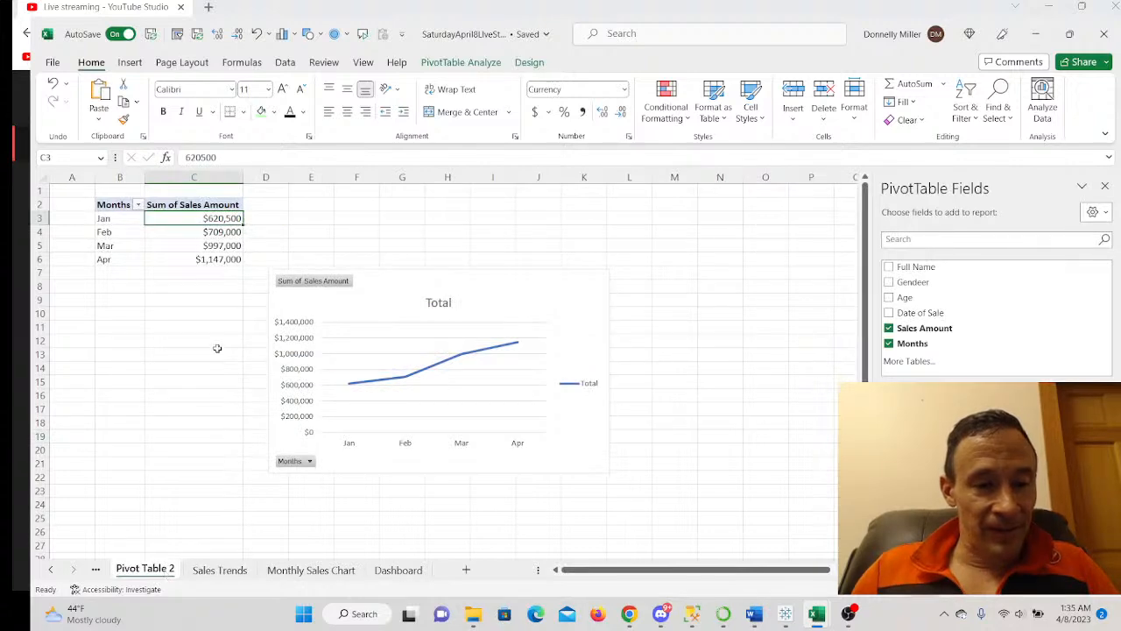
pyautogui.click(210, 265)
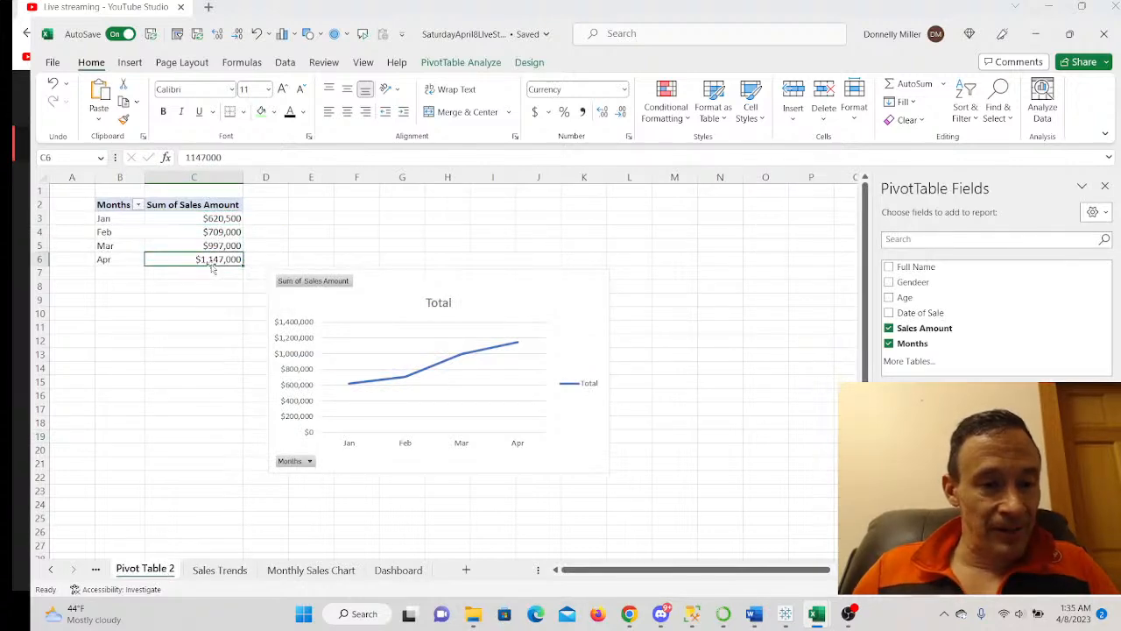
pyautogui.rightClick(215, 264)
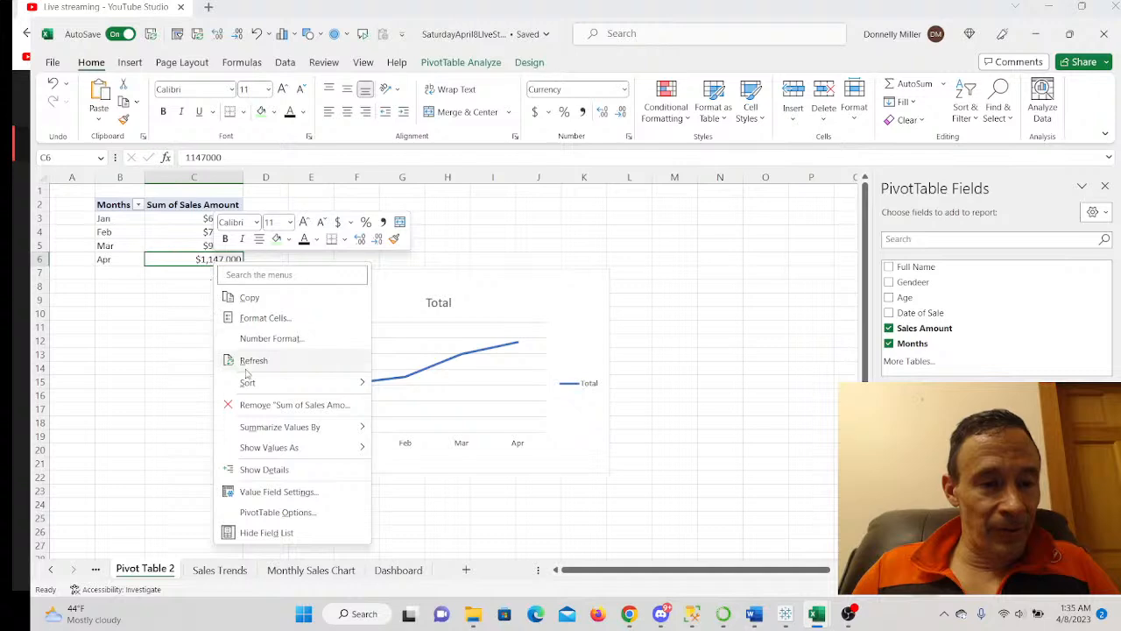
pyautogui.moveTo(254, 383)
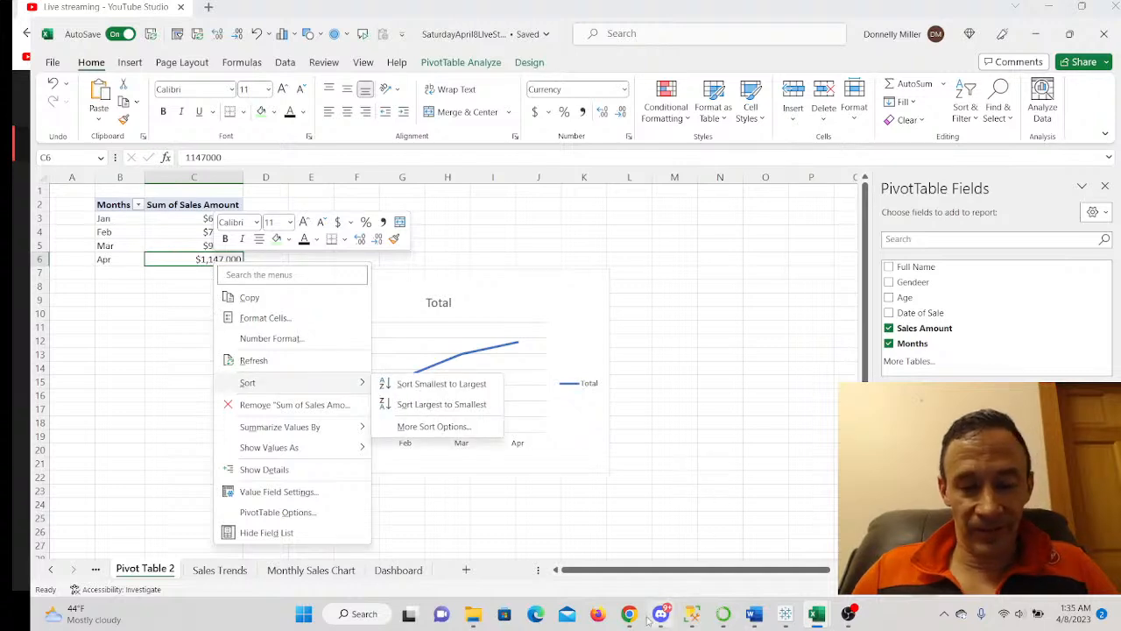
pyautogui.moveTo(692, 615)
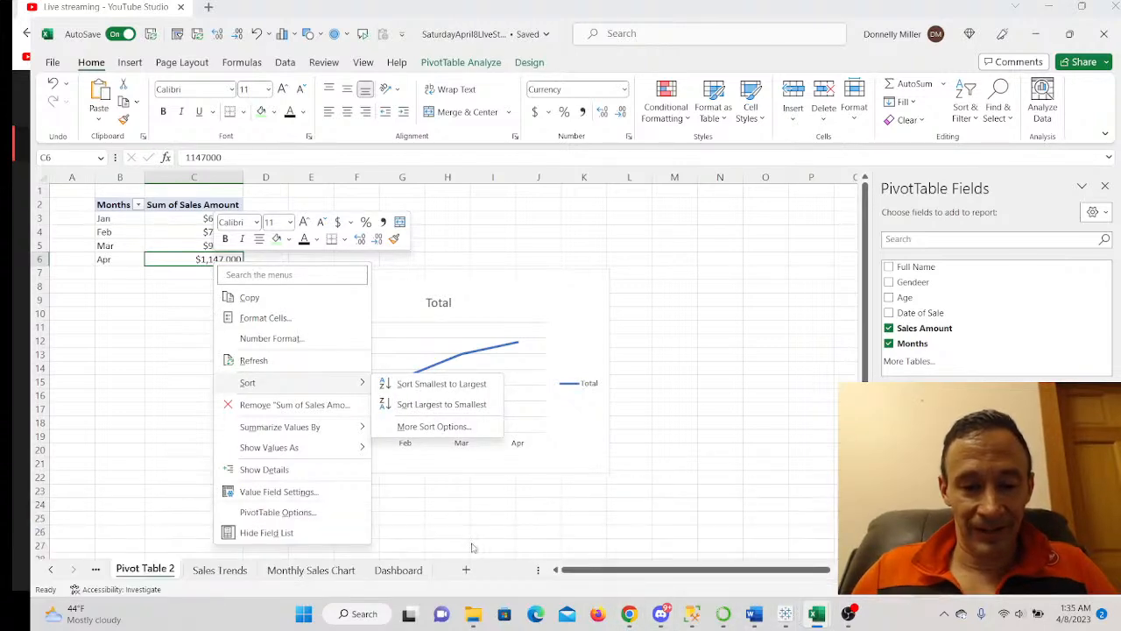
pyautogui.click(413, 568)
pyautogui.click(413, 568)
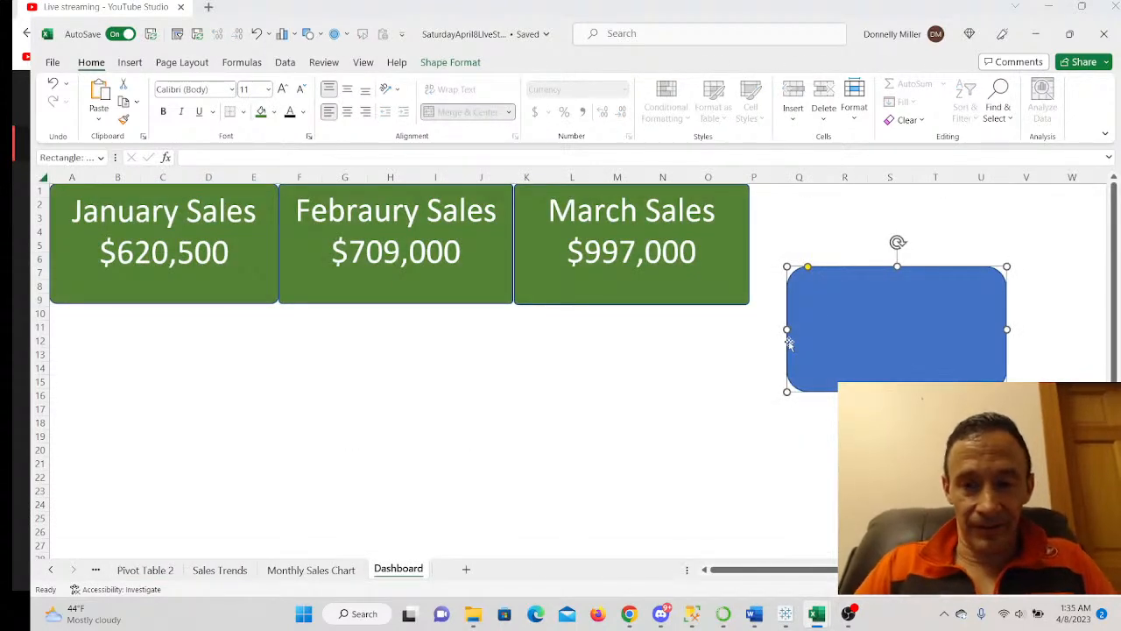
# - Type 'April Sales $1,147,000' into the blue shape, centred at 36 pt
pyautogui.write('Sales ')
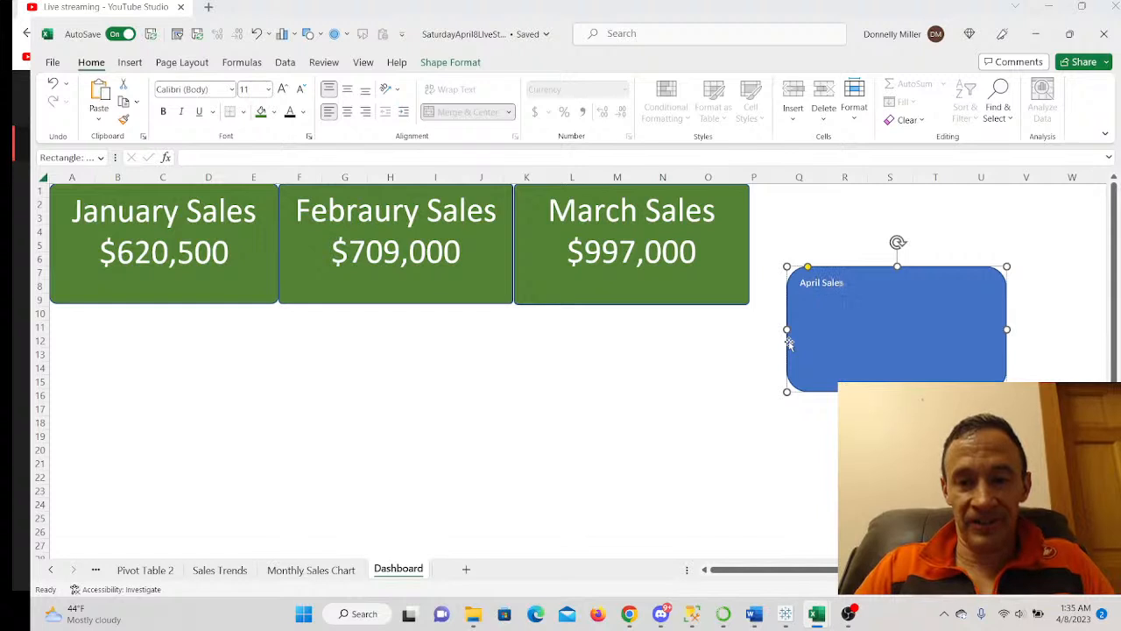
pyautogui.write('$1,147,000')
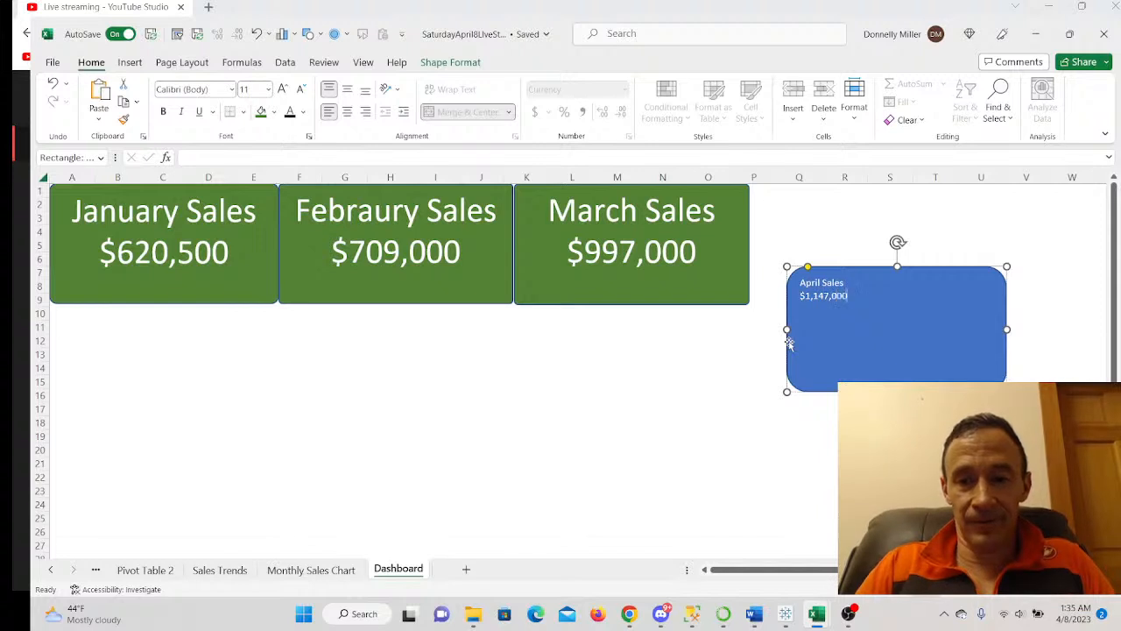
pyautogui.moveTo(799, 282); pyautogui.dragTo(849, 297)
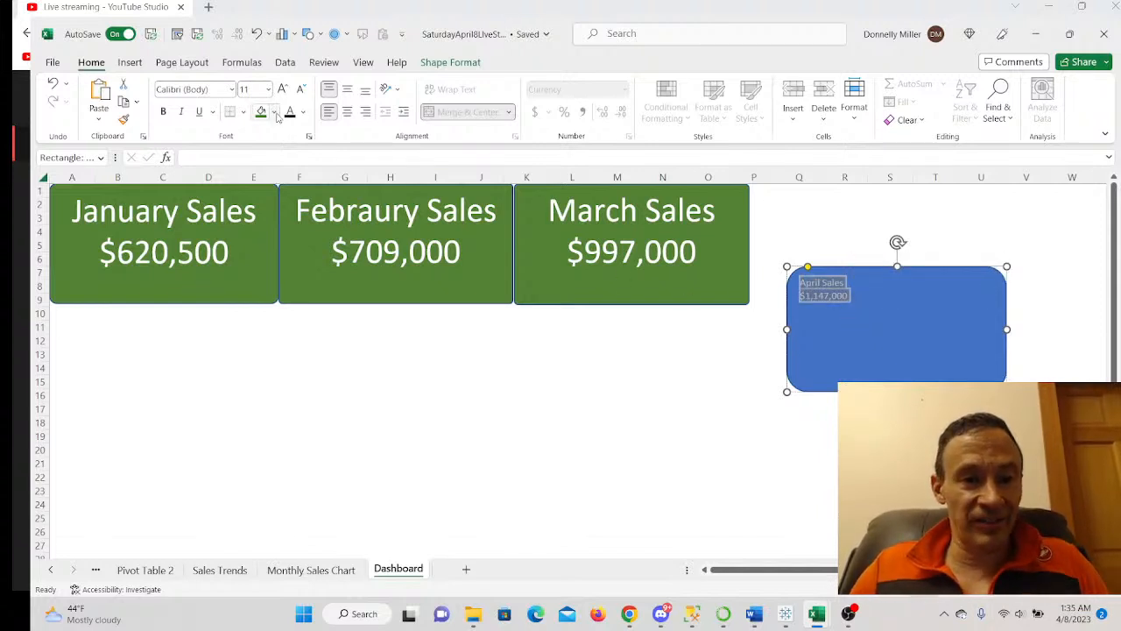
pyautogui.rightClick(815, 291)
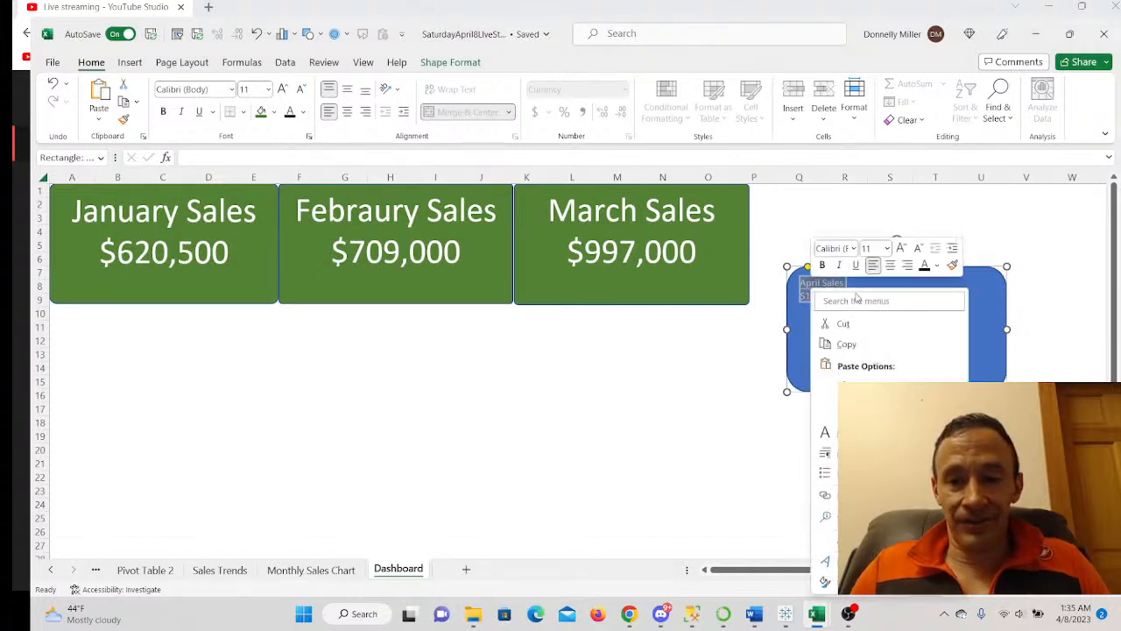
pyautogui.click(890, 265)
pyautogui.click(887, 248)
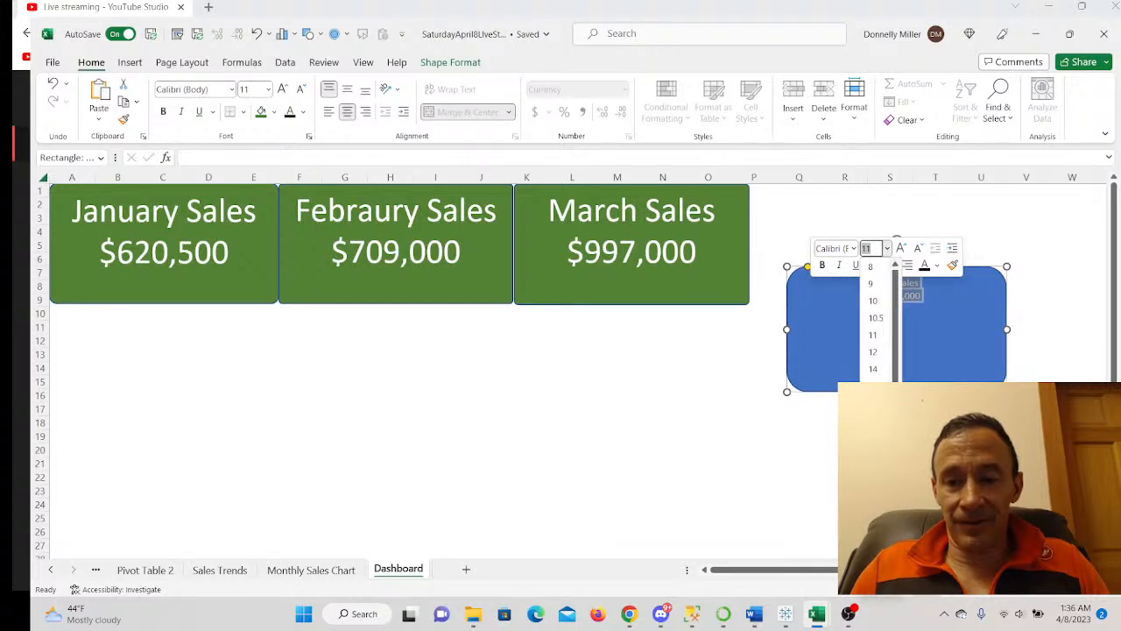
pyautogui.write('36')
pyautogui.press('Return')
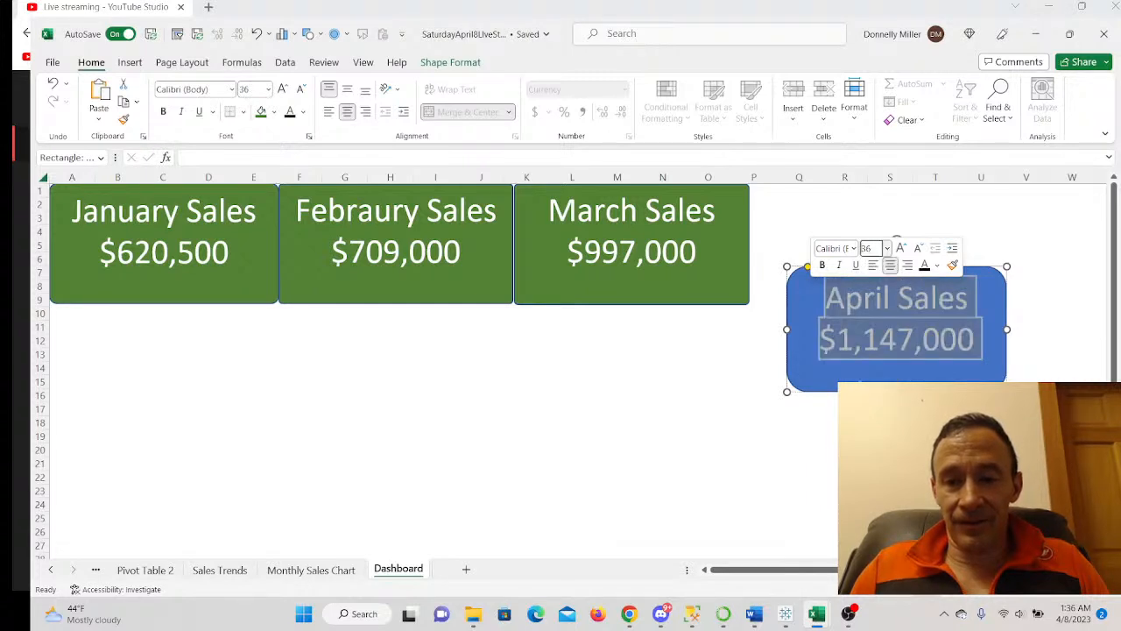
pyautogui.click(862, 385)
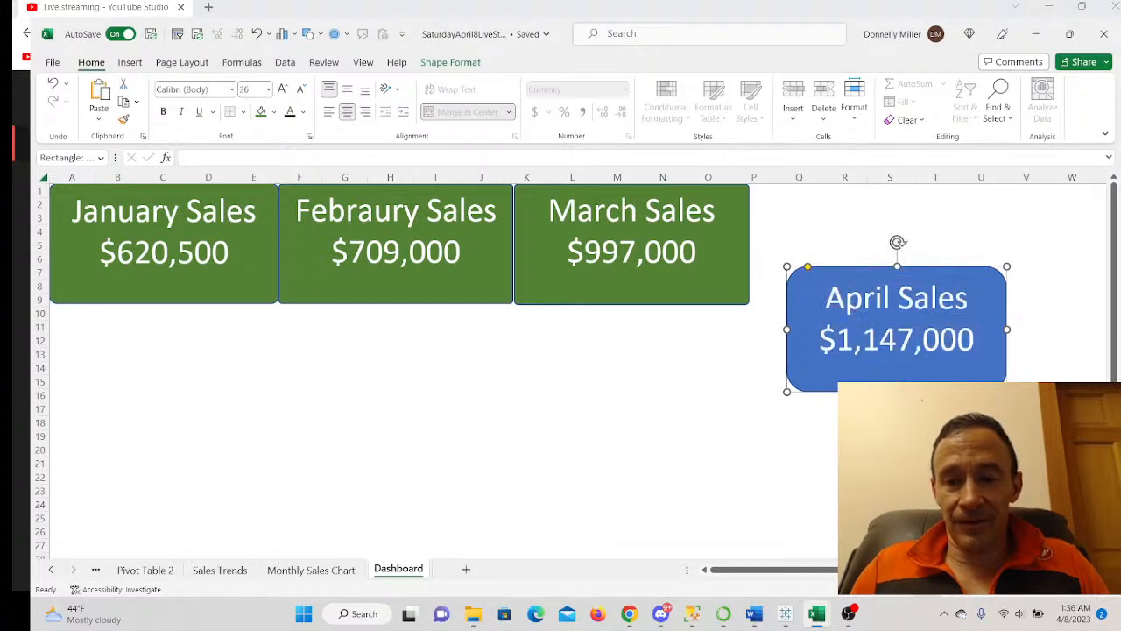
# - Fill the April Sales shape with green
pyautogui.rightClick(812, 295)
pyautogui.press('Escape')
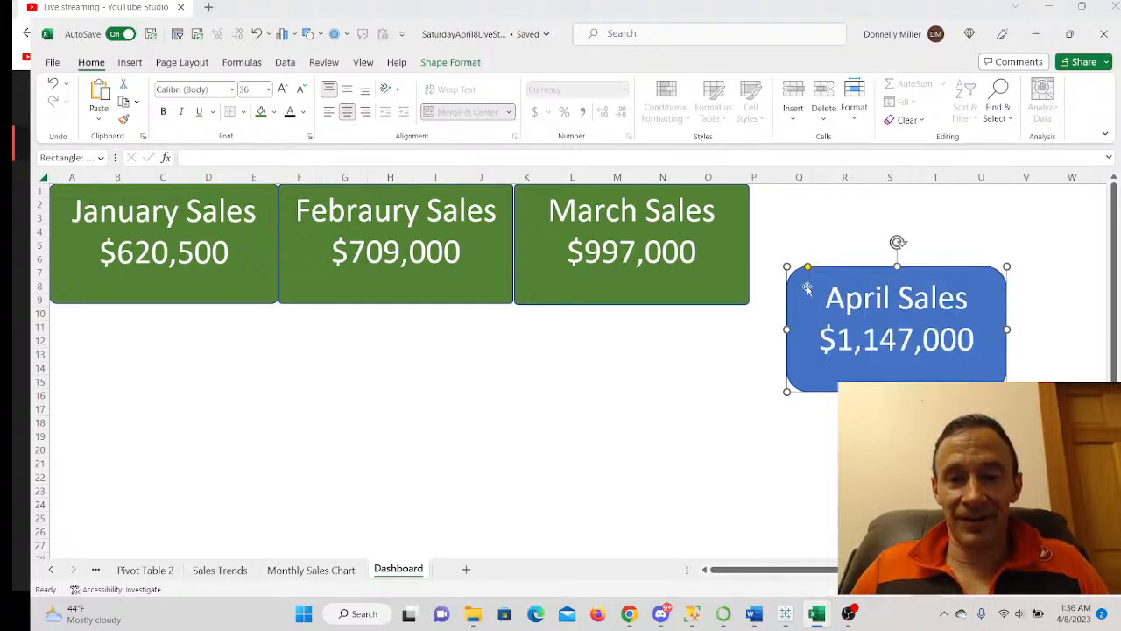
pyautogui.rightClick(808, 289)
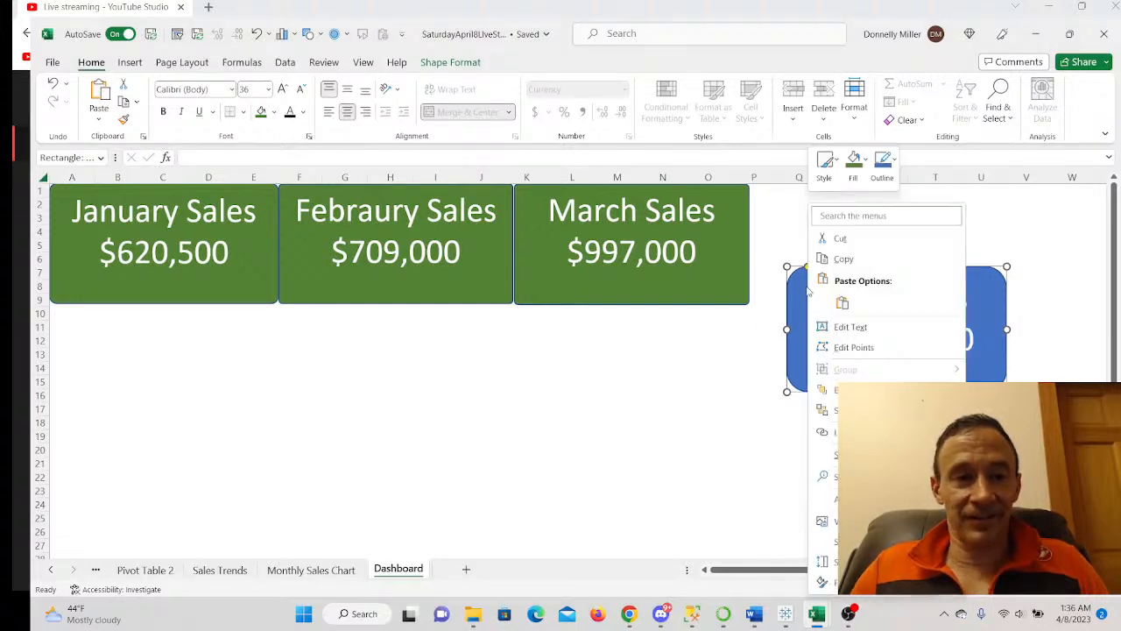
pyautogui.click(260, 117)
# - Square the April card's corners, resize it to match, and move it beside March Sales
pyautogui.moveTo(807, 268); pyautogui.dragTo(534, 337)
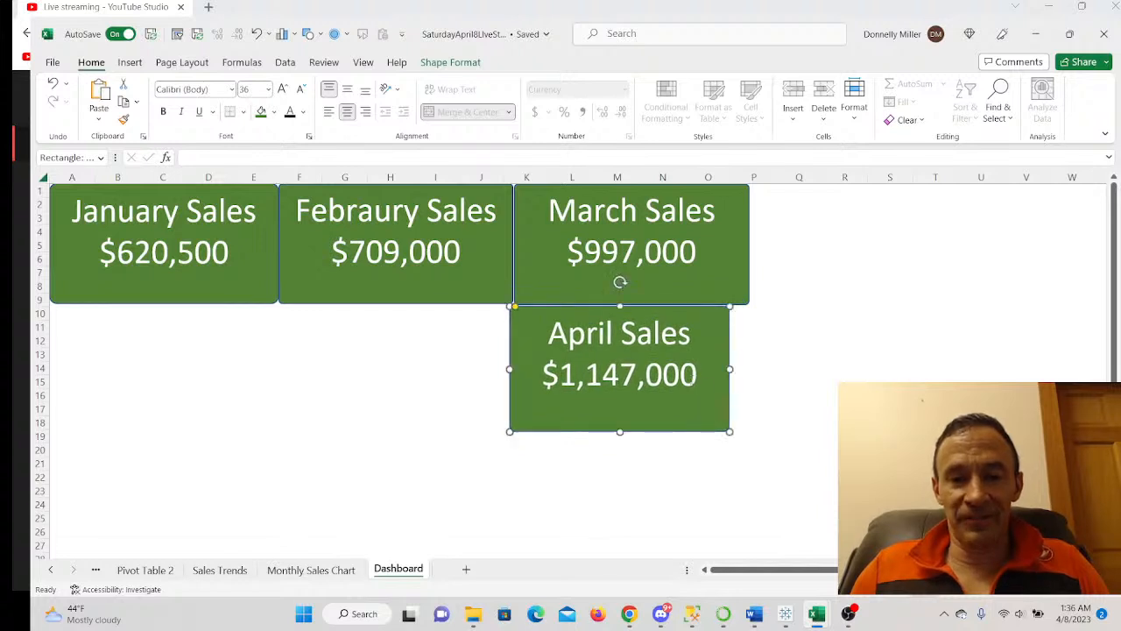
pyautogui.moveTo(729, 368); pyautogui.dragTo(751, 369)
pyautogui.moveTo(530, 325); pyautogui.dragTo(768, 196)
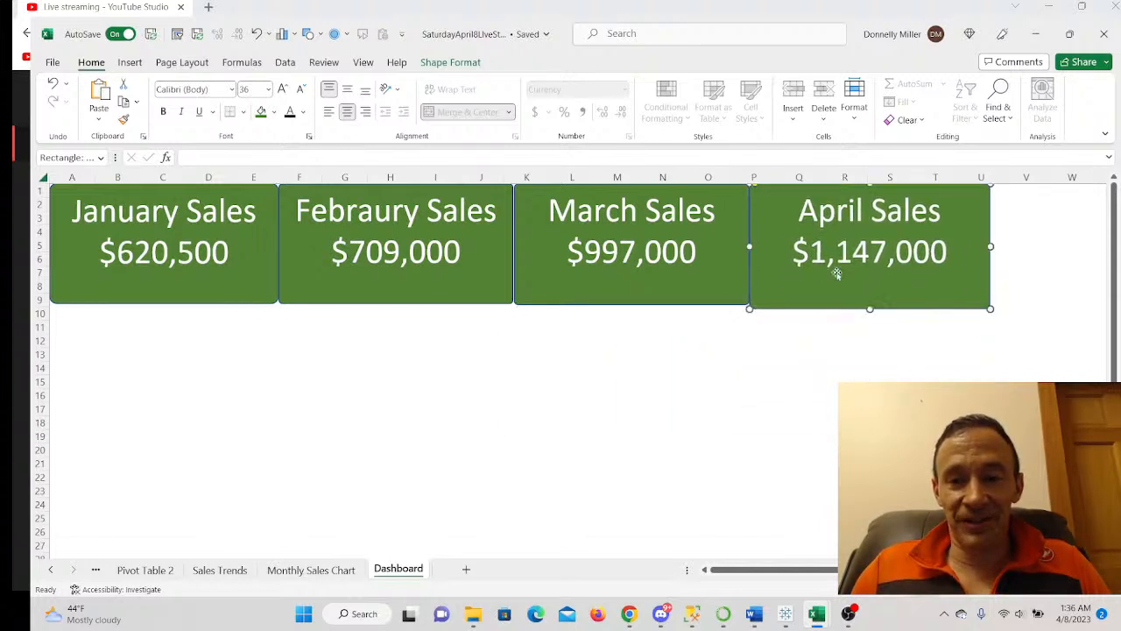
pyautogui.moveTo(868, 307); pyautogui.dragTo(867, 305)
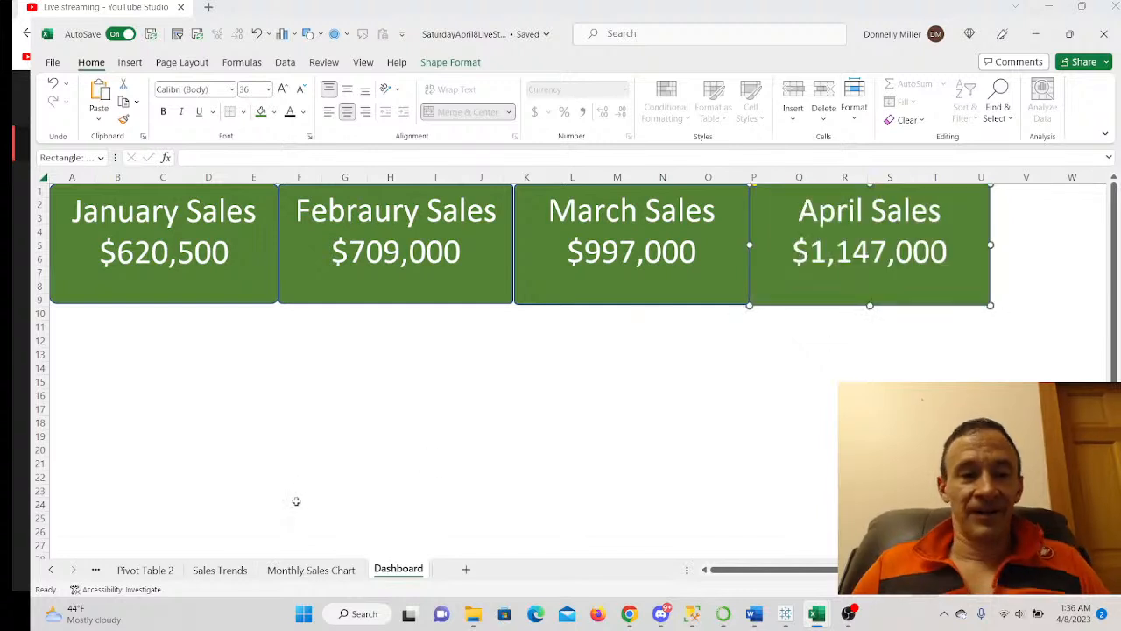
pyautogui.scroll(-1, 295, 464)
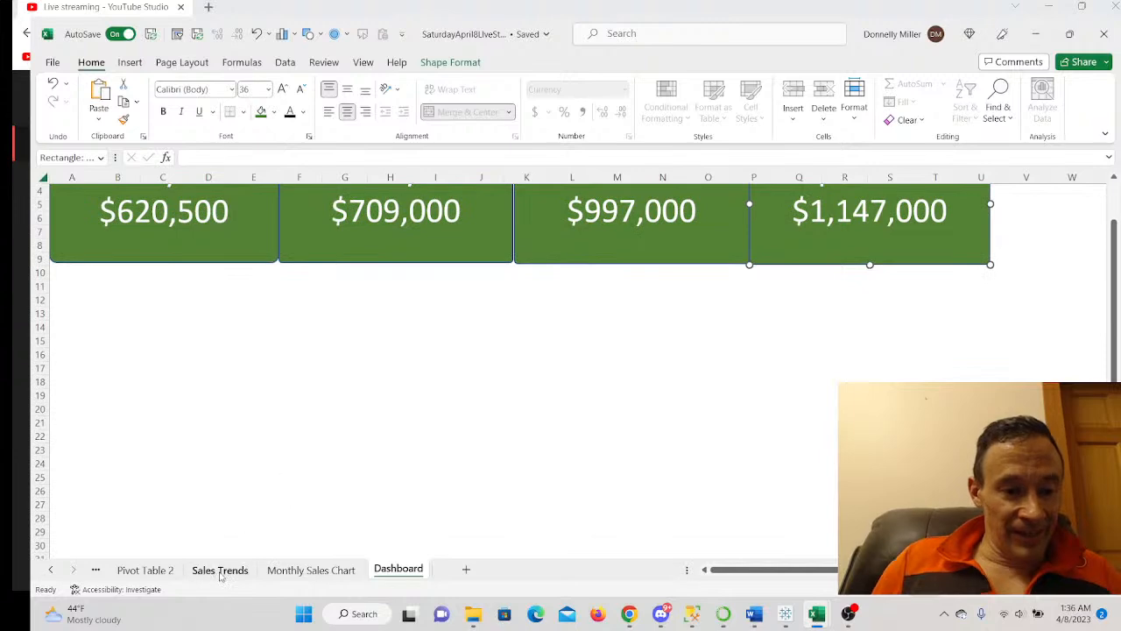
# - On the Monthly Sales Chart sheet, move the Months and Gendeer slicers off the chart
pyautogui.click(289, 571)
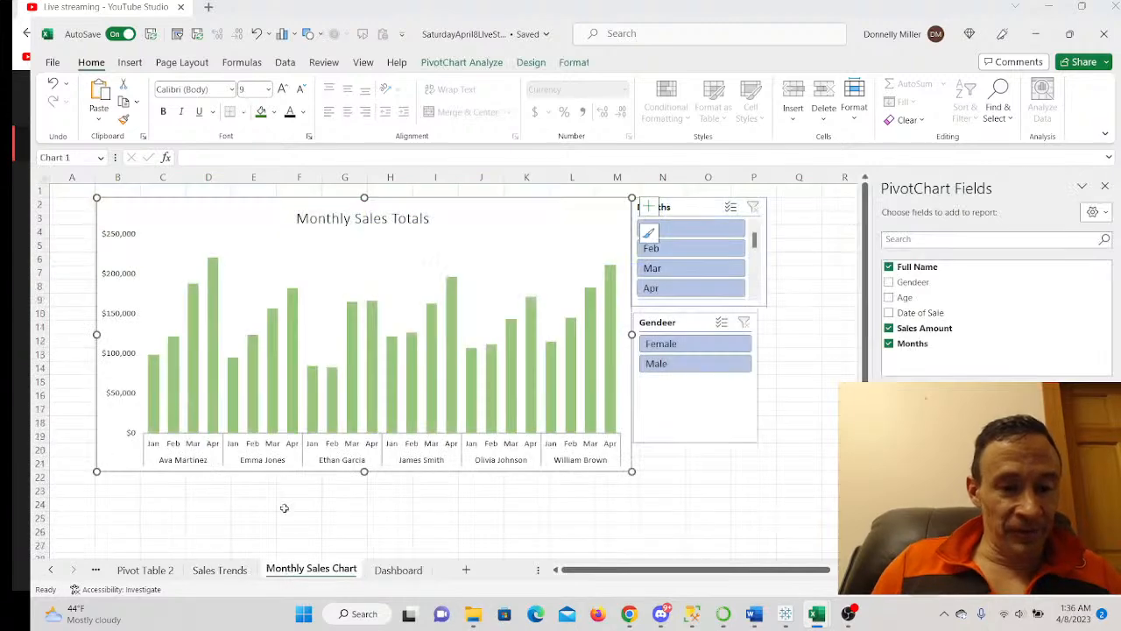
pyautogui.rightClick(166, 217)
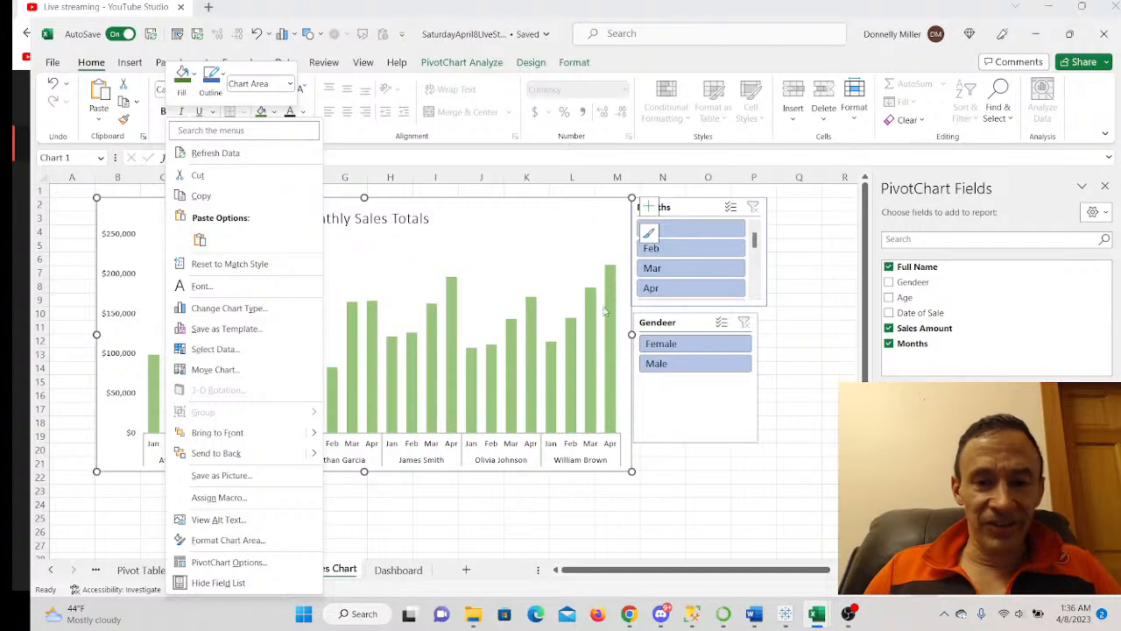
pyautogui.press('Escape')
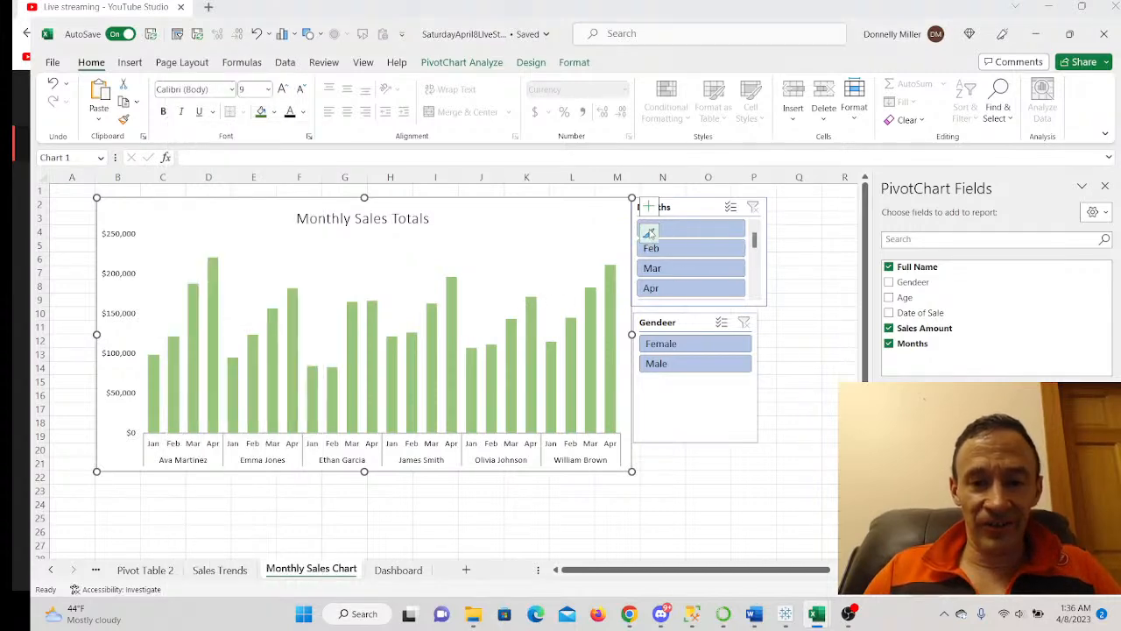
pyautogui.moveTo(688, 208)
pyautogui.mouseDown()
pyautogui.moveTo(689, 225)
pyautogui.moveTo(715, 226)
pyautogui.moveTo(705, 217)
pyautogui.mouseUp()
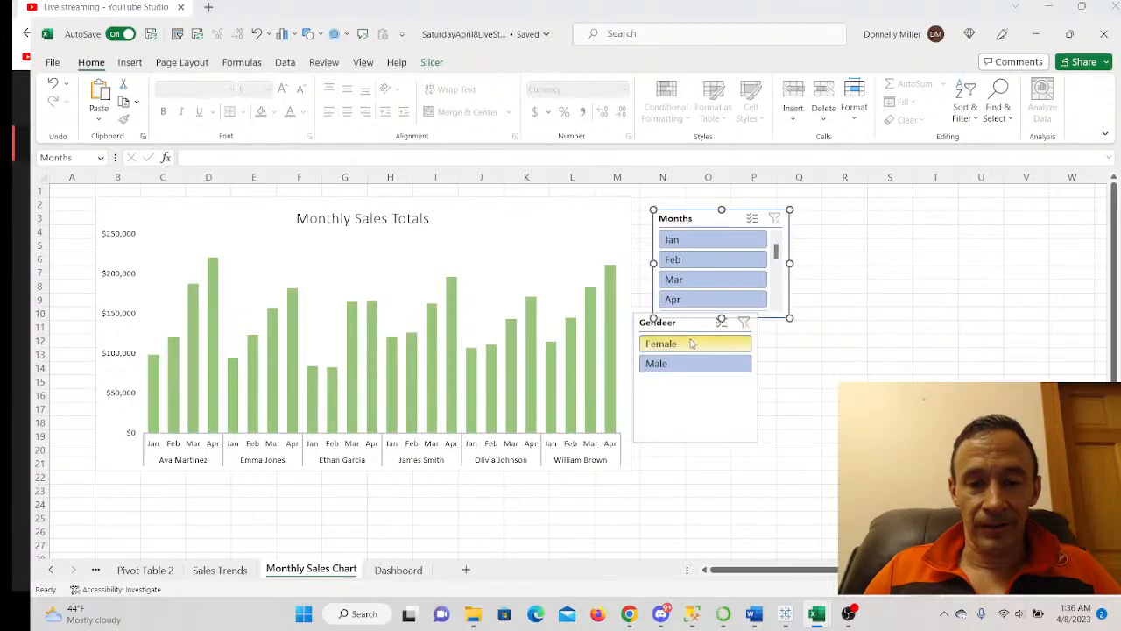
pyautogui.moveTo(681, 404); pyautogui.dragTo(743, 466)
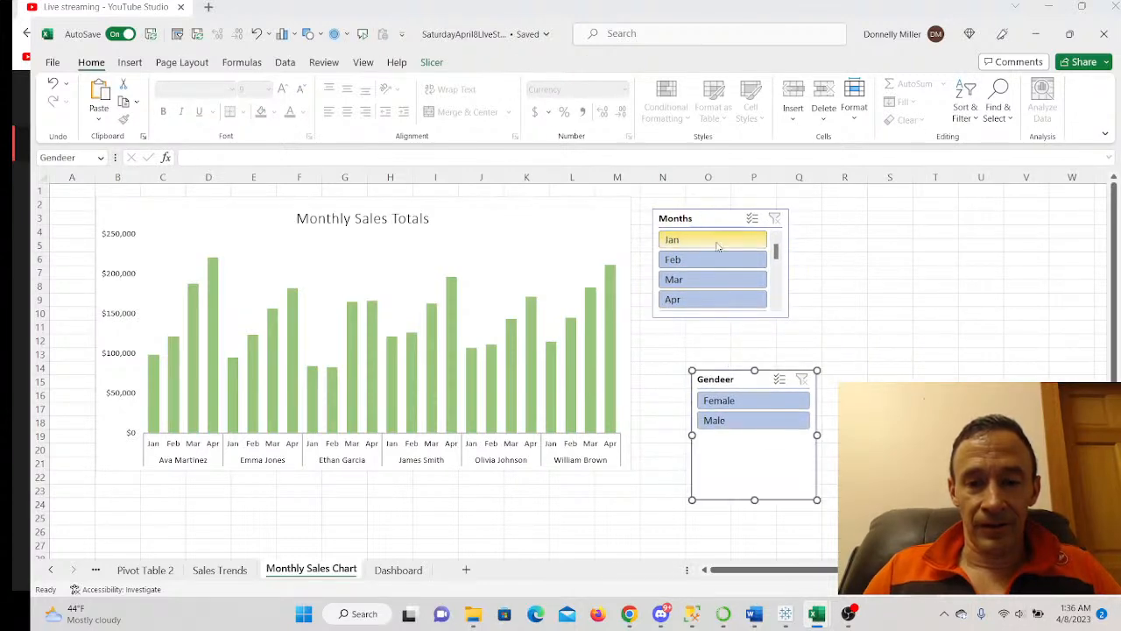
pyautogui.moveTo(661, 229); pyautogui.dragTo(803, 258)
# - Give the Monthly Sales Totals chart a dark style, remove its gridlines, and copy it
pyautogui.click(594, 232)
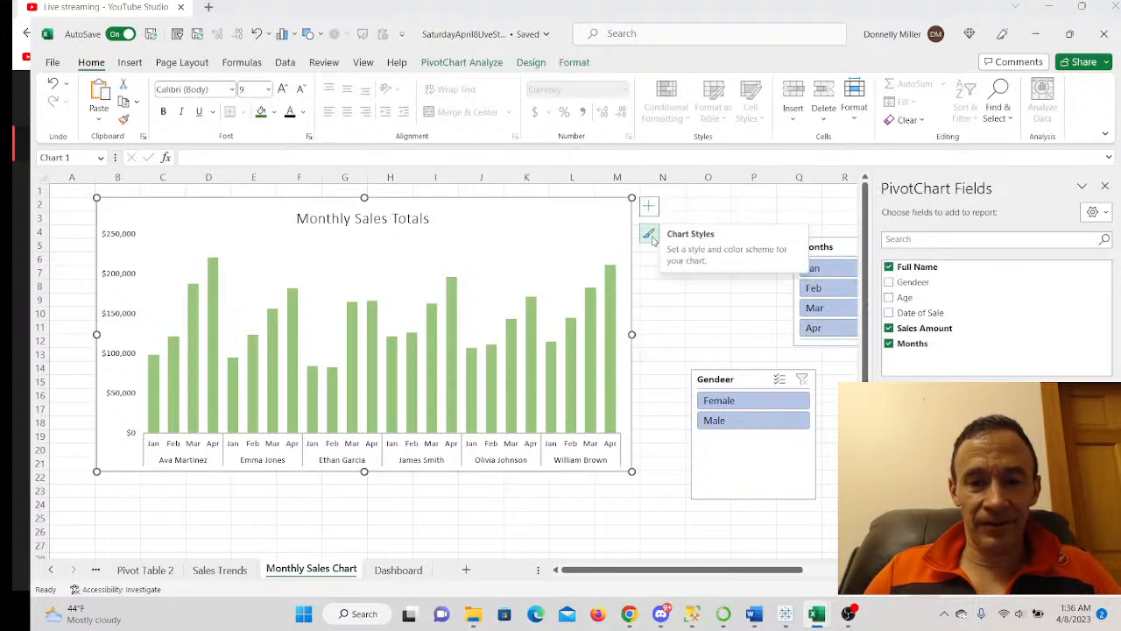
pyautogui.click(649, 235)
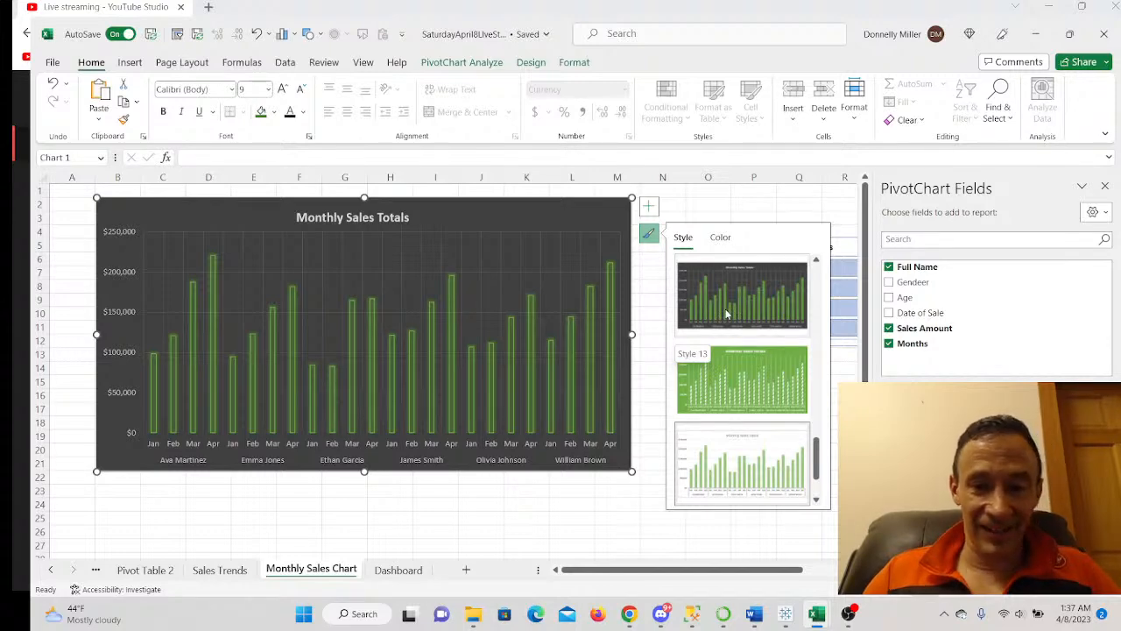
pyautogui.click(725, 313)
pyautogui.click(393, 267)
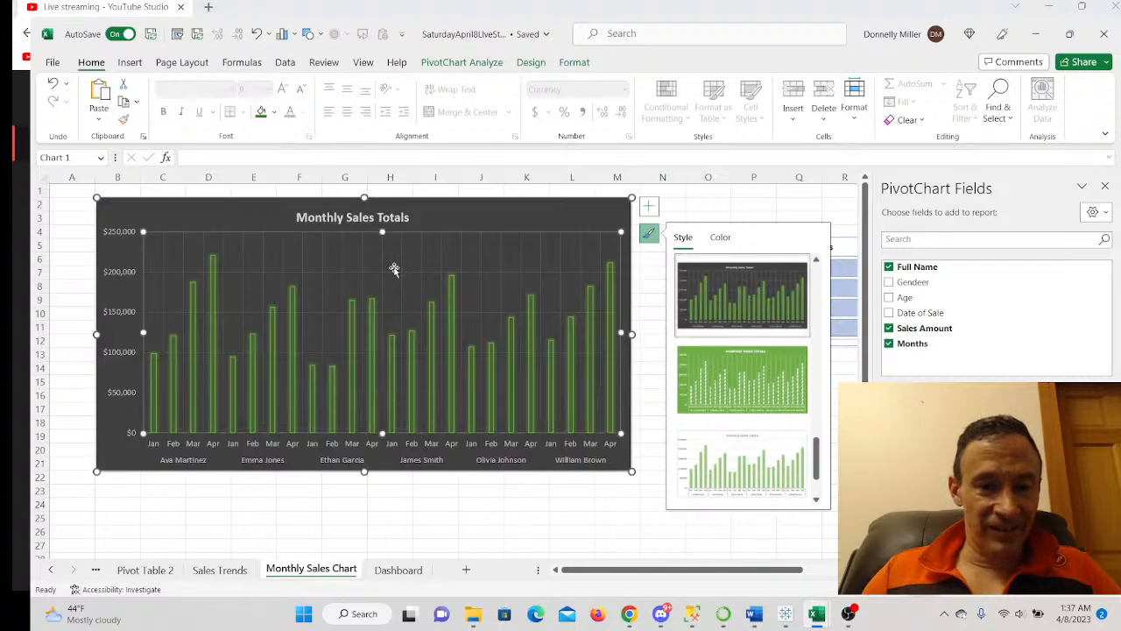
pyautogui.rightClick(395, 274)
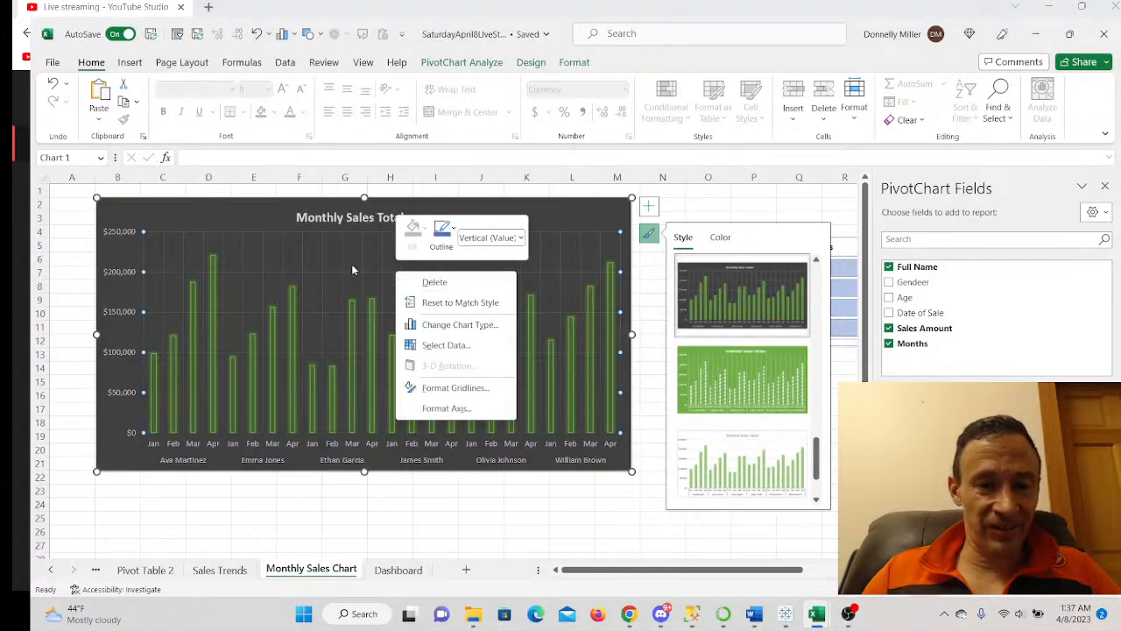
pyautogui.click(366, 279)
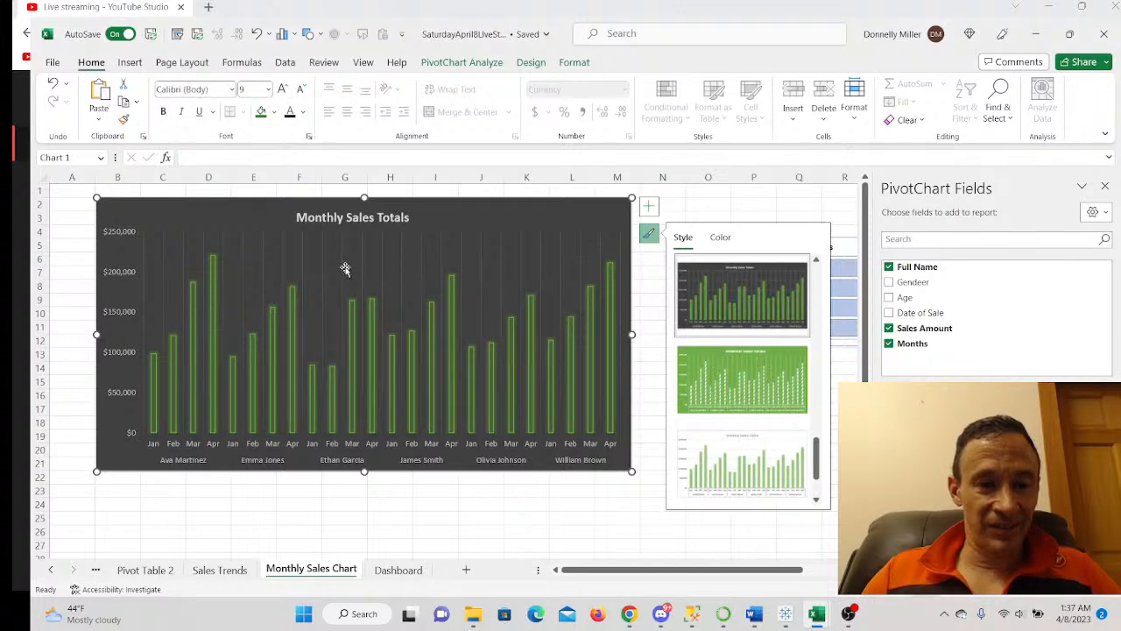
pyautogui.rightClick(344, 273)
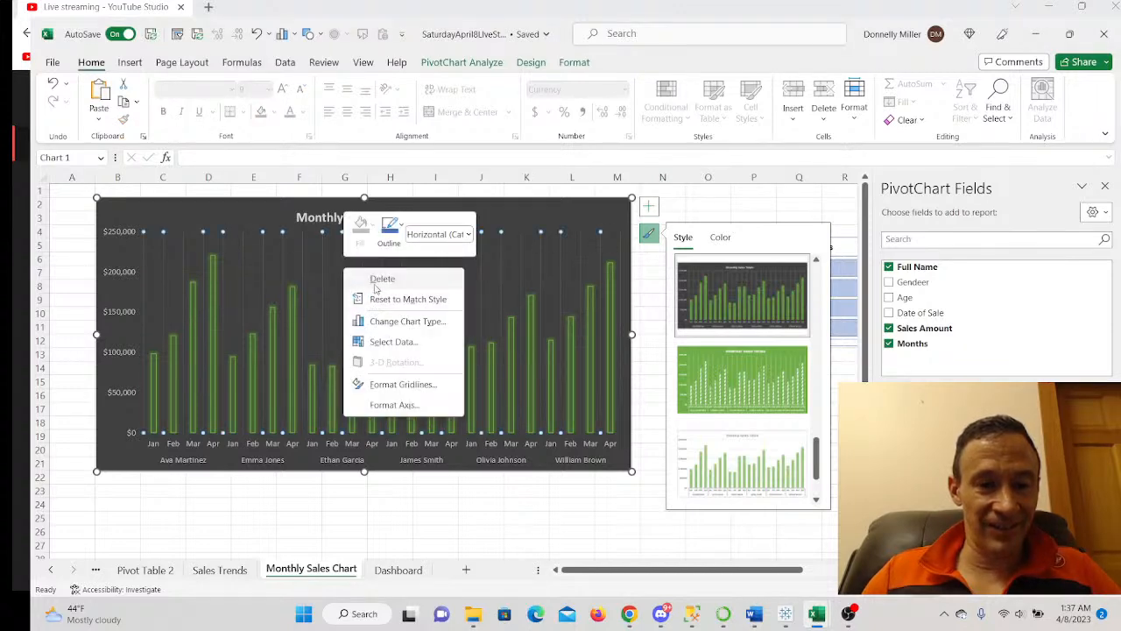
pyautogui.click(379, 280)
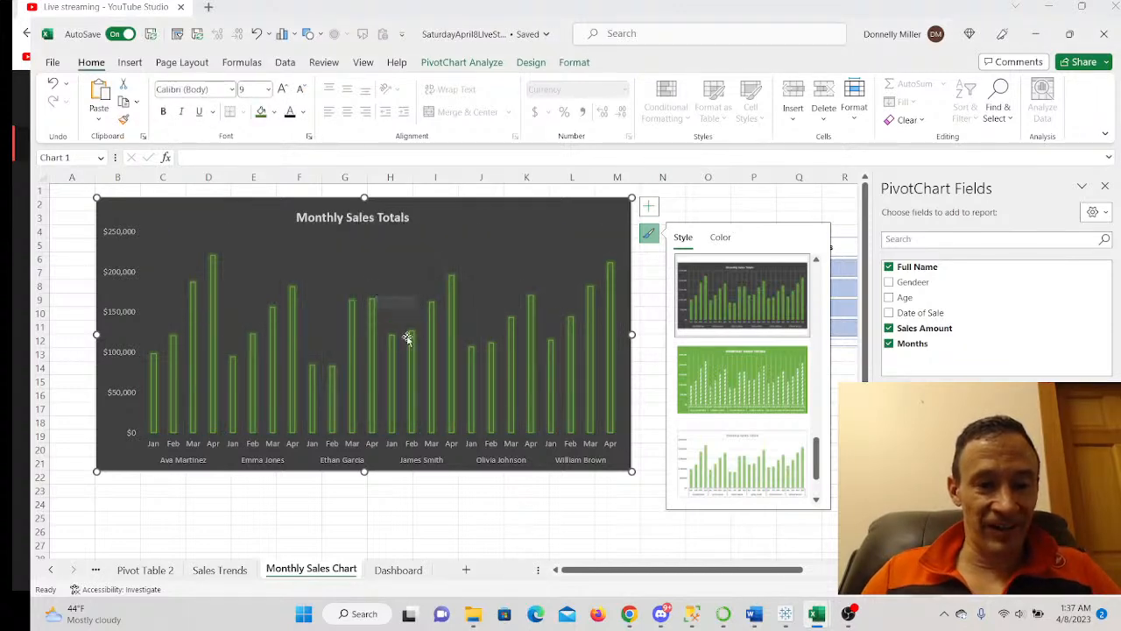
pyautogui.rightClick(461, 225)
pyautogui.press('Escape')
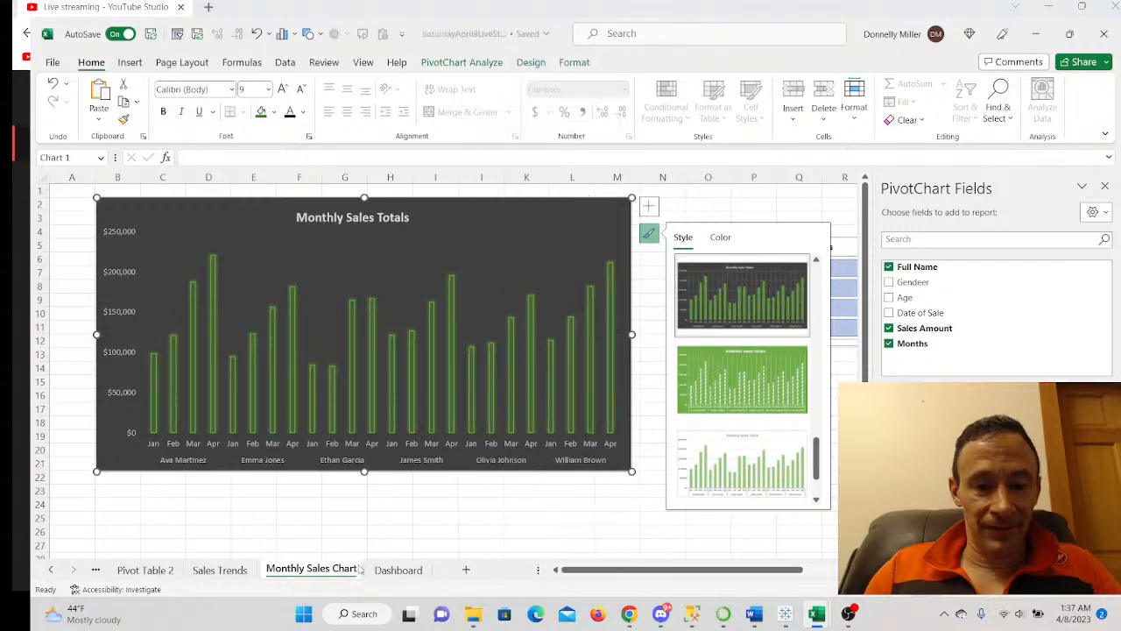
# - Paste the copied Monthly Sales Totals chart onto the Dashboard
pyautogui.click(394, 571)
pyautogui.rightClick(200, 363)
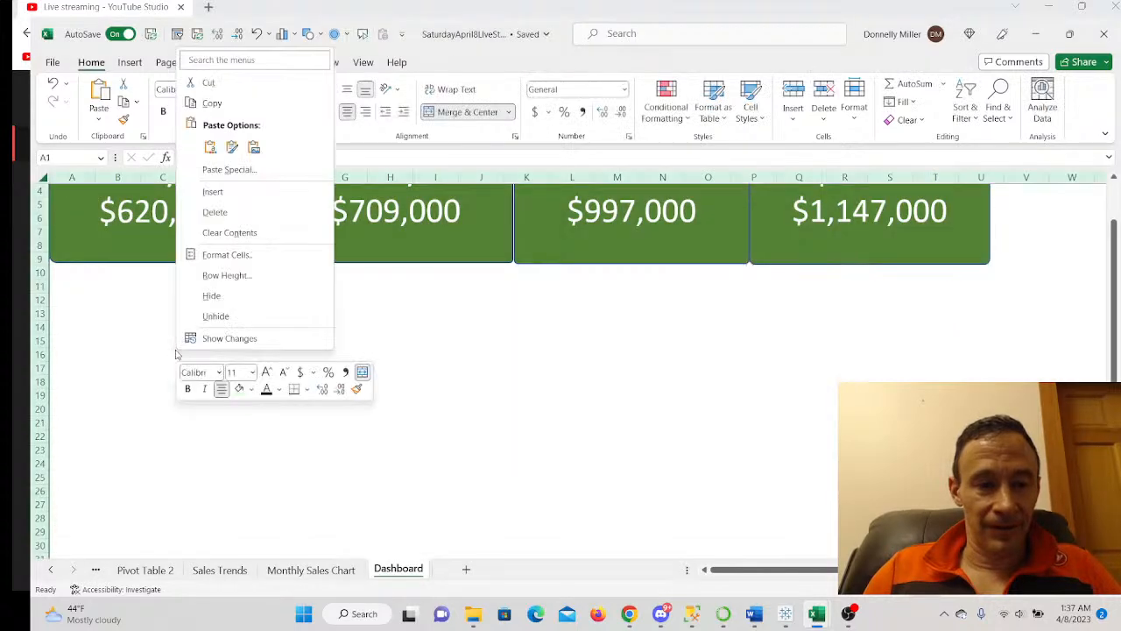
pyautogui.click(213, 149)
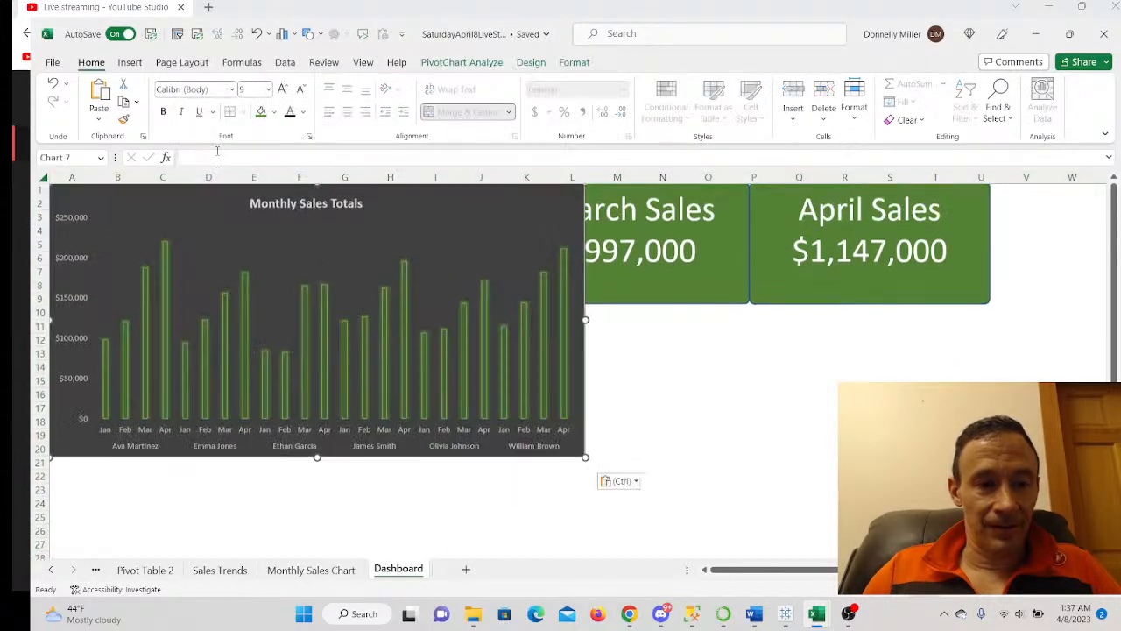
pyautogui.scroll(-1, 345, 380)
pyautogui.scroll(1, 345, 380)
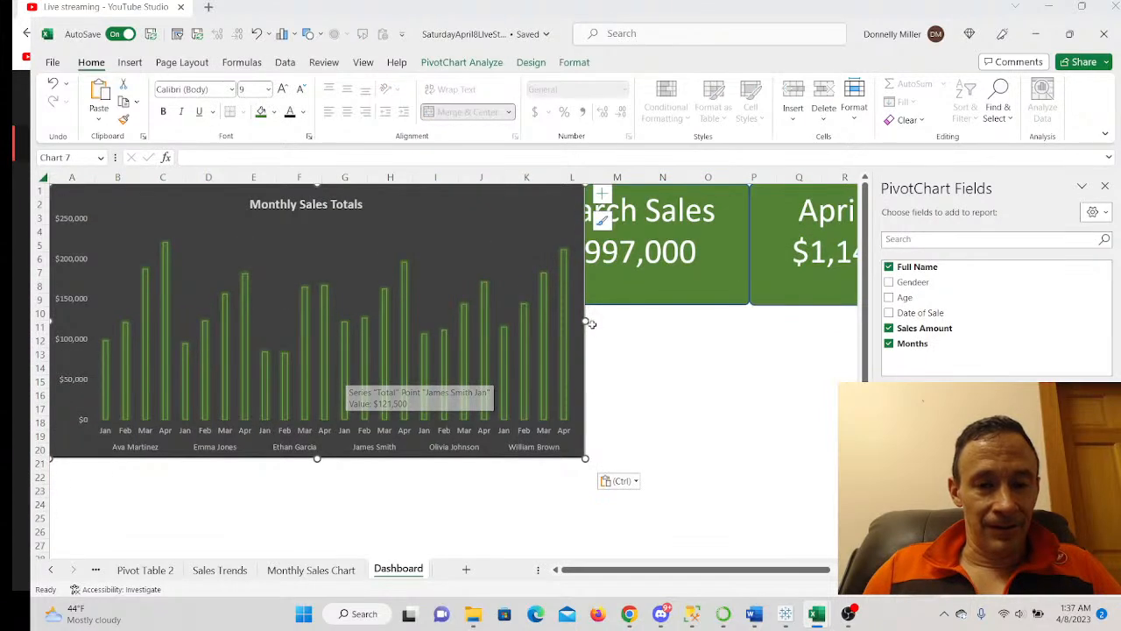
# - Shrink the chart and place it below the sales cards, ending at row 18
pyautogui.moveTo(585, 321); pyautogui.dragTo(501, 321)
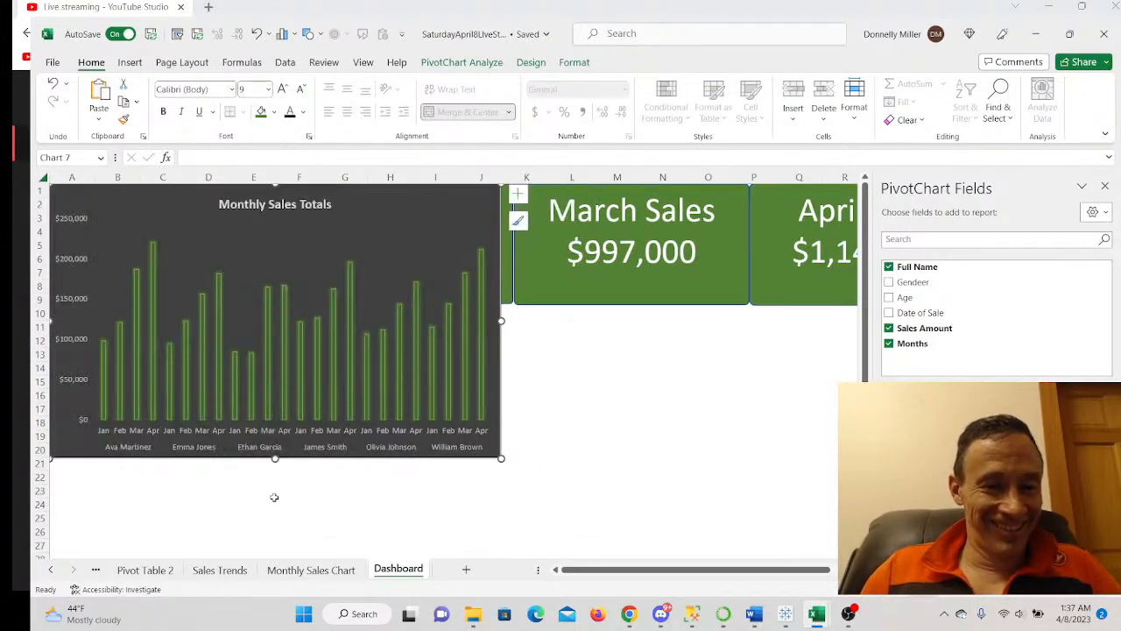
pyautogui.moveTo(275, 459); pyautogui.dragTo(275, 392)
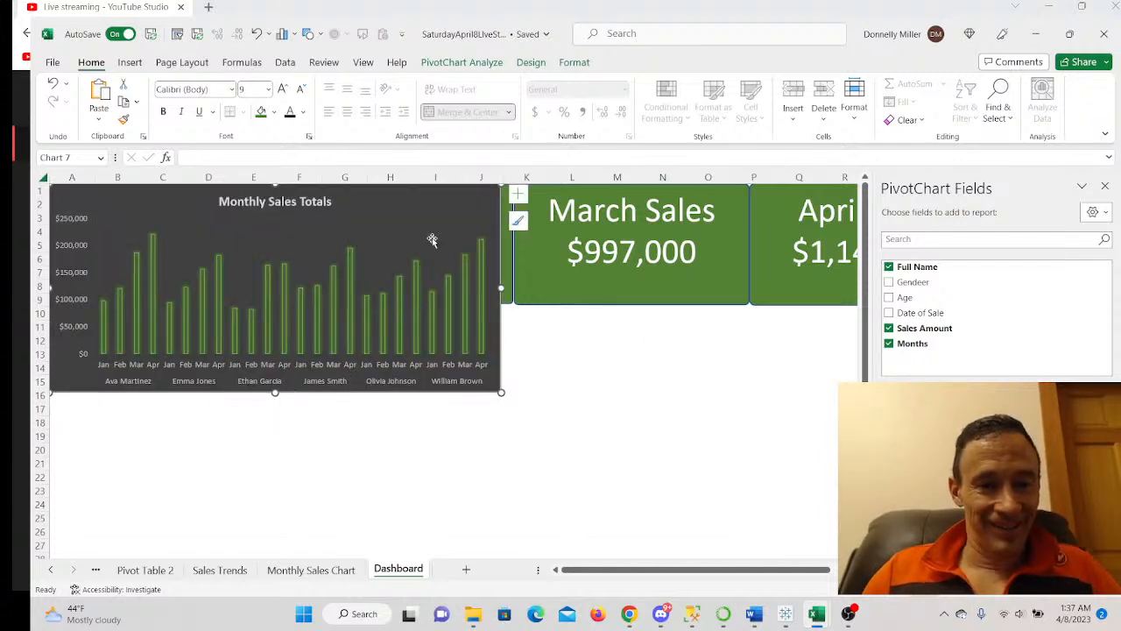
pyautogui.moveTo(434, 219); pyautogui.dragTo(431, 334)
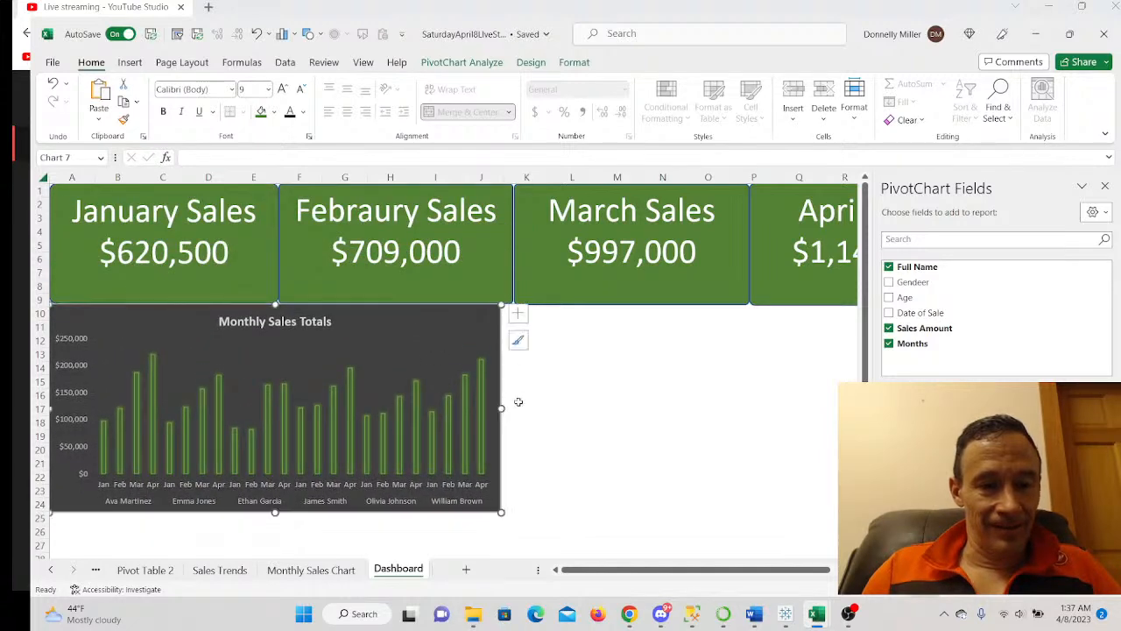
pyautogui.scroll(-1, 517, 423)
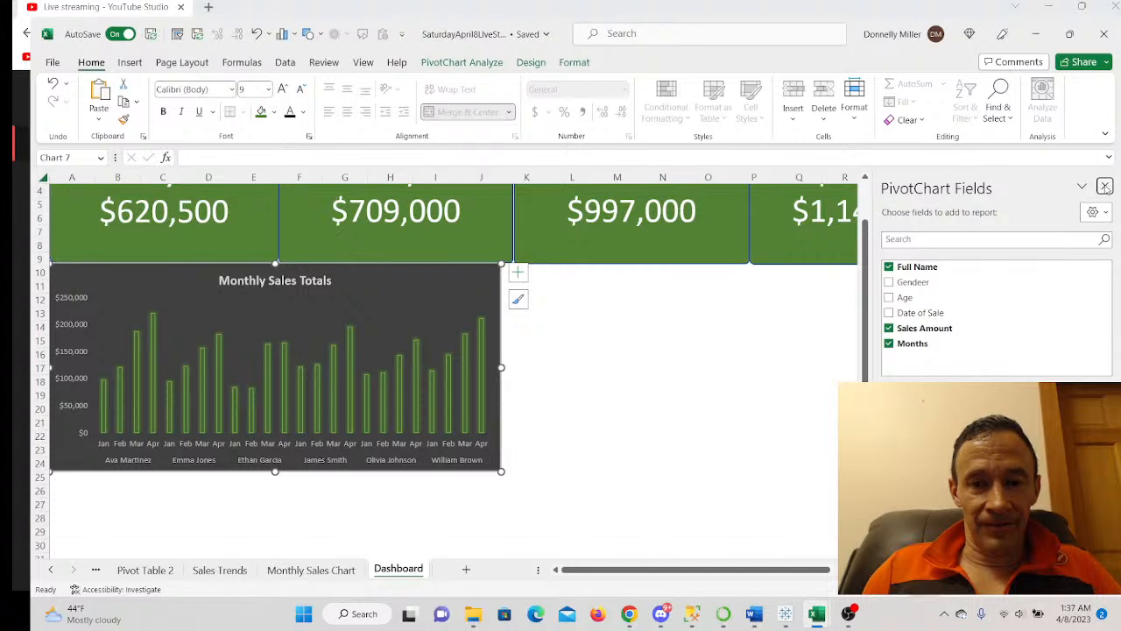
pyautogui.moveTo(275, 473)
pyautogui.mouseDown()
pyautogui.moveTo(273, 496)
pyautogui.moveTo(275, 471)
pyautogui.mouseUp()
pyautogui.moveTo(291, 391); pyautogui.dragTo(290, 392)
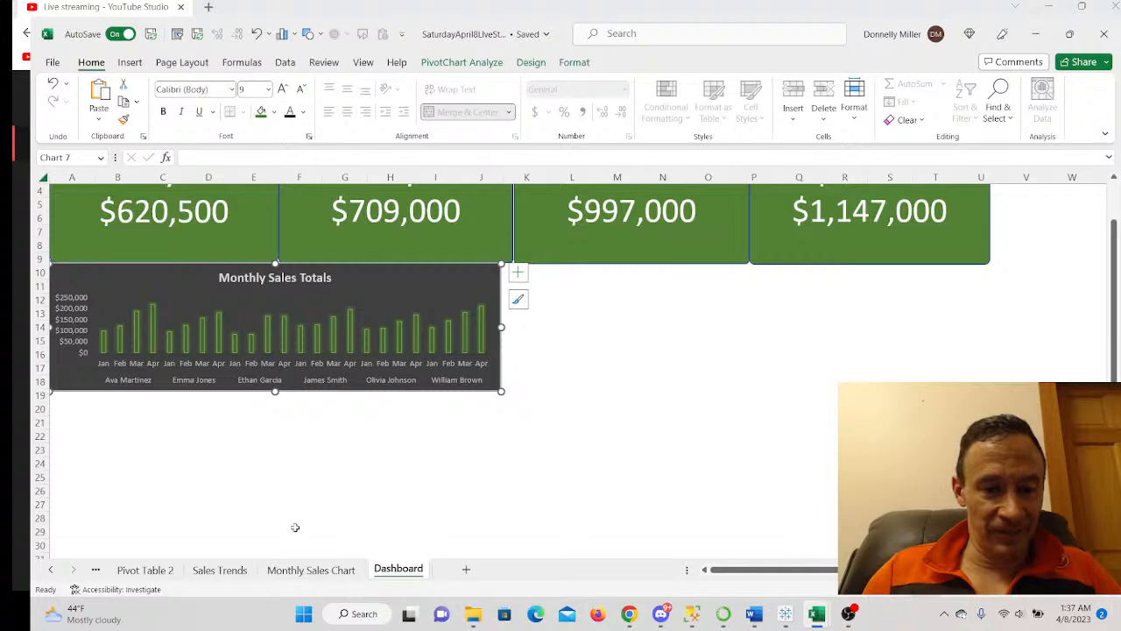
pyautogui.click(220, 570)
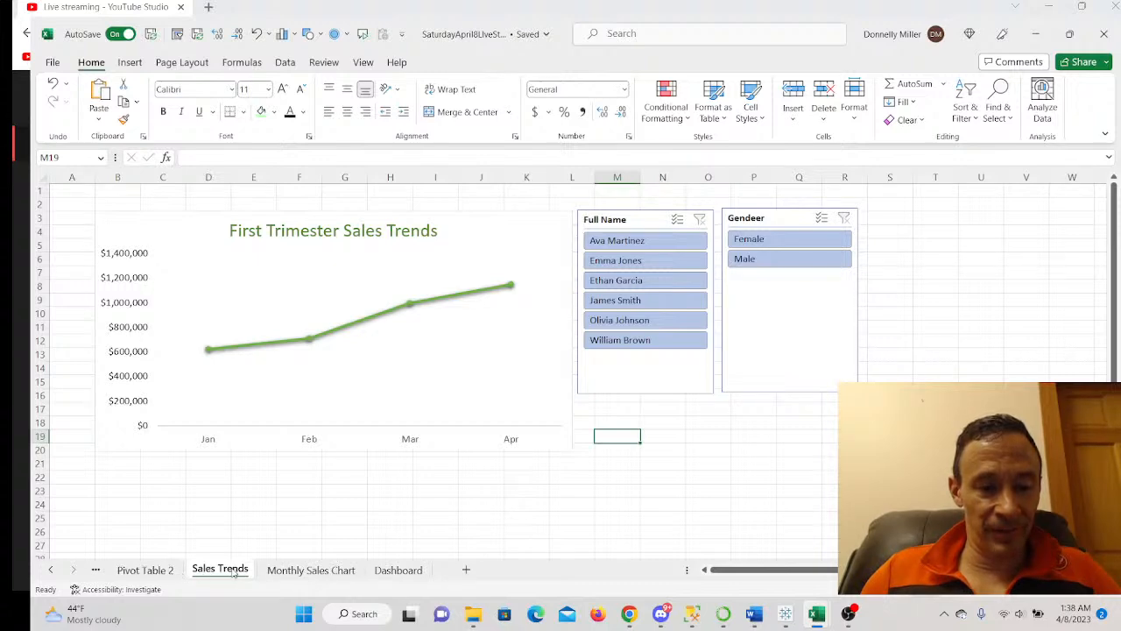
# - Copy the Months slicer from the Monthly Sales Chart sheet
pyautogui.click(289, 571)
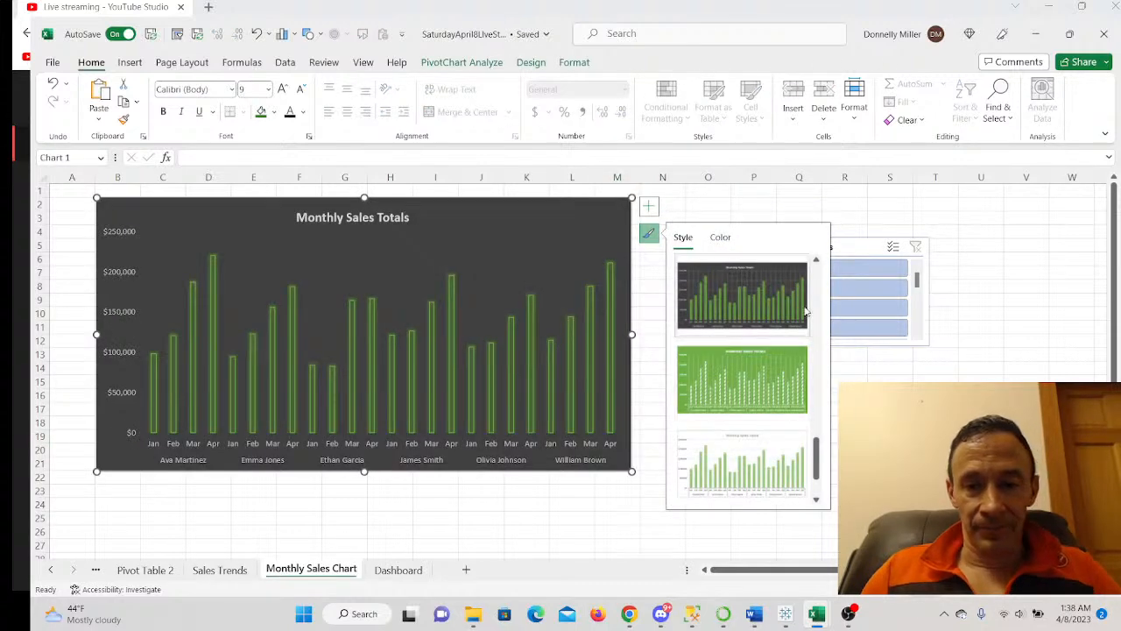
pyautogui.click(935, 449)
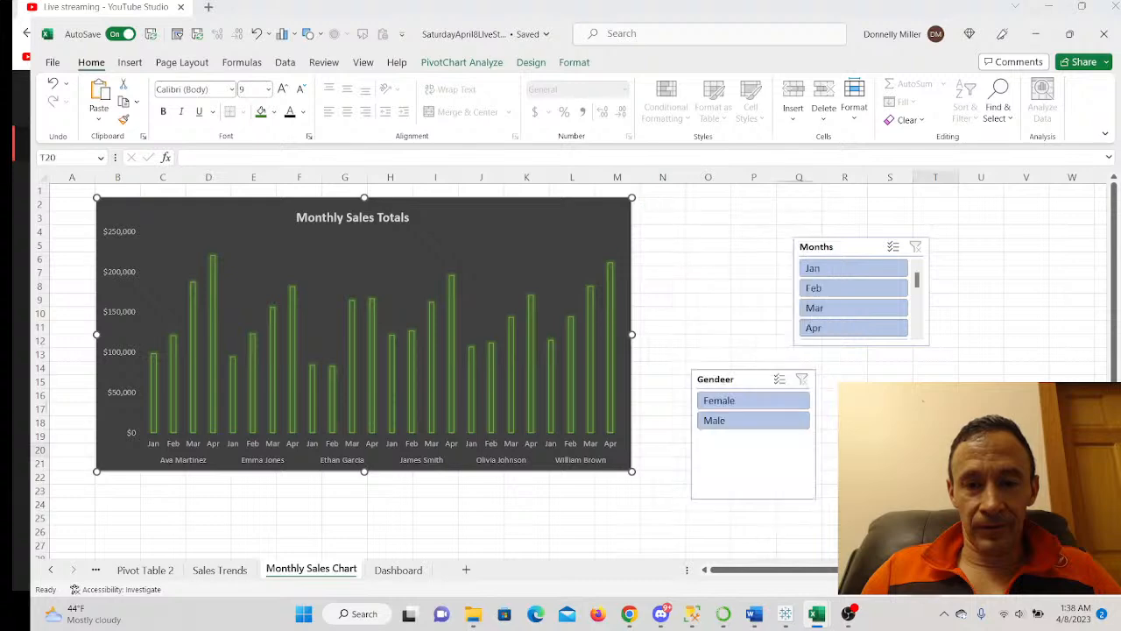
pyautogui.rightClick(847, 249)
pyautogui.click(883, 236)
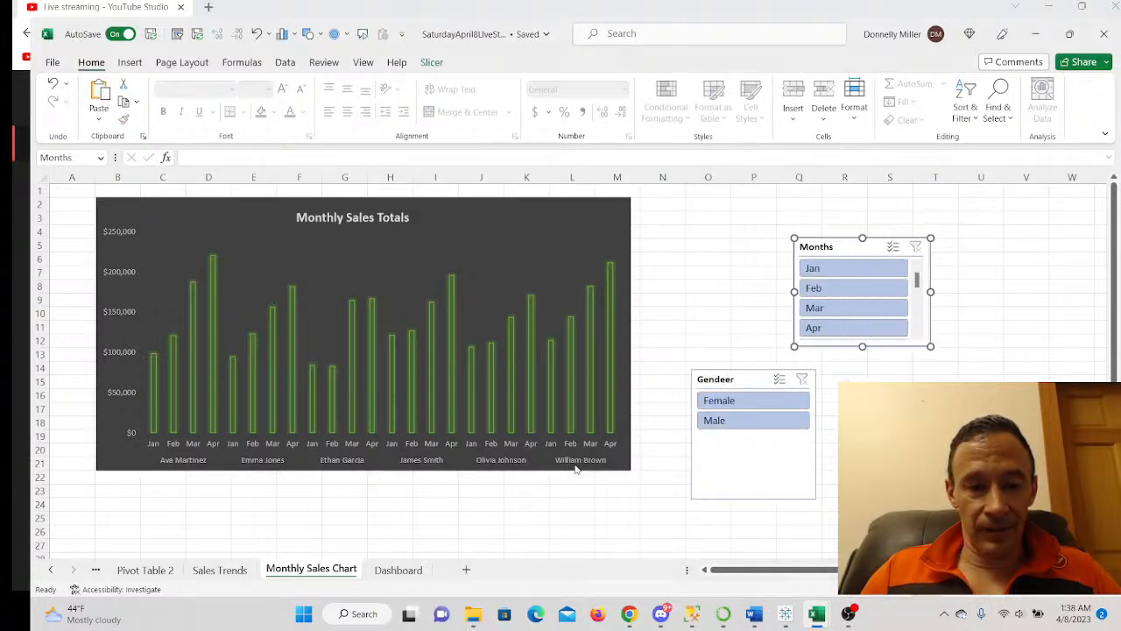
# - Paste the Months slicer right of the Dashboard chart and stretch it to the chart's height
pyautogui.click(405, 571)
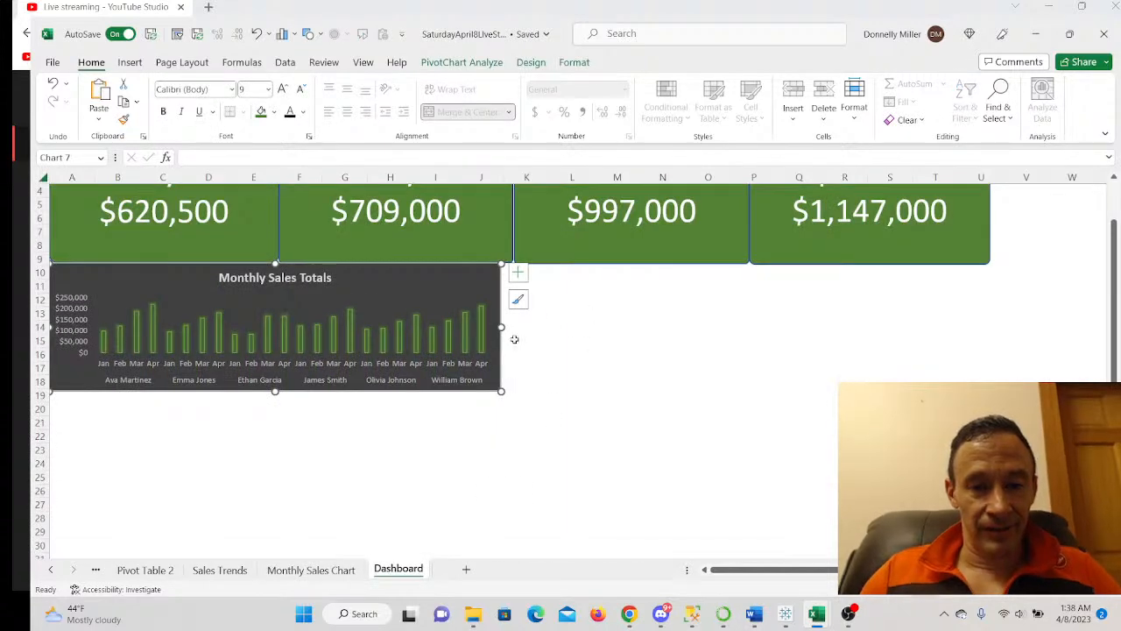
pyautogui.scroll(1, 501, 359)
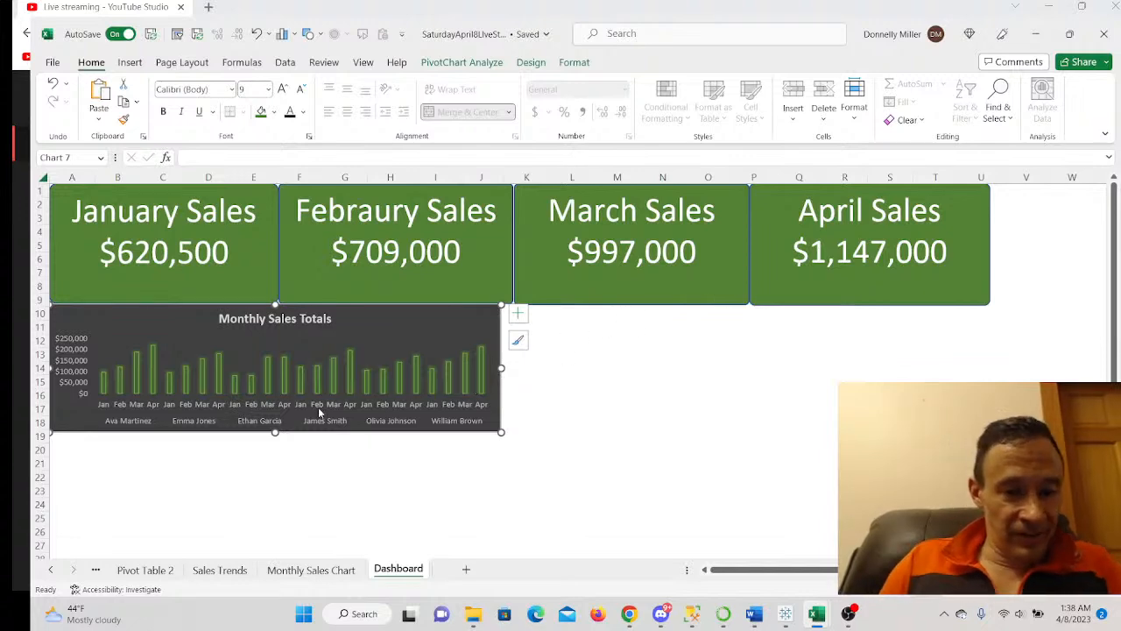
pyautogui.rightClick(571, 340)
pyautogui.click(601, 141)
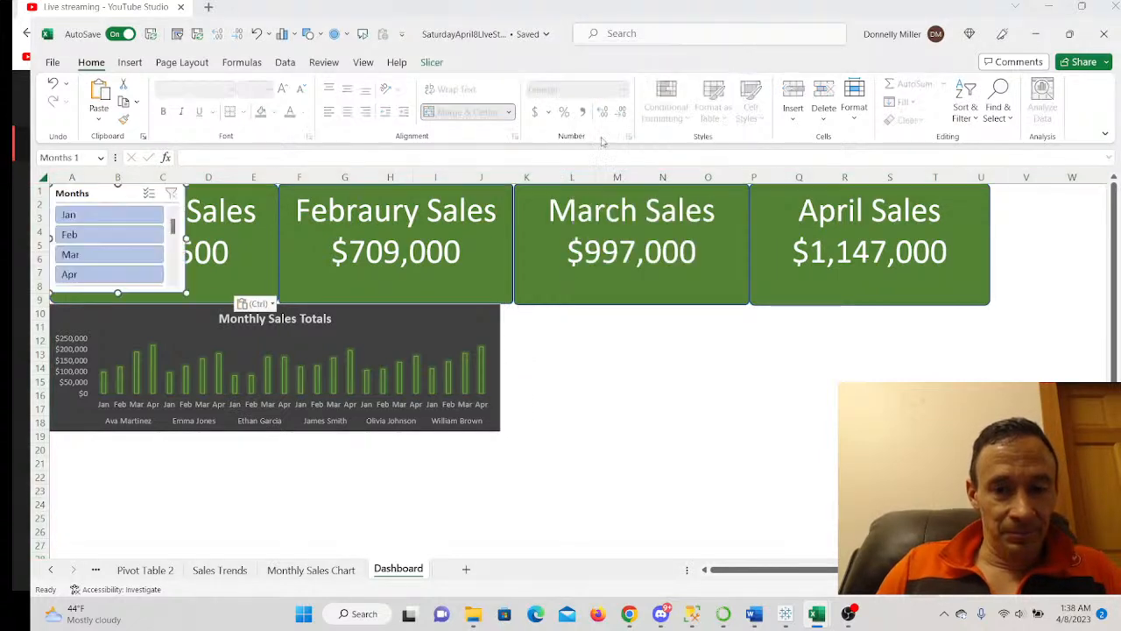
pyautogui.moveTo(102, 194); pyautogui.dragTo(555, 316)
pyautogui.moveTo(571, 416); pyautogui.dragTo(570, 430)
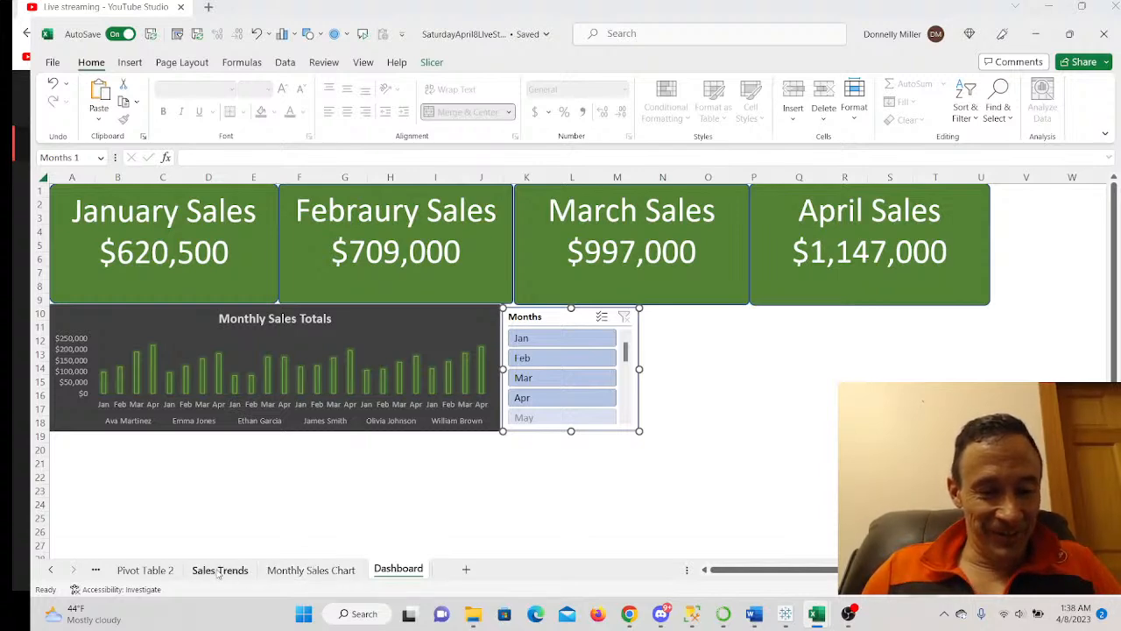
# - Copy the Gendeer slicer from the Monthly Sales Chart sheet
pyautogui.click(297, 573)
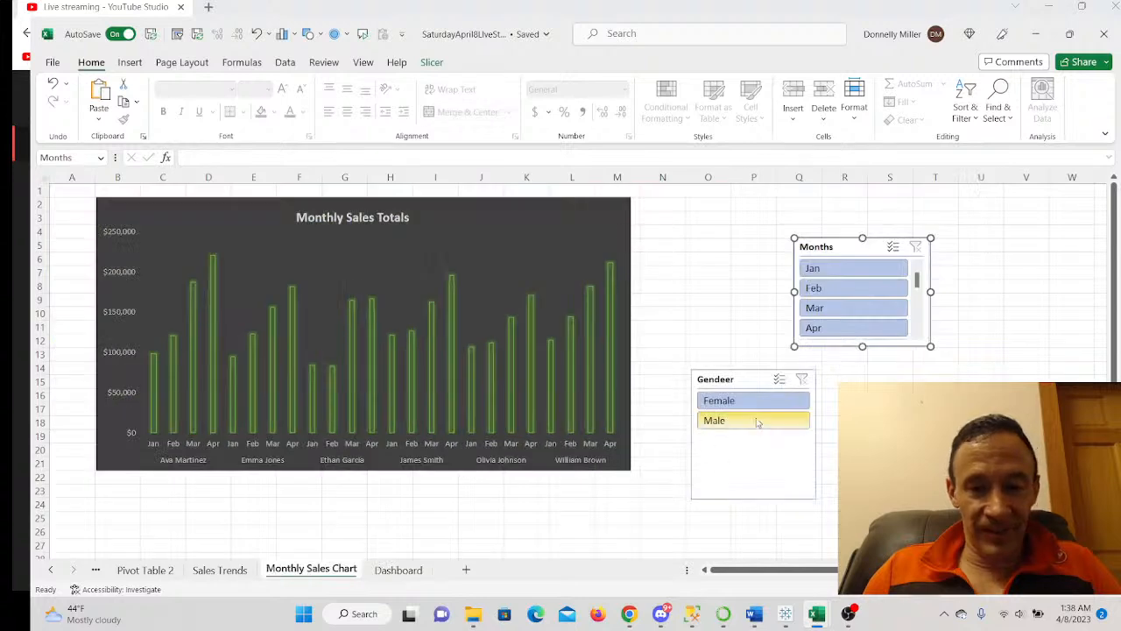
pyautogui.rightClick(755, 384)
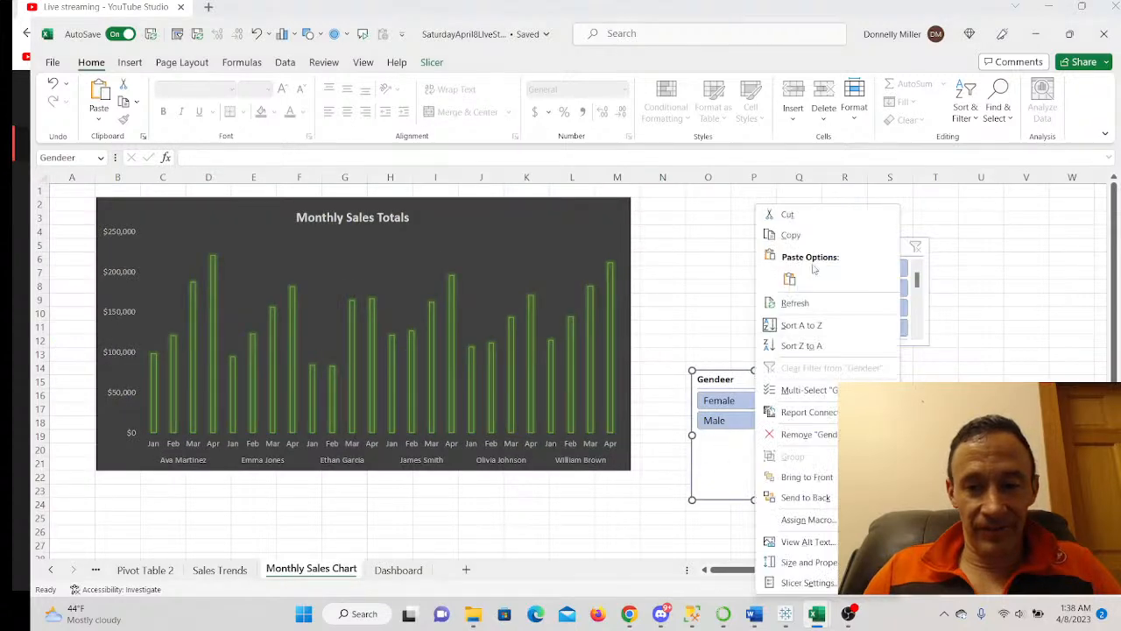
pyautogui.click(789, 235)
pyautogui.click(399, 569)
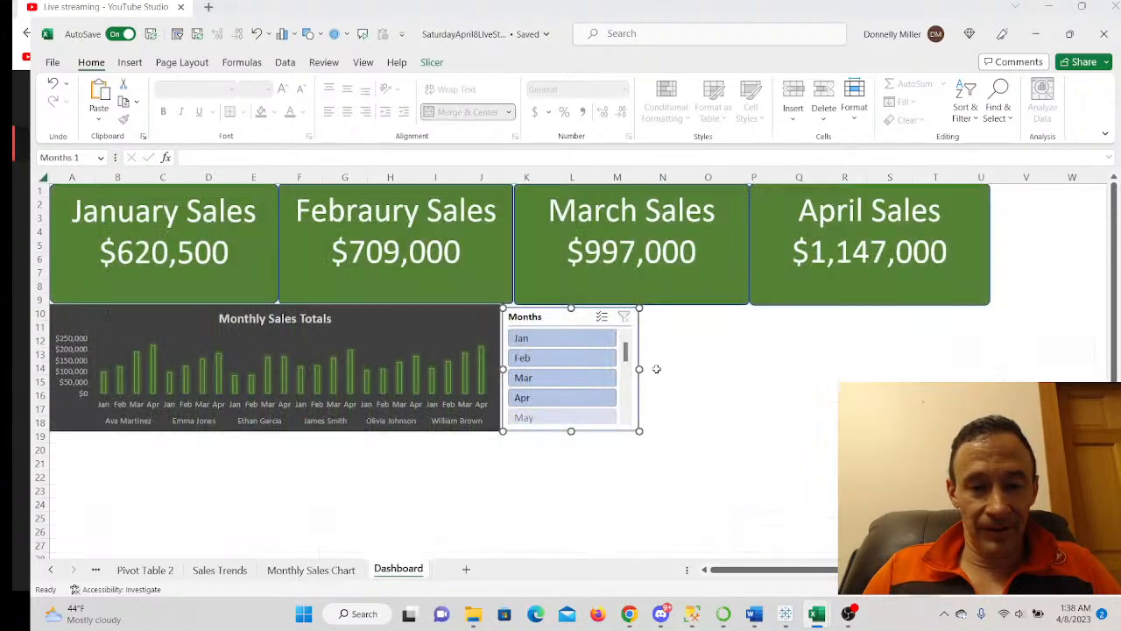
# - Paste the Gendeer slicer with source formatting beside the Months slicer and shorten it to match
pyautogui.rightClick(682, 356)
pyautogui.click(739, 155)
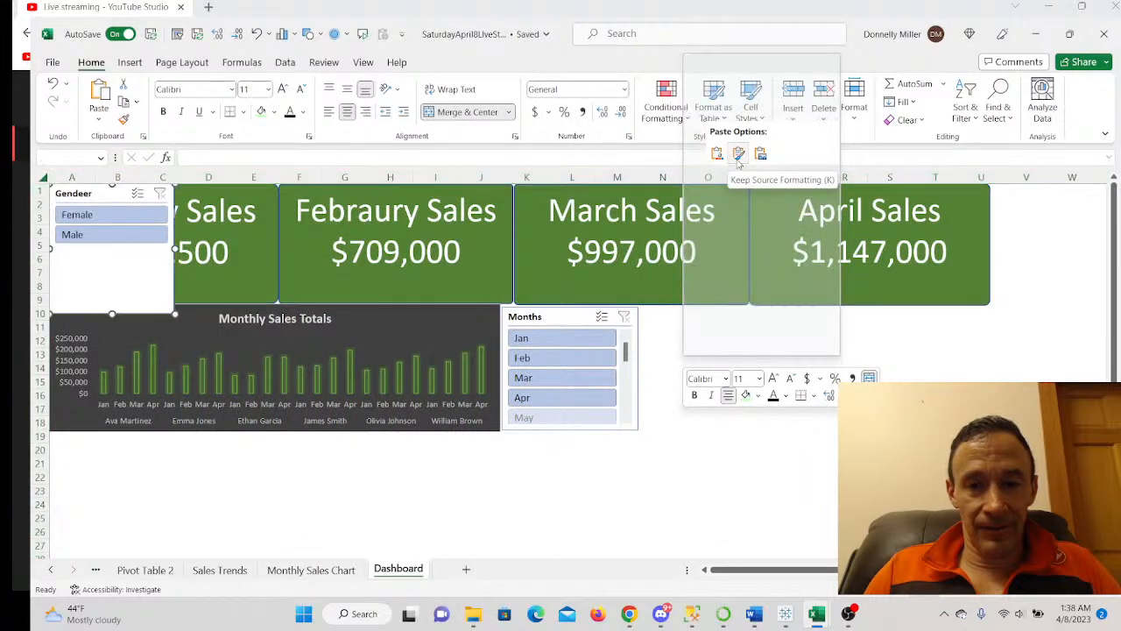
pyautogui.moveTo(106, 193); pyautogui.dragTo(692, 316)
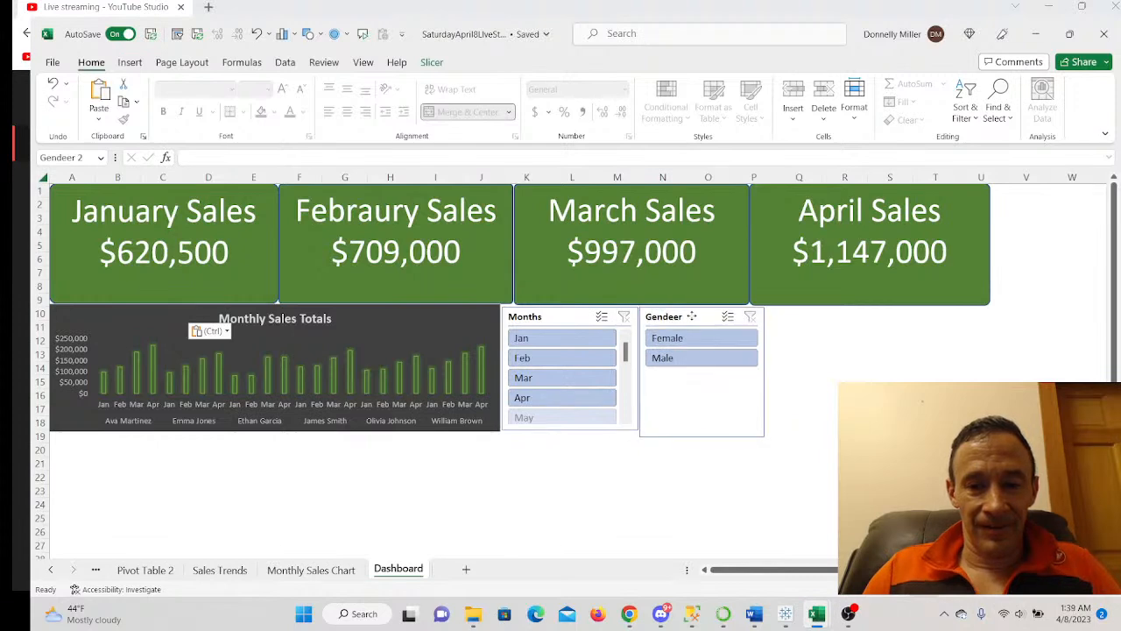
pyautogui.click(691, 316)
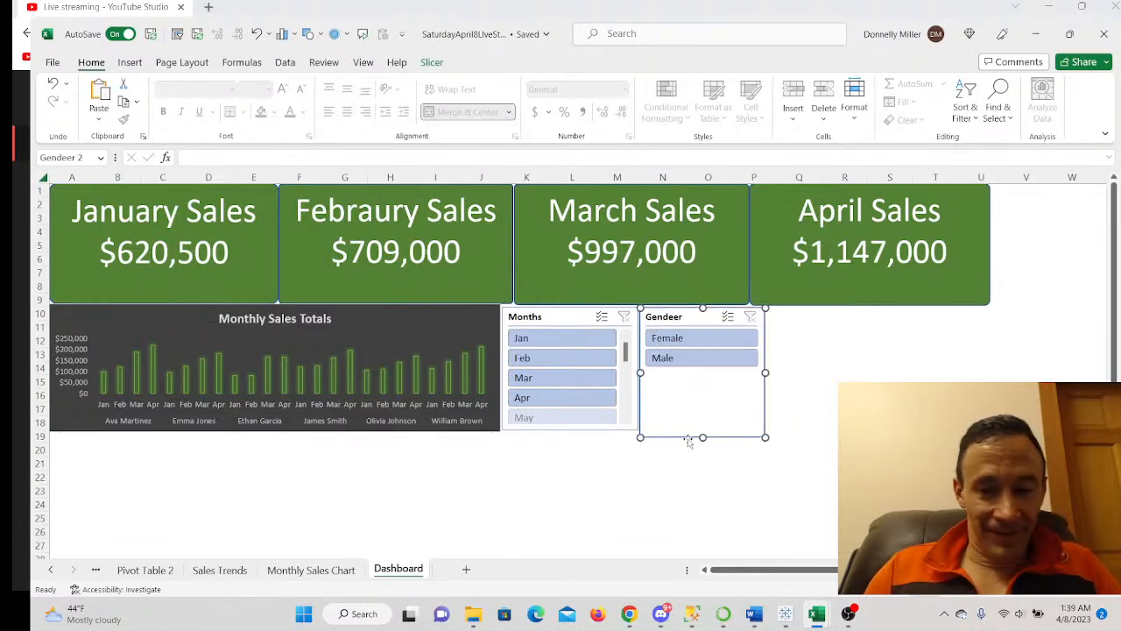
pyautogui.moveTo(702, 435); pyautogui.dragTo(703, 429)
# - Fine-tune the Months slicer's height to line up with the Gendeer slicer
pyautogui.rightClick(684, 408)
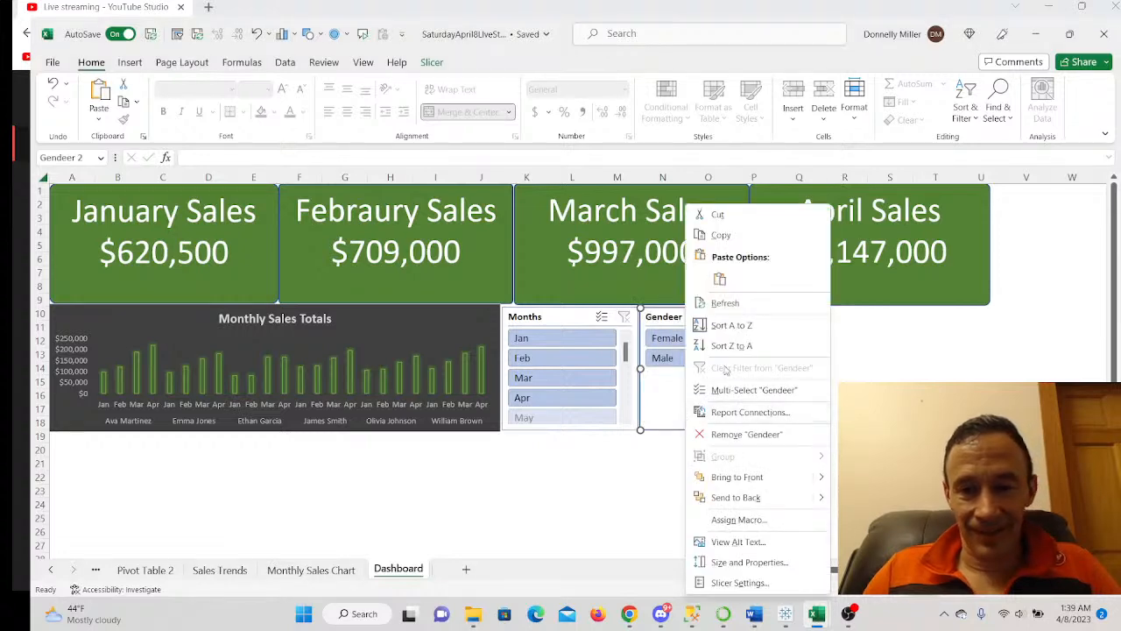
pyautogui.rightClick(657, 386)
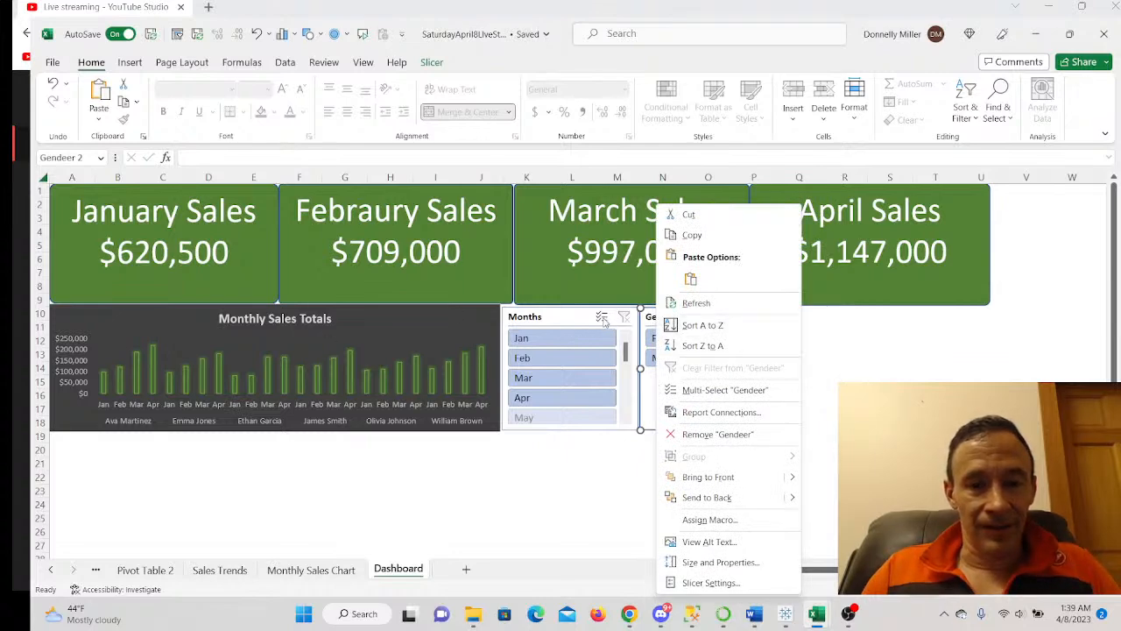
pyautogui.rightClick(548, 346)
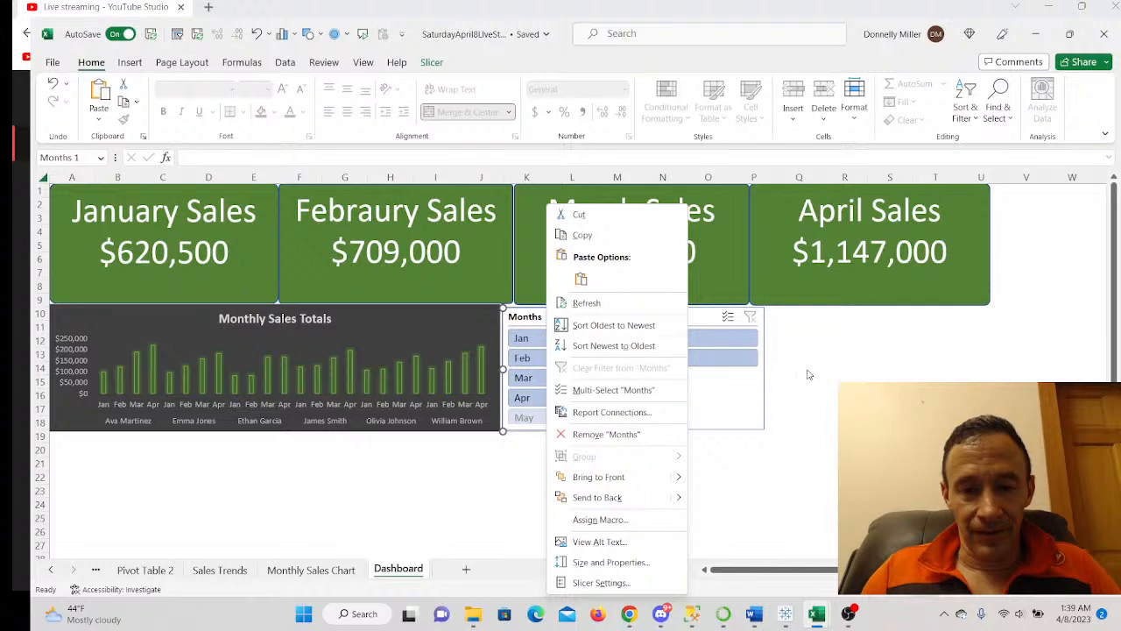
pyautogui.press('Escape')
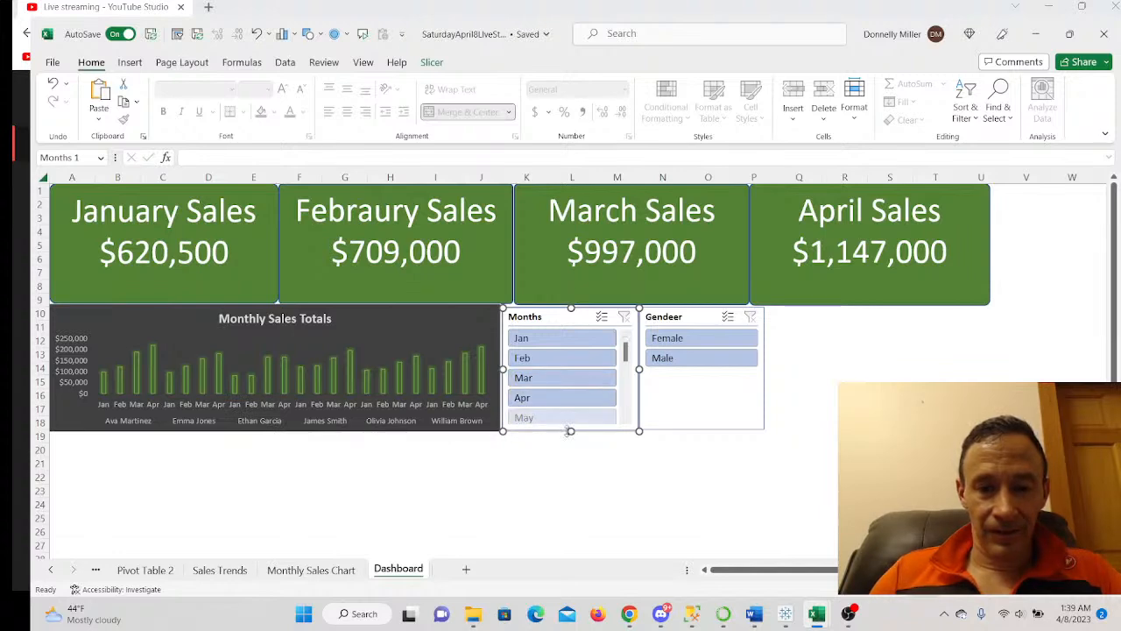
pyautogui.moveTo(571, 428); pyautogui.dragTo(571, 430)
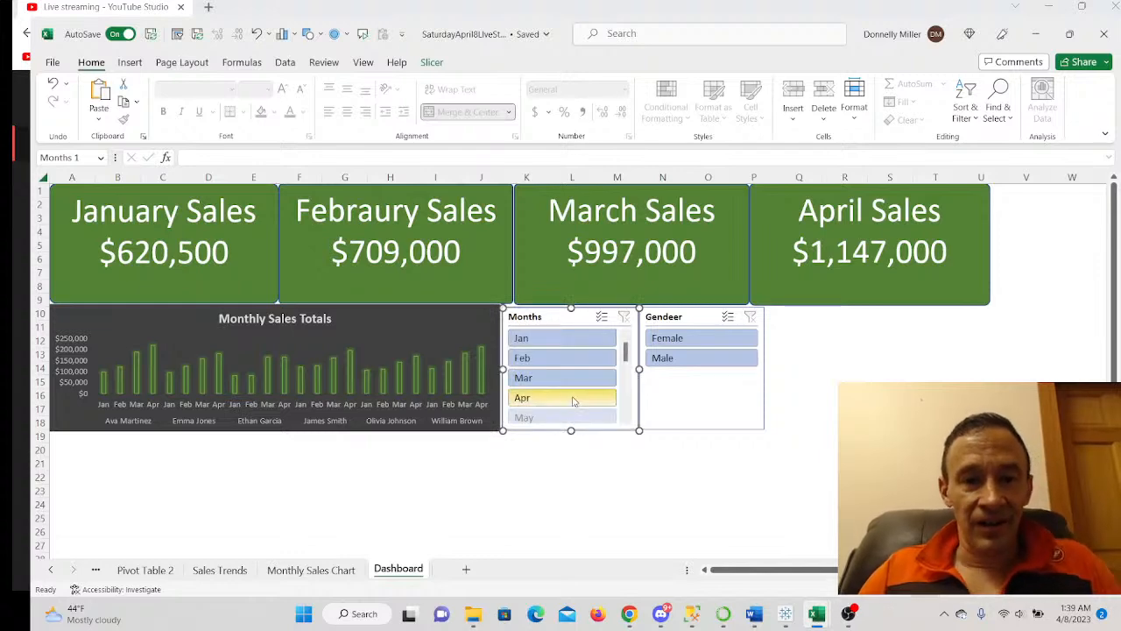
pyautogui.click(433, 63)
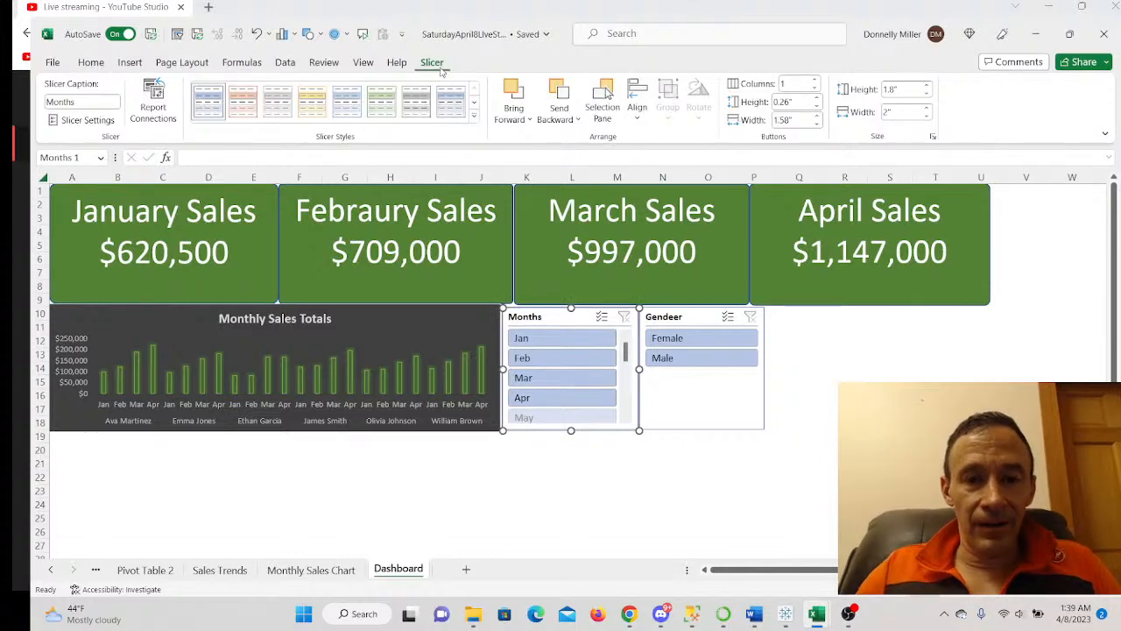
# - Set the Months slicer to two columns and test then clear an August filter
pyautogui.click(815, 80)
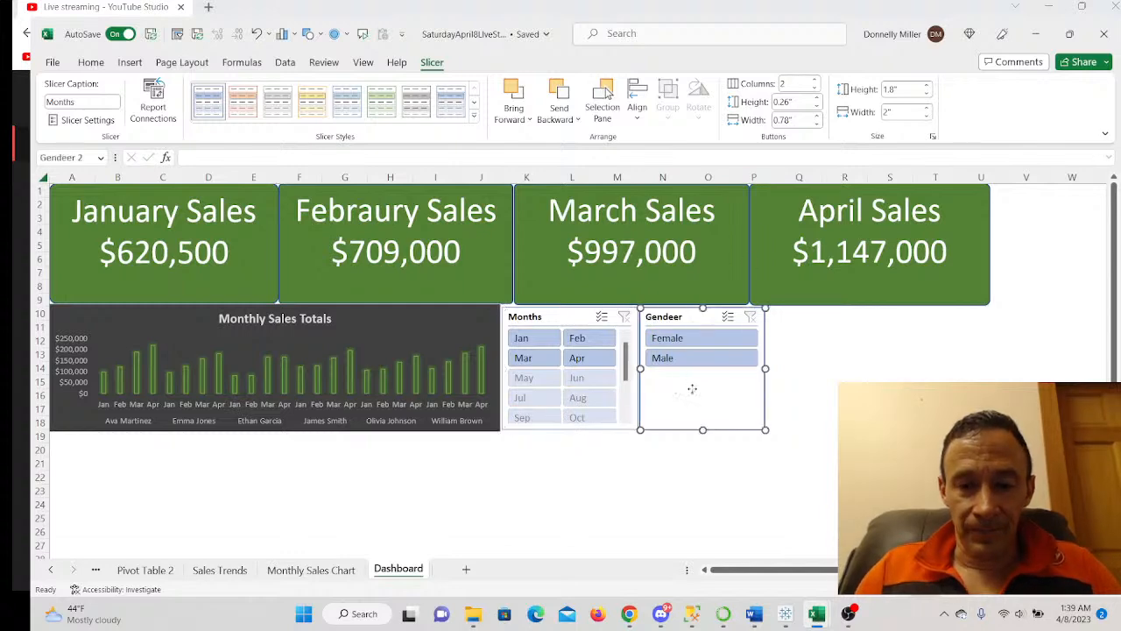
pyautogui.moveTo(693, 388); pyautogui.dragTo(716, 406)
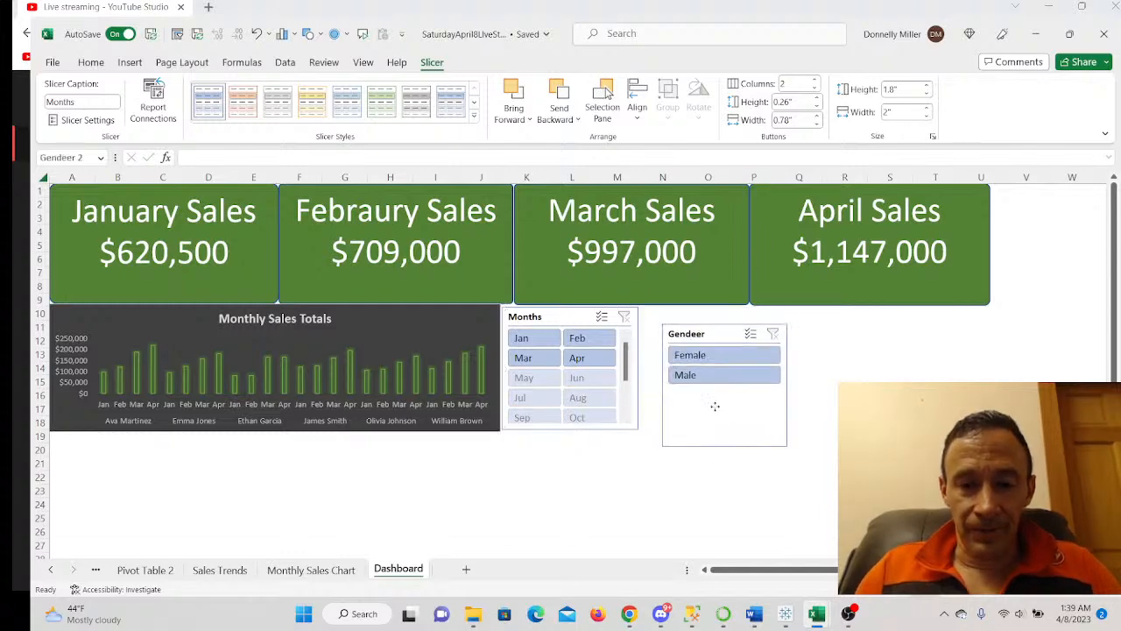
pyautogui.click(578, 397)
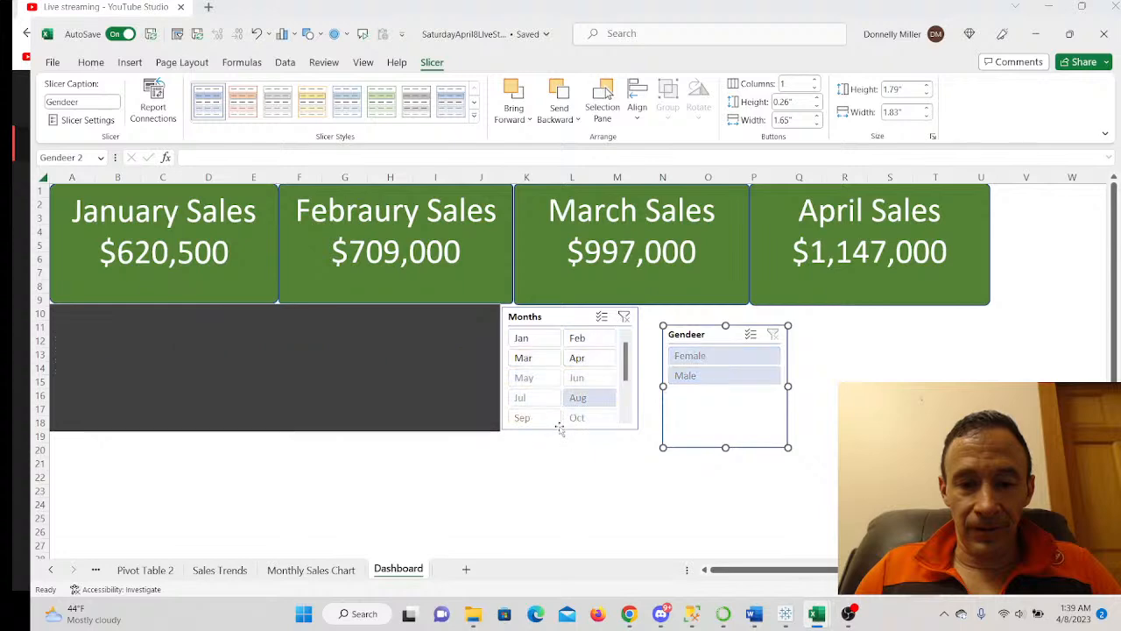
pyautogui.click(624, 317)
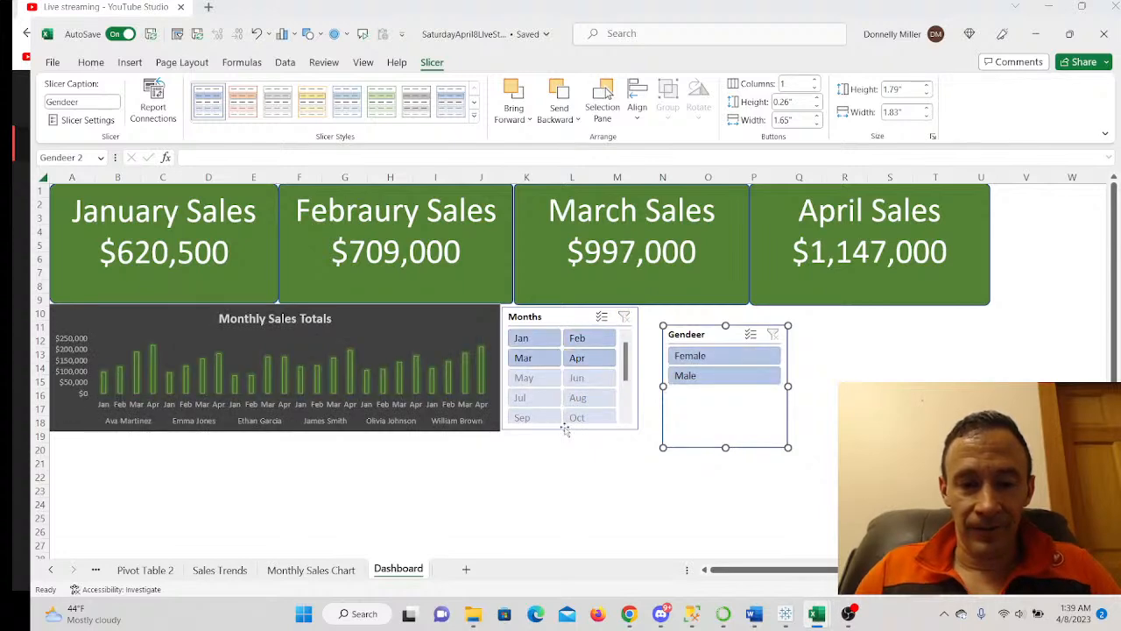
# - Move the Months slicer beneath the chart and shorten it to 0.88", showing Jan–Apr
pyautogui.moveTo(564, 316); pyautogui.dragTo(582, 395)
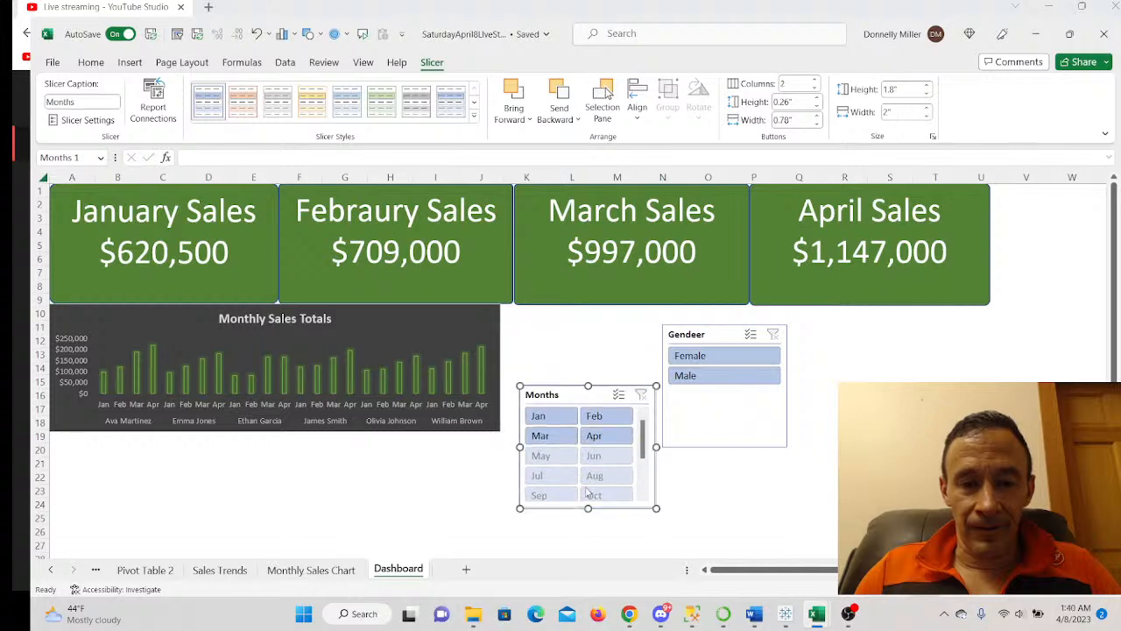
pyautogui.moveTo(589, 495); pyautogui.dragTo(588, 445)
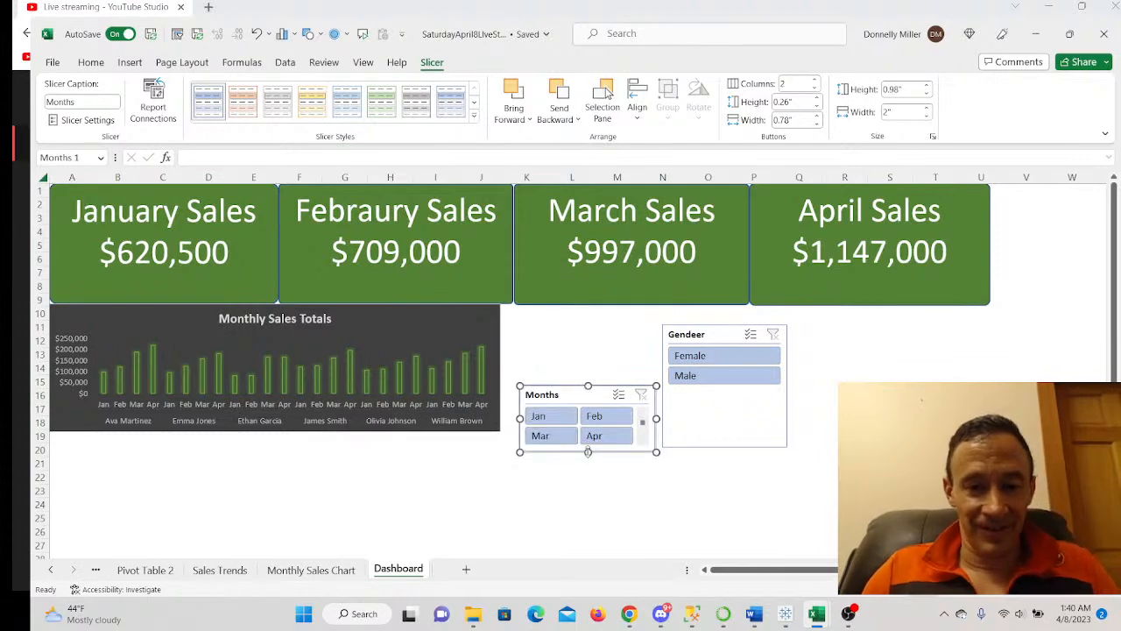
pyautogui.click(718, 435)
# - Shorten the Gendeer slicer, set the Months slicer beside it, then go to the Sales Trends sheet
pyautogui.moveTo(725, 448); pyautogui.dragTo(729, 387)
pyautogui.moveTo(592, 397); pyautogui.dragTo(123, 443)
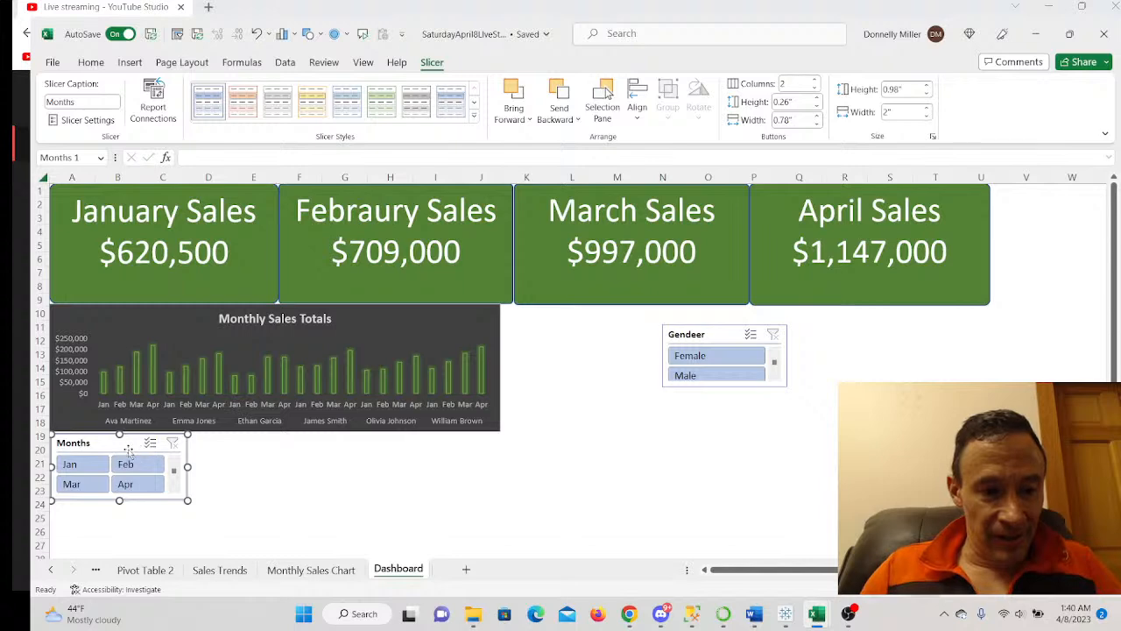
pyautogui.moveTo(110, 444); pyautogui.dragTo(915, 337)
pyautogui.moveTo(723, 334); pyautogui.dragTo(794, 335)
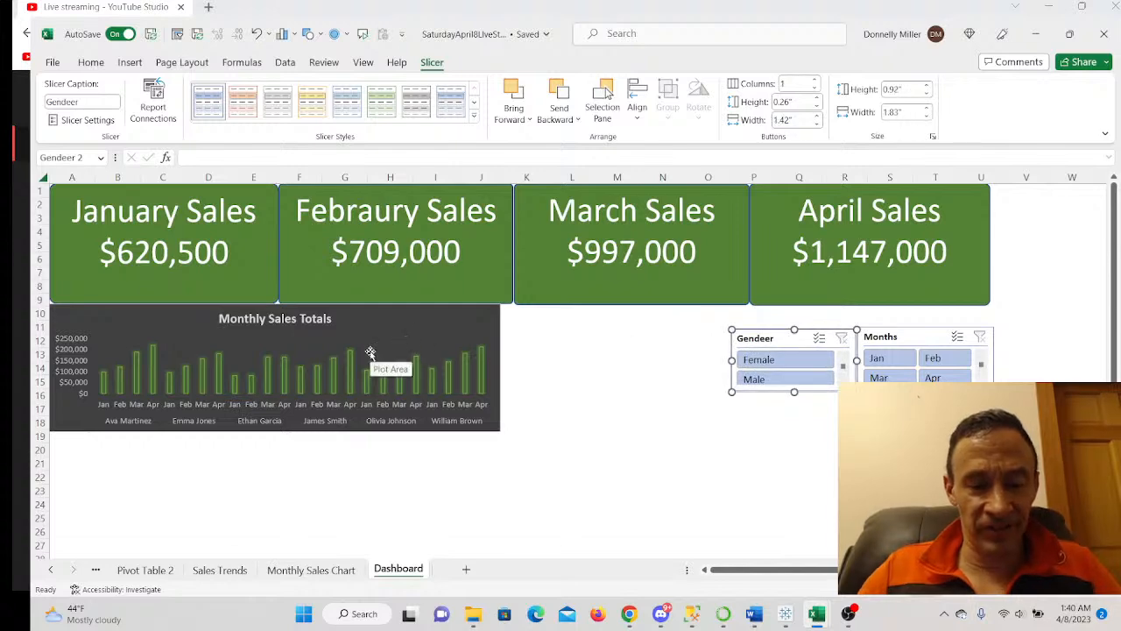
pyautogui.click(219, 569)
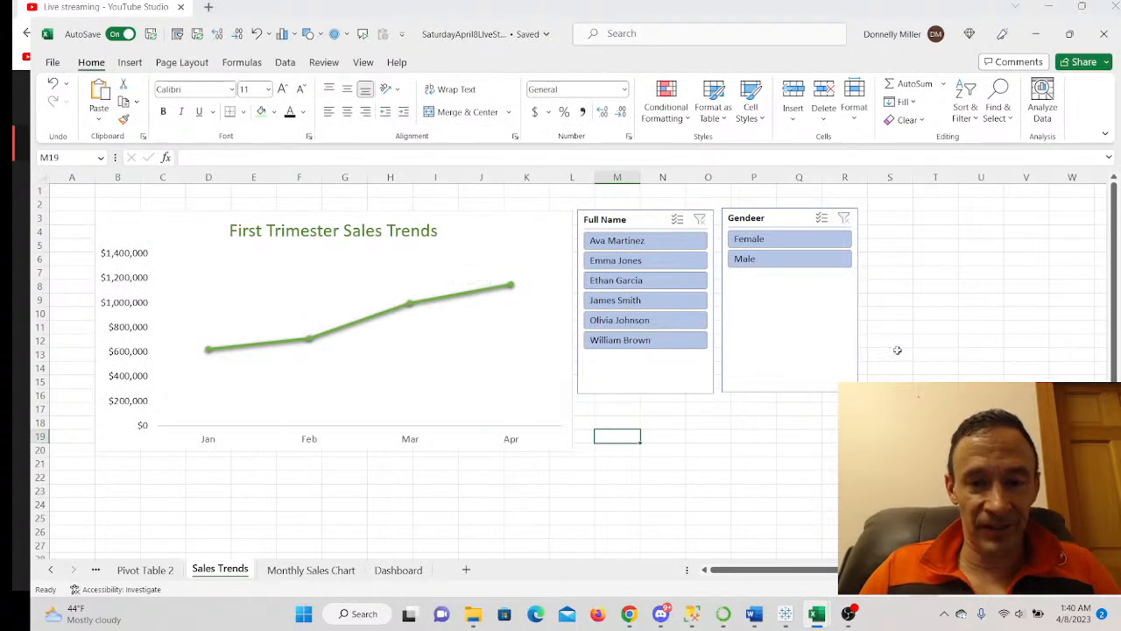
# - Move the Gendeer and Full Name slicers right and give the First Trimester Sales Trends chart a dark style
pyautogui.moveTo(791, 219); pyautogui.dragTo(970, 282)
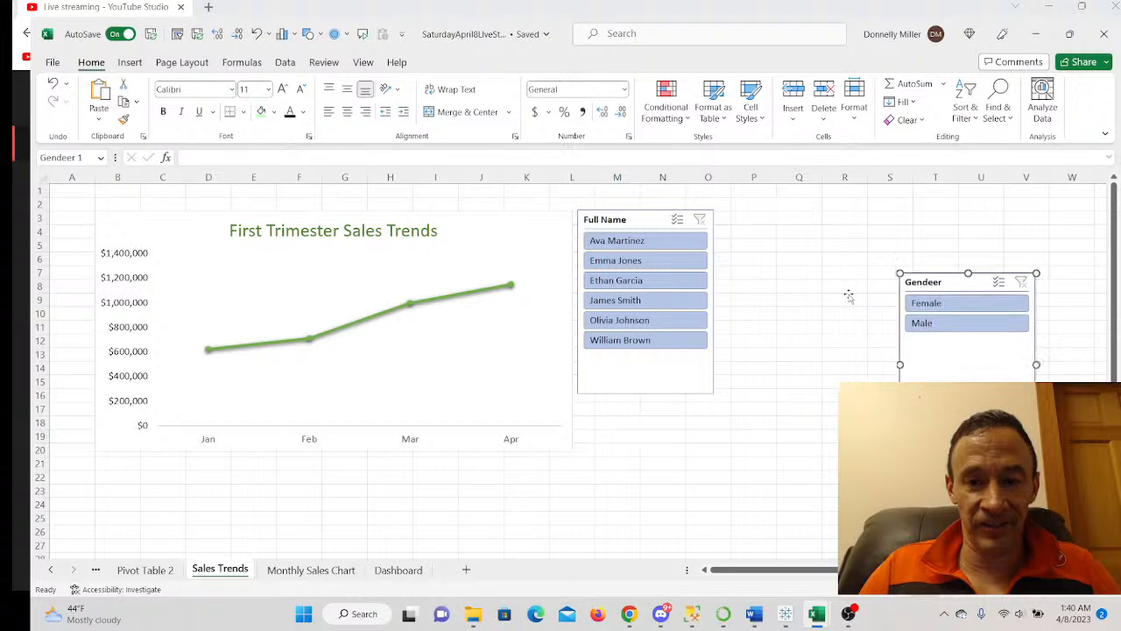
pyautogui.moveTo(635, 221); pyautogui.dragTo(805, 264)
pyautogui.click(532, 240)
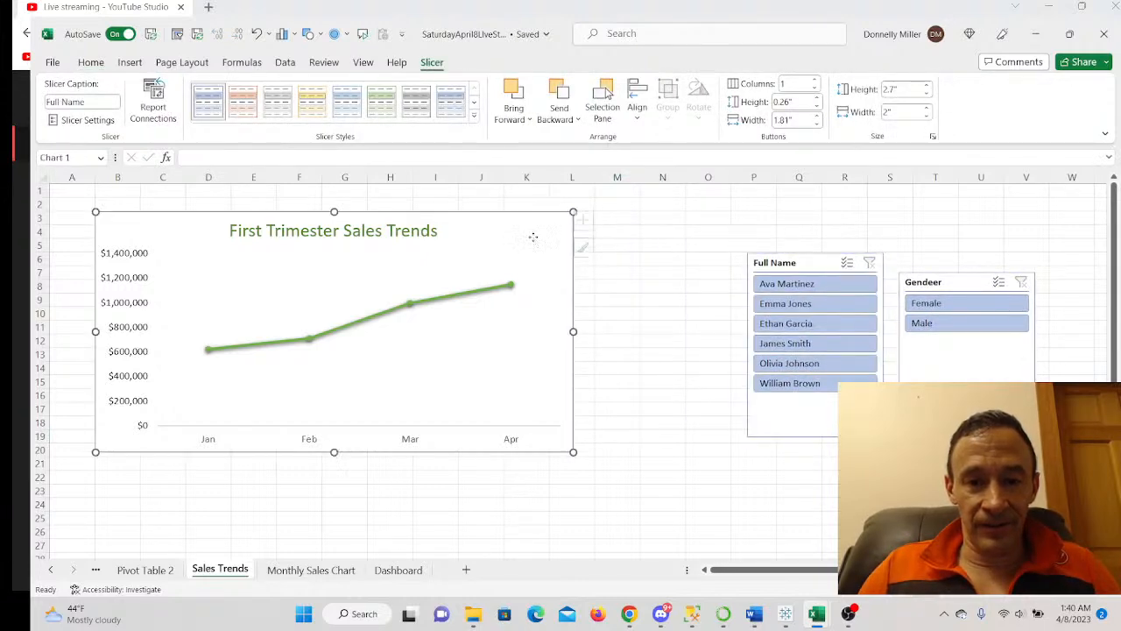
pyautogui.click(589, 249)
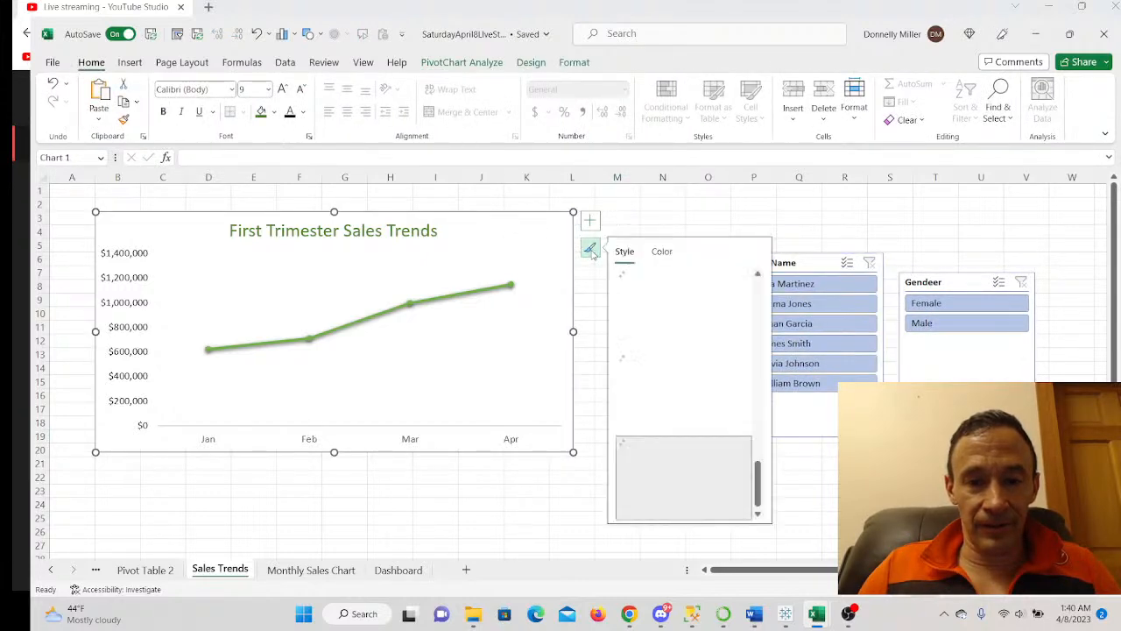
pyautogui.scroll(3, 689, 386)
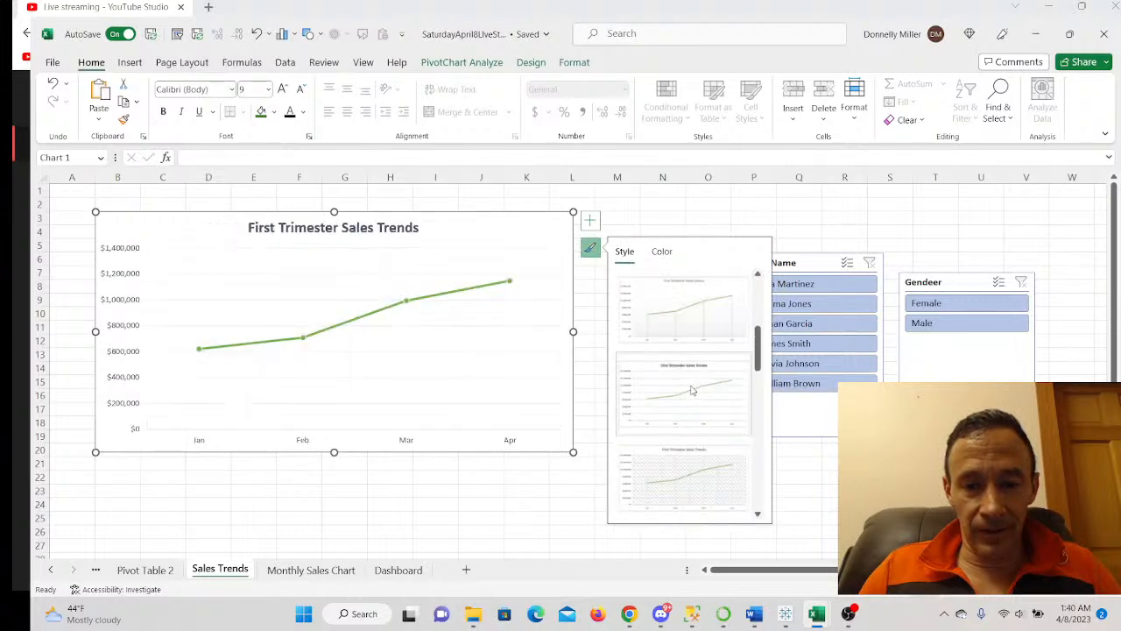
pyautogui.scroll(4, 690, 390)
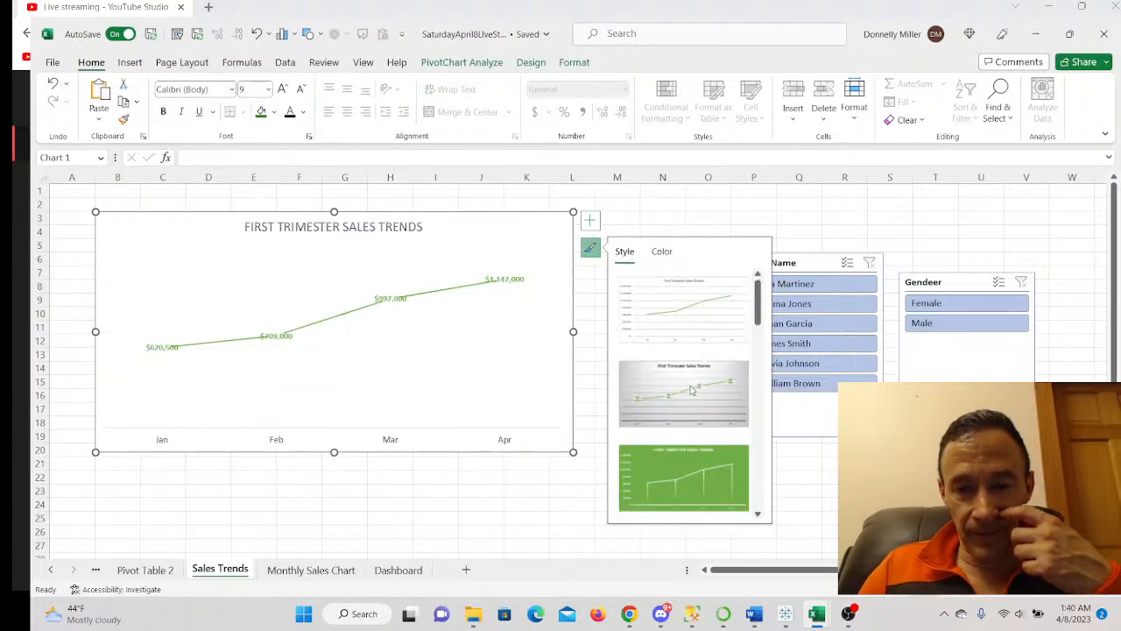
pyautogui.scroll(-3, 691, 389)
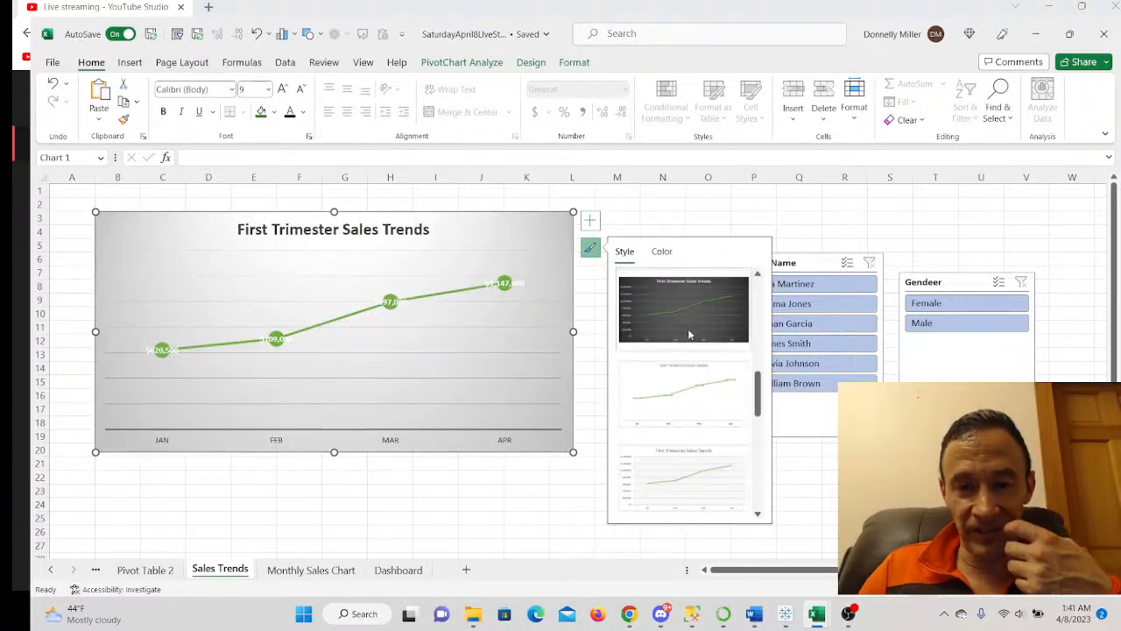
# - Delete the chart's gridlines, copy the whole chart, and return to the Dashboard sheet
pyautogui.click(310, 302)
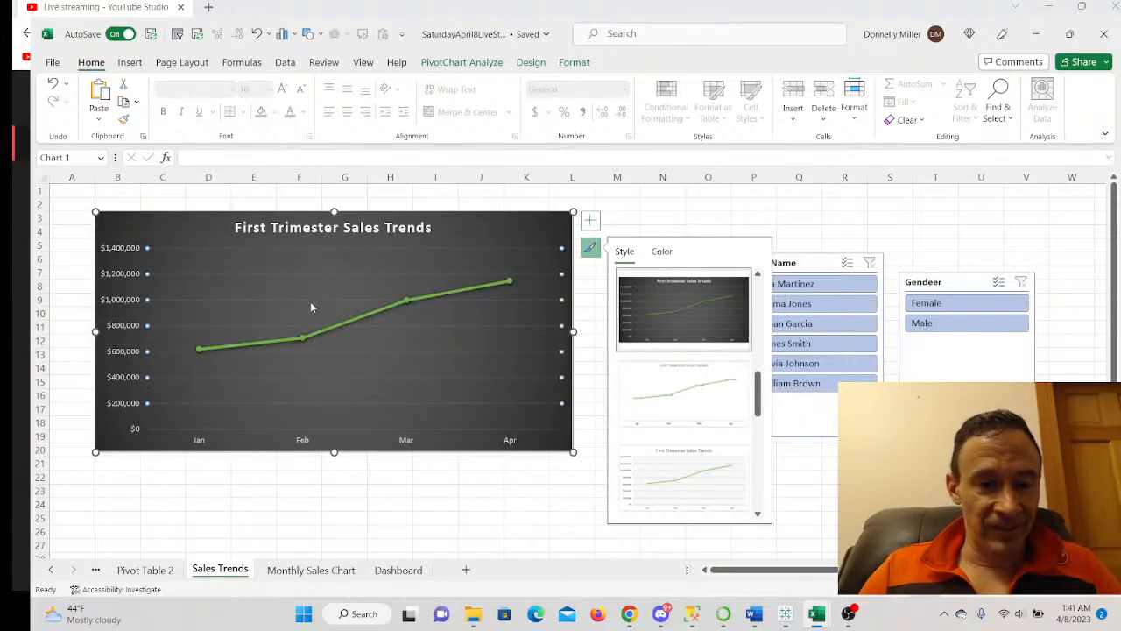
pyautogui.rightClick(311, 303)
pyautogui.click(338, 311)
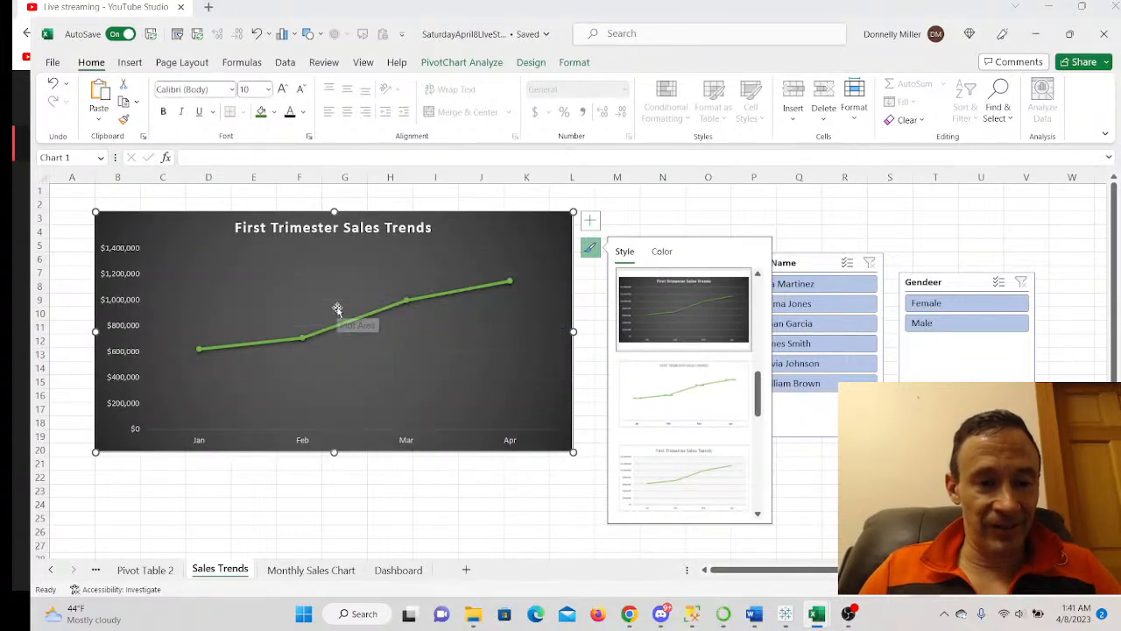
pyautogui.rightClick(329, 271)
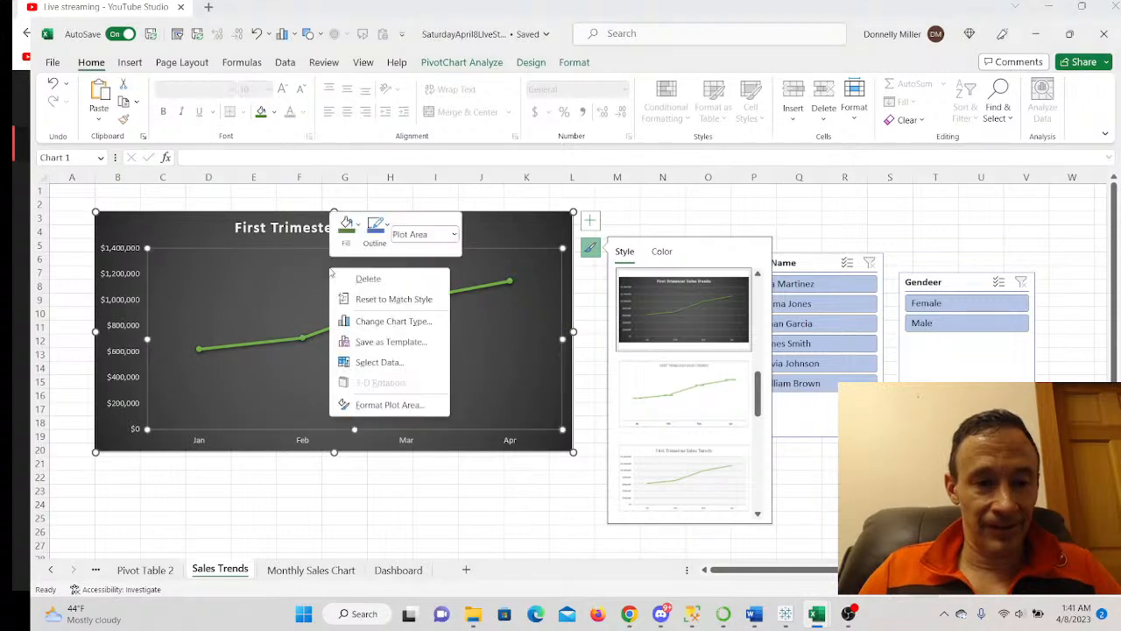
pyautogui.rightClick(209, 229)
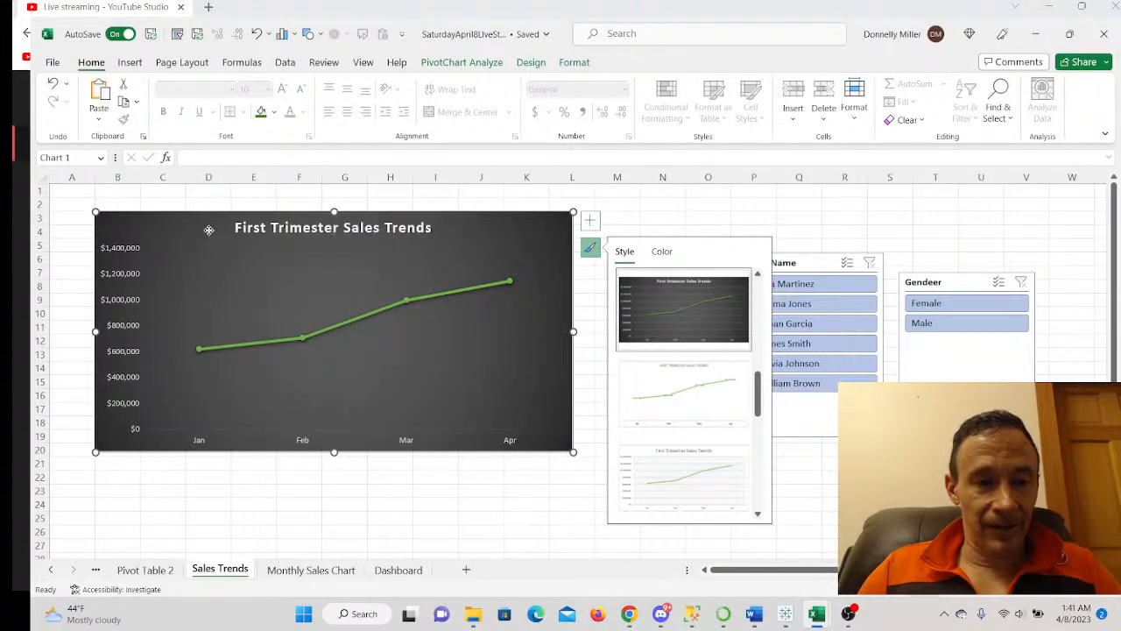
pyautogui.click(237, 192)
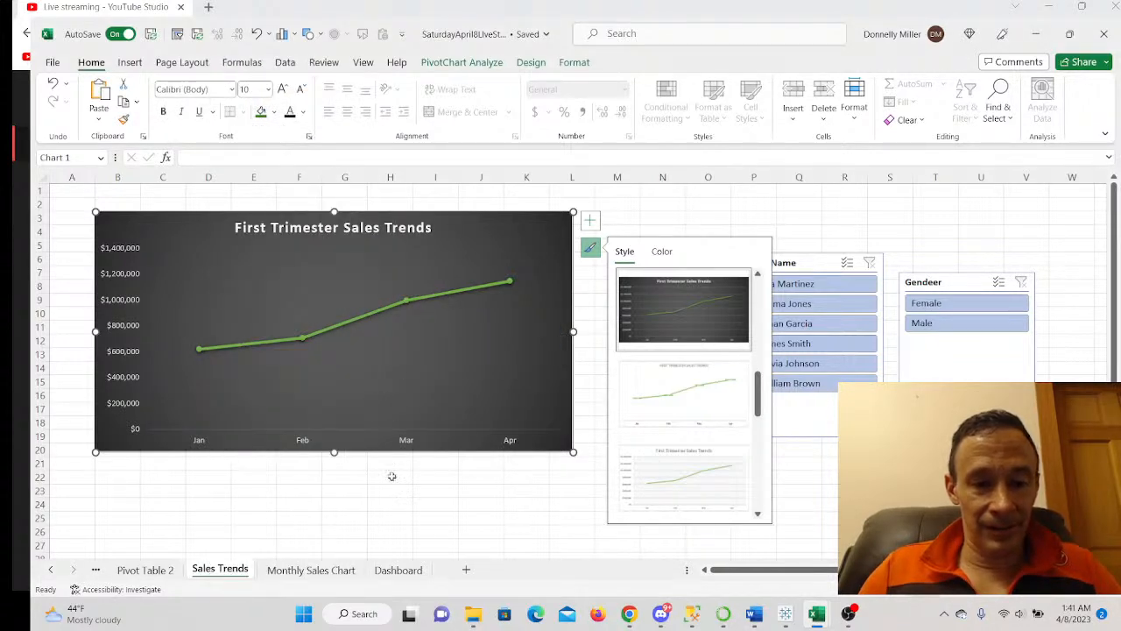
pyautogui.click(394, 569)
# - Paste the trends chart onto the Dashboard and size it to match the Monthly Sales Totals chart, on the right
pyautogui.rightClick(569, 431)
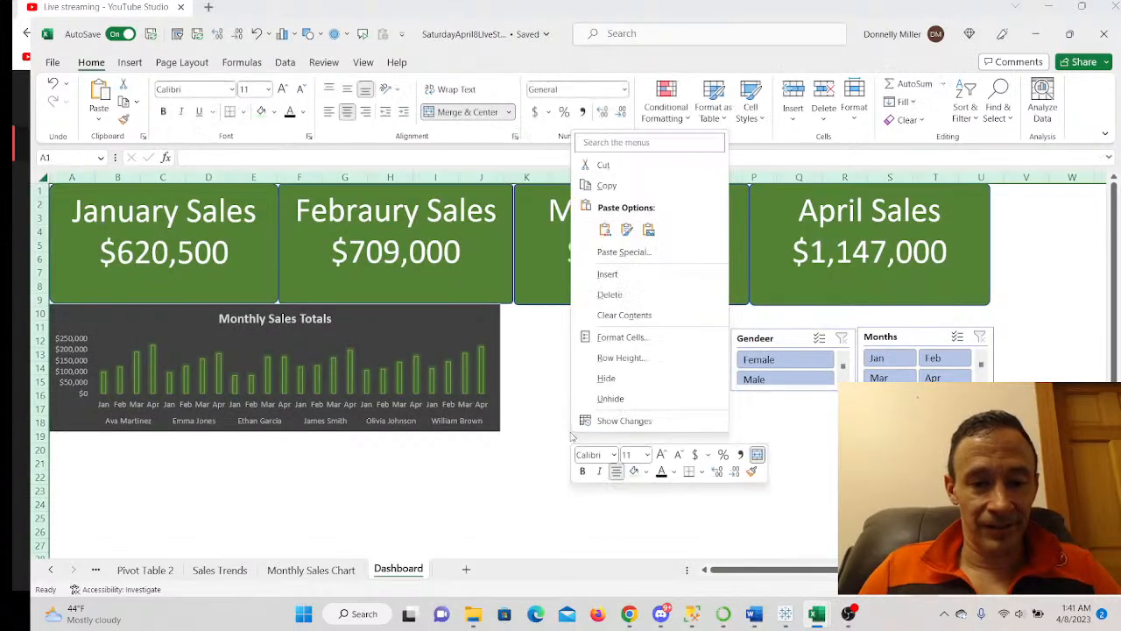
pyautogui.click(604, 230)
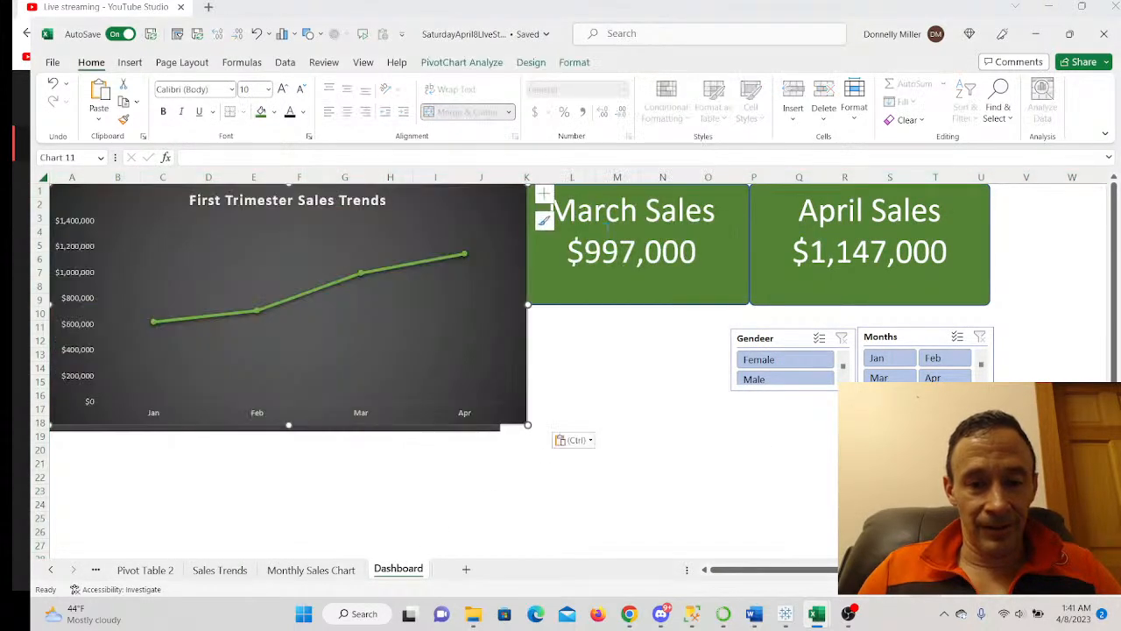
pyautogui.moveTo(288, 425); pyautogui.dragTo(309, 303)
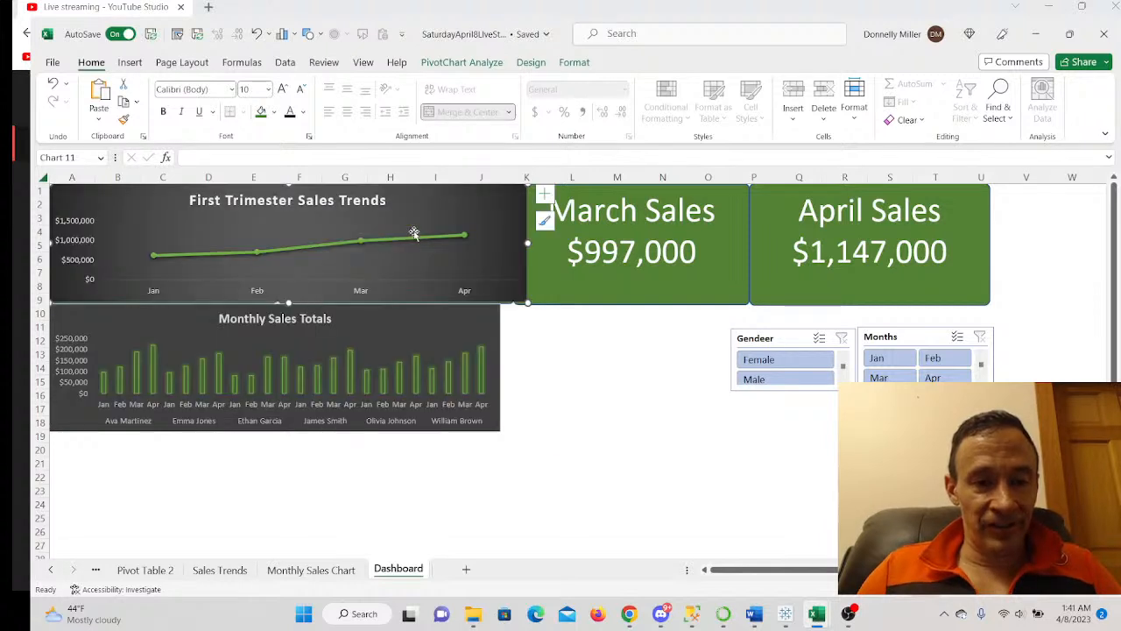
pyautogui.click(515, 254)
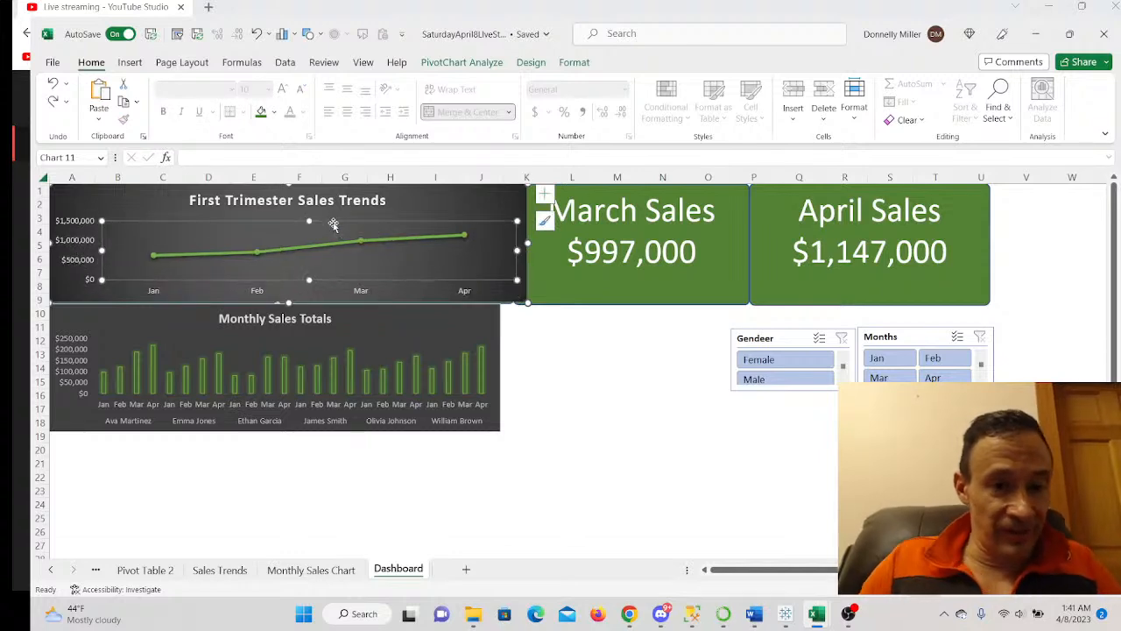
pyautogui.moveTo(75, 194); pyautogui.dragTo(73, 447)
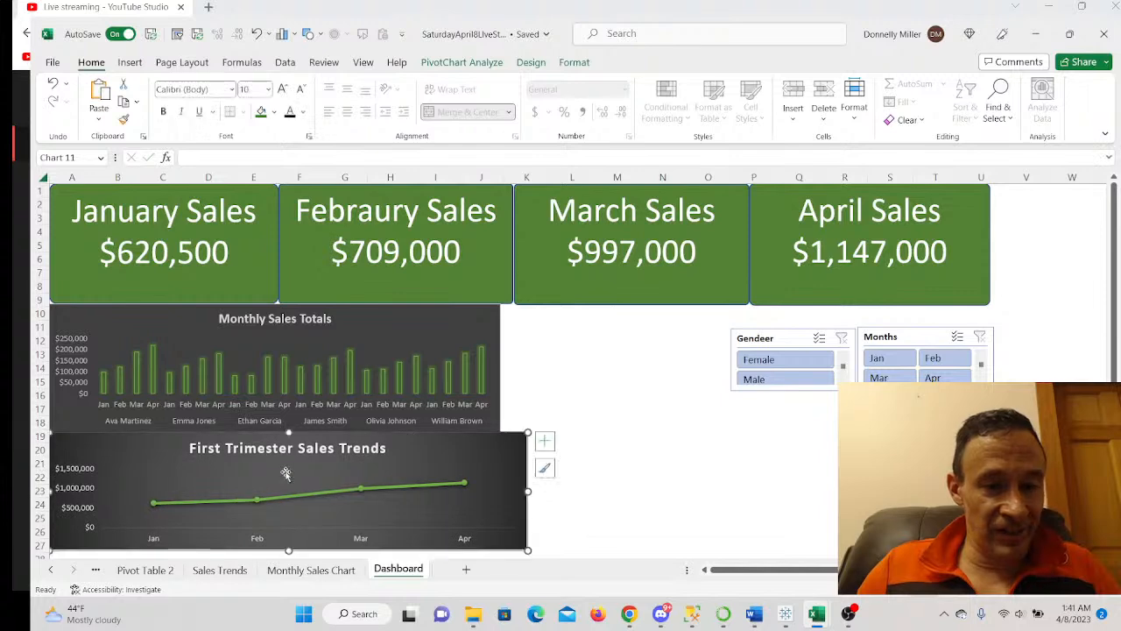
pyautogui.moveTo(528, 492); pyautogui.dragTo(500, 502)
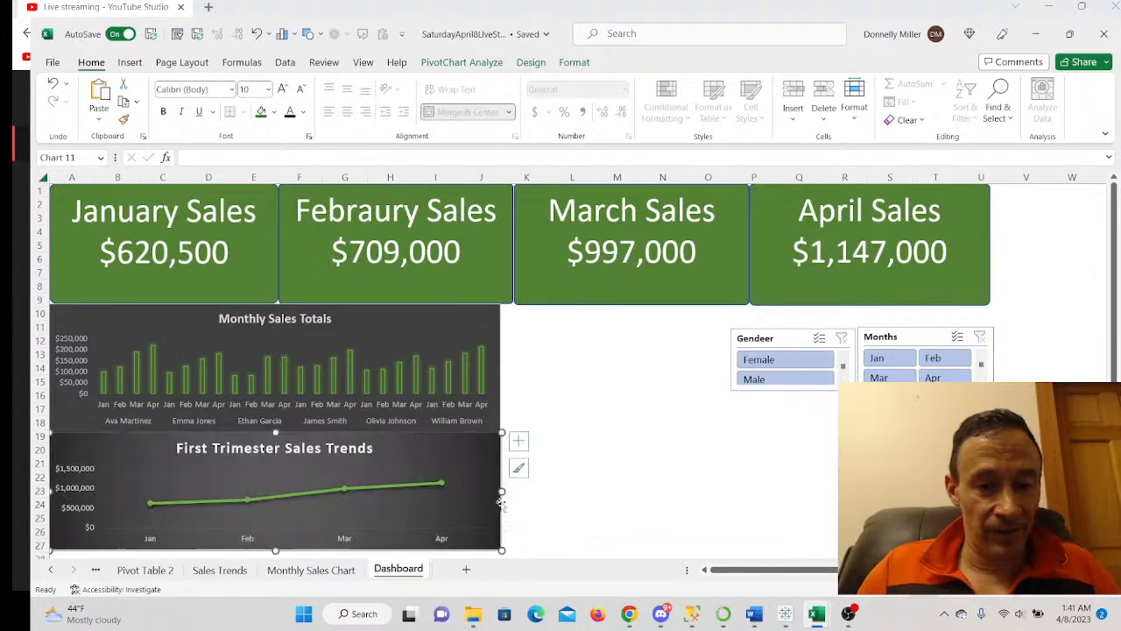
pyautogui.moveTo(388, 458); pyautogui.dragTo(941, 437)
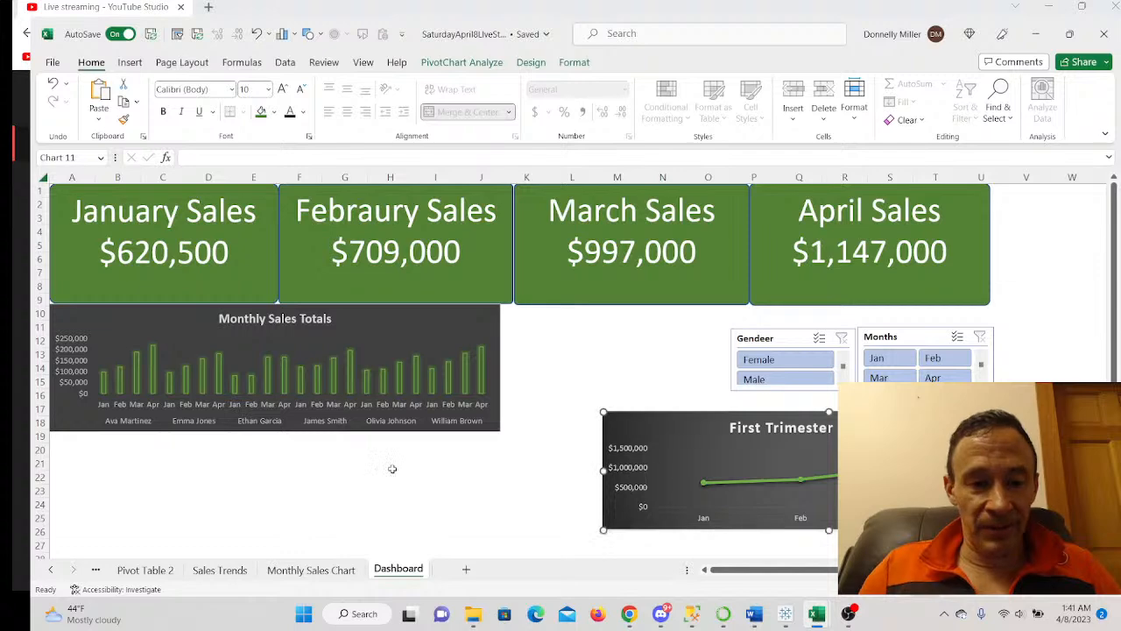
# - Extend Monthly Sales Totals to row 21, place the Gendeer slicer beneath it, and widen it to 3.04"
pyautogui.click(287, 423)
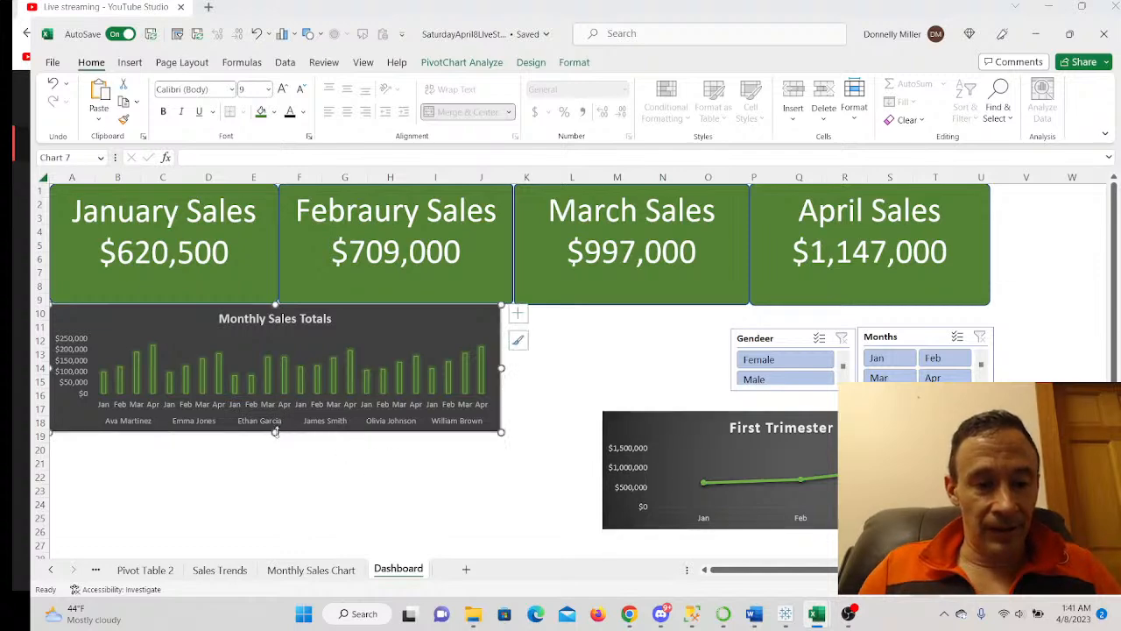
pyautogui.moveTo(275, 431); pyautogui.dragTo(272, 463)
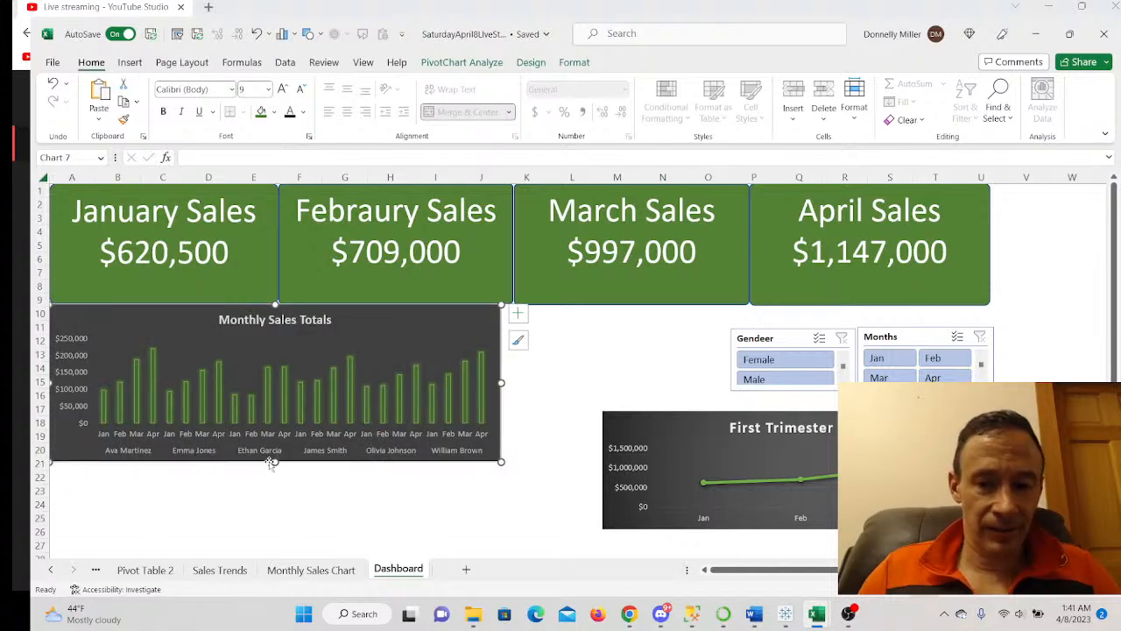
pyautogui.moveTo(783, 340); pyautogui.dragTo(106, 473)
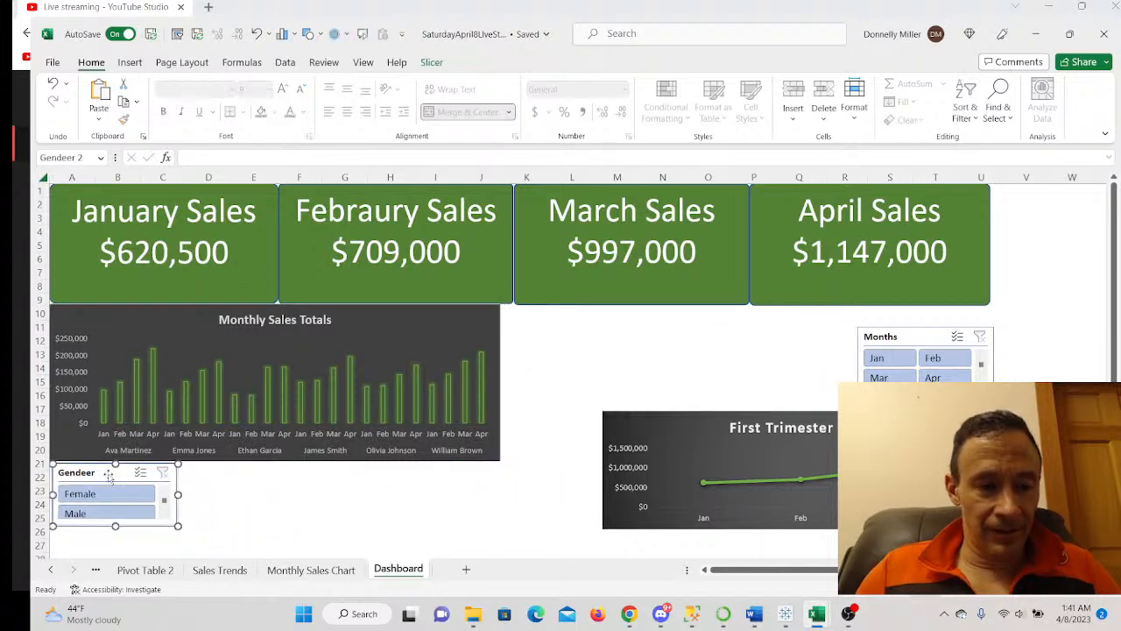
pyautogui.moveTo(222, 497); pyautogui.dragTo(260, 495)
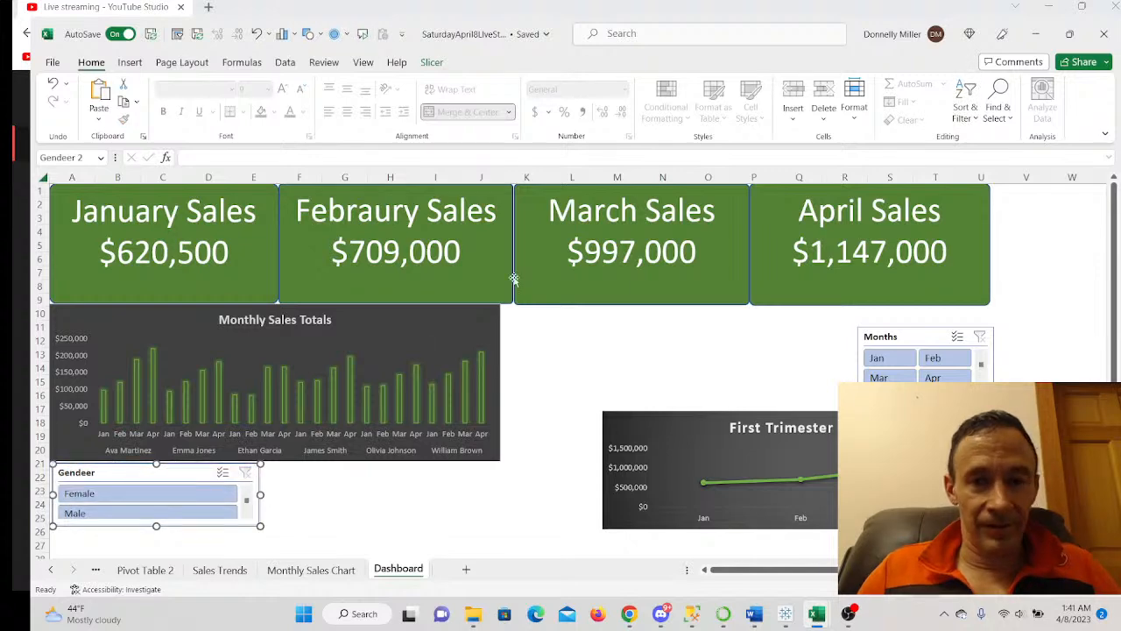
pyautogui.click(431, 63)
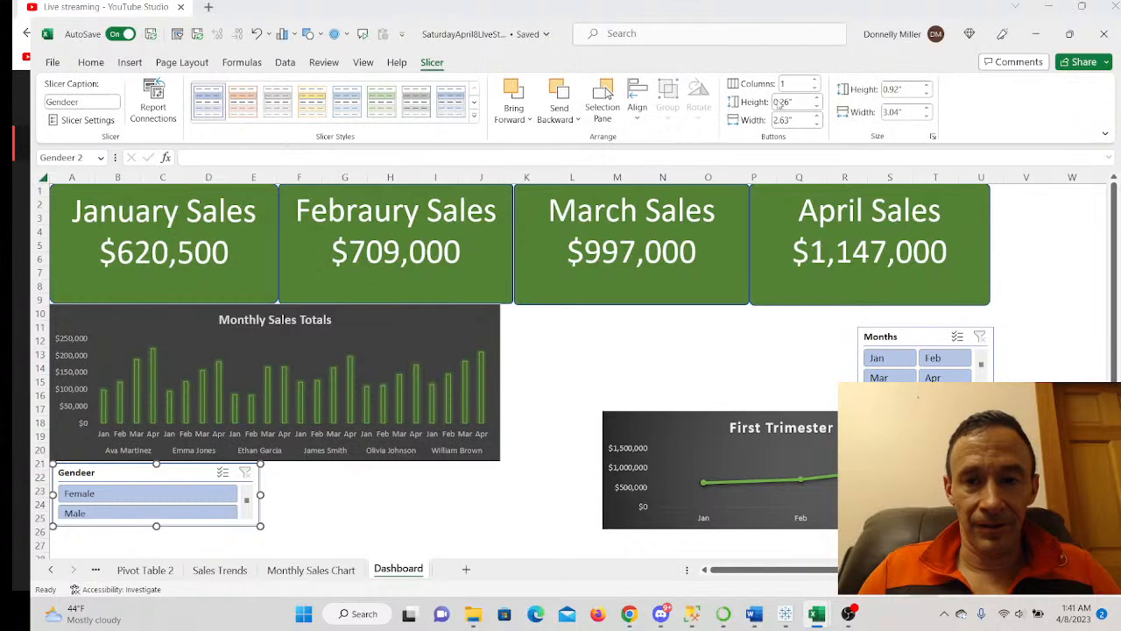
# - Give the Gendeer slicer 2 columns, shorten it to one row, and move the Months slicer beside it
pyautogui.click(814, 80)
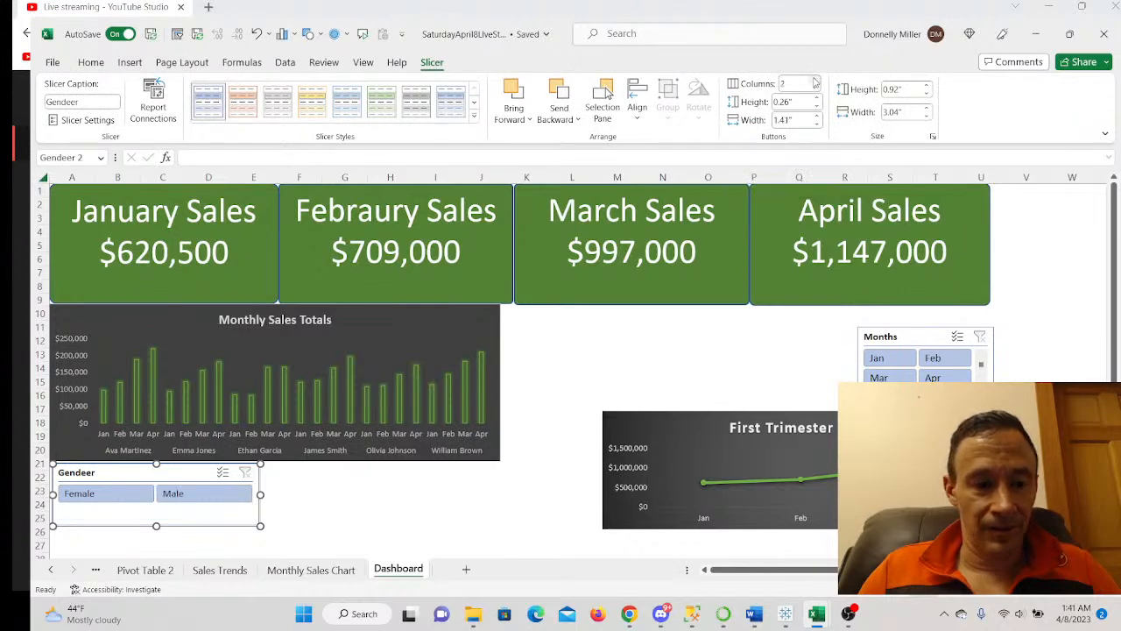
pyautogui.moveTo(156, 524); pyautogui.dragTo(158, 510)
pyautogui.moveTo(920, 341); pyautogui.dragTo(323, 475)
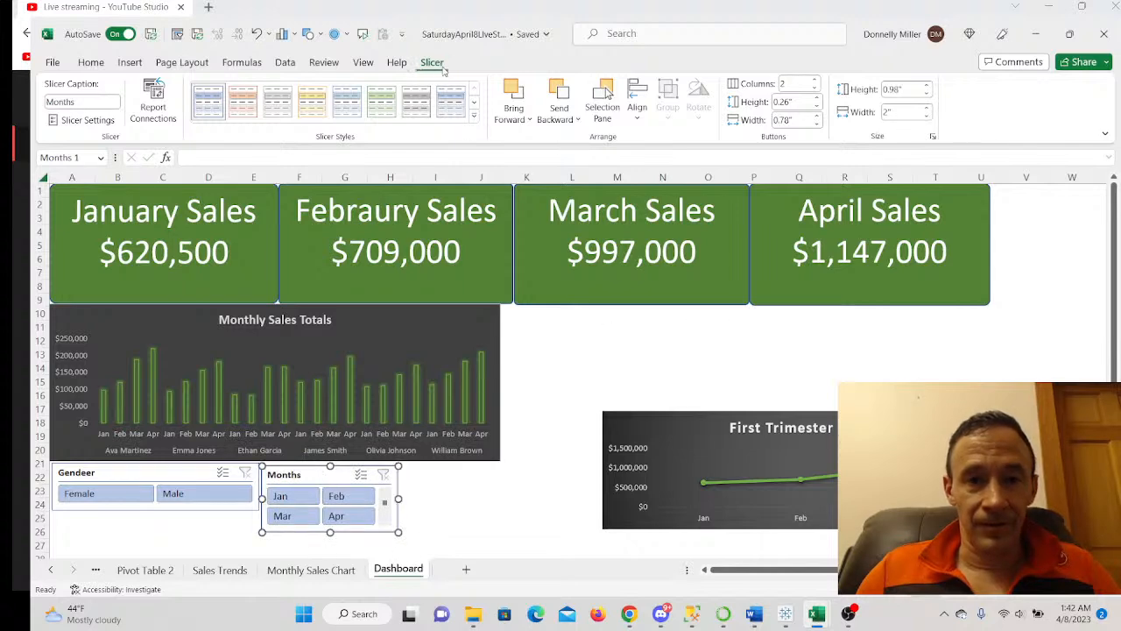
# - Set the Months slicer to 4 columns, 3.56" wide, showing Jan–Apr in a single row
pyautogui.click(816, 88)
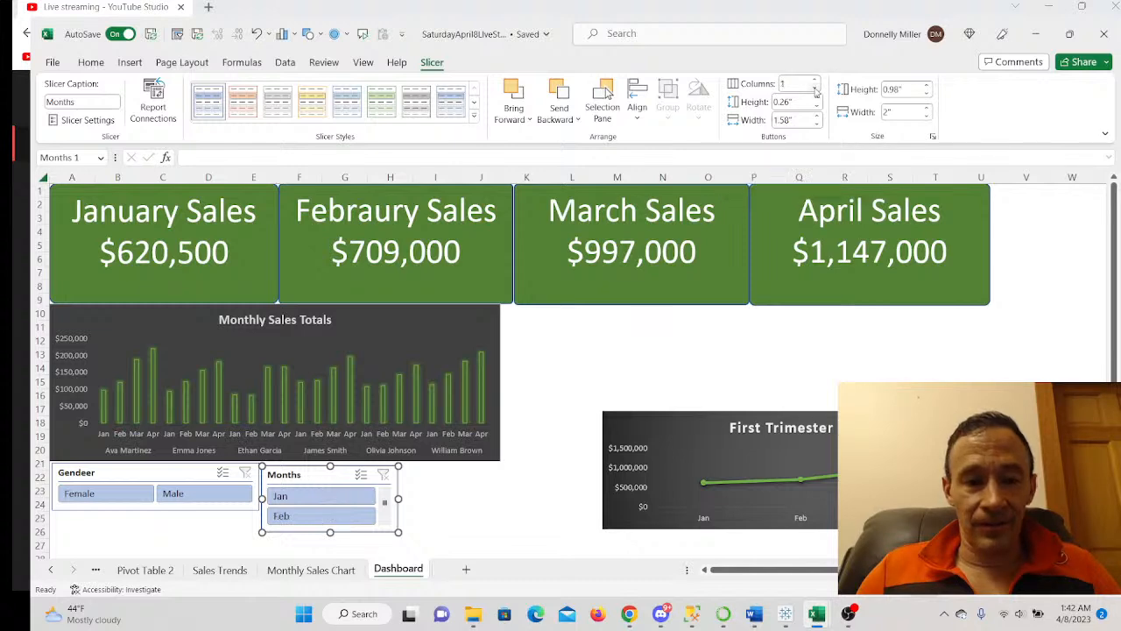
pyautogui.click(816, 80)
pyautogui.click(815, 80)
pyautogui.click(816, 80)
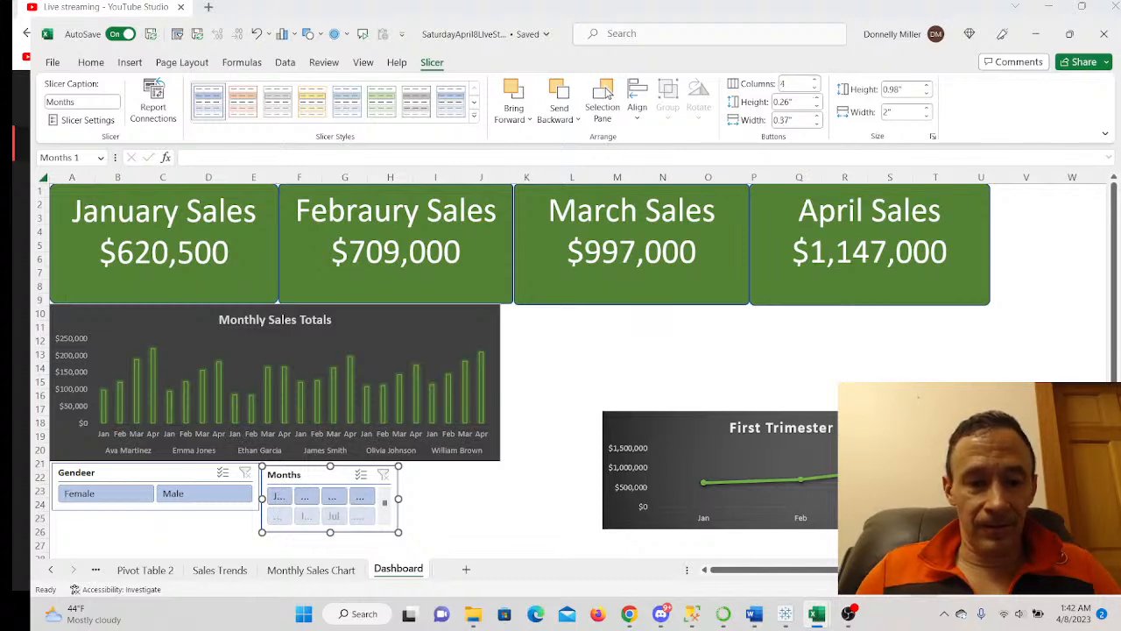
pyautogui.moveTo(399, 498); pyautogui.dragTo(505, 481)
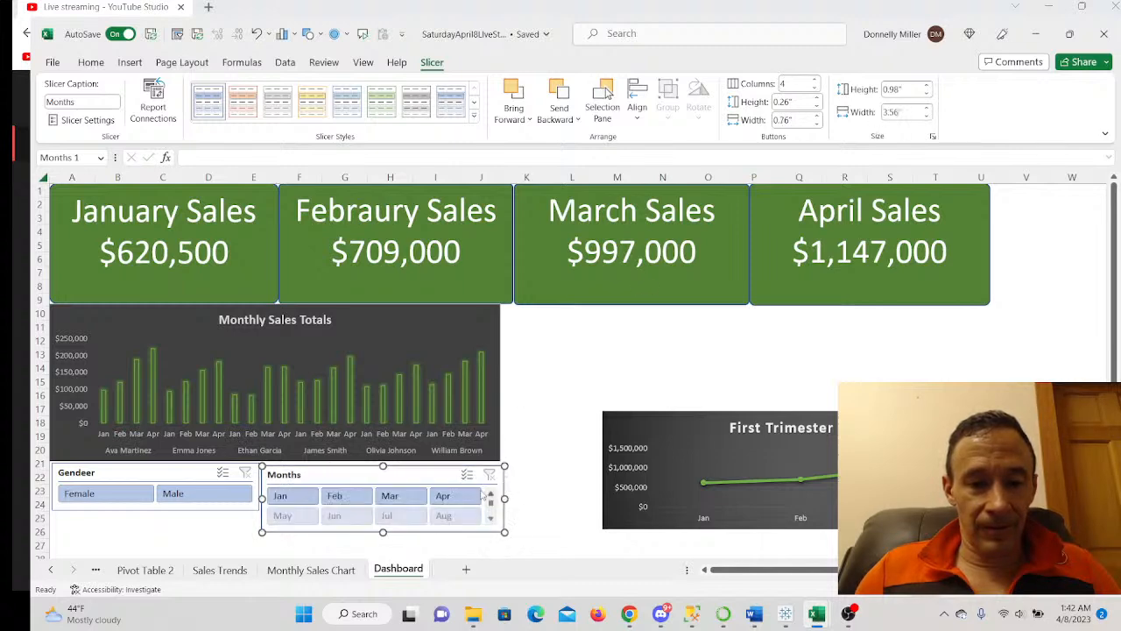
pyautogui.moveTo(386, 514); pyautogui.dragTo(386, 510)
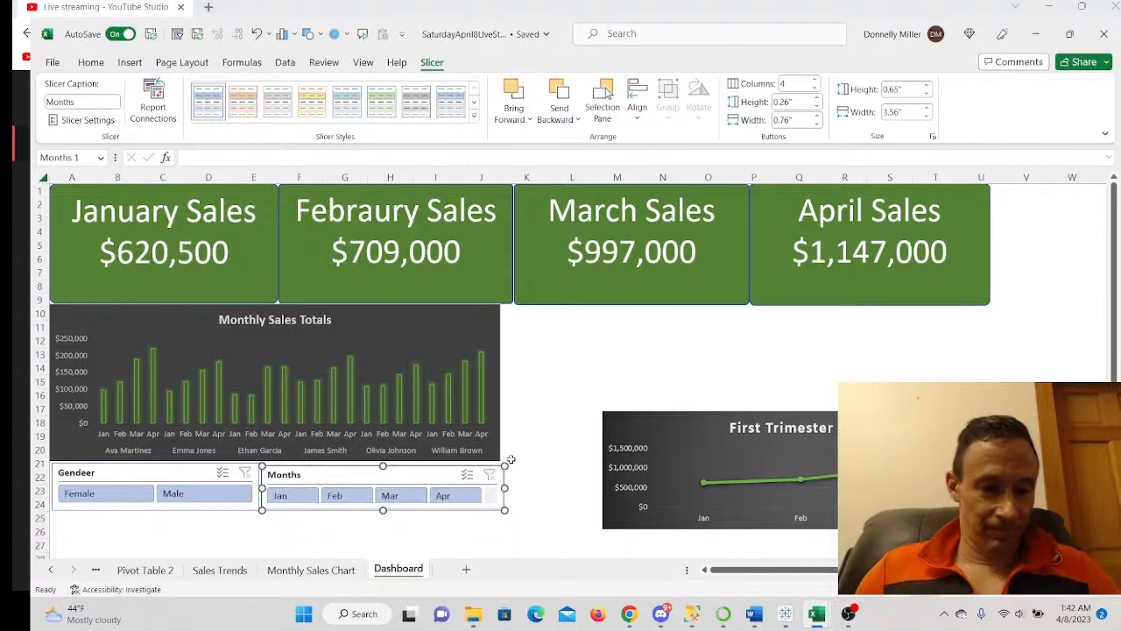
pyautogui.moveTo(386, 473); pyautogui.dragTo(393, 470)
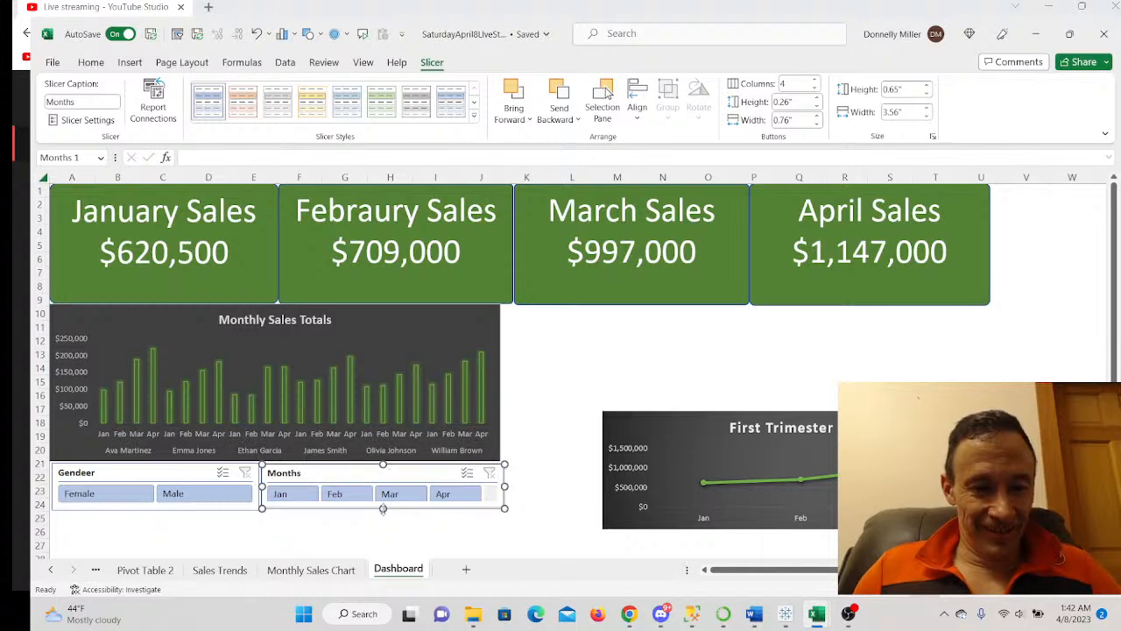
pyautogui.click(313, 545)
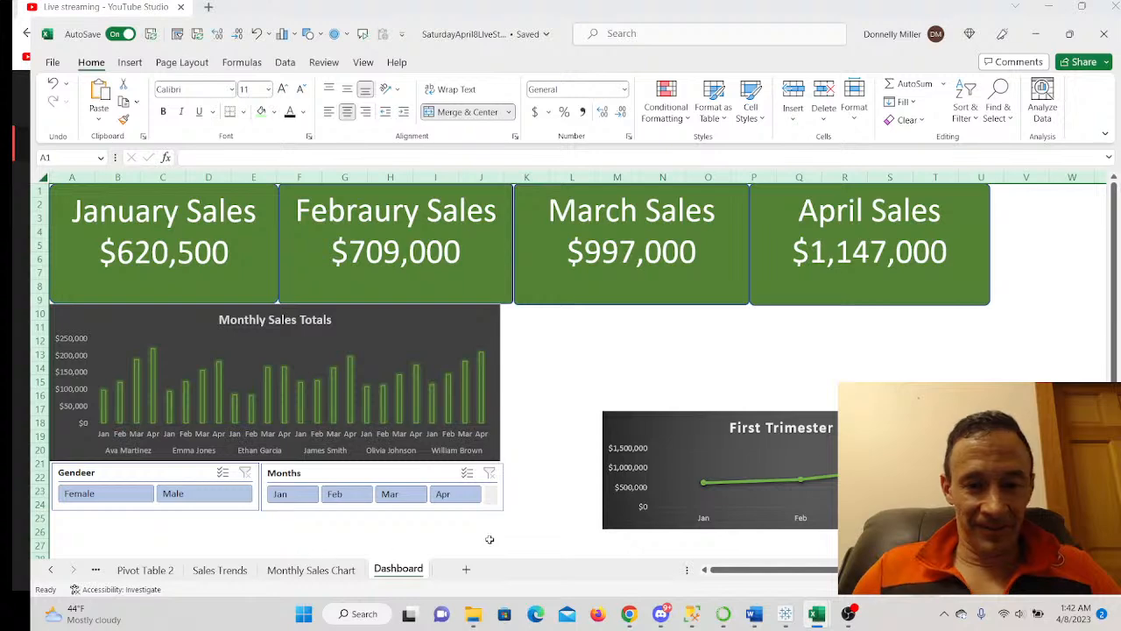
# - Line up the Trends chart beside Monthly Sales Totals, both charts at equal height and width
pyautogui.moveTo(685, 435); pyautogui.dragTo(653, 364)
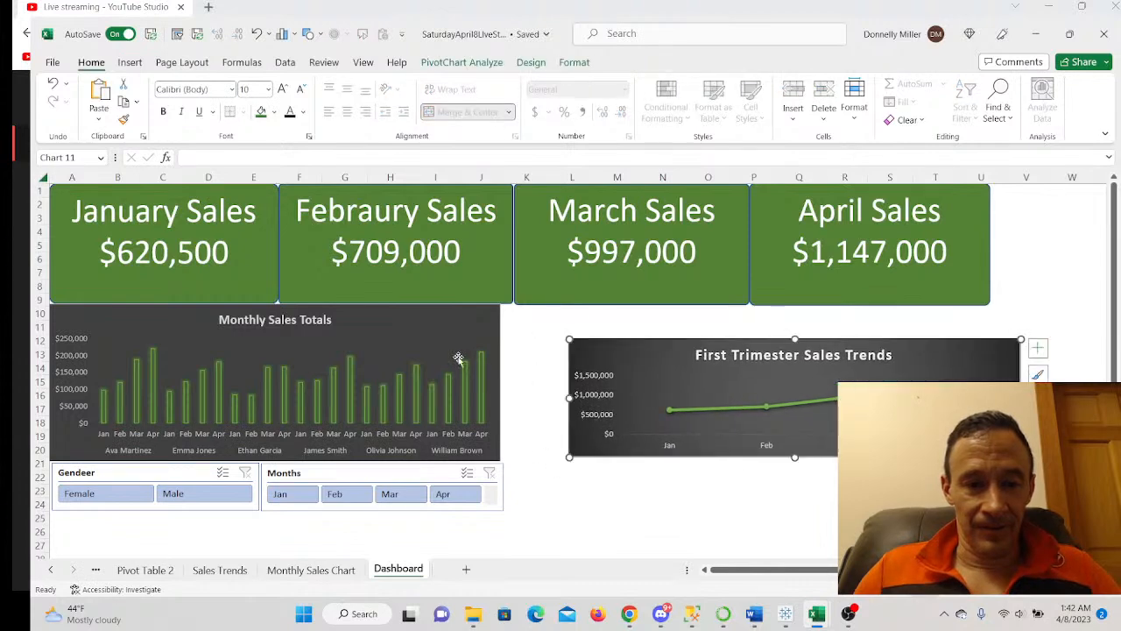
pyautogui.moveTo(625, 355); pyautogui.dragTo(565, 325)
pyautogui.click(480, 285)
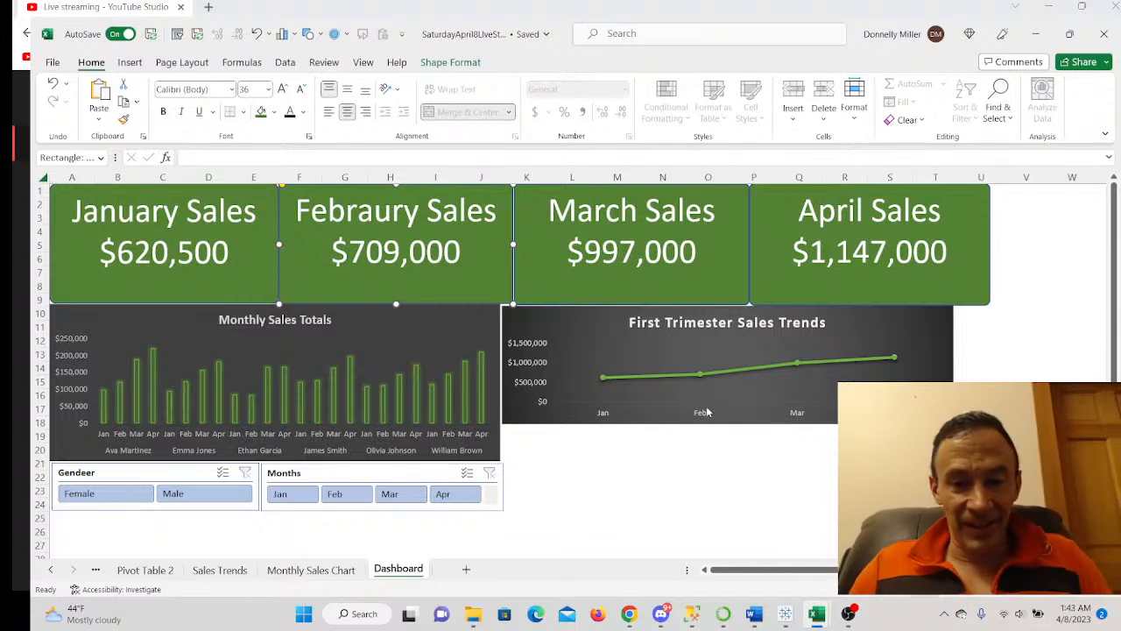
pyautogui.click(534, 321)
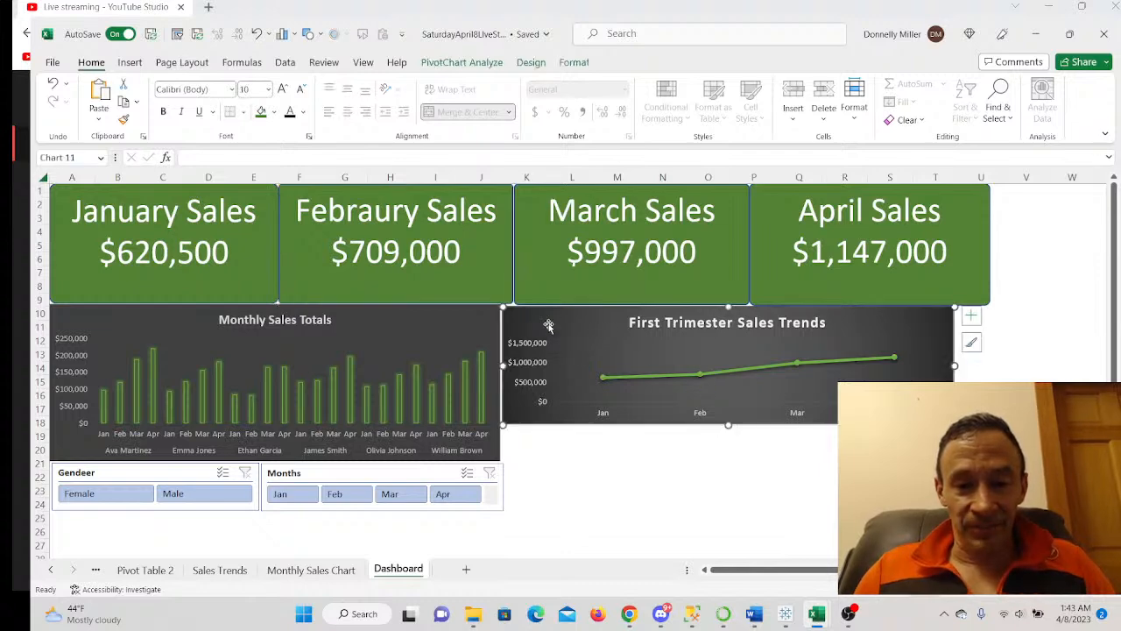
pyautogui.moveTo(728, 428); pyautogui.dragTo(728, 461)
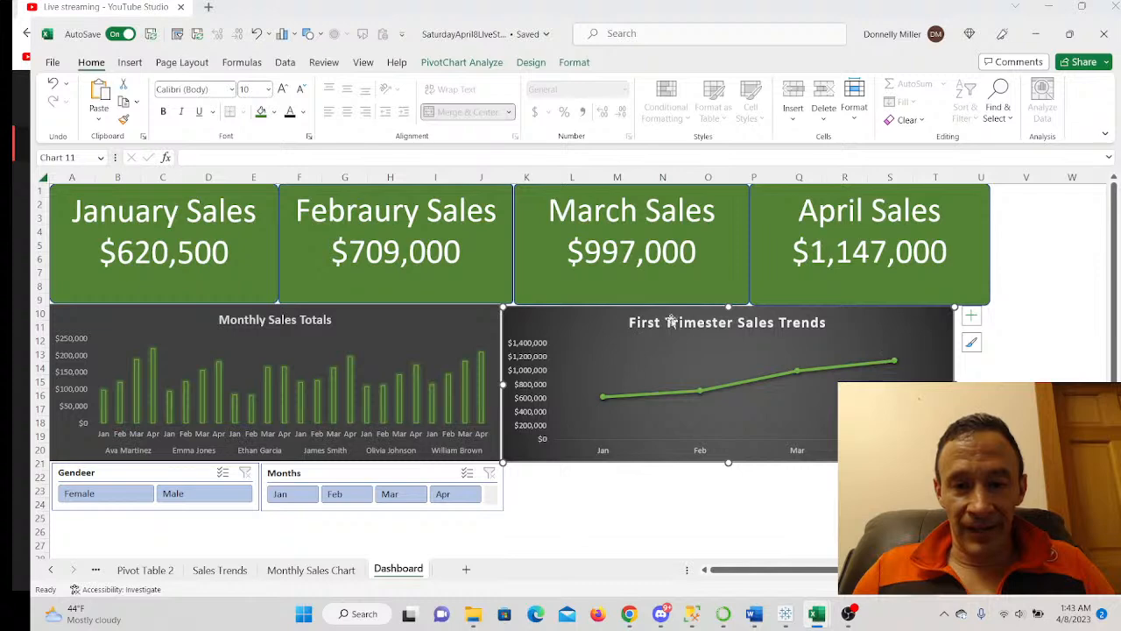
pyautogui.moveTo(590, 326); pyautogui.dragTo(633, 329)
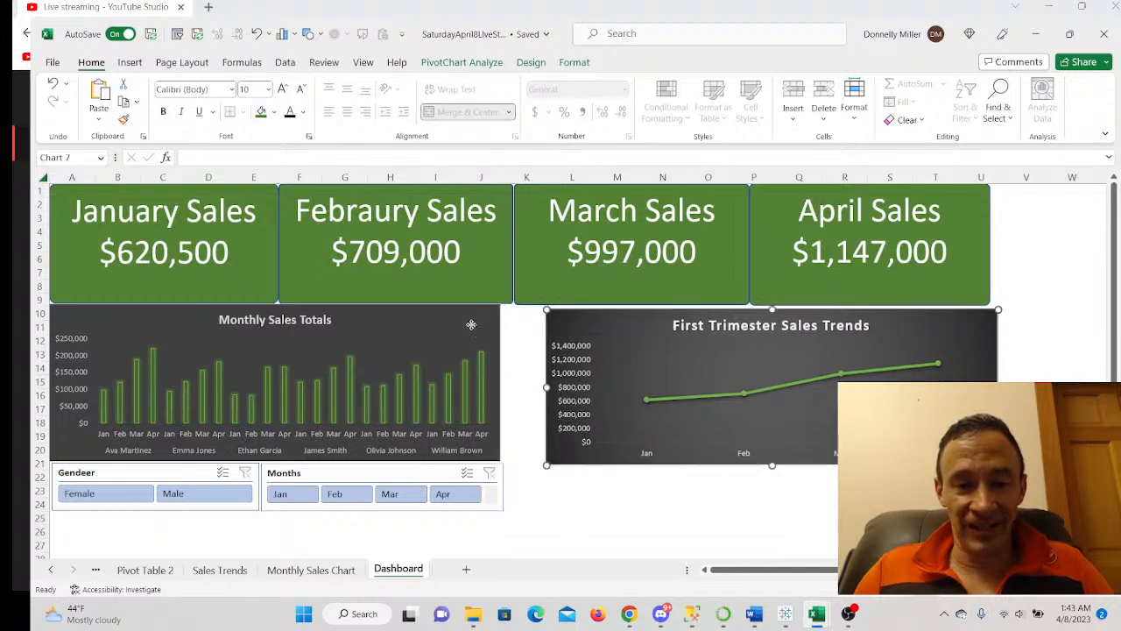
pyautogui.click(472, 326)
pyautogui.moveTo(501, 380); pyautogui.dragTo(517, 380)
pyautogui.moveTo(618, 351); pyautogui.dragTo(596, 338)
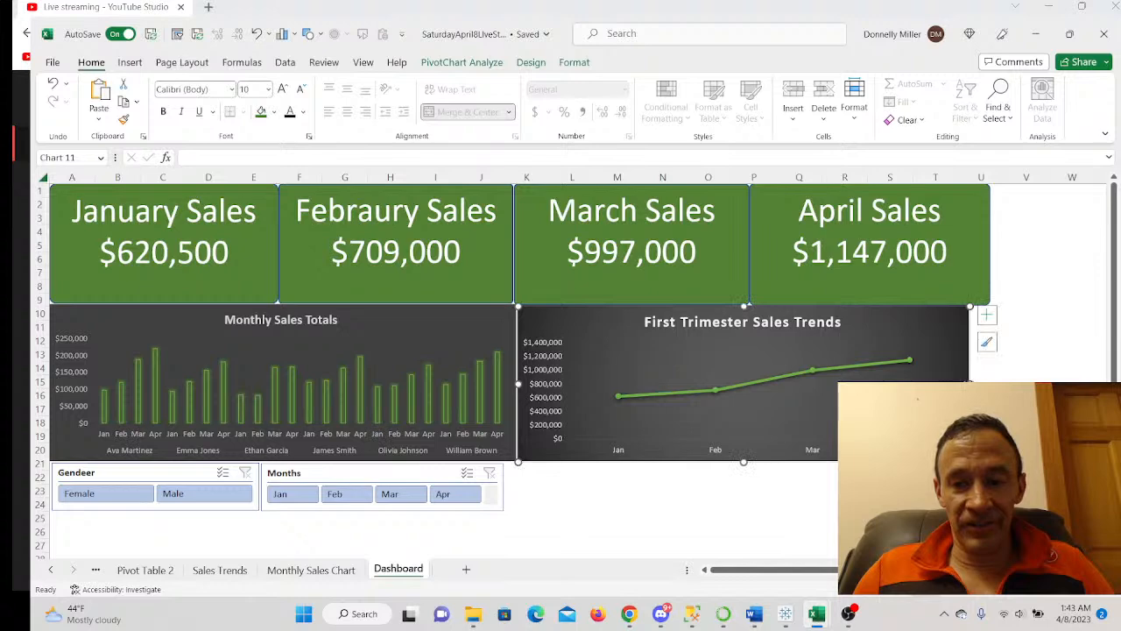
pyautogui.moveTo(970, 384); pyautogui.dragTo(990, 384)
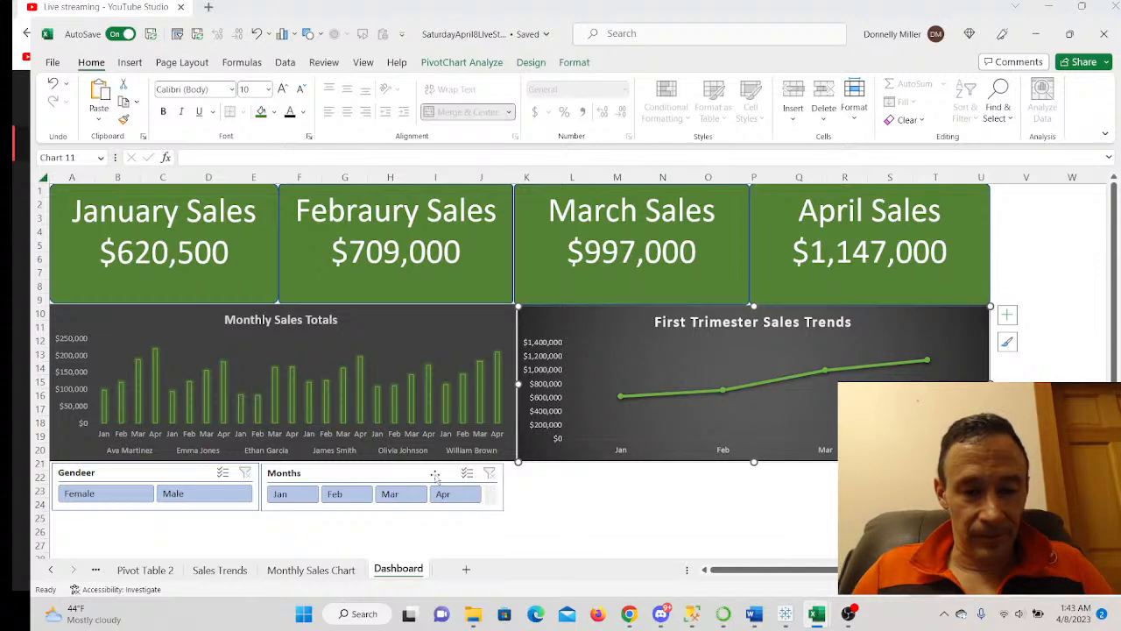
pyautogui.press('Escape')
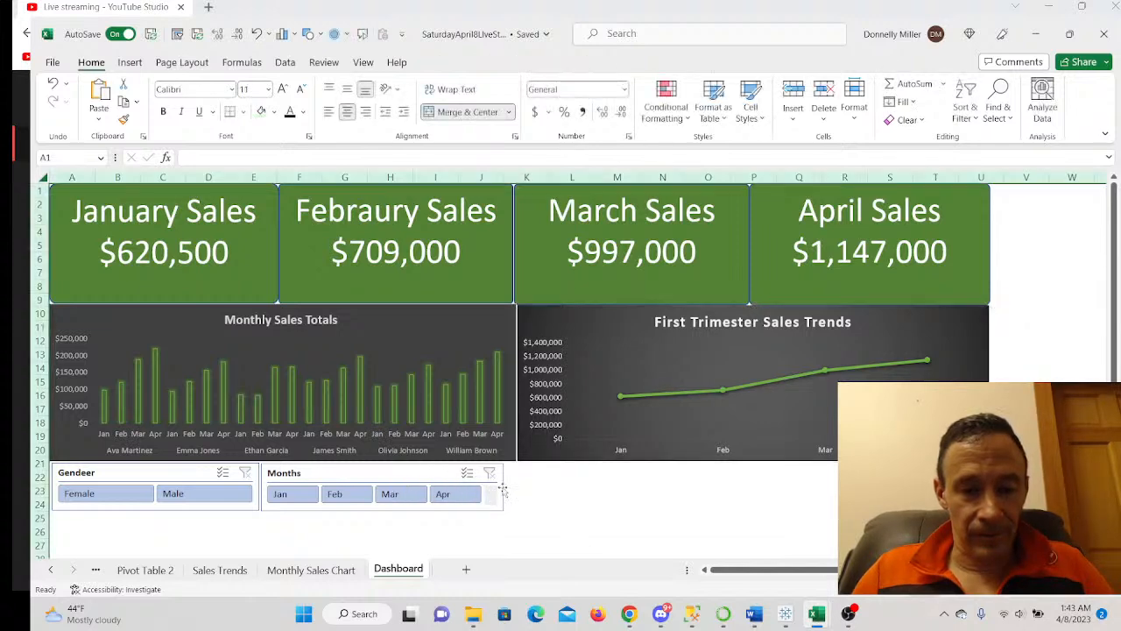
# - Nudge the Months slicer right and widen the Gendeer slicer so both span the chart's width
pyautogui.moveTo(412, 475); pyautogui.dragTo(424, 473)
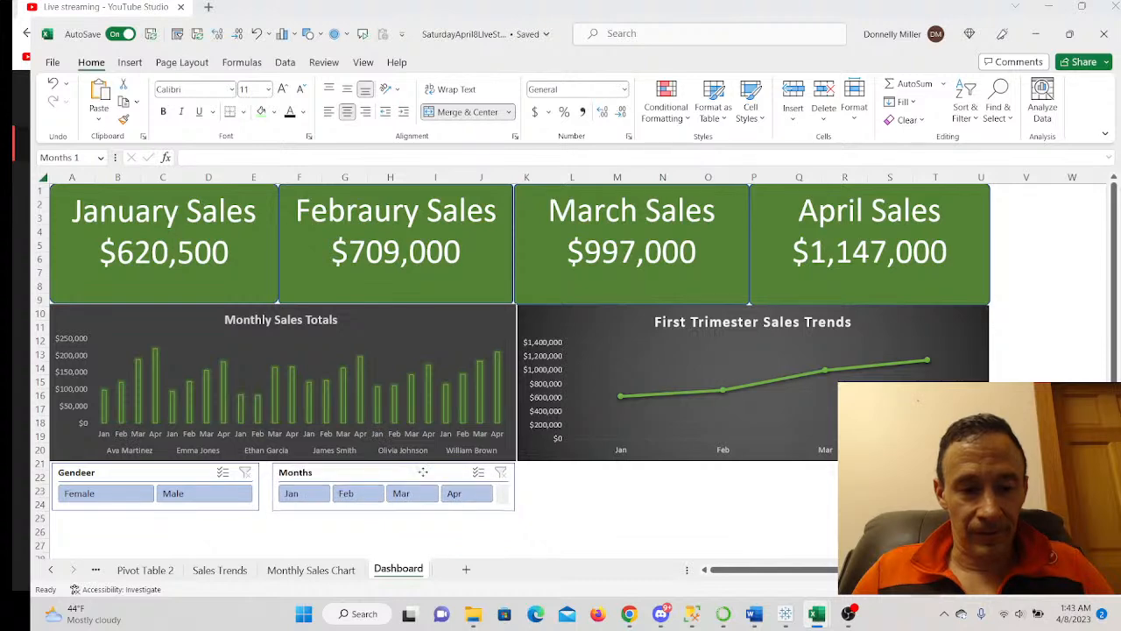
pyautogui.click(255, 481)
pyautogui.moveTo(260, 487); pyautogui.dragTo(272, 487)
pyautogui.press('Escape')
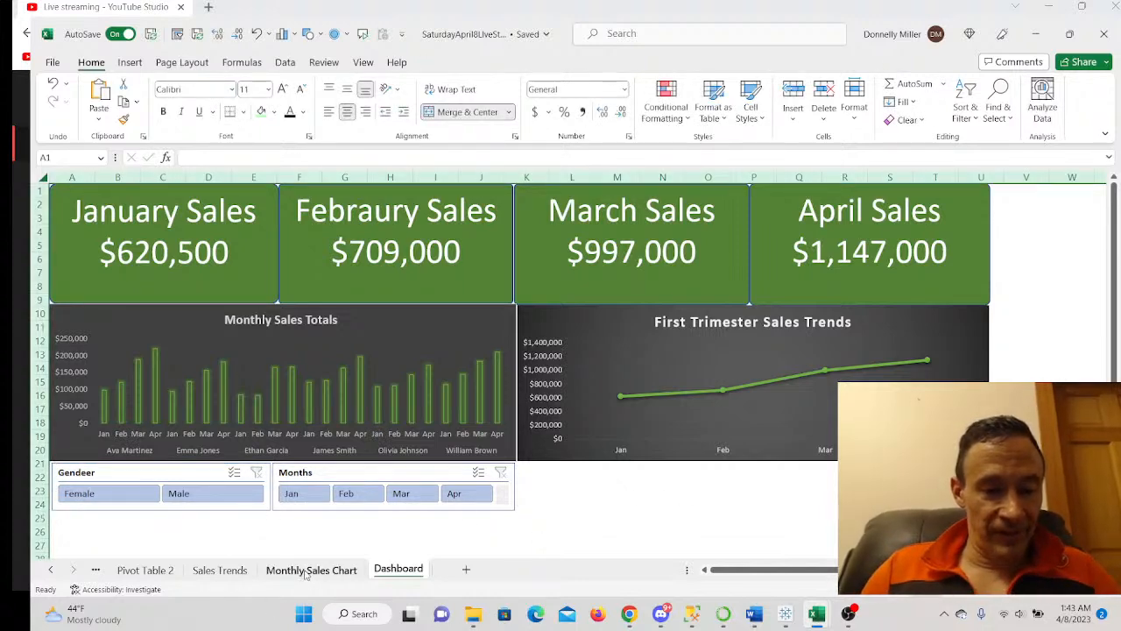
# - Copy the Full Name slicer on Sales Trends and paste it at the Dashboard's top-left corner
pyautogui.click(220, 569)
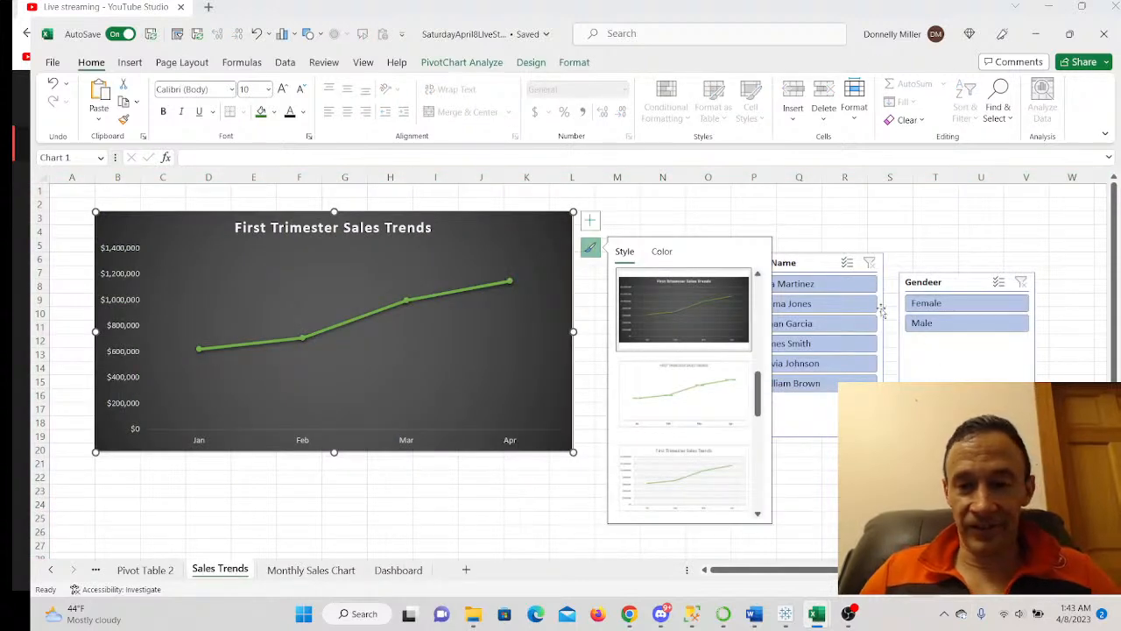
pyautogui.click(810, 205)
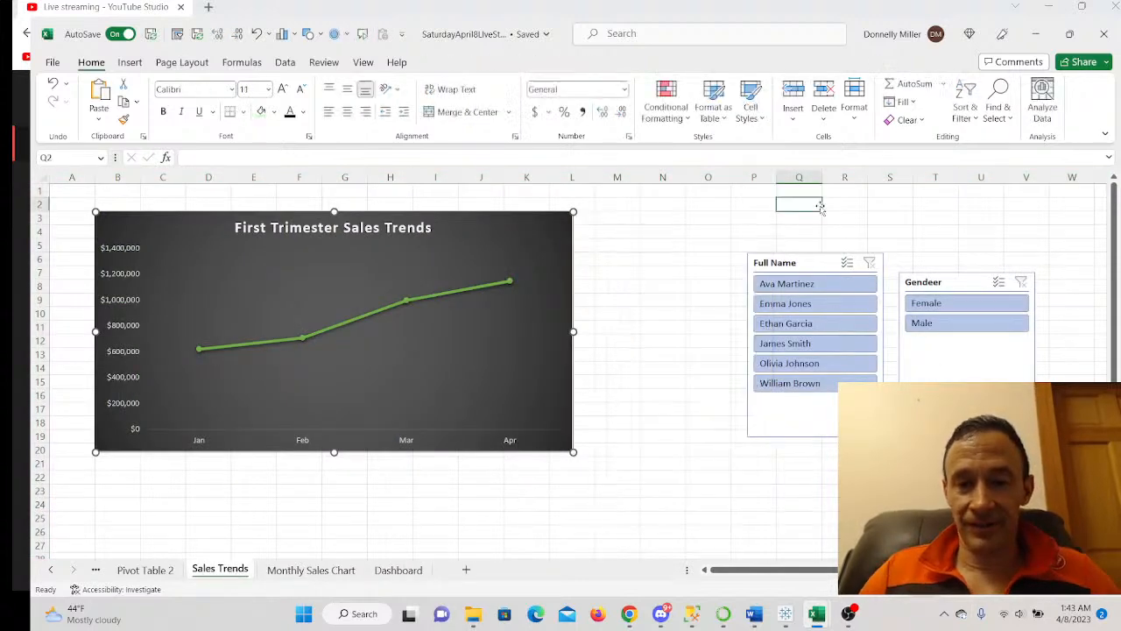
pyautogui.rightClick(808, 264)
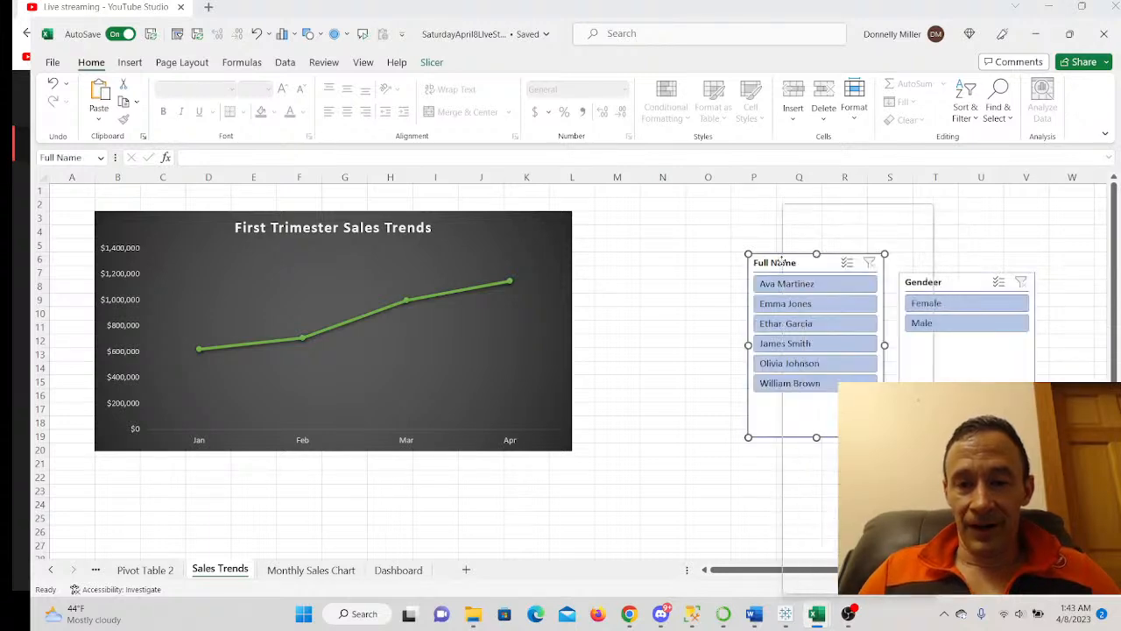
pyautogui.rightClick(787, 265)
pyautogui.click(811, 235)
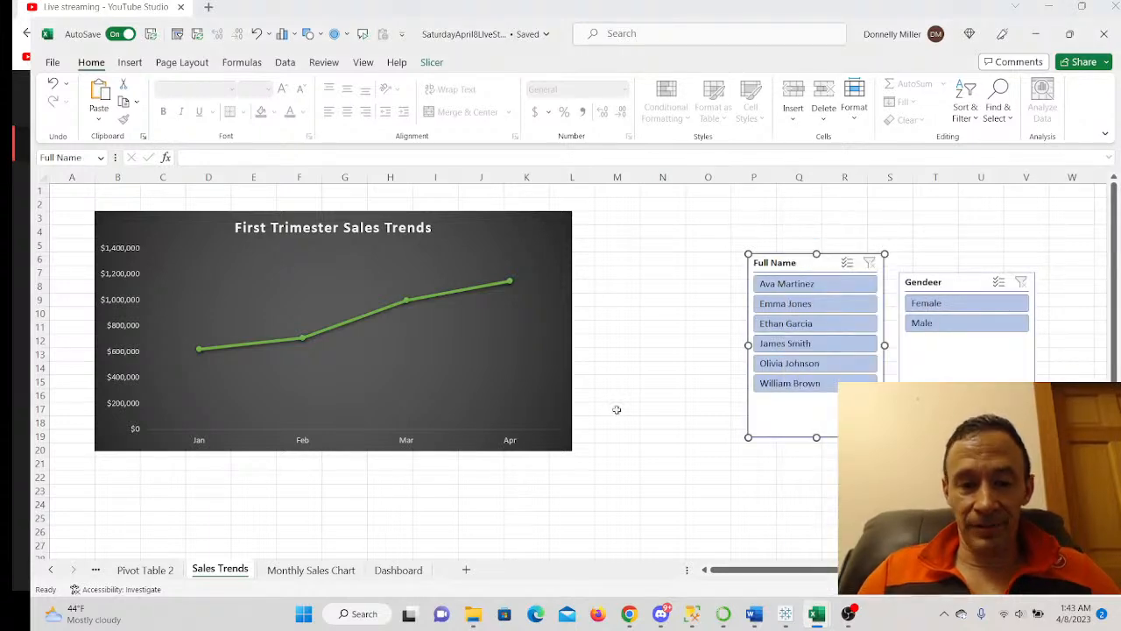
pyautogui.click(399, 569)
pyautogui.rightClick(637, 498)
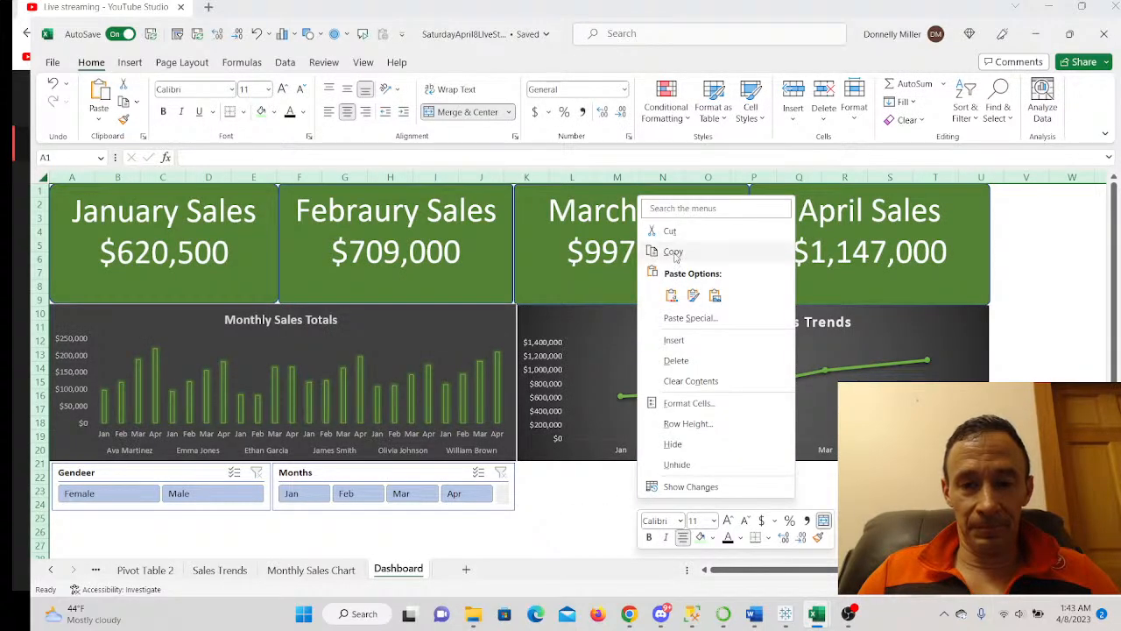
pyautogui.click(671, 295)
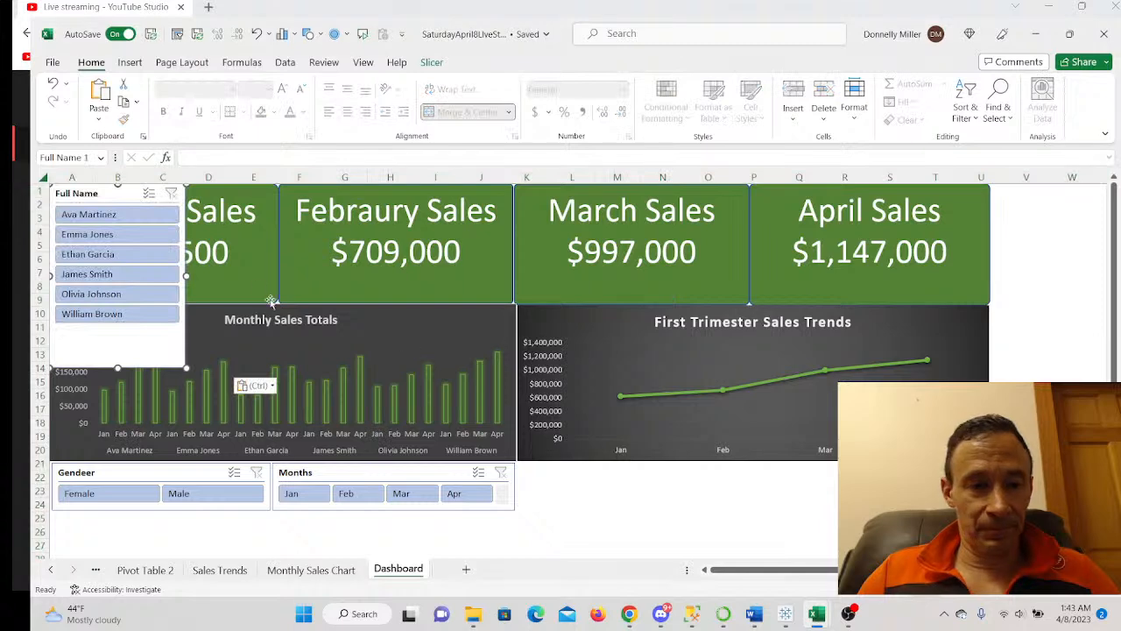
# - Move the pasted Full Name slicer over the charts and lay its name buttons out in 3 columns
pyautogui.moveTo(161, 204); pyautogui.dragTo(747, 329)
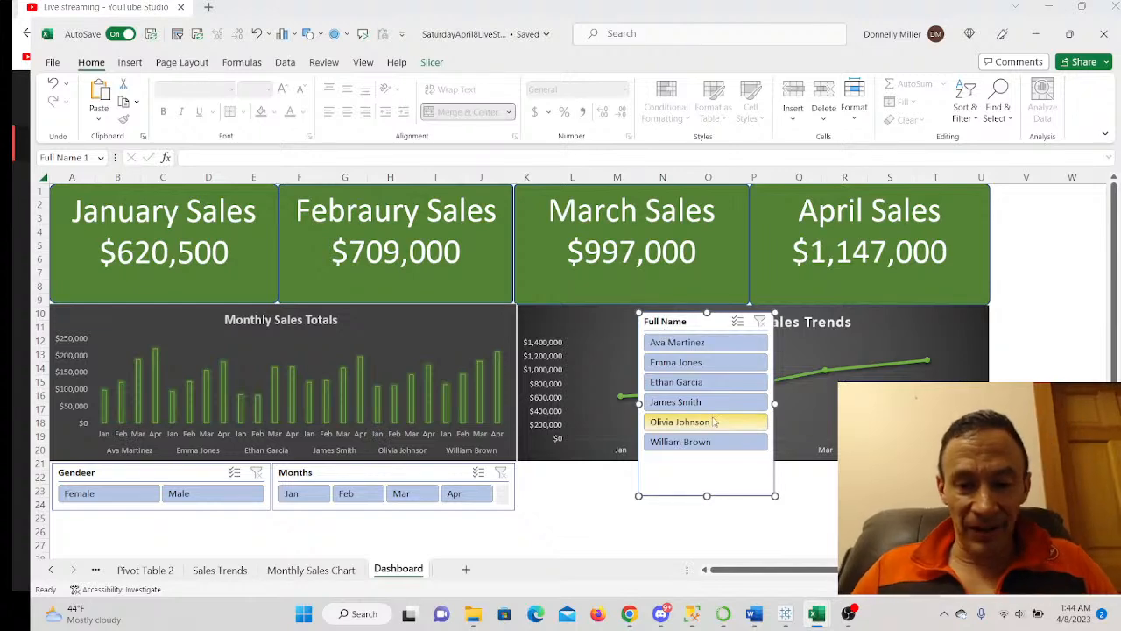
pyautogui.moveTo(706, 495); pyautogui.dragTo(709, 487)
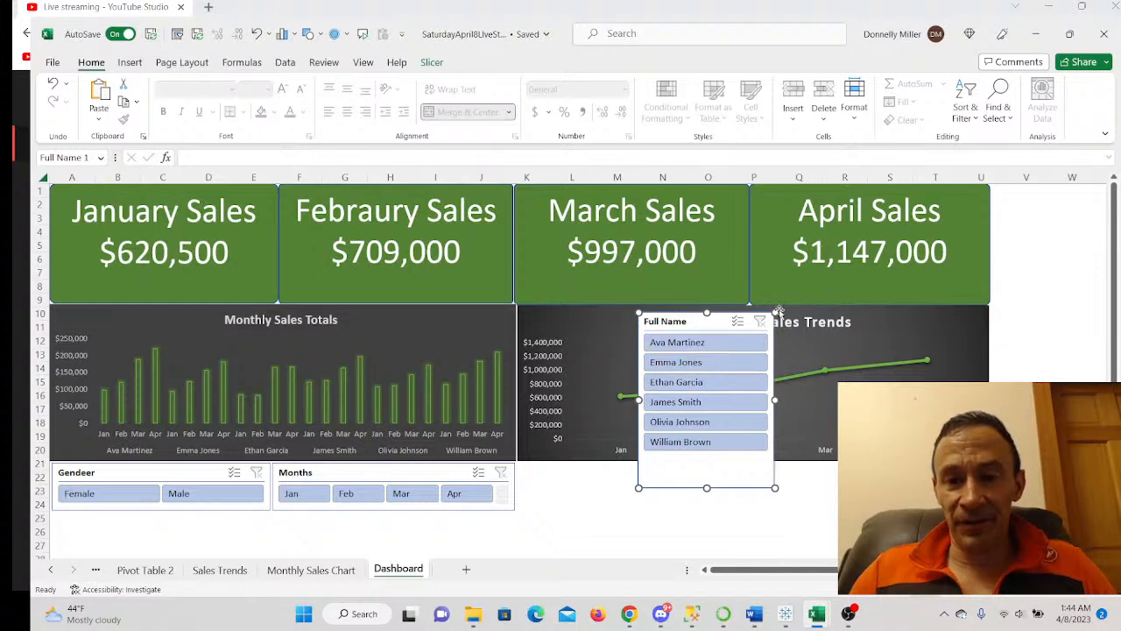
pyautogui.moveTo(709, 328); pyautogui.dragTo(729, 373)
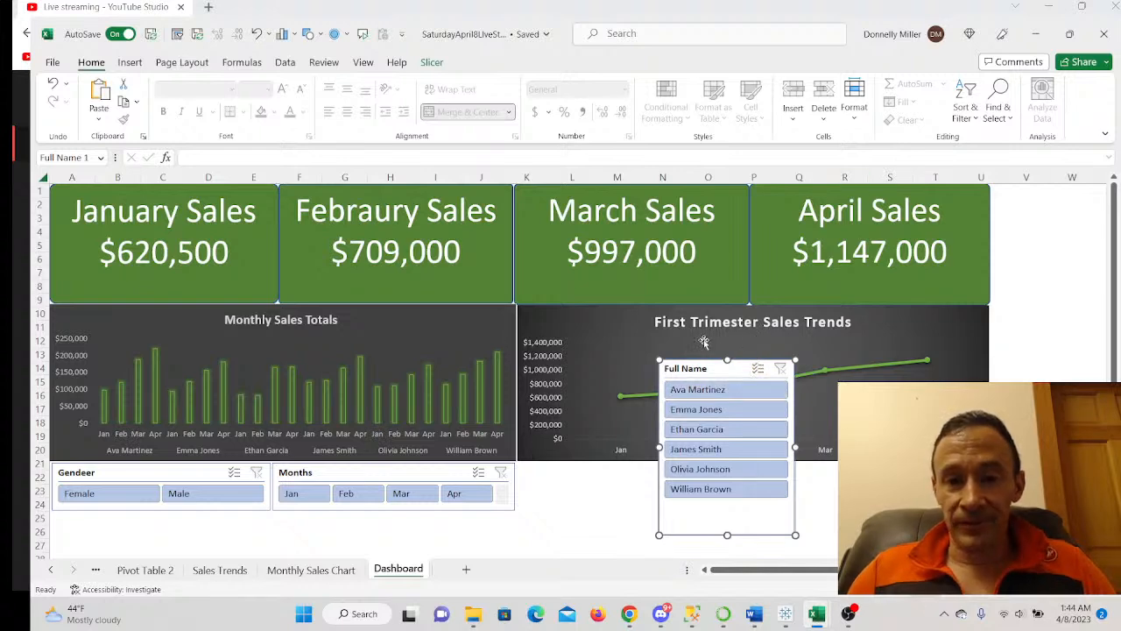
pyautogui.click(434, 63)
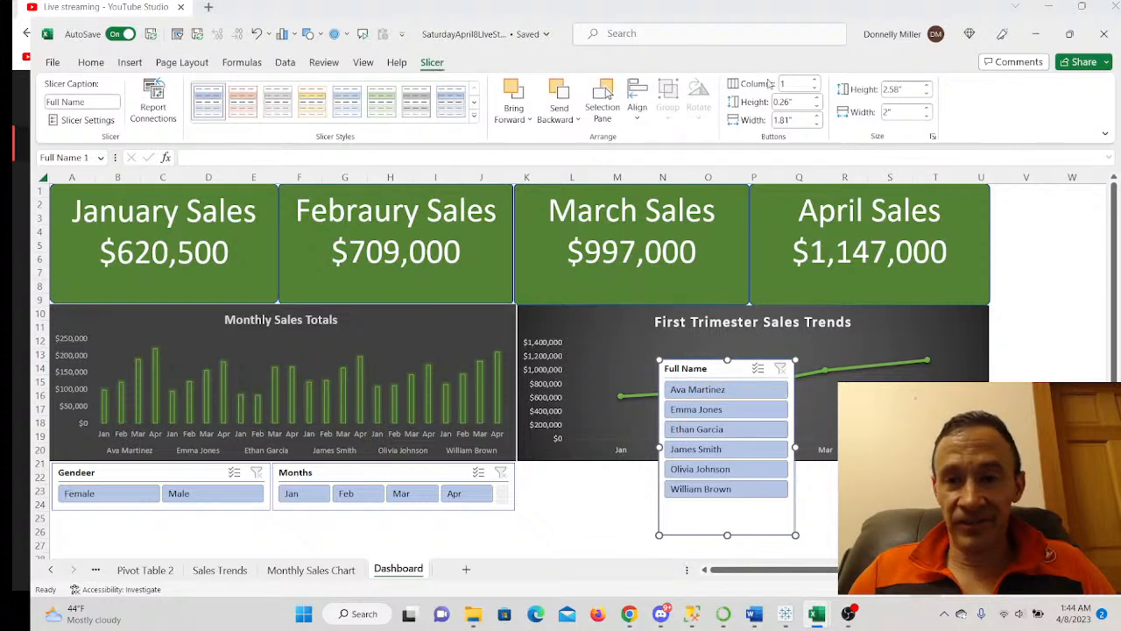
pyautogui.click(816, 81)
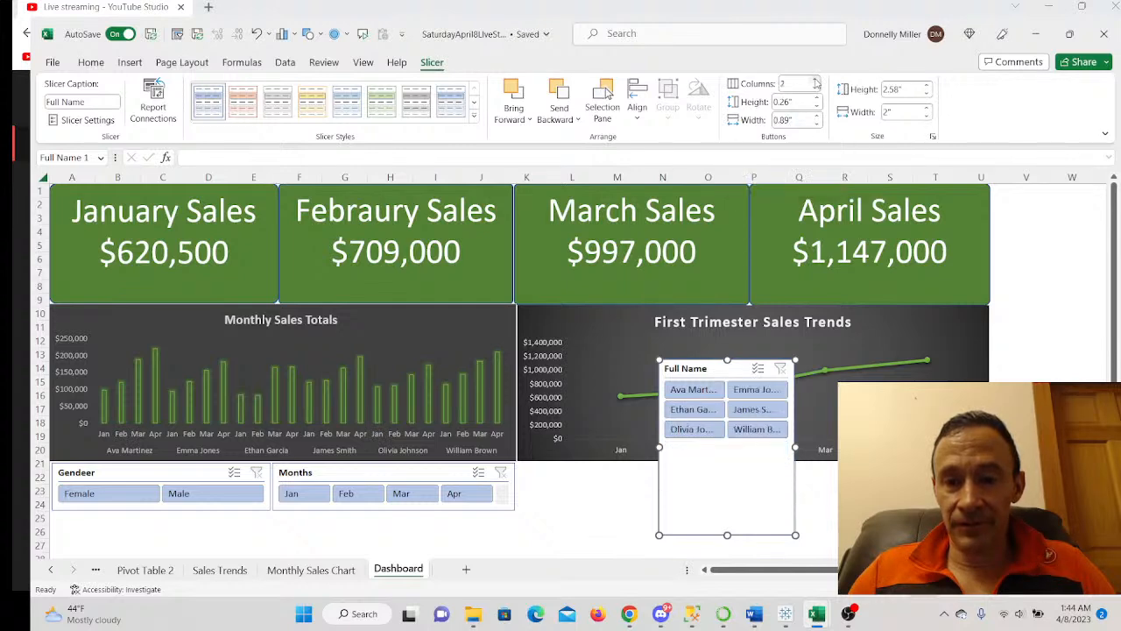
pyautogui.click(816, 80)
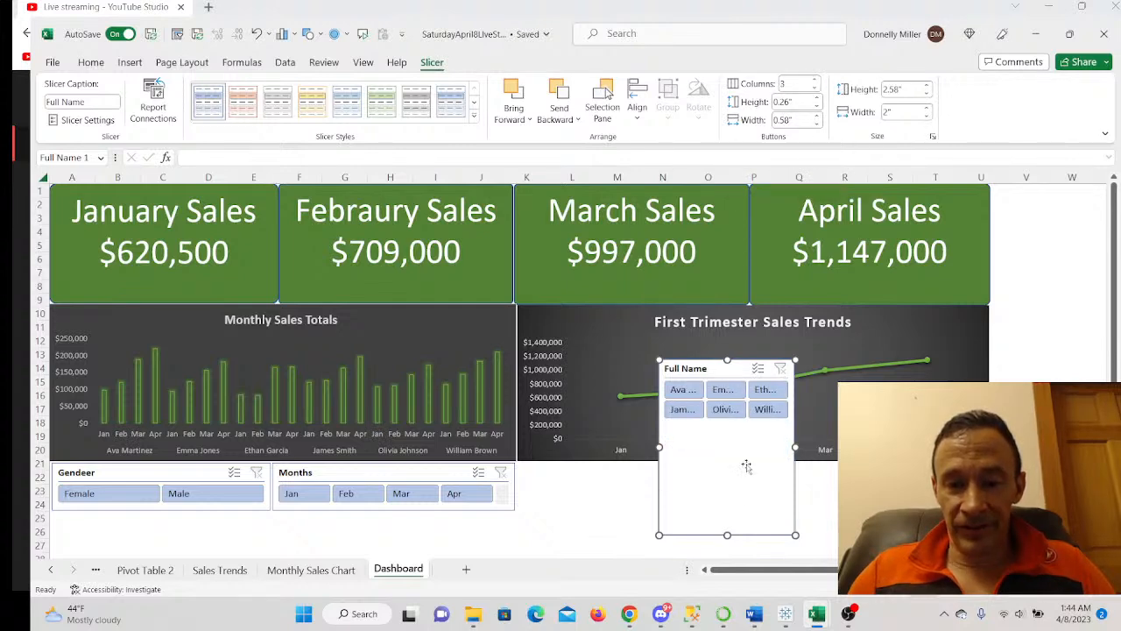
pyautogui.click(815, 80)
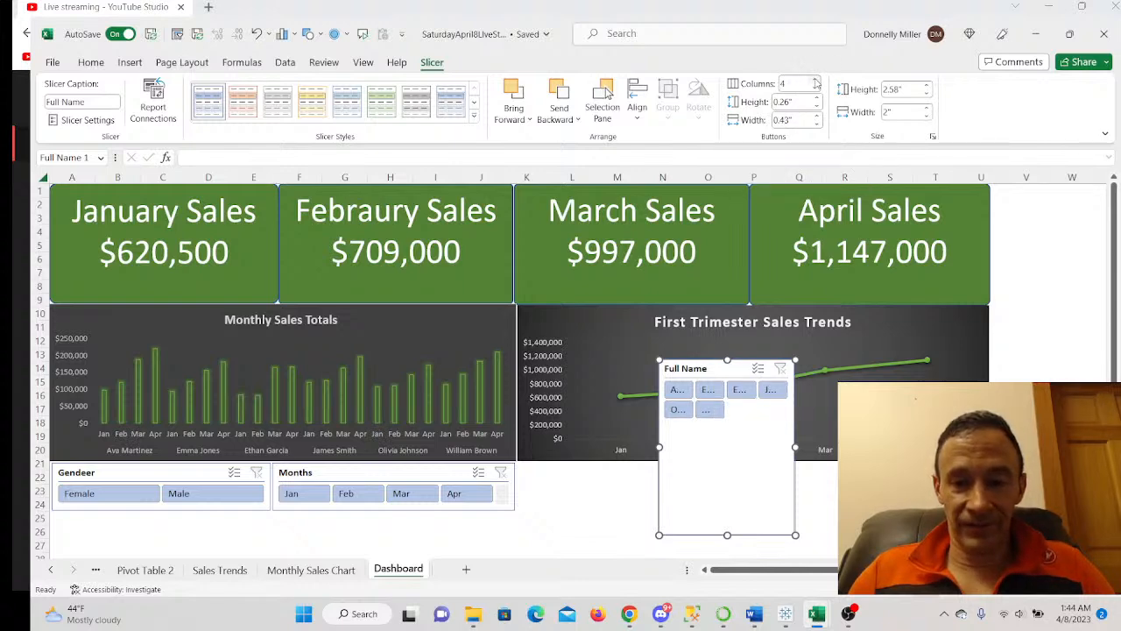
pyautogui.click(815, 80)
pyautogui.click(815, 89)
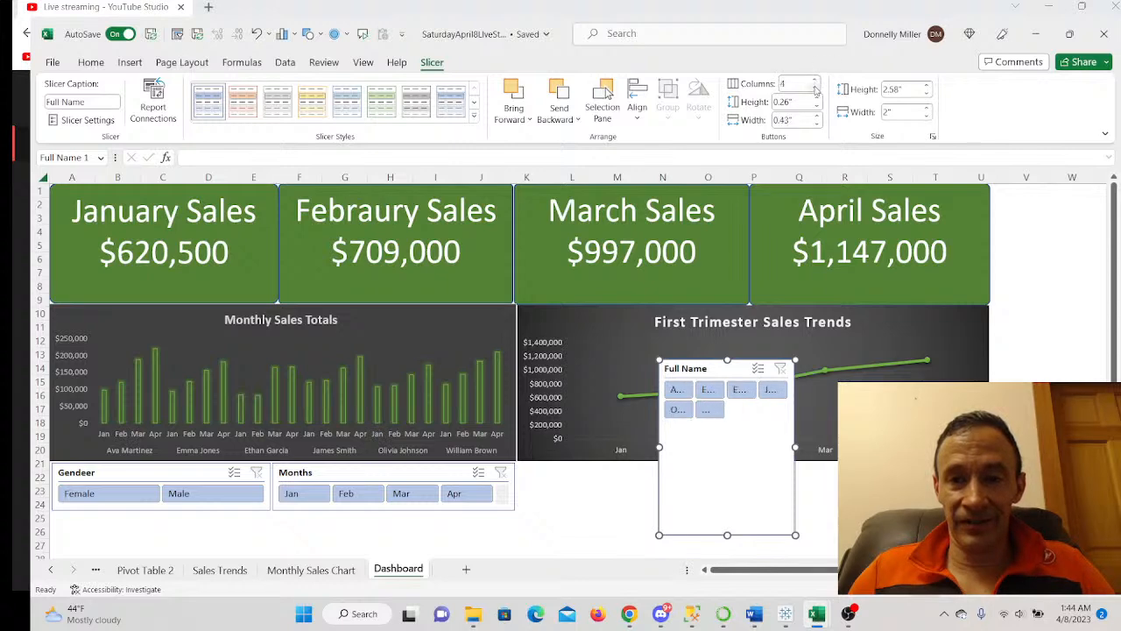
pyautogui.click(816, 88)
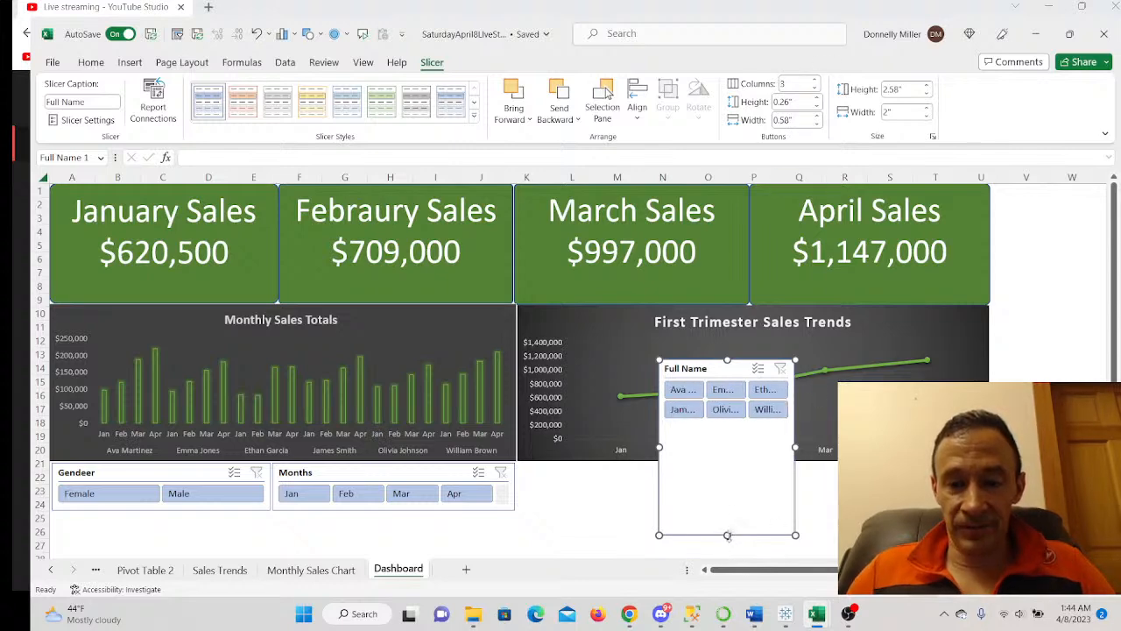
# - Resize the Full Name slicer to a single row and place it below the trend chart
pyautogui.moveTo(734, 422); pyautogui.dragTo(734, 424)
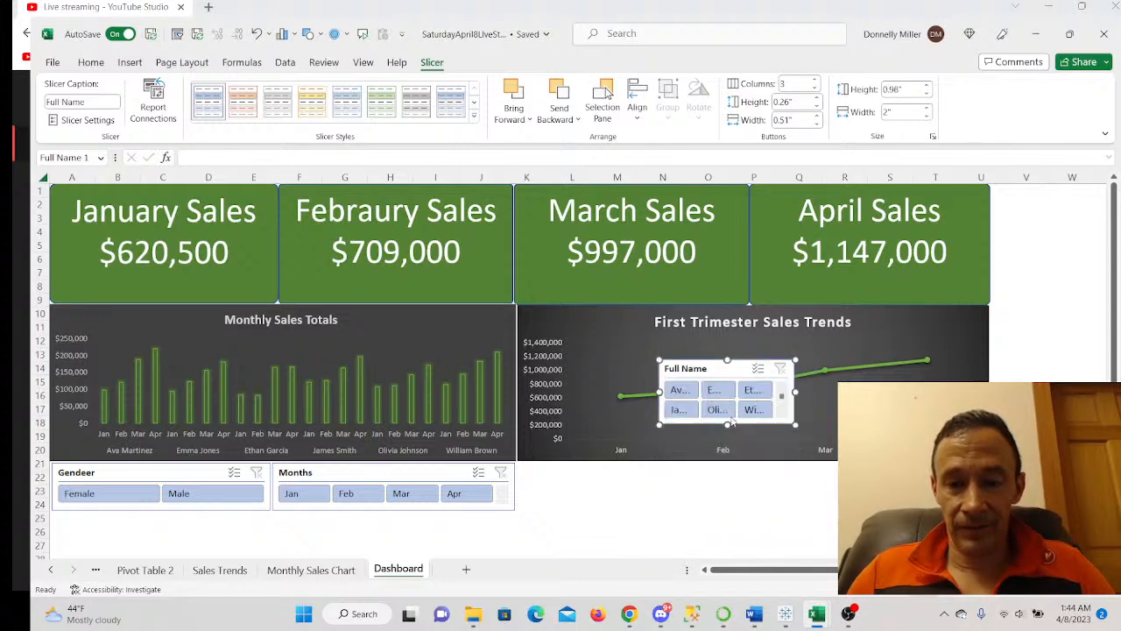
pyautogui.moveTo(796, 393); pyautogui.dragTo(857, 393)
pyautogui.moveTo(734, 368); pyautogui.dragTo(594, 474)
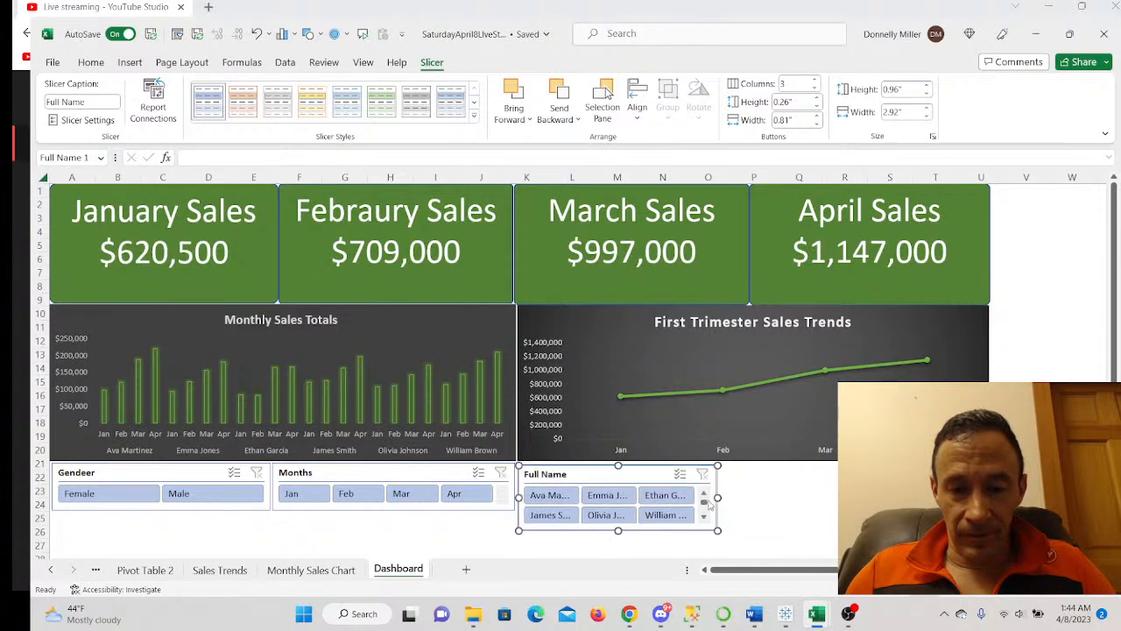
pyautogui.moveTo(719, 495); pyautogui.dragTo(759, 497)
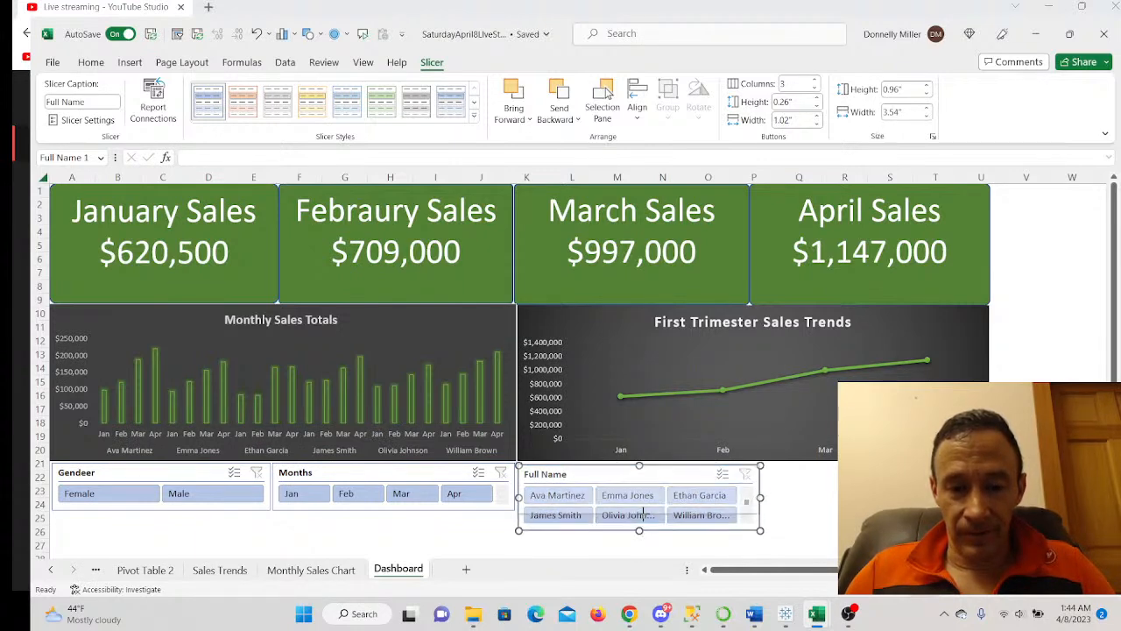
pyautogui.moveTo(646, 510); pyautogui.dragTo(645, 511)
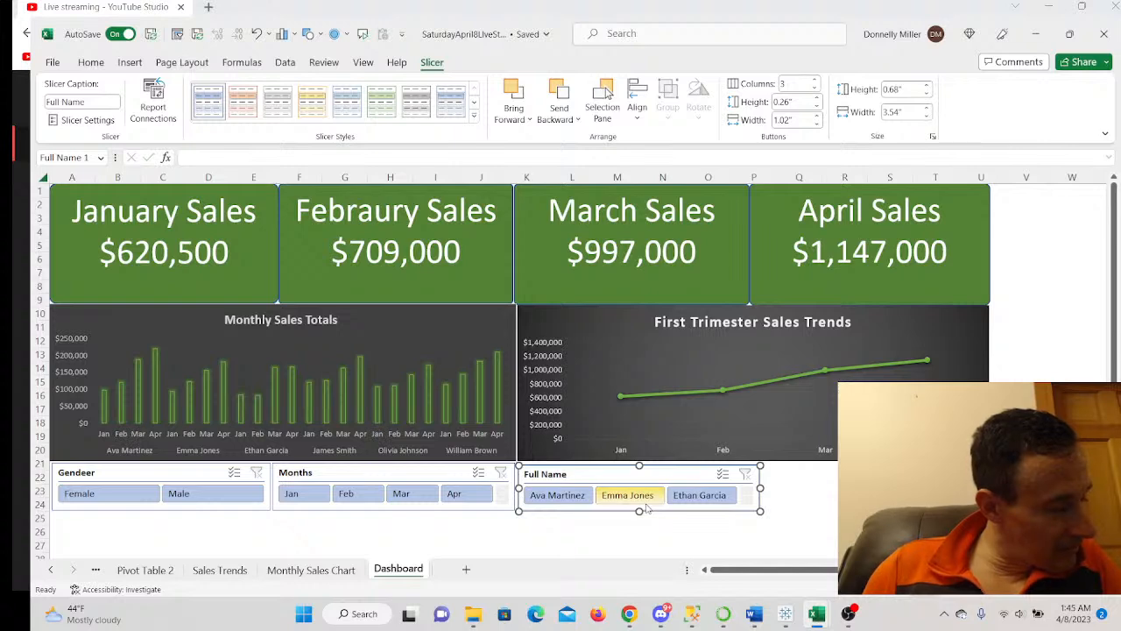
pyautogui.moveTo(764, 481); pyautogui.dragTo(779, 480)
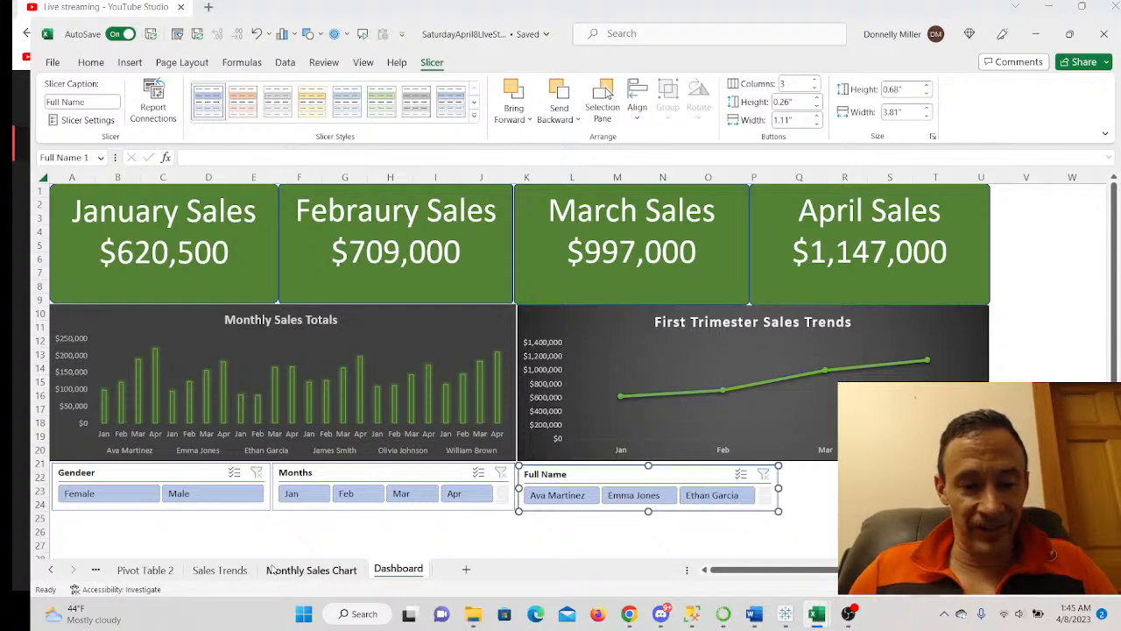
# - Copy the Gendeer slicer from the Sales Trends sheet
pyautogui.click(242, 570)
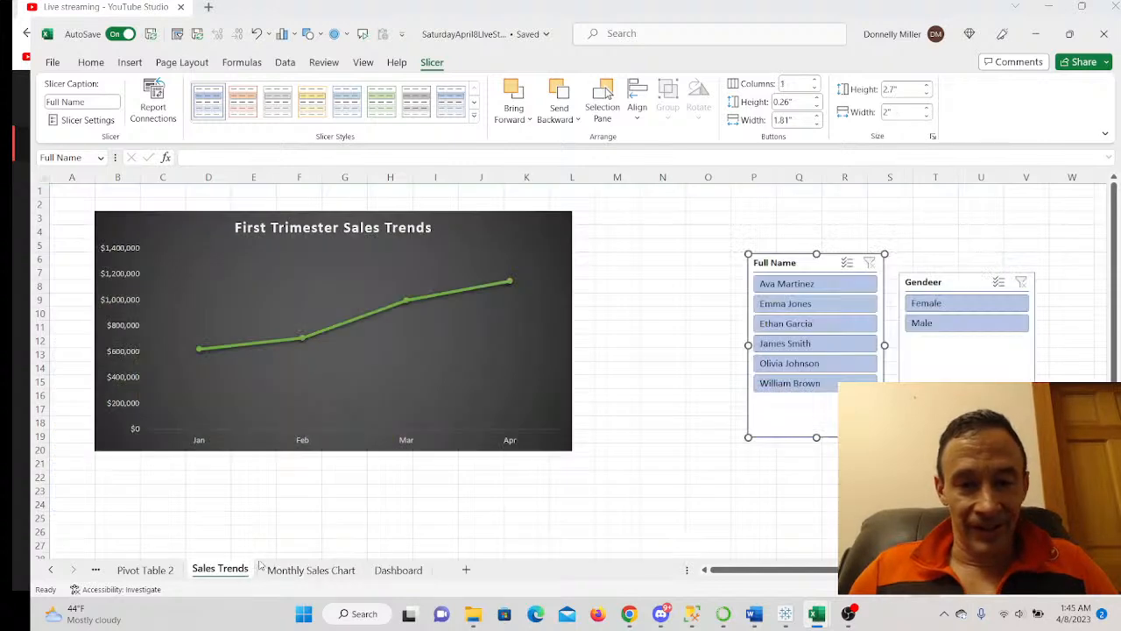
pyautogui.rightClick(951, 282)
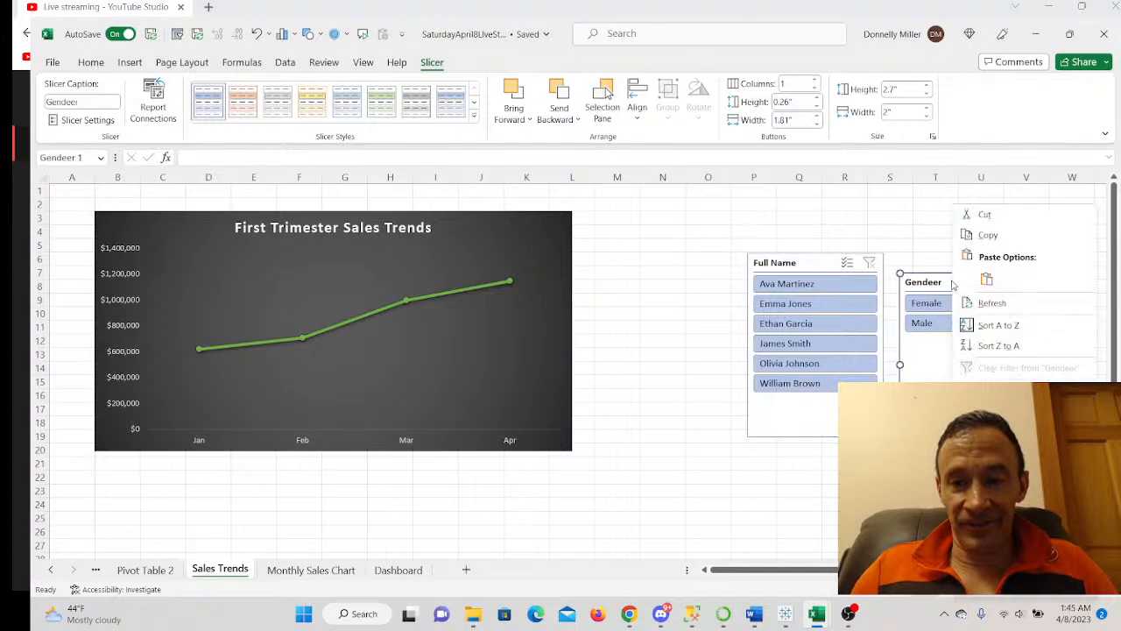
pyautogui.click(988, 237)
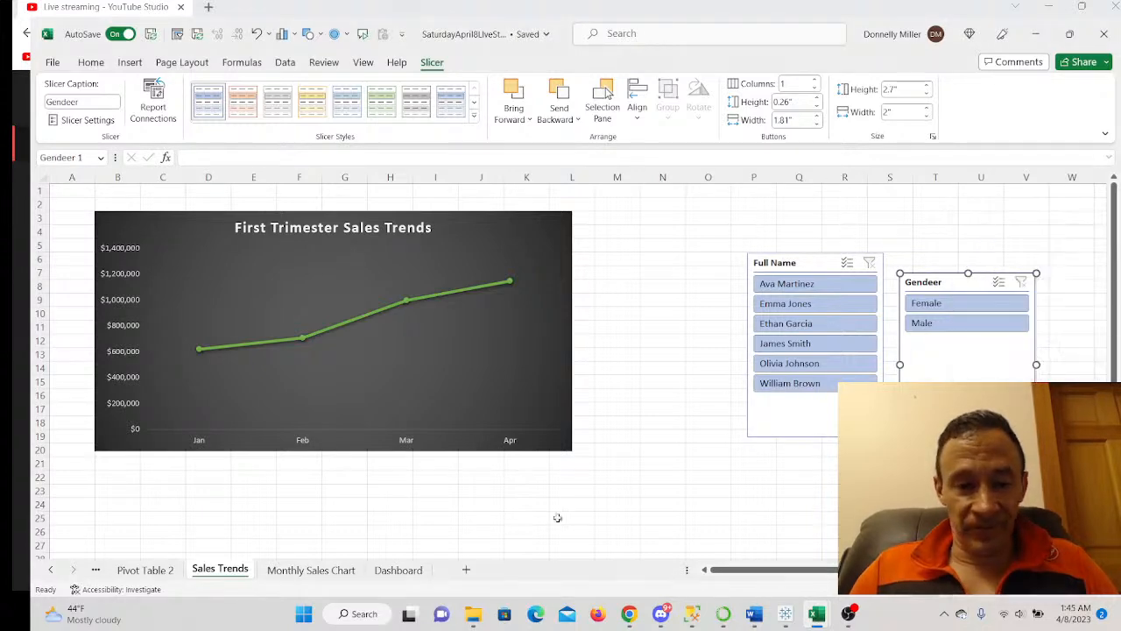
# - Paste the Gendeer slicer onto the Dashboard, move it lower right, and give it 2 columns
pyautogui.click(398, 569)
pyautogui.rightClick(828, 492)
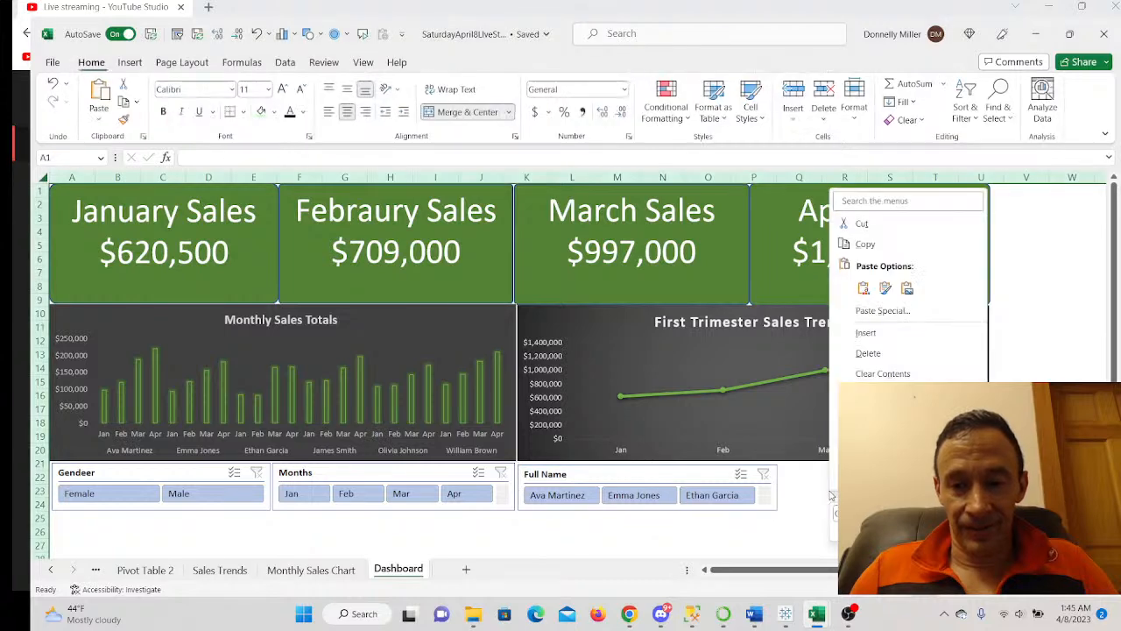
pyautogui.click(863, 288)
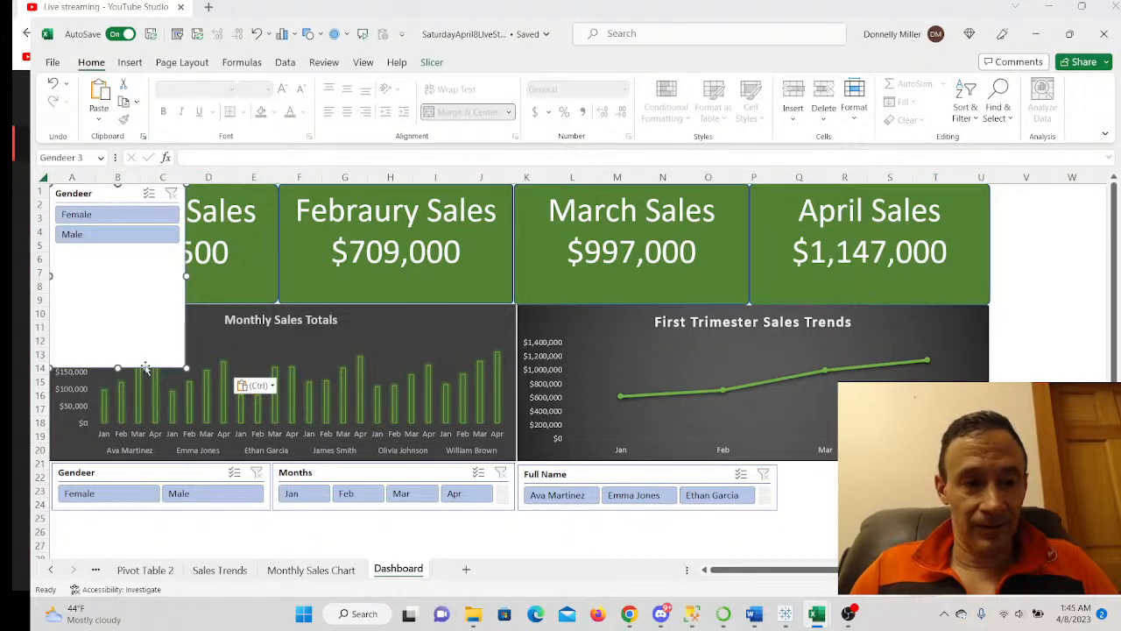
pyautogui.moveTo(117, 368); pyautogui.dragTo(131, 248)
pyautogui.moveTo(129, 193); pyautogui.dragTo(882, 479)
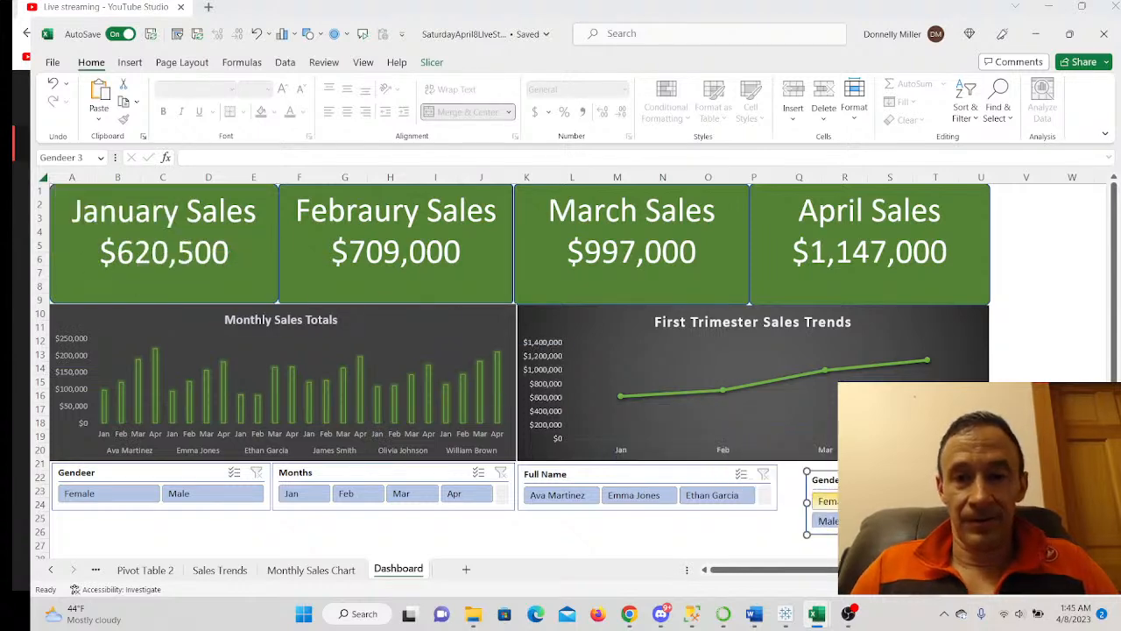
pyautogui.click(431, 63)
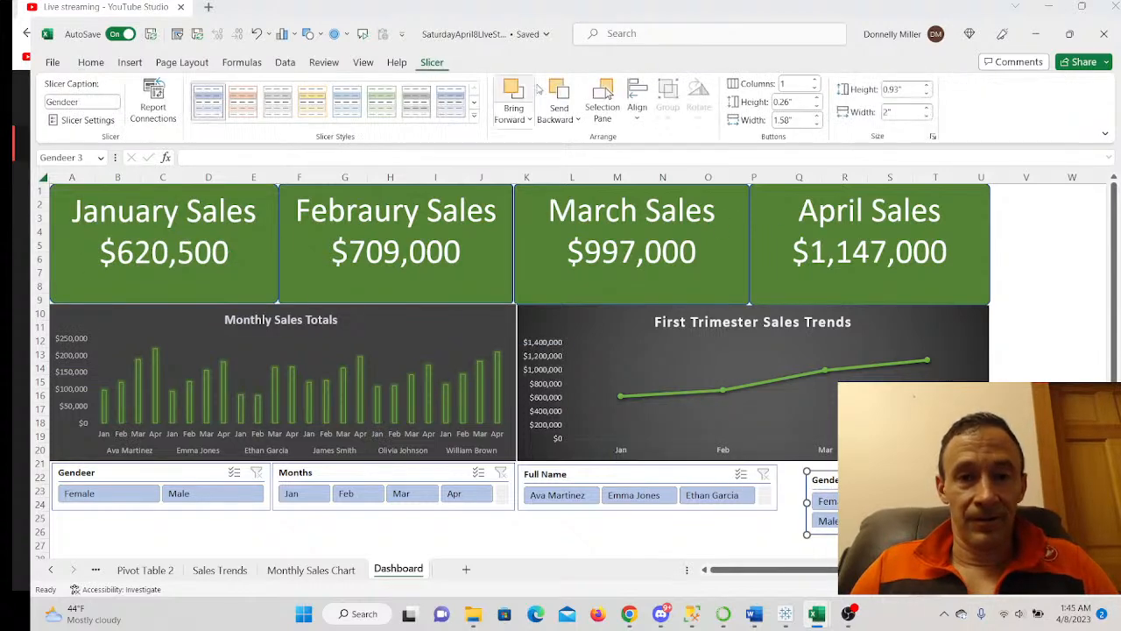
pyautogui.click(815, 80)
# - Size the Gendeer slicer to 0.68" by 3.11" and align it beside the Full Name slicer
pyautogui.moveTo(875, 534); pyautogui.dragTo(876, 509)
pyautogui.moveTo(862, 471); pyautogui.dragTo(835, 465)
pyautogui.moveTo(848, 505); pyautogui.dragTo(848, 513)
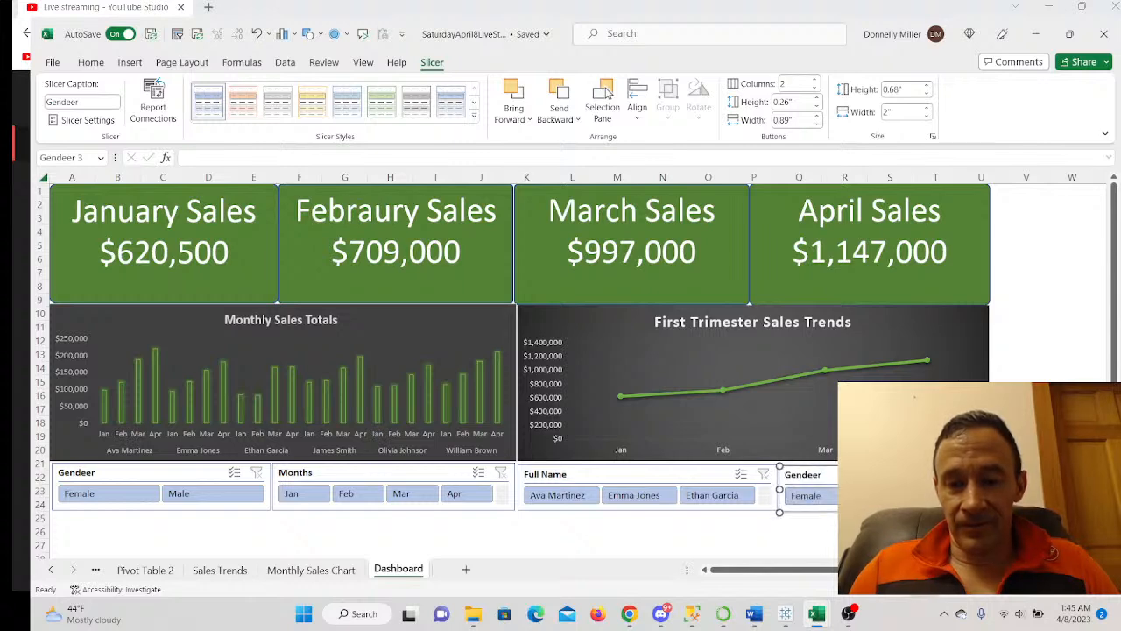
pyautogui.moveTo(916, 488); pyautogui.dragTo(993, 489)
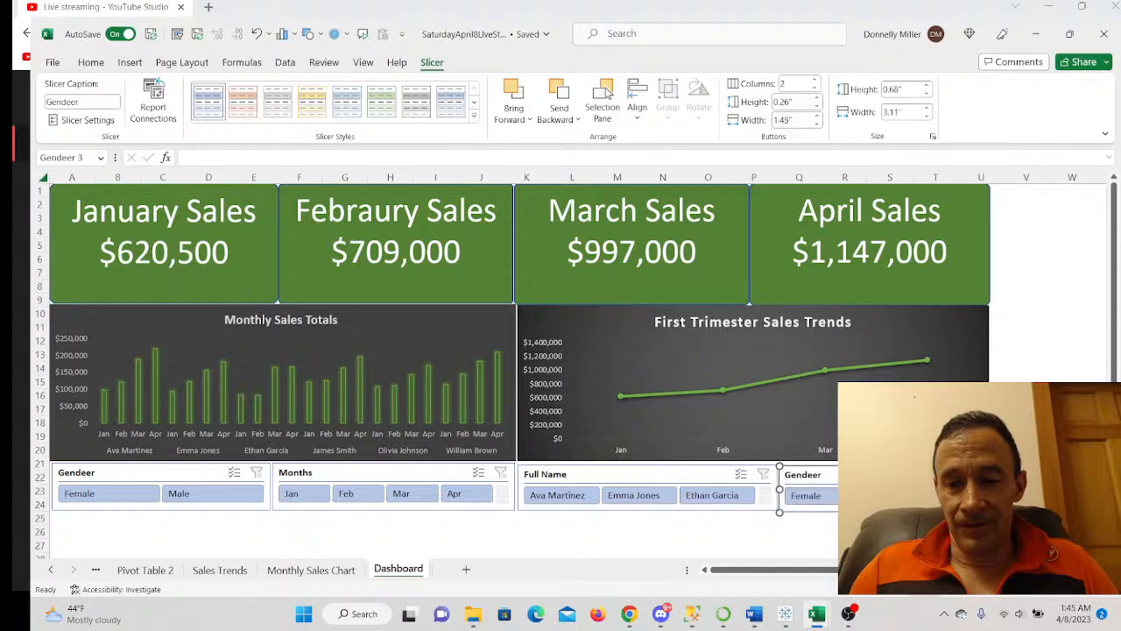
pyautogui.moveTo(876, 473); pyautogui.dragTo(874, 471)
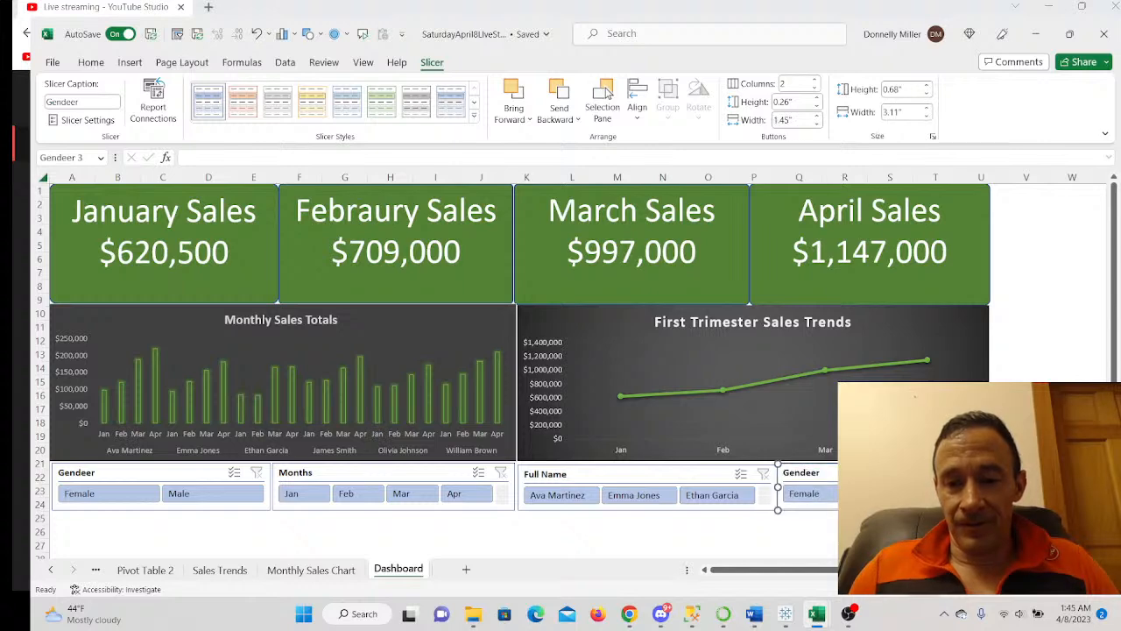
pyautogui.moveTo(649, 472); pyautogui.dragTo(649, 471)
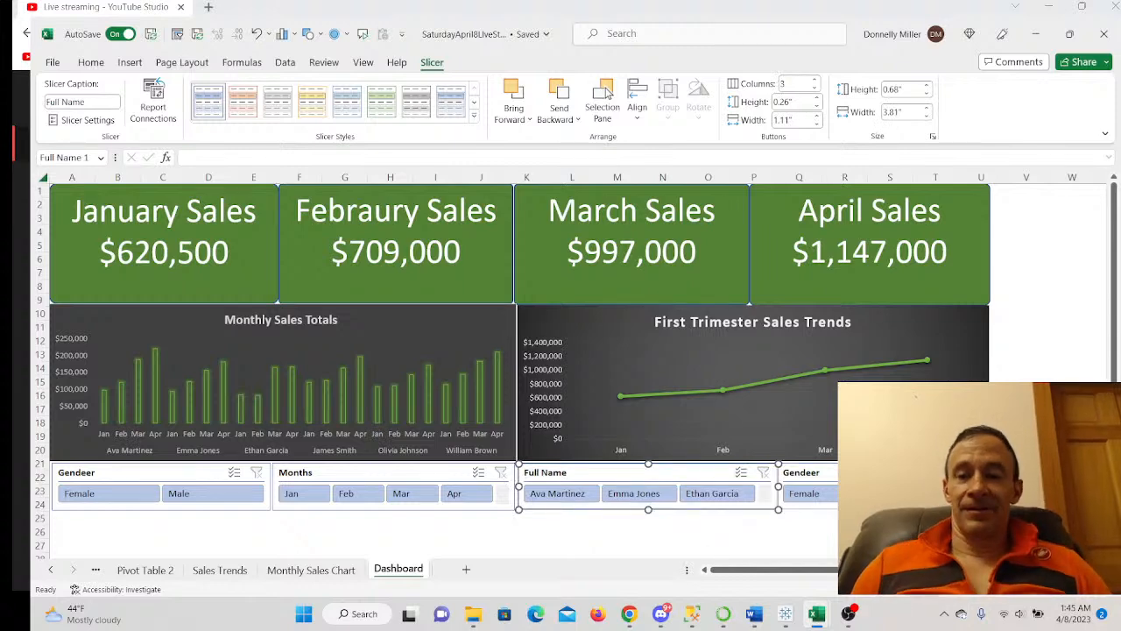
pyautogui.press('Escape')
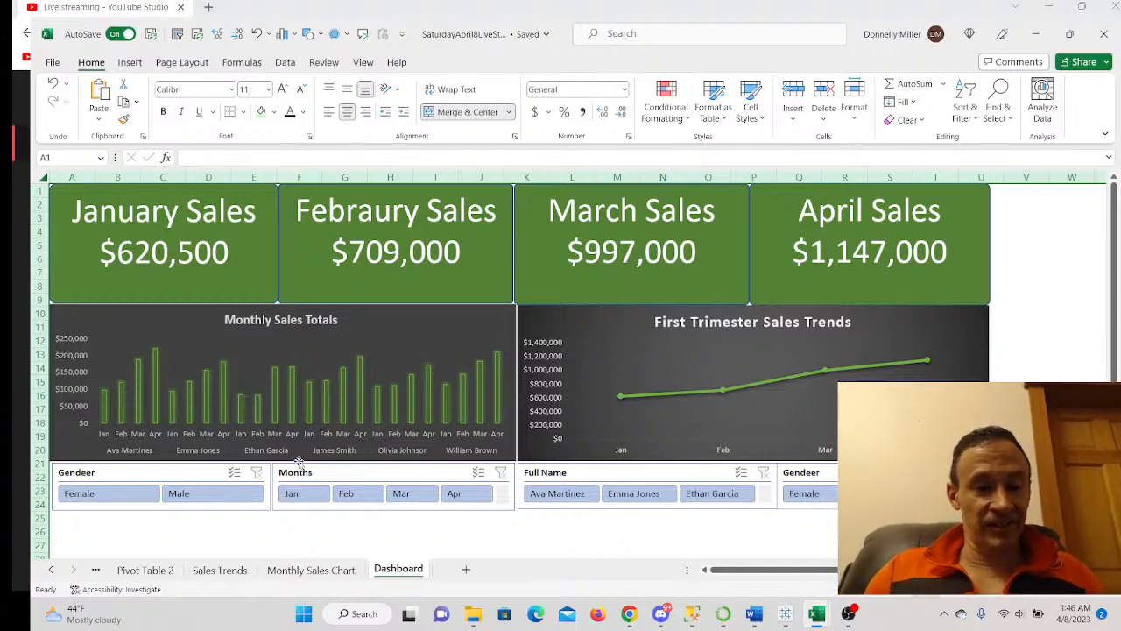
# - Review Sheet1, Workbook data, both pivot tables, Monthly Sales Chart and Sales Trends, ending on the Dashboard
pyautogui.click(105, 571)
pyautogui.click(107, 571)
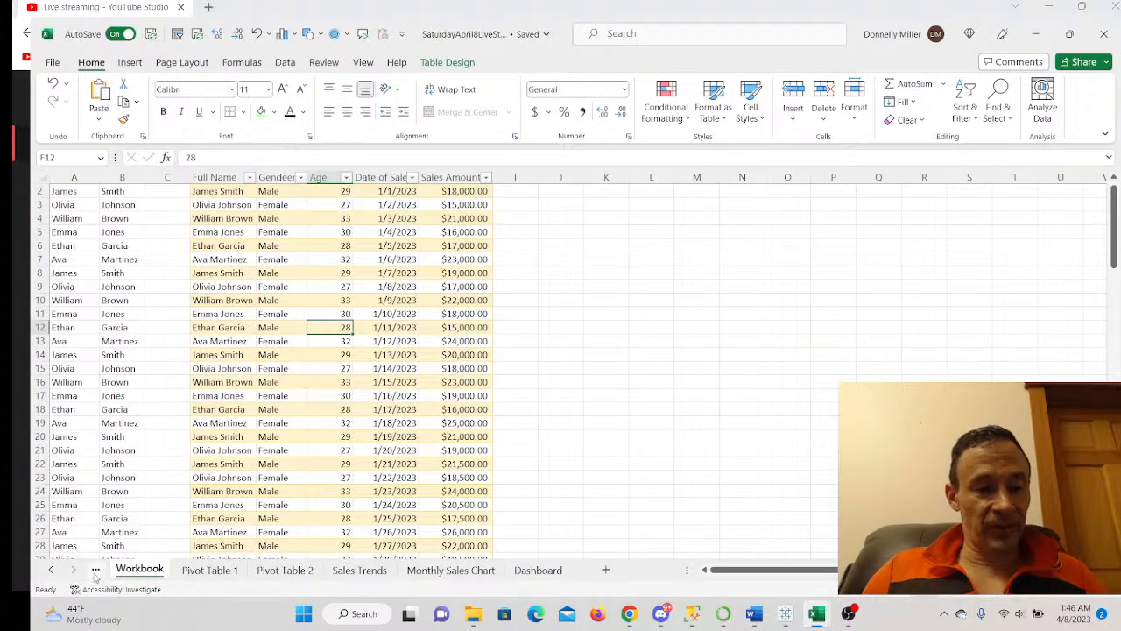
pyautogui.click(96, 569)
pyautogui.click(160, 436)
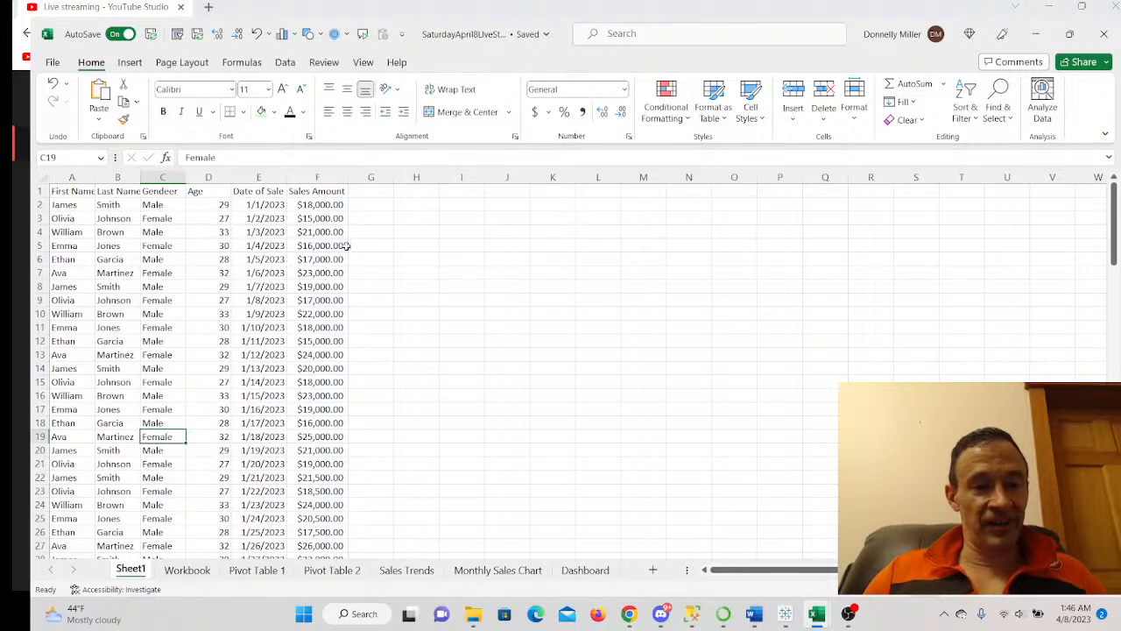
pyautogui.click(188, 570)
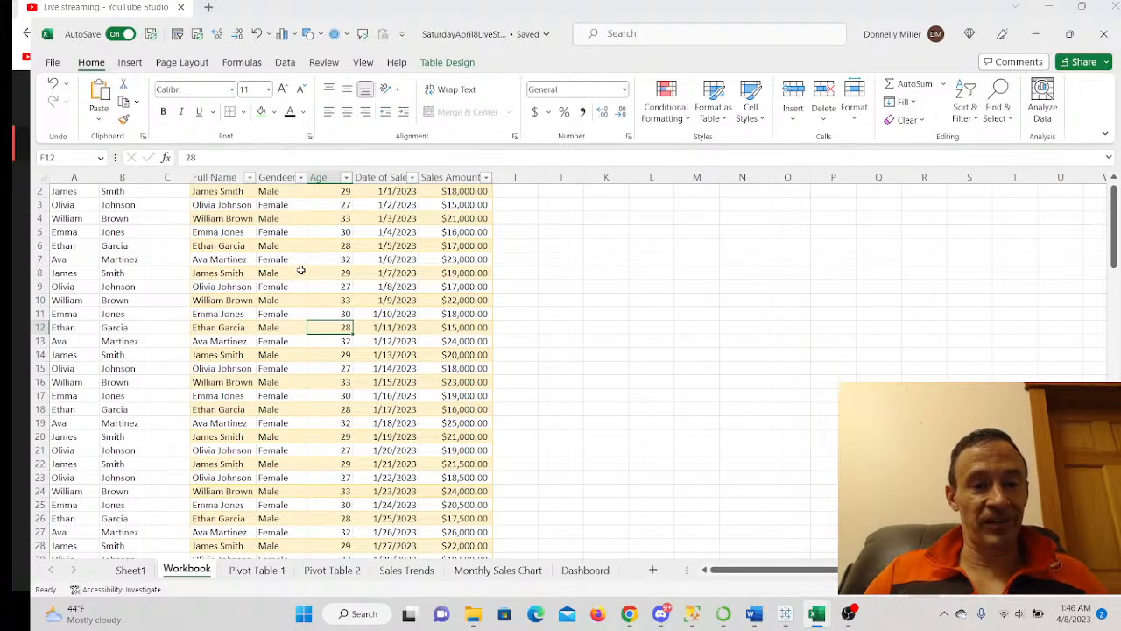
pyautogui.click(129, 571)
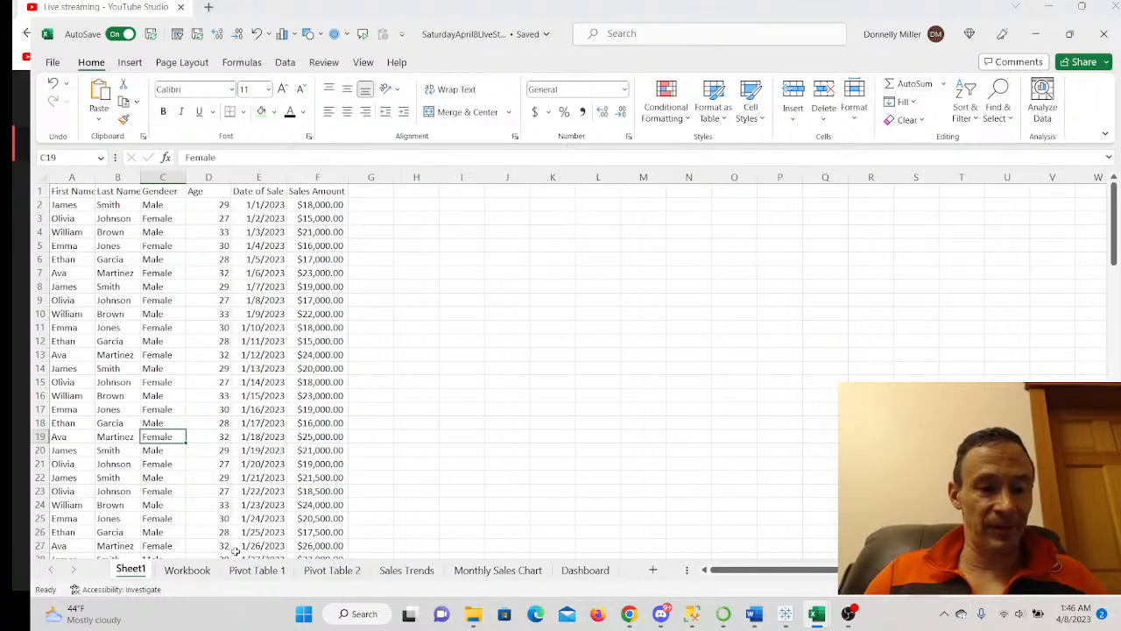
pyautogui.click(252, 570)
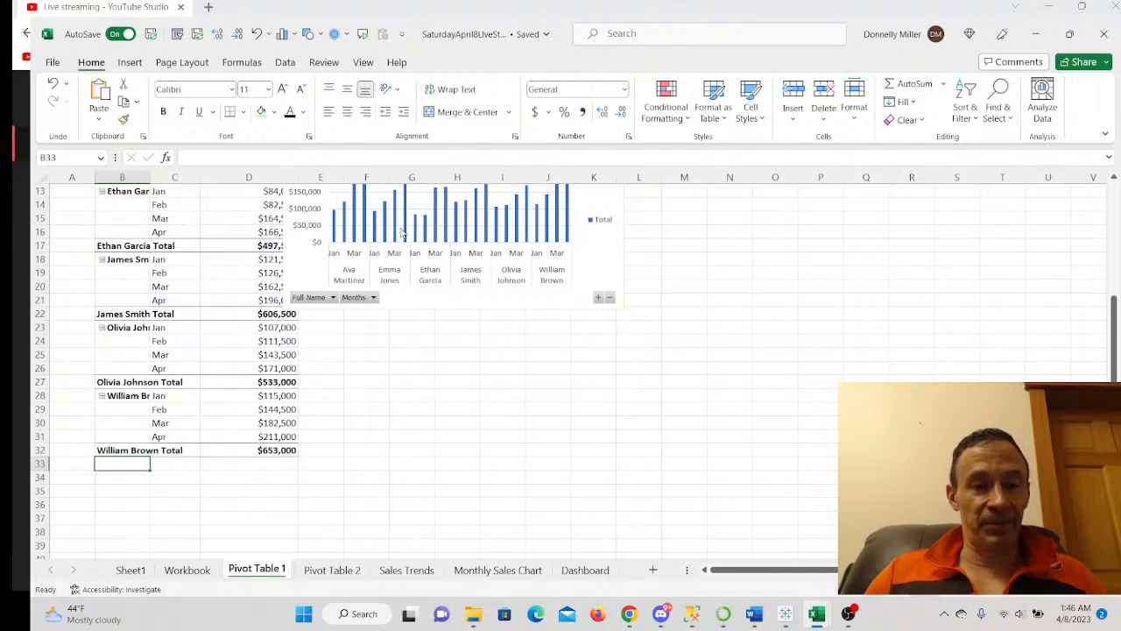
pyautogui.click(333, 570)
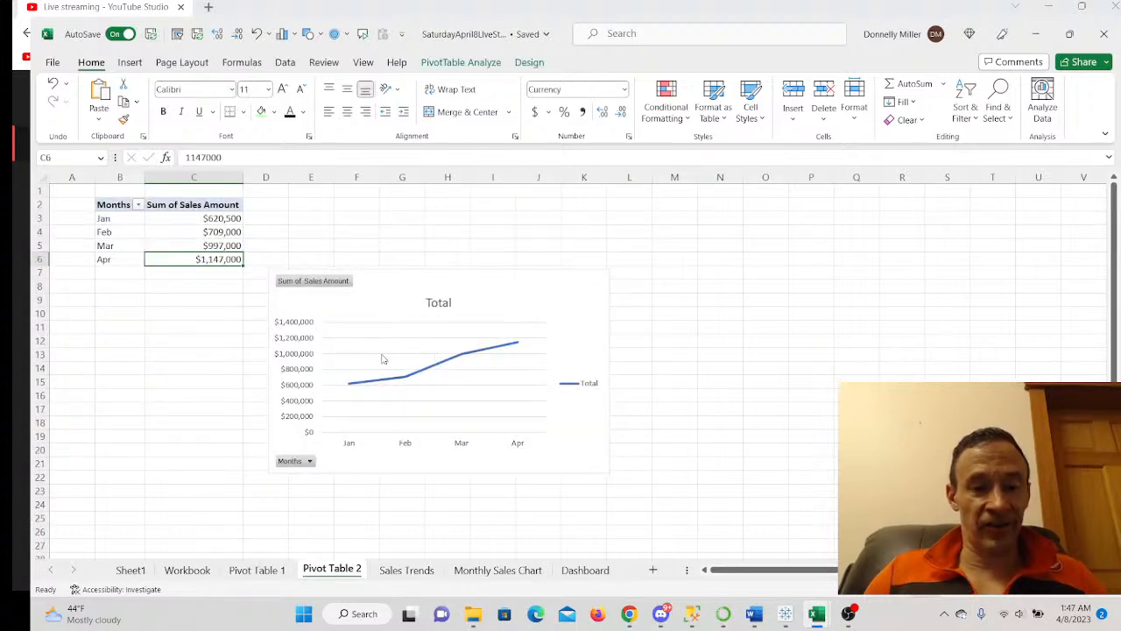
pyautogui.click(487, 572)
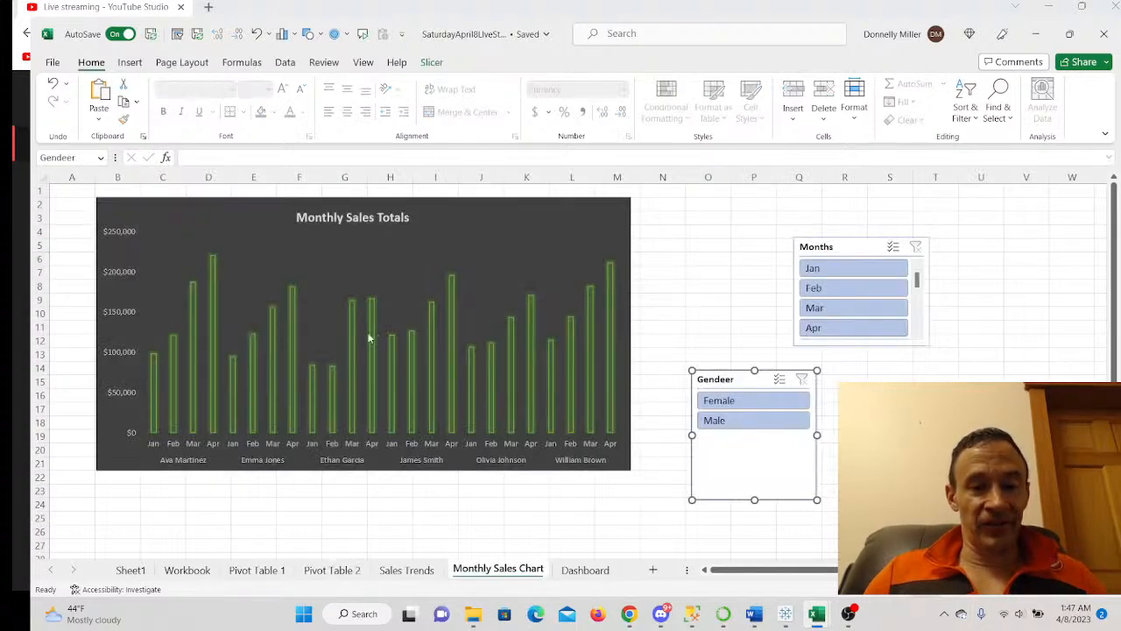
pyautogui.click(408, 571)
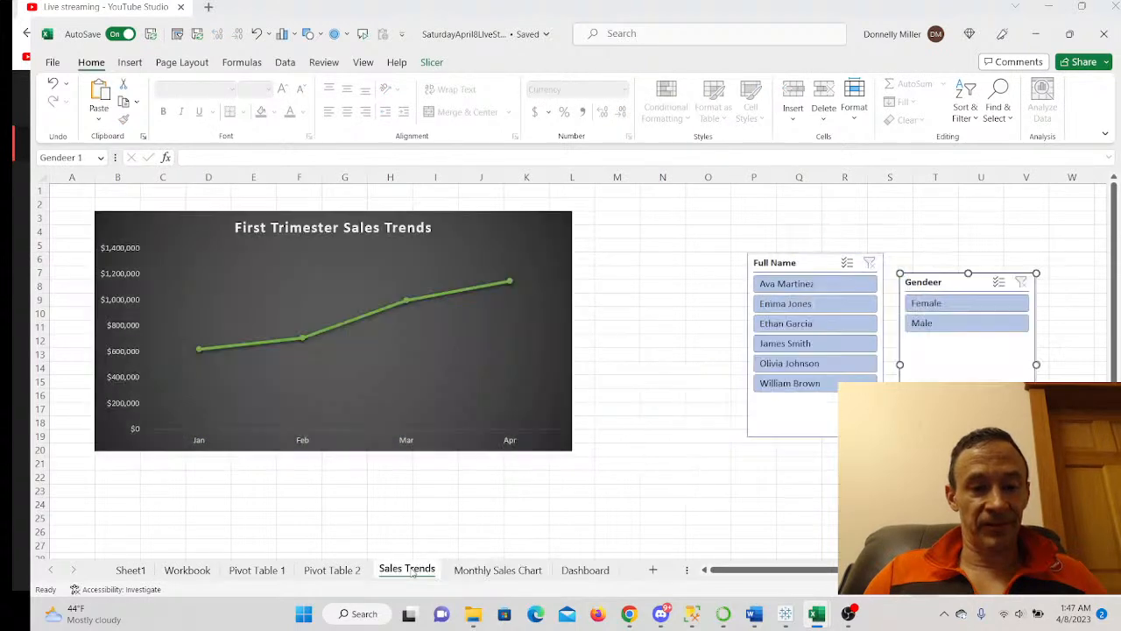
pyautogui.click(585, 570)
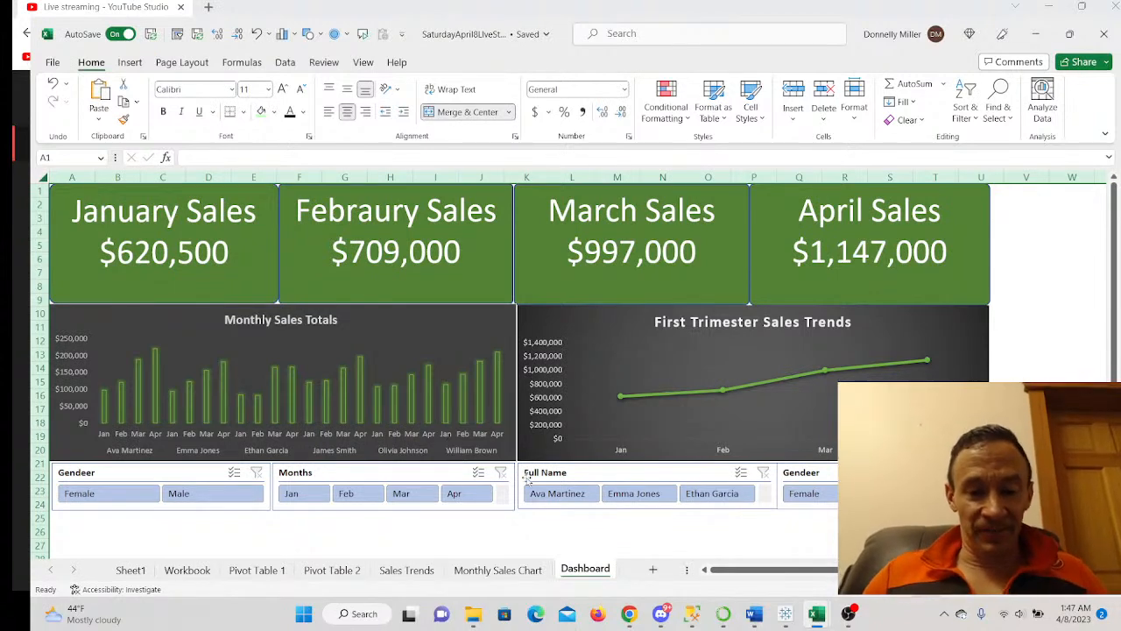
# - Bring up the Geographical Corona Tracker Tableau dashboard in Chrome and scroll down to its charts
pyautogui.moveTo(631, 618)
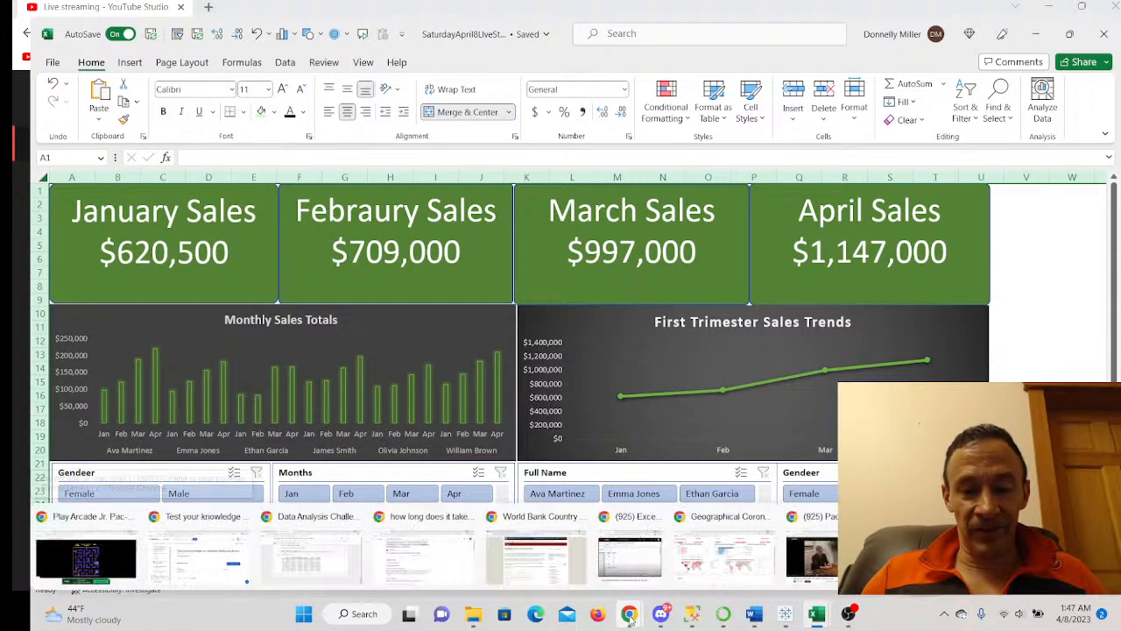
pyautogui.click(725, 547)
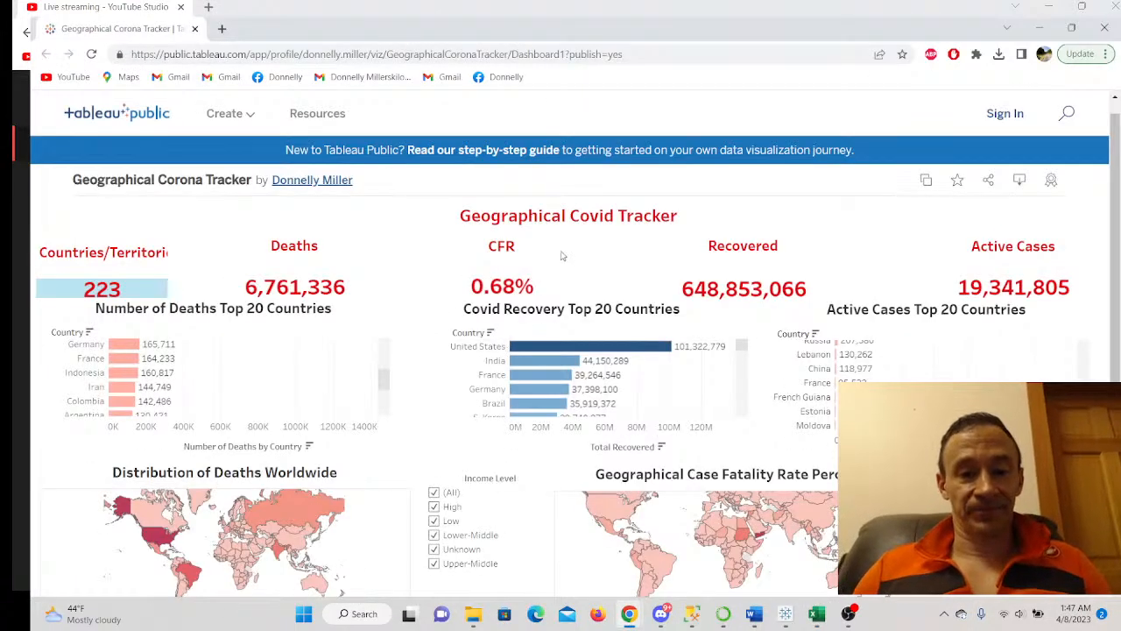
pyautogui.scroll(-2, 707, 249)
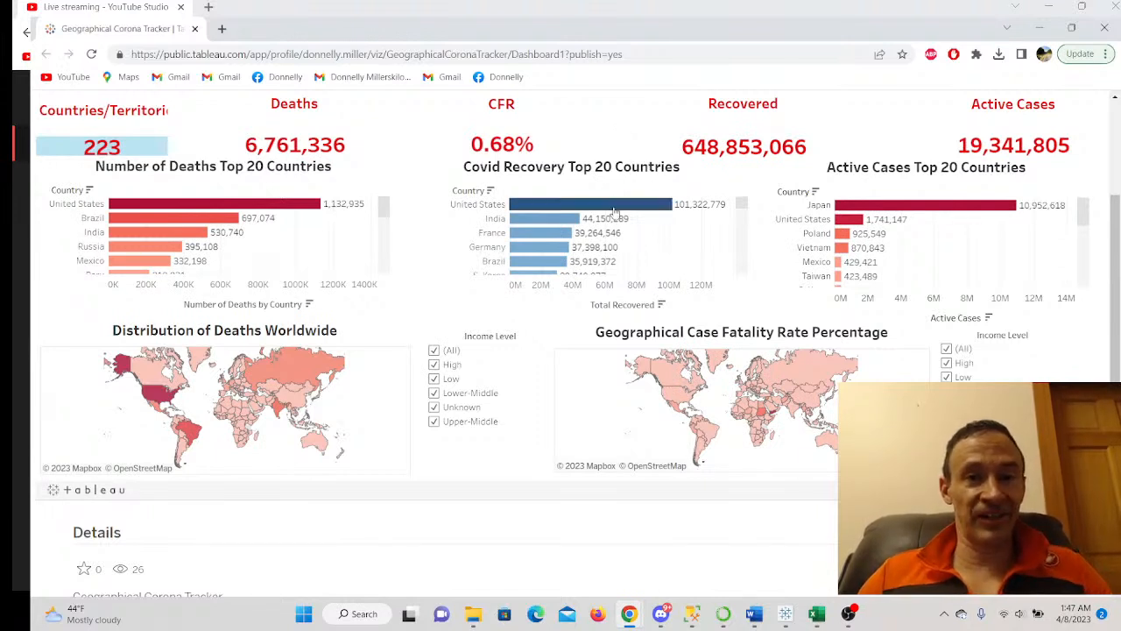
pyautogui.scroll(1, 426, 303)
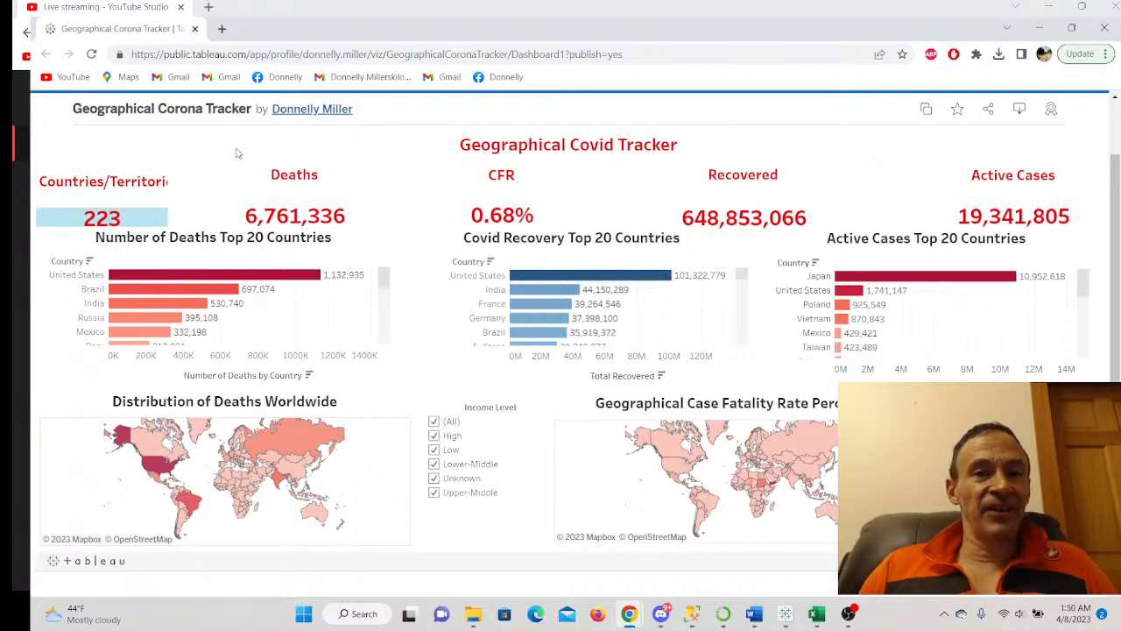
pyautogui.moveTo(125, 217)
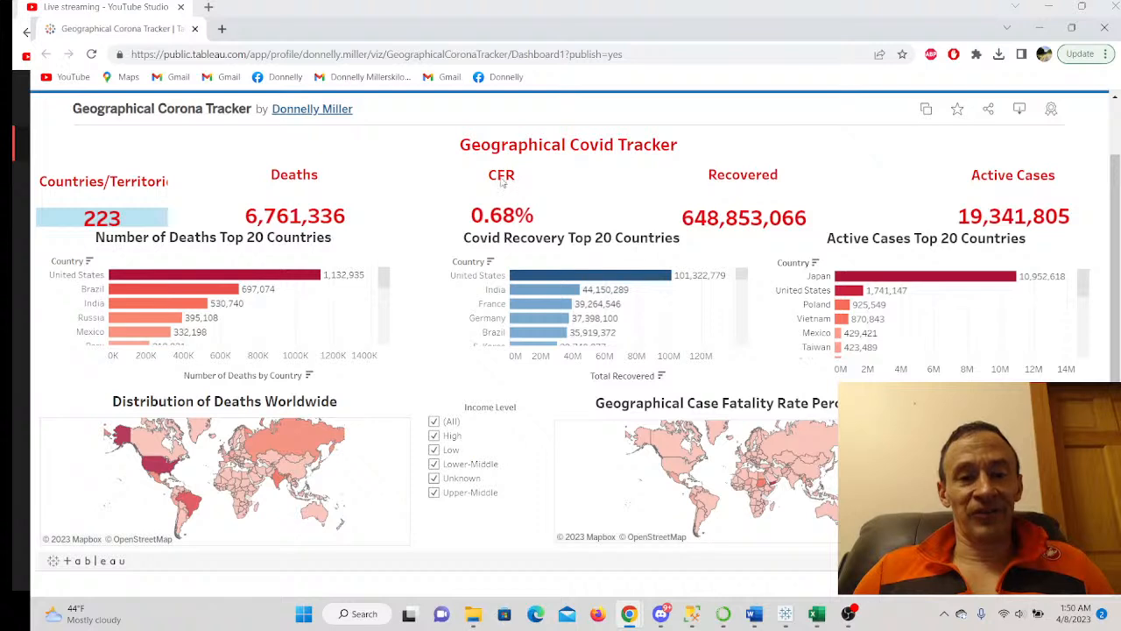
pyautogui.moveTo(505, 219)
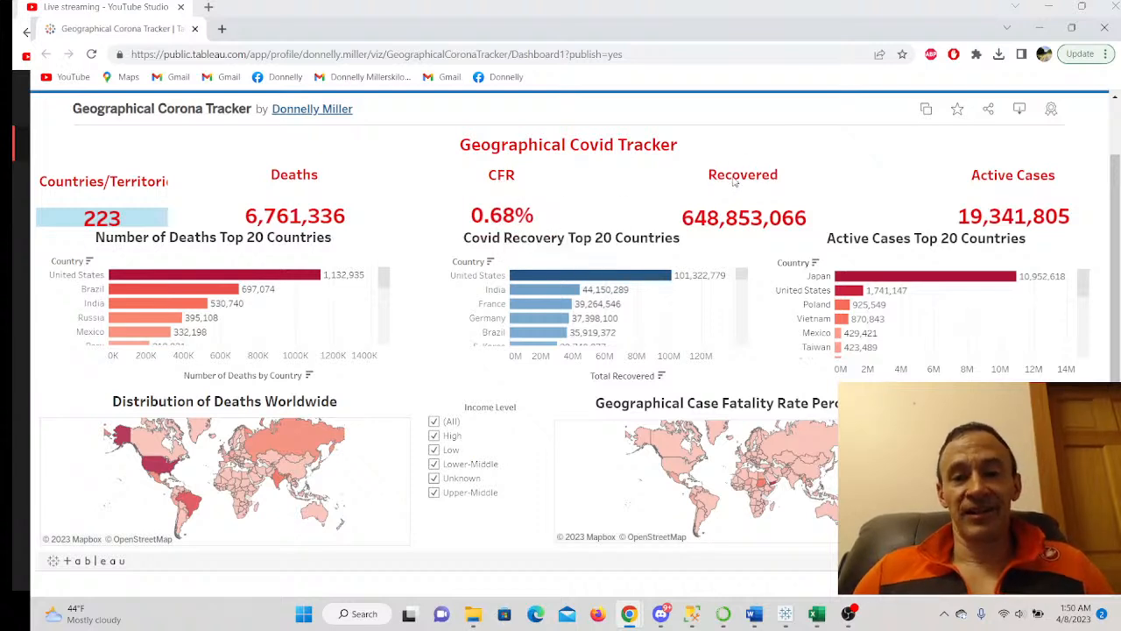
pyautogui.moveTo(733, 203)
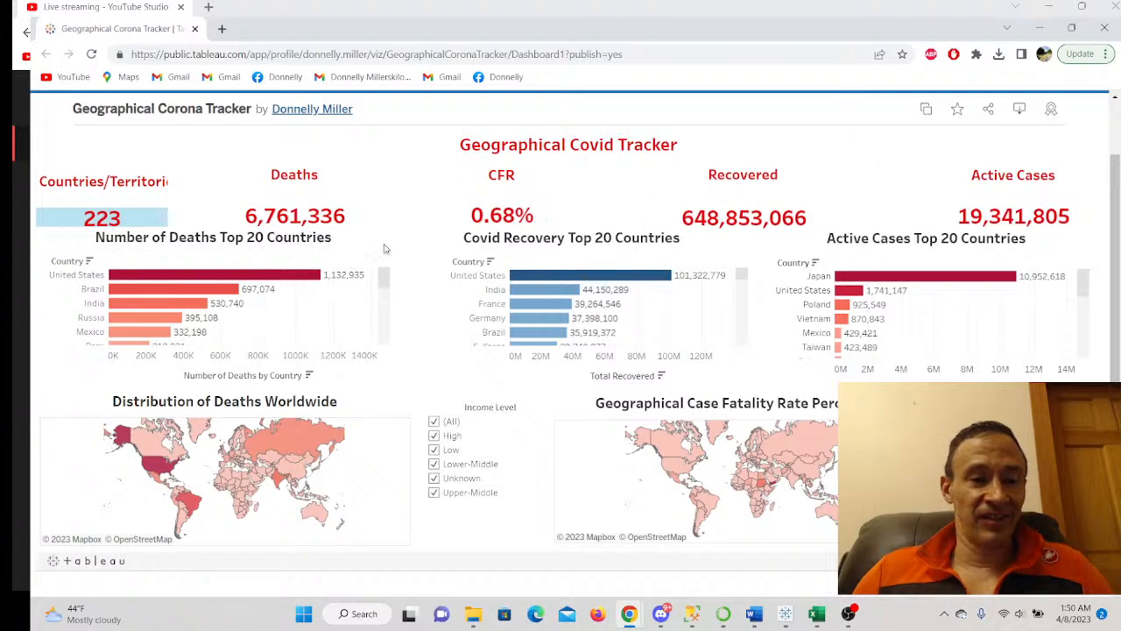
pyautogui.moveTo(382, 278)
pyautogui.mouseDown()
pyautogui.moveTo(381, 310)
pyautogui.moveTo(383, 279)
pyautogui.mouseUp()
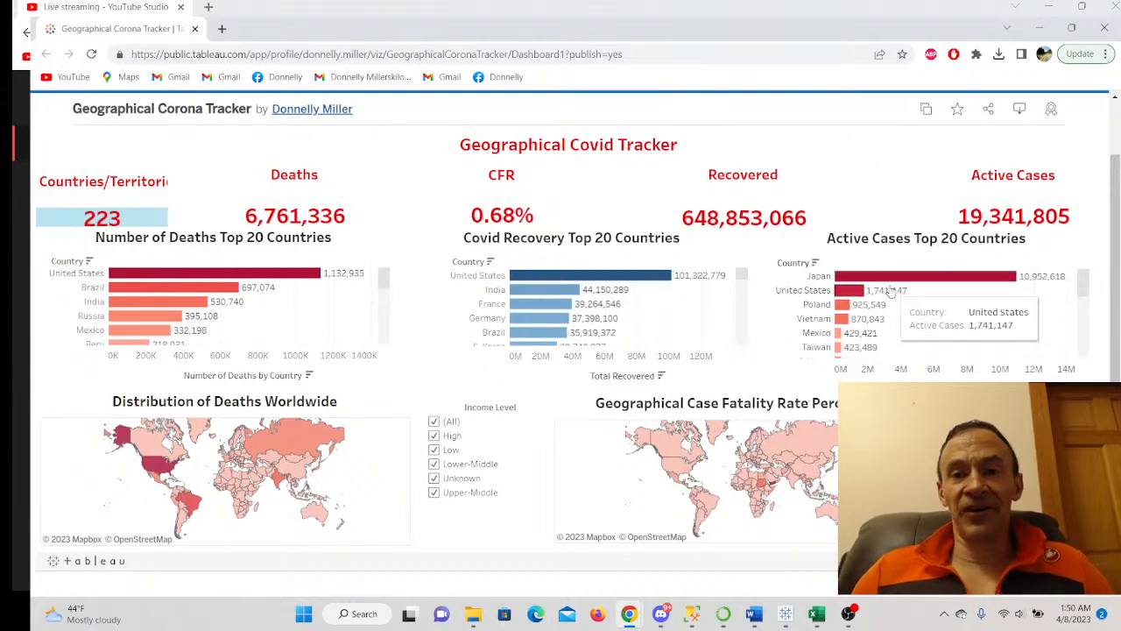
pyautogui.scroll(-2, 1072, 286)
pyautogui.scroll(1, 1042, 285)
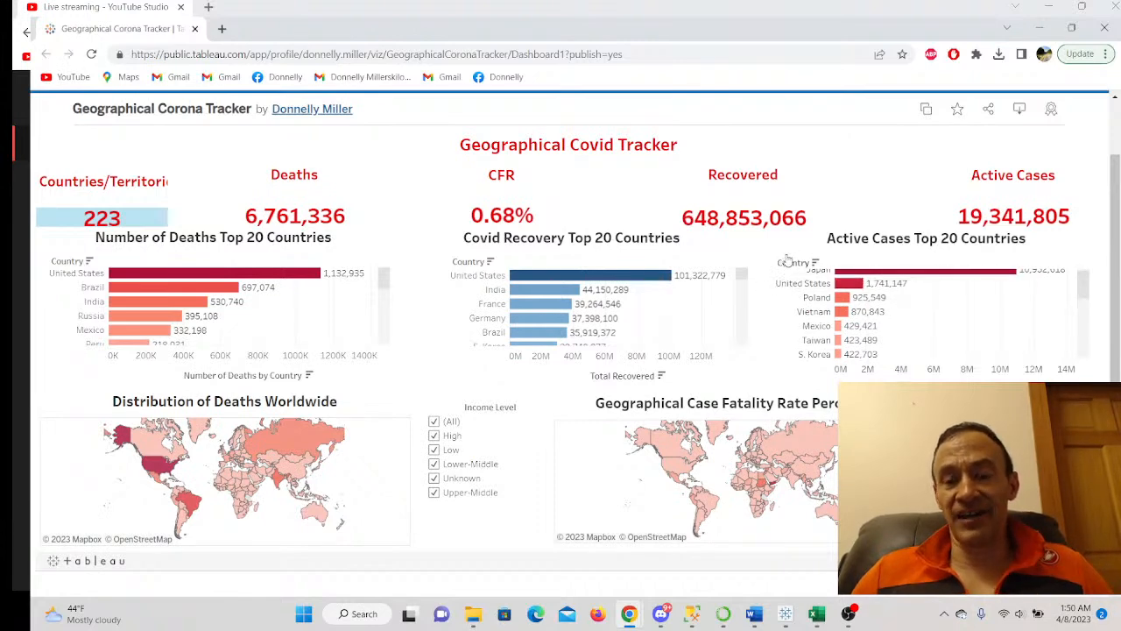
pyautogui.scroll(3, 963, 324)
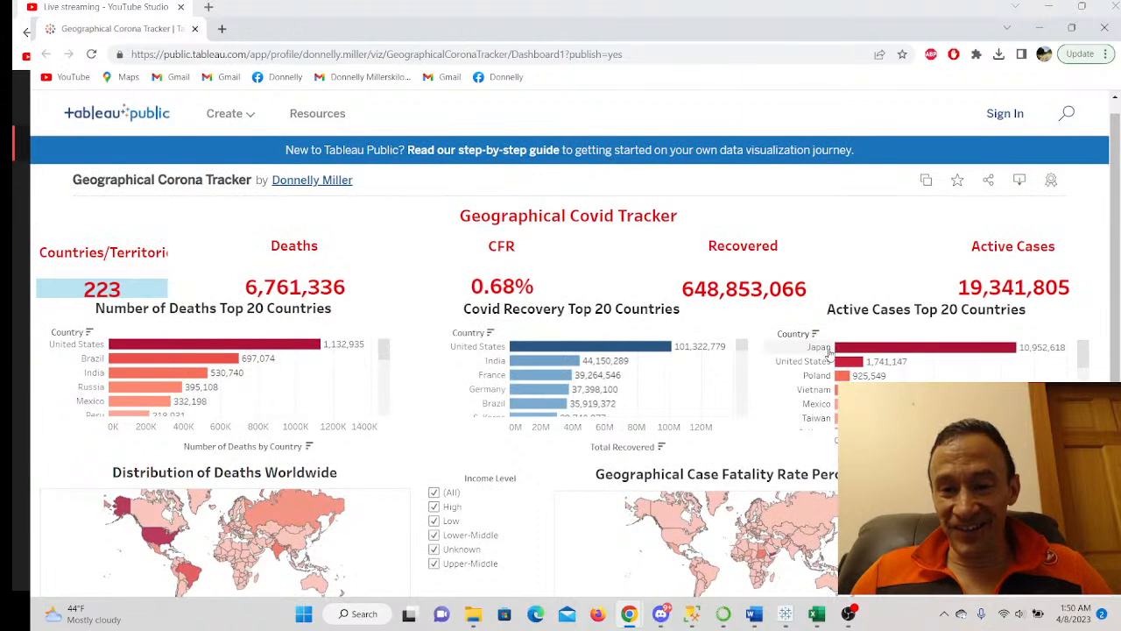
pyautogui.moveTo(993, 351)
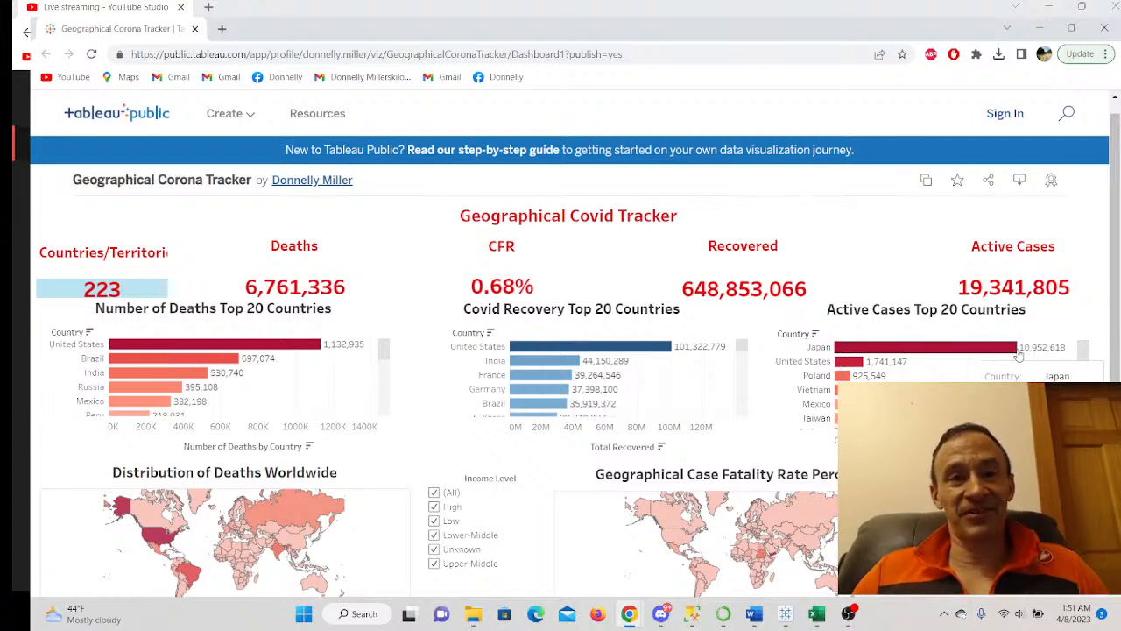
pyautogui.scroll(-5, 740, 350)
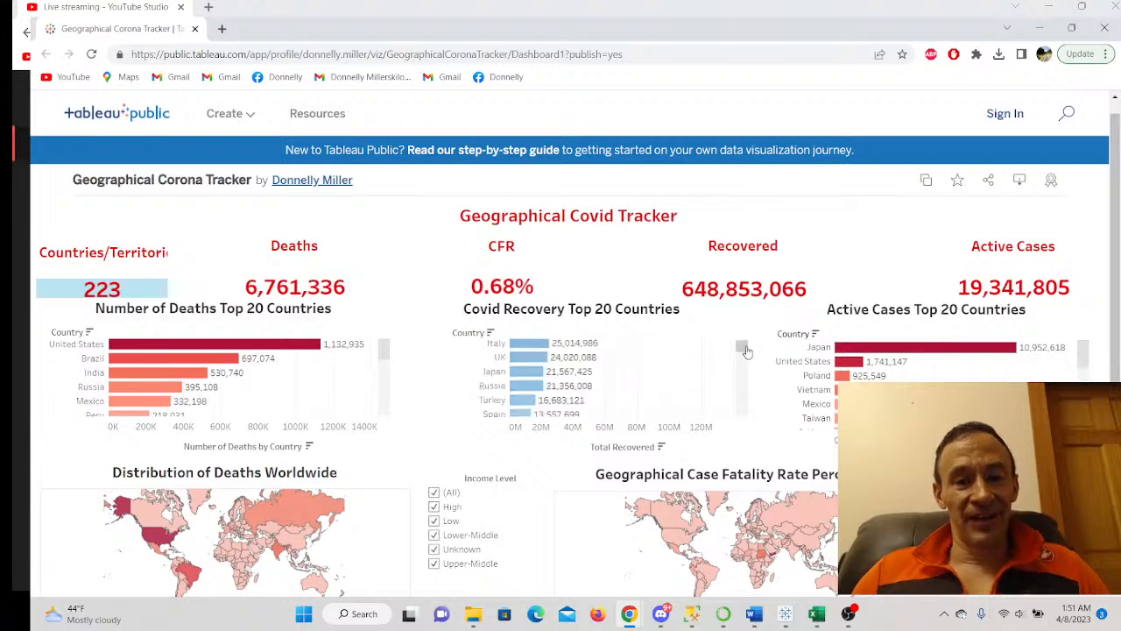
pyautogui.scroll(-3, 771, 356)
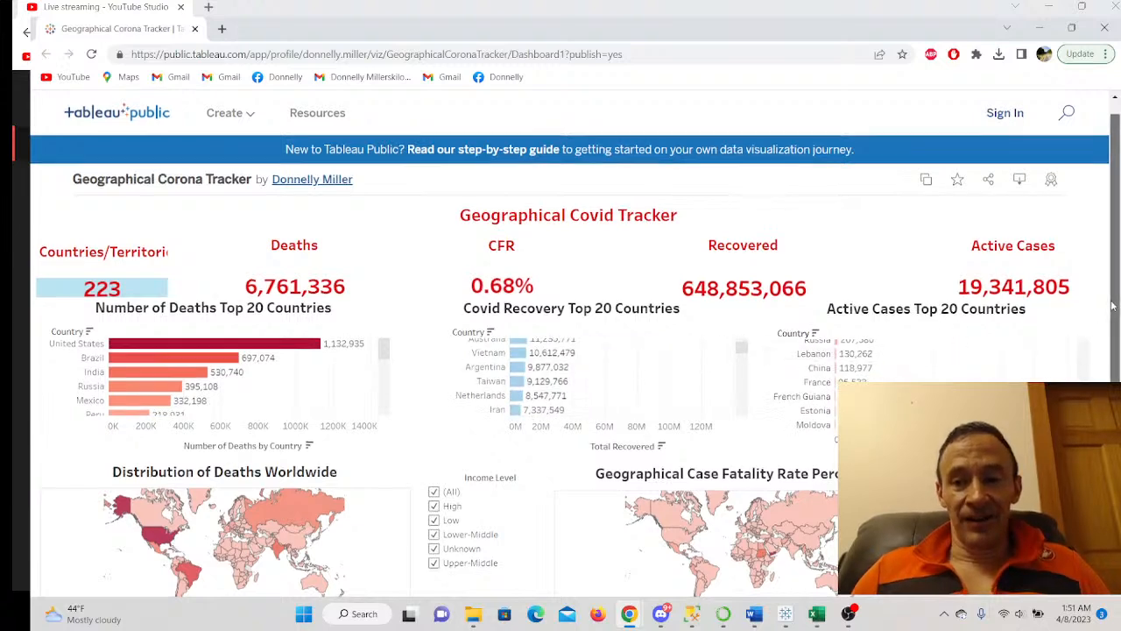
pyautogui.scroll(-2, 598, 467)
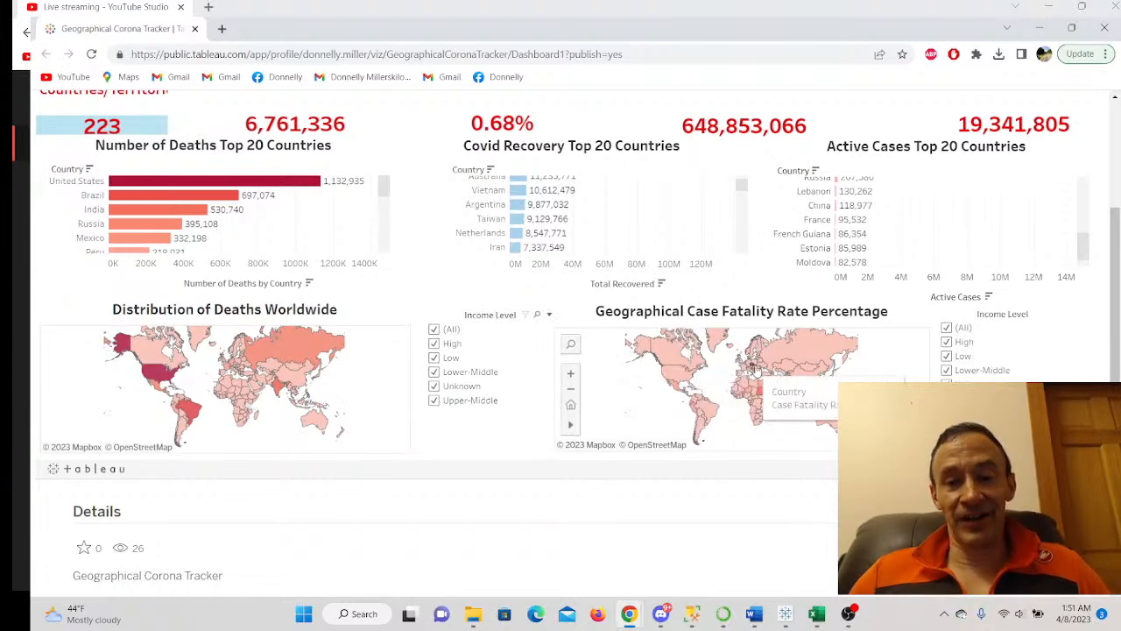
# - Zoom the Case Fatality Rate map onto the Atlantic, Africa and Middle East and inspect country rates
pyautogui.scroll(3, 764, 383)
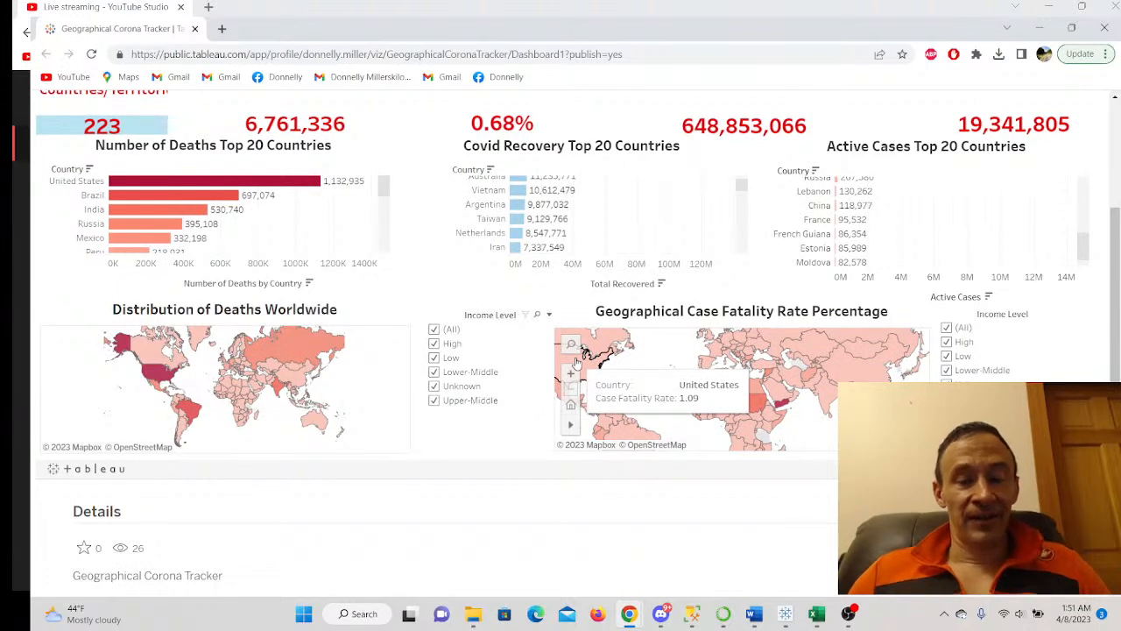
pyautogui.moveTo(756, 407)
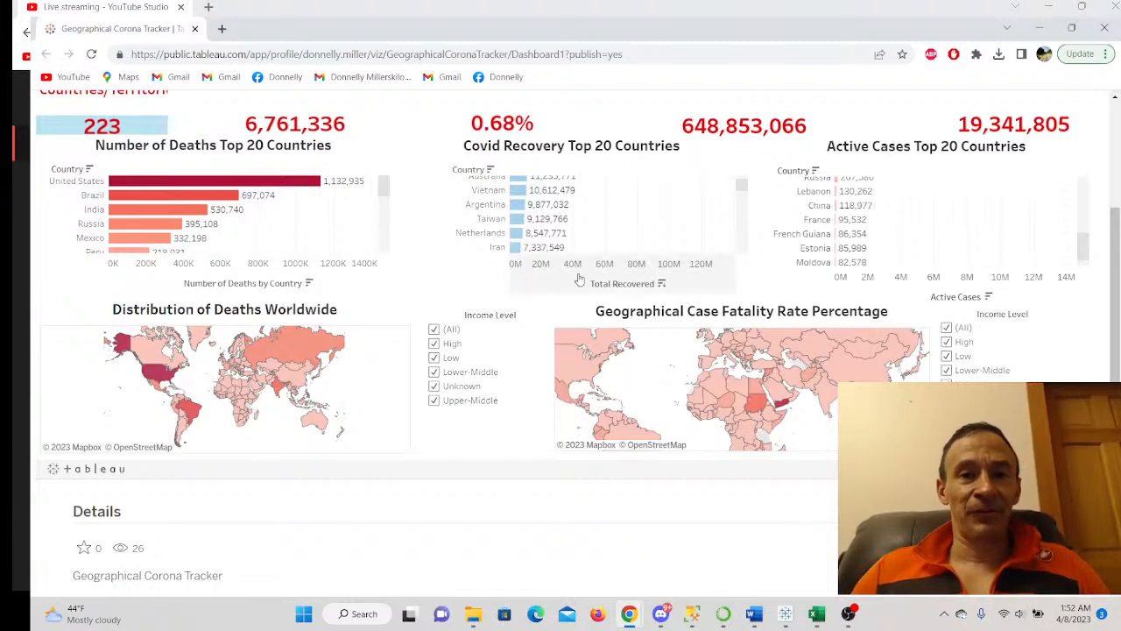
pyautogui.moveTo(738, 345)
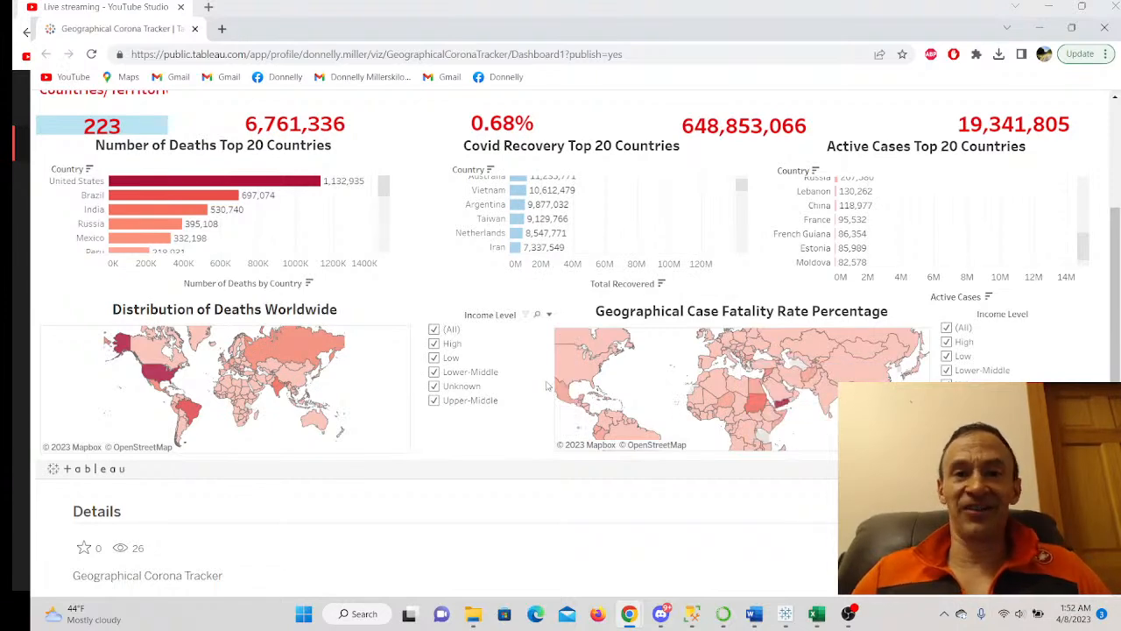
pyautogui.scroll(1, 547, 385)
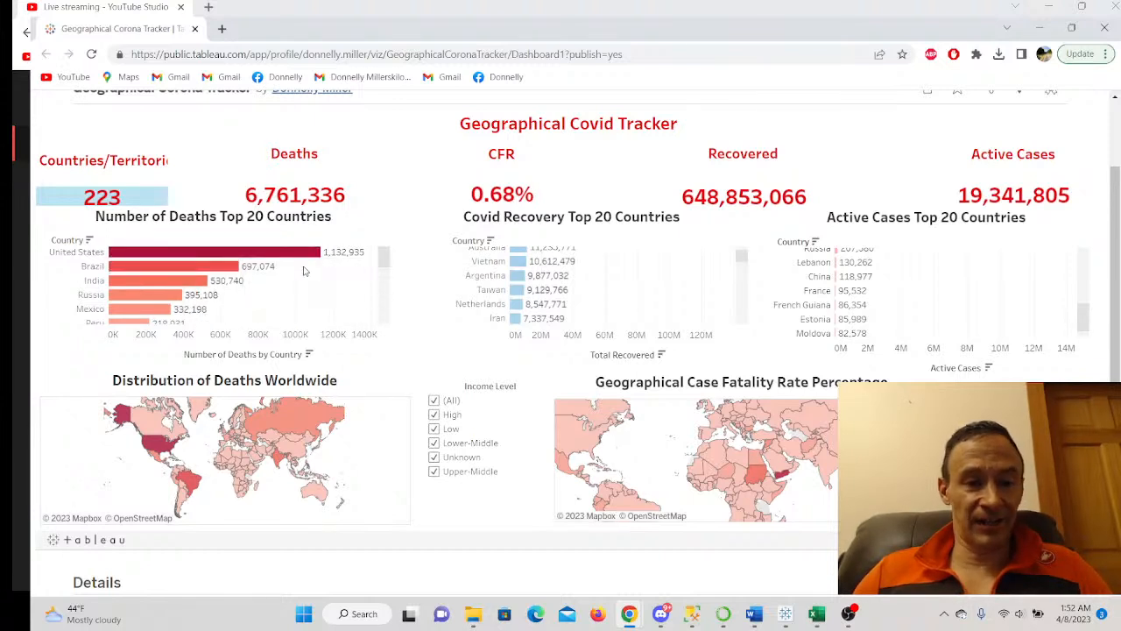
pyautogui.scroll(-1, 582, 389)
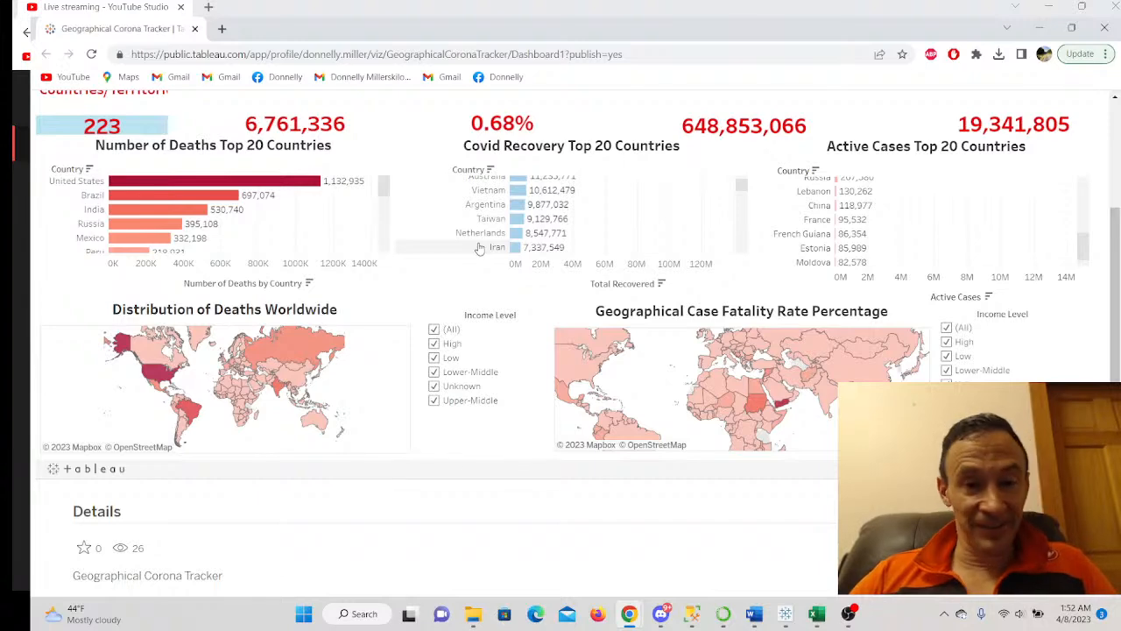
pyautogui.moveTo(807, 613)
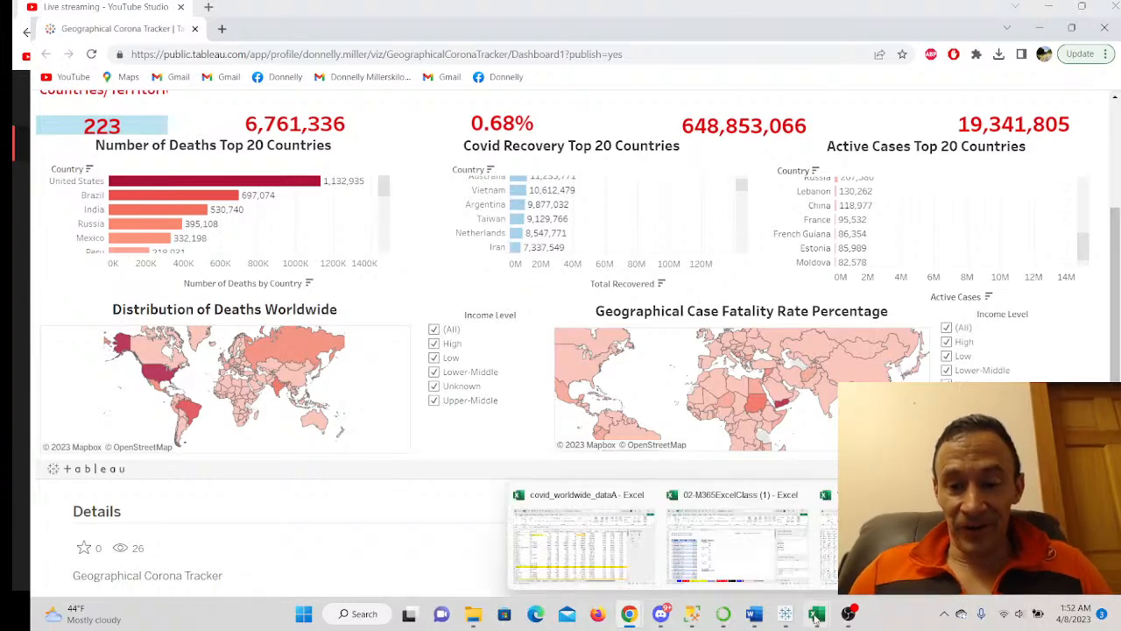
pyautogui.click(894, 545)
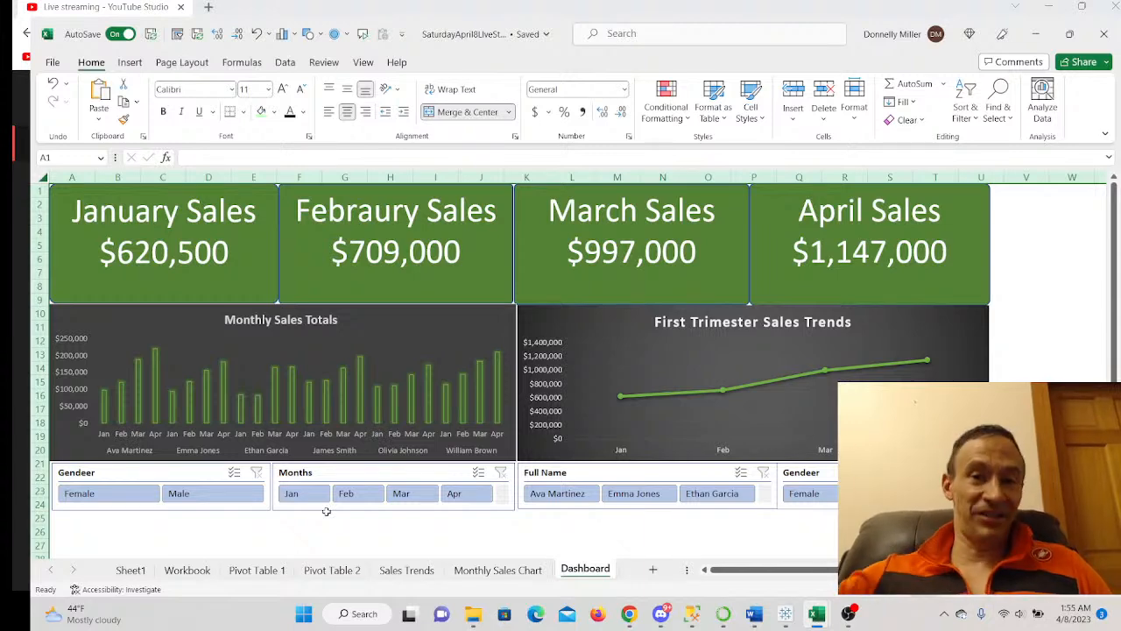
pyautogui.moveTo(473, 614)
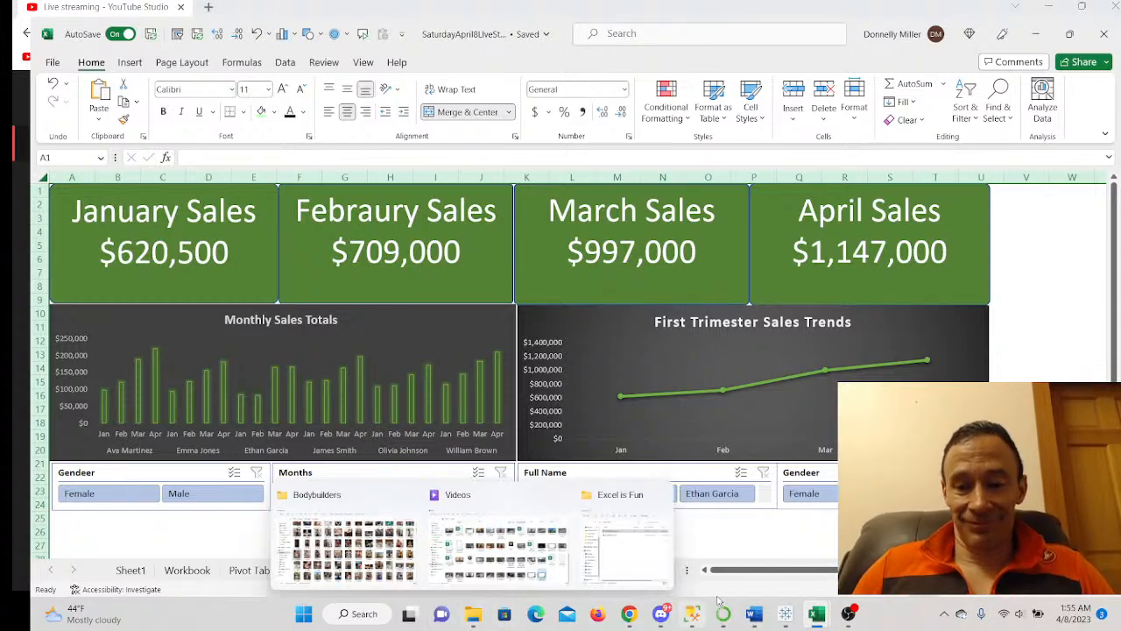